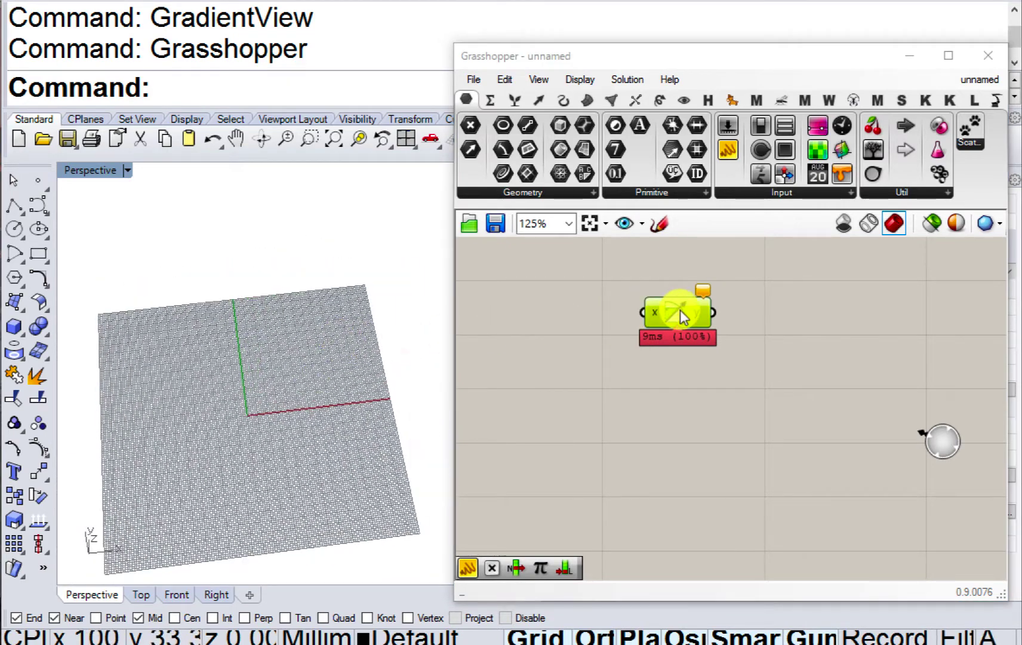
# Add a Pi component beside the sine component on the Grasshopper canvas.
pyautogui.moveTo(680, 310); pyautogui.dragTo(715, 310)
pyautogui.doubleClick(590, 336)
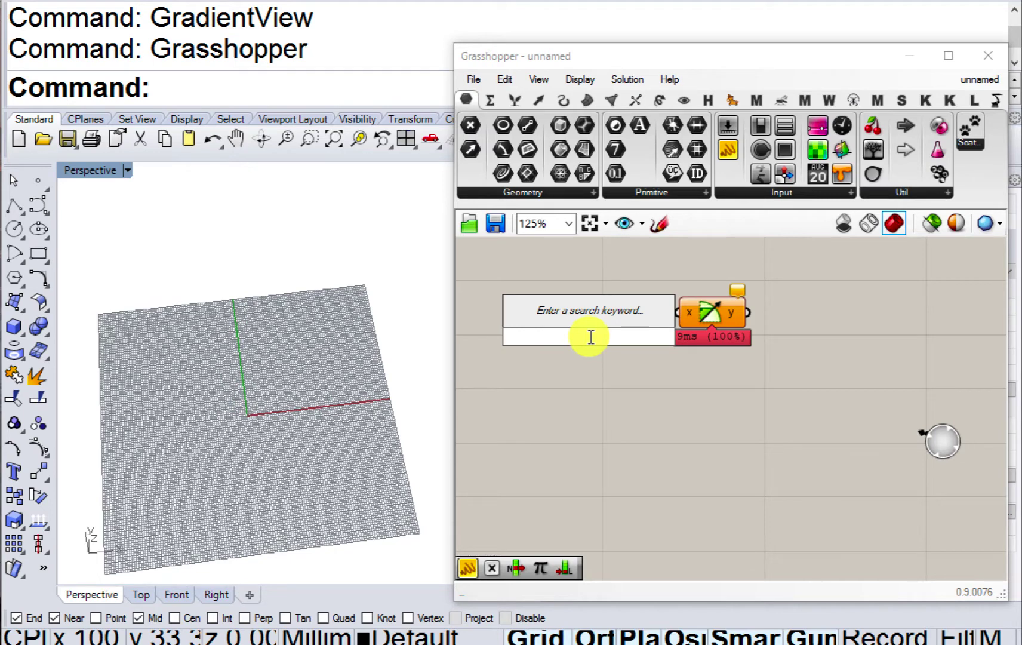
pyautogui.write('pi')
pyautogui.press('Return')
pyautogui.moveTo(589, 336); pyautogui.dragTo(639, 320)
# Add a number slider with value 6 and connect it to the Pi component's N input.
pyautogui.doubleClick(519, 337)
pyautogui.write('6')
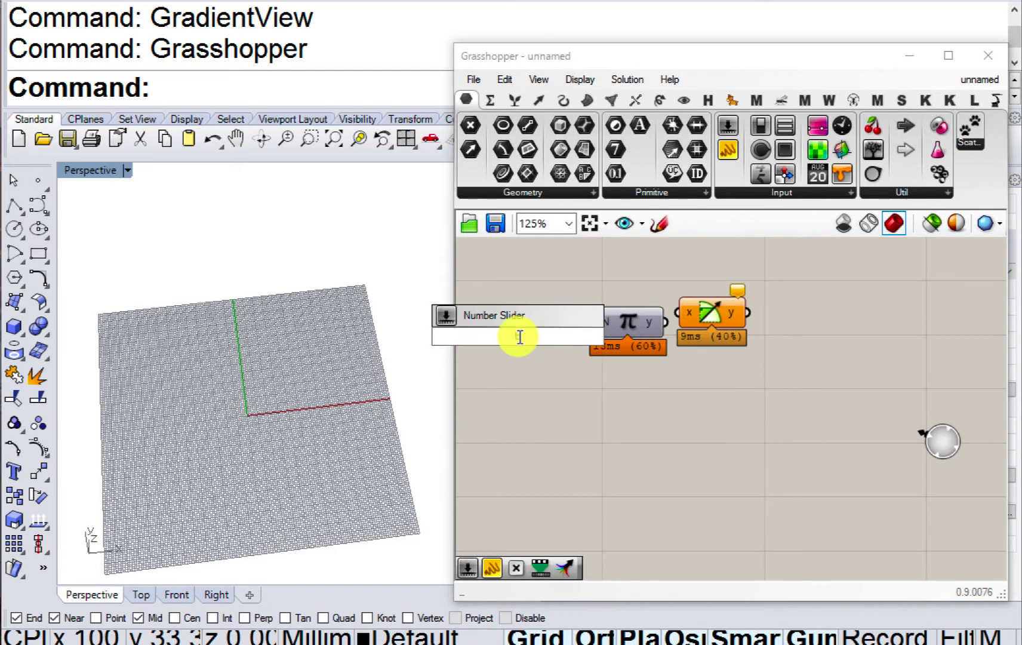
pyautogui.press('Return')
pyautogui.moveTo(573, 337); pyautogui.dragTo(605, 315)
pyautogui.scroll(2, 569, 336)
pyautogui.click(645, 312)
pyautogui.scroll(-2, 719, 310)
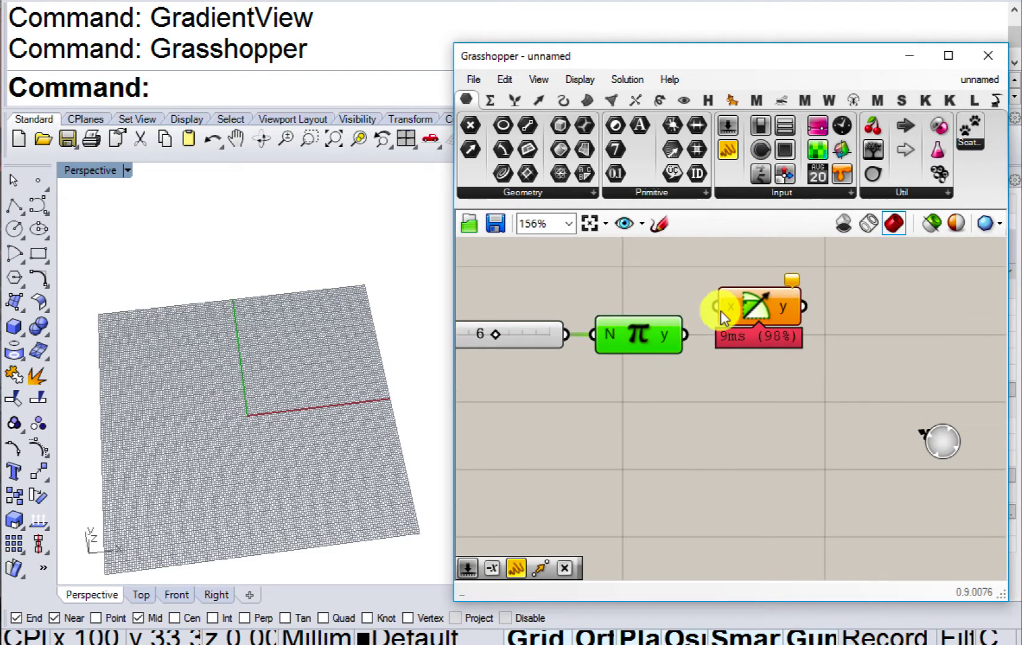
# Add a Range component between Pi and the sine component, and connect Pi's output to its D input.
pyautogui.moveTo(750, 300); pyautogui.dragTo(854, 305)
pyautogui.moveTo(781, 328); pyautogui.dragTo(669, 346, button='right')
pyautogui.moveTo(750, 322); pyautogui.dragTo(816, 317)
pyautogui.click(667, 362)
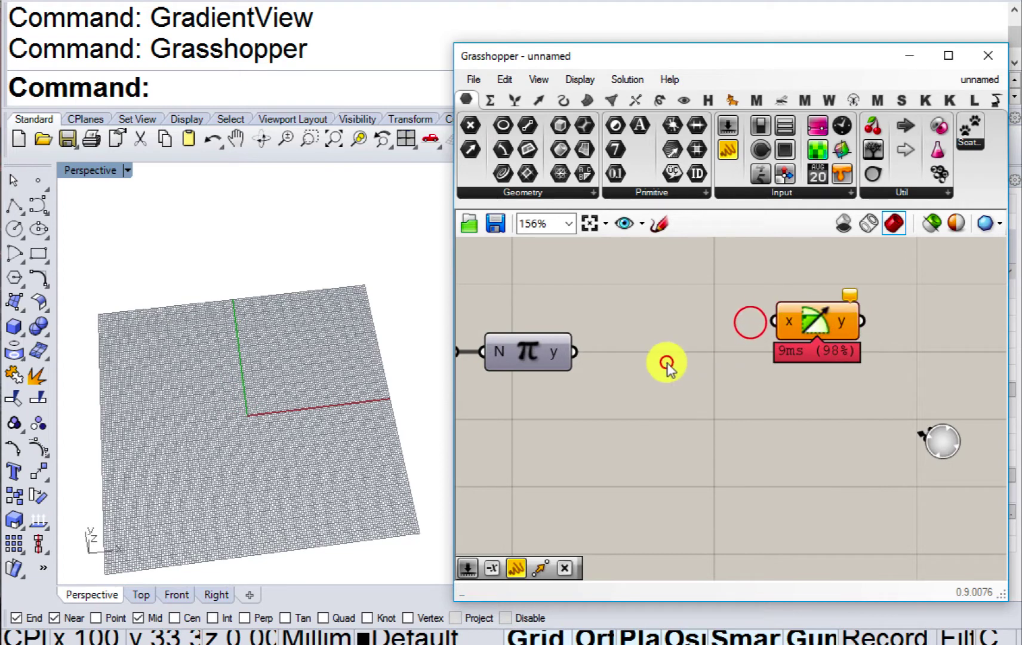
pyautogui.doubleClick(666, 363)
pyautogui.write('range')
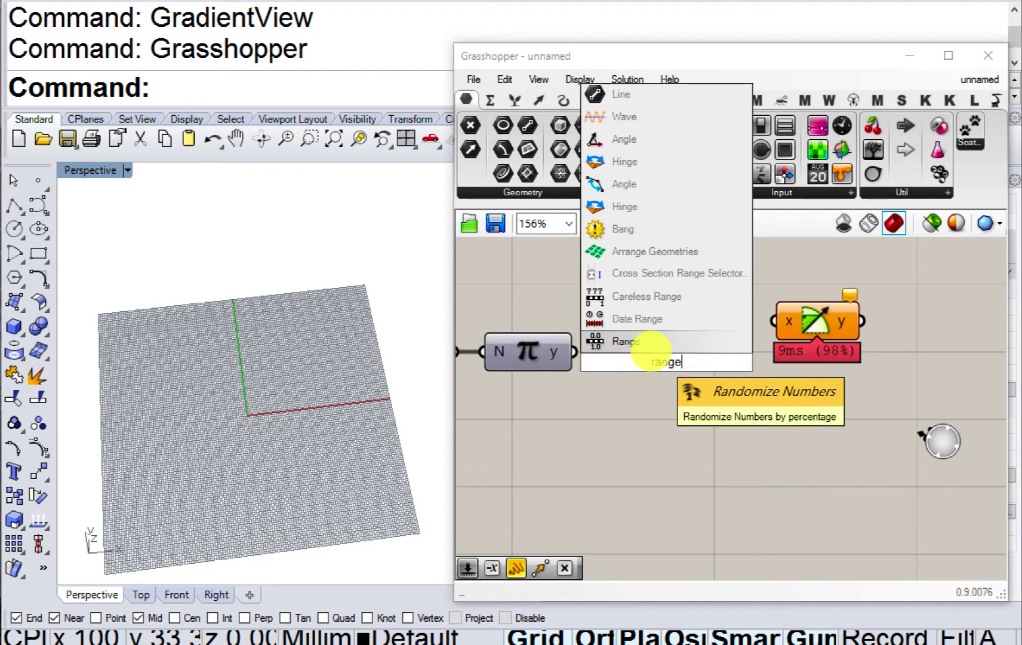
pyautogui.click(636, 338)
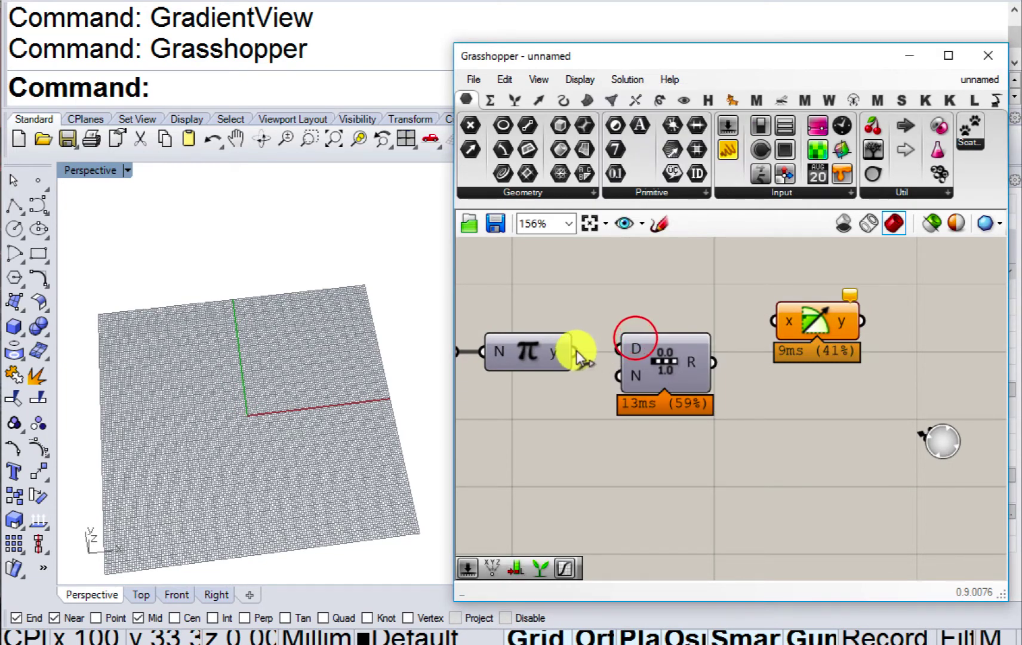
pyautogui.moveTo(575, 352); pyautogui.dragTo(655, 356)
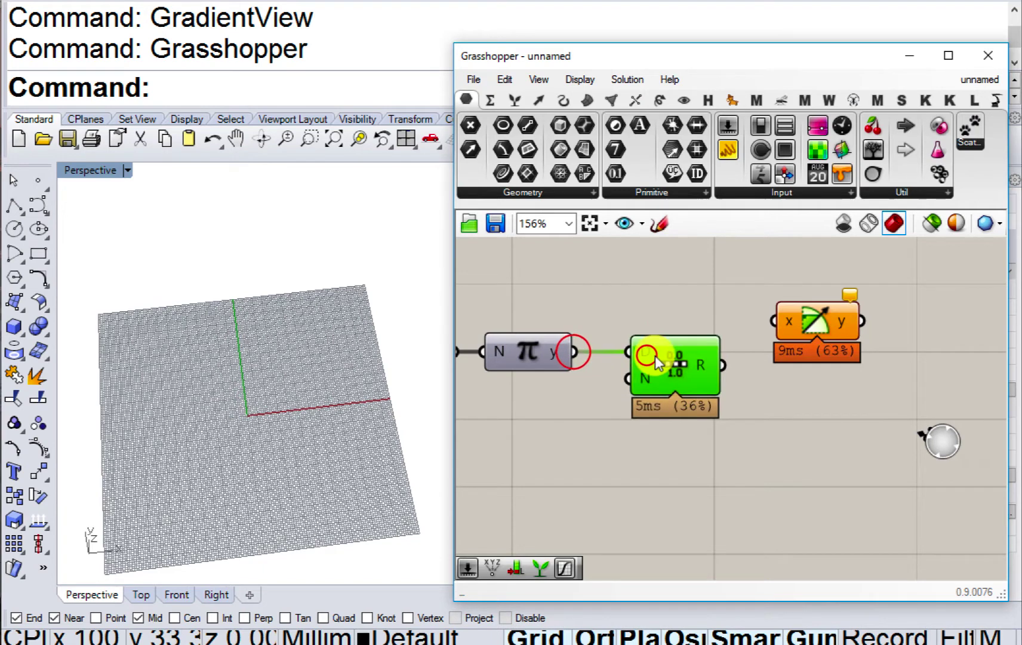
# Add a number slider with value 100 below the Pi component.
pyautogui.click(537, 430)
pyautogui.doubleClick(537, 430)
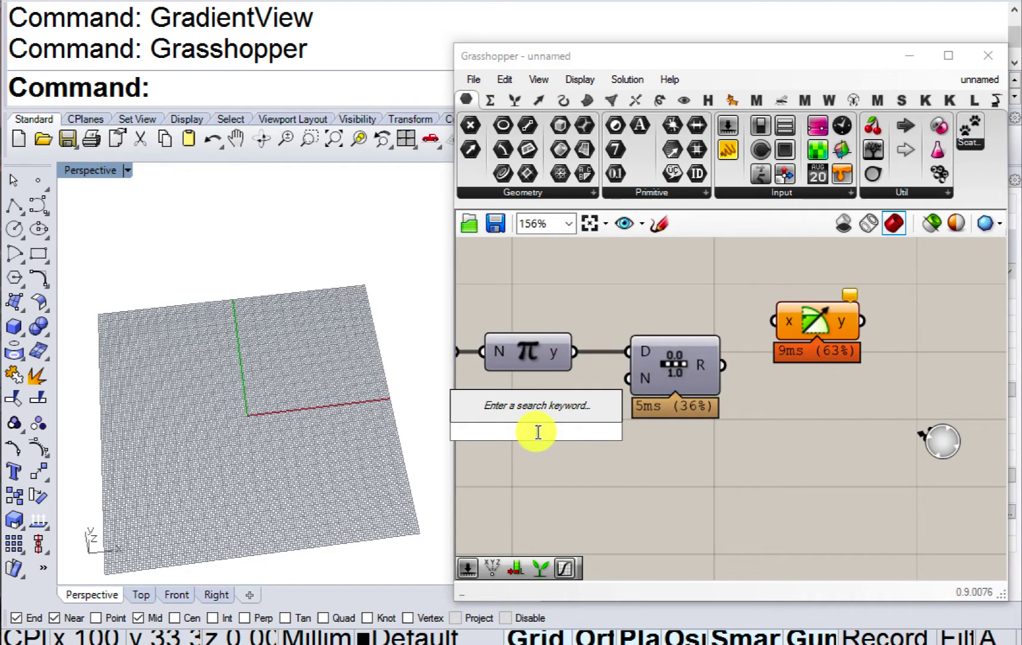
pyautogui.write('3')
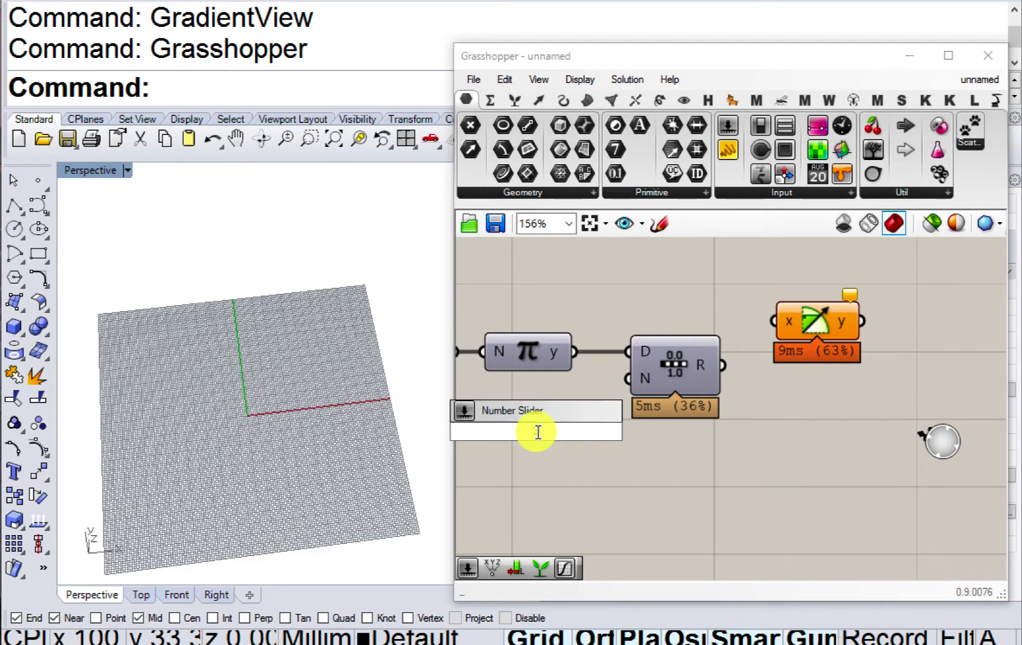
pyautogui.press('BackSpace')
pyautogui.write('100')
pyautogui.press('Return')
# Connect the 100 slider to the Range's N input and place it well below the Factor slider.
pyautogui.scroll(-10, 576, 429)
pyautogui.scroll(5, 575, 430)
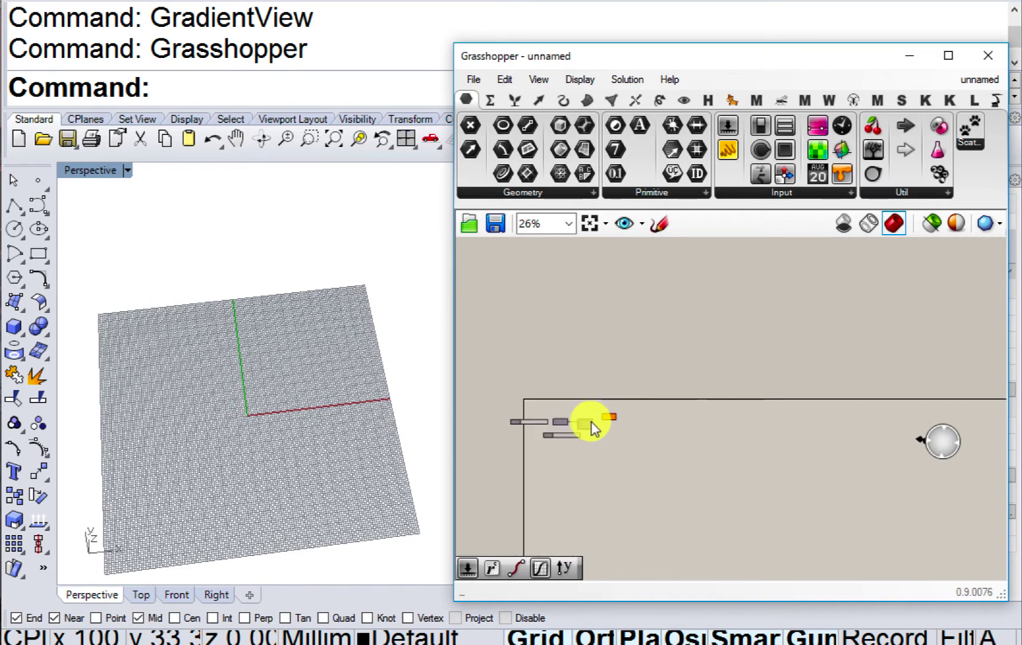
pyautogui.scroll(5, 659, 414)
pyautogui.scroll(-1, 659, 412)
pyautogui.moveTo(779, 462); pyautogui.dragTo(661, 360)
pyautogui.click(675, 462)
pyautogui.moveTo(669, 404); pyautogui.dragTo(581, 403)
pyautogui.moveTo(697, 382); pyautogui.dragTo(709, 386)
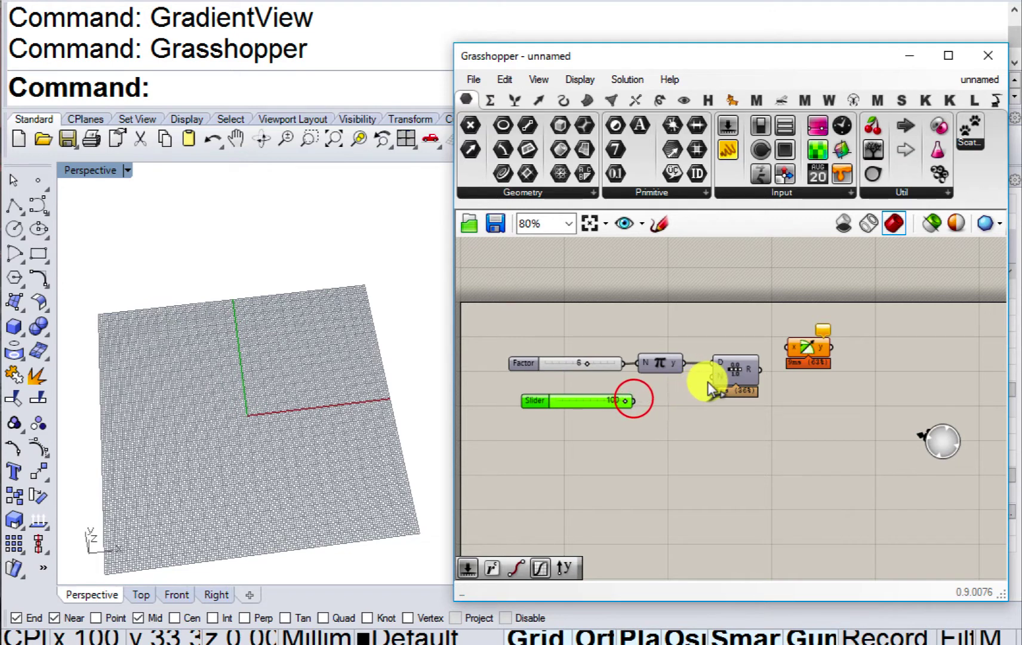
pyautogui.moveTo(638, 400); pyautogui.dragTo(714, 376)
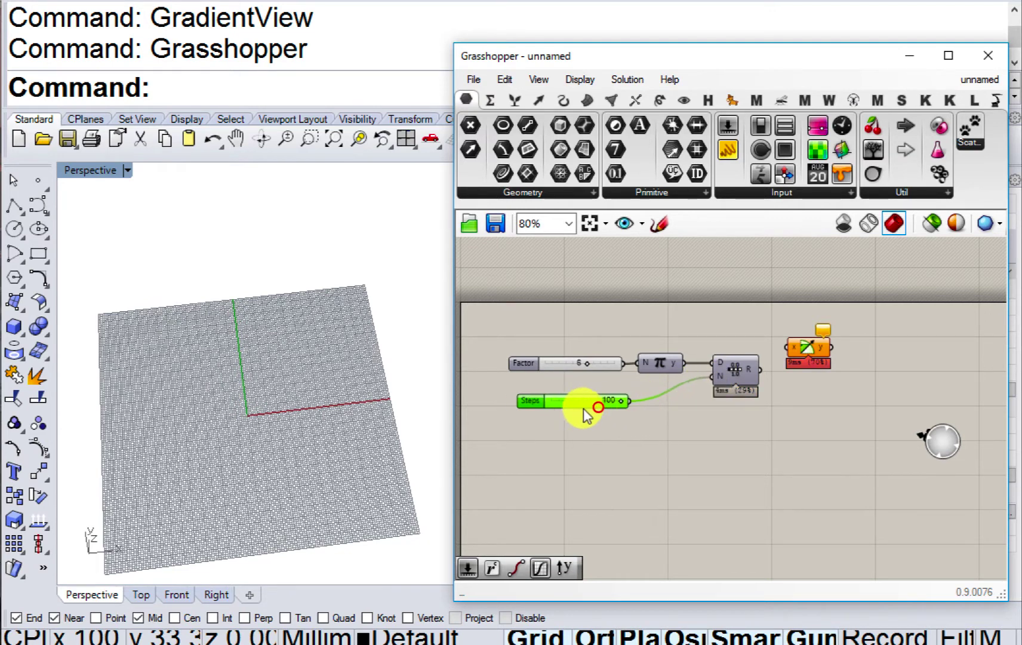
pyautogui.moveTo(597, 406); pyautogui.dragTo(587, 471)
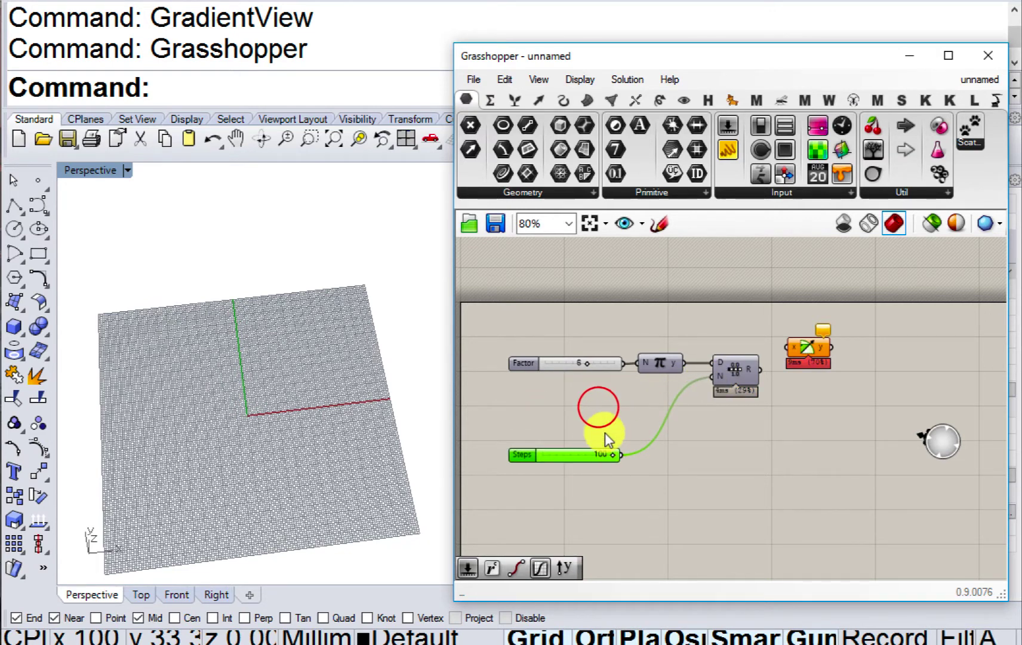
# Add another number slider with value 100 and place it just above the Factor slider.
pyautogui.doubleClick(579, 304)
pyautogui.write('100')
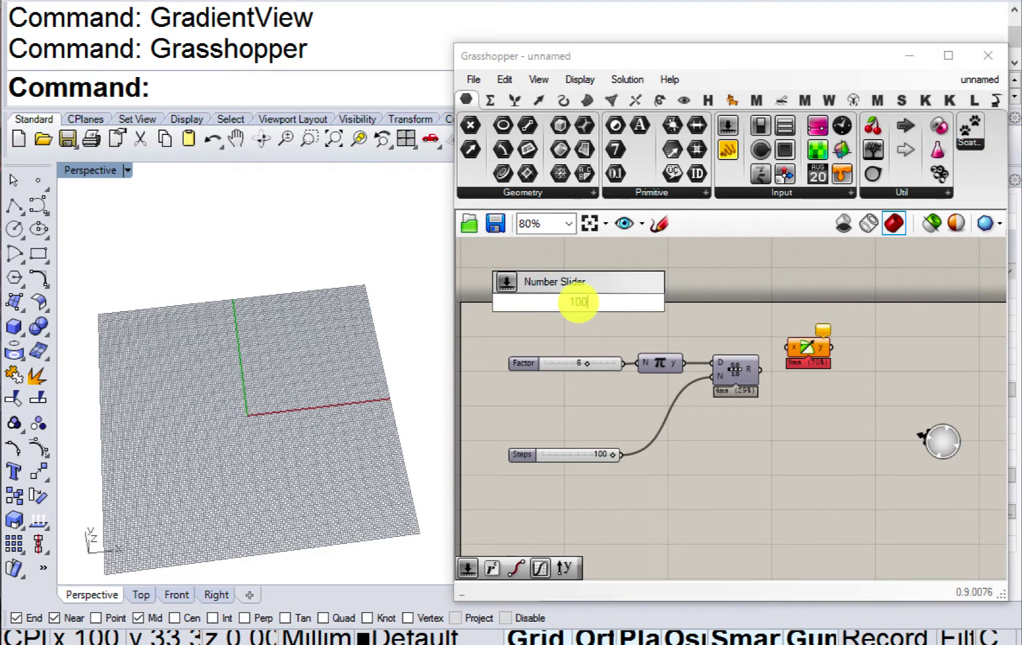
pyautogui.press('Return')
pyautogui.moveTo(584, 299); pyautogui.dragTo(583, 325)
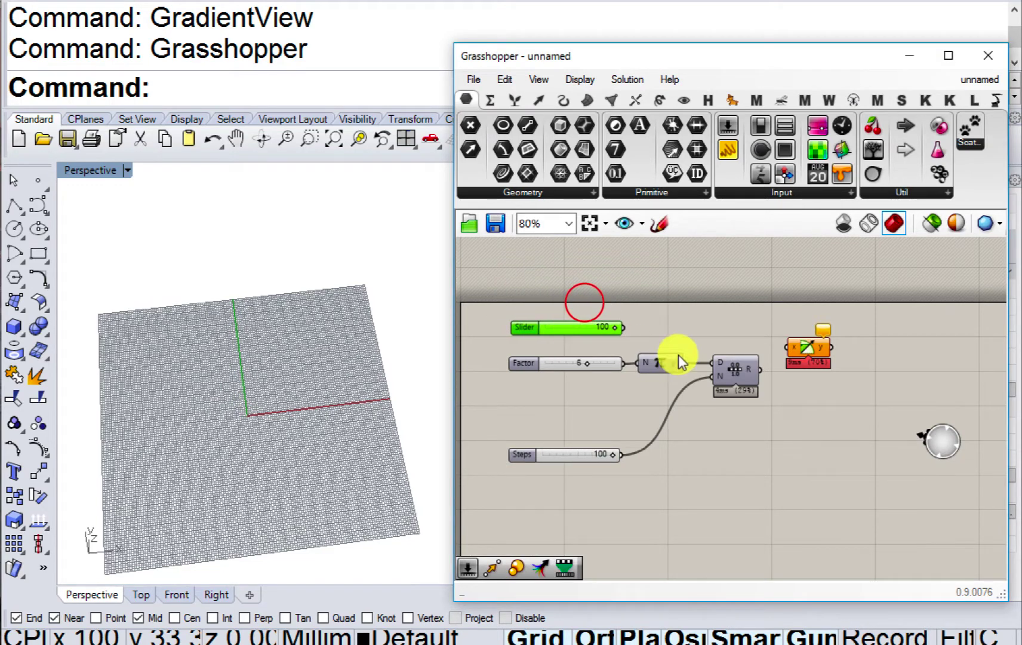
# Duplicate the Range component above the original and connect the upper 100 slider to the copy's D input.
pyautogui.click(732, 368)
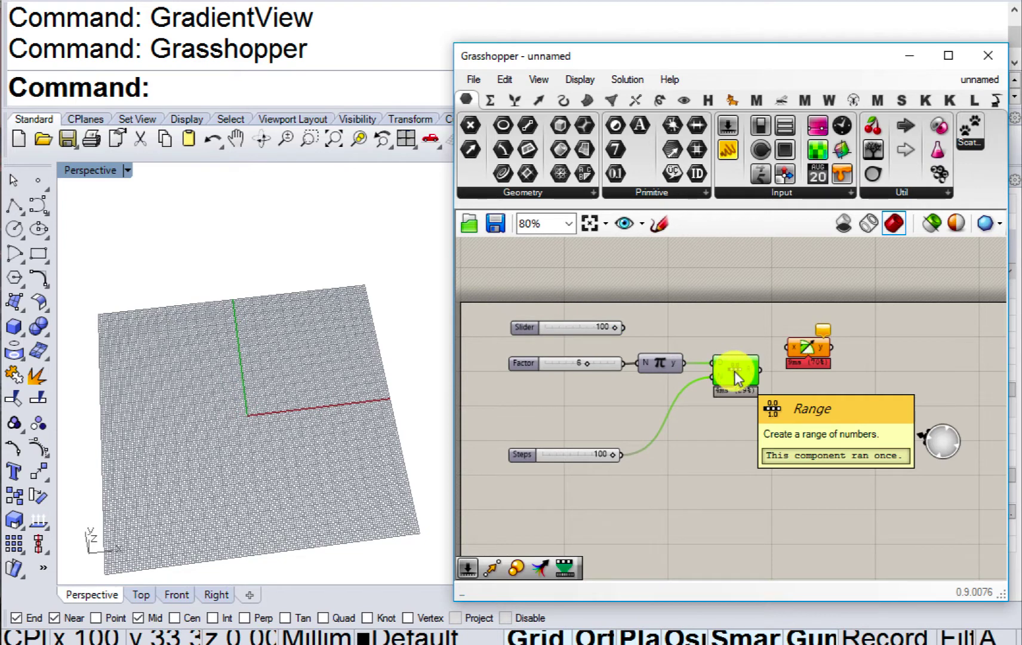
pyautogui.keyDown('alt'); pyautogui.moveTo(736, 373); pyautogui.dragTo(727, 317); pyautogui.keyUp('alt')
pyautogui.scroll(2, 639, 321)
pyautogui.moveTo(615, 331); pyautogui.dragTo(781, 341)
# Connect the lower Range's R output to the sine component's x input and tidy the two components' positions.
pyautogui.moveTo(781, 342); pyautogui.dragTo(651, 332, button='right')
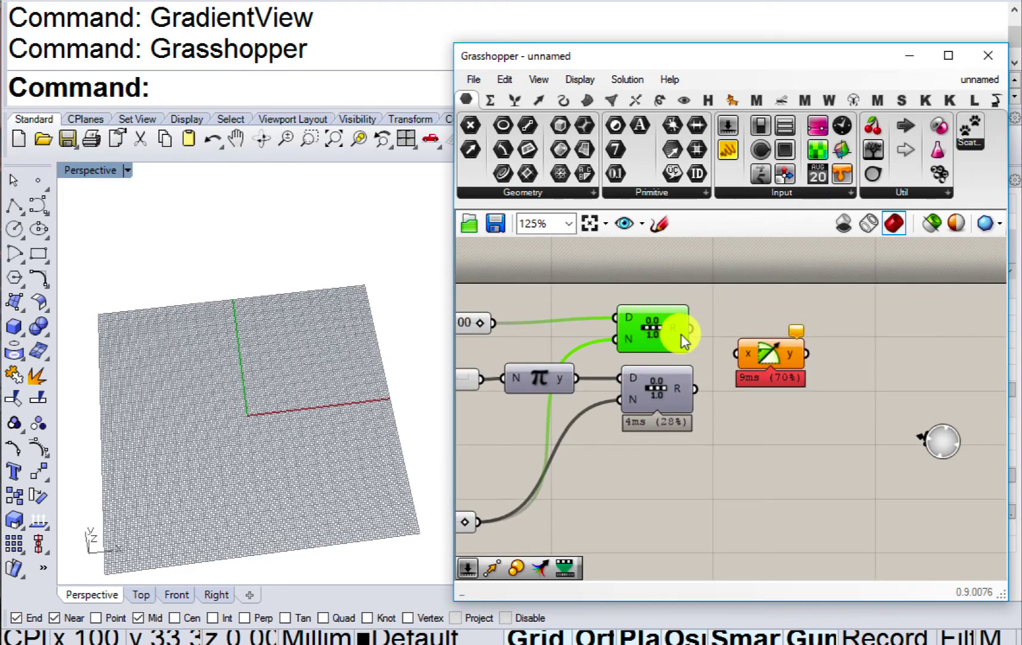
pyautogui.moveTo(695, 389); pyautogui.dragTo(745, 393)
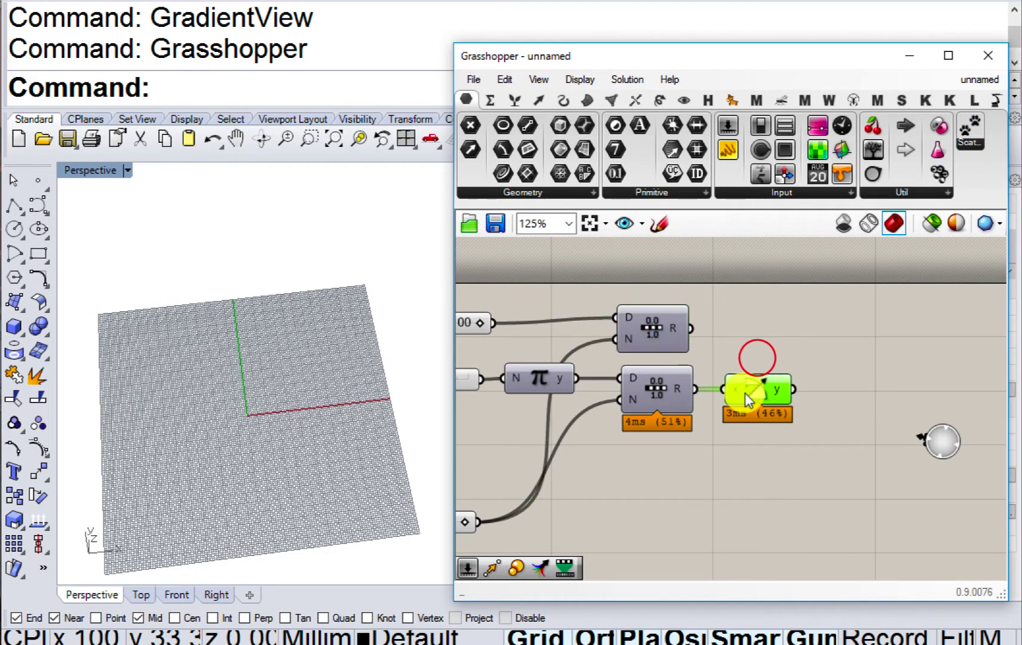
pyautogui.moveTo(781, 383); pyautogui.dragTo(740, 388, button='right')
pyautogui.click(638, 338)
pyautogui.moveTo(607, 338); pyautogui.dragTo(619, 342)
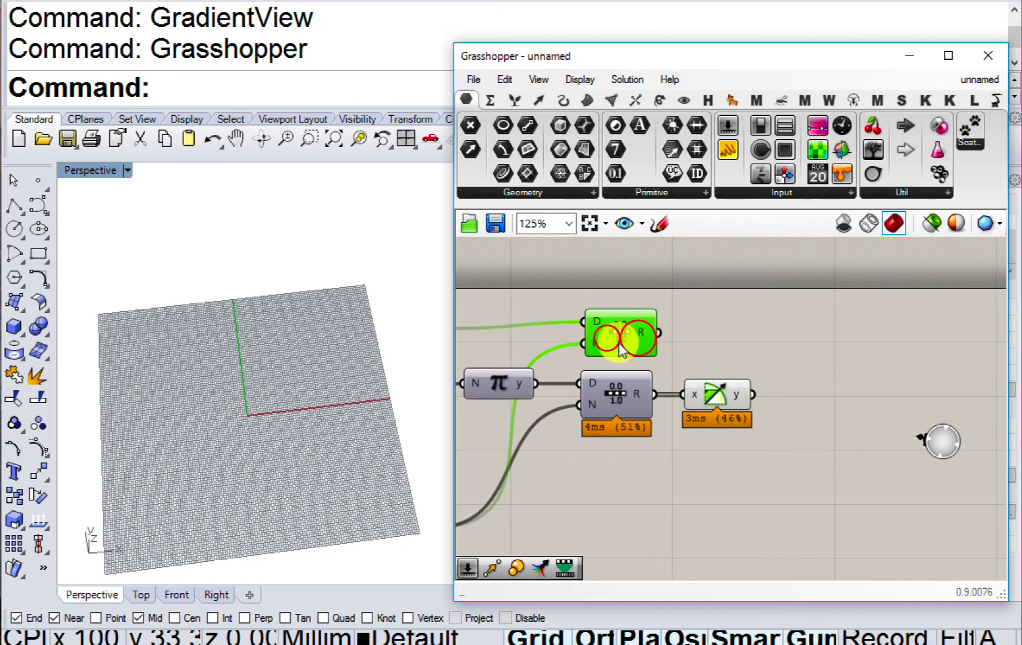
# Add a Multiplication component after the sine component and connect the sine output to its A input.
pyautogui.moveTo(621, 350); pyautogui.dragTo(558, 347, button='right')
pyautogui.doubleClick(734, 365)
pyautogui.write('mul')
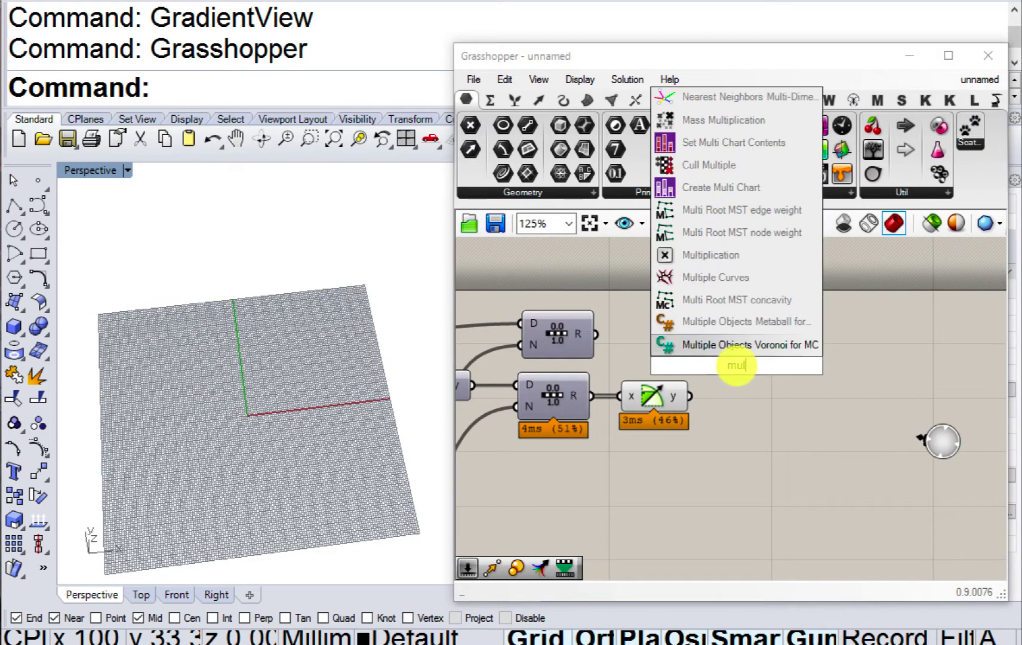
pyautogui.click(678, 254)
pyautogui.moveTo(729, 350); pyautogui.dragTo(738, 400)
# Add a number slider with value 3.00 and connect it to the Multiplication's B input.
pyautogui.doubleClick(668, 486)
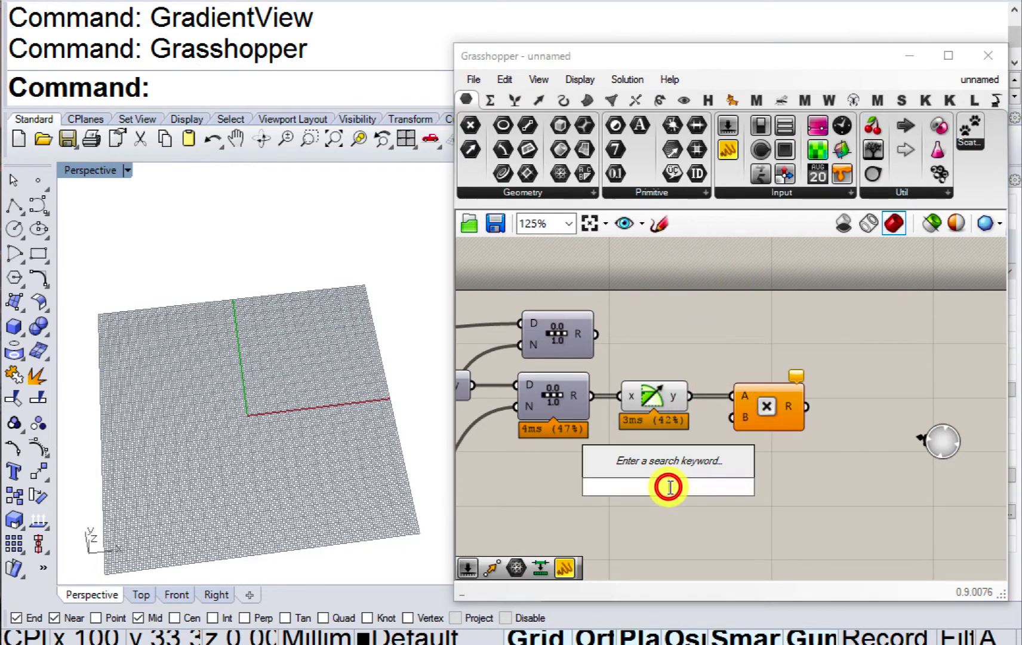
pyautogui.write('3')
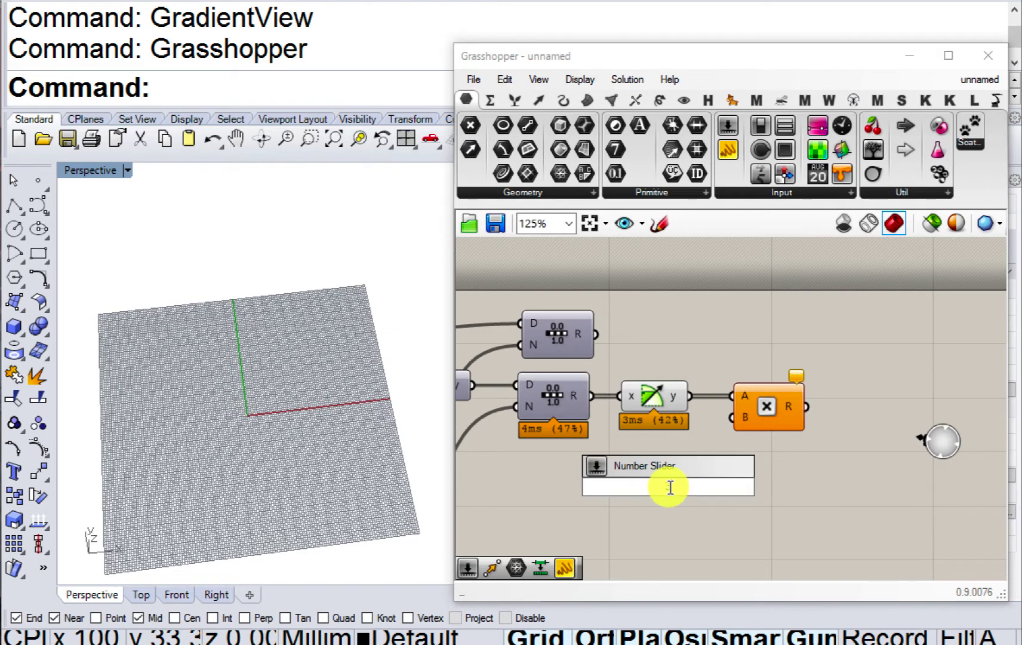
pyautogui.press('Return')
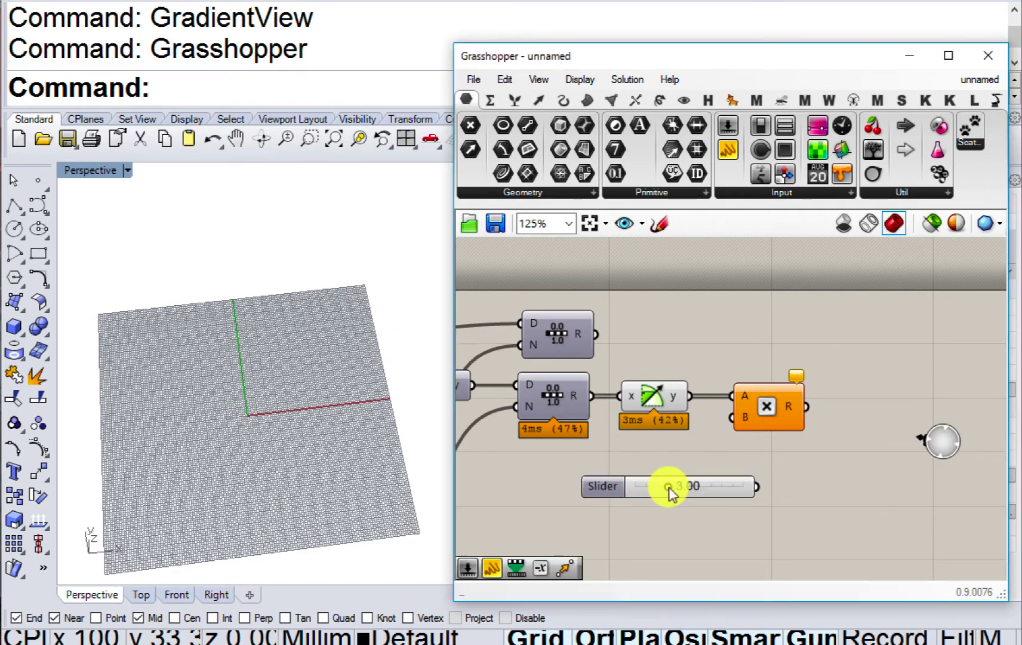
pyautogui.moveTo(708, 486); pyautogui.dragTo(732, 418)
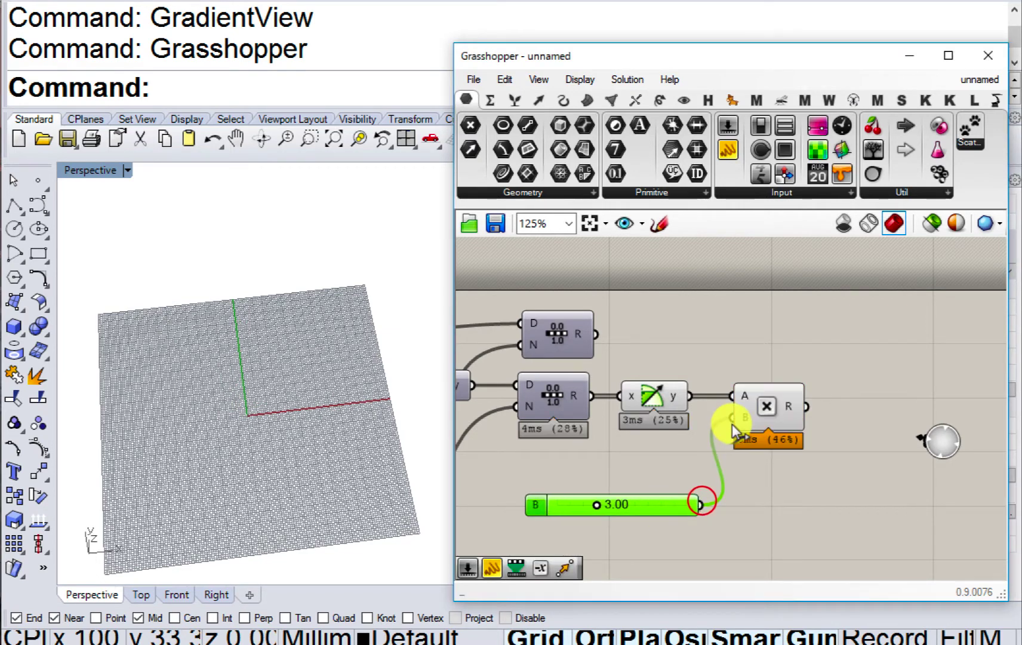
# Add a Construct Point component, feeding the upper Range into X and the multiplication result into Y.
pyautogui.moveTo(559, 338); pyautogui.dragTo(561, 333)
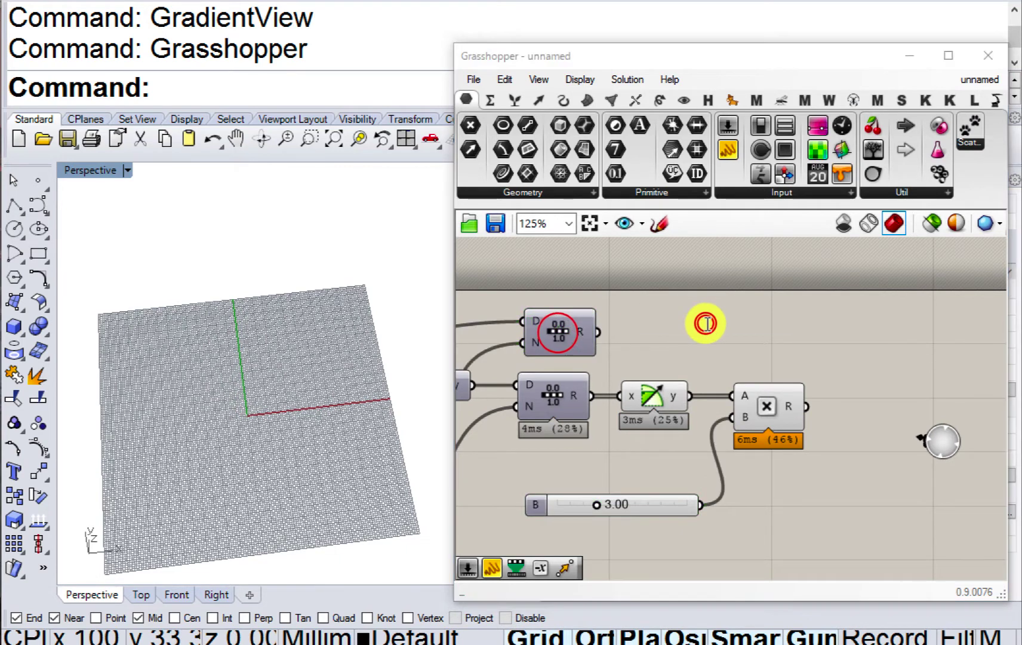
pyautogui.doubleClick(707, 323)
pyautogui.write('constr')
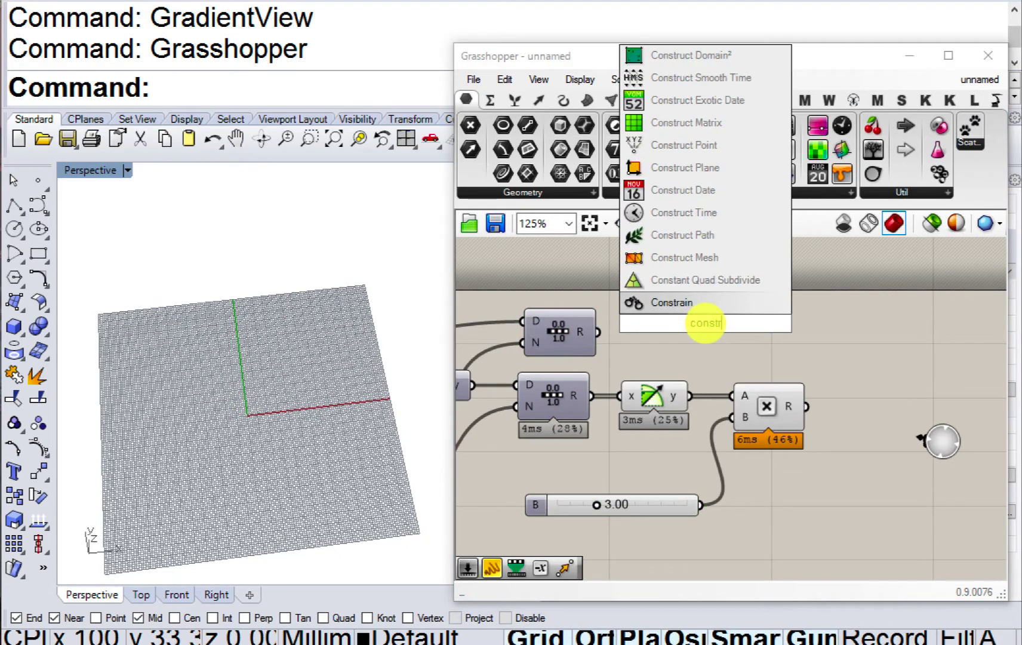
pyautogui.write('uct point')
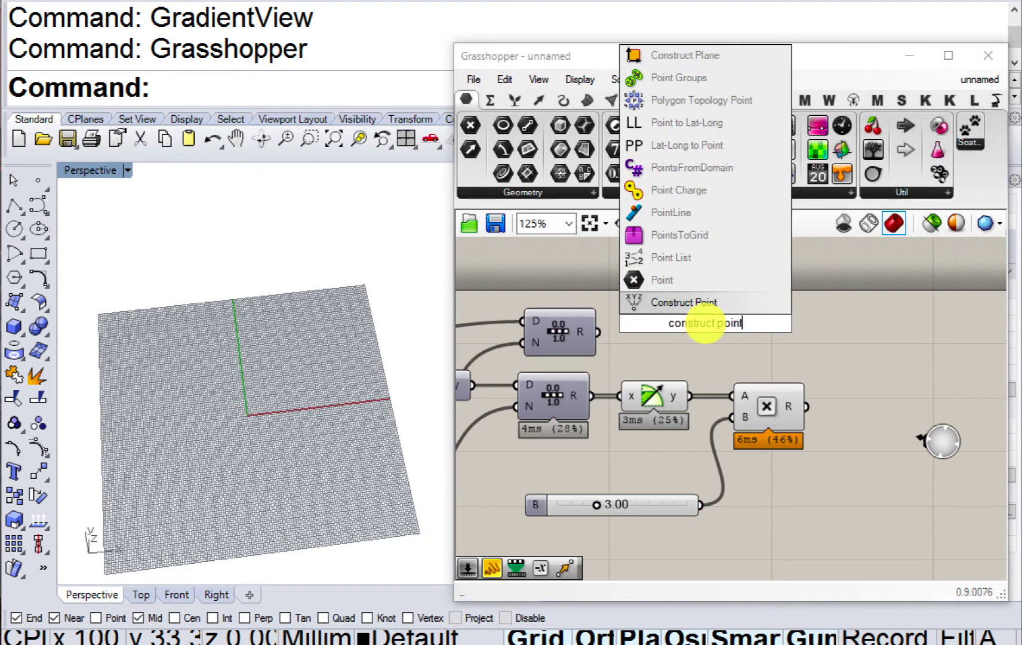
pyautogui.click(660, 298)
pyautogui.moveTo(696, 321)
pyautogui.mouseDown()
pyautogui.moveTo(765, 322)
pyautogui.moveTo(735, 302)
pyautogui.moveTo(862, 363)
pyautogui.moveTo(840, 367)
pyautogui.mouseUp()
pyautogui.moveTo(869, 362); pyautogui.dragTo(876, 358)
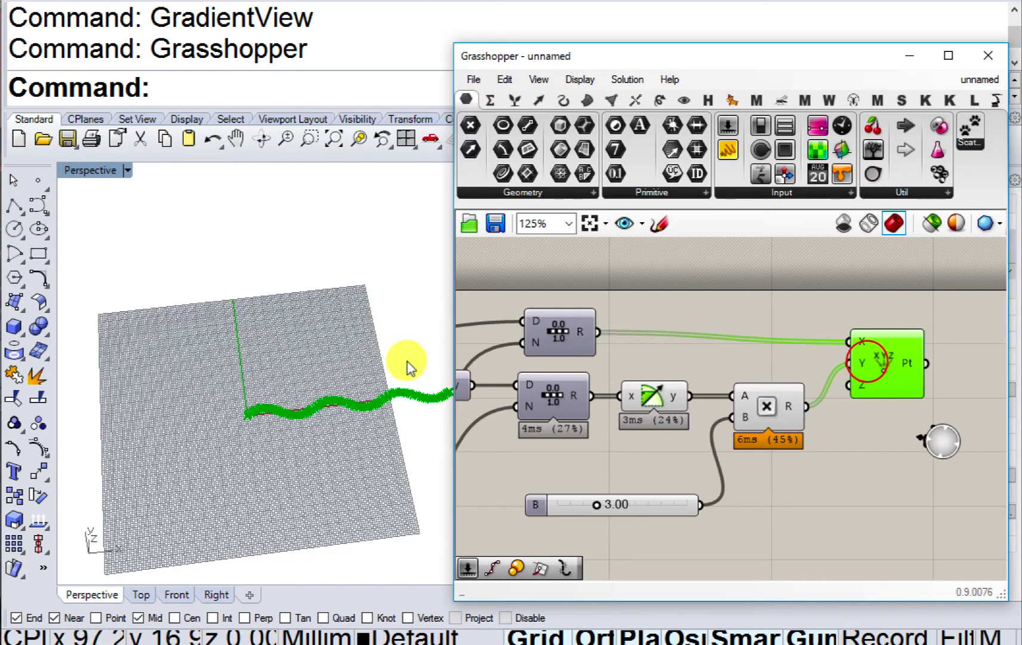
# Raise the Factor slider feeding the Pi component to 10.
pyautogui.moveTo(307, 421)
pyautogui.mouseDown(button='right')
pyautogui.moveTo(318, 443)
pyautogui.moveTo(329, 440)
pyautogui.moveTo(299, 389)
pyautogui.moveTo(332, 411)
pyautogui.mouseUp(button='right')
pyautogui.scroll(-2, 318, 445)
pyautogui.scroll(11, 330, 431)
pyautogui.scroll(-8, 299, 388)
pyautogui.scroll(-4, 336, 401)
pyautogui.scroll(6, 370, 399)
pyautogui.moveTo(520, 428); pyautogui.dragTo(708, 395, button='right')
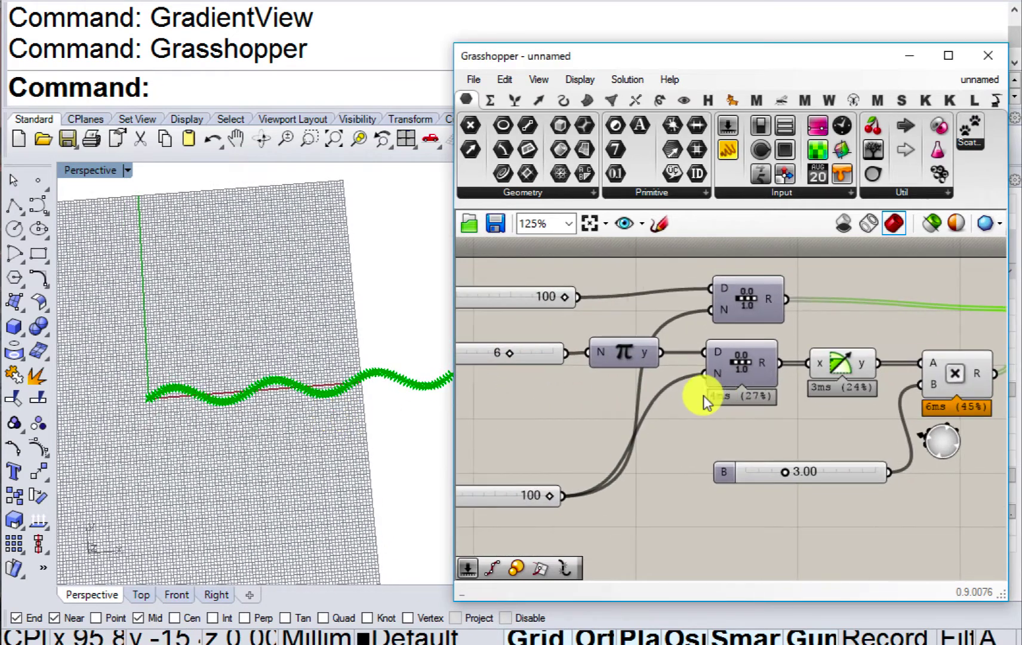
pyautogui.moveTo(575, 411); pyautogui.dragTo(699, 401, button='right')
pyautogui.scroll(1, 649, 359)
pyautogui.moveTo(662, 334); pyautogui.dragTo(659, 380, button='right')
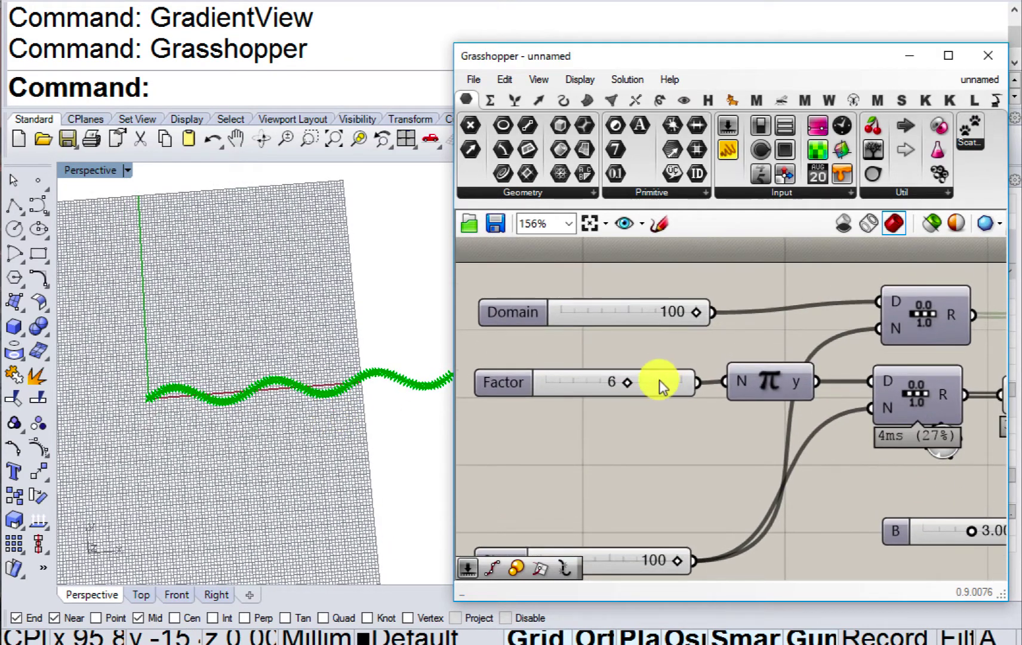
pyautogui.moveTo(633, 387); pyautogui.dragTo(720, 383)
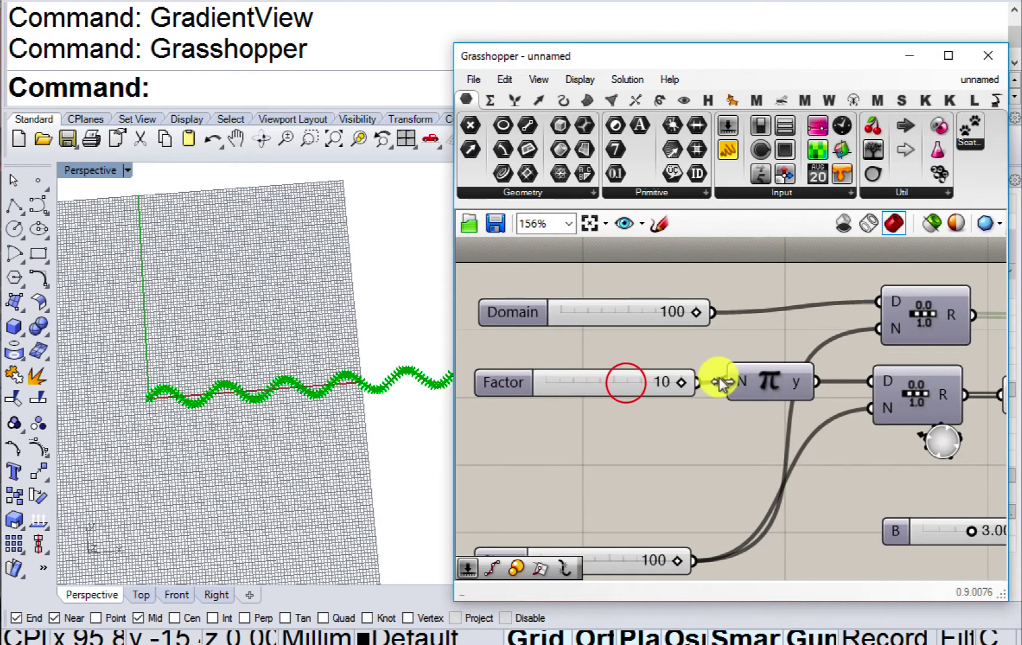
# Set the Factor slider's maximum to 20 and raise its value above 10.
pyautogui.click(507, 384)
pyautogui.doubleClick(507, 383)
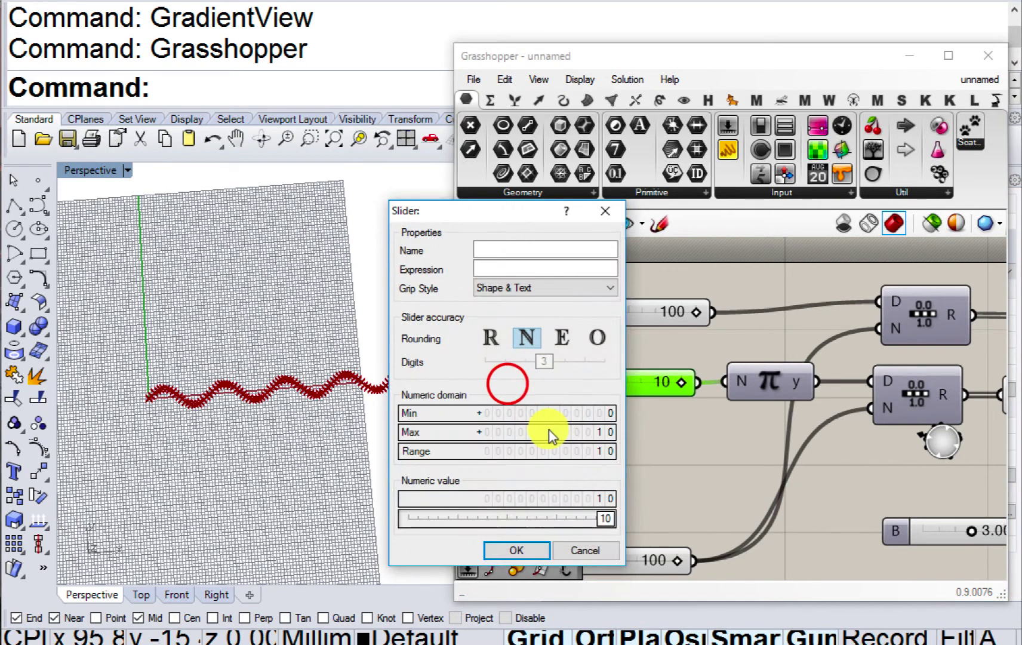
pyautogui.doubleClick(549, 431)
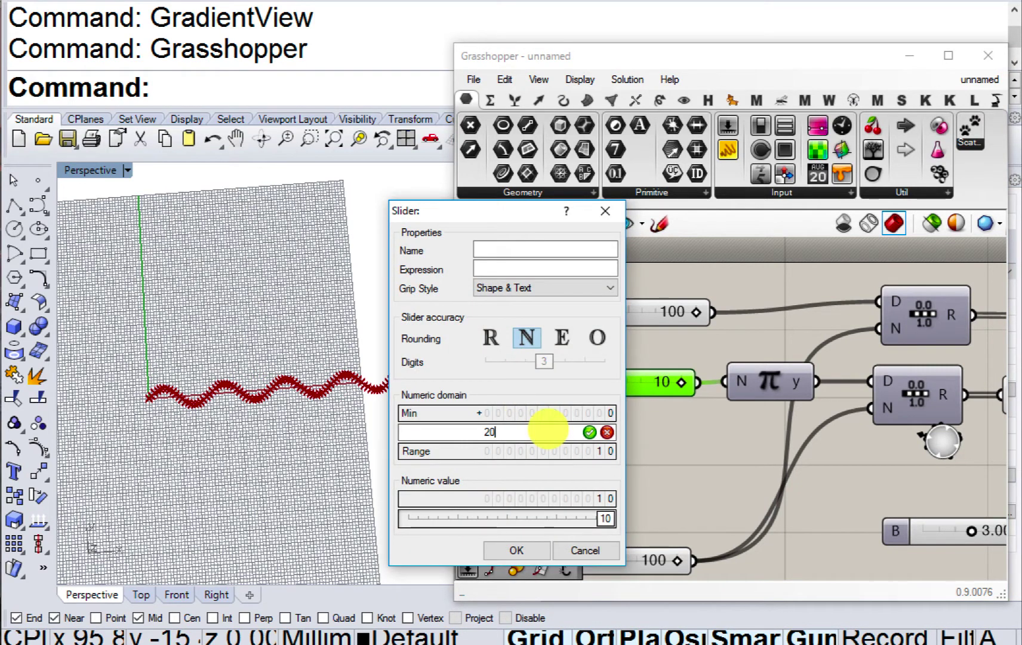
pyautogui.click(549, 431)
pyautogui.write('20')
pyautogui.press('Return')
pyautogui.click(529, 551)
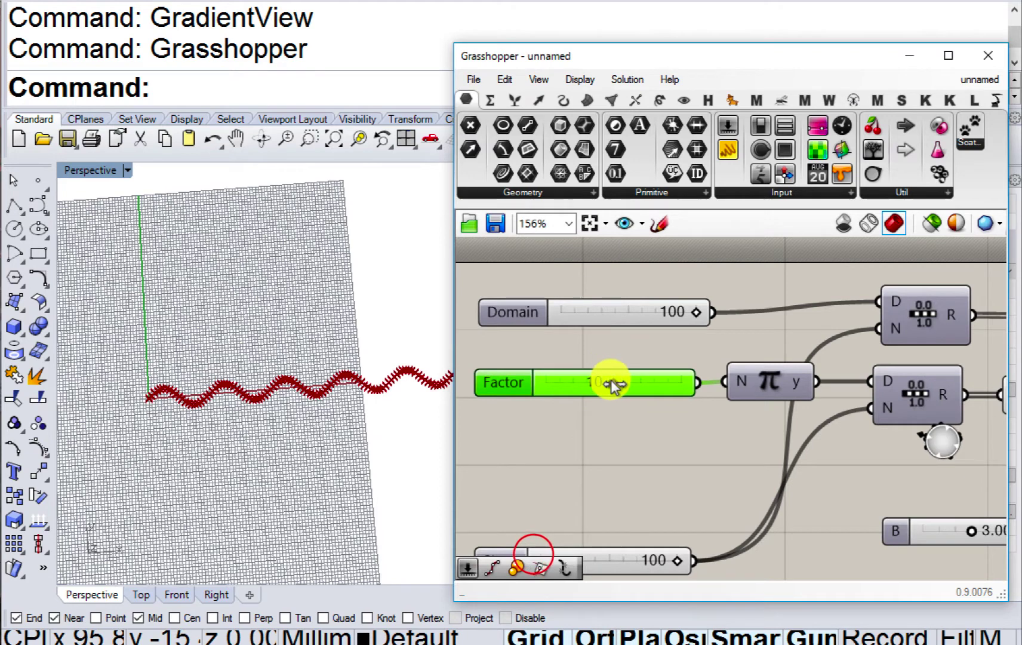
pyautogui.moveTo(610, 380); pyautogui.dragTo(630, 382)
pyautogui.moveTo(761, 419); pyautogui.dragTo(593, 378, button='right')
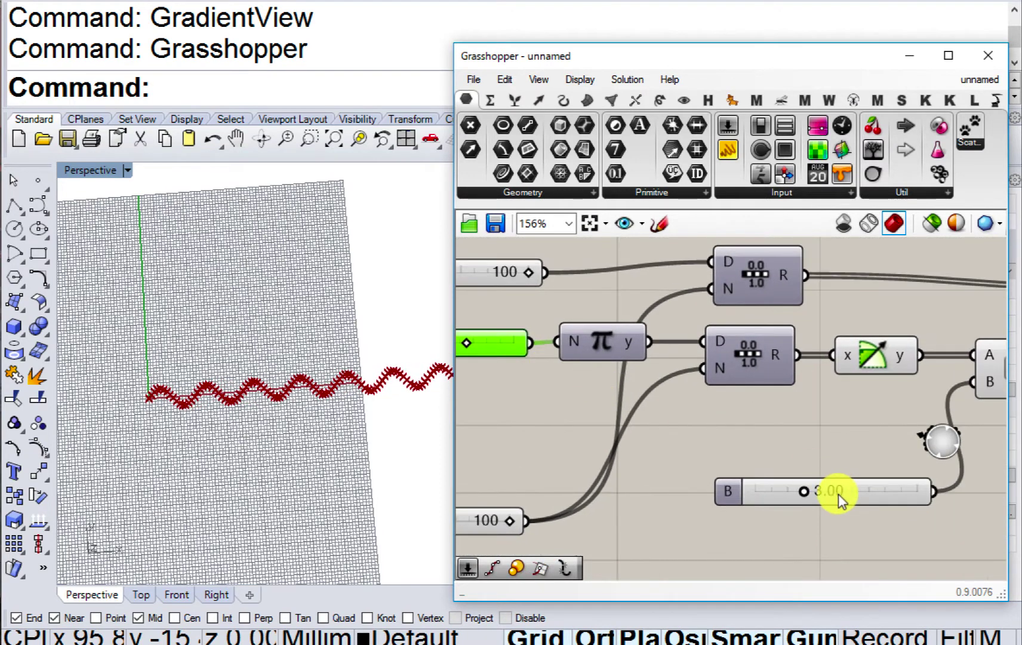
# Lower the amplitude slider feeding the Multiplication's B input to 1.61.
pyautogui.moveTo(800, 492); pyautogui.dragTo(780, 493)
pyautogui.scroll(-1, 838, 400)
pyautogui.moveTo(838, 399); pyautogui.dragTo(697, 426, button='right')
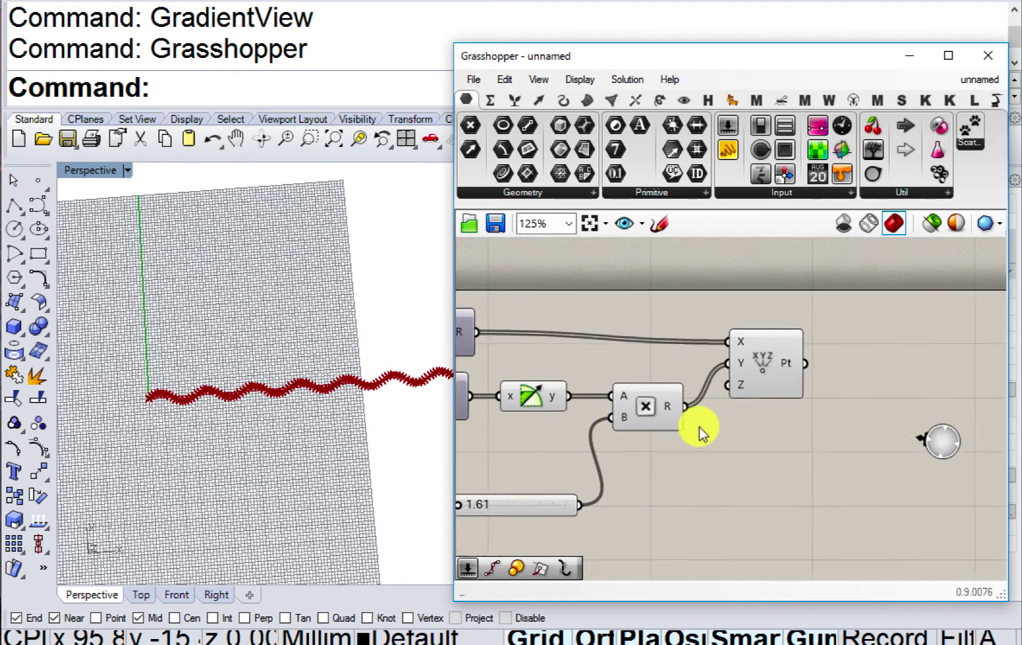
# Add a Nurbs Curve component and connect the Construct Point output to its V input.
pyautogui.doubleClick(838, 434)
pyautogui.write('nurbs')
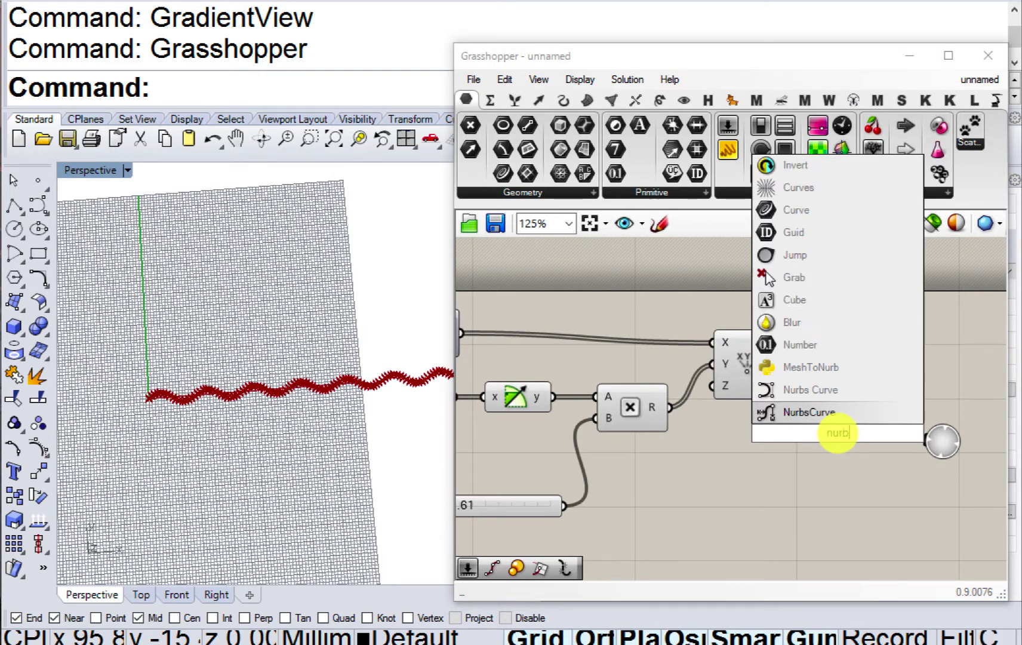
pyautogui.click(831, 418)
pyautogui.moveTo(793, 362); pyautogui.dragTo(823, 358)
pyautogui.moveTo(853, 372); pyautogui.dragTo(918, 359, button='right')
# Turn off the preview of the Construct Point component so its points are hidden in the viewport.
pyautogui.moveTo(838, 429); pyautogui.dragTo(571, 320)
pyautogui.middleClick(591, 353)
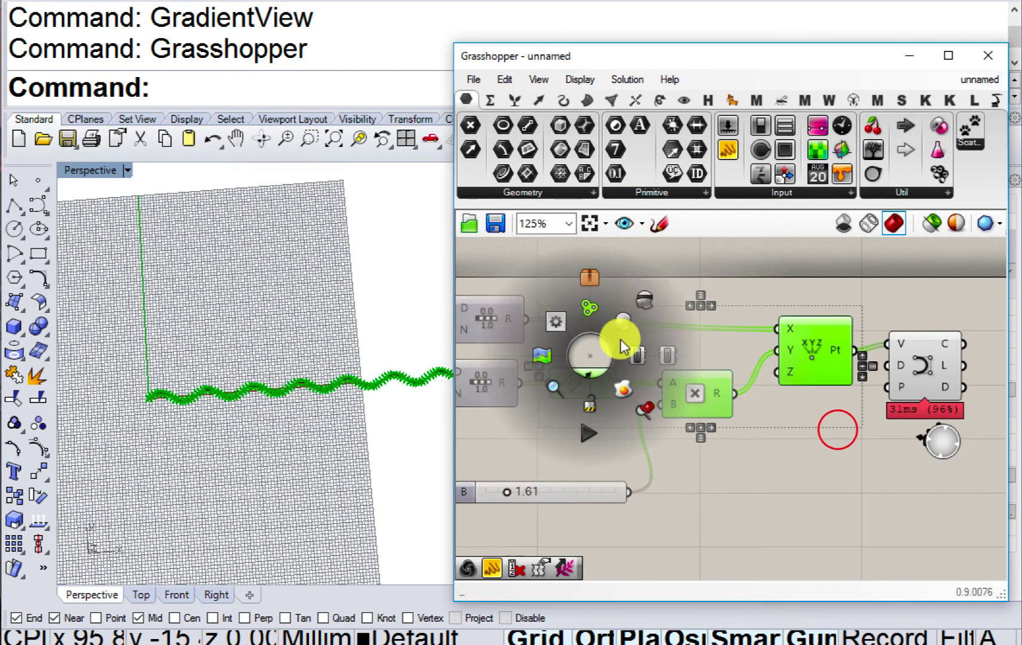
pyautogui.click(638, 314)
pyautogui.click(565, 436)
# Raise the amplitude slider feeding the Multiplication's B input to 1.82.
pyautogui.moveTo(305, 421); pyautogui.dragTo(300, 423, button='right')
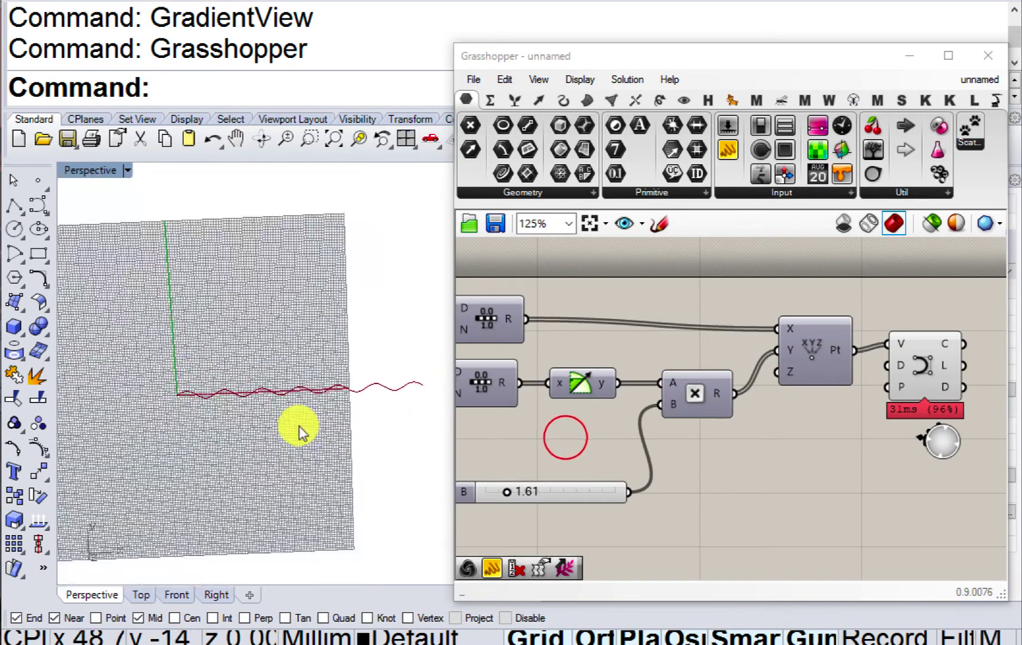
pyautogui.scroll(-3, 300, 424)
pyautogui.scroll(3, 298, 385)
pyautogui.scroll(2, 297, 385)
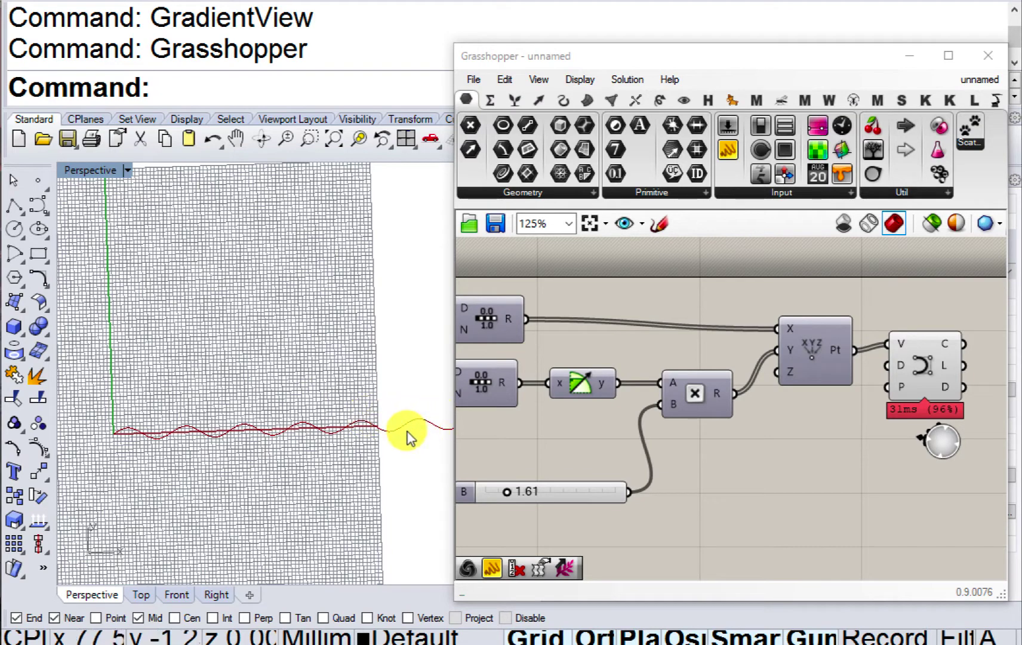
pyautogui.keyDown('shift'); pyautogui.moveTo(407, 431); pyautogui.dragTo(313, 429, button='right'); pyautogui.keyUp('shift')
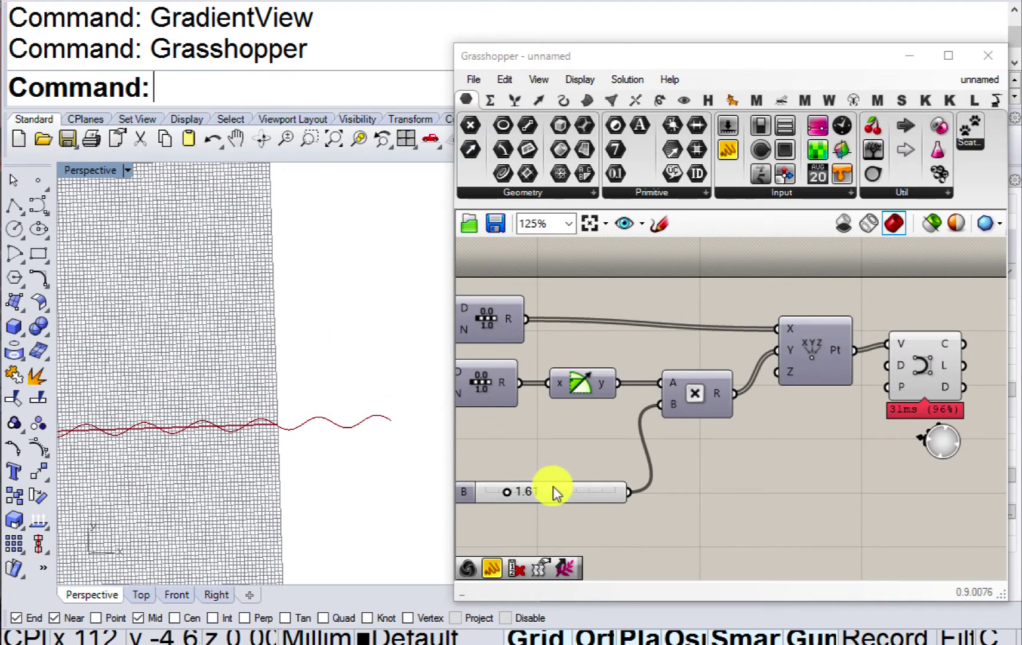
pyautogui.moveTo(552, 486); pyautogui.dragTo(552, 505)
pyautogui.scroll(1, 605, 434)
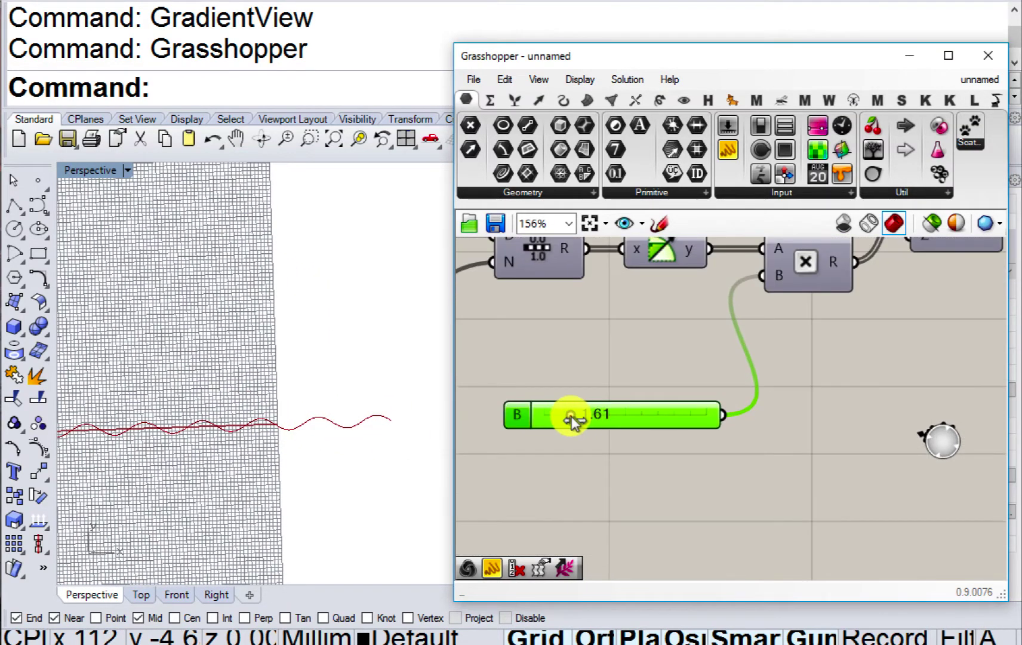
pyautogui.moveTo(570, 419); pyautogui.dragTo(576, 420)
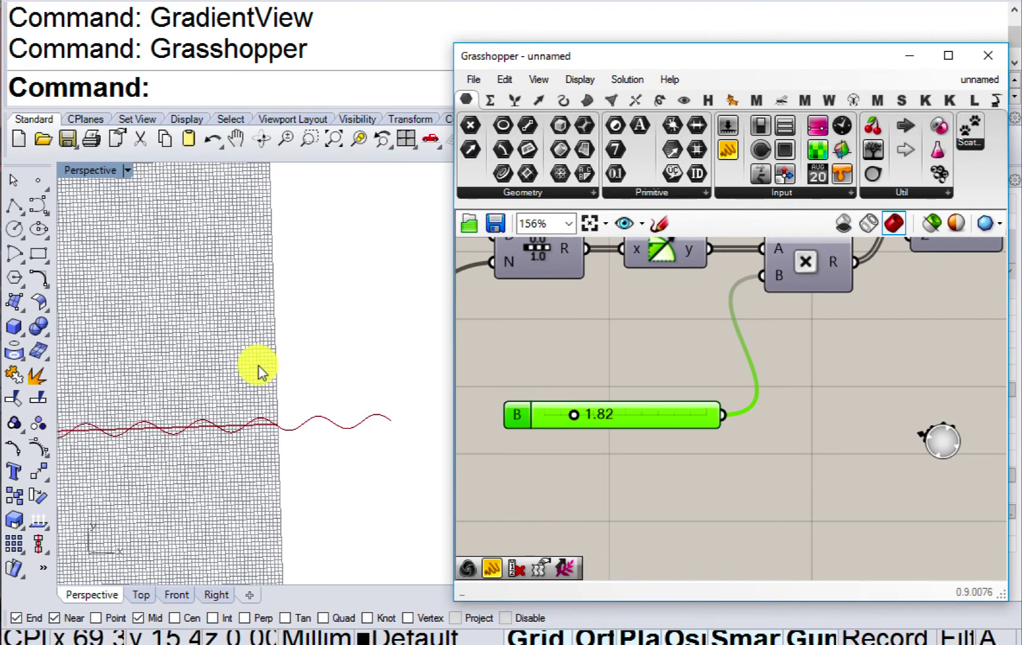
# Use the Rhino Grid command to set ShowGrid to No in the Perspective viewport.
pyautogui.keyDown('shift'); pyautogui.moveTo(258, 365); pyautogui.dragTo(377, 332, button='right'); pyautogui.keyUp('shift')
pyautogui.scroll(-7, 377, 332)
pyautogui.scroll(5, 375, 336)
pyautogui.write('grid')
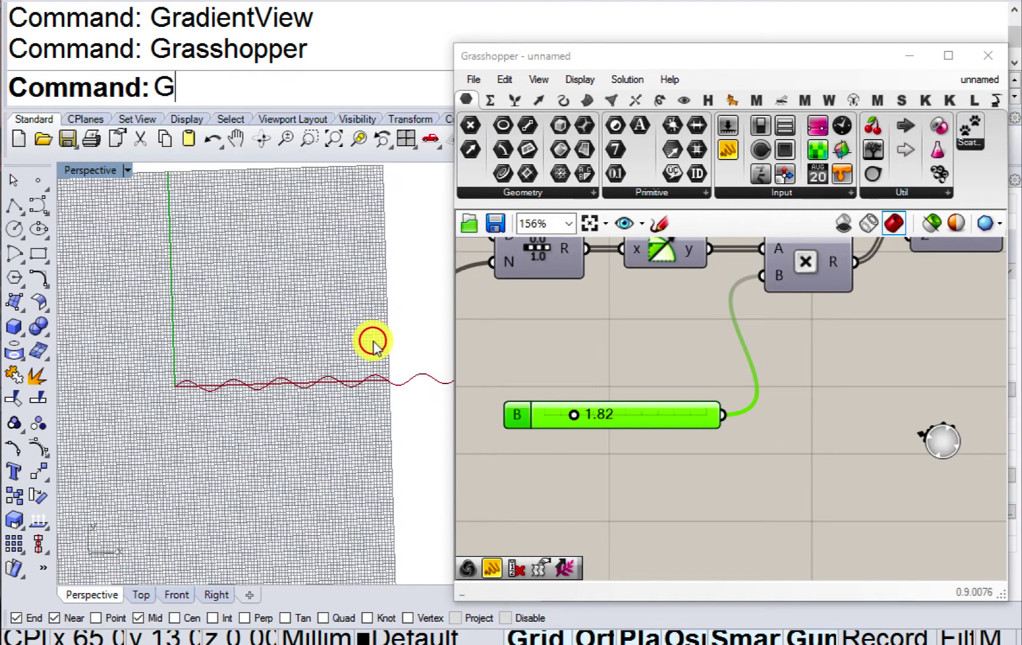
pyautogui.press('Return')
pyautogui.write('h')
pyautogui.press('Return')
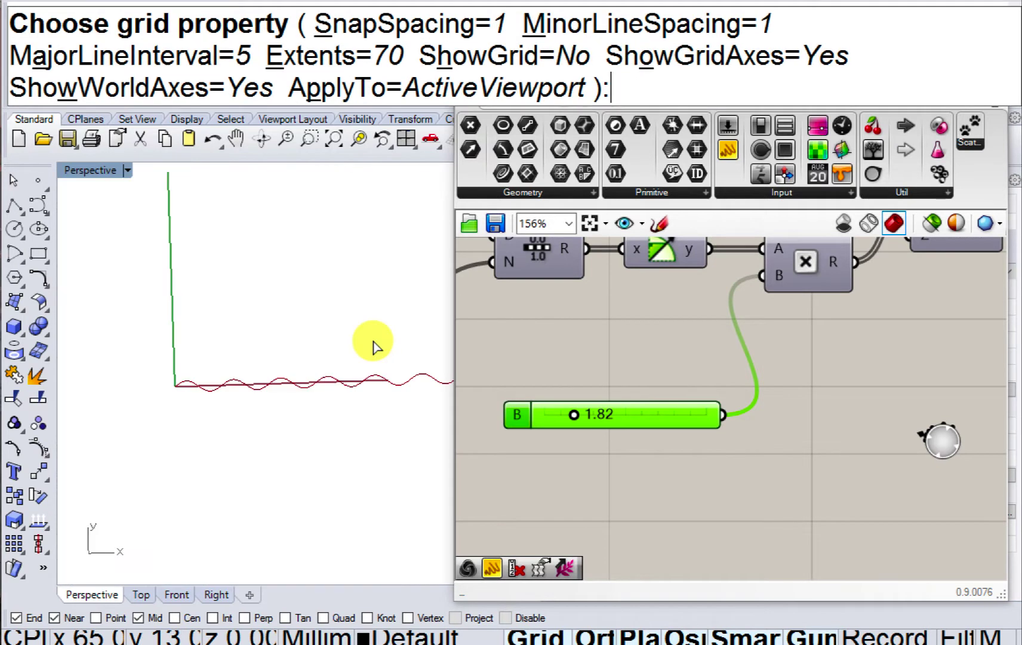
# Add a Move component to the canvas below and beyond the Nurbs Curve component.
pyautogui.scroll(-3, 307, 352)
pyautogui.keyDown('shift'); pyautogui.moveTo(306, 339); pyautogui.dragTo(273, 382, button='right'); pyautogui.keyUp('shift')
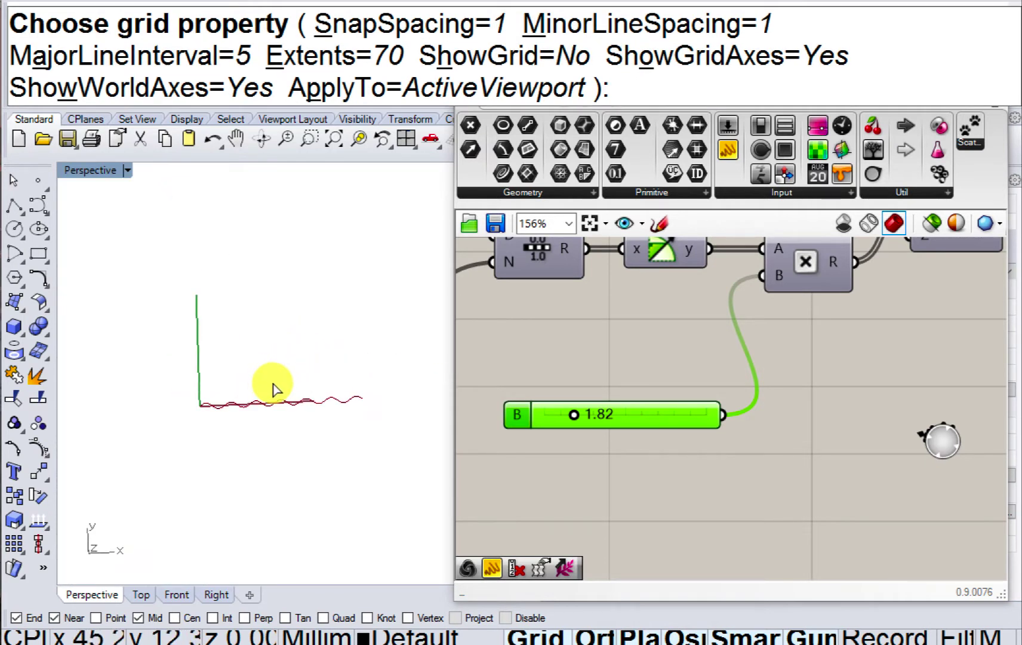
pyautogui.scroll(2, 274, 381)
pyautogui.moveTo(726, 382); pyautogui.dragTo(586, 416, button='right')
pyautogui.scroll(-2, 586, 416)
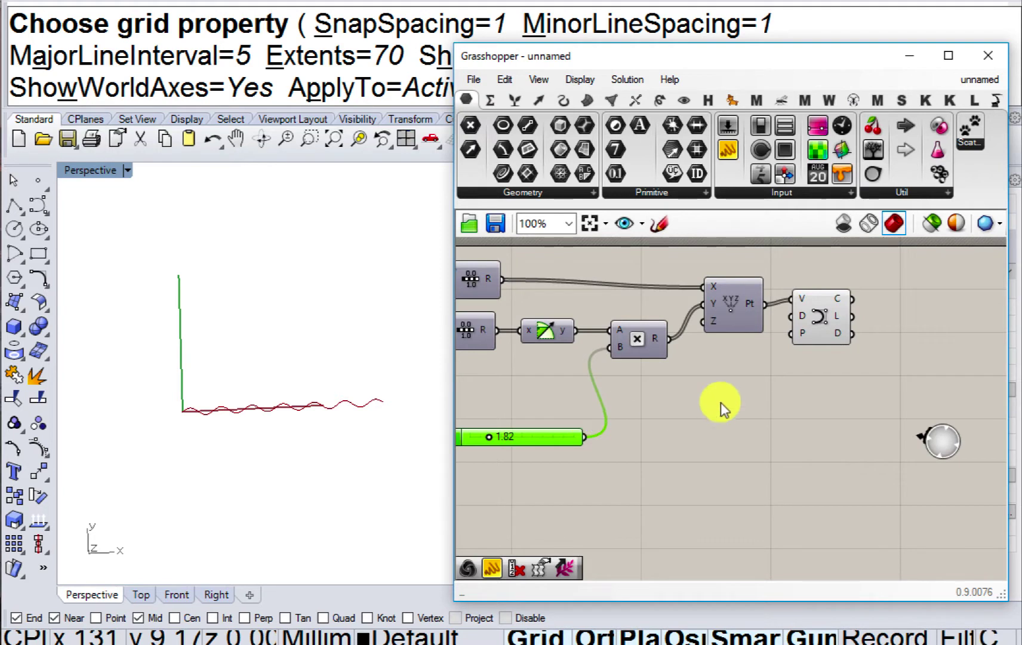
pyautogui.moveTo(832, 322); pyautogui.dragTo(750, 365, button='right')
pyautogui.scroll(1, 750, 365)
pyautogui.moveTo(750, 365); pyautogui.dragTo(746, 369)
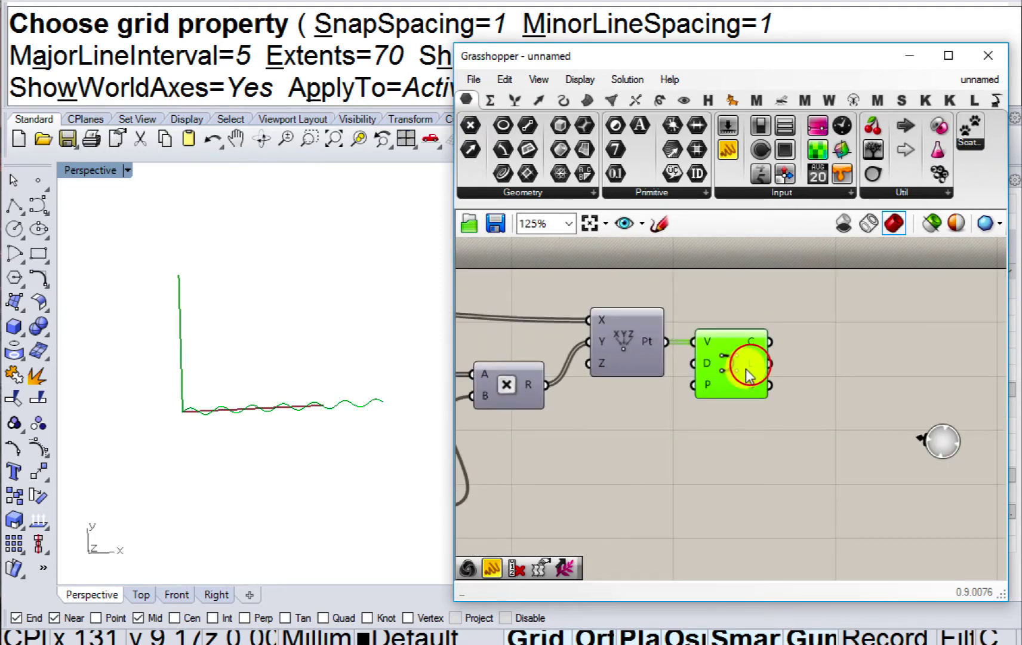
pyautogui.moveTo(746, 369); pyautogui.dragTo(699, 389, button='right')
pyautogui.doubleClick(786, 423)
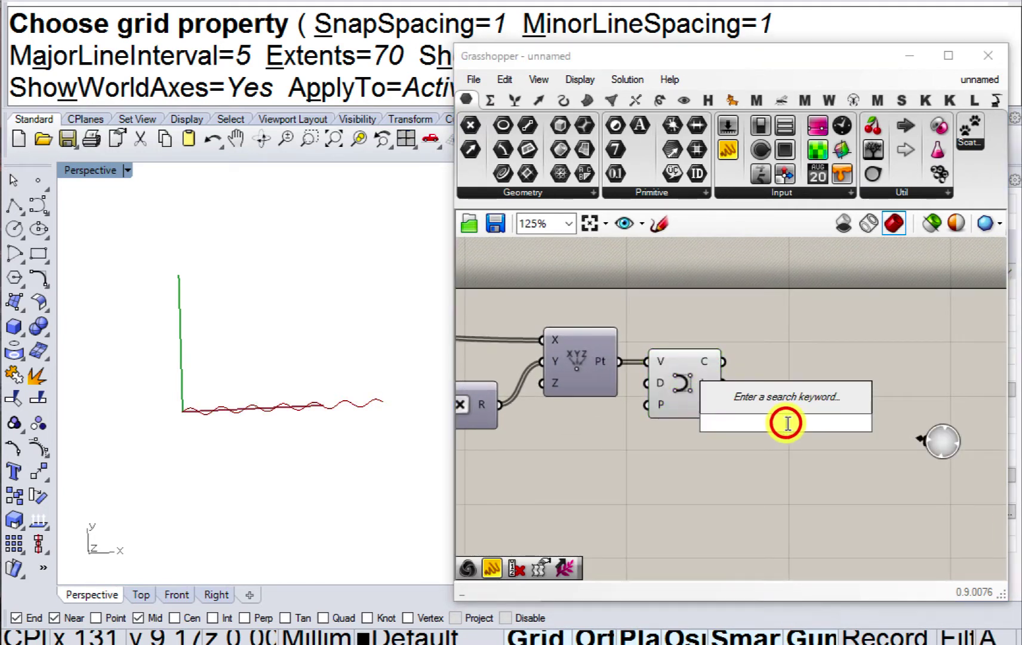
pyautogui.write('move')
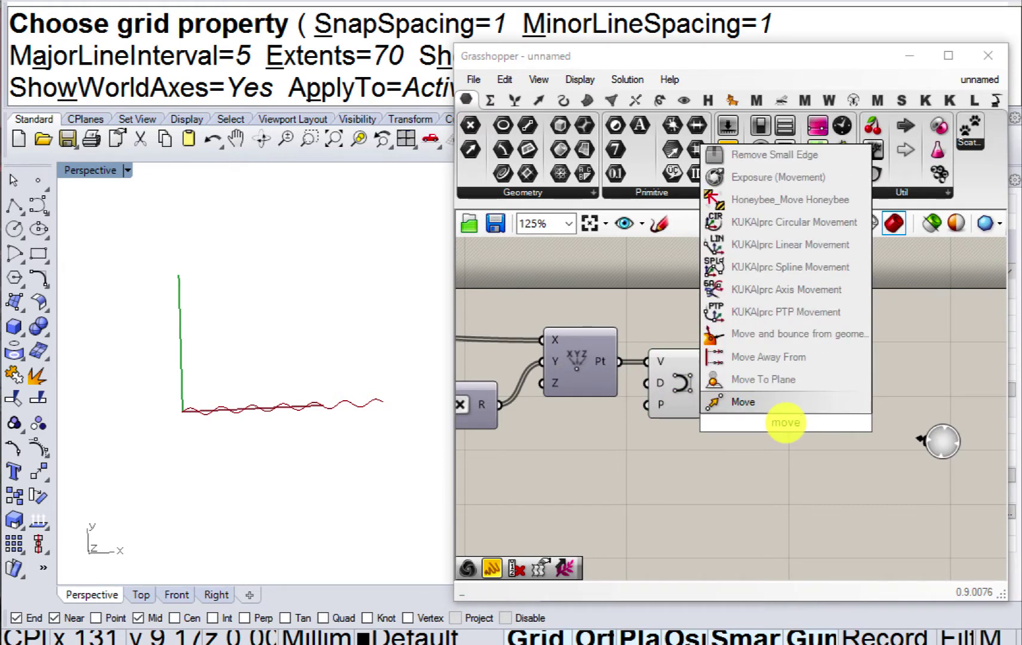
pyautogui.press('Return')
pyautogui.moveTo(774, 424); pyautogui.dragTo(833, 486)
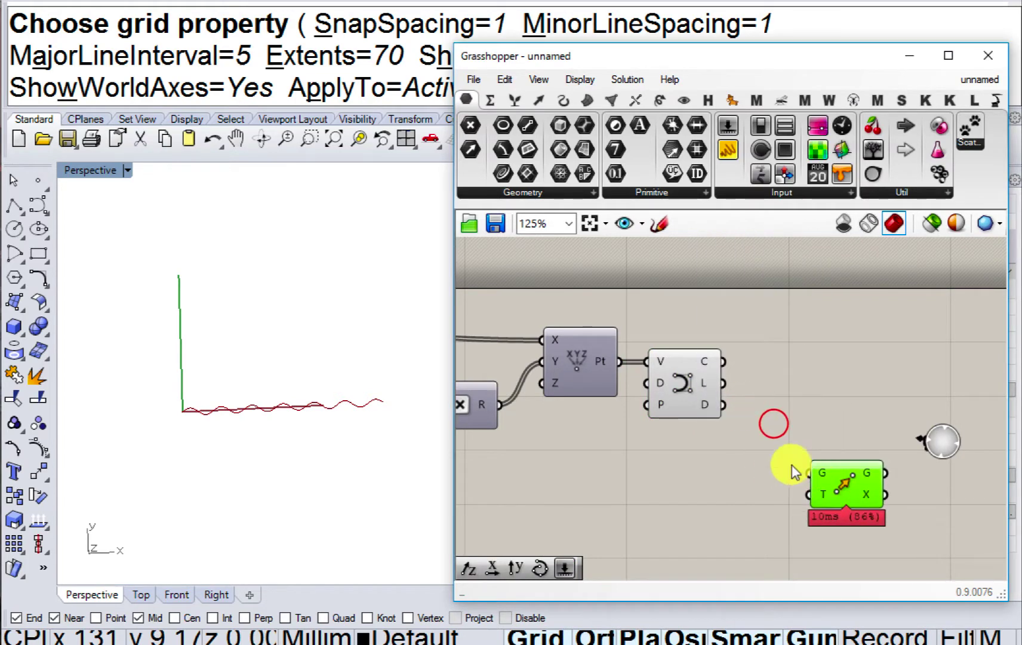
# Duplicate the upper Range component together with its input connections and place the copy above the original.
pyautogui.moveTo(752, 446); pyautogui.dragTo(745, 382, button='right')
pyautogui.scroll(-1, 744, 383)
pyautogui.scroll(-4, 836, 376)
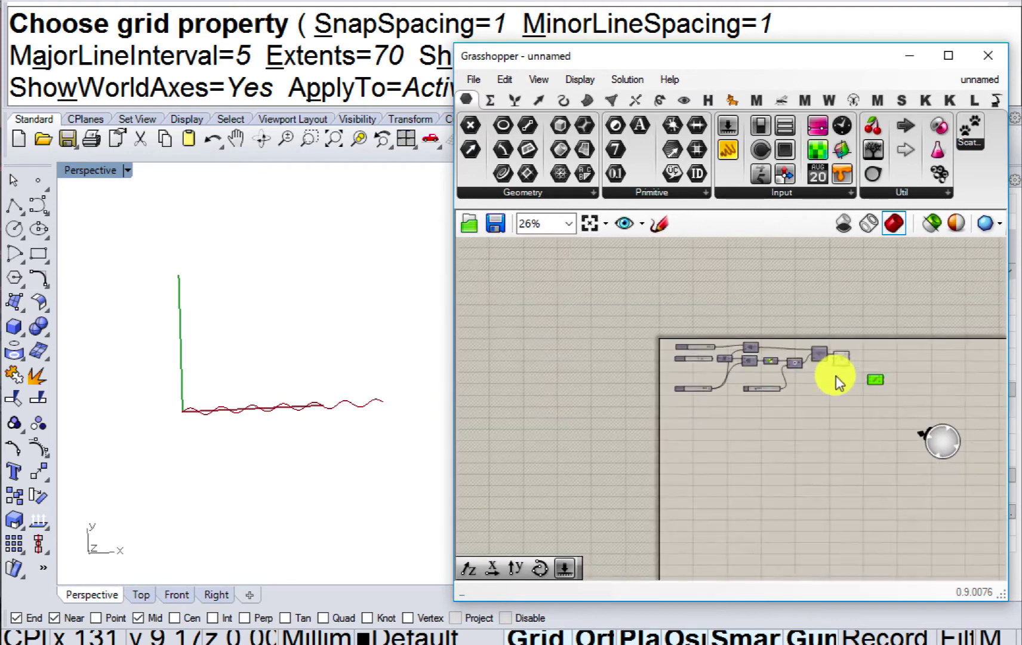
pyautogui.scroll(3, 751, 359)
pyautogui.scroll(2, 752, 336)
pyautogui.moveTo(753, 337); pyautogui.dragTo(641, 432, button='right')
pyautogui.click(638, 433)
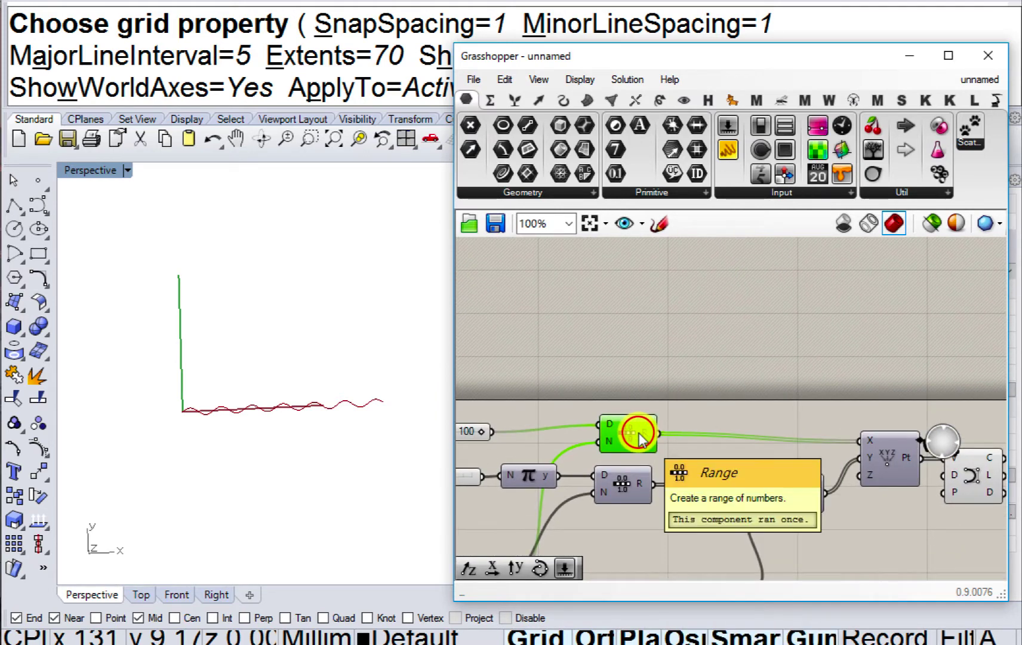
pyautogui.keyDown('alt'); pyautogui.moveTo(639, 434); pyautogui.dragTo(633, 364); pyautogui.keyUp('alt')
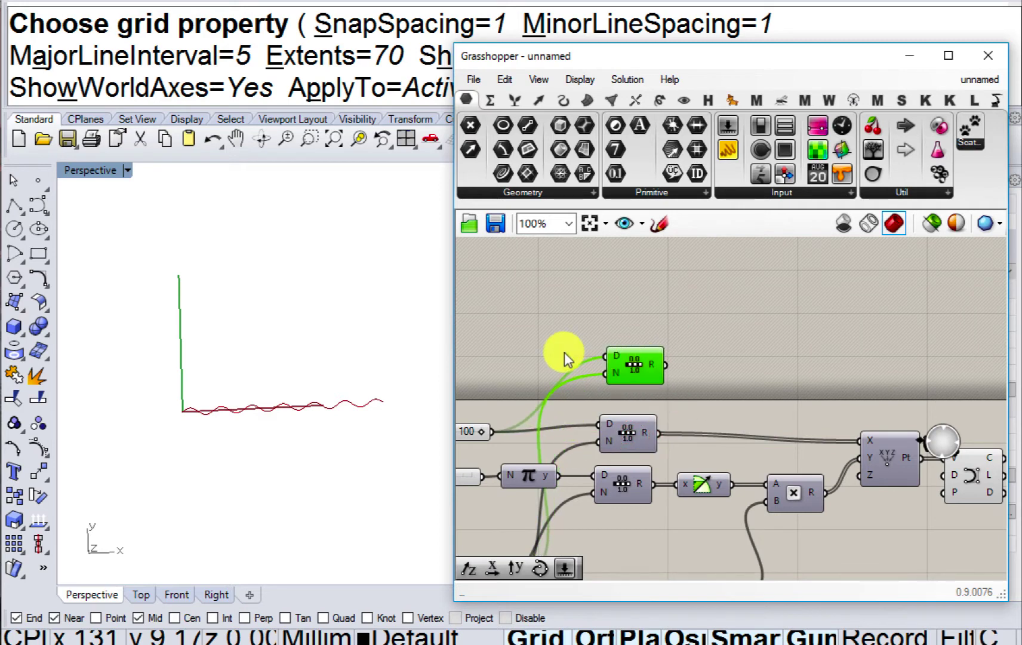
pyautogui.doubleClick(524, 334)
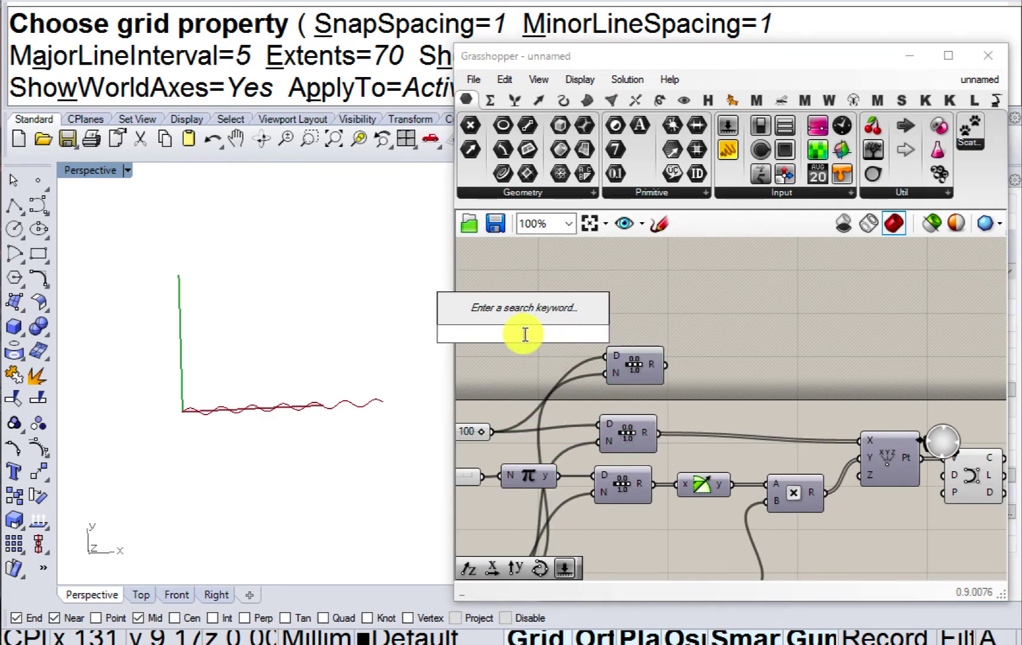
pyautogui.write('8')
pyautogui.press('Return')
pyautogui.moveTo(550, 333); pyautogui.dragTo(509, 346)
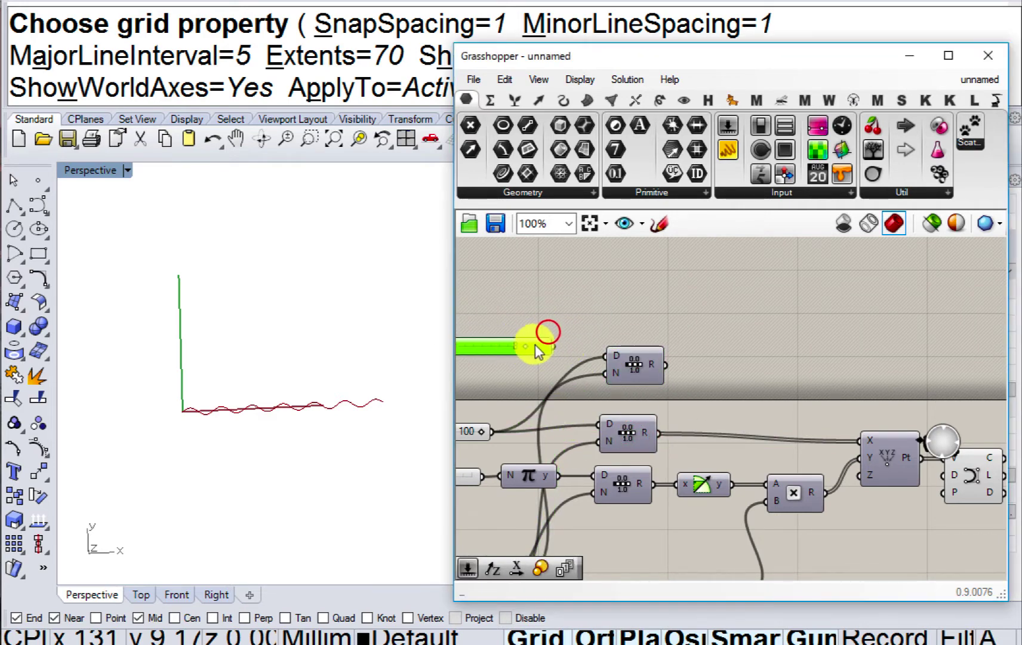
pyautogui.scroll(1, 531, 353)
pyautogui.moveTo(523, 364); pyautogui.dragTo(633, 361, button='right')
pyautogui.press('Delete')
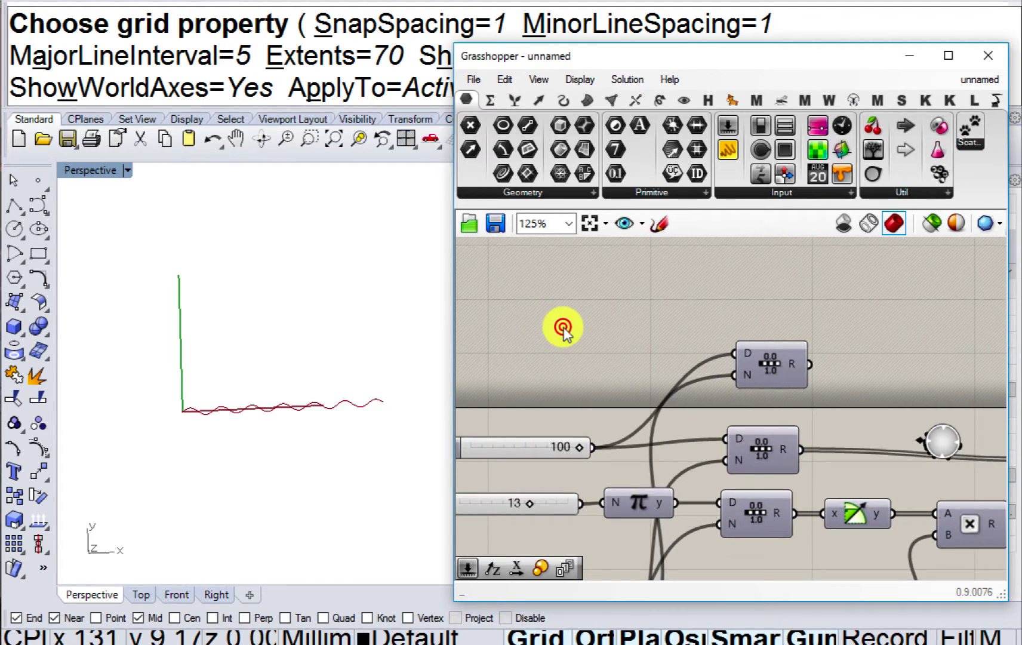
# Add a number slider with value 20 and connect it to the duplicated Range's N input.
pyautogui.doubleClick(564, 326)
pyautogui.write('8')
pyautogui.press('Return')
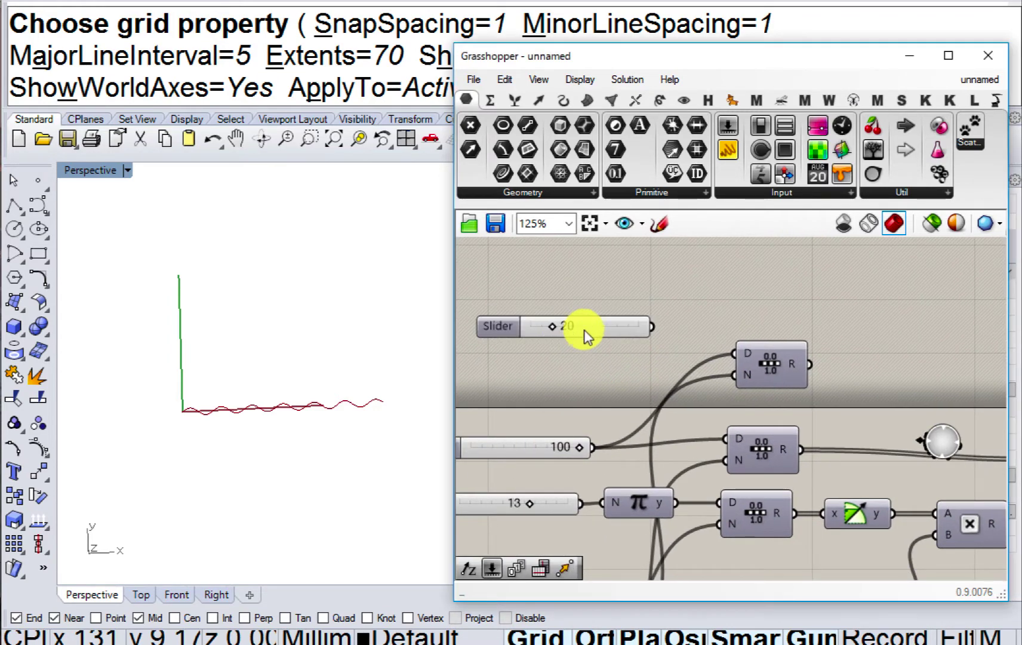
pyautogui.moveTo(584, 335); pyautogui.dragTo(734, 369)
# Add a Unit Y vector component beside the duplicated Range.
pyautogui.moveTo(676, 364); pyautogui.dragTo(516, 349, button='right')
pyautogui.moveTo(610, 357); pyautogui.dragTo(608, 361)
pyautogui.moveTo(721, 359); pyautogui.dragTo(620, 358, button='right')
pyautogui.doubleClick(620, 358)
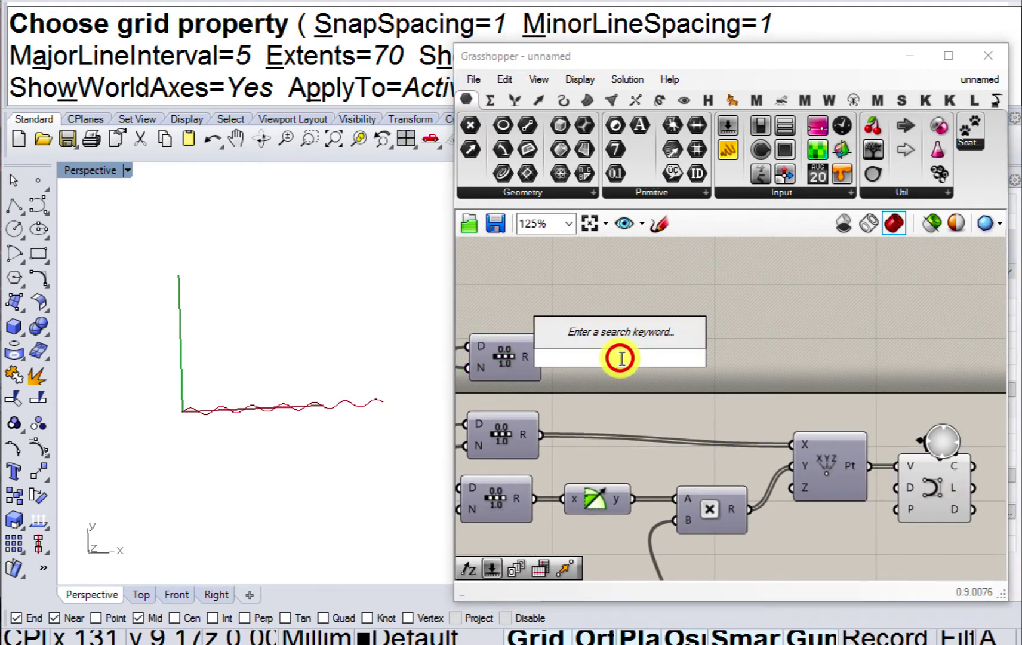
pyautogui.write('y')
pyautogui.press('Return')
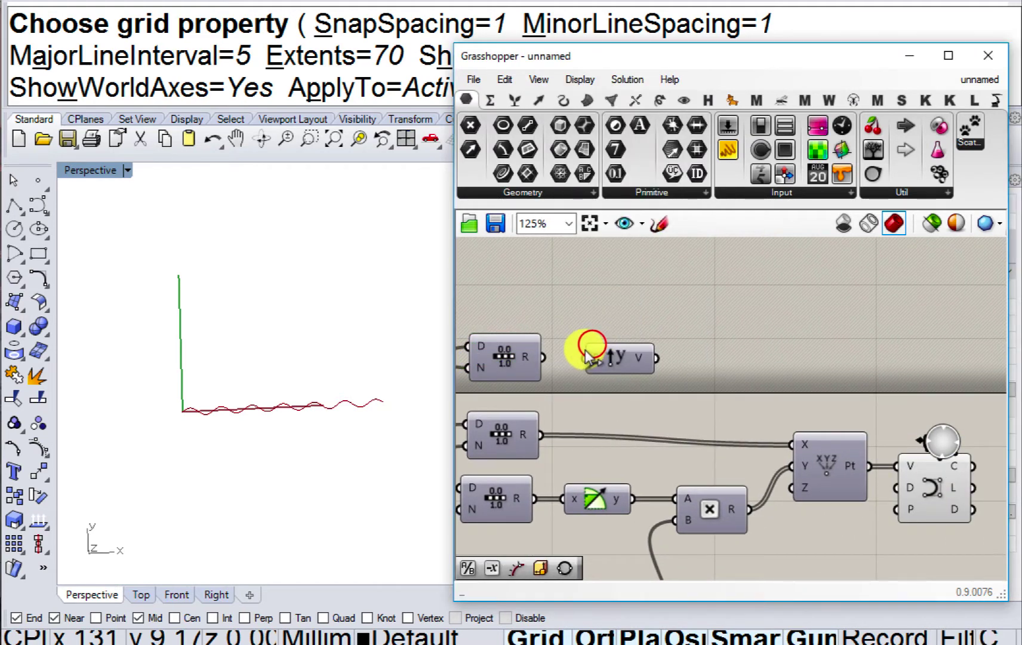
pyautogui.scroll(-2, 585, 349)
pyautogui.scroll(2, 584, 351)
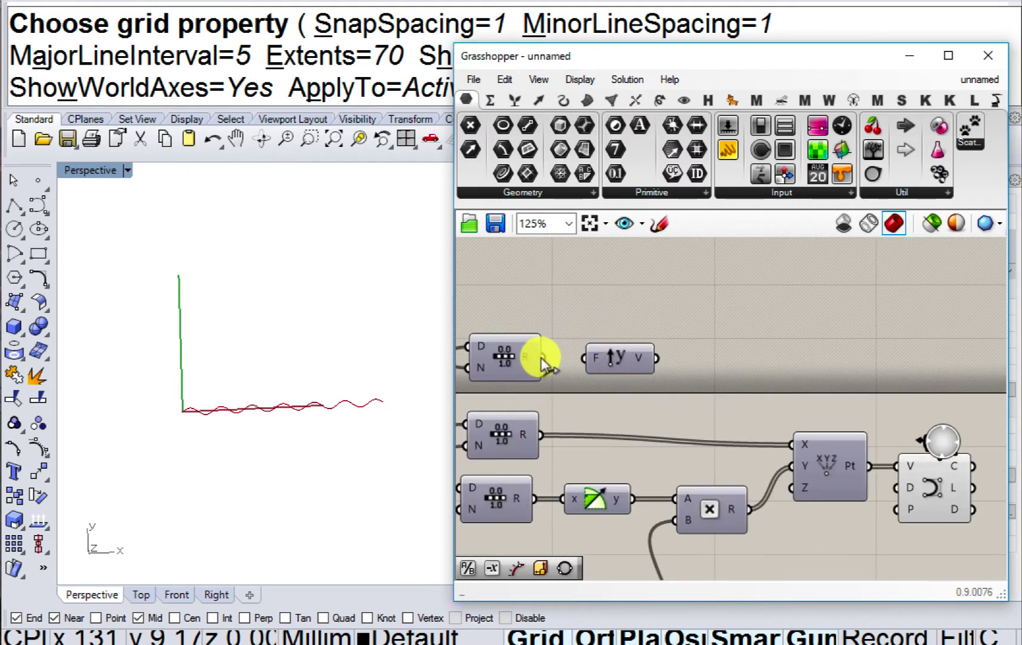
# Connect the duplicated Range's output to Unit Y's F input and reposition Unit Y above the Nurbs Curve component.
pyautogui.moveTo(620, 358)
pyautogui.mouseDown()
pyautogui.moveTo(651, 334)
pyautogui.moveTo(663, 274)
pyautogui.mouseUp()
pyautogui.click(646, 341)
pyautogui.moveTo(541, 356); pyautogui.dragTo(817, 354)
pyautogui.moveTo(818, 354); pyautogui.dragTo(611, 345, button='right')
pyautogui.moveTo(623, 338); pyautogui.dragTo(723, 340)
# Place Move beside Nurbs Curve, feeding the curve output into its G input and the Unit Y vector into its T input.
pyautogui.moveTo(741, 455); pyautogui.dragTo(645, 414, button='right')
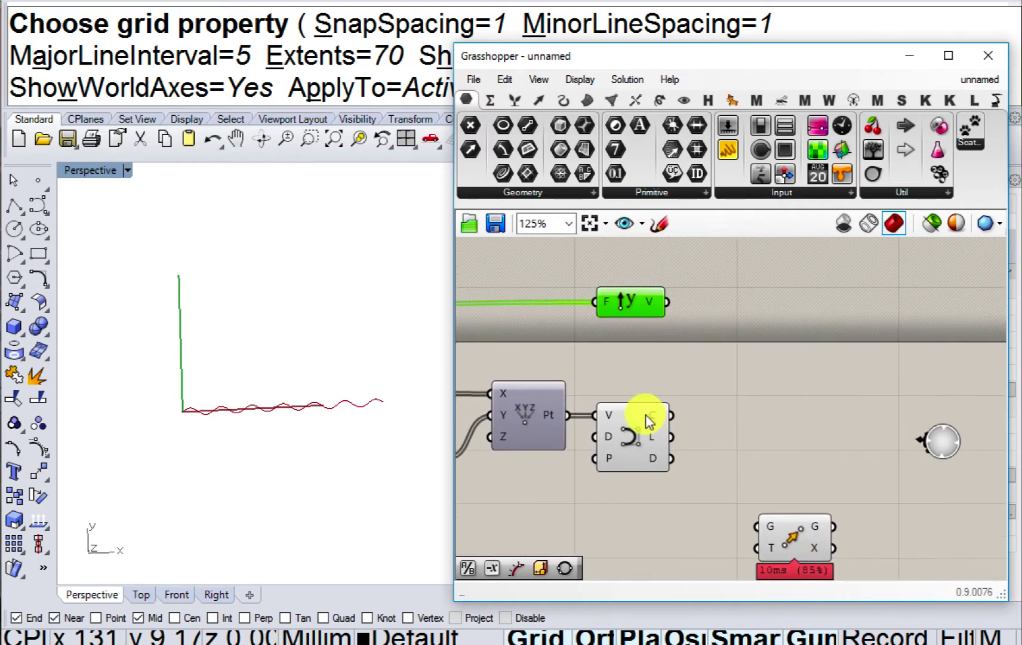
pyautogui.click(645, 414)
pyautogui.moveTo(784, 539); pyautogui.dragTo(785, 418)
pyautogui.click(646, 418)
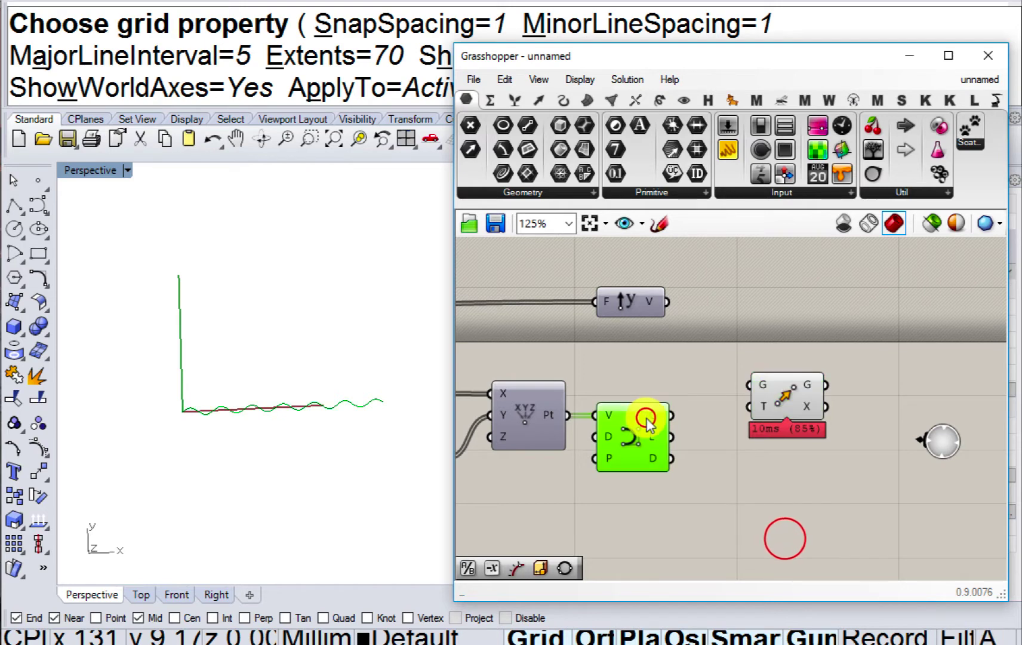
pyautogui.moveTo(658, 417)
pyautogui.mouseDown()
pyautogui.moveTo(749, 385)
pyautogui.moveTo(753, 406)
pyautogui.mouseUp()
pyautogui.click(770, 400)
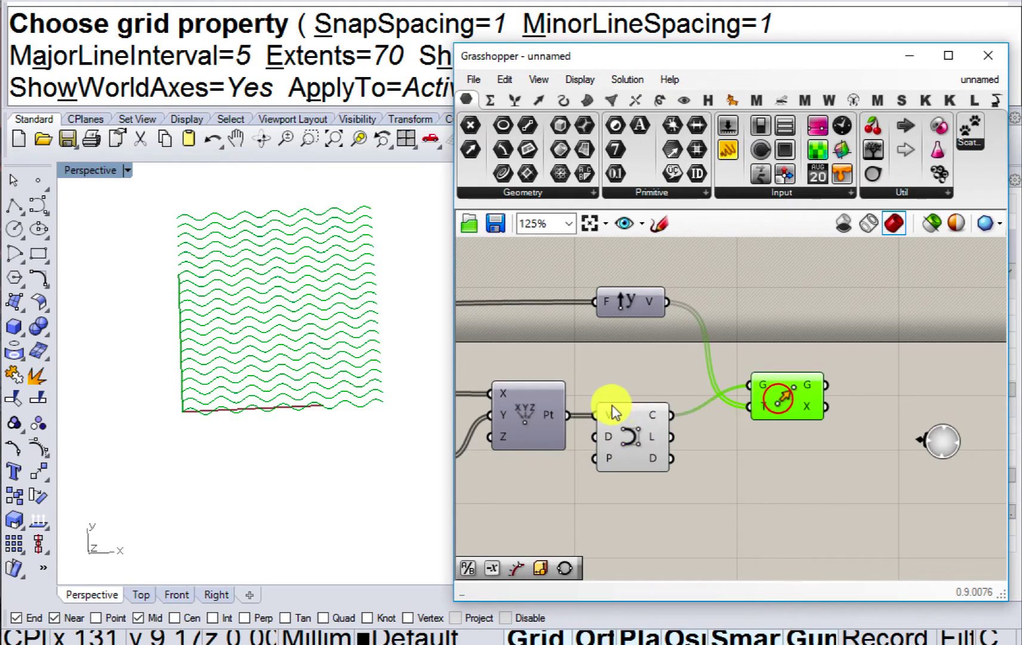
# Lower the Steps slider feeding the duplicated Range to 12 and place it directly above the Domain slider.
pyautogui.moveTo(724, 394); pyautogui.dragTo(777, 398, button='right')
pyautogui.moveTo(495, 409); pyautogui.dragTo(1014, 420, button='right')
pyautogui.scroll(2, 628, 326)
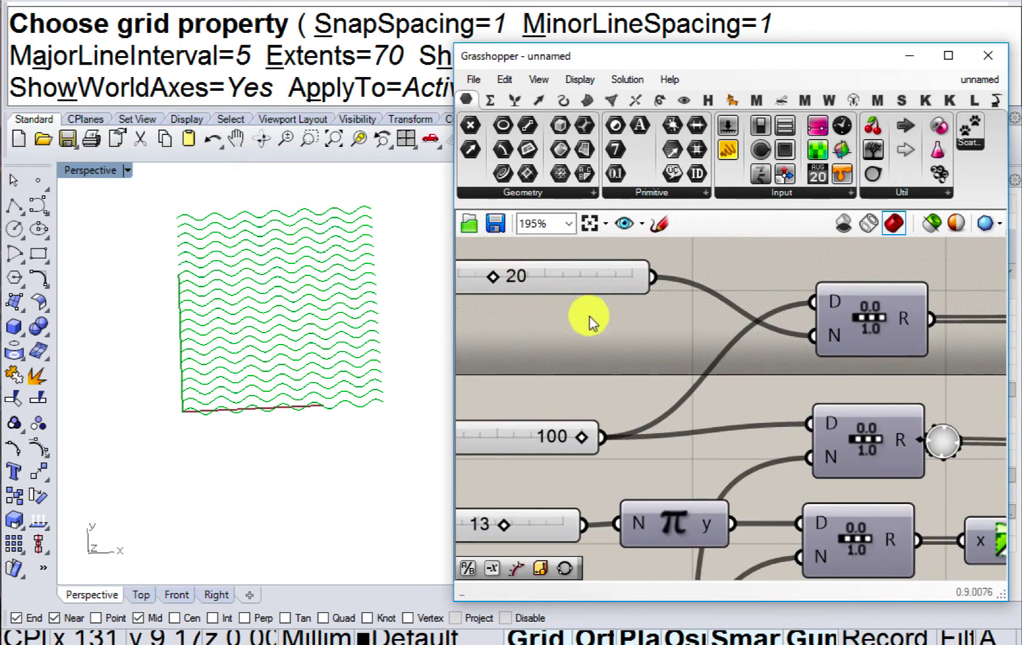
pyautogui.moveTo(582, 315); pyautogui.dragTo(677, 334, button='right')
pyautogui.moveTo(588, 301); pyautogui.dragTo(575, 301)
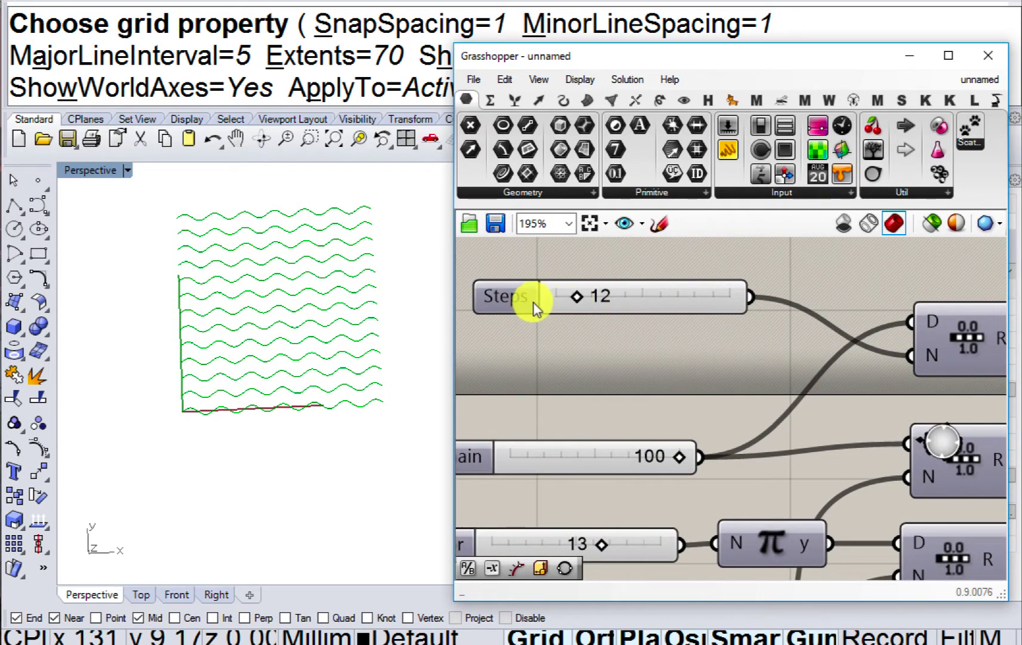
pyautogui.moveTo(532, 303); pyautogui.dragTo(554, 337, button='right')
pyautogui.moveTo(554, 337); pyautogui.dragTo(500, 349)
# Shift the Move component slightly higher and farther from the Nurbs Curve component.
pyautogui.scroll(-5, 570, 353)
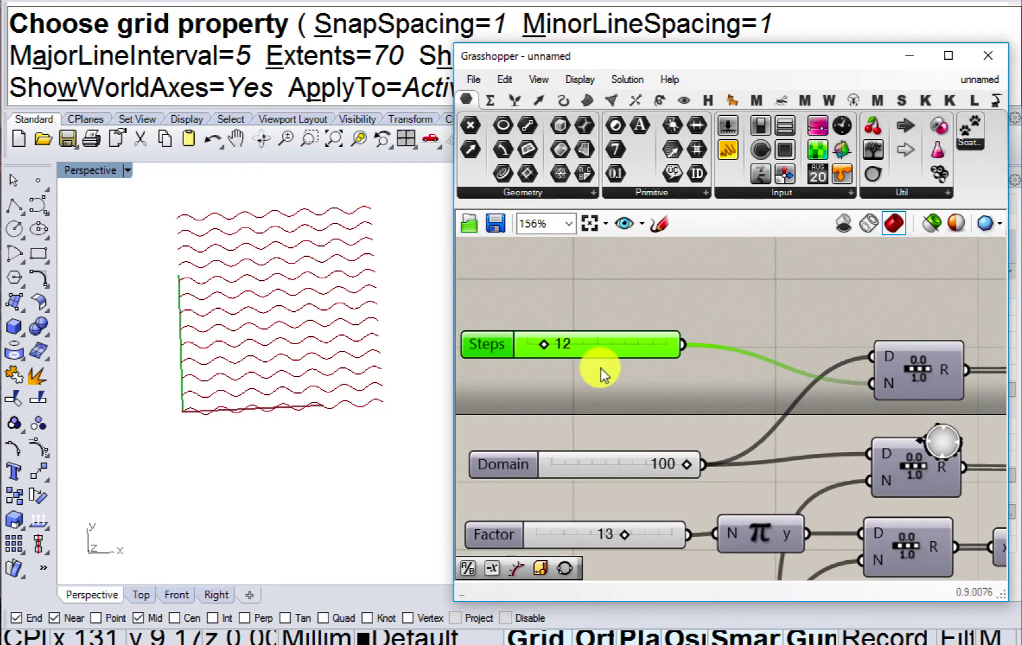
pyautogui.moveTo(667, 393); pyautogui.dragTo(544, 388, button='right')
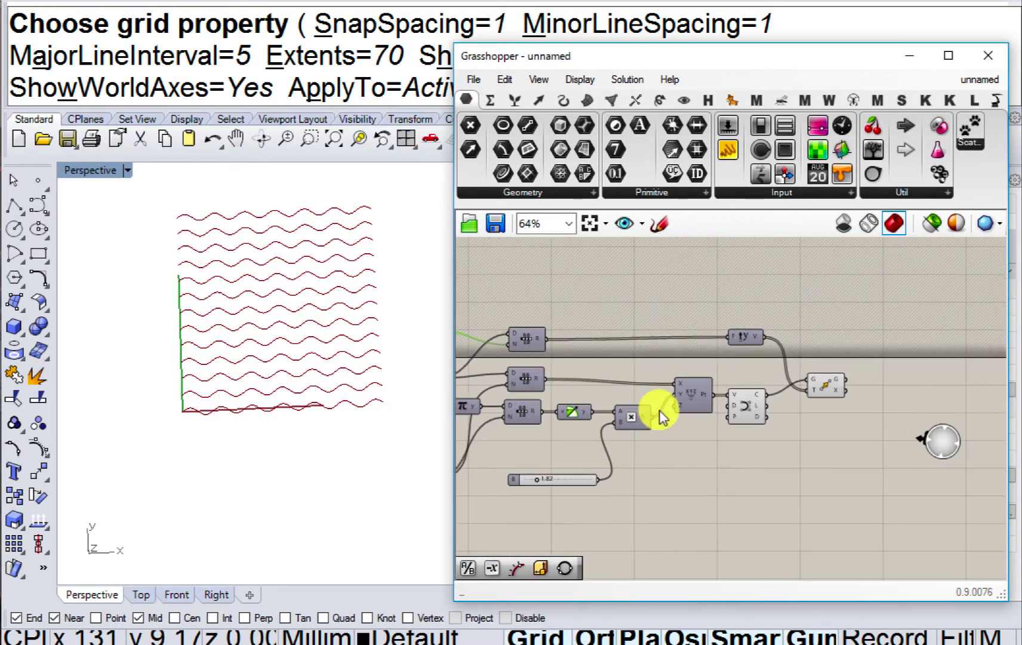
pyautogui.scroll(1, 660, 413)
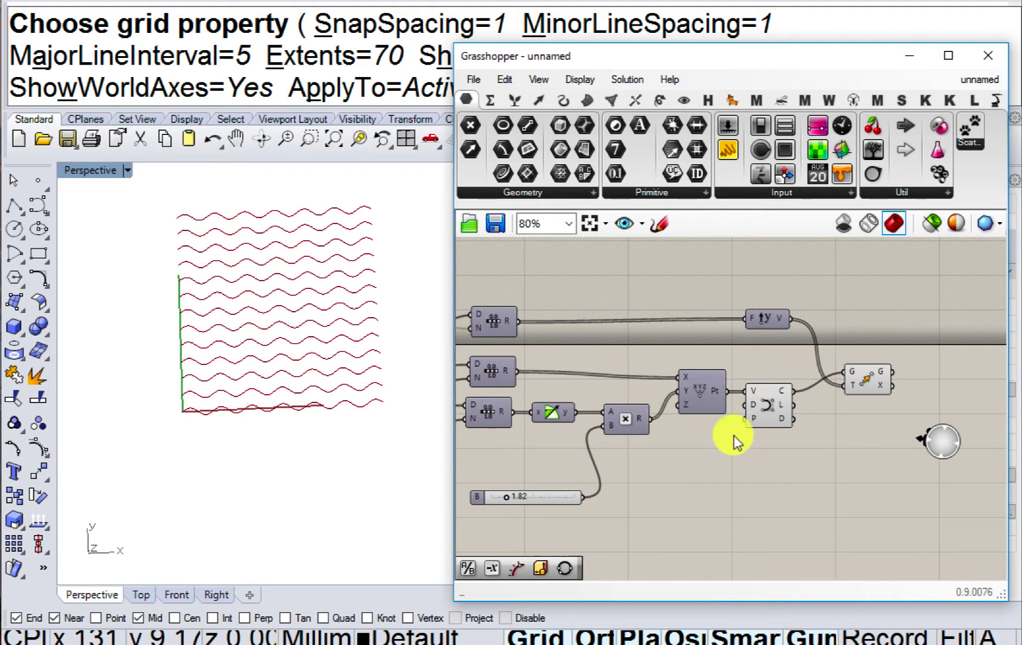
pyautogui.scroll(2, 734, 435)
pyautogui.click(716, 407)
pyautogui.scroll(3, 717, 407)
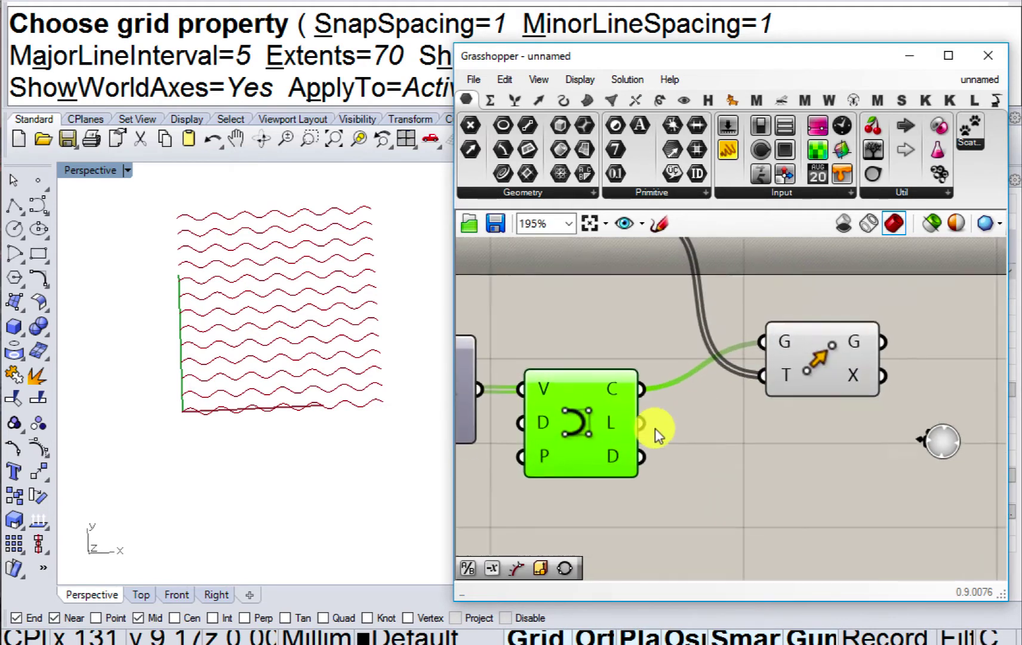
pyautogui.moveTo(655, 428); pyautogui.dragTo(549, 447, button='right')
pyautogui.moveTo(716, 375); pyautogui.dragTo(736, 354)
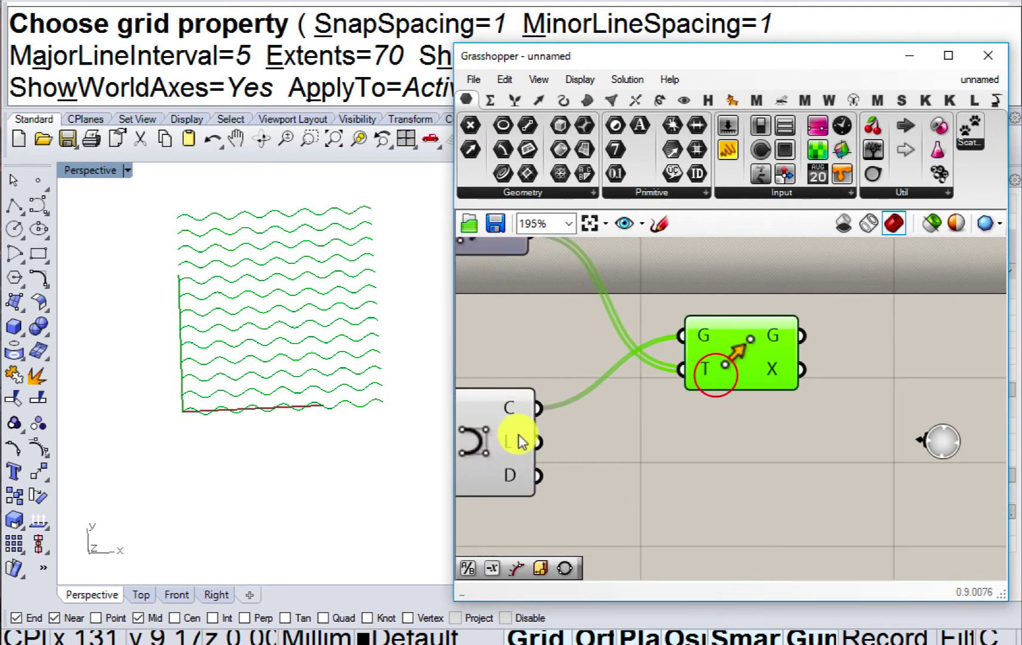
# Add a Mirror transform component and place it below the Nurbs Curve and Move components.
pyautogui.moveTo(473, 452); pyautogui.dragTo(585, 418, button='right')
pyautogui.doubleClick(726, 480)
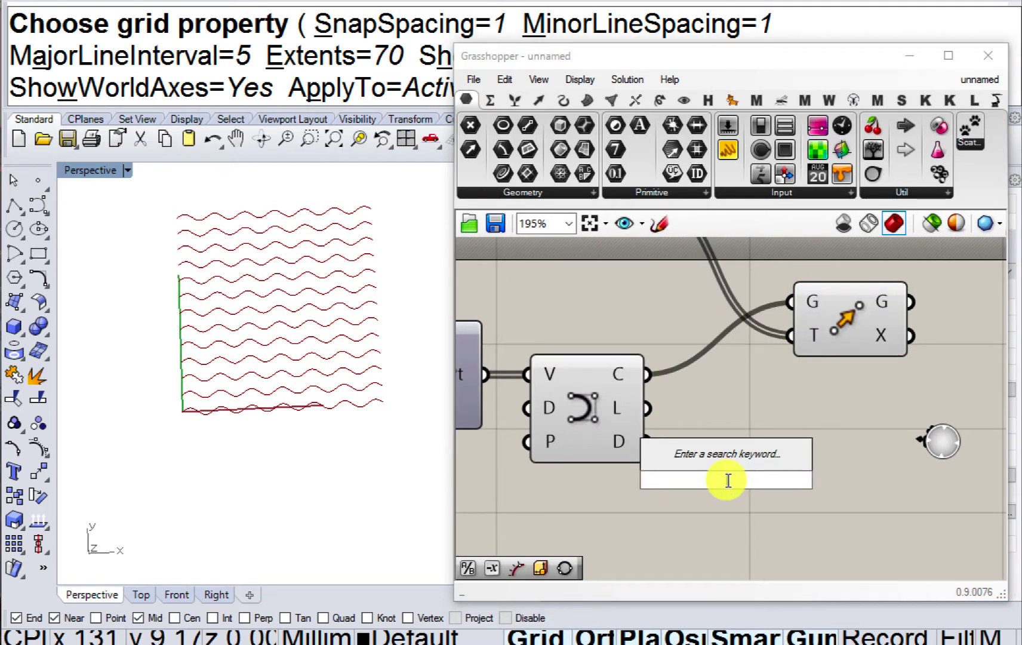
pyautogui.write('mirror')
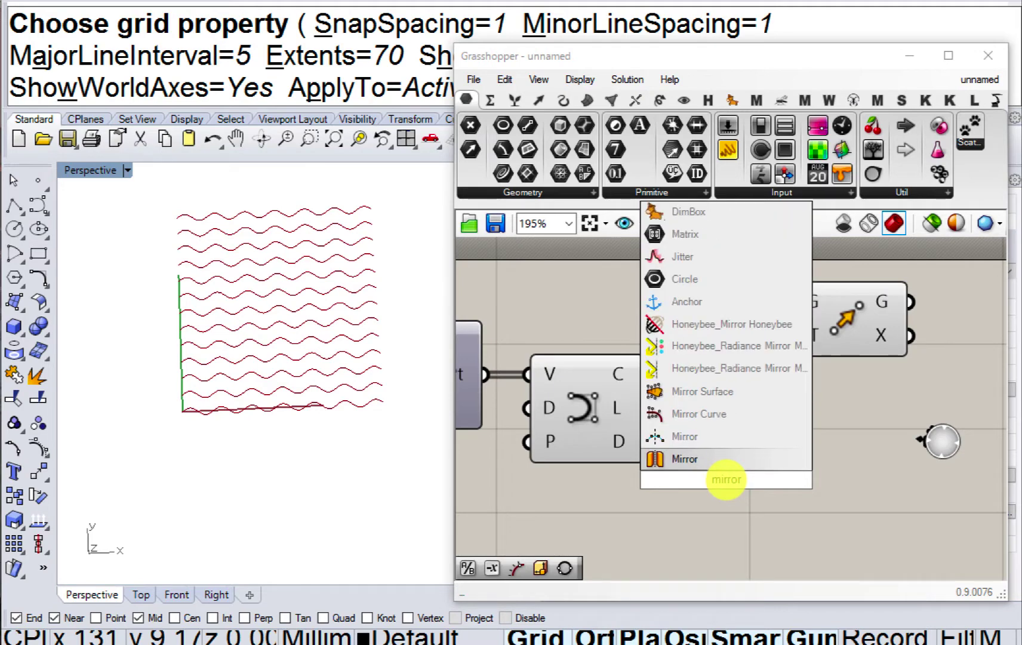
pyautogui.click(659, 459)
pyautogui.moveTo(702, 463); pyautogui.dragTo(726, 482)
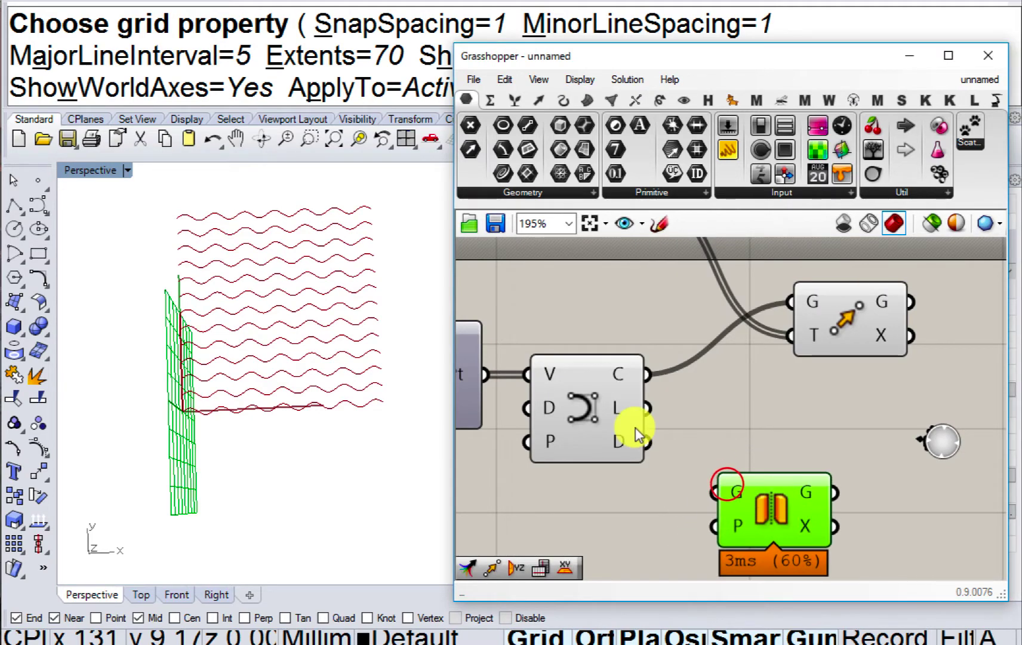
pyautogui.click(637, 435)
pyautogui.moveTo(773, 517); pyautogui.dragTo(817, 572)
# Add a Bounding Box component beside Nurbs Curve and feed the curve output into its C input.
pyautogui.doubleClick(736, 437)
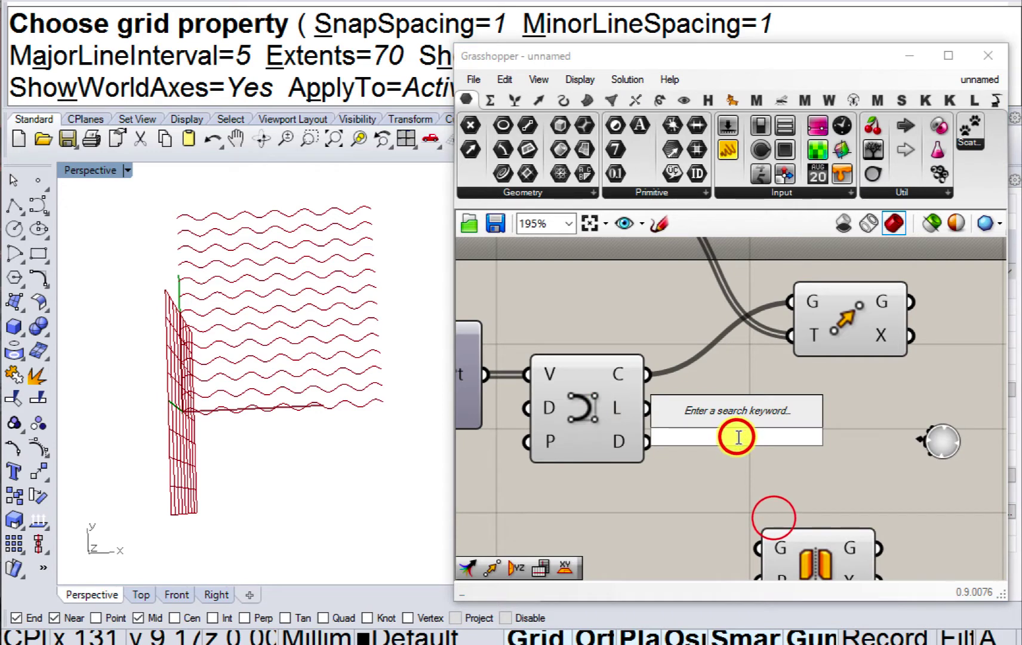
pyautogui.write('bounding')
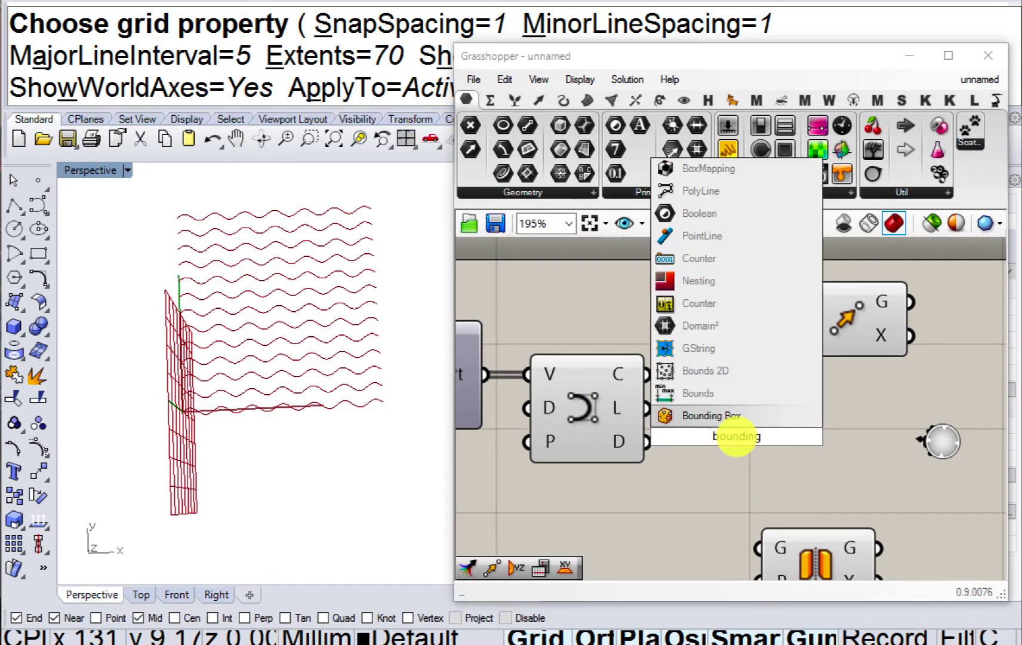
pyautogui.click(716, 416)
pyautogui.scroll(2, 693, 402)
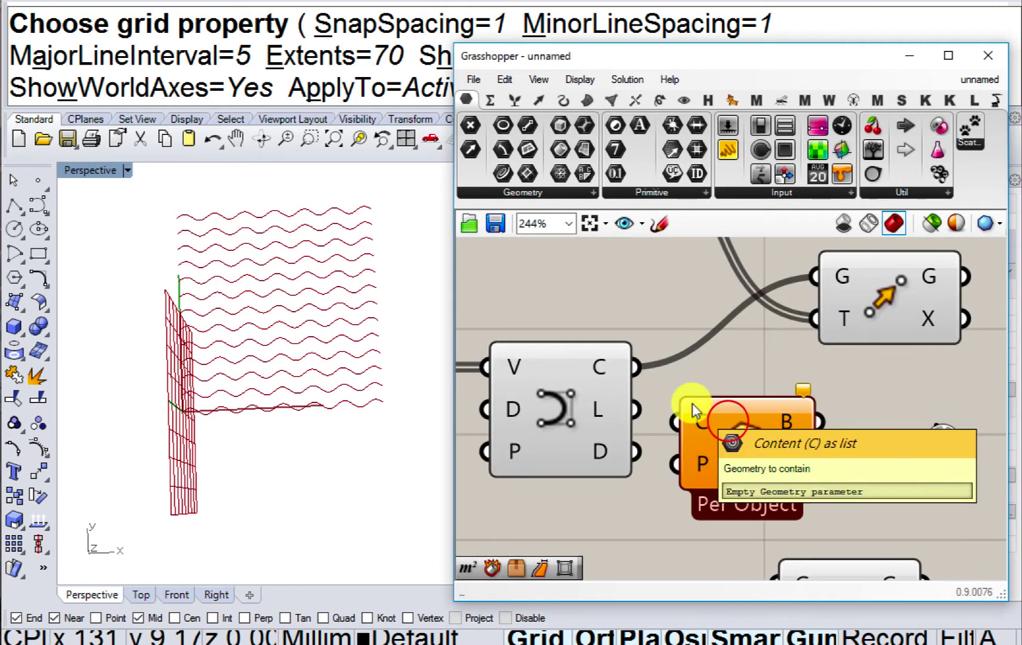
pyautogui.moveTo(633, 366); pyautogui.dragTo(692, 412)
pyautogui.moveTo(781, 423); pyautogui.dragTo(718, 487, button='right')
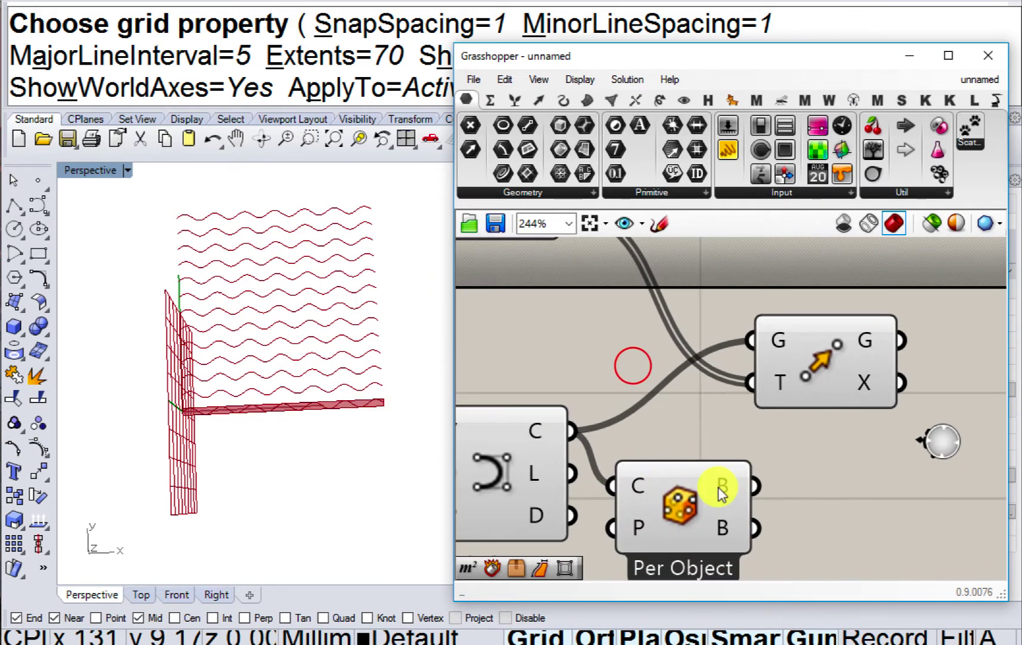
# Raise the Move component and align Bounding Box beside Nurbs Curve.
pyautogui.scroll(-1, 718, 487)
pyautogui.moveTo(745, 428); pyautogui.dragTo(748, 474, button='right')
pyautogui.moveTo(800, 434); pyautogui.dragTo(806, 360)
pyautogui.moveTo(719, 470); pyautogui.dragTo(717, 380, button='right')
pyautogui.moveTo(681, 459); pyautogui.dragTo(724, 399)
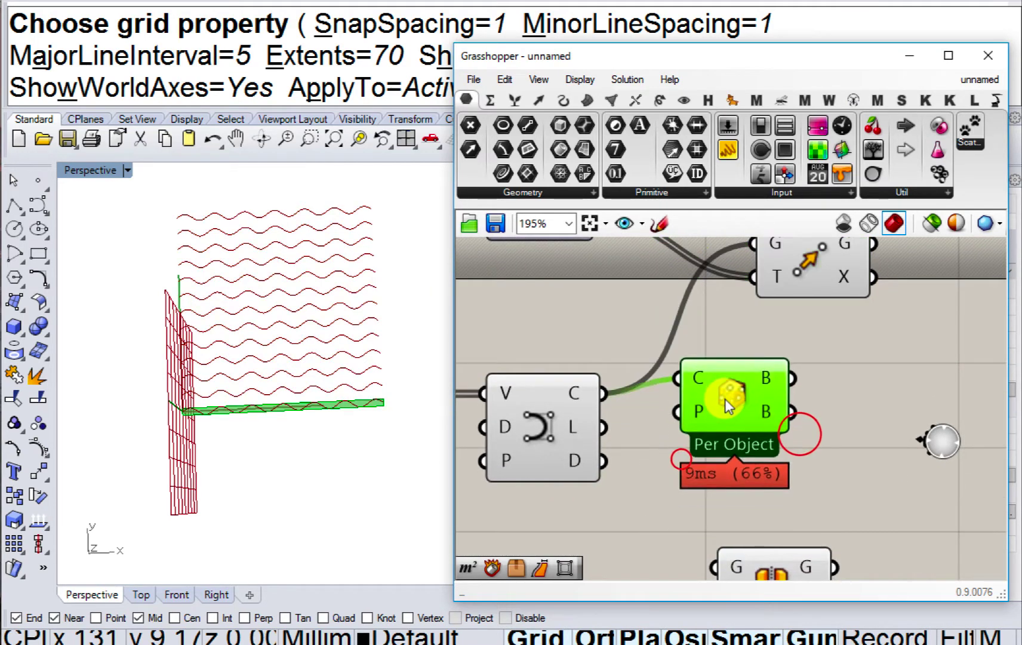
# Add a Box Corners component aligned with Bounding Box and connect the box output to its B input.
pyautogui.moveTo(714, 414); pyautogui.dragTo(578, 413, button='right')
pyautogui.doubleClick(716, 425)
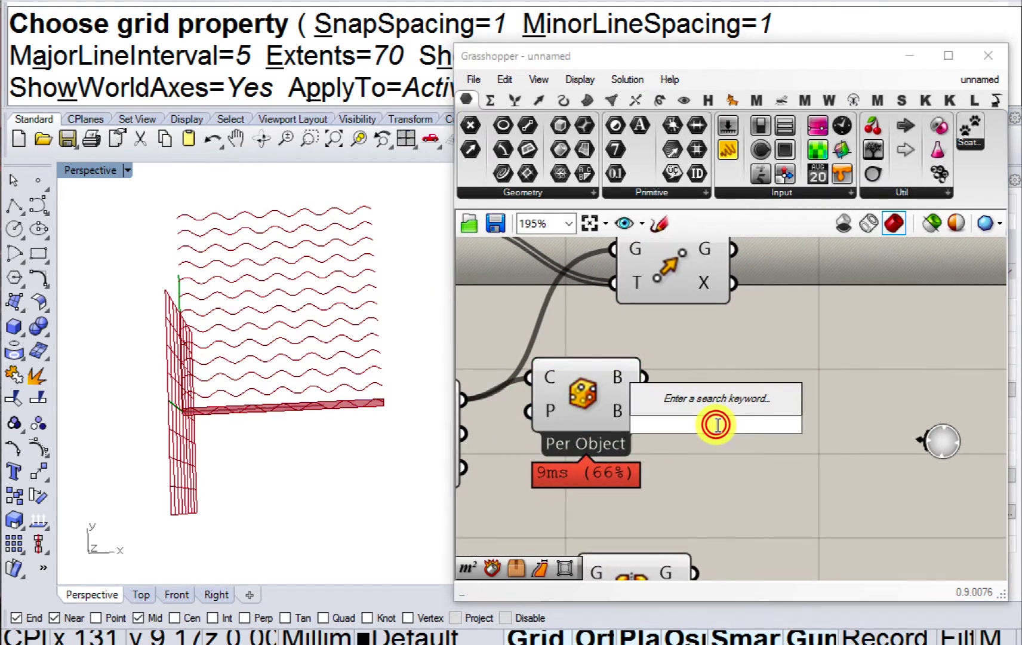
pyautogui.write('box corner')
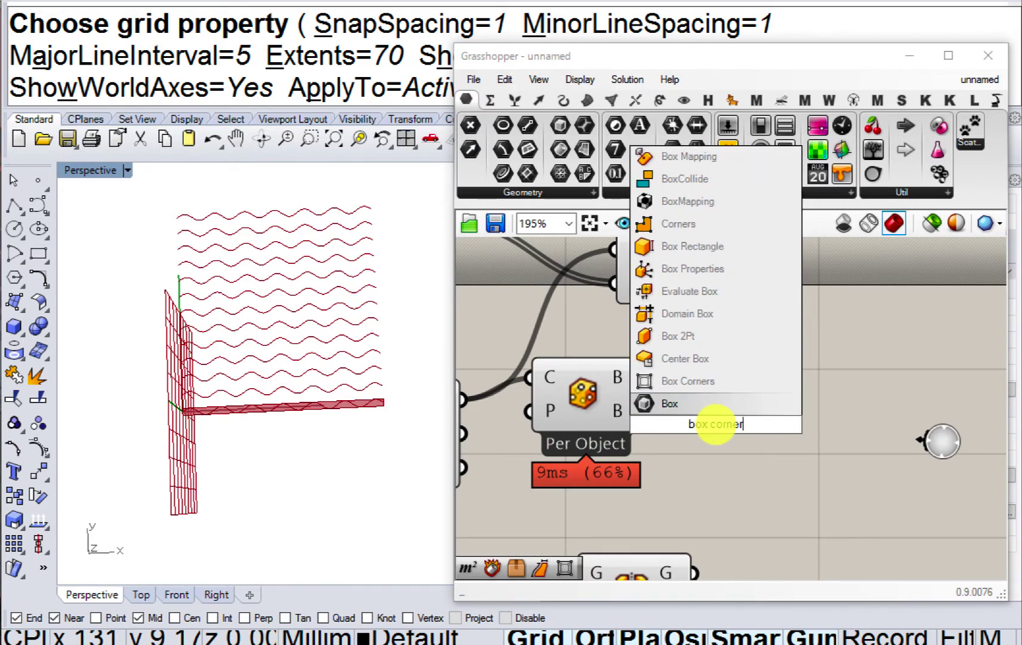
pyautogui.click(719, 381)
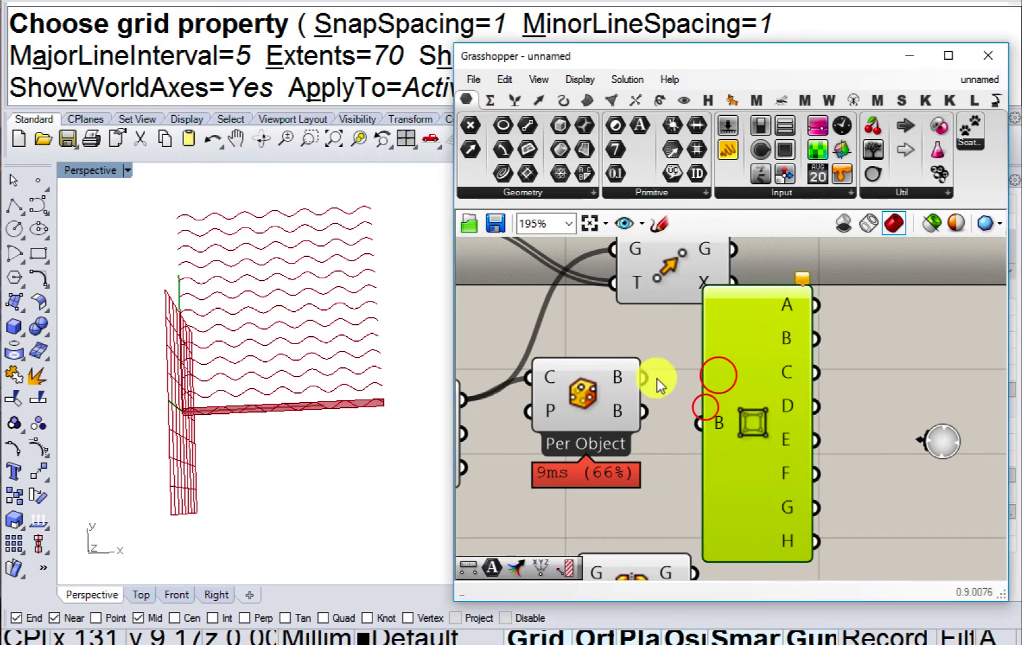
pyautogui.moveTo(643, 376); pyautogui.dragTo(686, 420)
pyautogui.moveTo(584, 400); pyautogui.dragTo(590, 428)
pyautogui.moveTo(737, 454); pyautogui.dragTo(653, 437, button='right')
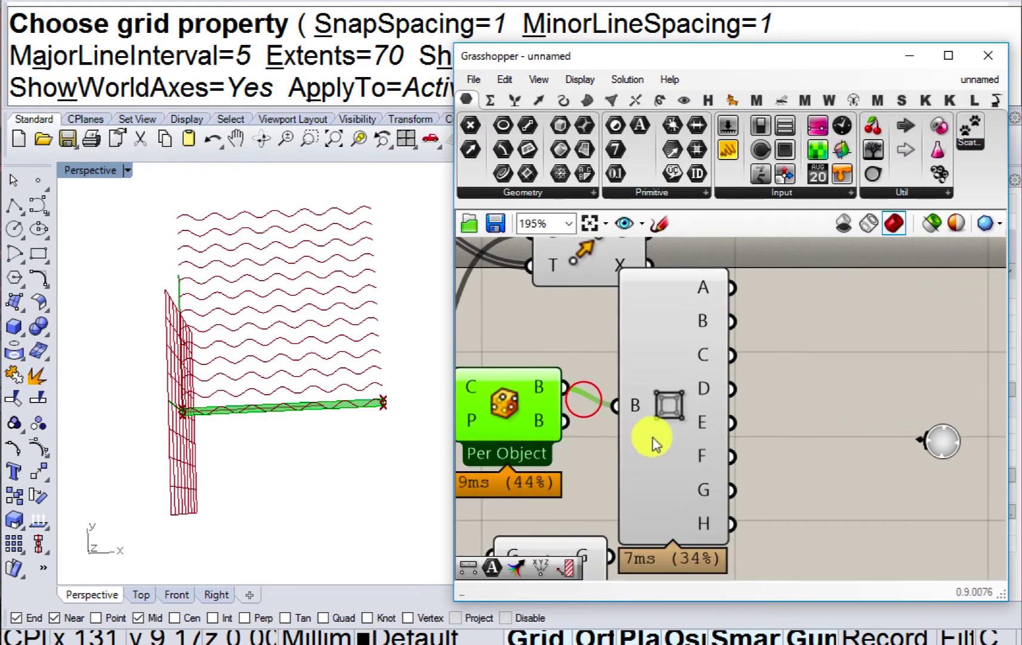
pyautogui.moveTo(655, 437); pyautogui.dragTo(654, 415)
# Add a Point parameter beside Box Corners and connect Corner D, at minimum X and maximum Y, to it.
pyautogui.moveTo(695, 272)
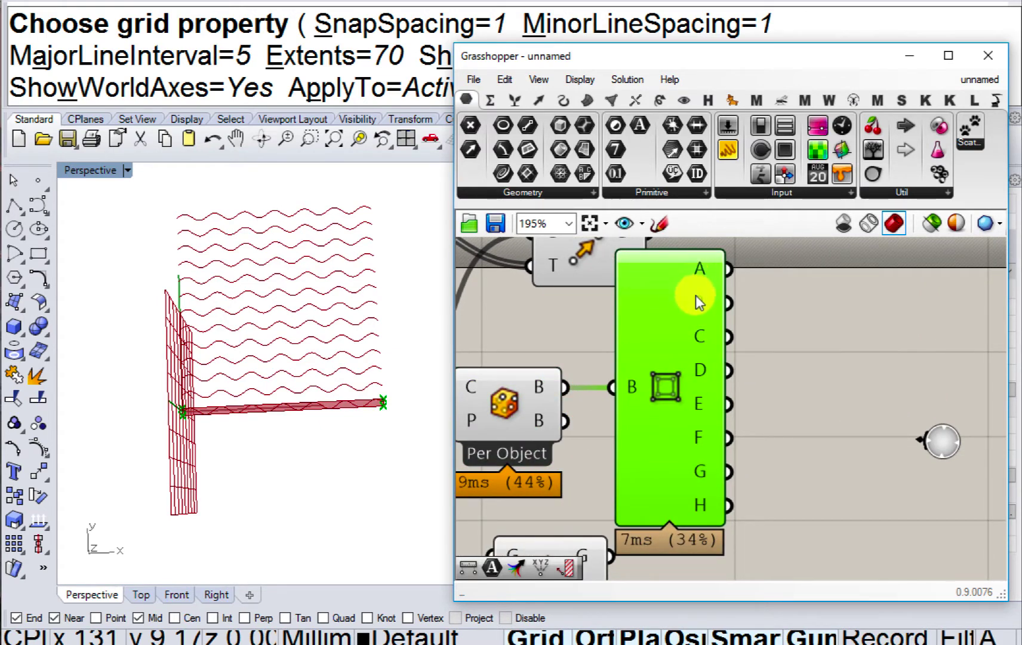
pyautogui.moveTo(699, 301)
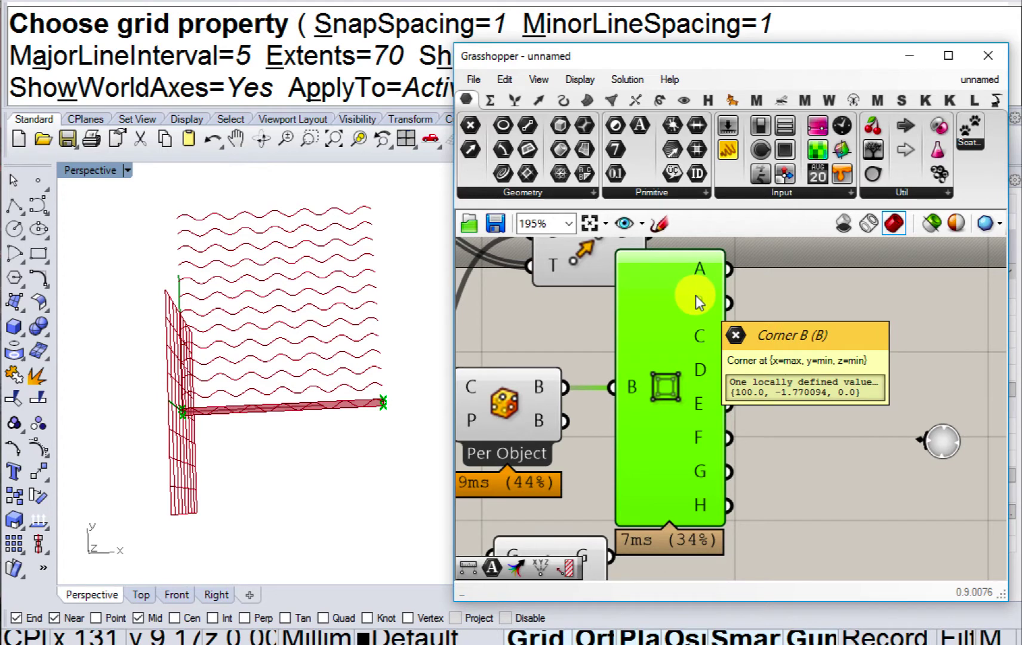
pyautogui.moveTo(702, 340)
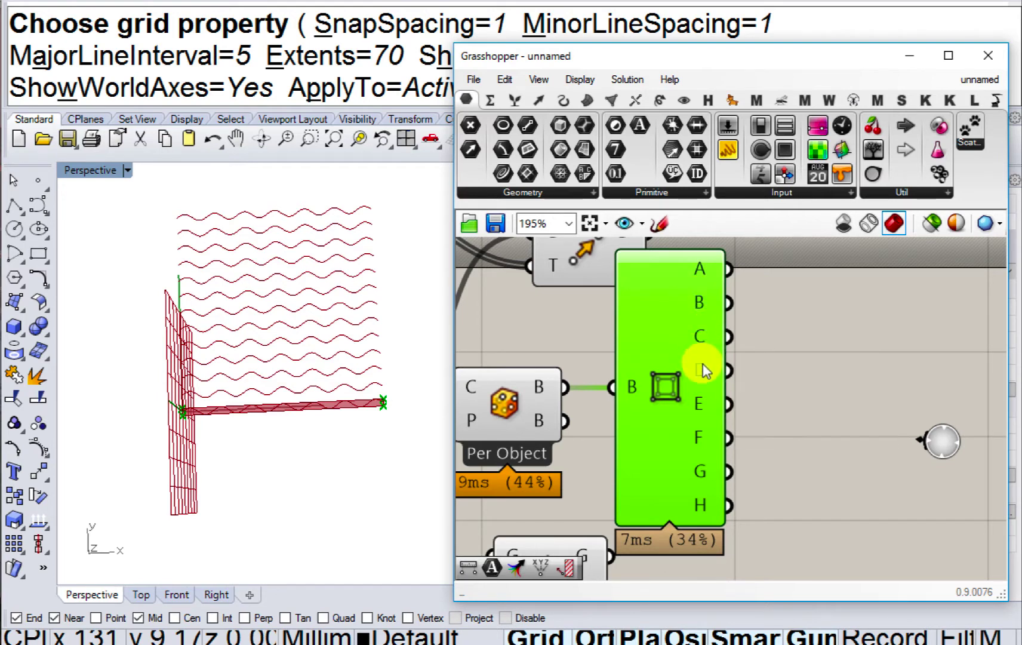
pyautogui.moveTo(704, 376)
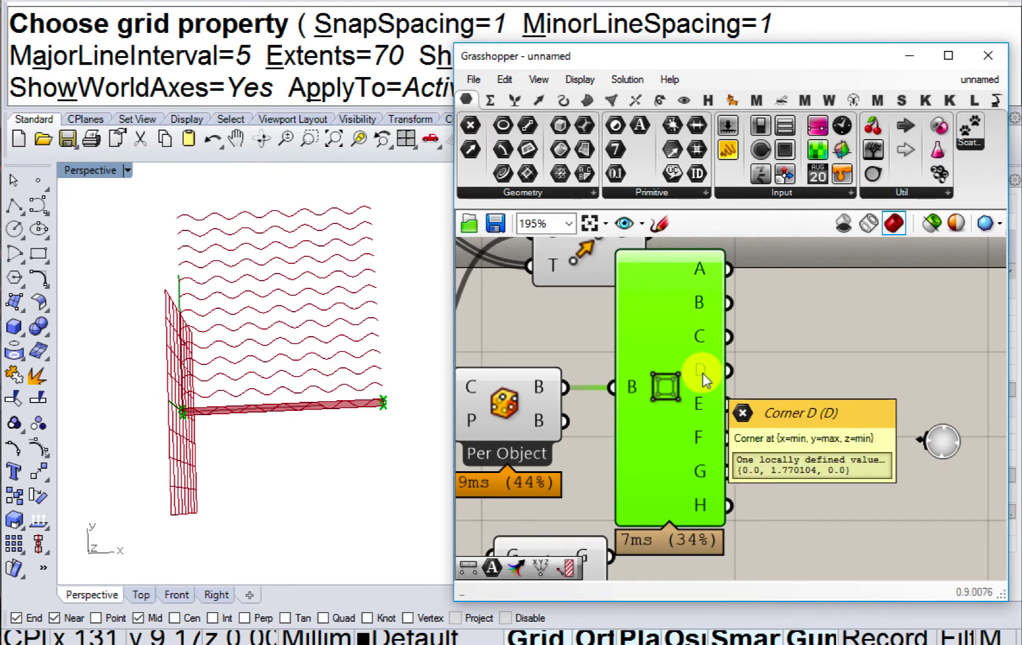
pyautogui.doubleClick(794, 372)
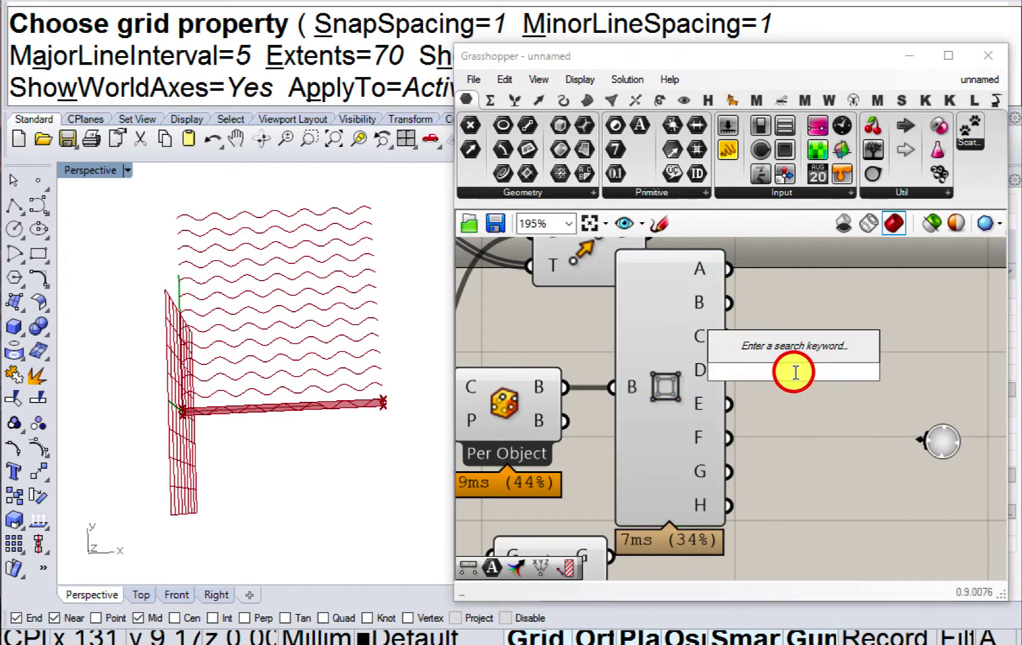
pyautogui.write('point')
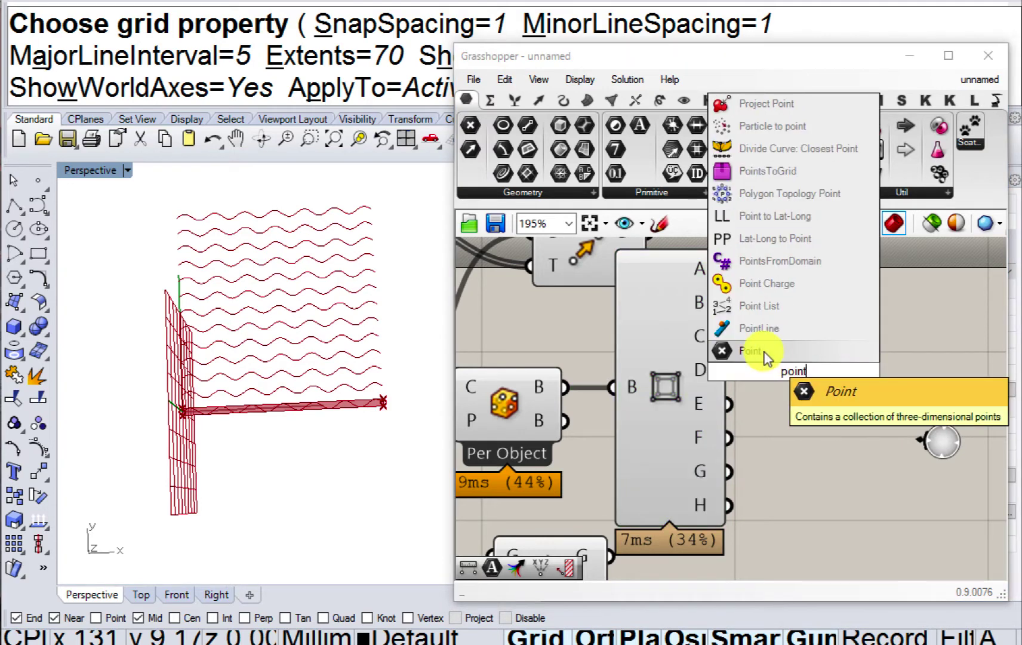
pyautogui.click(768, 355)
pyautogui.moveTo(704, 371)
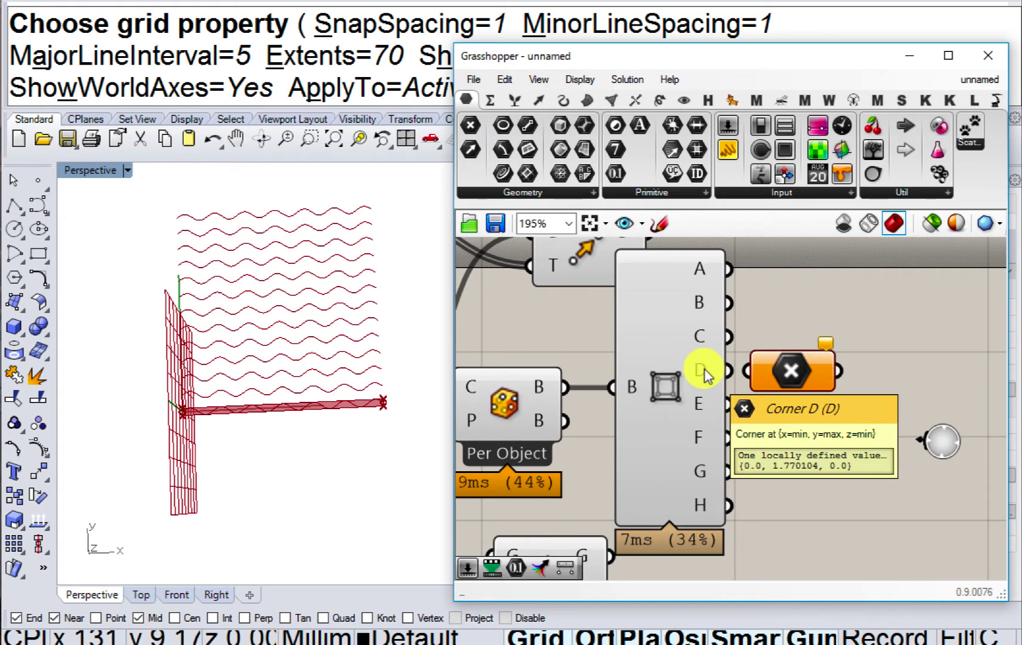
pyautogui.moveTo(704, 371); pyautogui.dragTo(776, 370)
# Relocate the Mirror component from below Bounding Box to beyond the Point parameter.
pyautogui.scroll(-3, 794, 370)
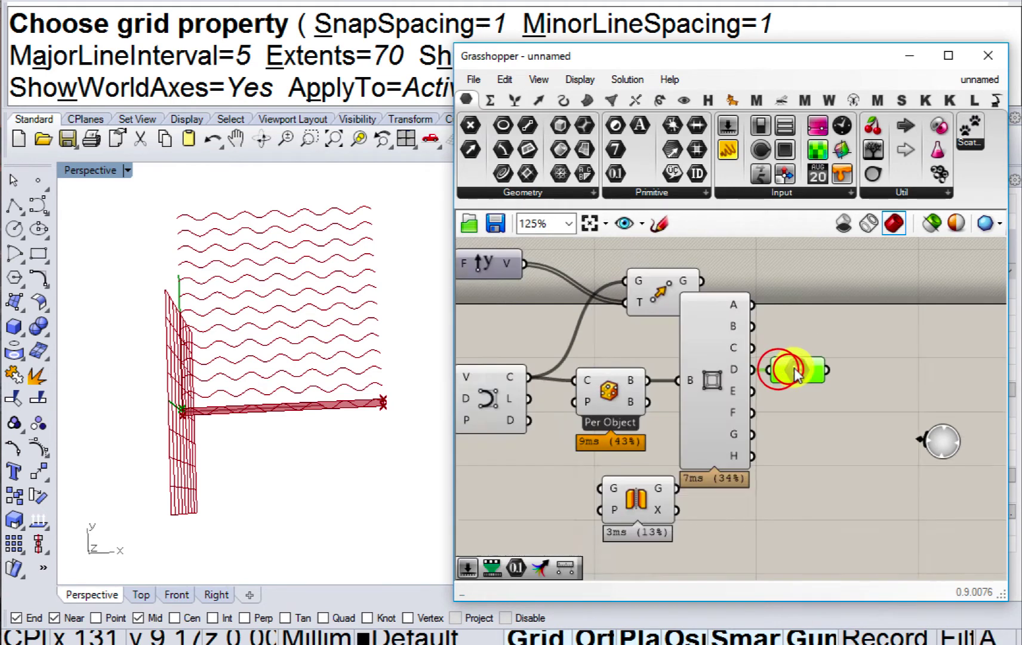
pyautogui.moveTo(694, 463); pyautogui.dragTo(642, 450, button='right')
pyautogui.moveTo(585, 491); pyautogui.dragTo(826, 464)
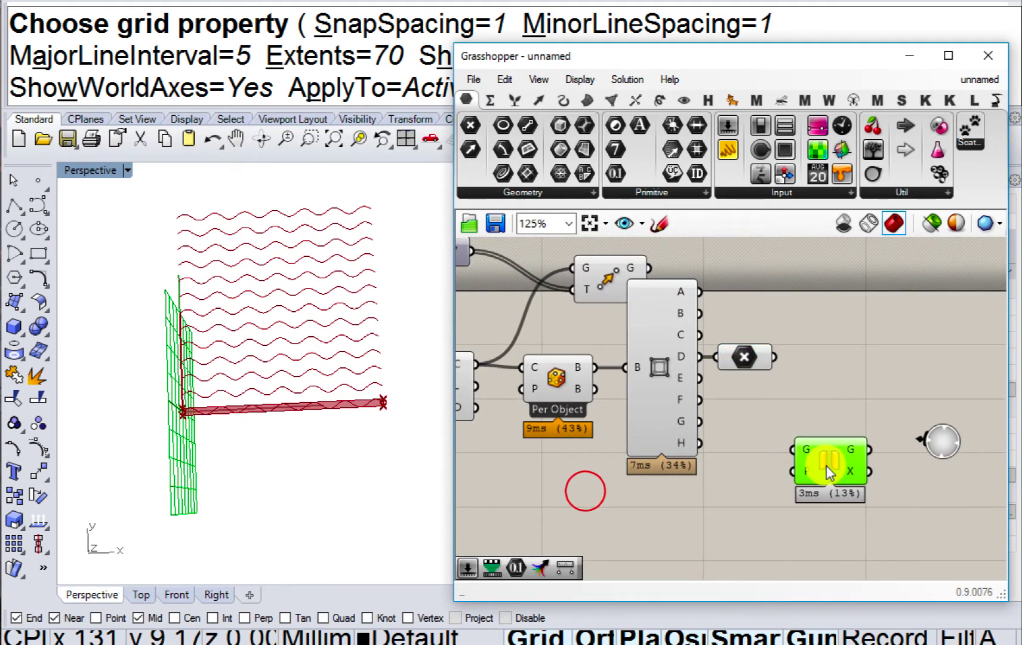
# Add an XZ Plane with the Point parameter as its origin and connect its output to Mirror's P input.
pyautogui.doubleClick(844, 361)
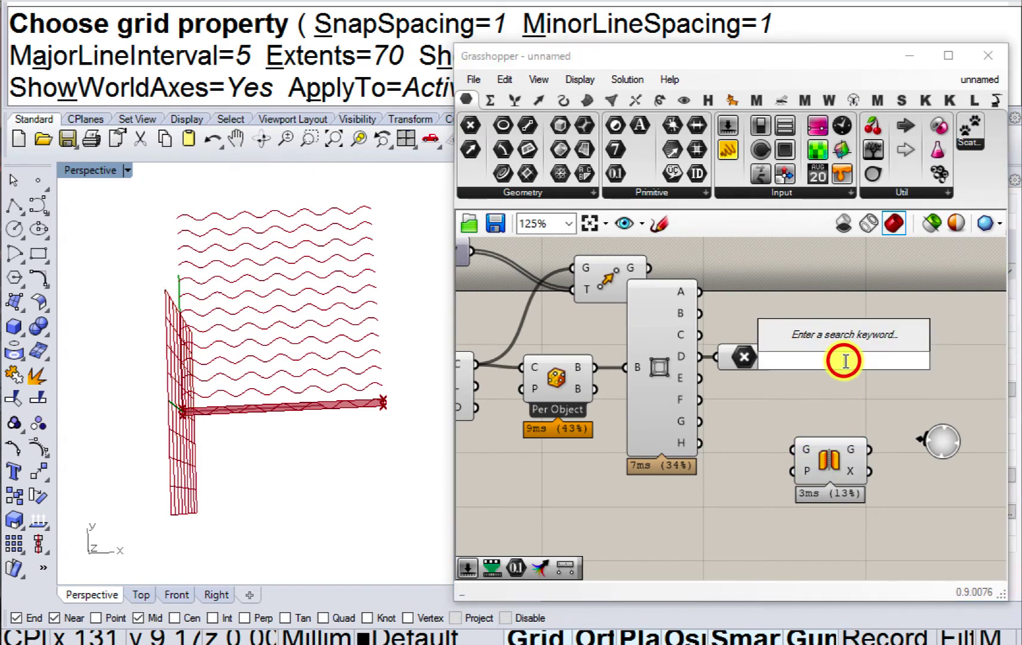
pyautogui.write('xz')
pyautogui.click(796, 339)
pyautogui.moveTo(767, 355); pyautogui.dragTo(805, 361)
pyautogui.moveTo(849, 364); pyautogui.dragTo(806, 476)
pyautogui.moveTo(825, 468); pyautogui.dragTo(927, 333)
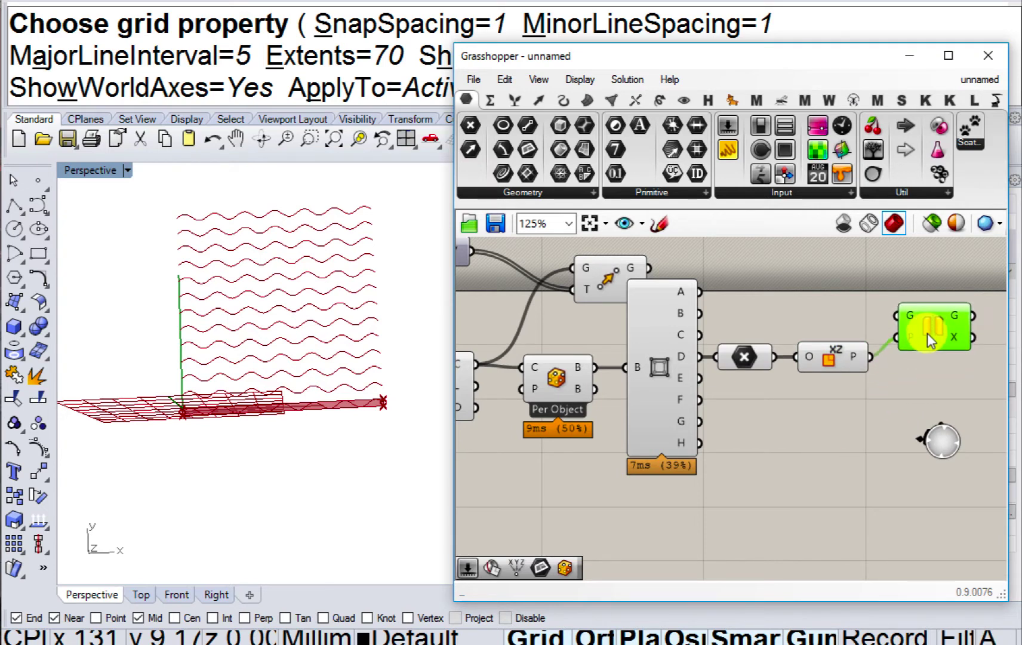
# Lower the Bounding Box, Box Corners, Point and XZ Plane chain and turn off its preview.
pyautogui.moveTo(856, 437); pyautogui.dragTo(666, 451)
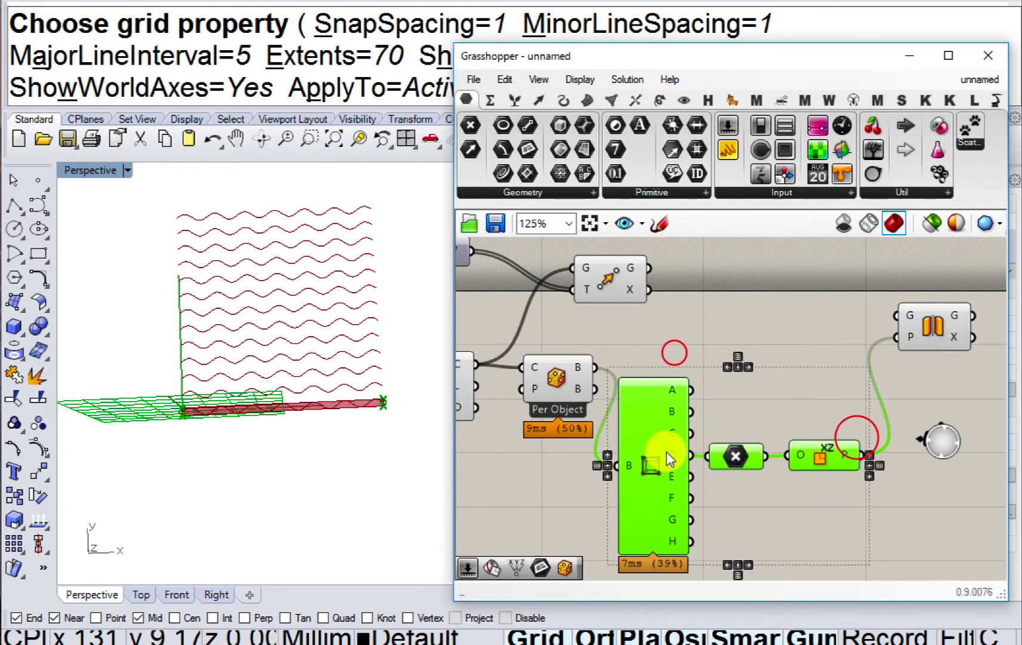
pyautogui.moveTo(552, 378); pyautogui.dragTo(544, 465)
pyautogui.moveTo(803, 404); pyautogui.dragTo(579, 486)
pyautogui.middleClick(579, 486)
pyautogui.click(633, 437)
# Feed Nurbs Curve's C output into Mirror's G input and examine the mirrored wave in the viewport.
pyautogui.moveTo(522, 388); pyautogui.dragTo(593, 384, button='right')
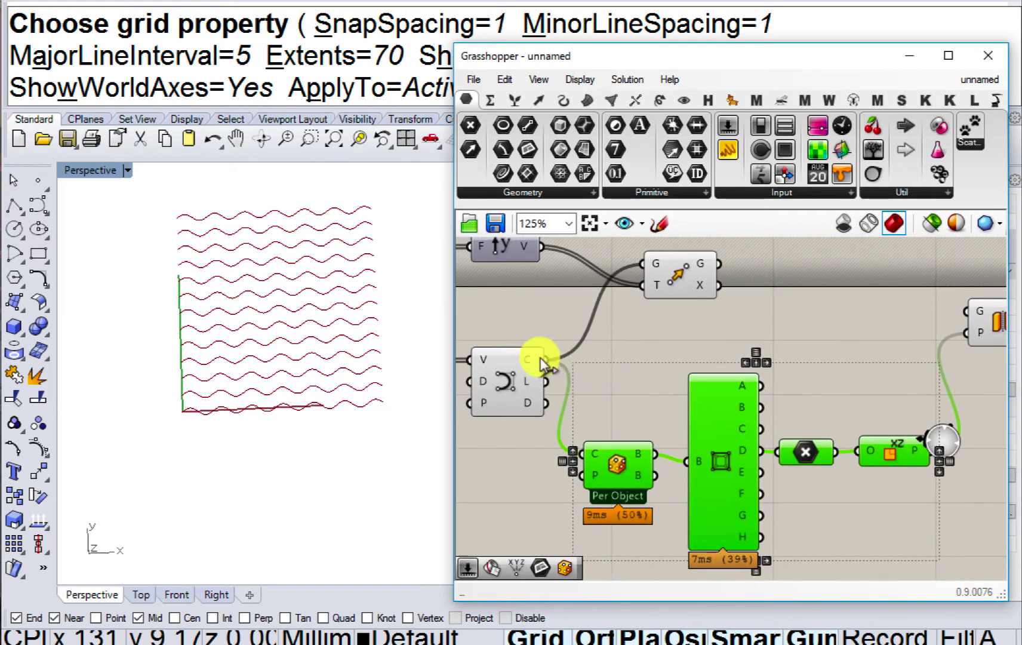
pyautogui.moveTo(540, 357); pyautogui.dragTo(968, 311)
pyautogui.moveTo(985, 308); pyautogui.dragTo(684, 392, button='right')
pyautogui.scroll(2, 790, 352)
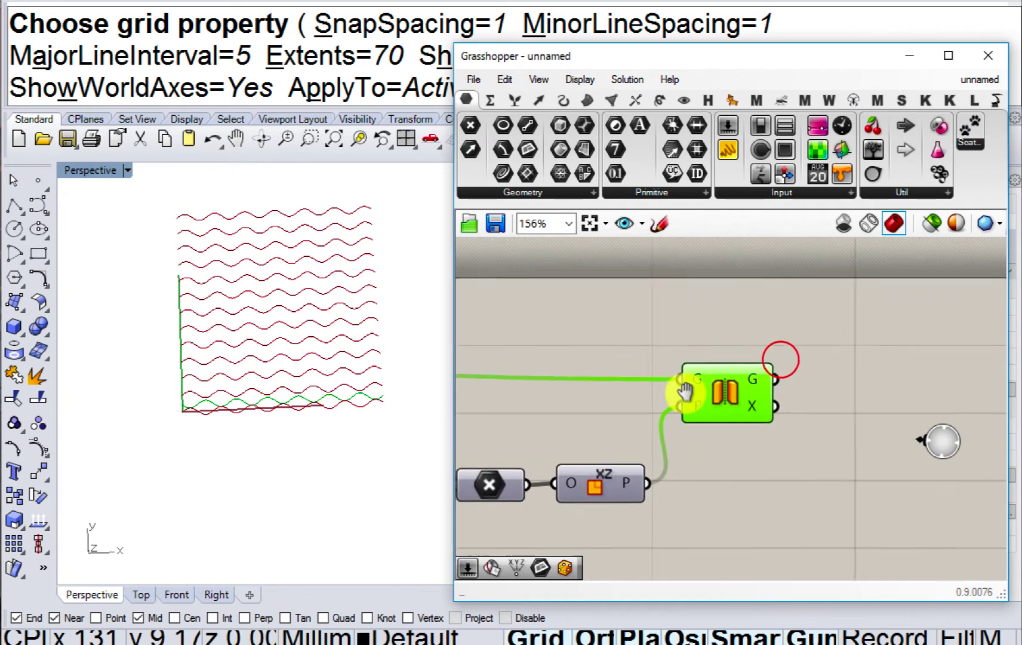
pyautogui.scroll(4, 656, 397)
pyautogui.scroll(4, 376, 409)
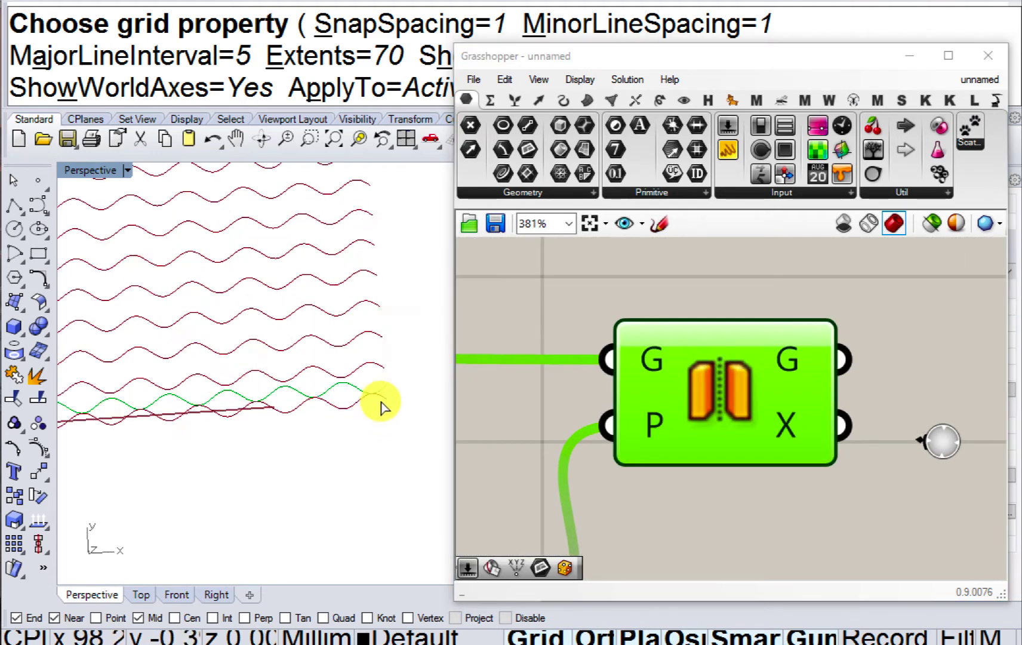
pyautogui.scroll(-2, 418, 393)
pyautogui.scroll(-2, 382, 399)
pyautogui.scroll(-10, 812, 379)
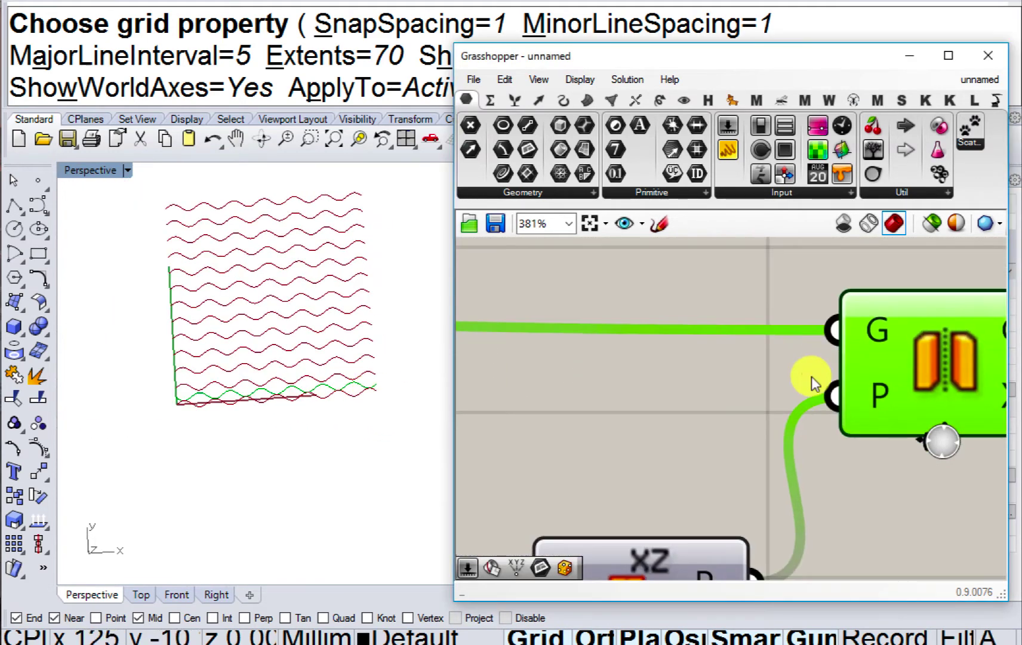
# Turn off the preview of the Unit Y and Move components.
pyautogui.scroll(6, 812, 378)
pyautogui.moveTo(839, 378); pyautogui.dragTo(730, 337)
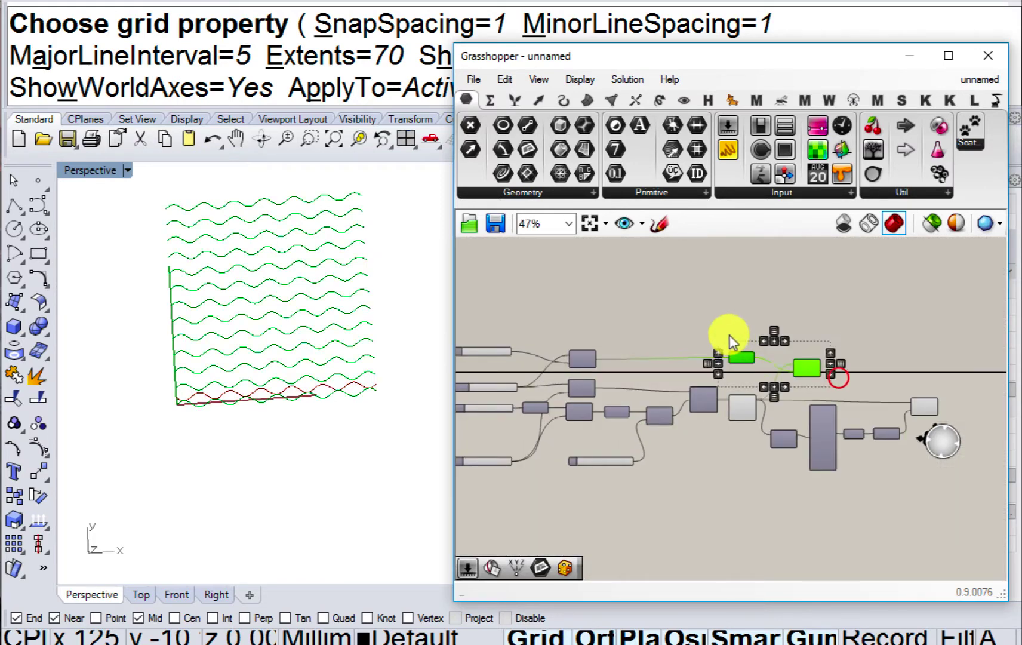
pyautogui.middleClick(734, 337)
pyautogui.click(786, 276)
pyautogui.moveTo(856, 320); pyautogui.dragTo(661, 300, button='right')
pyautogui.scroll(4, 735, 346)
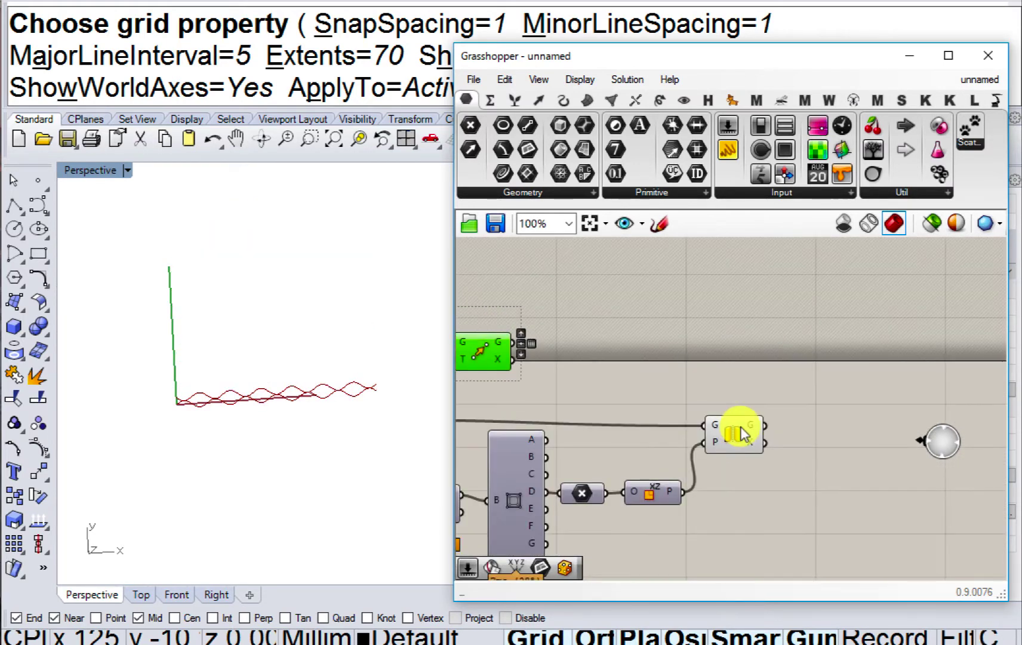
# Add a Move component after Mirror and connect Mirror's G output to its G input.
pyautogui.moveTo(741, 433); pyautogui.dragTo(666, 399, button='right')
pyautogui.moveTo(665, 399); pyautogui.dragTo(659, 384)
pyautogui.click(711, 411)
pyautogui.doubleClick(711, 411)
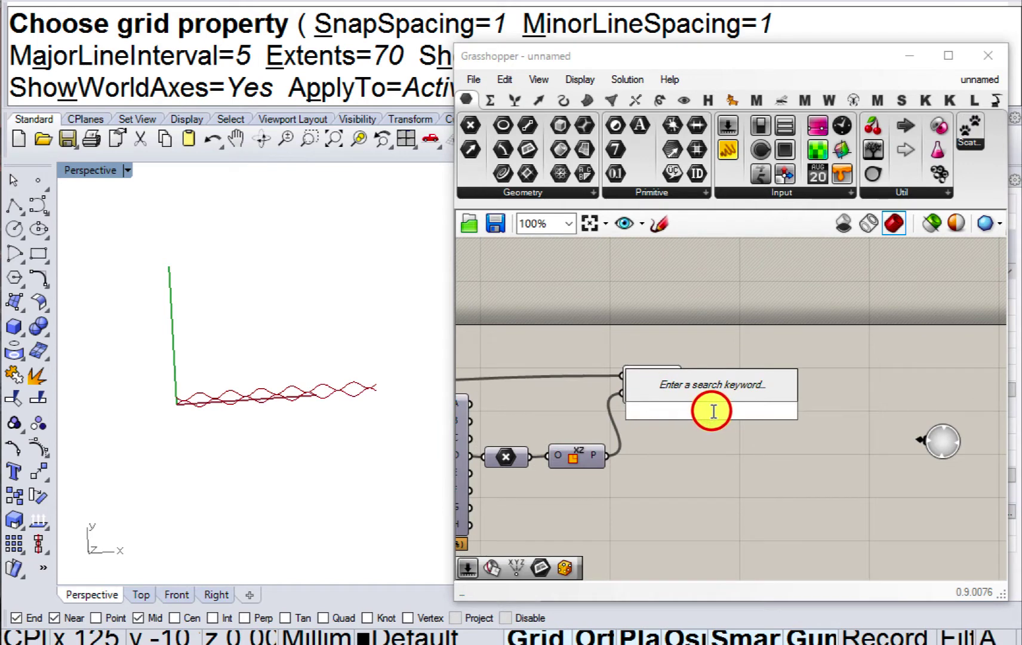
pyautogui.write('move')
pyautogui.click(700, 397)
pyautogui.scroll(5, 696, 392)
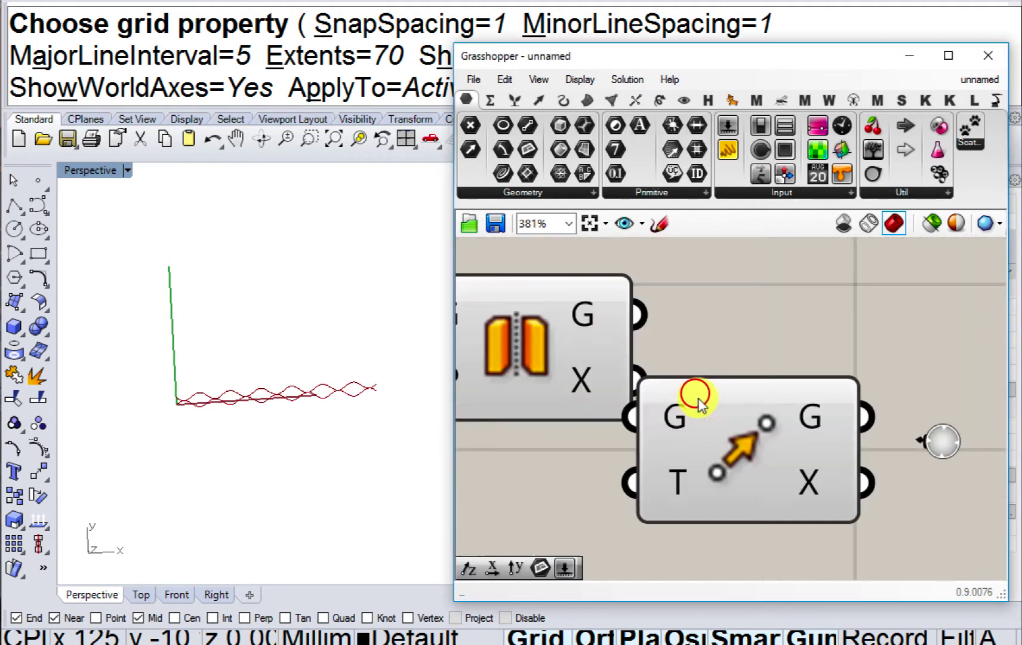
pyautogui.moveTo(707, 408); pyautogui.dragTo(832, 392)
pyautogui.moveTo(629, 311); pyautogui.dragTo(758, 399)
pyautogui.moveTo(850, 453); pyautogui.dragTo(786, 345, button='right')
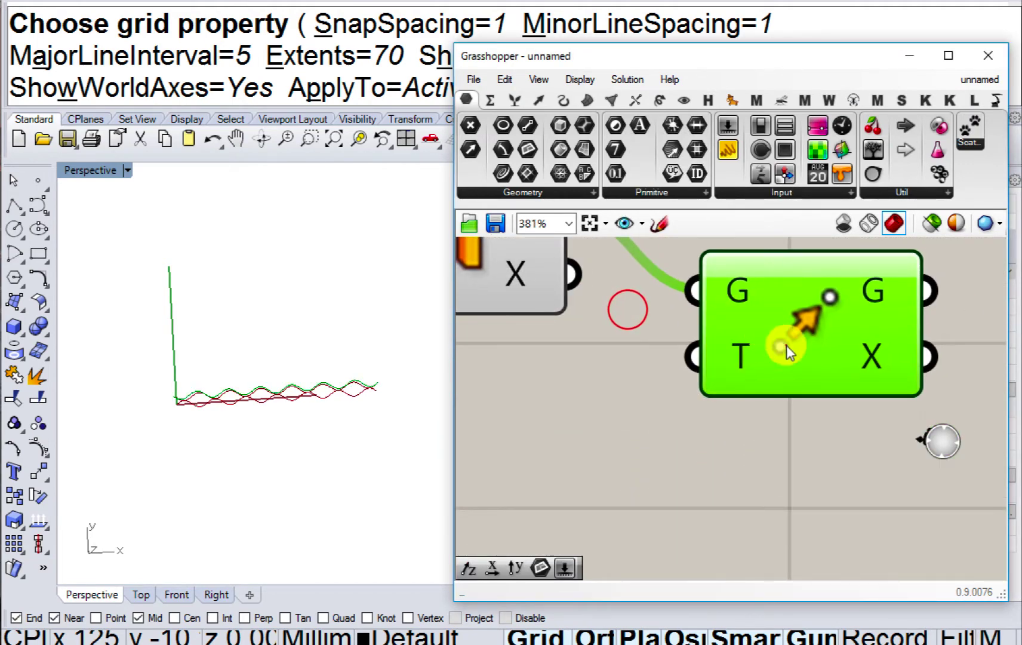
# Add a Unit Y component and connect its V output to the new Move's T input.
pyautogui.moveTo(786, 345); pyautogui.dragTo(841, 388)
pyautogui.doubleClick(652, 464)
pyautogui.write('y')
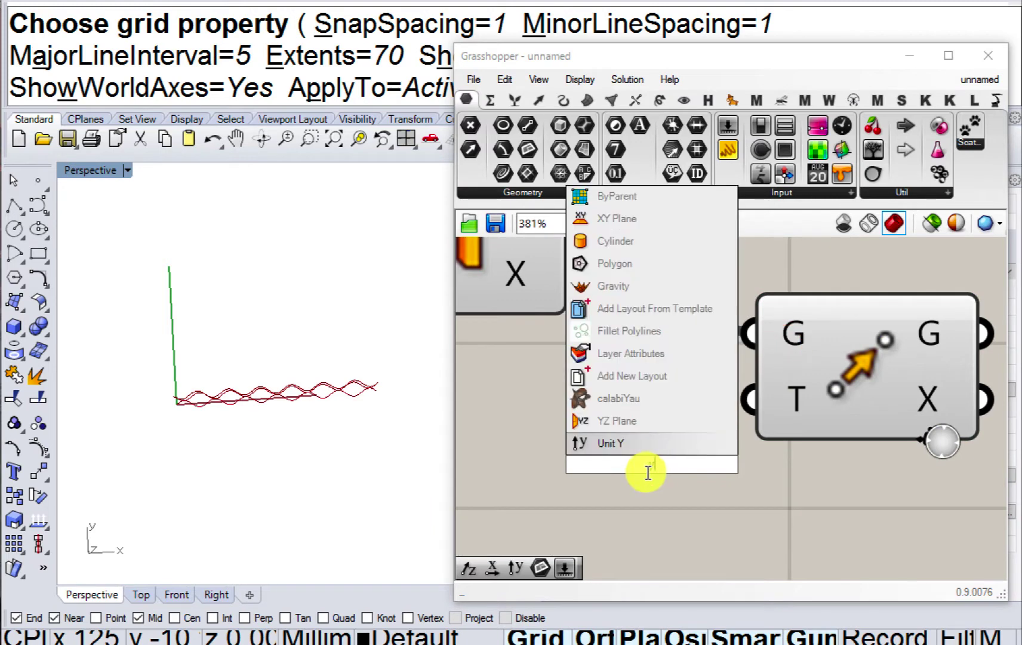
pyautogui.click(641, 456)
pyautogui.scroll(-1, 651, 457)
pyautogui.moveTo(737, 460); pyautogui.dragTo(727, 408)
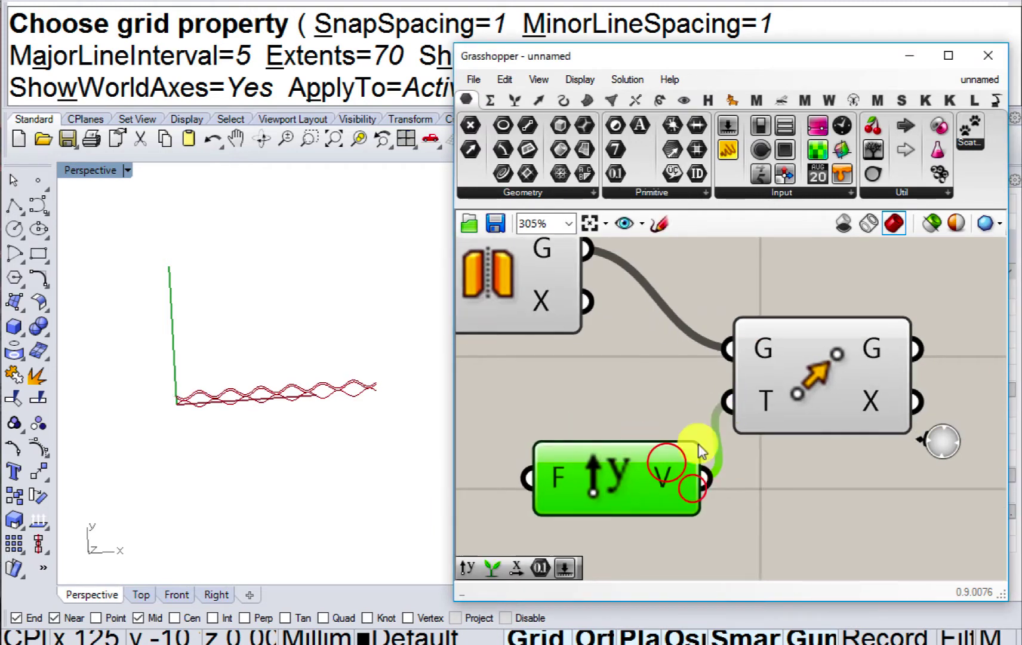
# Add a number slider set to 2.00 and connect it to the new Unit Y's F input.
pyautogui.scroll(-5, 740, 358)
pyautogui.doubleClick(615, 456)
pyautogui.write('2')
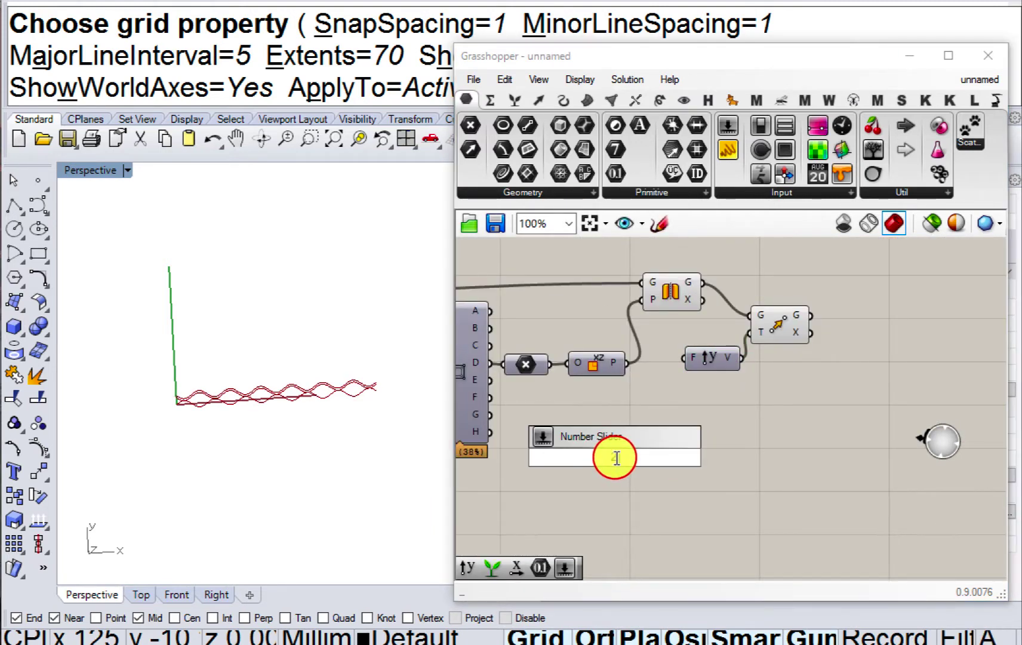
pyautogui.press('Return')
pyautogui.moveTo(641, 458); pyautogui.dragTo(622, 271)
# Turn off Mirror's preview and align the component with the wire coming from Nurbs Curve.
pyautogui.middleClick(613, 268)
pyautogui.click(664, 265)
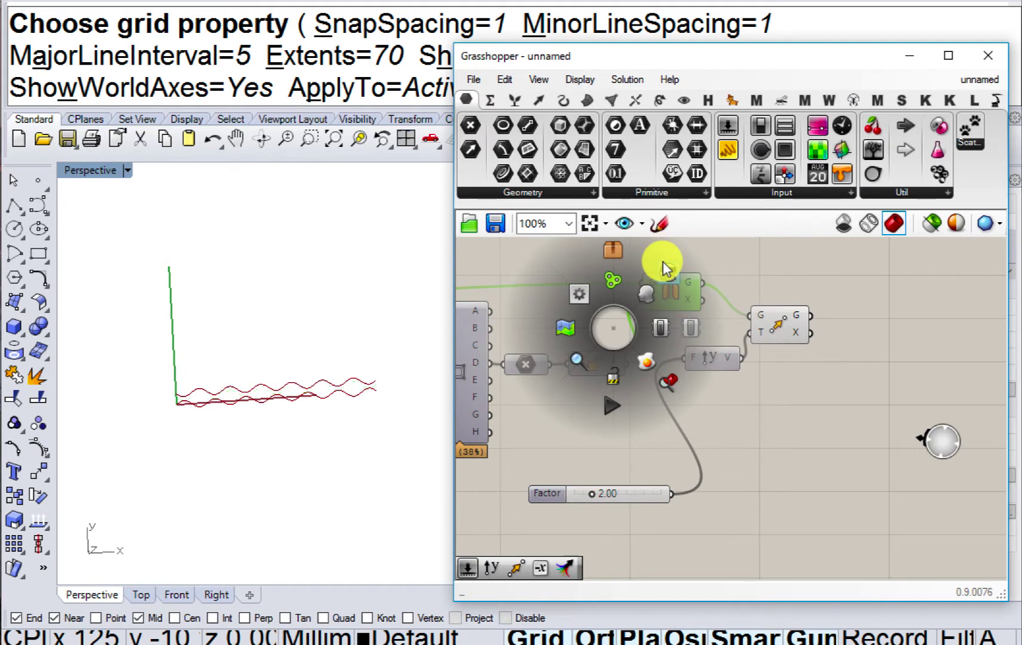
pyautogui.moveTo(625, 309); pyautogui.dragTo(659, 325, button='right')
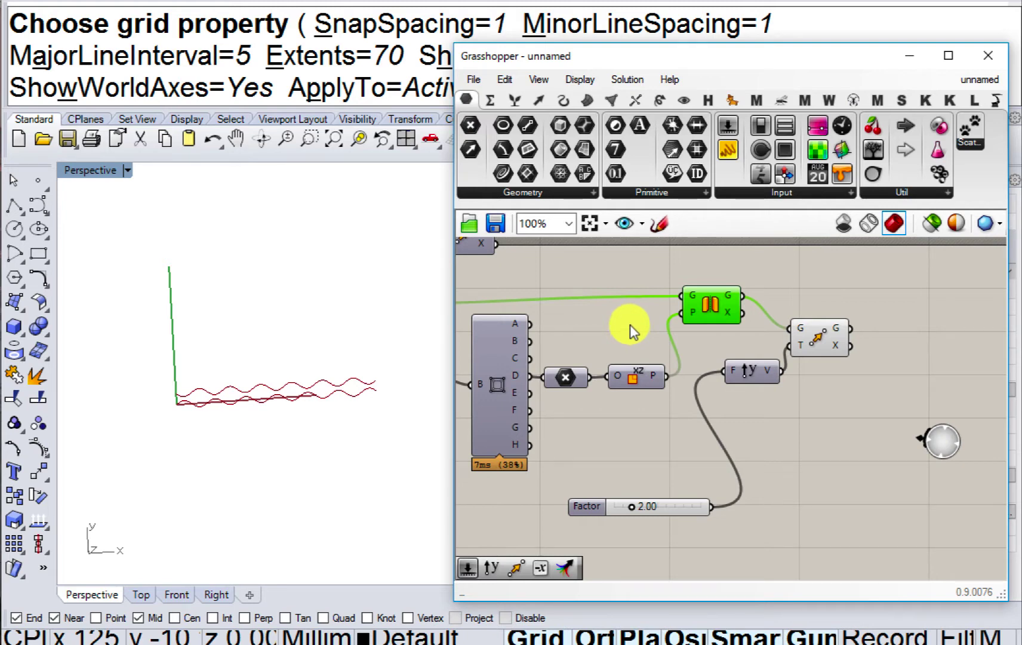
pyautogui.moveTo(692, 385); pyautogui.dragTo(783, 444, button='right')
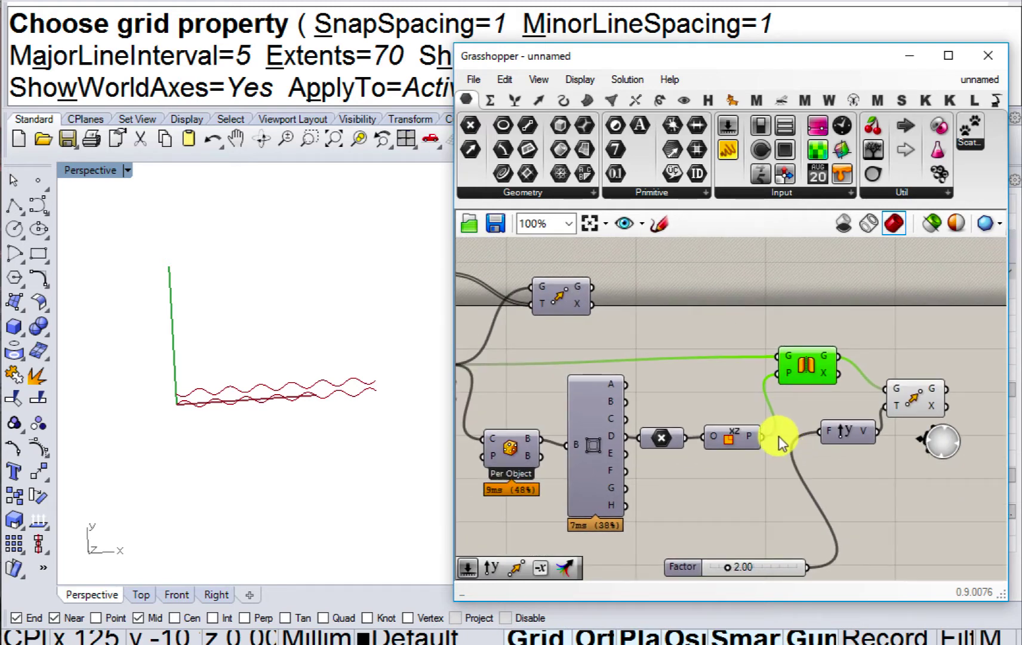
pyautogui.moveTo(807, 378); pyautogui.dragTo(806, 386)
pyautogui.click(807, 386)
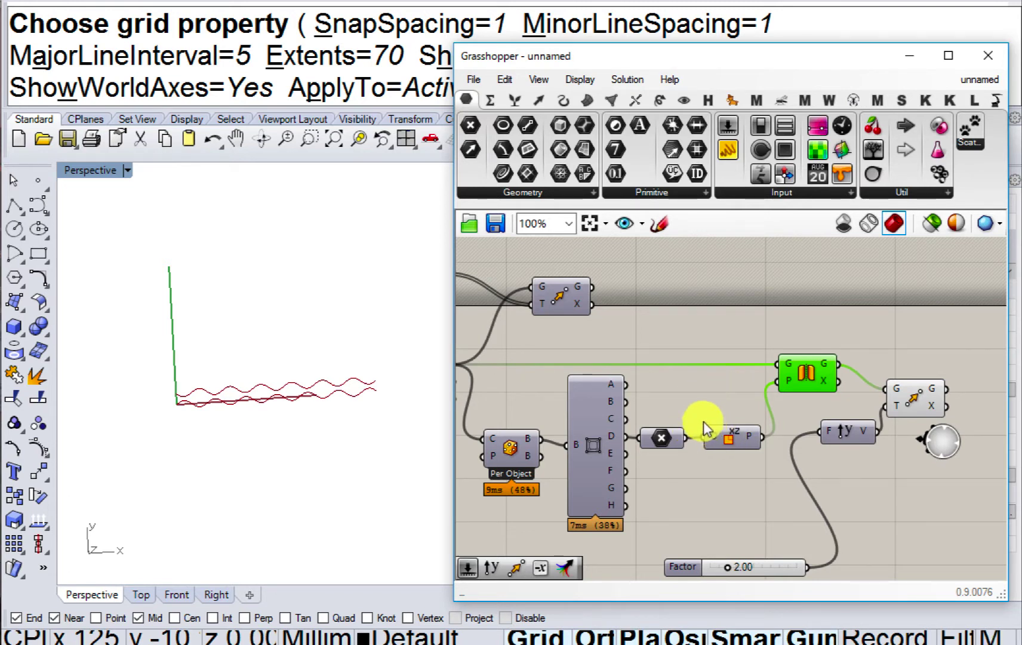
# Duplicate the Unit Y and Move pair that follows Mirror and place the copy above the Mirror component.
pyautogui.scroll(-3, 619, 389)
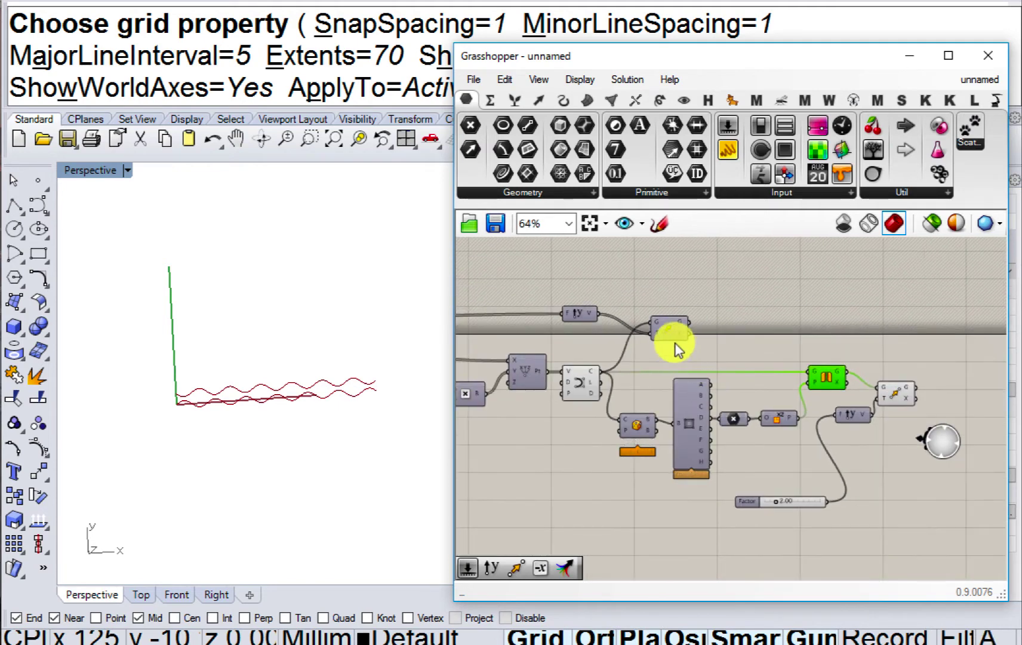
pyautogui.scroll(1, 680, 365)
pyautogui.moveTo(620, 433); pyautogui.dragTo(577, 388, button='right')
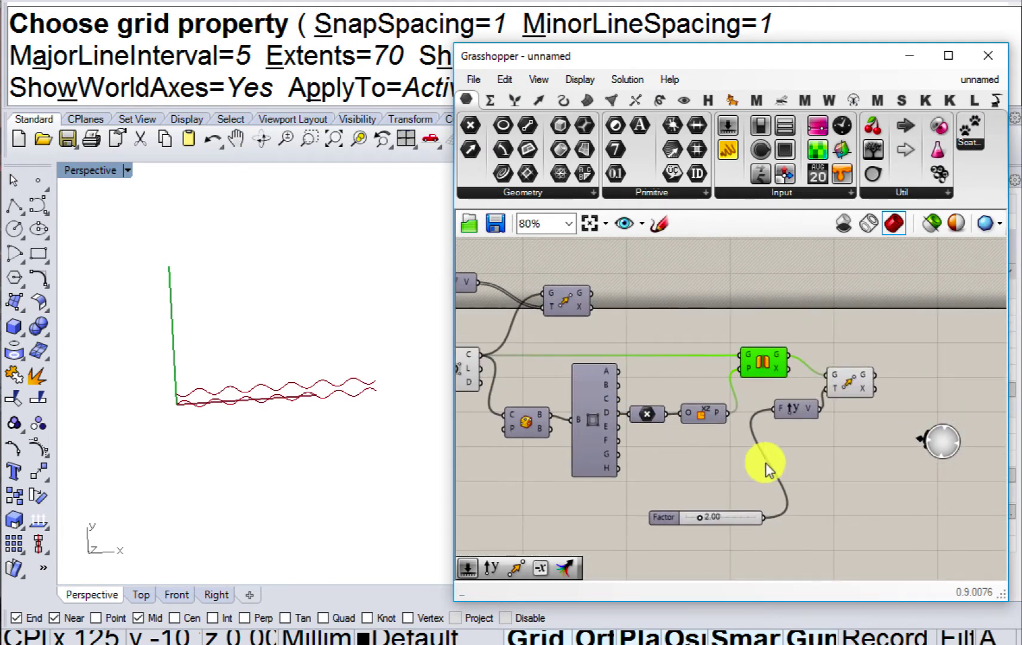
pyautogui.moveTo(582, 412)
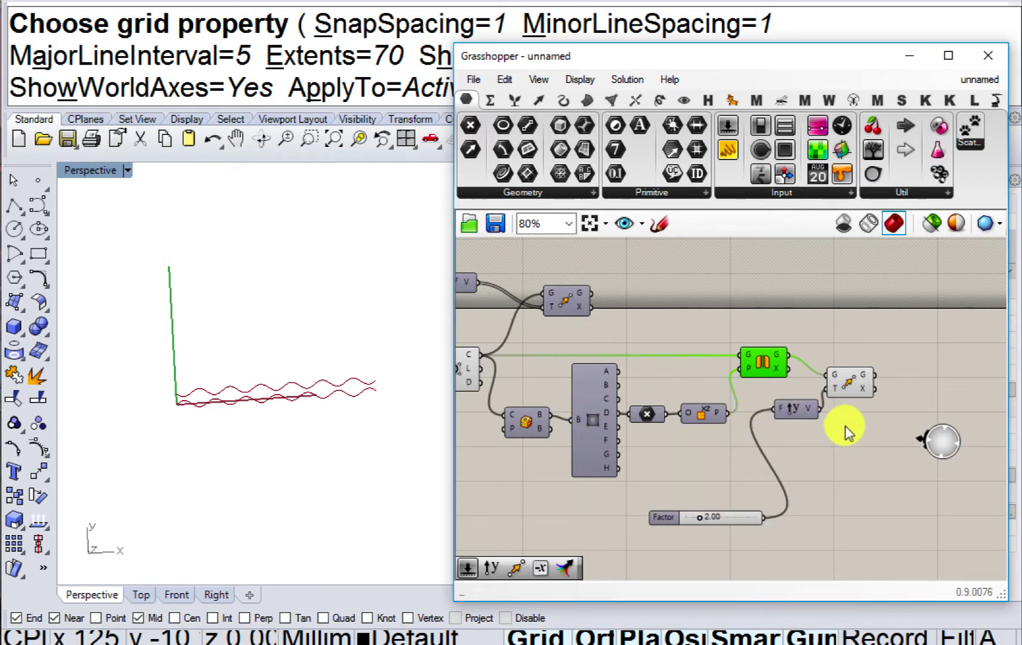
pyautogui.moveTo(848, 424); pyautogui.dragTo(726, 317)
pyautogui.moveTo(617, 279); pyautogui.dragTo(734, 322, button='right')
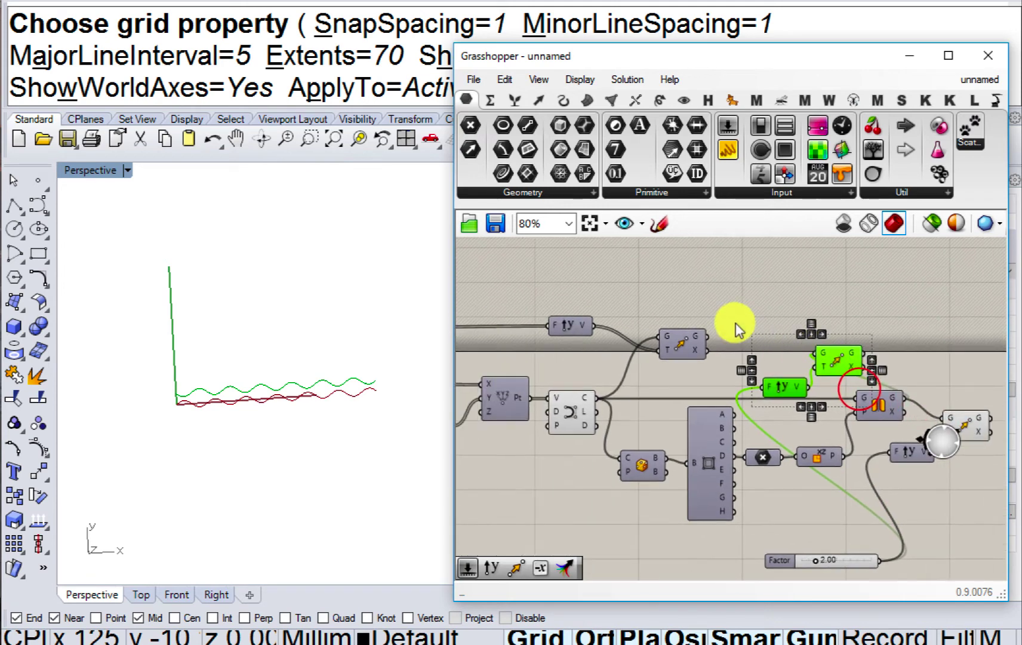
# Raise the older Unit Y and Move pair and connect Nurbs Curve's C output to the copied Move's G input.
pyautogui.moveTo(677, 278); pyautogui.dragTo(751, 332, button='right')
pyautogui.moveTo(752, 333); pyautogui.dragTo(650, 406)
pyautogui.moveTo(763, 397); pyautogui.dragTo(748, 359)
pyautogui.moveTo(725, 389); pyautogui.dragTo(682, 346, button='right')
pyautogui.click(667, 397)
pyautogui.moveTo(634, 408); pyautogui.dragTo(847, 363)
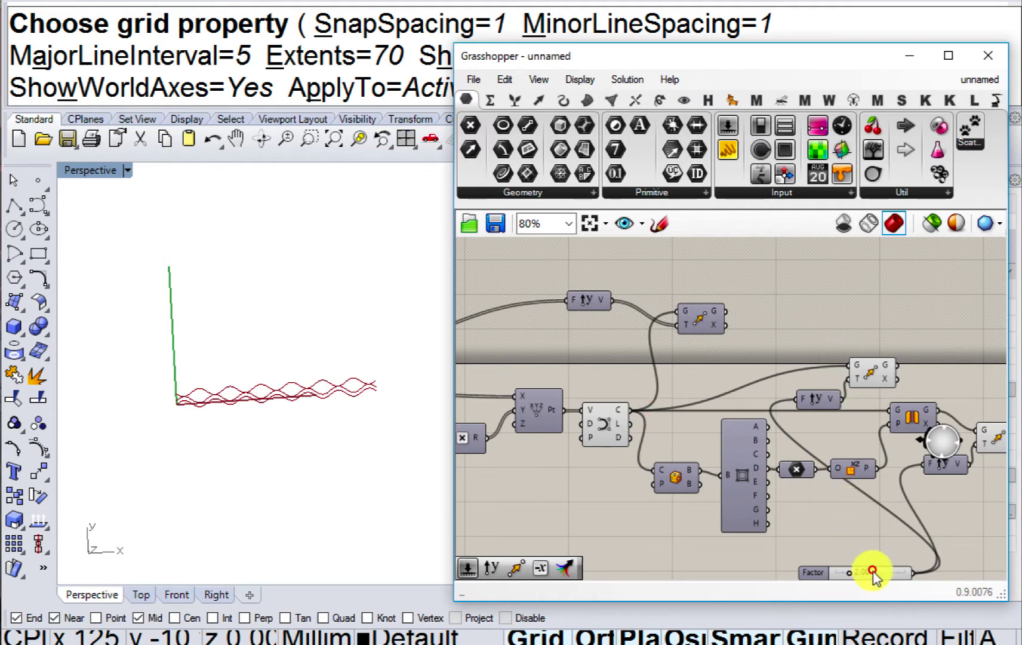
# Shift the older Unit Y and Move pair further up and place the 2.00 Factor slider ahead of the copied Unit Y.
pyautogui.moveTo(873, 570); pyautogui.dragTo(707, 364)
pyautogui.moveTo(708, 280); pyautogui.dragTo(785, 334, button='right')
pyautogui.moveTo(792, 292); pyautogui.dragTo(640, 365)
pyautogui.moveTo(673, 357); pyautogui.dragTo(674, 285)
pyautogui.click(789, 358)
pyautogui.moveTo(776, 425); pyautogui.dragTo(769, 413)
pyautogui.scroll(2, 770, 385)
pyautogui.click(762, 377)
pyautogui.moveTo(871, 406); pyautogui.dragTo(748, 360, button='right')
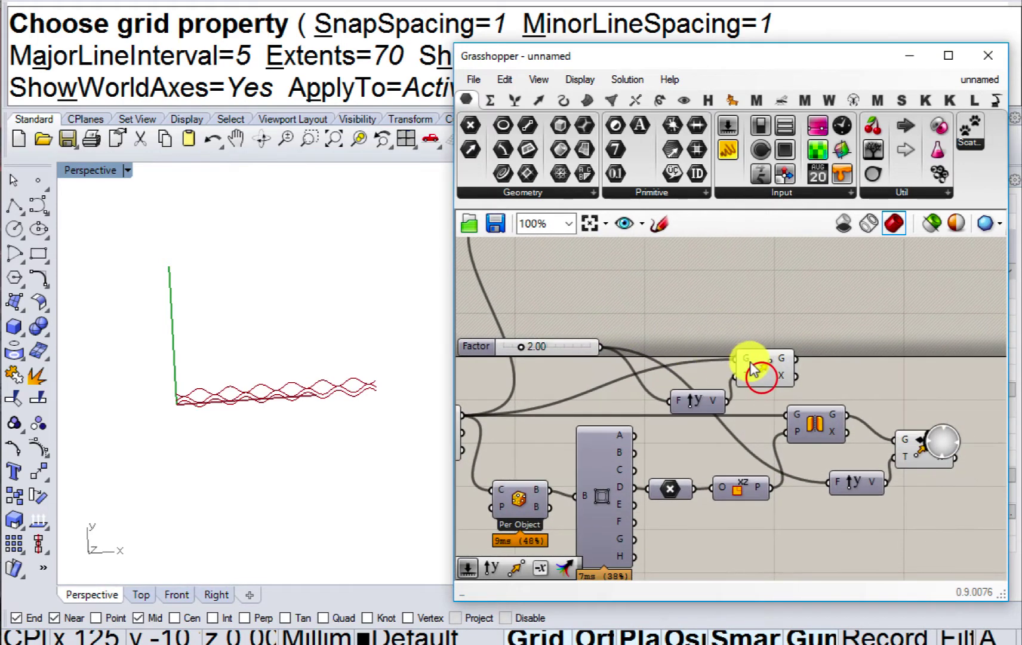
# Line up the copied Unit Y and Move components in a row after the Factor slider.
pyautogui.moveTo(756, 362); pyautogui.dragTo(771, 339)
pyautogui.moveTo(689, 407); pyautogui.dragTo(682, 356)
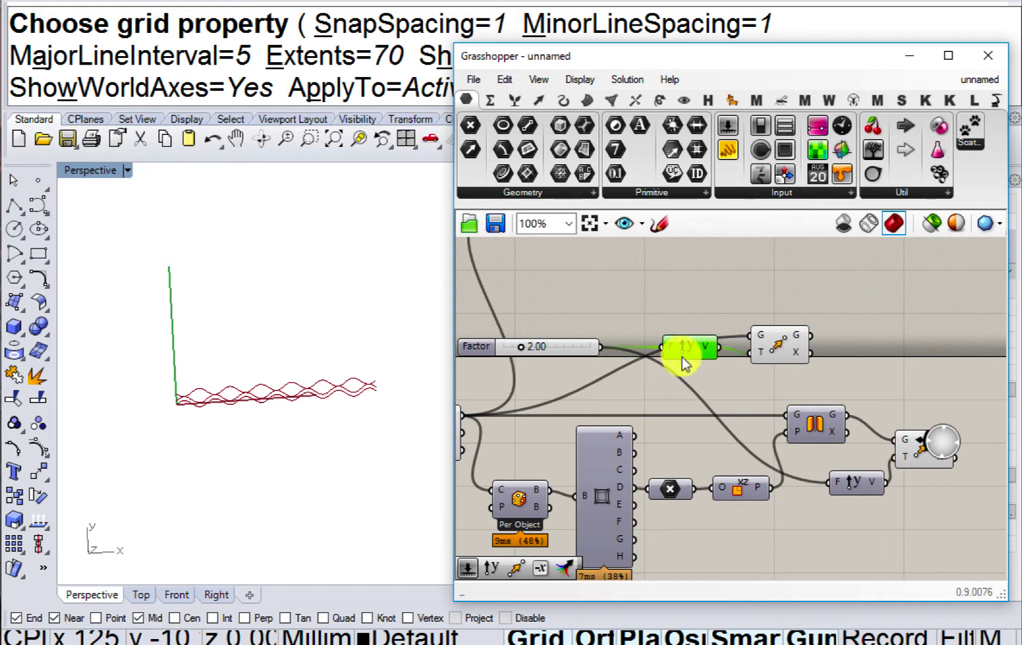
pyautogui.moveTo(776, 346); pyautogui.dragTo(815, 338)
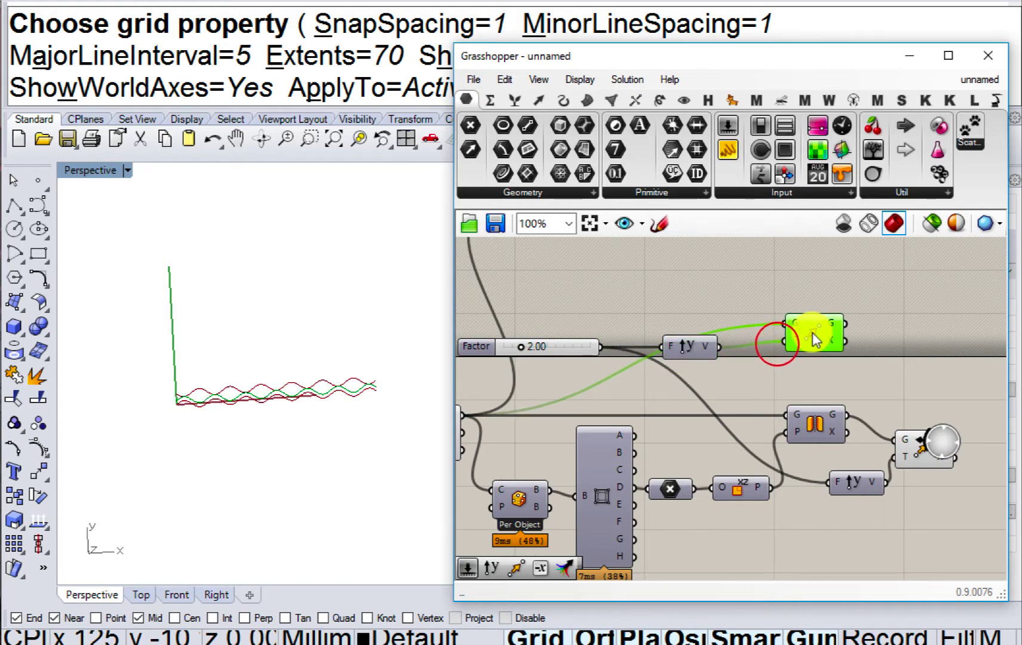
pyautogui.moveTo(814, 339); pyautogui.dragTo(688, 322, button='right')
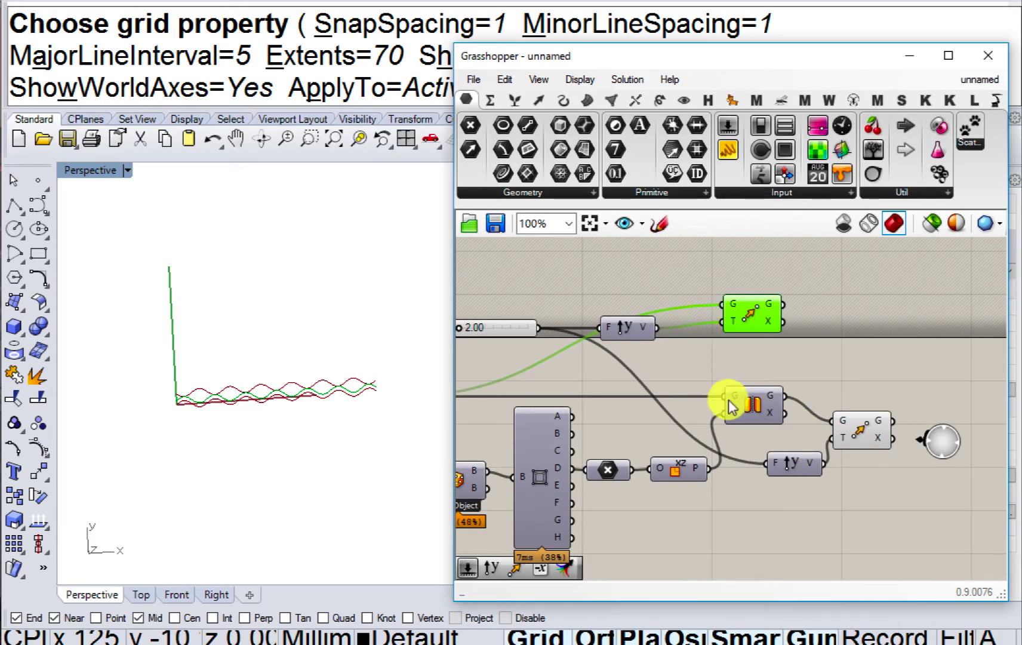
pyautogui.moveTo(748, 315); pyautogui.dragTo(788, 313)
# Add a Multiplication component, connect the copied Unit Y's V output to its A input and disable it.
pyautogui.click(753, 347)
pyautogui.doubleClick(751, 348)
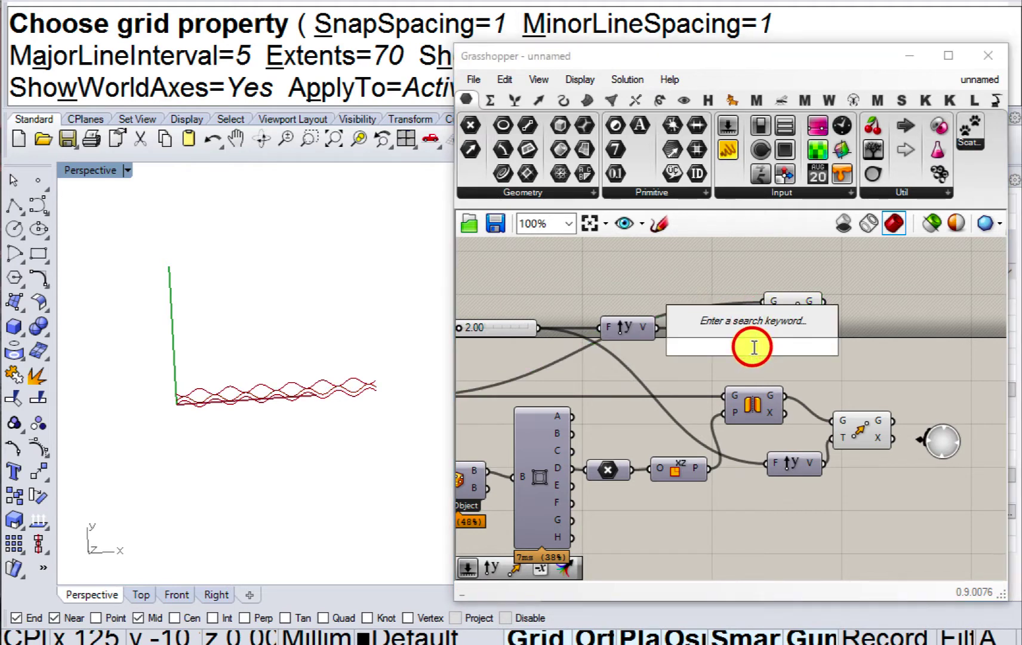
pyautogui.write('mult')
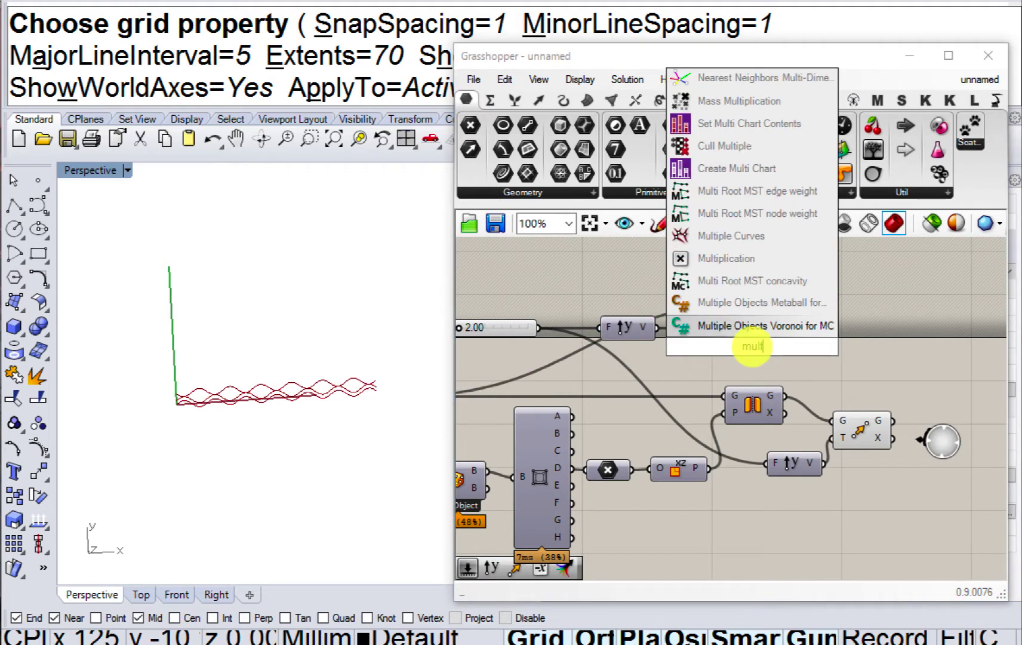
pyautogui.click(714, 258)
pyautogui.scroll(3, 669, 326)
pyautogui.moveTo(639, 332); pyautogui.dragTo(748, 368)
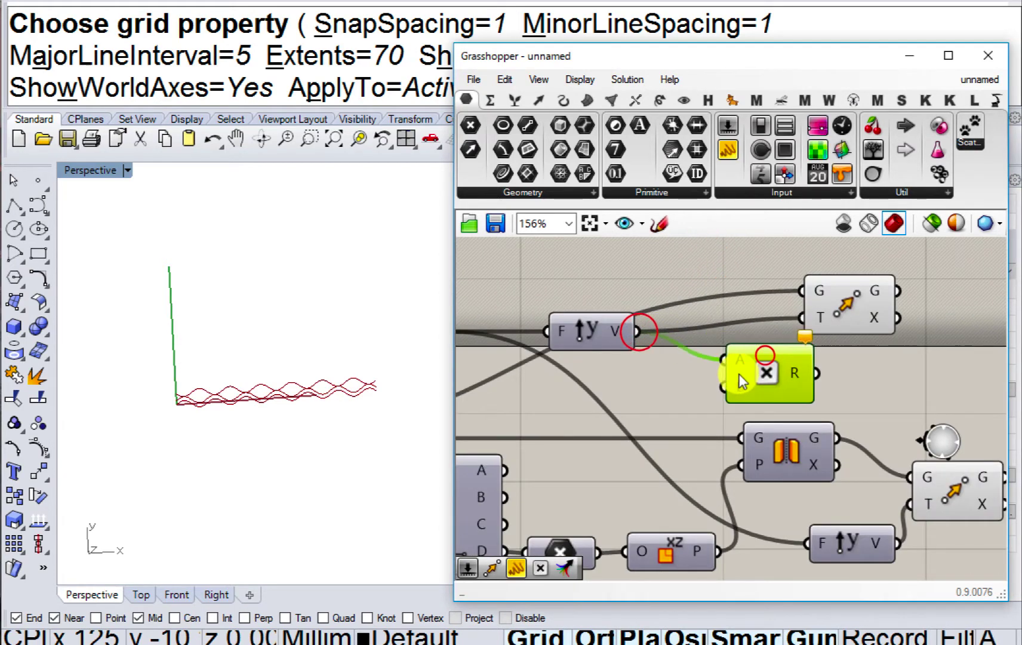
pyautogui.hotkey('ctrl', 'e')
# Add an empty Panel and place it above the copied Unit Y and Move components.
pyautogui.doubleClick(643, 392)
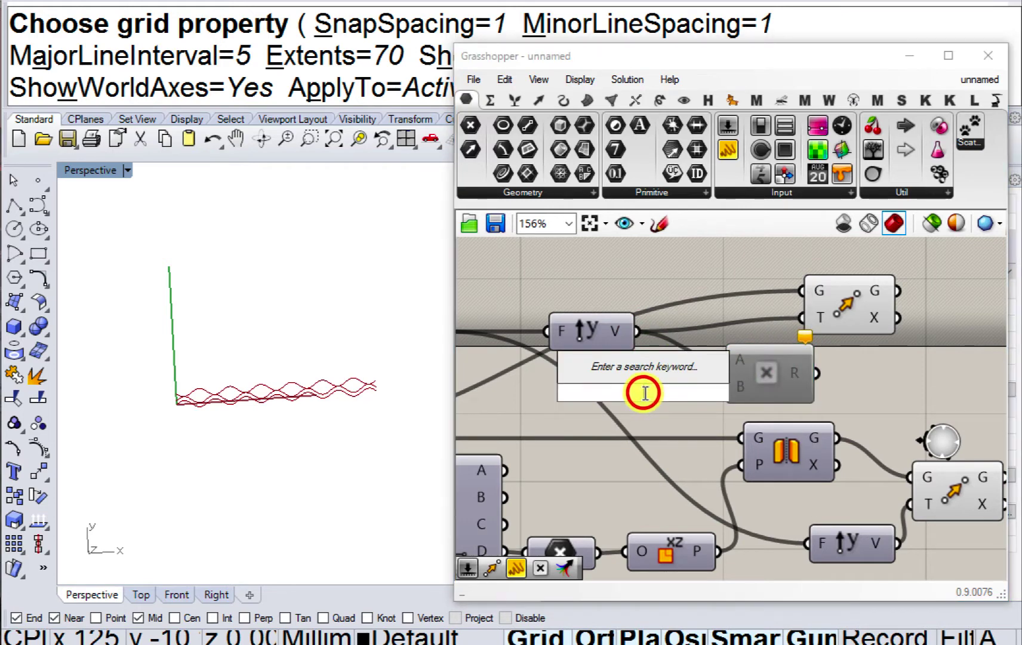
pyautogui.write('panel')
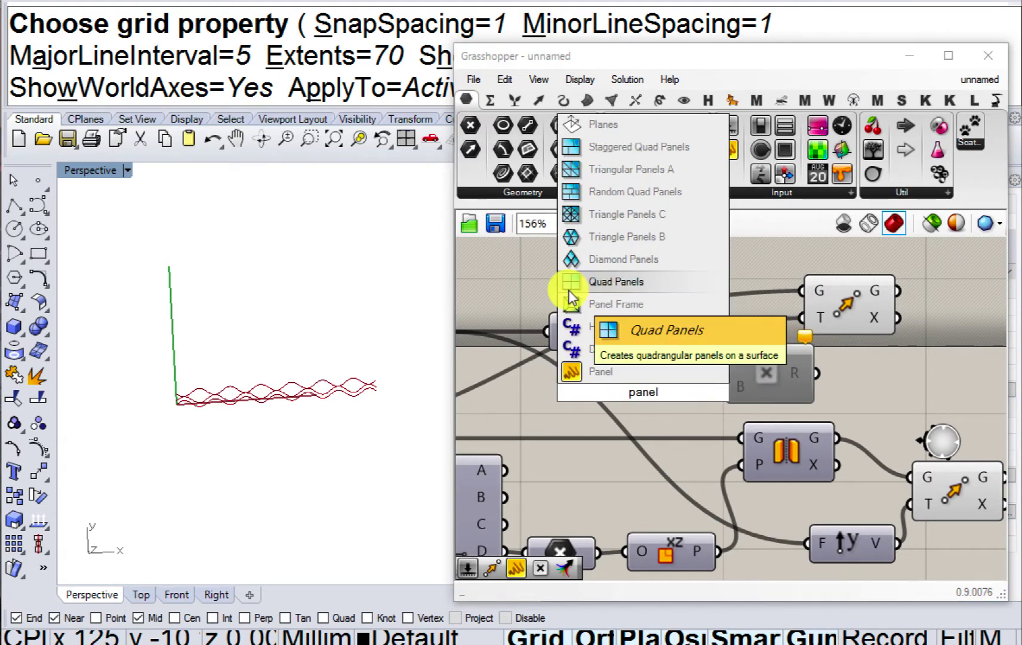
pyautogui.click(588, 372)
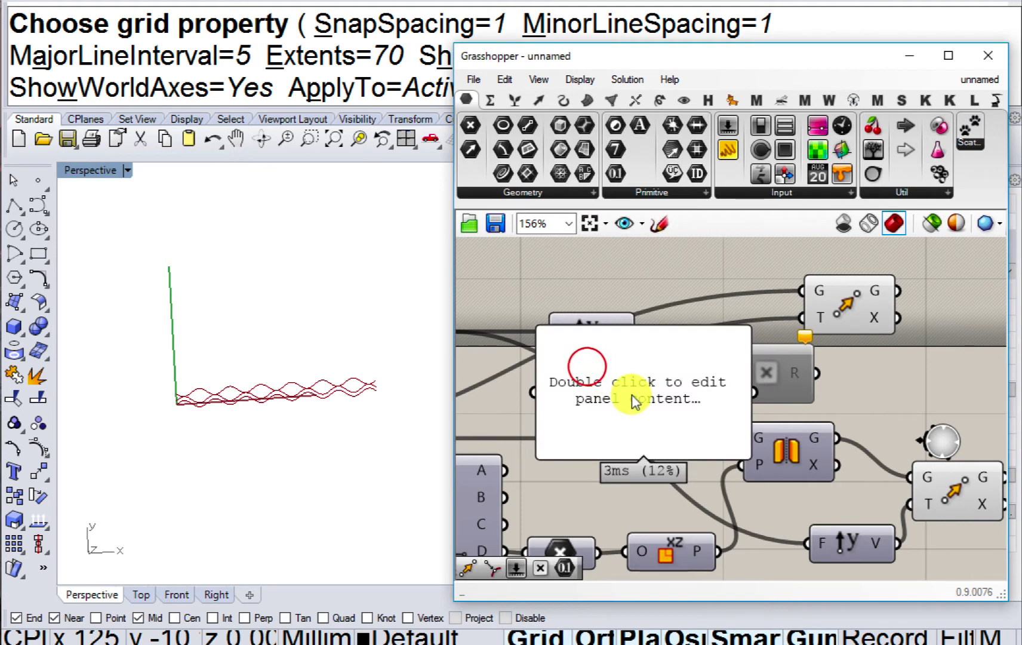
pyautogui.moveTo(632, 392); pyautogui.dragTo(690, 259)
pyautogui.moveTo(688, 261); pyautogui.dragTo(679, 369, button='right')
pyautogui.moveTo(677, 387); pyautogui.dragTo(697, 272)
pyautogui.moveTo(844, 405); pyautogui.dragTo(844, 385)
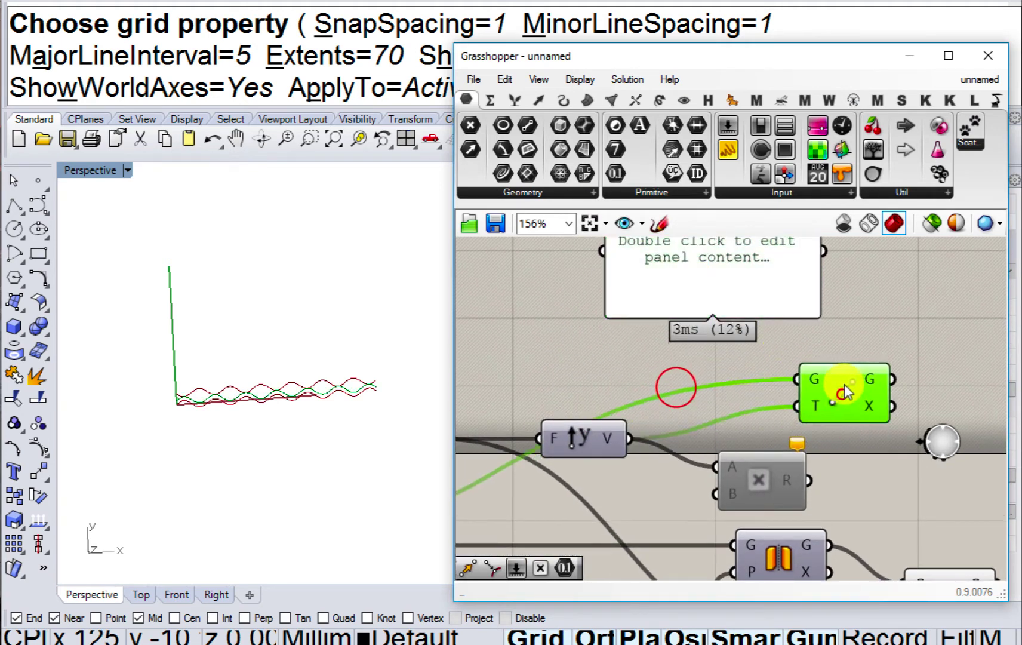
# Delete the disabled Multiplication component.
pyautogui.click(768, 480)
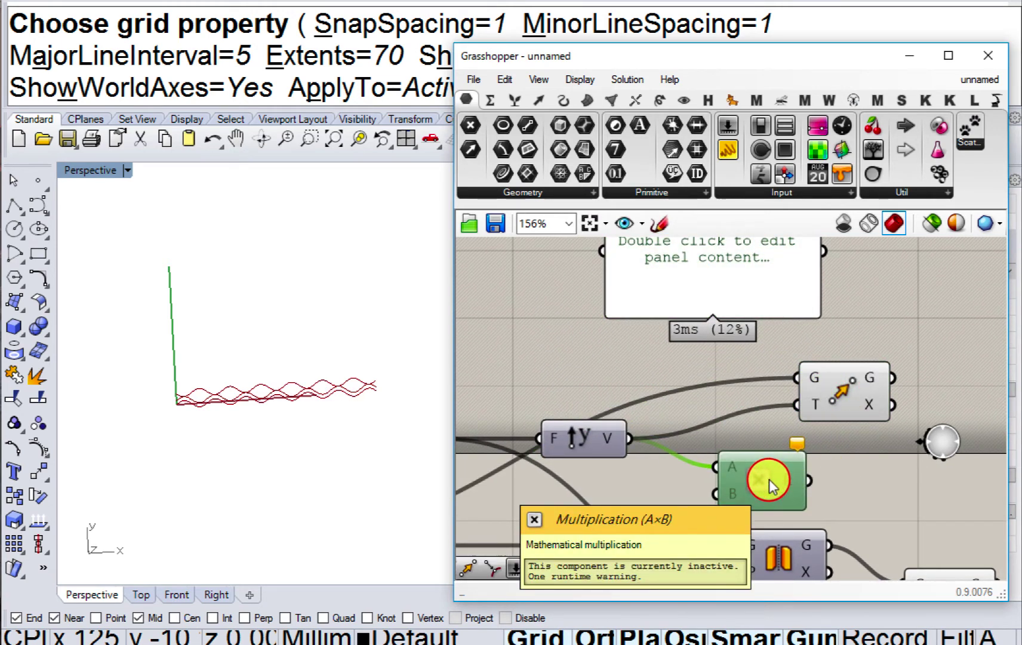
pyautogui.press('Delete')
pyautogui.moveTo(768, 481); pyautogui.dragTo(775, 366, button='right')
pyautogui.scroll(-1, 844, 433)
pyautogui.scroll(-1, 775, 366)
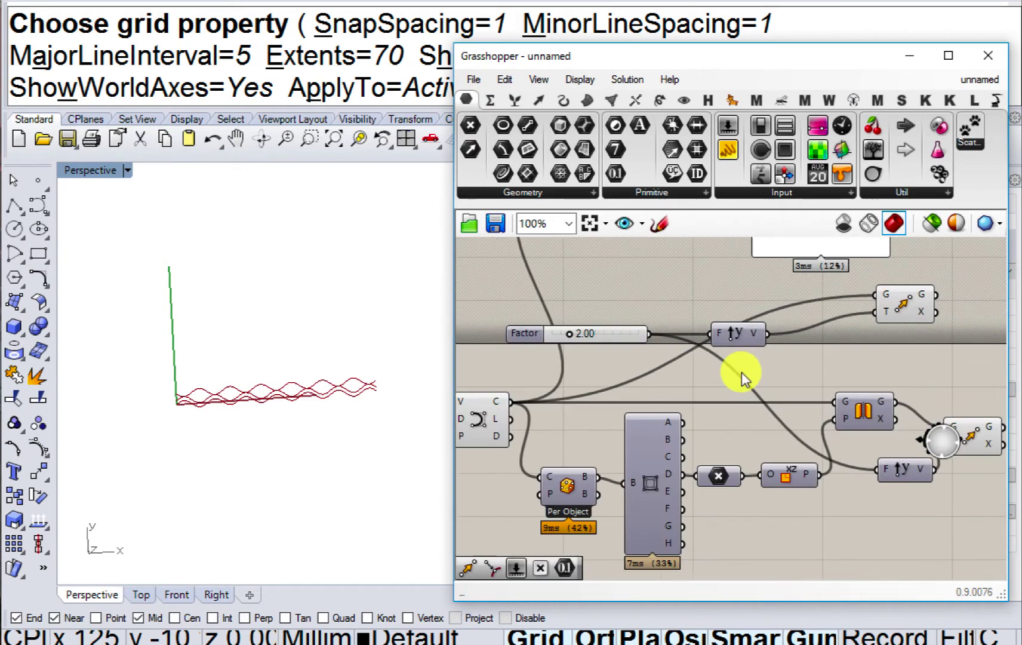
# Bring the copied Move closer to its Unit Y and shift the Bounding Box to Mirror chain away from Nurbs Curve.
pyautogui.moveTo(899, 313); pyautogui.dragTo(828, 330)
pyautogui.moveTo(831, 336); pyautogui.dragTo(760, 342, button='right')
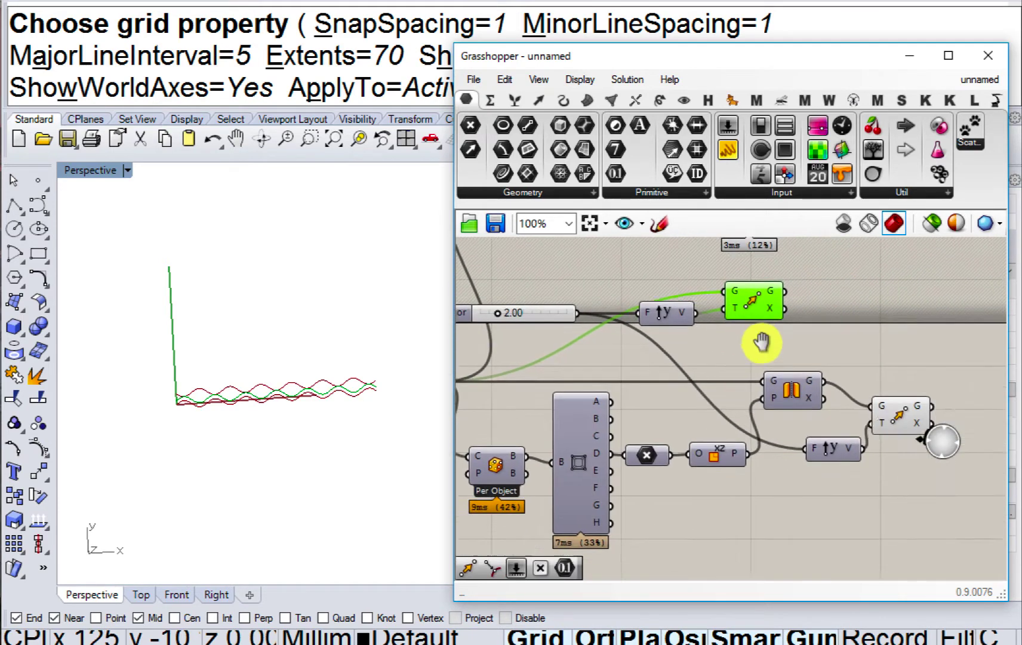
pyautogui.scroll(-4, 820, 415)
pyautogui.moveTo(841, 446); pyautogui.dragTo(725, 417)
# Add a Merge component below the copied Move and shift its Unit Y closer to the Factor slider.
pyautogui.scroll(2, 648, 379)
pyautogui.doubleClick(663, 334)
pyautogui.write('mer')
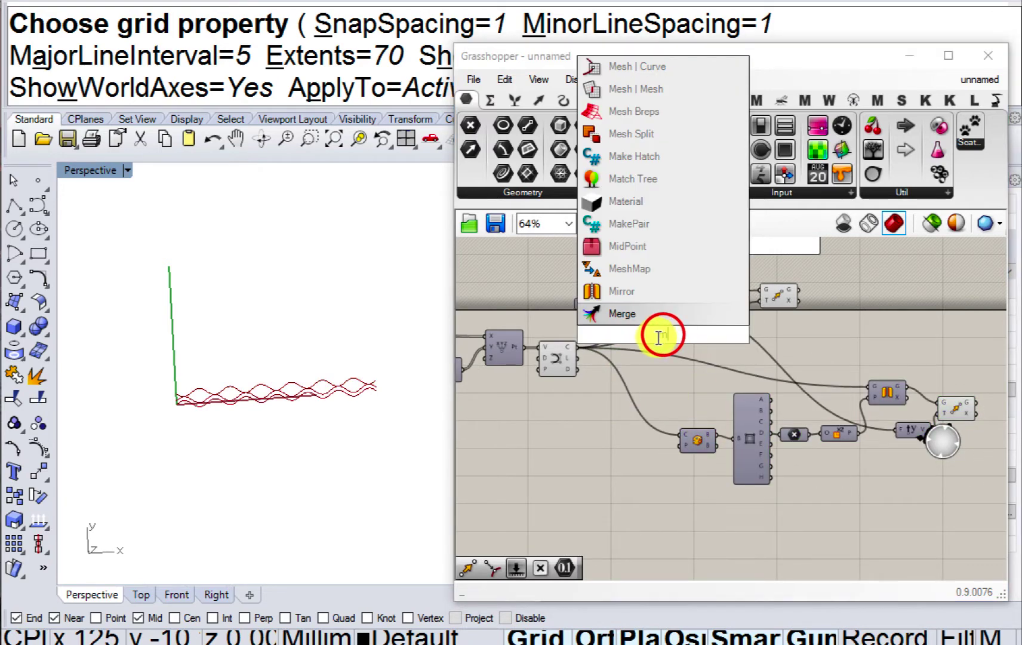
pyautogui.click(629, 312)
pyautogui.moveTo(736, 352); pyautogui.dragTo(779, 357)
pyautogui.scroll(2, 739, 316)
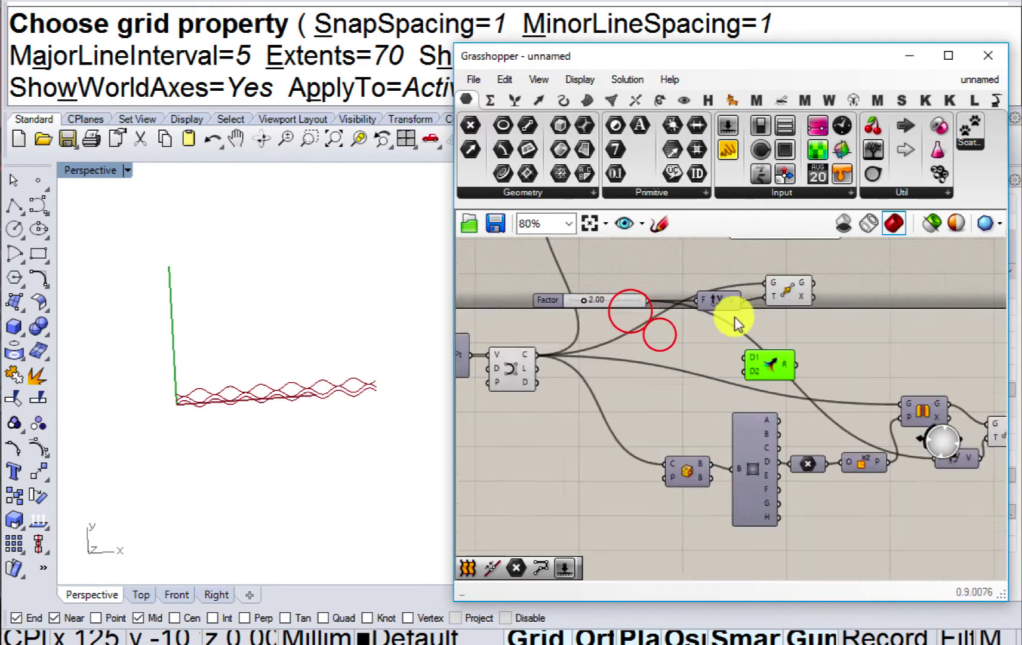
pyautogui.moveTo(713, 298); pyautogui.dragTo(682, 298)
# Connect Nurbs Curve's C output to Merge's D1 input and the copied Move's G output to D2.
pyautogui.moveTo(809, 280); pyautogui.dragTo(773, 361)
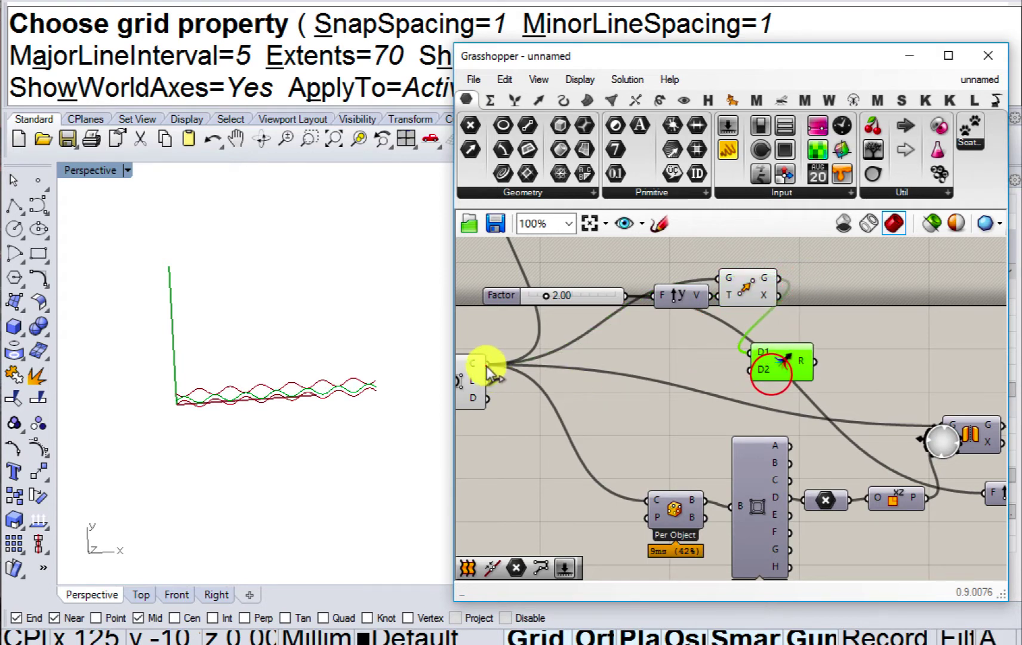
pyautogui.moveTo(487, 364); pyautogui.dragTo(776, 365)
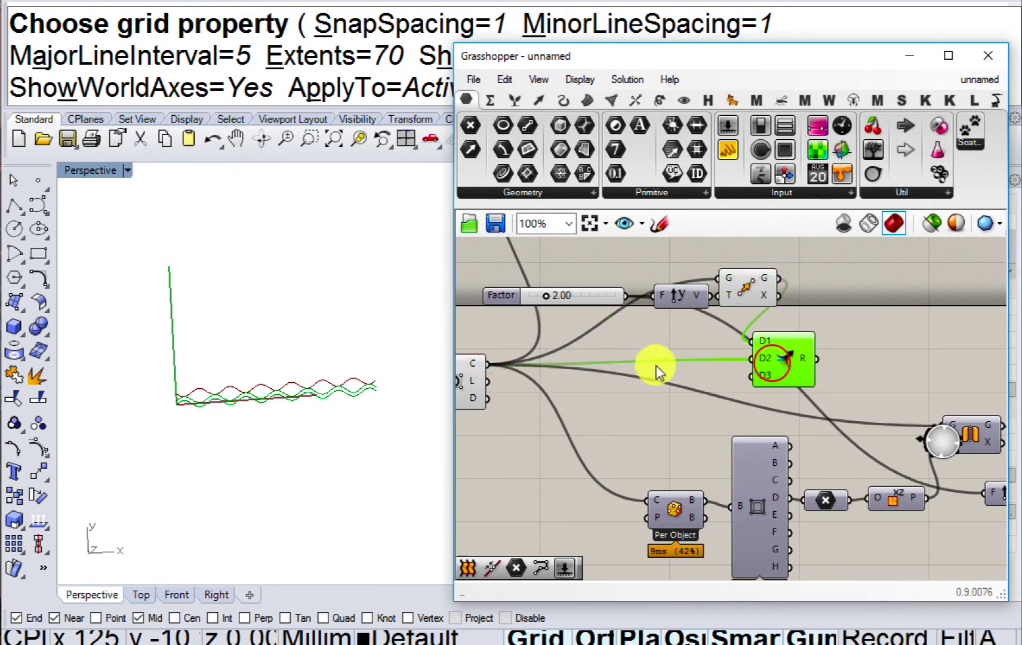
pyautogui.moveTo(636, 348); pyautogui.dragTo(758, 335)
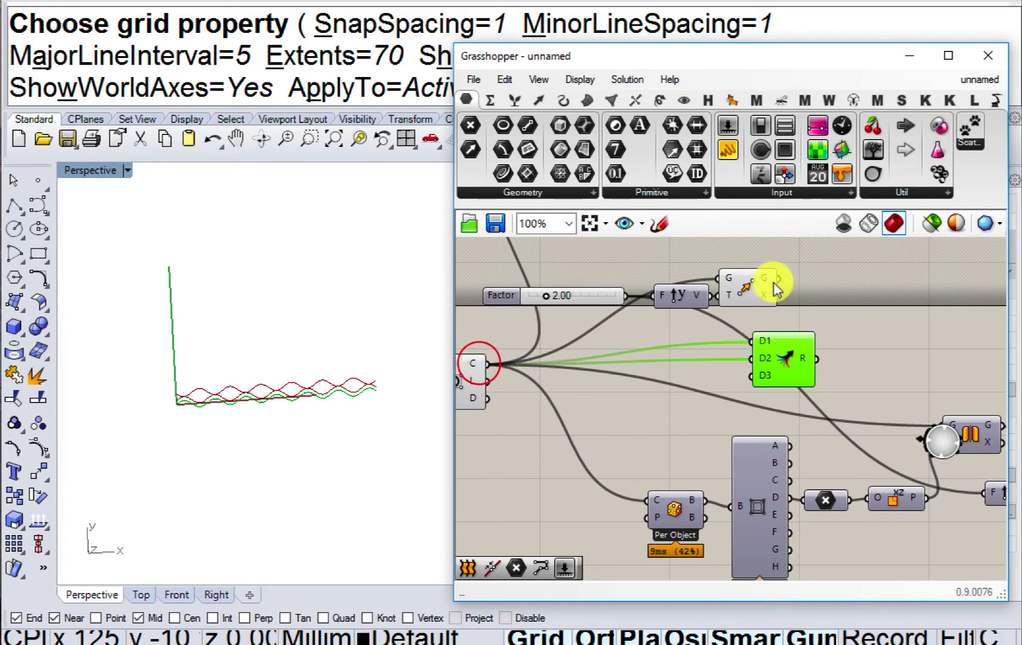
pyautogui.moveTo(775, 278); pyautogui.dragTo(773, 362)
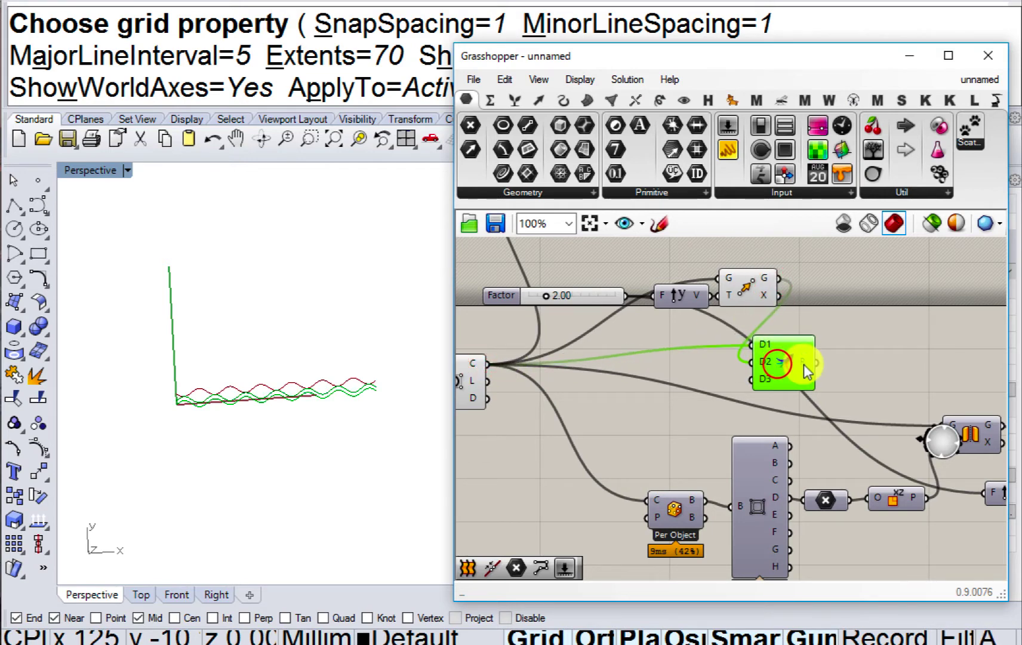
# Connect Merge's R output to Bounding Box's C input and switch Bounding Box to Union Box.
pyautogui.moveTo(803, 364); pyautogui.dragTo(674, 371, button='right')
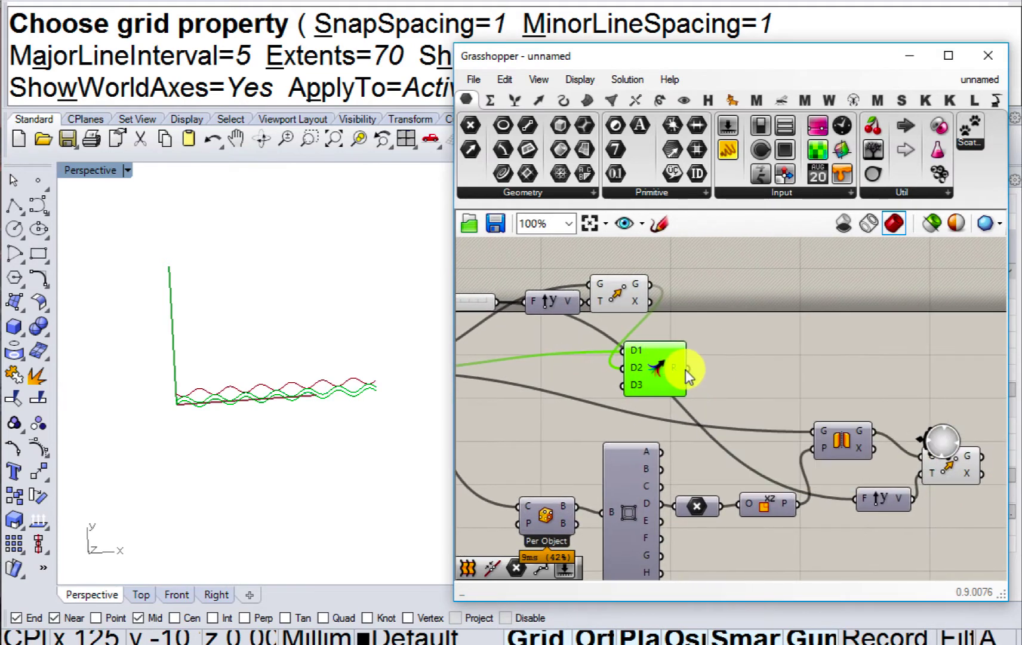
pyautogui.moveTo(686, 369); pyautogui.dragTo(534, 507)
pyautogui.rightClick(542, 517)
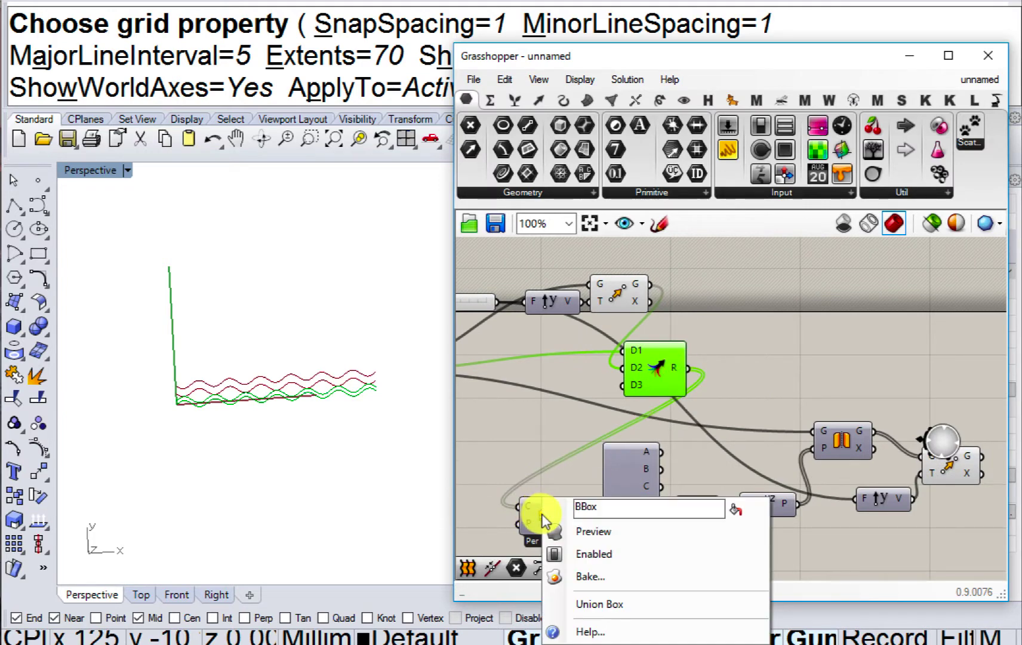
pyautogui.click(590, 597)
pyautogui.moveTo(593, 508); pyautogui.dragTo(674, 472, button='right')
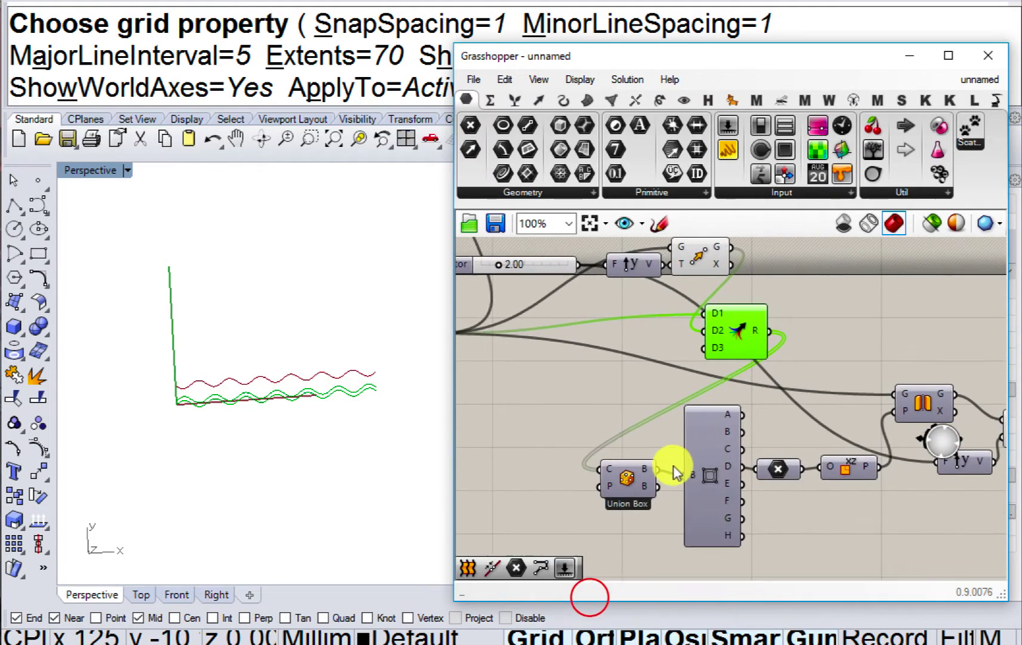
# Tighten the layout by shifting Bounding Box, Merge, Box Corners, the Point and XZ Plane components and Mirror back towards the upstream components.
pyautogui.moveTo(675, 472); pyautogui.dragTo(688, 475)
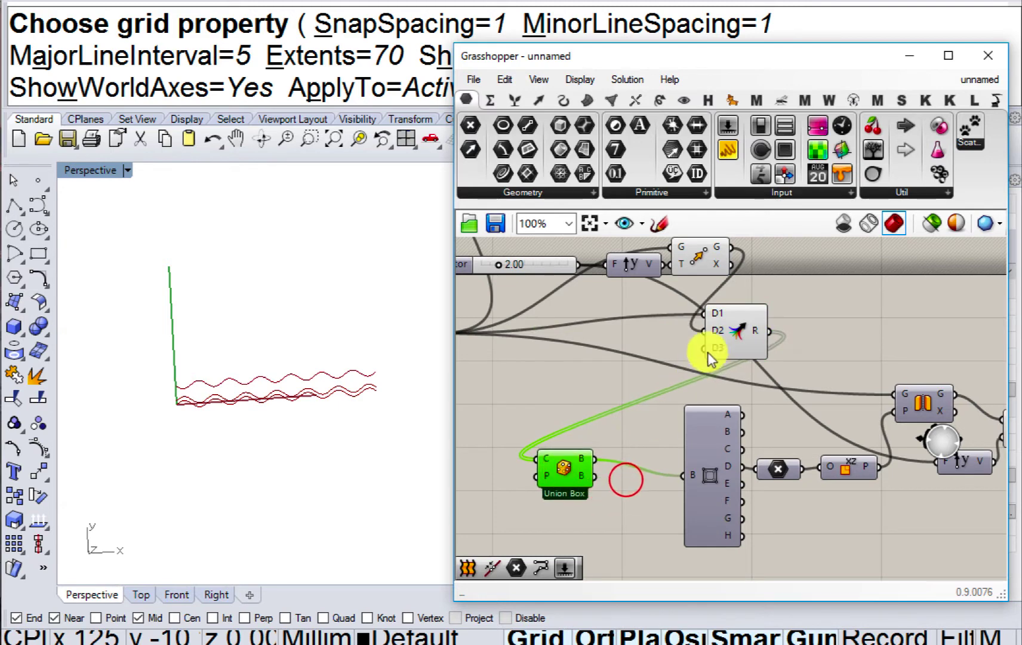
pyautogui.moveTo(698, 331); pyautogui.dragTo(655, 327)
pyautogui.click(684, 477)
pyautogui.moveTo(679, 471); pyautogui.dragTo(660, 464)
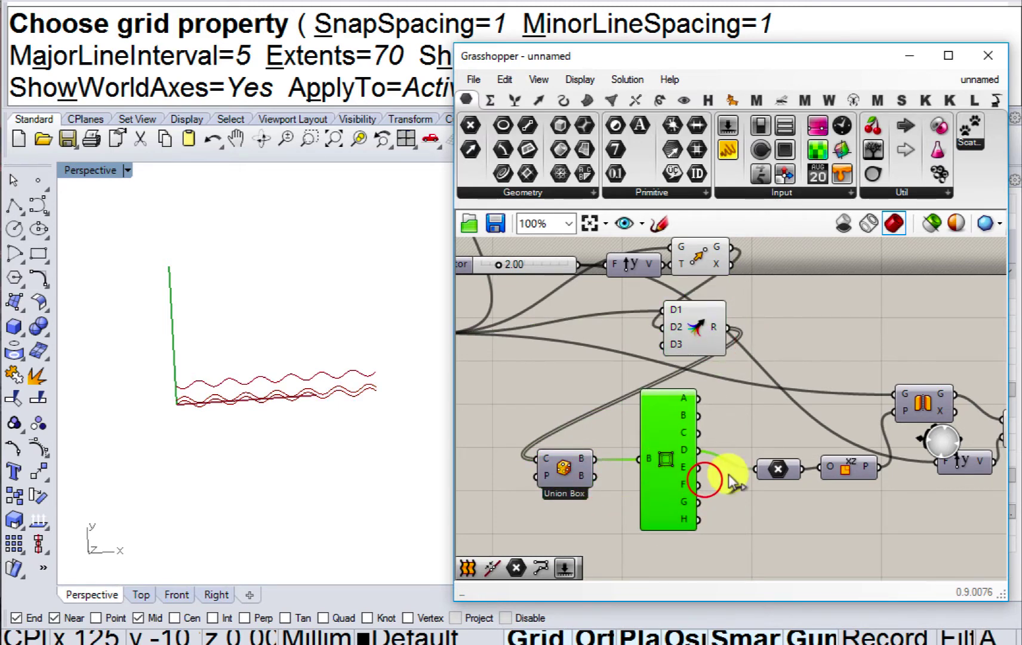
pyautogui.moveTo(742, 479); pyautogui.dragTo(669, 492, button='right')
pyautogui.moveTo(771, 518); pyautogui.dragTo(670, 465)
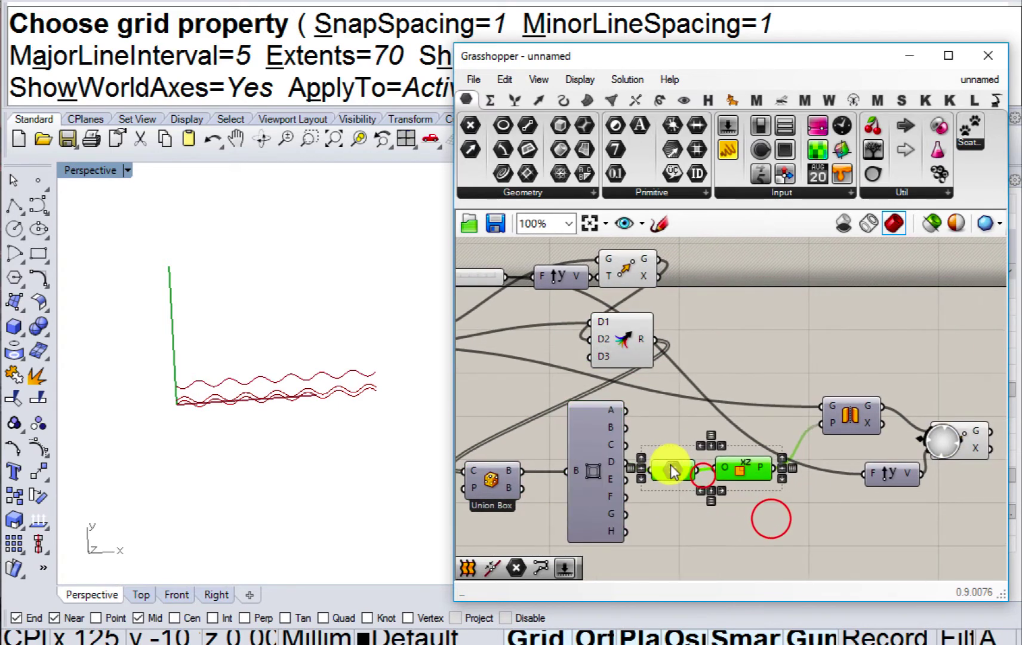
pyautogui.click(702, 428)
pyautogui.moveTo(853, 410); pyautogui.dragTo(810, 410)
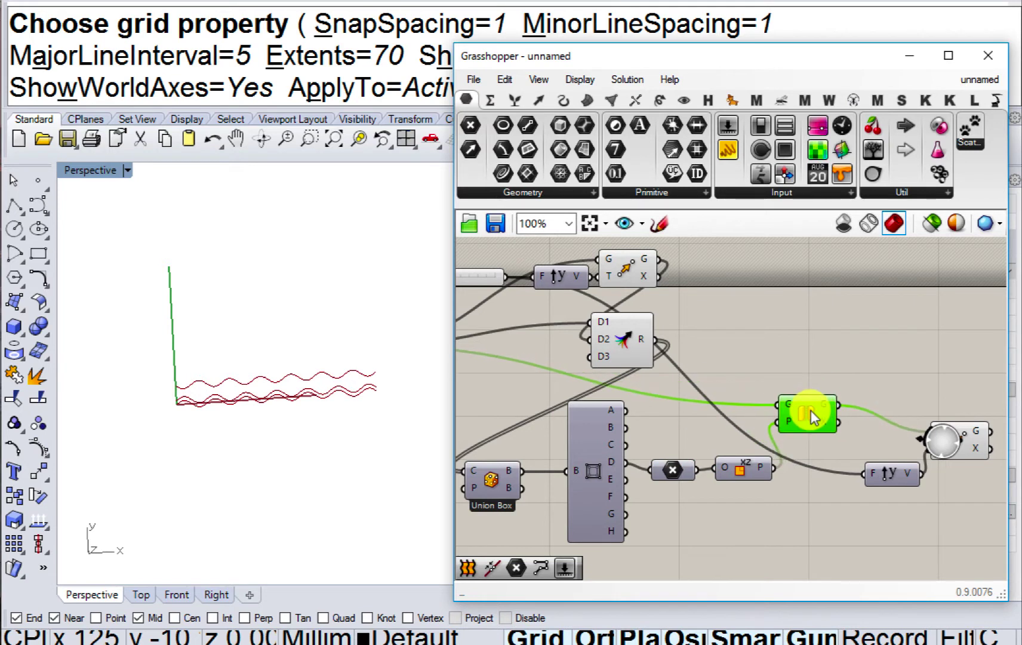
# Connect Merge's R output to Mirror's G input and move the second Unit Y above Mirror.
pyautogui.moveTo(776, 413); pyautogui.dragTo(826, 427, button='right')
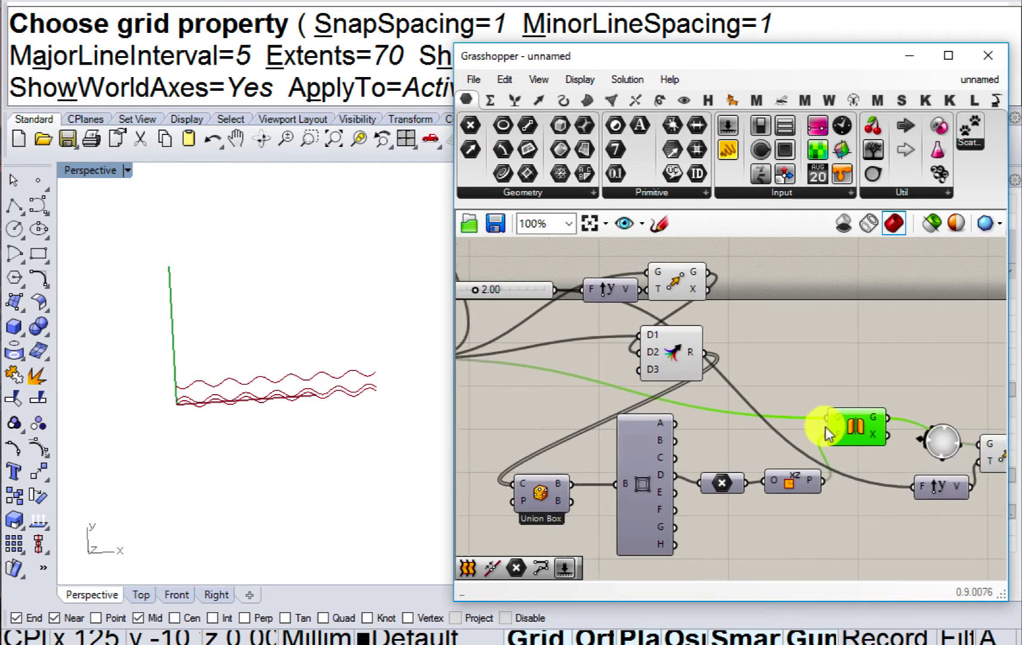
pyautogui.moveTo(707, 356); pyautogui.dragTo(836, 423)
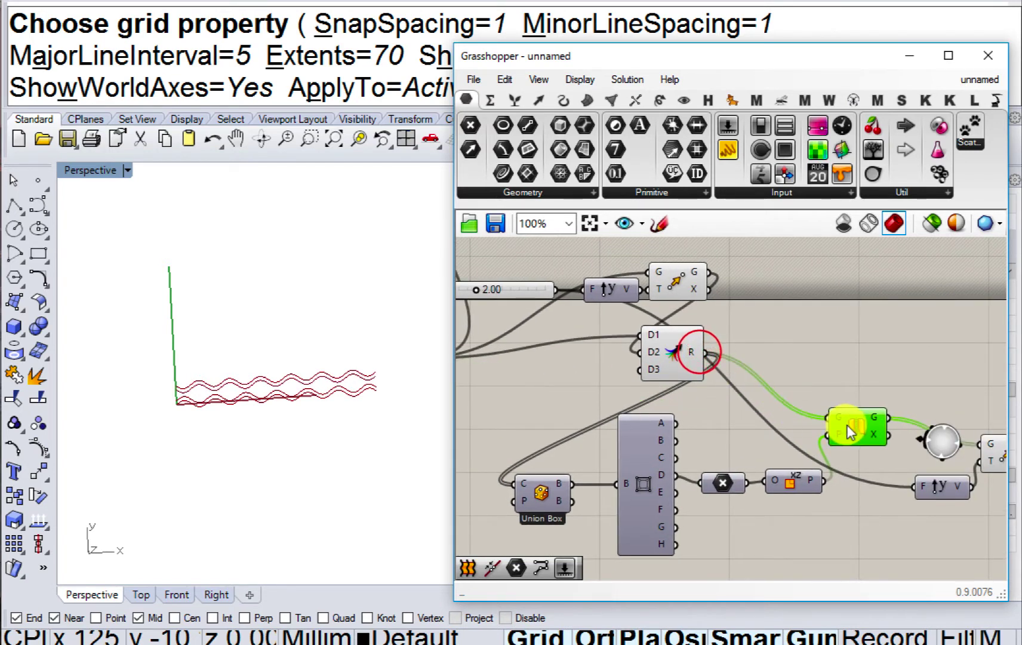
pyautogui.moveTo(842, 424); pyautogui.dragTo(740, 429, button='right')
pyautogui.scroll(-1, 739, 429)
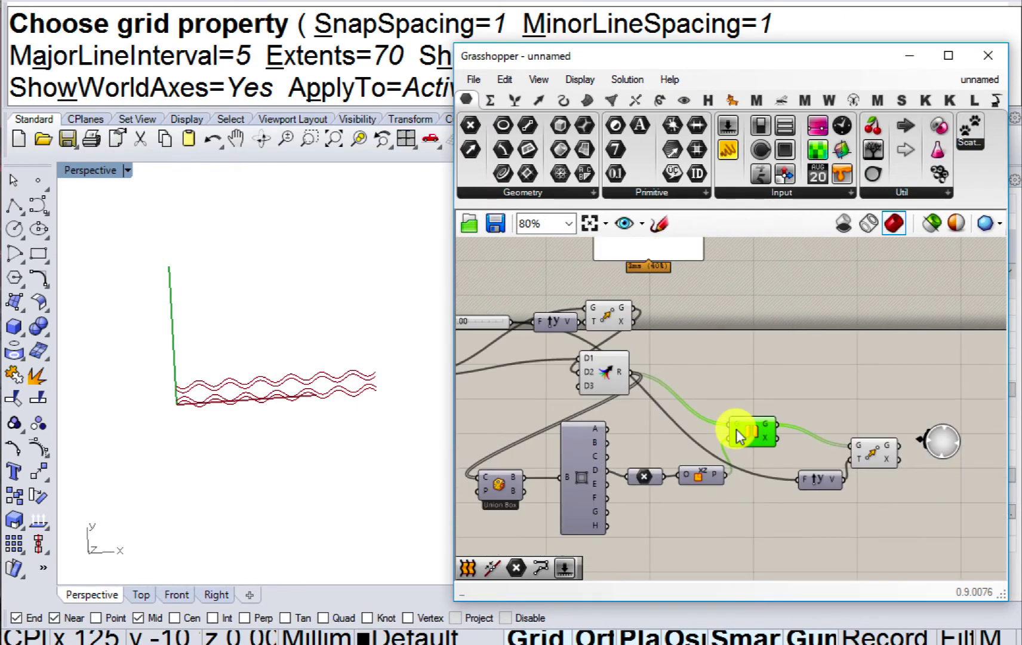
pyautogui.moveTo(799, 475); pyautogui.dragTo(741, 385)
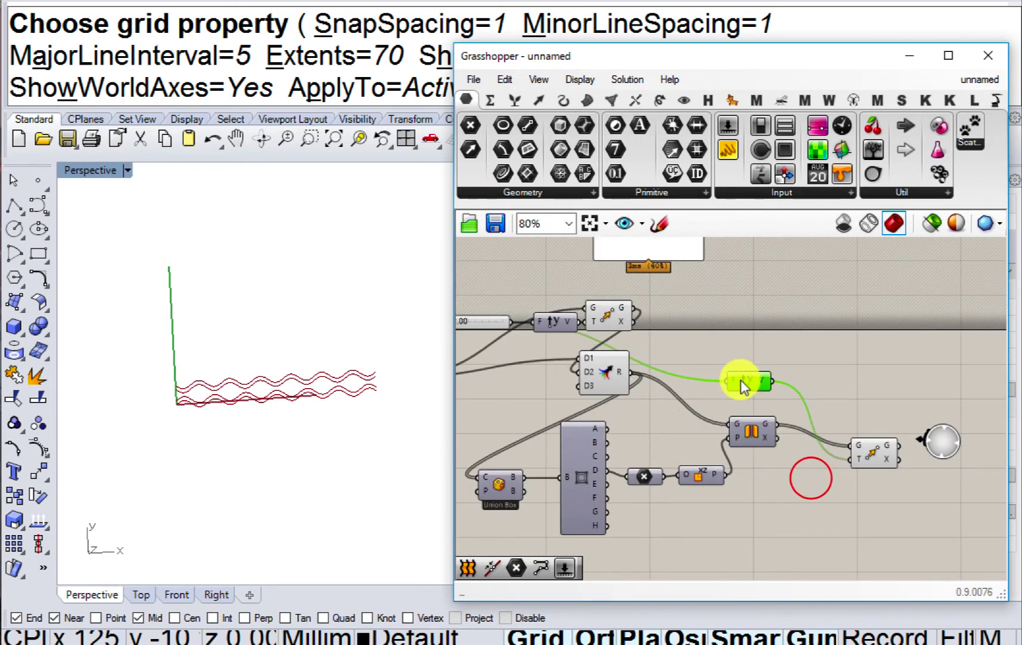
# Place the first Move between Nurbs Curve and Merge, with its Unit Y and the Factor slider below them.
pyautogui.moveTo(702, 371); pyautogui.dragTo(794, 381, button='right')
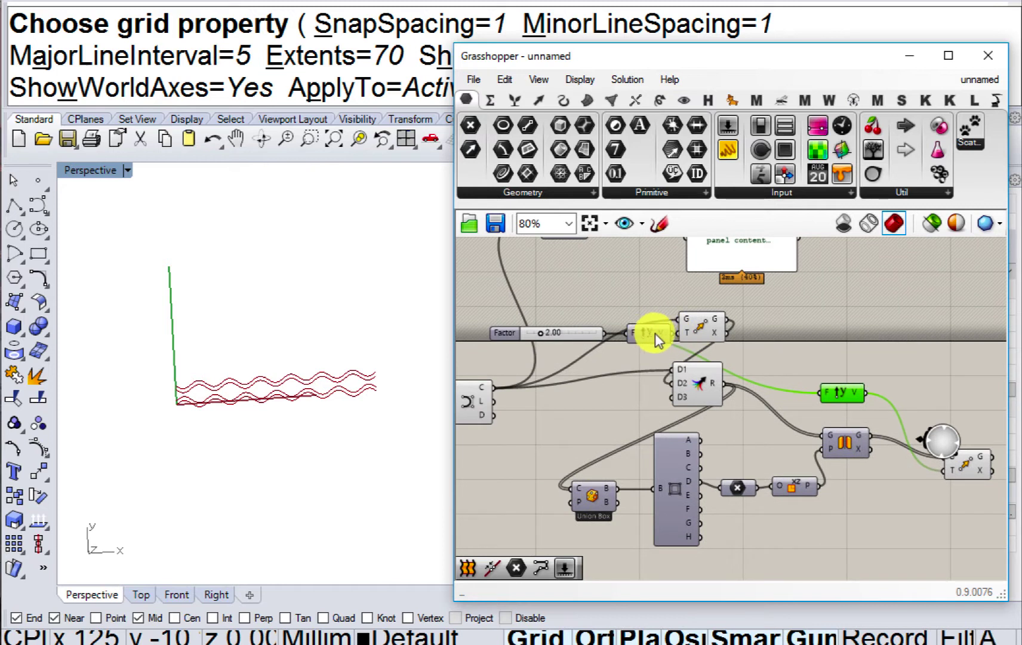
pyautogui.moveTo(697, 329); pyautogui.dragTo(723, 333)
pyautogui.moveTo(691, 367); pyautogui.dragTo(577, 404)
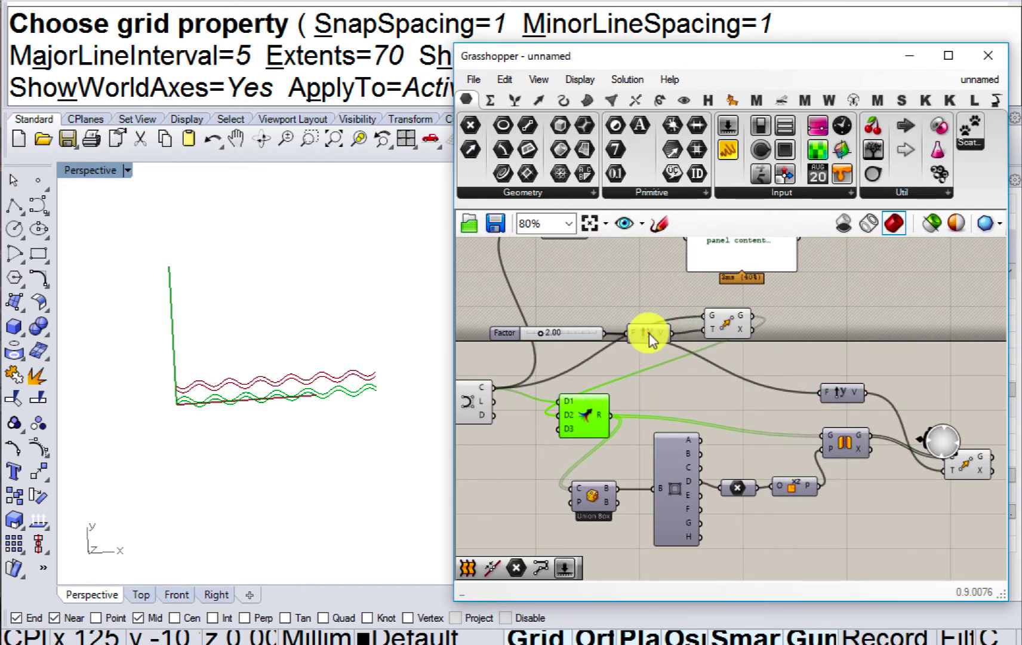
pyautogui.moveTo(649, 333); pyautogui.dragTo(643, 359)
pyautogui.moveTo(725, 326); pyautogui.dragTo(523, 422)
pyautogui.moveTo(540, 420); pyautogui.dragTo(717, 401, button='right')
pyautogui.moveTo(810, 342); pyautogui.dragTo(599, 471)
pyautogui.moveTo(748, 315); pyautogui.dragTo(560, 496)
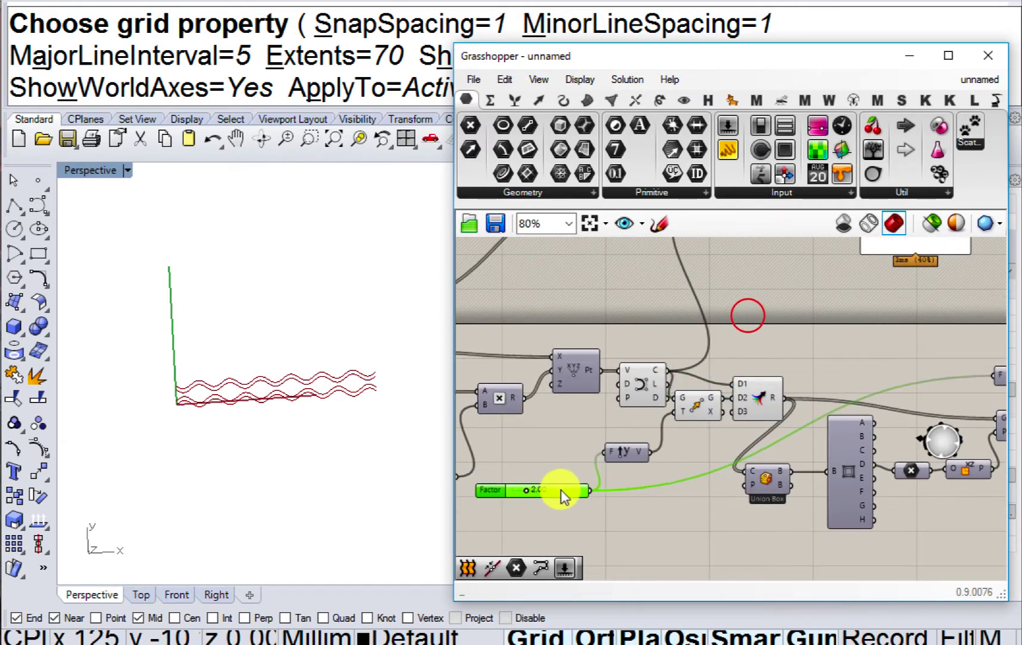
# Connect the first Unit Y's V output to the final Move's T input and delete the redundant Unit Y above Mirror.
pyautogui.moveTo(615, 482); pyautogui.dragTo(503, 492, button='right')
pyautogui.moveTo(535, 461); pyautogui.dragTo(718, 434)
pyautogui.scroll(-1, 722, 428)
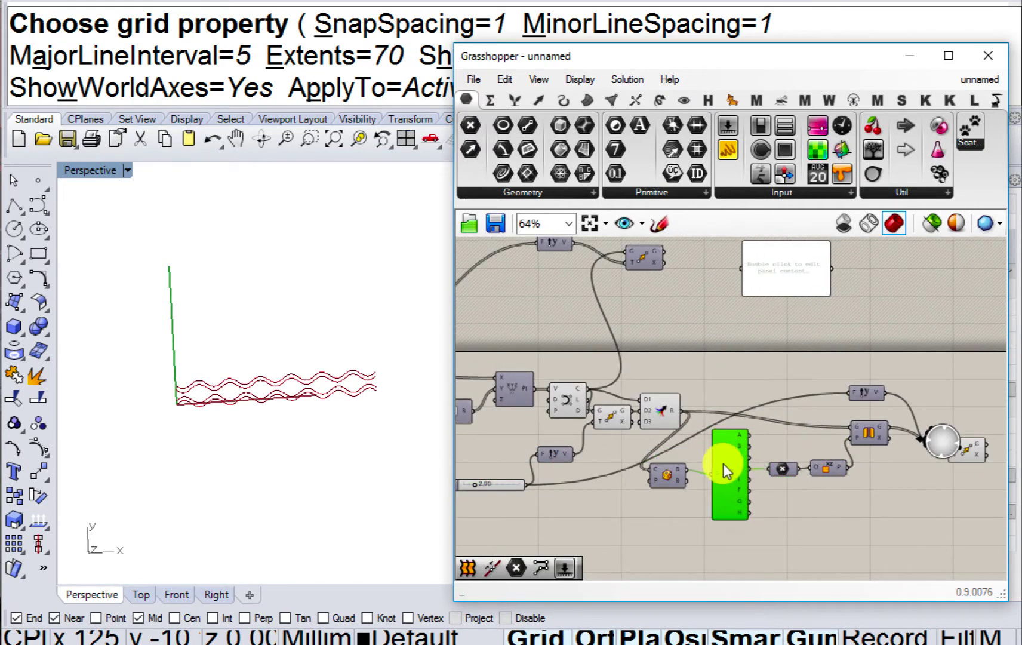
pyautogui.moveTo(722, 463); pyautogui.dragTo(704, 437, button='right')
pyautogui.moveTo(640, 422); pyautogui.dragTo(609, 411, button='right')
pyautogui.moveTo(524, 413); pyautogui.dragTo(916, 412)
pyautogui.click(816, 354)
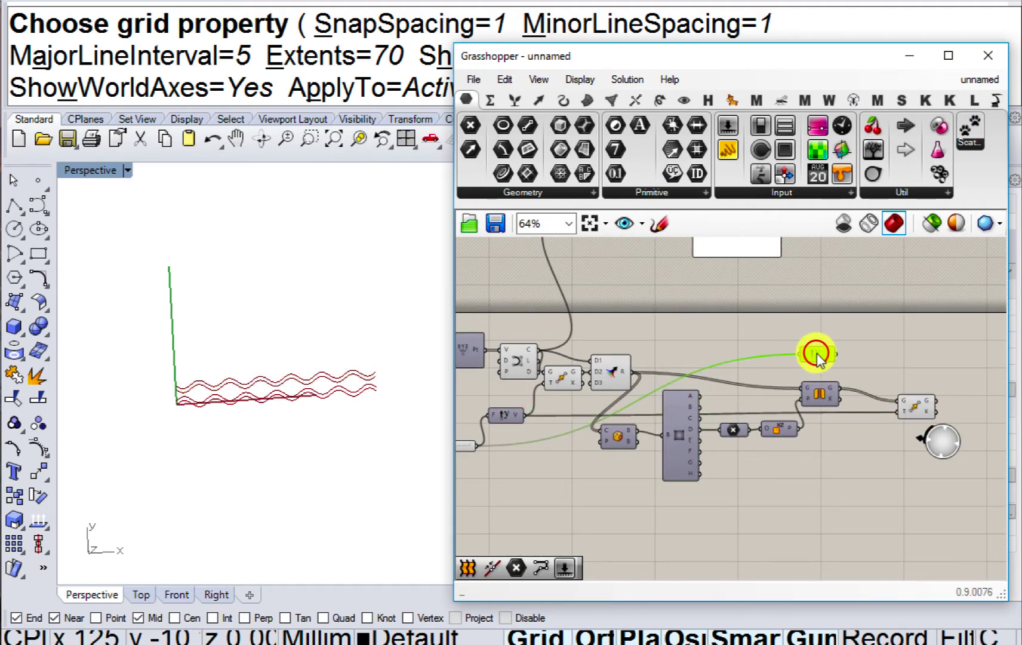
pyautogui.press('Delete')
# Turn off the preview of Nurbs Curve, the first Move, Merge and Box Corners.
pyautogui.click(916, 408)
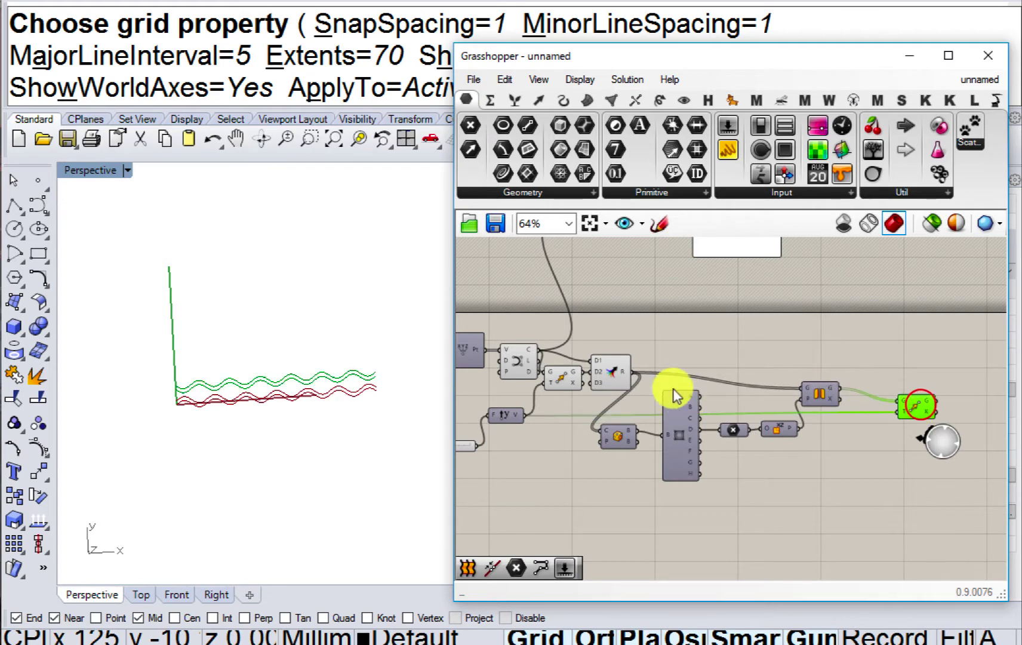
pyautogui.moveTo(675, 314); pyautogui.dragTo(529, 377)
pyautogui.middleClick(545, 398)
pyautogui.click(601, 345)
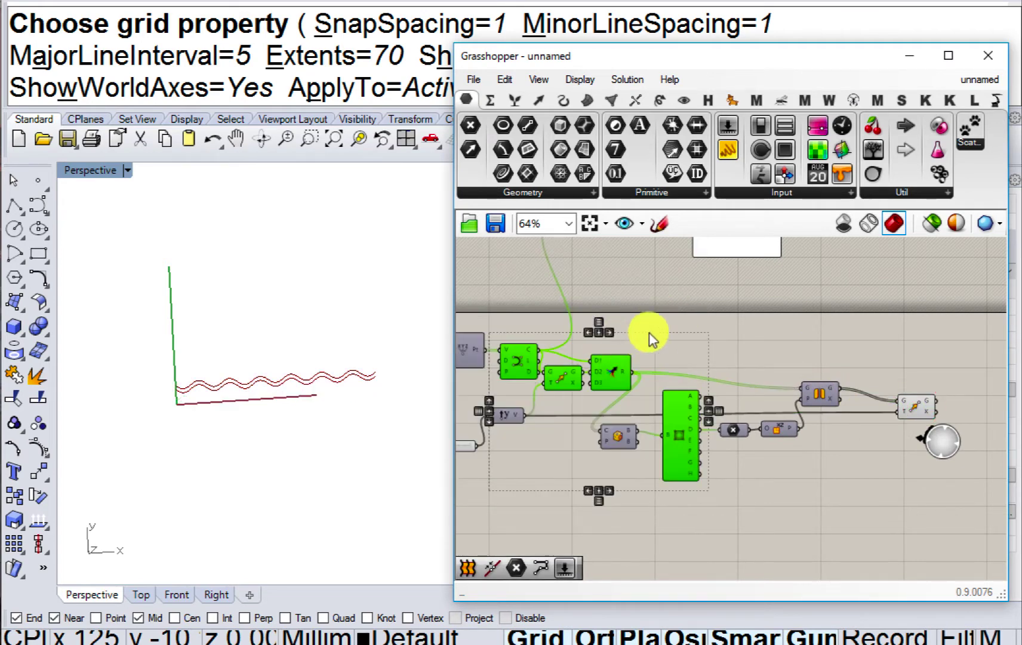
pyautogui.click(649, 332)
# Add a second Merge component in the empty canvas area above Mirror.
pyautogui.click(617, 368)
pyautogui.moveTo(617, 368); pyautogui.dragTo(552, 400, button='right')
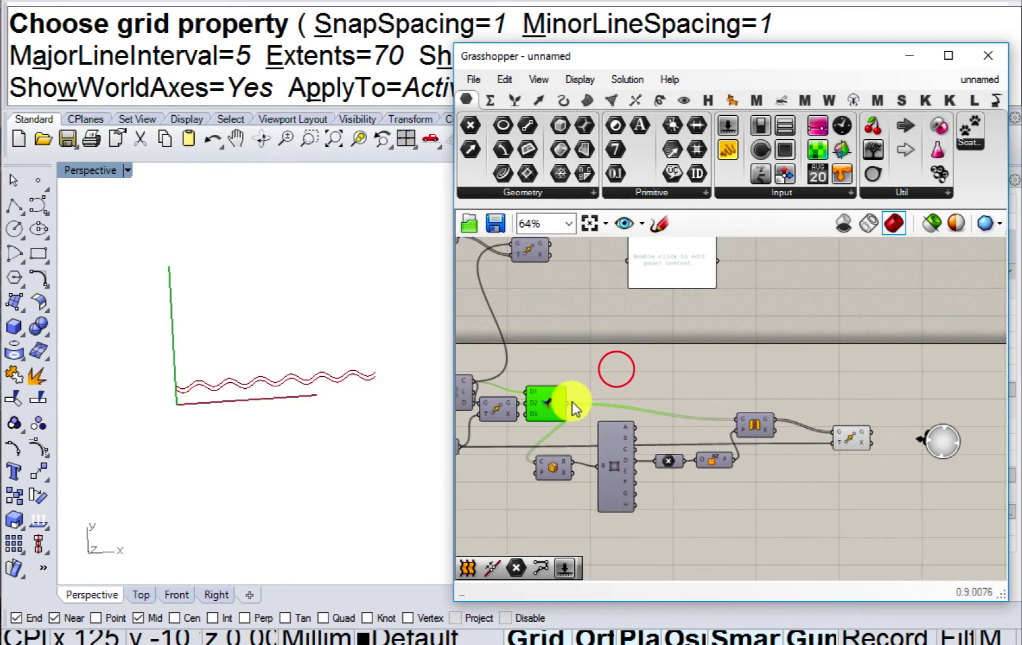
pyautogui.doubleClick(695, 365)
pyautogui.write('me')
pyautogui.click(660, 345)
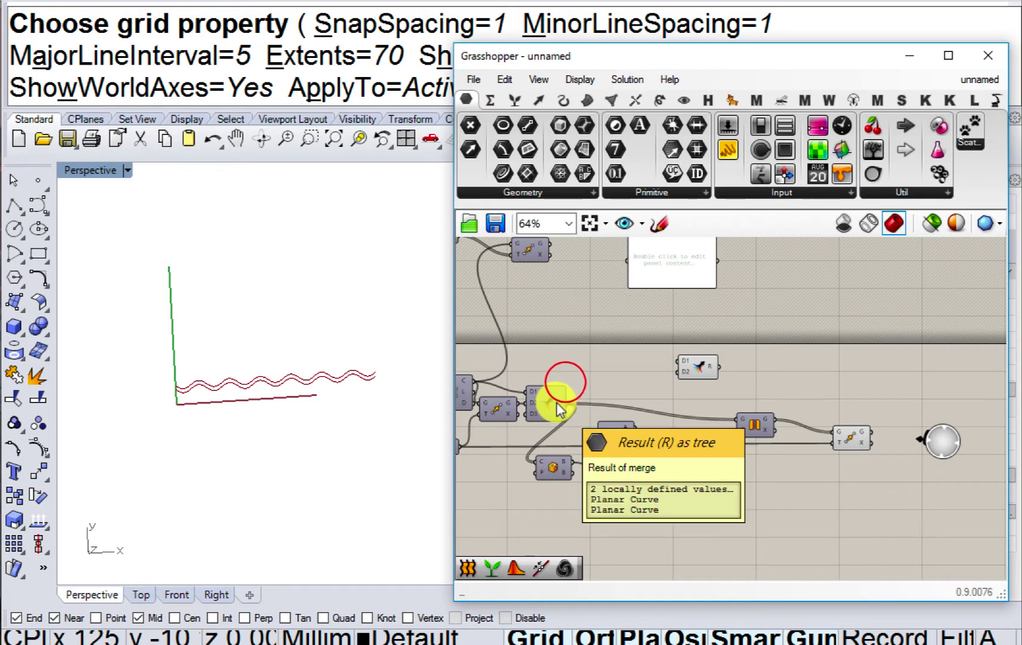
# Place the new Merge beside the final Move and connect the first Merge's R output to D1 and Move's G output to D2.
pyautogui.moveTo(561, 403); pyautogui.dragTo(884, 385)
pyautogui.moveTo(884, 386); pyautogui.dragTo(728, 424, button='right')
pyautogui.moveTo(753, 417); pyautogui.dragTo(753, 439)
pyautogui.scroll(5, 734, 458)
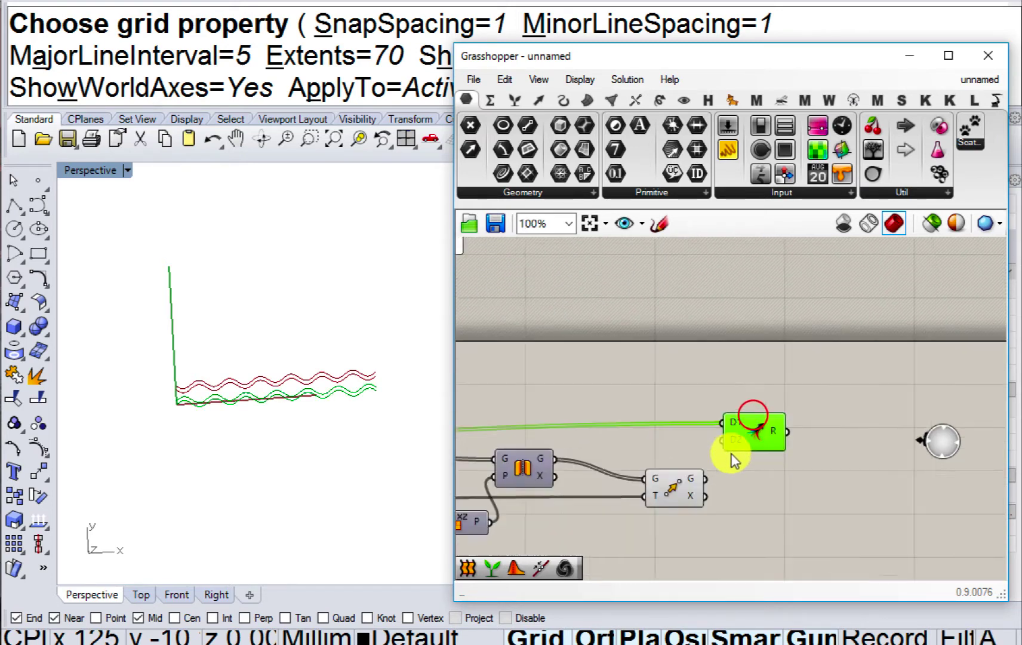
pyautogui.moveTo(688, 485); pyautogui.dragTo(712, 428)
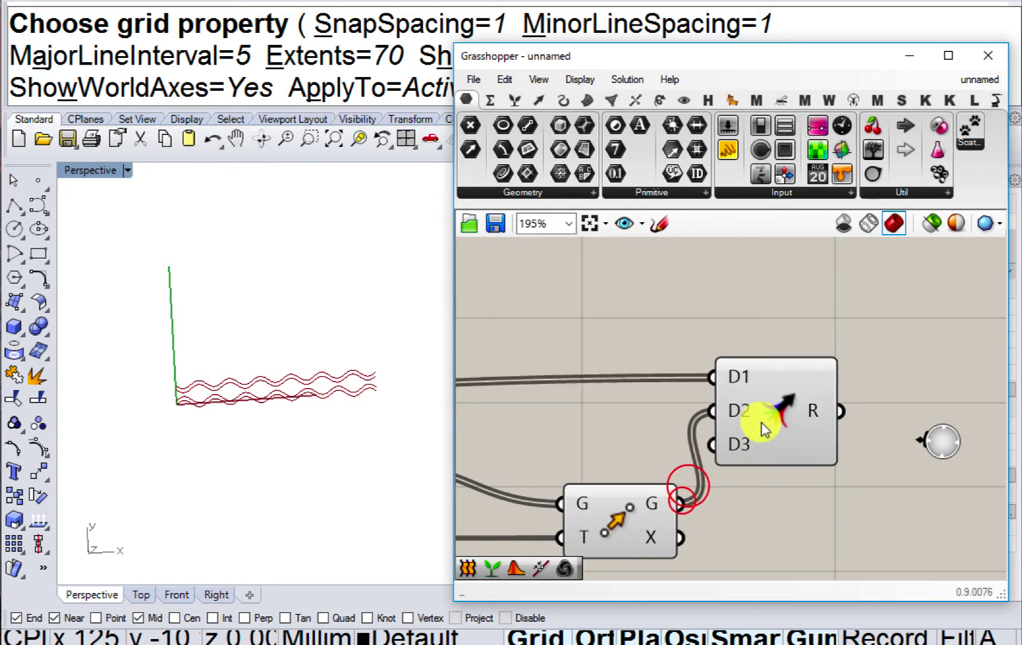
pyautogui.click(763, 422)
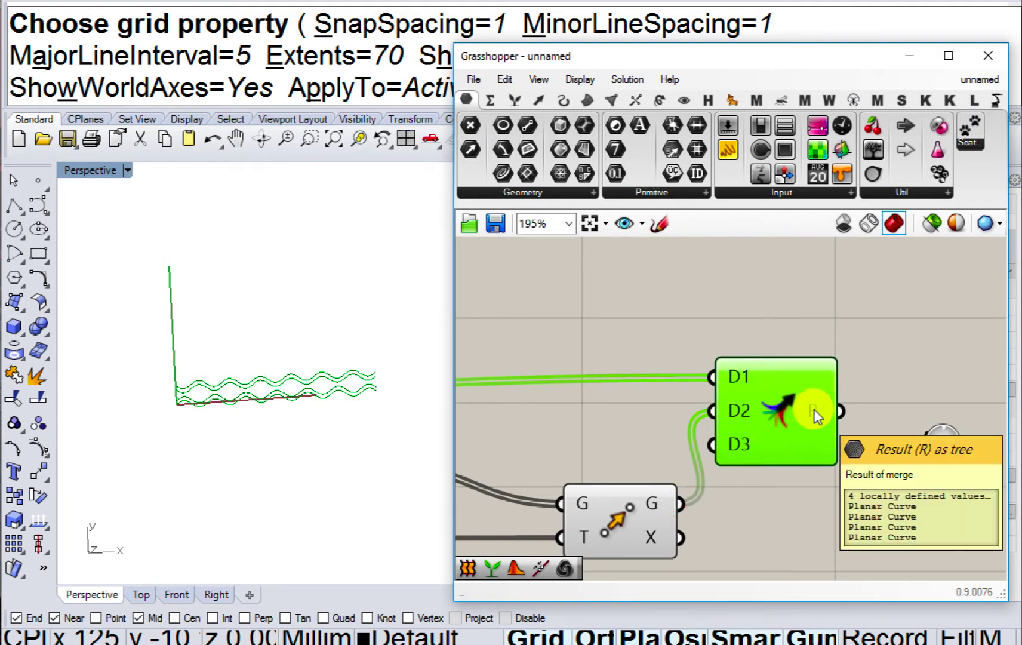
pyautogui.moveTo(814, 409); pyautogui.dragTo(713, 386, button='right')
pyautogui.moveTo(713, 386)
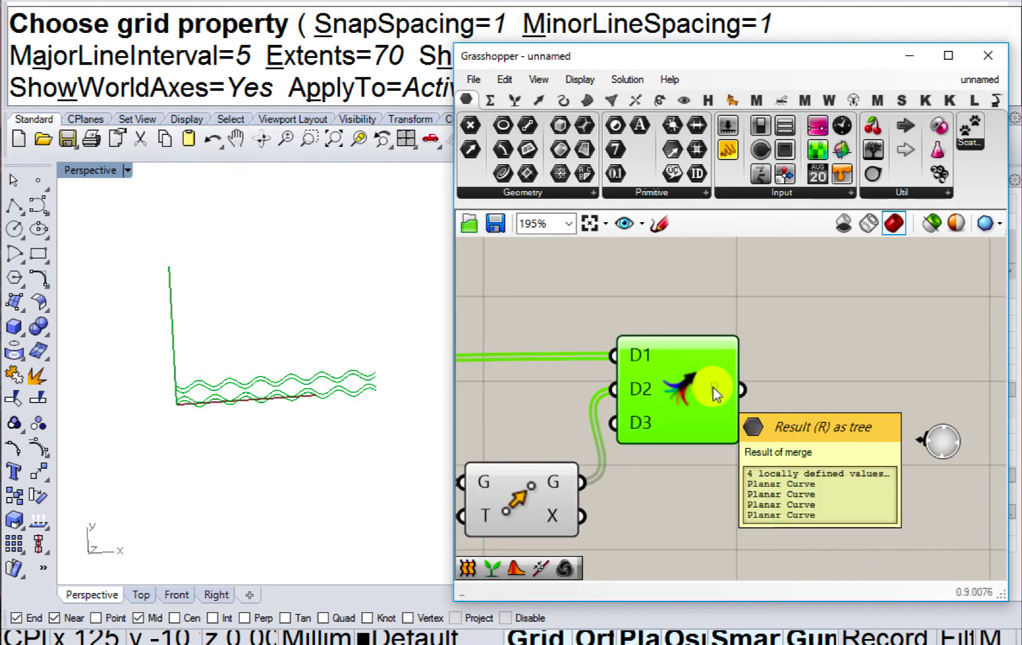
# Add a Bounding Box after the new Merge, connect Merge's R output to its C input and switch it to Union Box.
pyautogui.scroll(-3, 713, 386)
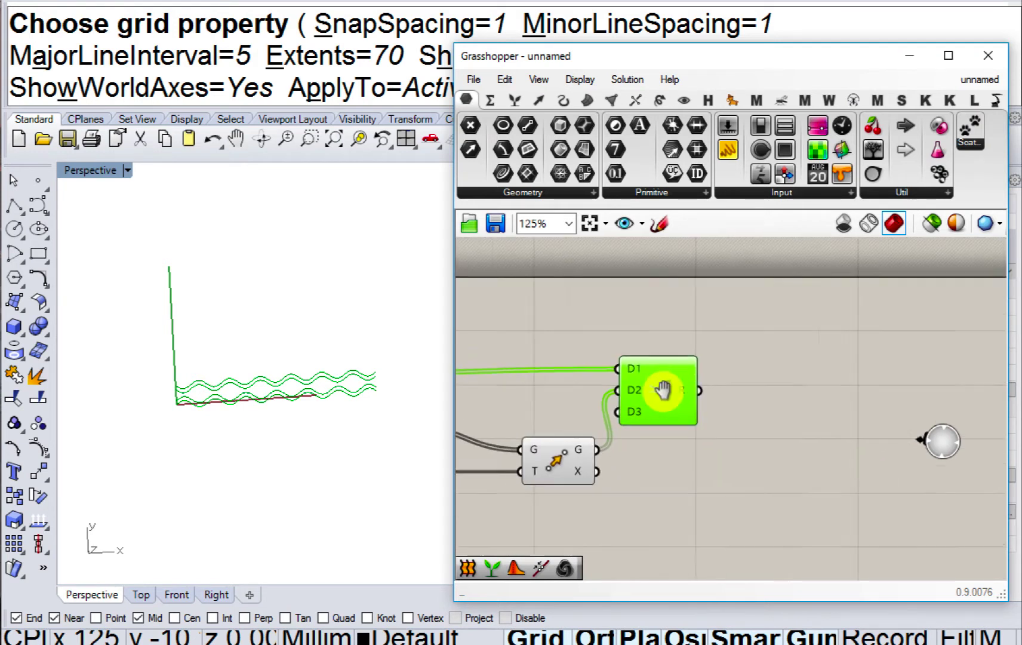
pyautogui.doubleClick(734, 447)
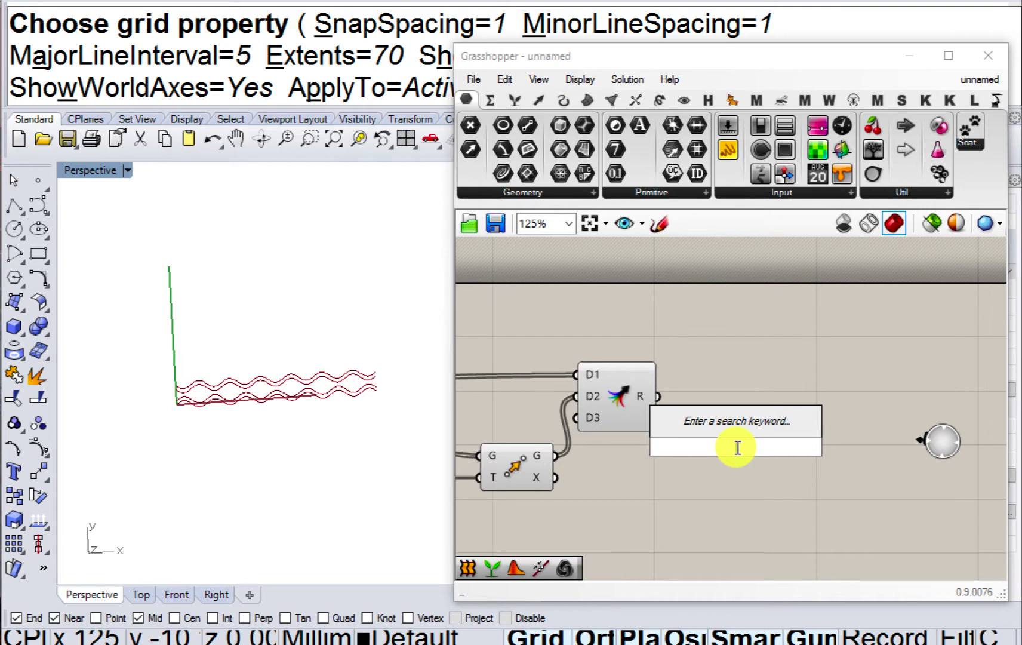
pyautogui.write('b')
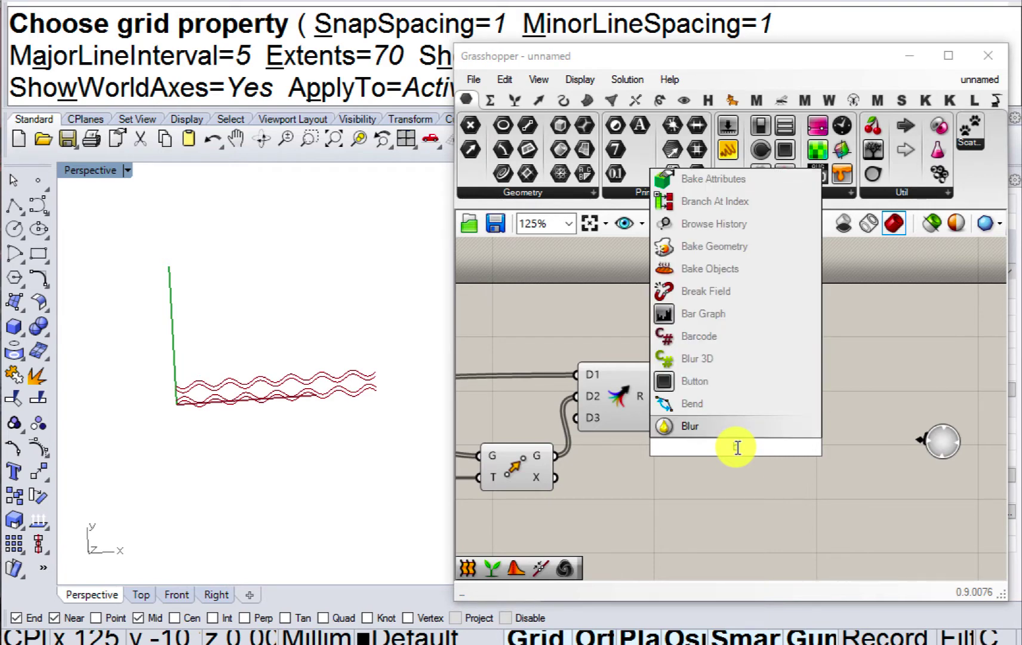
pyautogui.write('ounding')
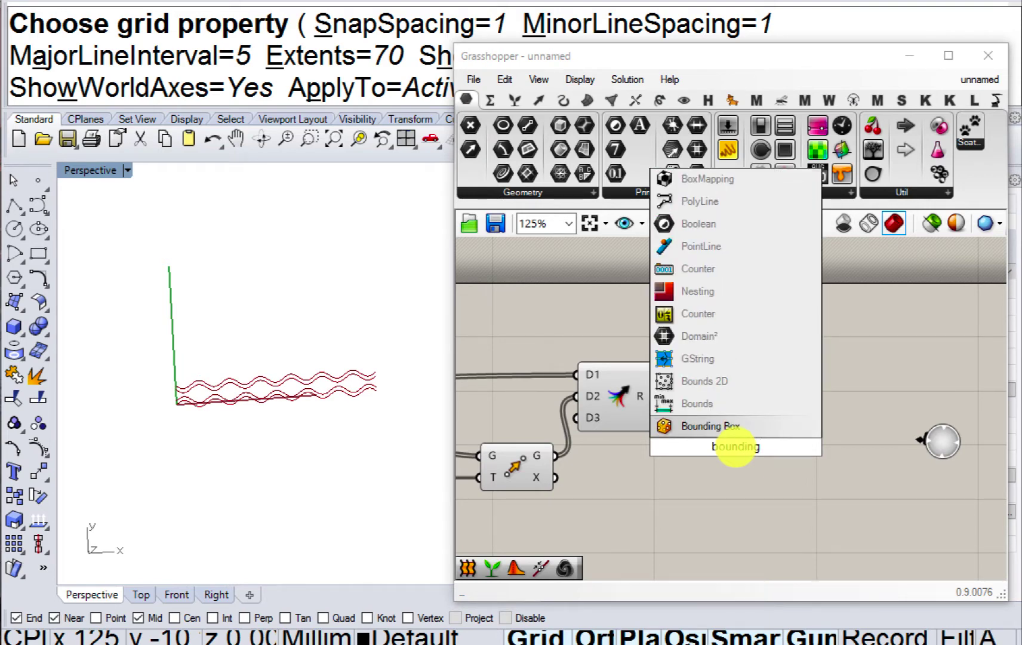
pyautogui.click(737, 427)
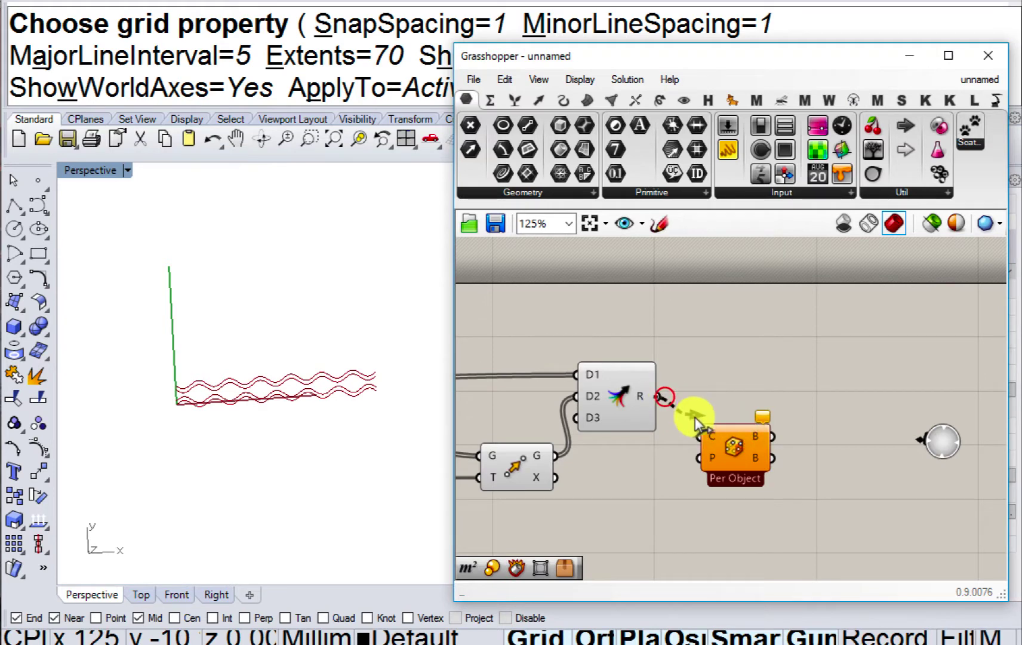
pyautogui.moveTo(695, 417); pyautogui.dragTo(703, 434)
pyautogui.rightClick(733, 443)
pyautogui.click(774, 549)
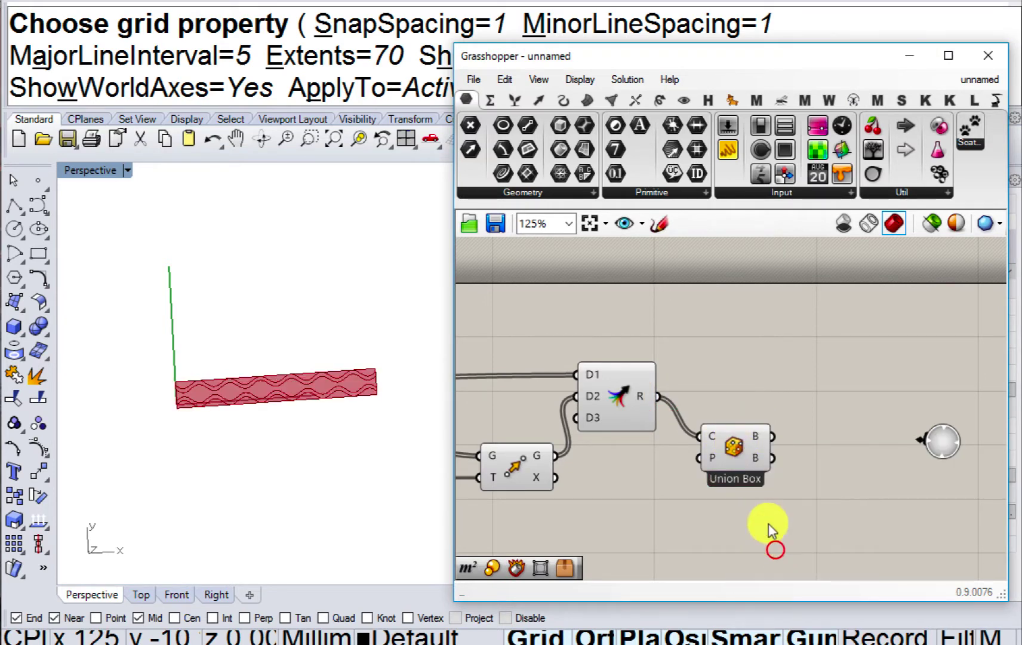
# Copy the existing Box Corners component and place the copy beside the new Bounding Box.
pyautogui.click(731, 450)
pyautogui.scroll(-2, 743, 450)
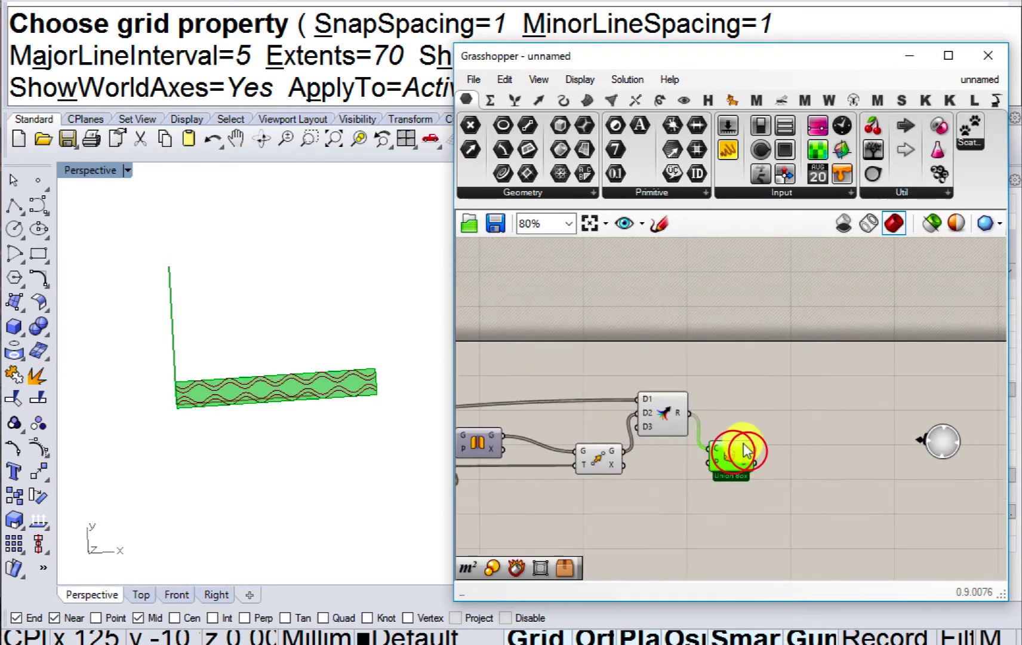
pyautogui.scroll(-3, 744, 452)
pyautogui.click(624, 448)
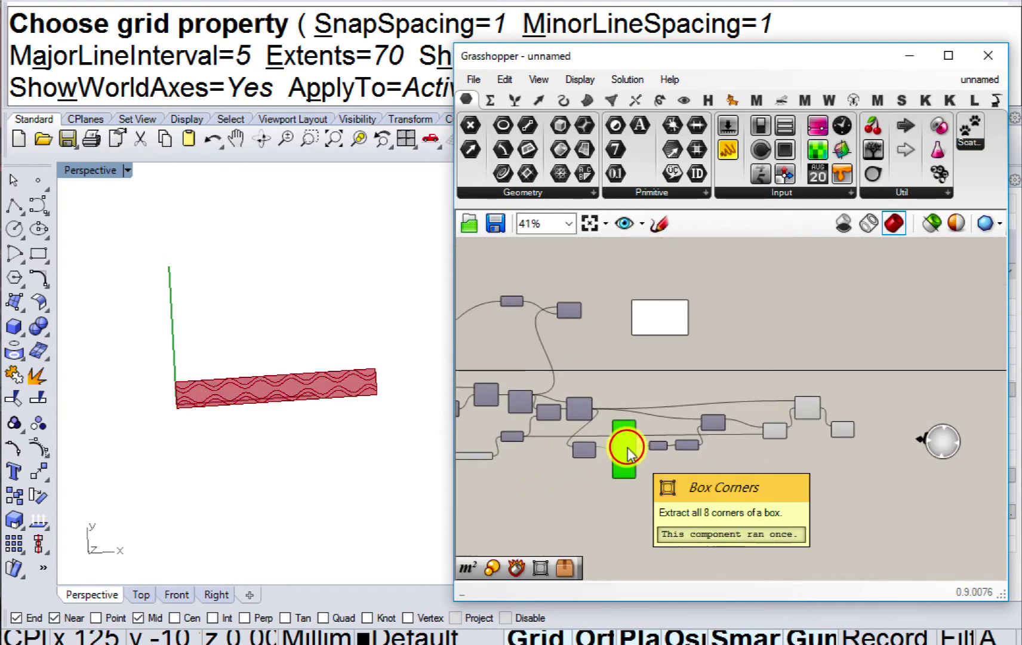
pyautogui.moveTo(788, 470); pyautogui.dragTo(680, 480, button='right')
pyautogui.scroll(8, 681, 481)
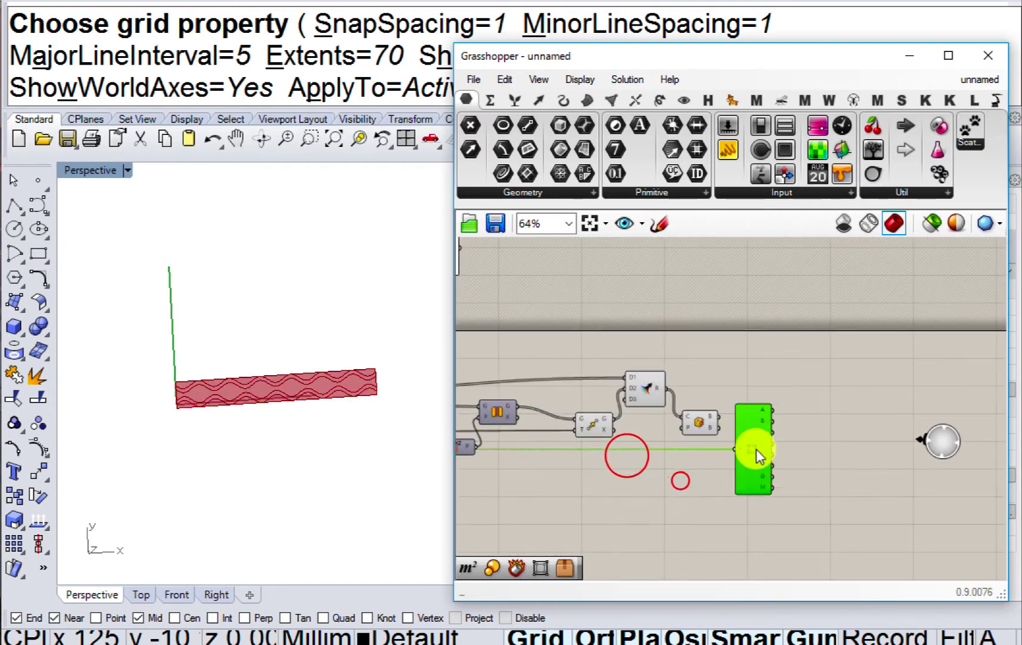
# Connect the new Bounding Box's first B output to the copied Box Corners' B input and nudge the copy into place.
pyautogui.moveTo(686, 441); pyautogui.dragTo(687, 443)
pyautogui.moveTo(852, 459); pyautogui.dragTo(769, 385)
pyautogui.scroll(-1, 770, 385)
pyautogui.moveTo(727, 418); pyautogui.dragTo(686, 437, button='right')
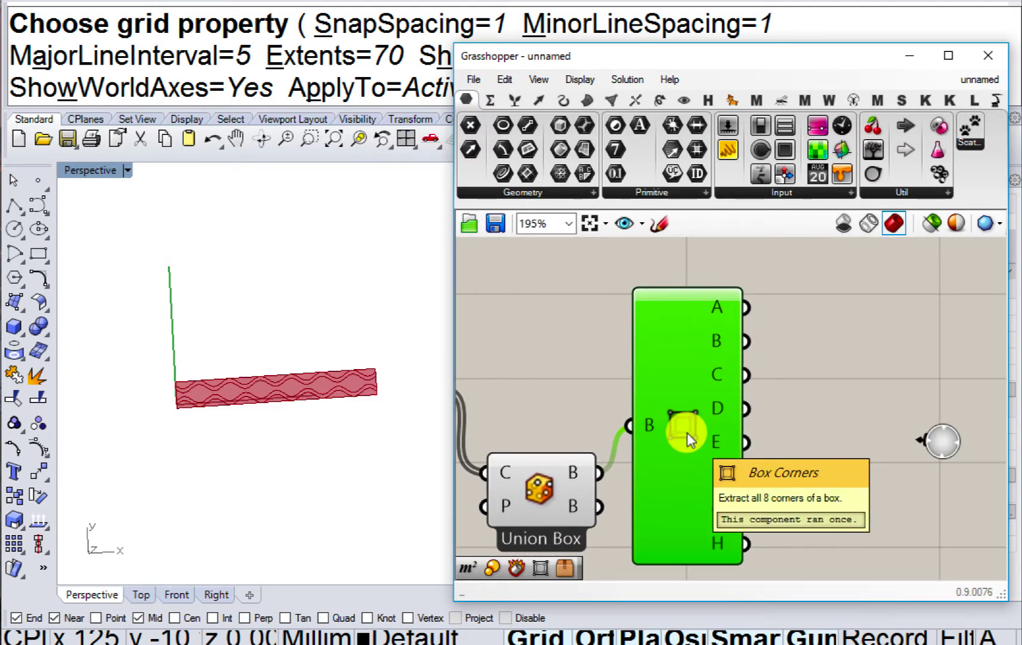
pyautogui.moveTo(692, 447); pyautogui.dragTo(681, 419)
pyautogui.scroll(-2, 682, 419)
pyautogui.moveTo(678, 425); pyautogui.dragTo(668, 469, button='right')
pyautogui.scroll(1, 668, 466)
pyautogui.click(777, 455)
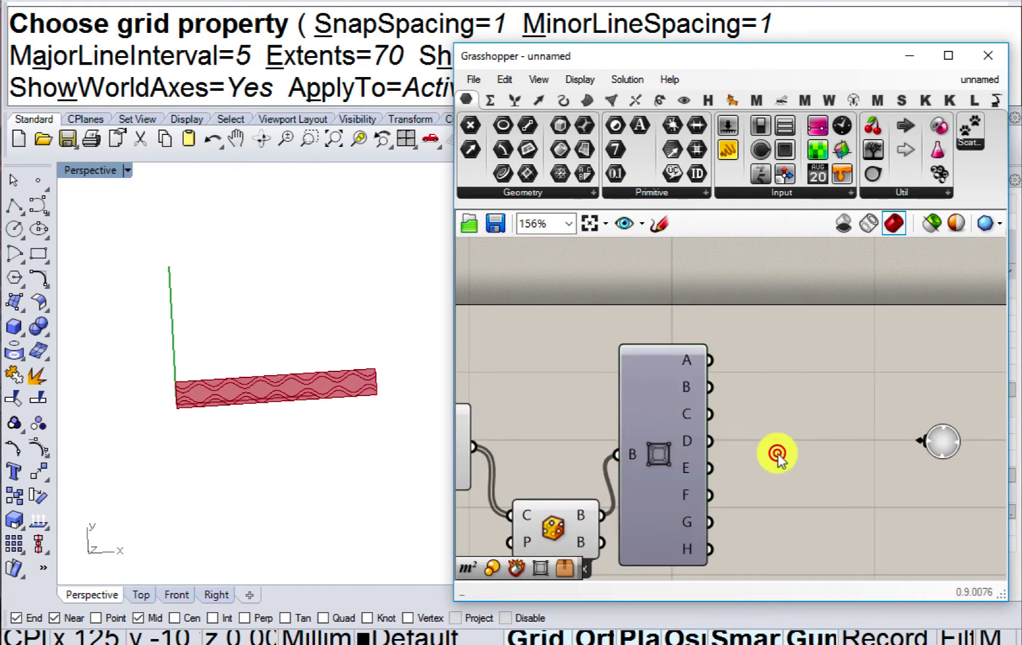
# Add a Distance component beside the copied Box Corners and connect corner A to its A input and corner D to its B input.
pyautogui.doubleClick(777, 455)
pyautogui.write('dista')
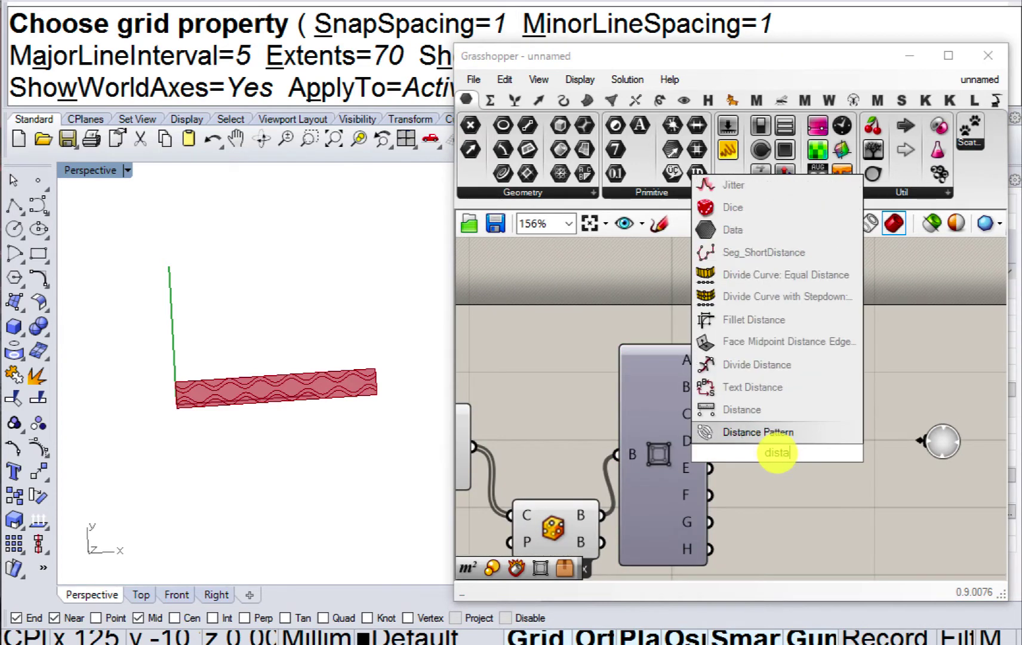
pyautogui.click(715, 409)
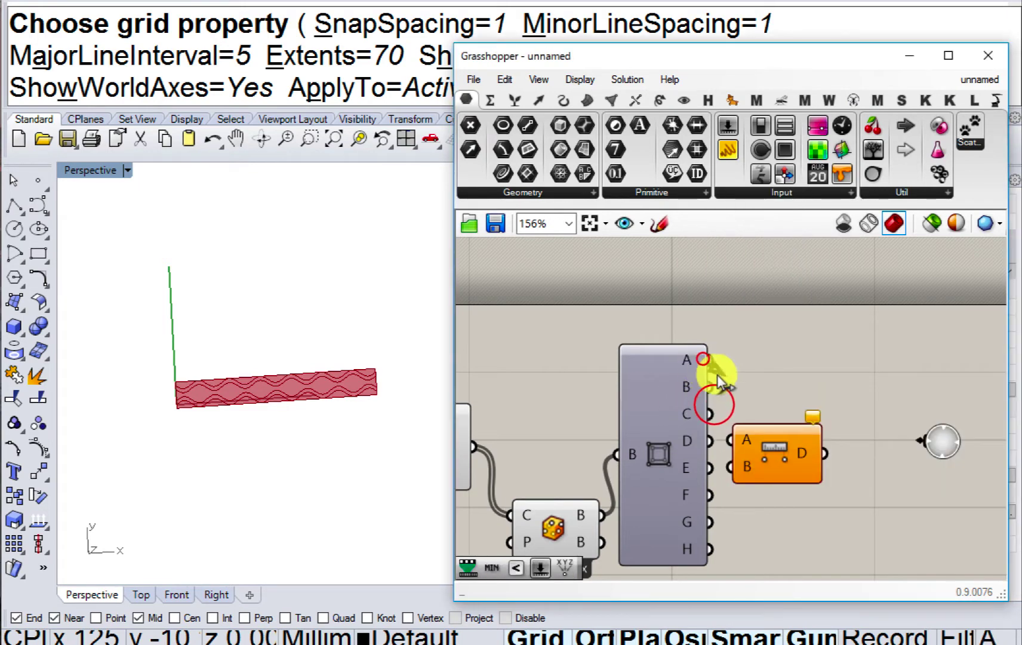
pyautogui.moveTo(716, 374); pyautogui.dragTo(771, 452)
pyautogui.moveTo(709, 441); pyautogui.dragTo(770, 421)
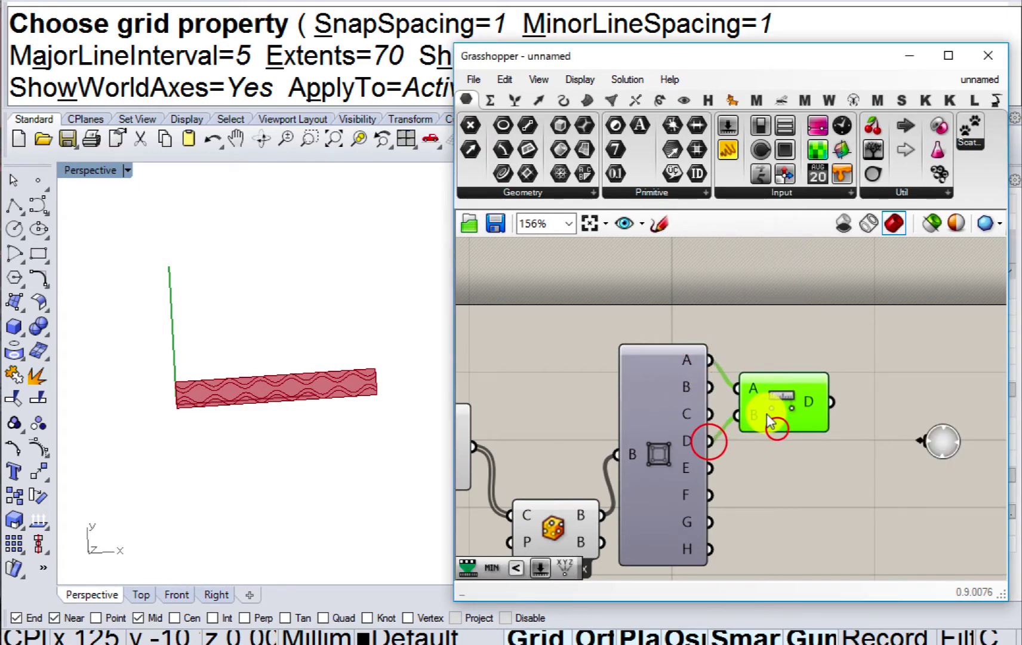
# Add an Addition component after Distance and connect Distance's D output to its A input.
pyautogui.scroll(-1, 770, 421)
pyautogui.doubleClick(807, 447)
pyautogui.write('add')
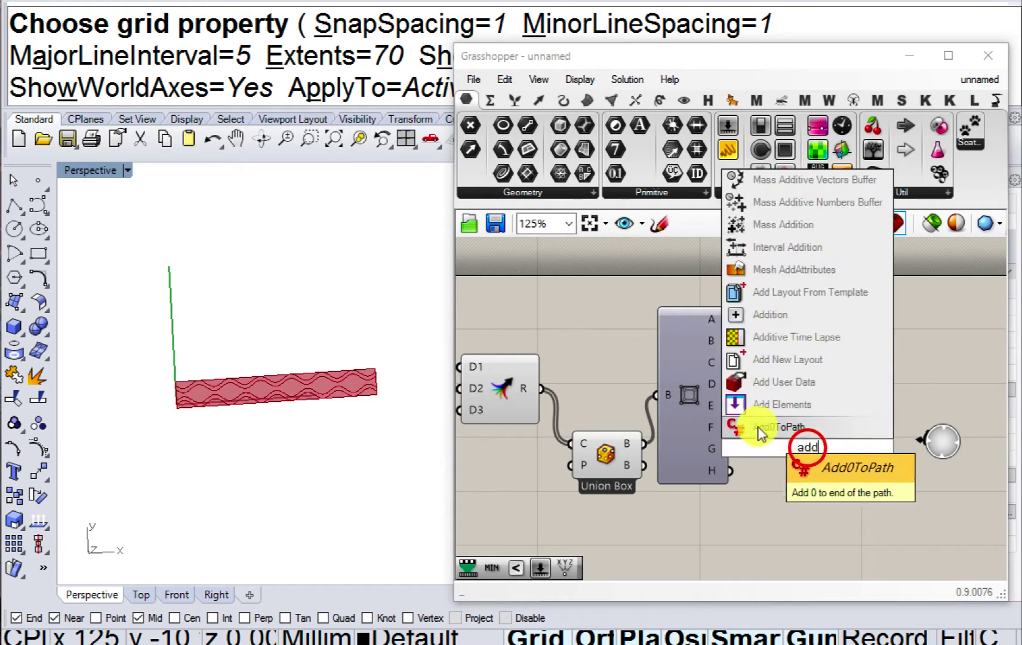
pyautogui.click(746, 314)
pyautogui.moveTo(795, 457); pyautogui.dragTo(852, 371)
# Move the Factor slider that feeds Unit Y lower, add a Number parameter beside it and connect the slider to the parameter.
pyautogui.moveTo(676, 433); pyautogui.dragTo(847, 398, button='right')
pyautogui.scroll(-2, 793, 404)
pyautogui.moveTo(622, 426); pyautogui.dragTo(792, 392, button='right')
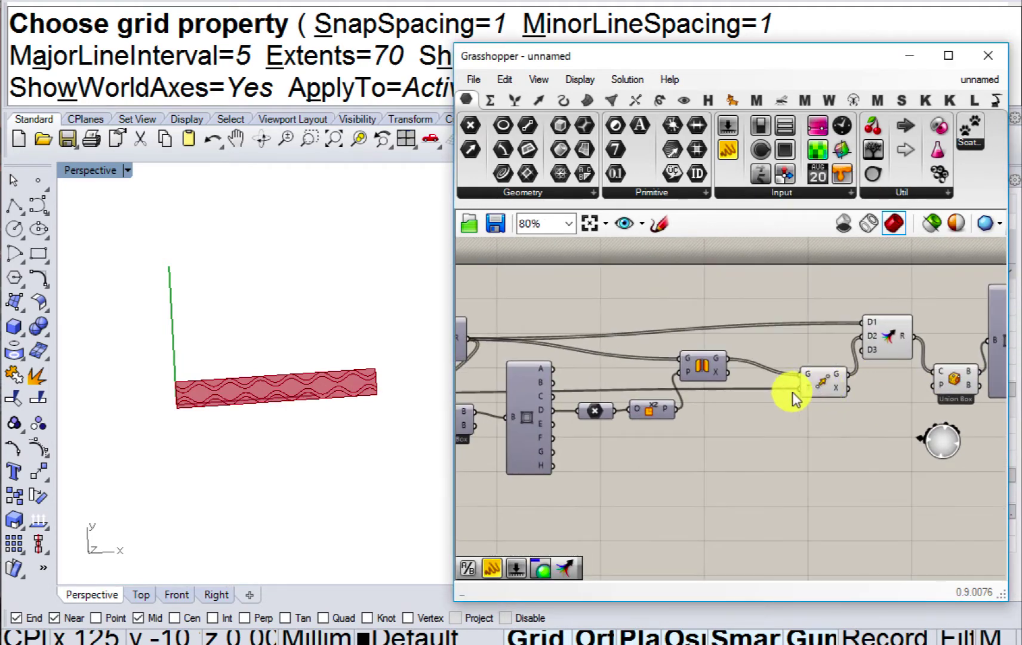
pyautogui.scroll(-2, 654, 418)
pyautogui.click(570, 401)
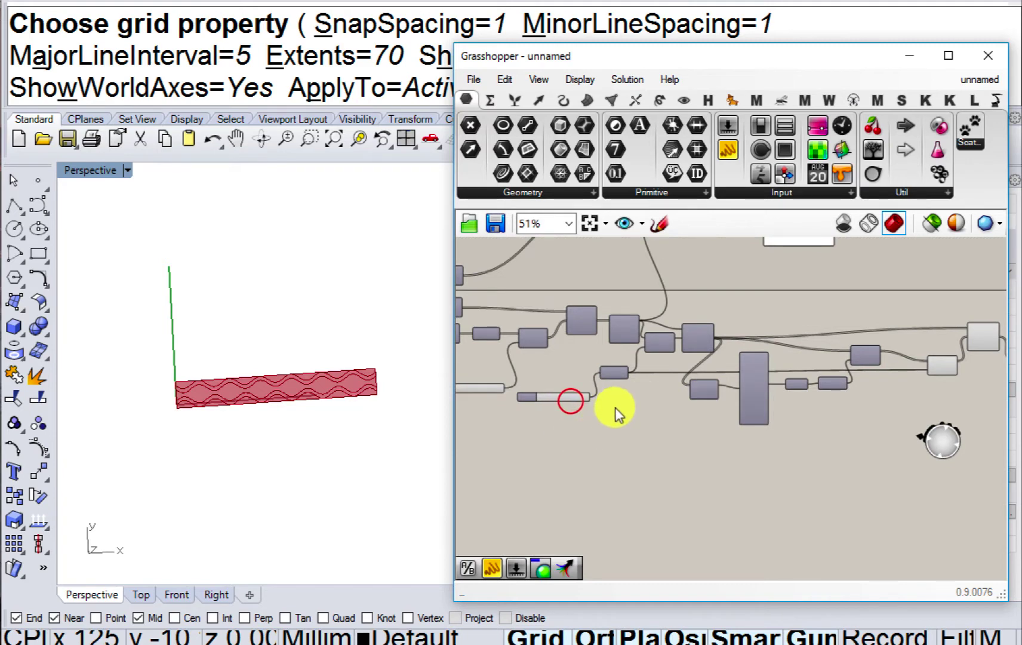
pyautogui.scroll(2, 565, 400)
pyautogui.moveTo(567, 394); pyautogui.dragTo(561, 443)
pyautogui.doubleClick(628, 461)
pyautogui.write('num')
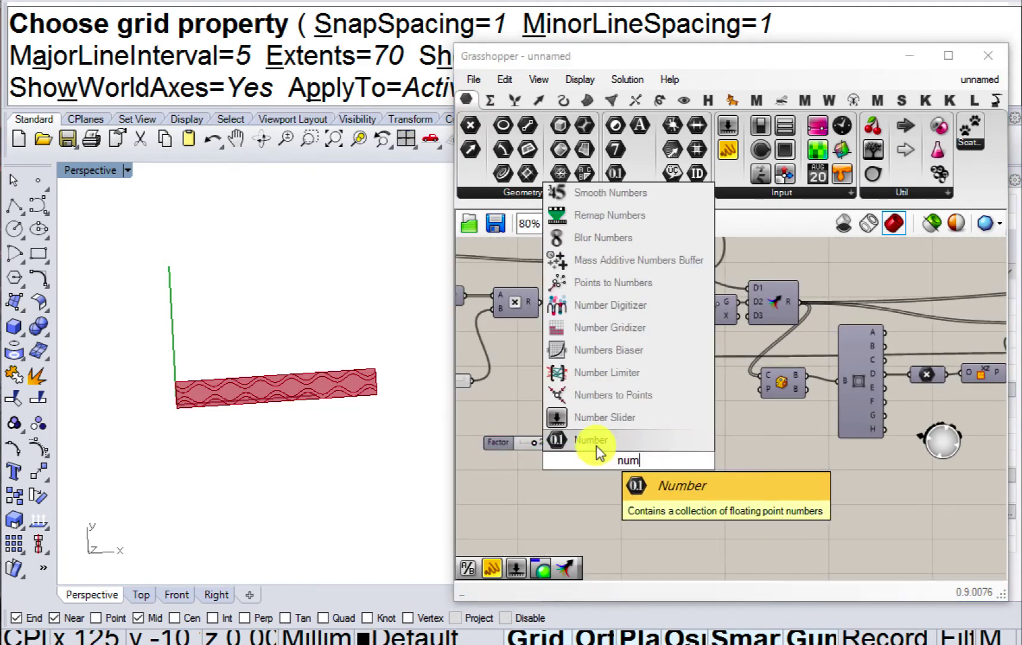
pyautogui.click(598, 449)
pyautogui.scroll(2, 596, 444)
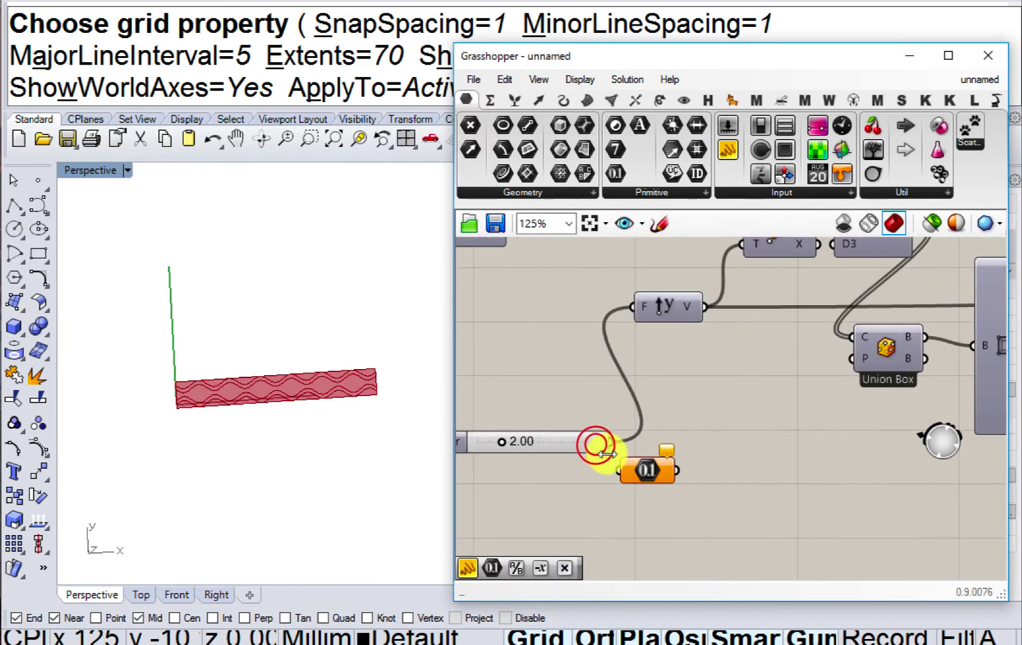
pyautogui.moveTo(601, 442); pyautogui.dragTo(619, 468)
# Move the Number parameter below the Addition component and connect its output to Addition's B input.
pyautogui.moveTo(619, 466); pyautogui.dragTo(505, 431, button='right')
pyautogui.click(521, 432)
pyautogui.scroll(-5, 521, 433)
pyautogui.moveTo(522, 432); pyautogui.dragTo(761, 414)
pyautogui.moveTo(710, 423); pyautogui.dragTo(457, 466, button='right')
pyautogui.scroll(1, 491, 457)
pyautogui.moveTo(493, 456); pyautogui.dragTo(745, 337)
pyautogui.scroll(2, 693, 451)
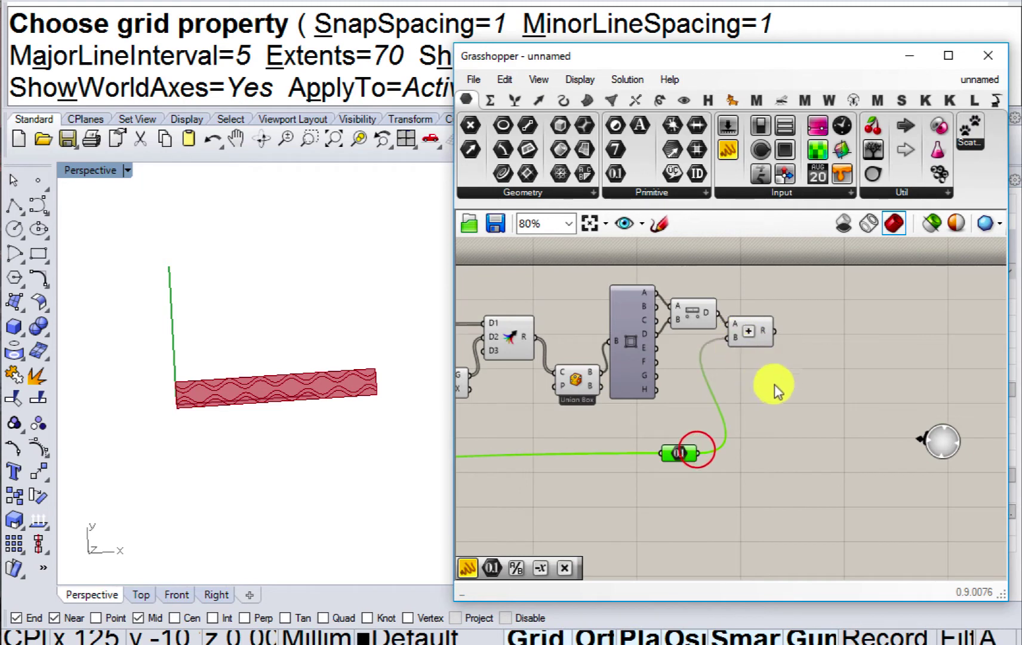
# Add a Series component after Addition and connect Addition's R output to its N input.
pyautogui.doubleClick(772, 384)
pyautogui.write('ser')
pyautogui.press('Return')
pyautogui.moveTo(747, 374); pyautogui.dragTo(731, 437, button='right')
pyautogui.moveTo(758, 444); pyautogui.dragTo(806, 397)
pyautogui.scroll(2, 779, 391)
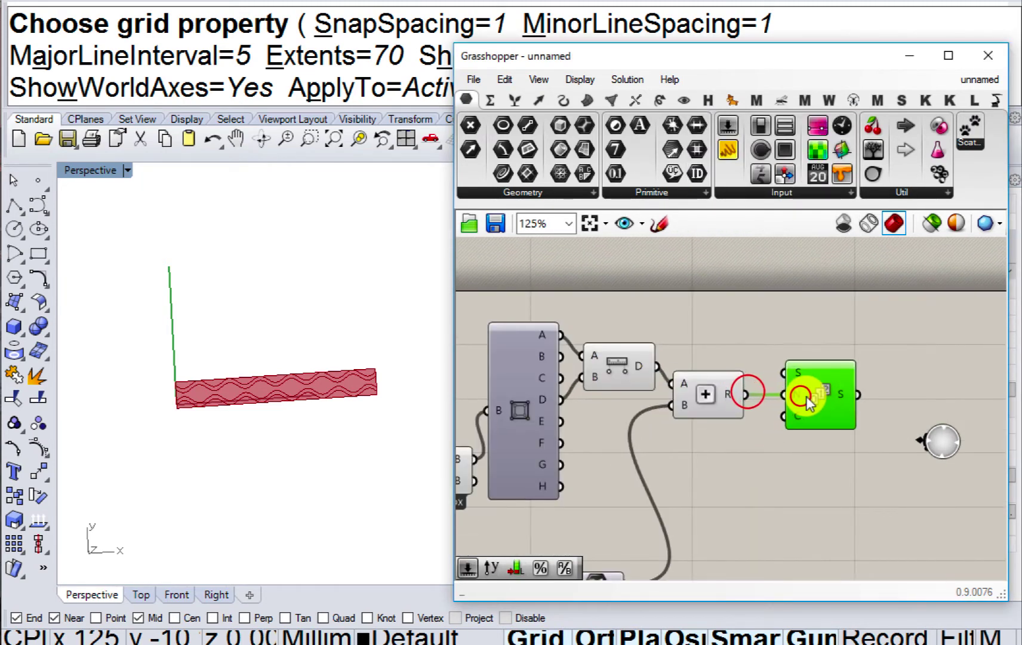
# Add a number slider set to 6, connect it to Series' C input and place it above the Addition component.
pyautogui.doubleClick(760, 486)
pyautogui.write('10')
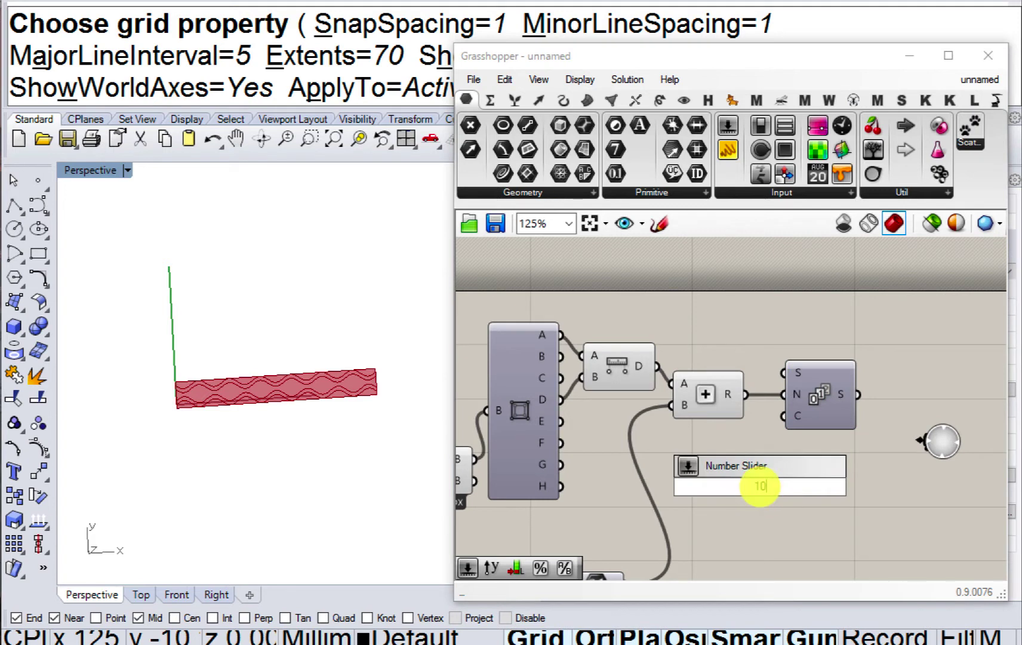
pyautogui.press('BackSpace')
pyautogui.press('BackSpace')
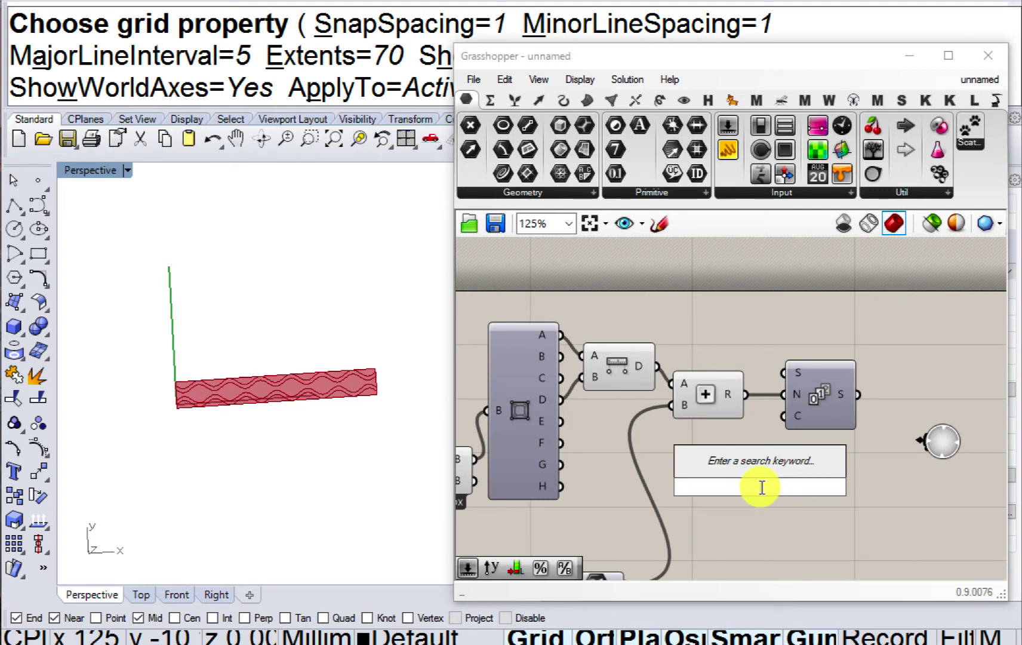
pyautogui.write('6')
pyautogui.press('Return')
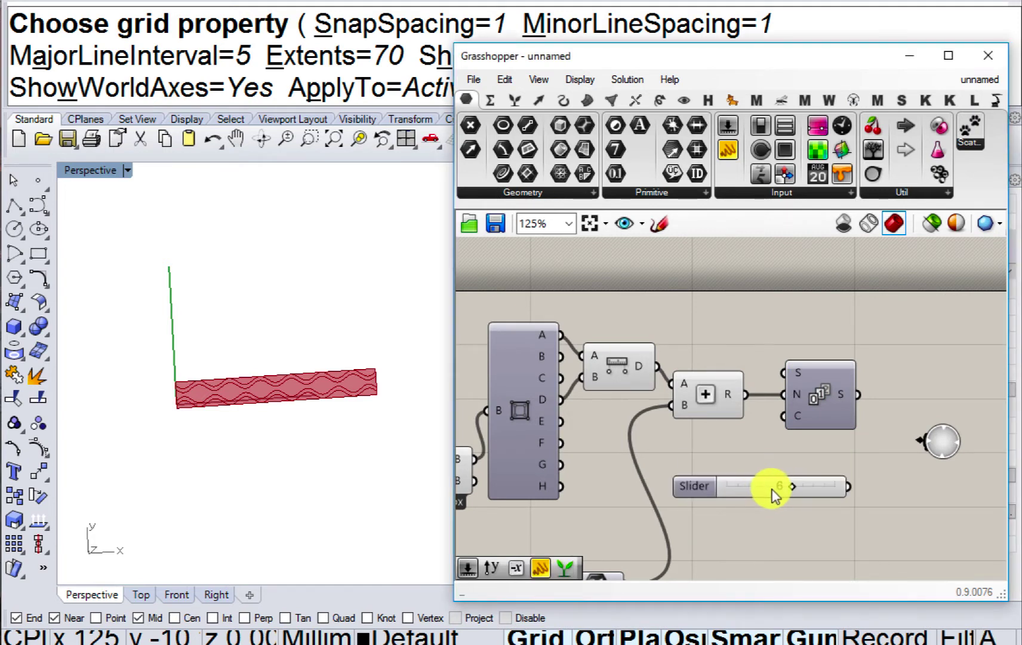
pyautogui.moveTo(812, 485); pyautogui.dragTo(782, 418)
pyautogui.moveTo(741, 437); pyautogui.dragTo(786, 446, button='right')
# Turn off the preview of the final Union Box, Box Corners, Distance and Addition components.
pyautogui.moveTo(775, 493); pyautogui.dragTo(479, 358)
pyautogui.middleClick(547, 378)
pyautogui.click(593, 324)
pyautogui.moveTo(567, 414); pyautogui.dragTo(668, 364, button='right')
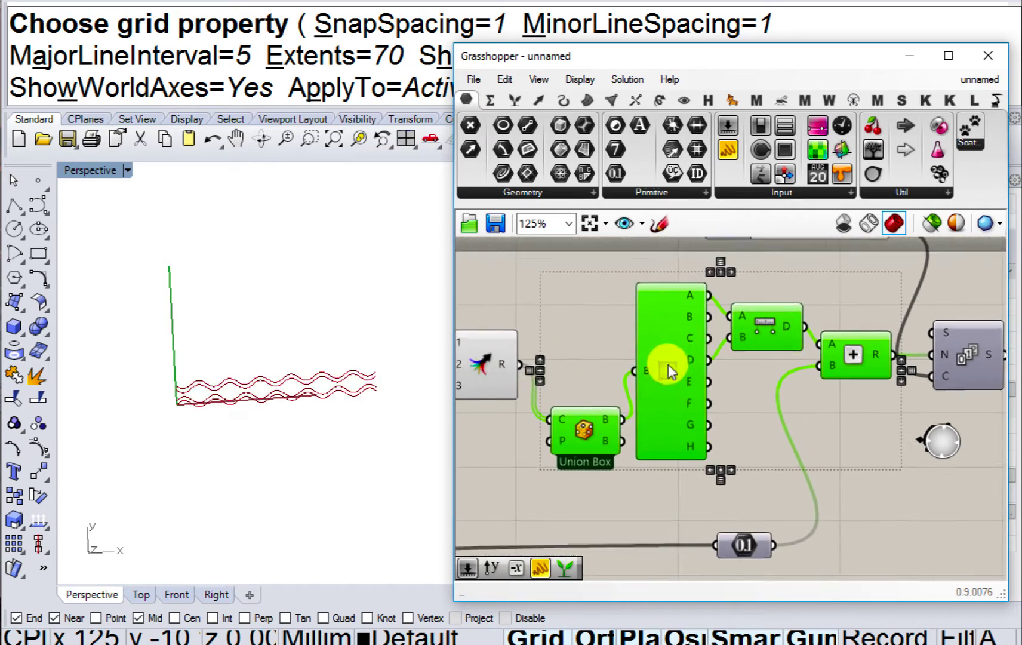
pyautogui.scroll(-1, 665, 369)
pyautogui.click(578, 335)
# Add a Group component, connect the last Merge's R output to its O input and place it above the Merge.
pyautogui.moveTo(748, 360); pyautogui.dragTo(681, 411, button='right')
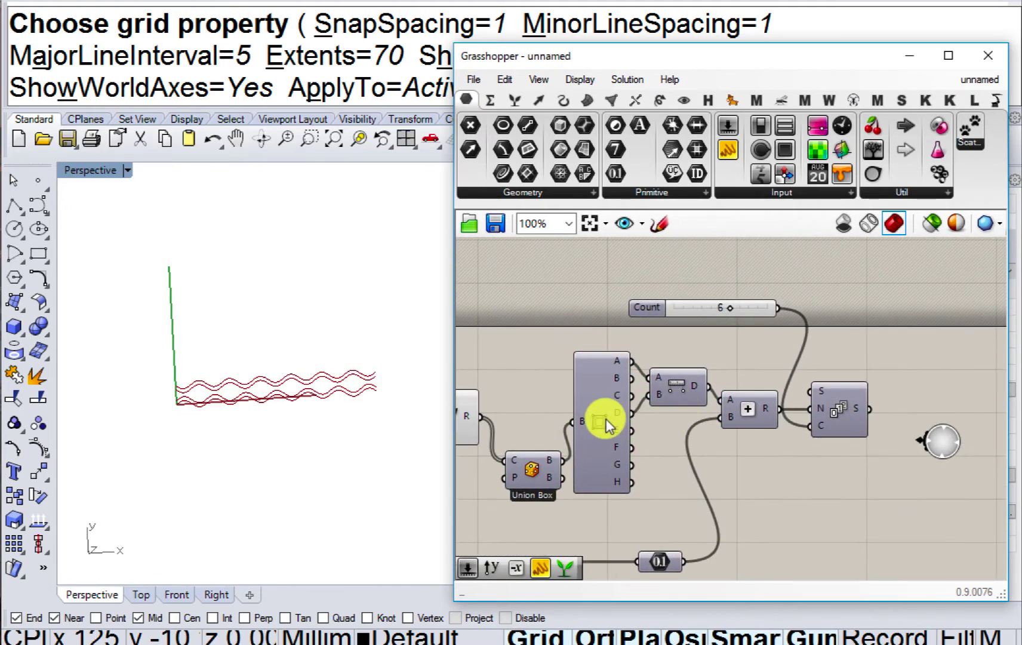
pyautogui.doubleClick(535, 370)
pyautogui.write('gr')
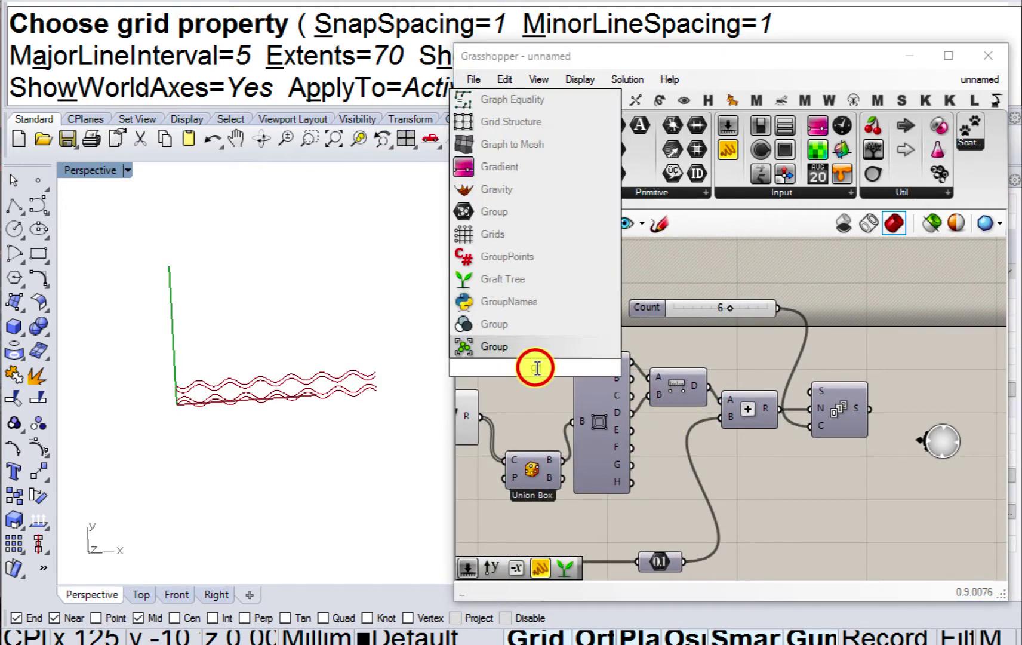
pyautogui.click(499, 347)
pyautogui.moveTo(482, 416); pyautogui.dragTo(507, 367)
pyautogui.moveTo(526, 372); pyautogui.dragTo(528, 424, button='right')
pyautogui.moveTo(529, 423); pyautogui.dragTo(536, 304)
# Add a Move component and place it up beyond the Series component.
pyautogui.moveTo(662, 336); pyautogui.dragTo(548, 384, button='right')
pyautogui.doubleClick(702, 388)
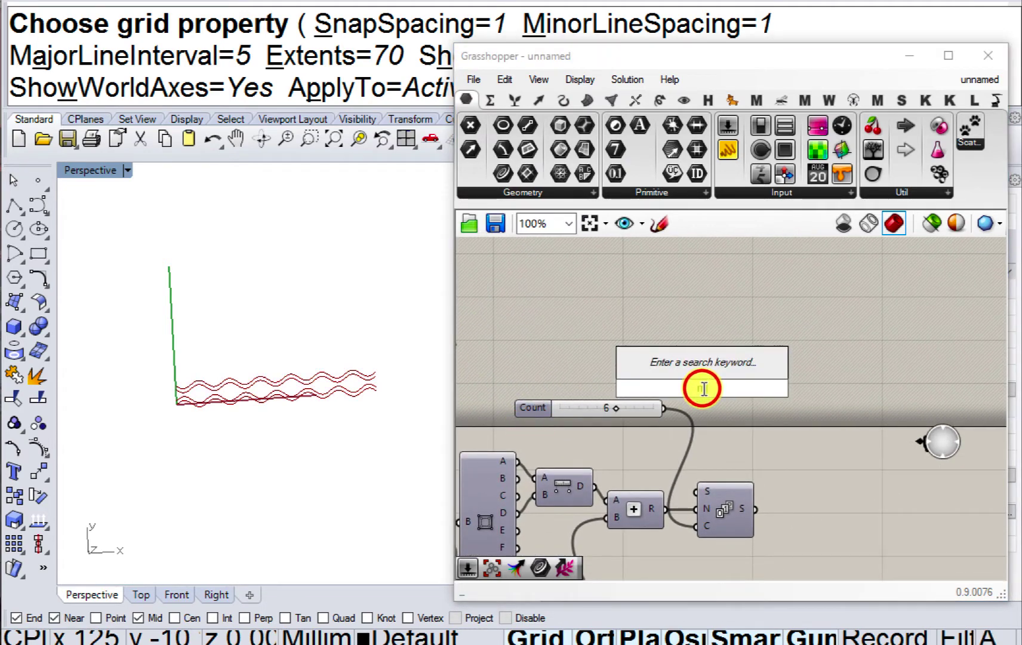
pyautogui.write('move')
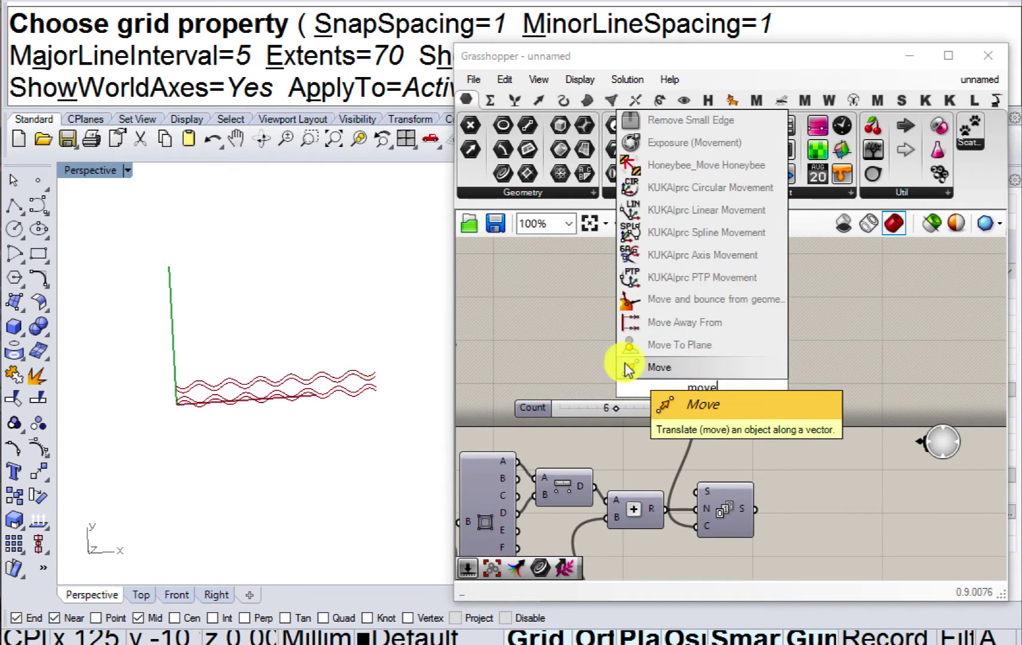
pyautogui.click(645, 361)
pyautogui.moveTo(689, 383); pyautogui.dragTo(815, 381)
# Add a Unit Y vector, connect Series' S output to its F input and its V output to the new Move's T input.
pyautogui.doubleClick(769, 429)
pyautogui.write('y')
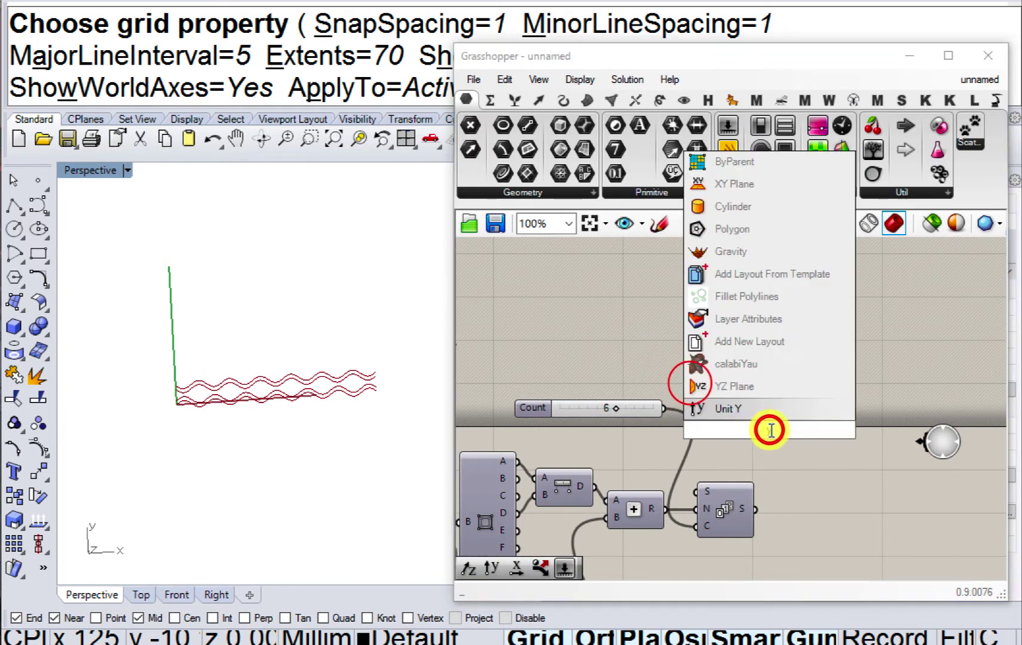
pyautogui.click(748, 413)
pyautogui.moveTo(755, 508)
pyautogui.mouseDown()
pyautogui.moveTo(730, 446)
pyautogui.moveTo(800, 426)
pyautogui.mouseUp()
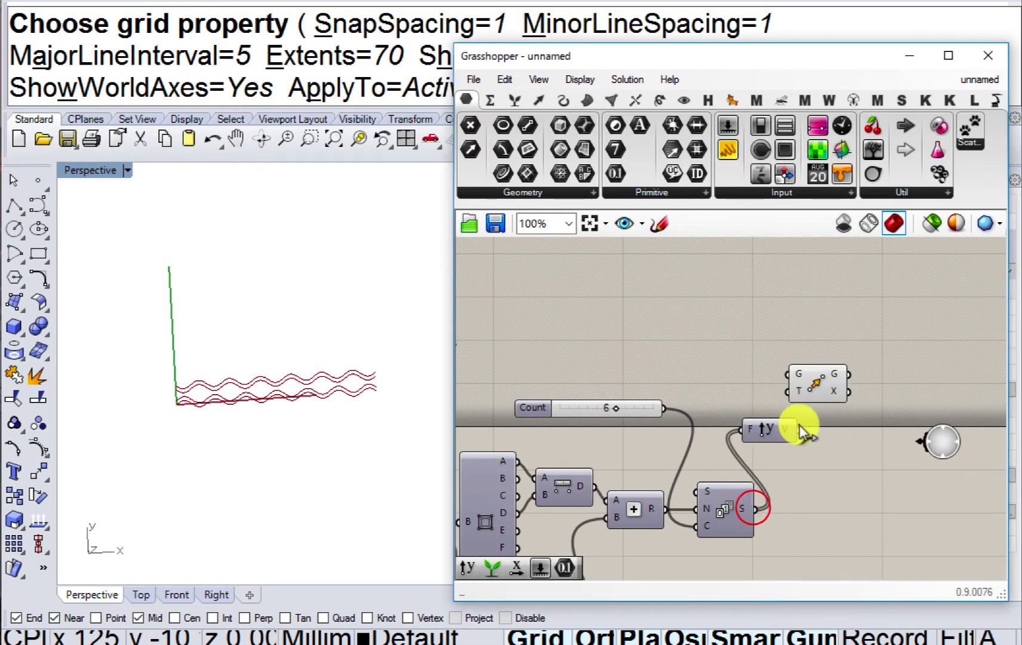
pyautogui.click(817, 389)
# Connect Group's G output to the new Move's G input and inspect the repeated wave rows in the viewport.
pyautogui.scroll(-3, 817, 388)
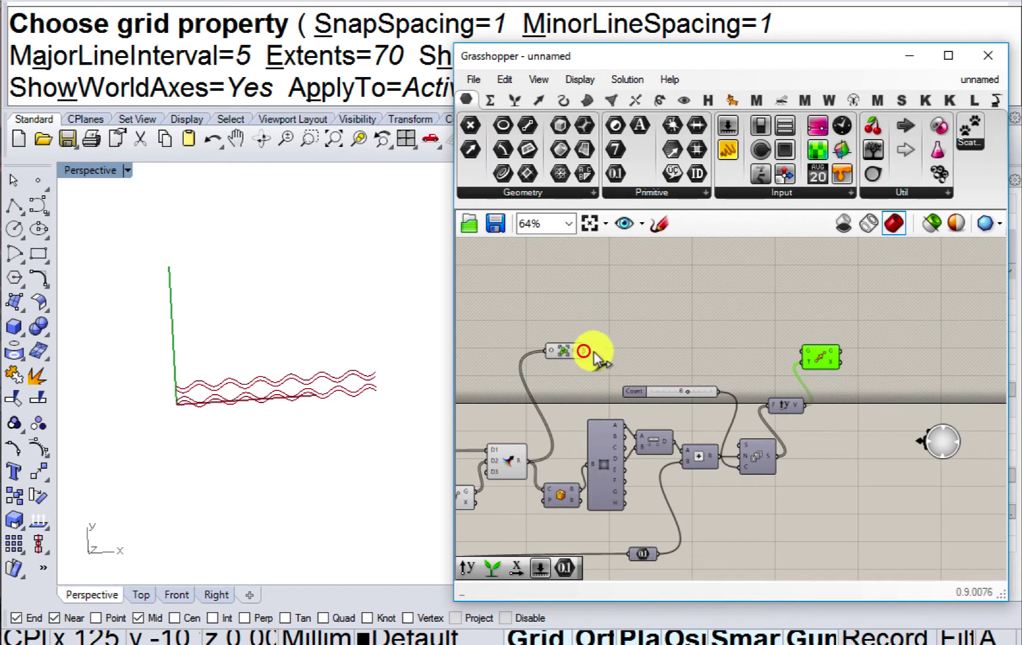
pyautogui.moveTo(583, 350); pyautogui.dragTo(806, 354)
pyautogui.click(679, 319)
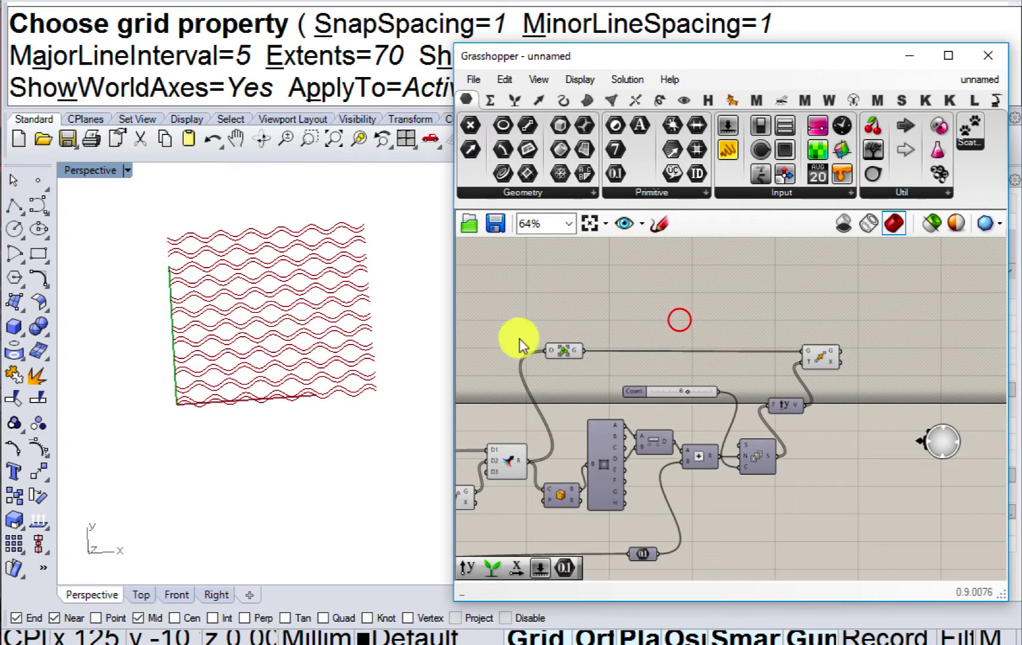
pyautogui.moveTo(348, 356); pyautogui.dragTo(350, 383, button='right')
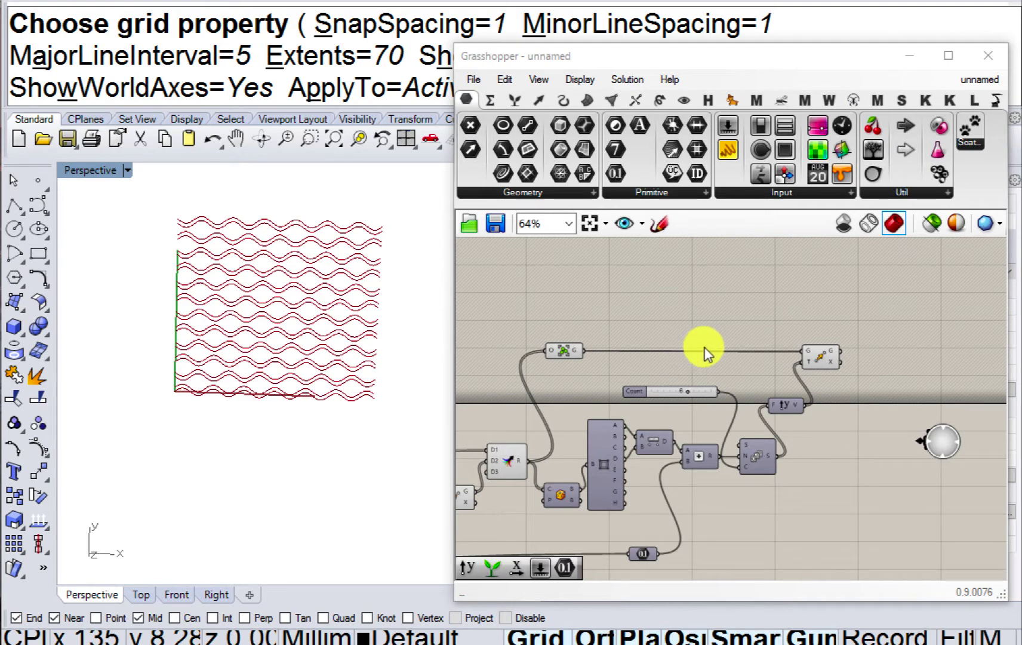
# Turn off the preview of the last Merge, its Group and the Move that feeds the Merge.
pyautogui.scroll(1, 834, 351)
pyautogui.scroll(-1, 736, 351)
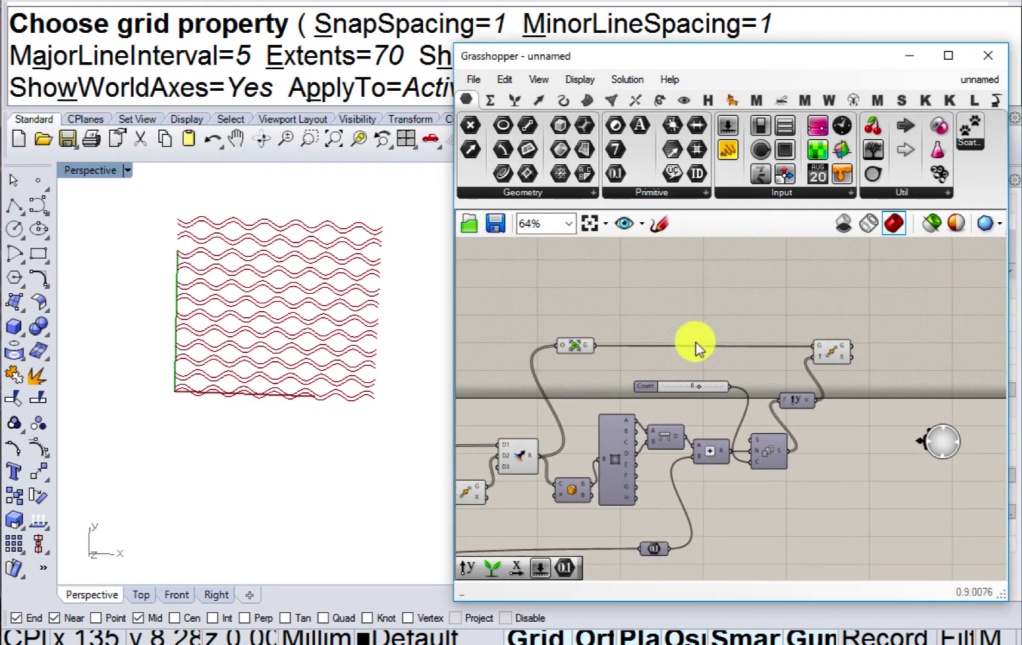
pyautogui.moveTo(622, 299); pyautogui.dragTo(502, 494)
pyautogui.moveTo(546, 466); pyautogui.dragTo(714, 372, button='right')
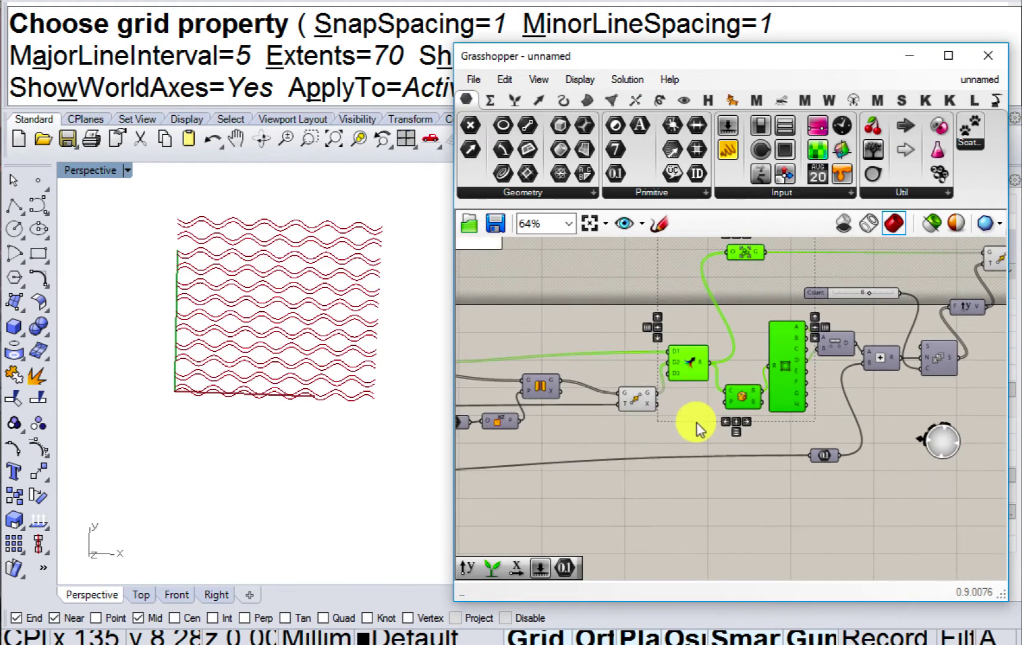
pyautogui.scroll(-2, 697, 424)
pyautogui.moveTo(731, 441); pyautogui.dragTo(633, 293)
pyautogui.moveTo(730, 315); pyautogui.dragTo(643, 333, button='right')
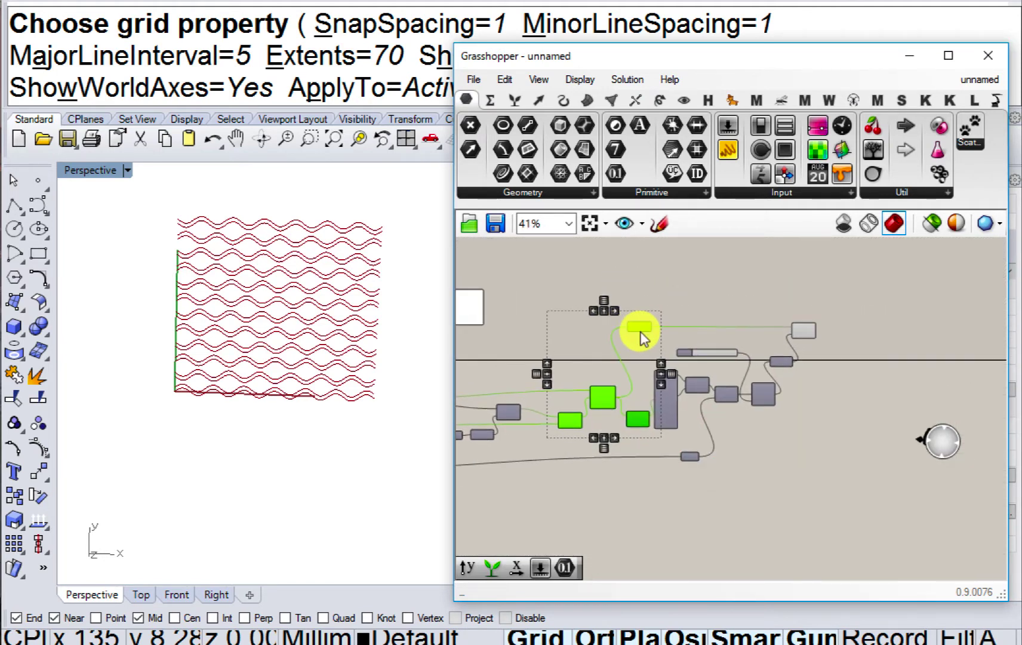
pyautogui.middleClick(643, 333)
pyautogui.click(697, 278)
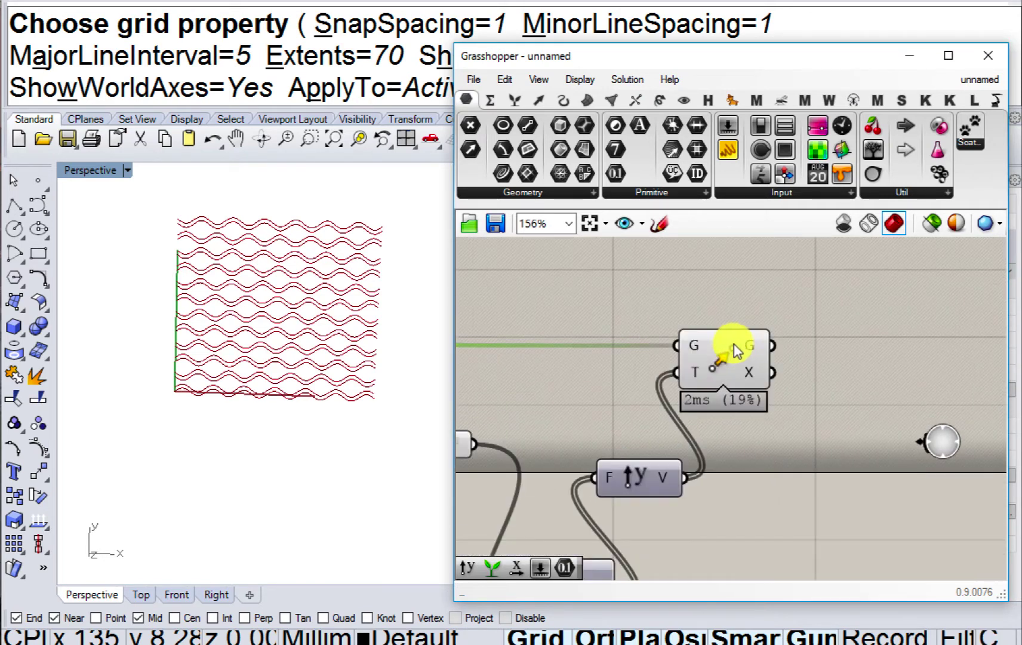
# Add another Group component after the final Move and connect Move's G output to its O input.
pyautogui.moveTo(749, 347); pyautogui.dragTo(678, 338, button='right')
pyautogui.doubleClick(741, 340)
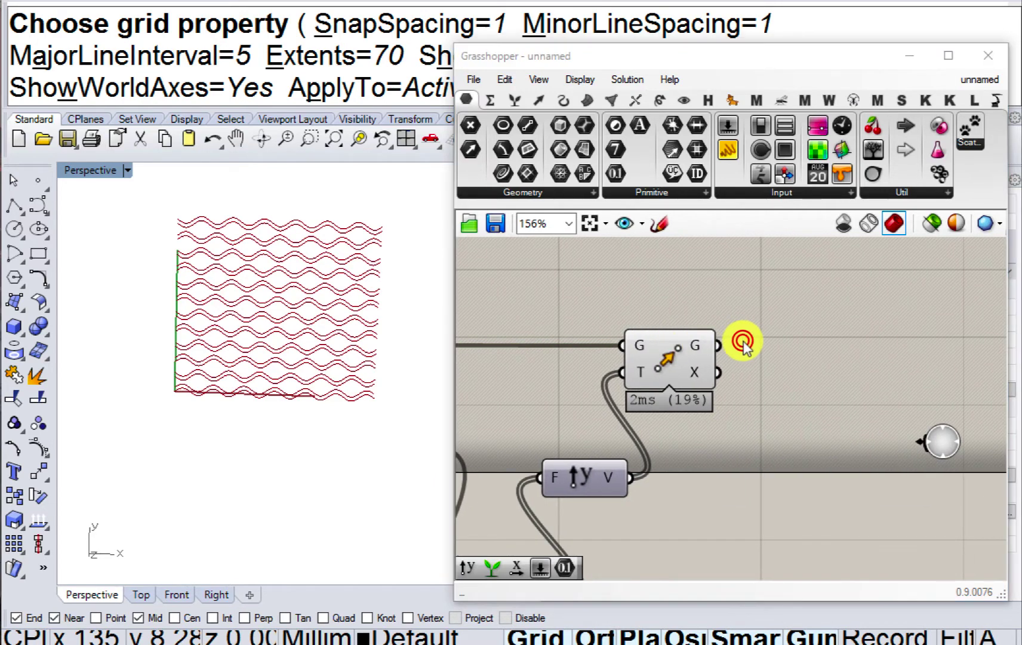
pyautogui.write('gr')
pyautogui.click(712, 323)
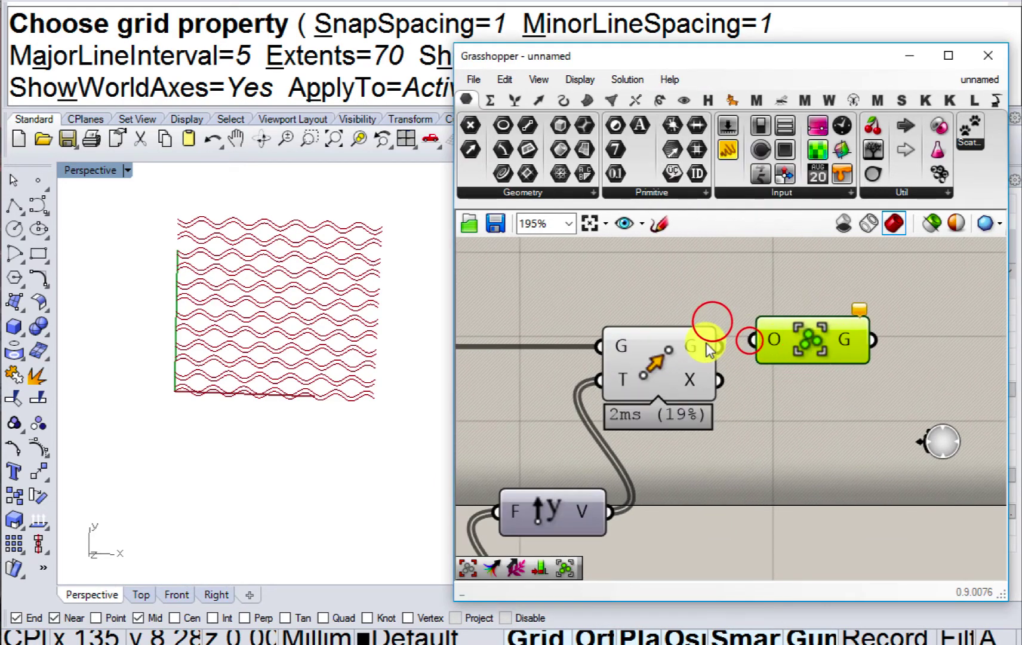
pyautogui.moveTo(716, 345); pyautogui.dragTo(770, 345)
pyautogui.scroll(2, 713, 346)
# Turn off the preview of the final Move component.
pyautogui.middleClick(631, 344)
pyautogui.click(698, 292)
pyautogui.moveTo(730, 332); pyautogui.dragTo(586, 288, button='right')
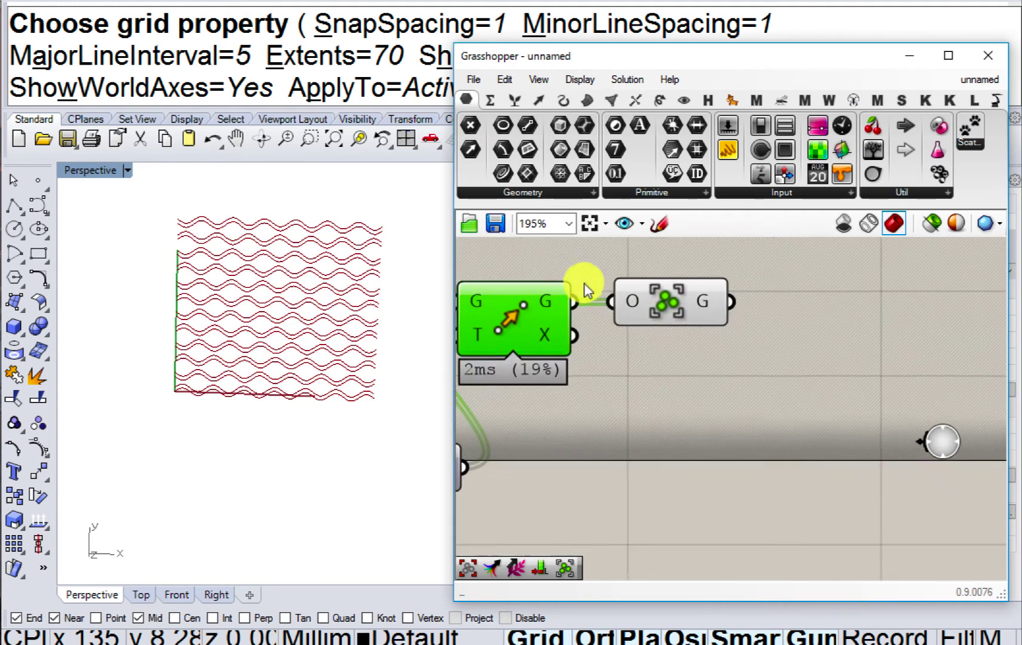
pyautogui.moveTo(771, 353); pyautogui.dragTo(639, 369, button='right')
pyautogui.doubleClick(721, 375)
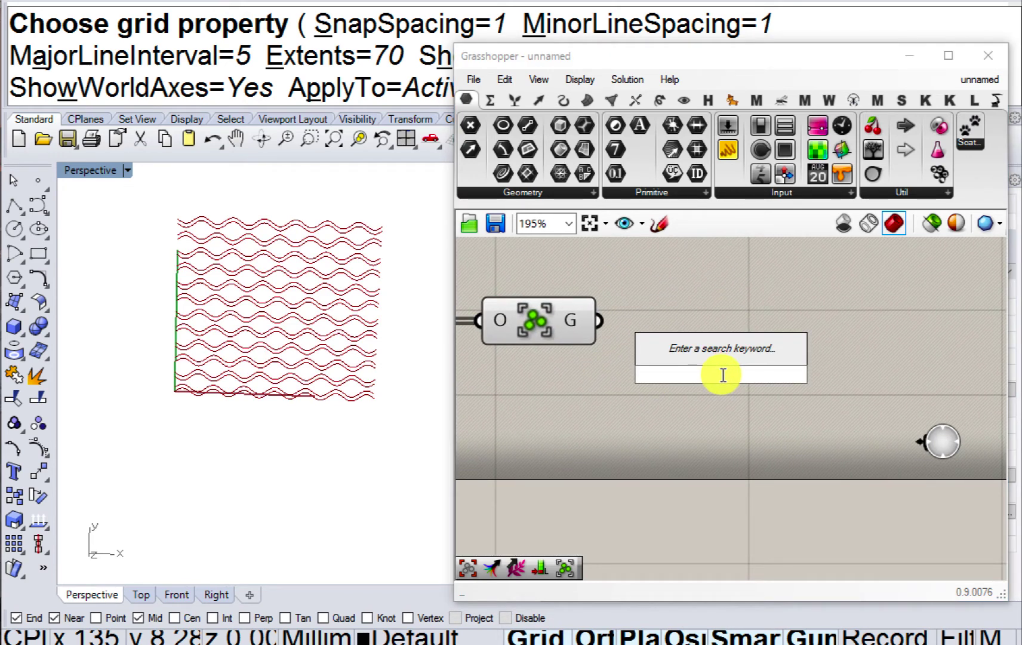
pyautogui.click(700, 331)
# Add a Sine component and place it above the final Group.
pyautogui.scroll(-3, 700, 331)
pyautogui.scroll(1, 658, 309)
pyautogui.moveTo(657, 309); pyautogui.dragTo(716, 410, button='right')
pyautogui.click(669, 308)
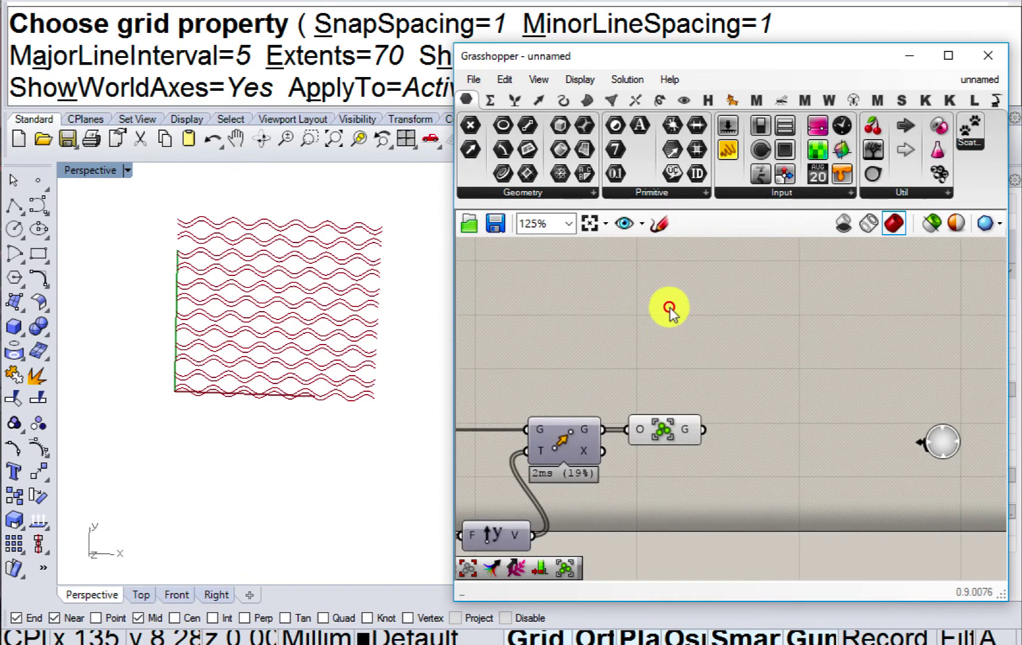
pyautogui.doubleClick(669, 308)
pyautogui.write('sine')
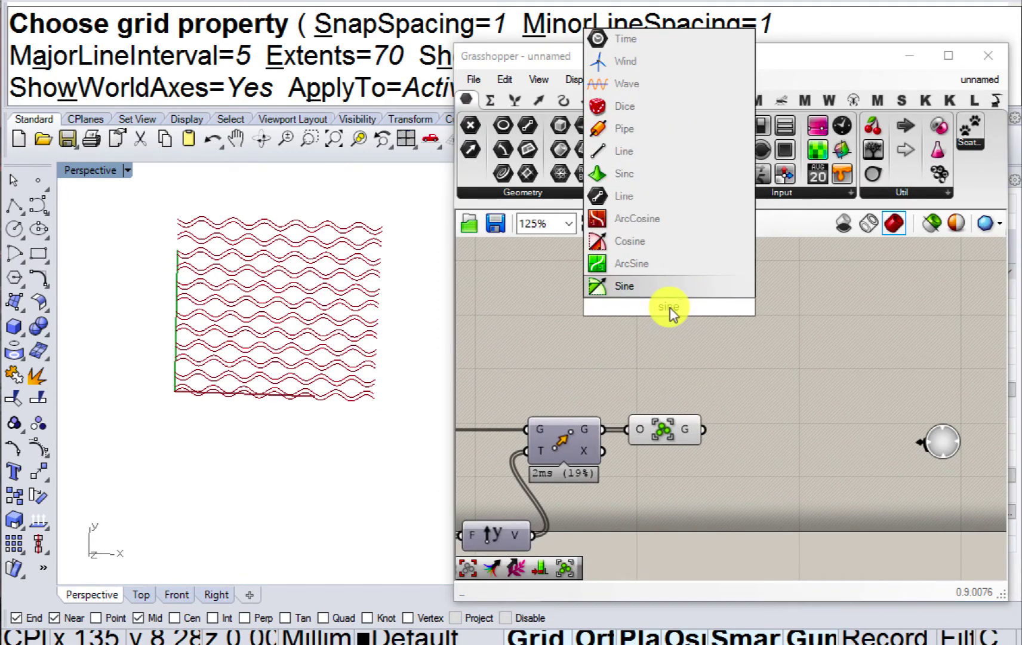
pyautogui.click(644, 286)
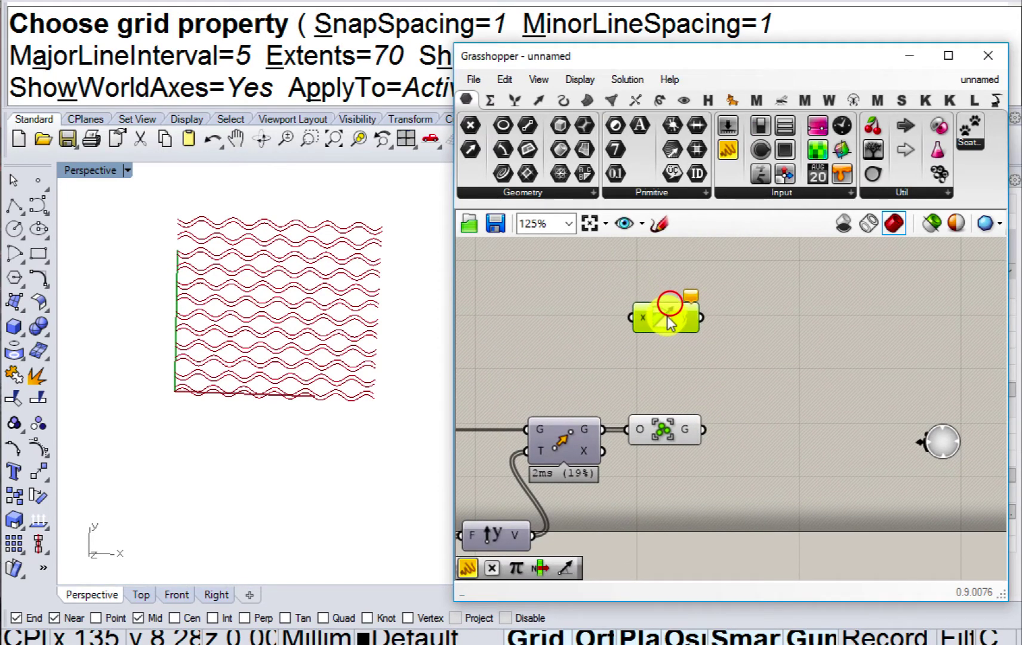
pyautogui.moveTo(667, 315); pyautogui.dragTo(663, 321)
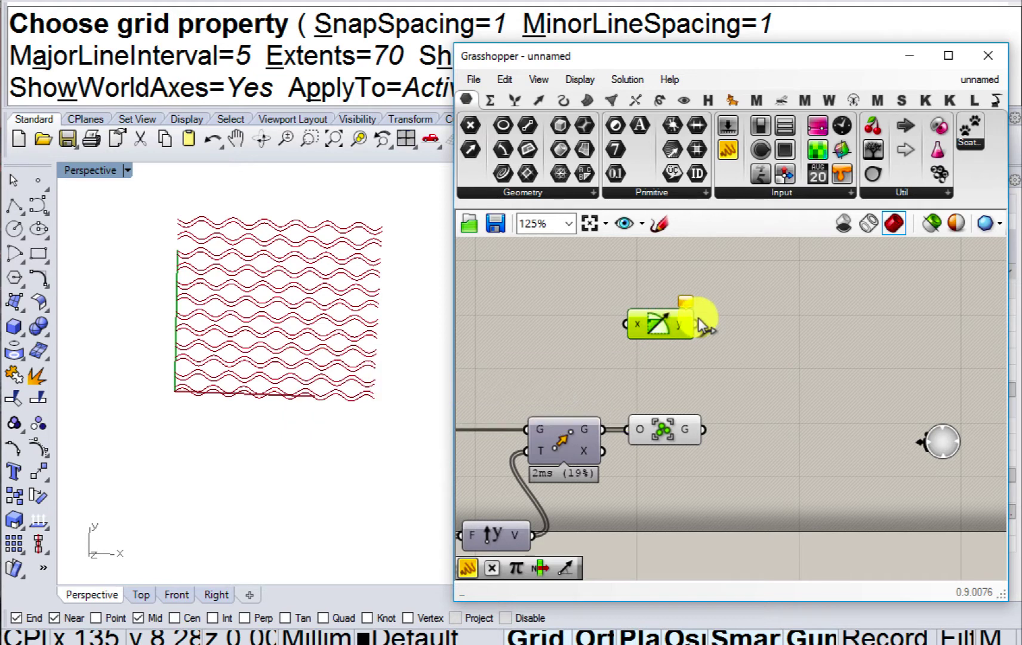
# Move the Sine component aside and add a number slider set to 30 ahead of it.
pyautogui.moveTo(697, 318); pyautogui.dragTo(697, 352, button='right')
pyautogui.click(698, 342)
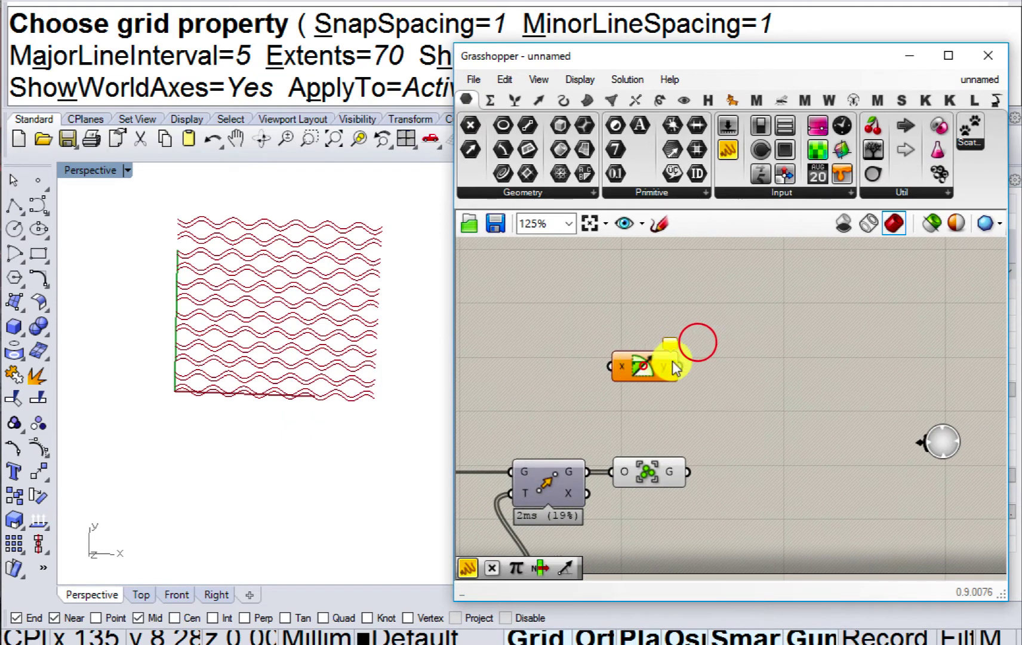
pyautogui.moveTo(643, 365); pyautogui.dragTo(778, 349)
pyautogui.doubleClick(634, 352)
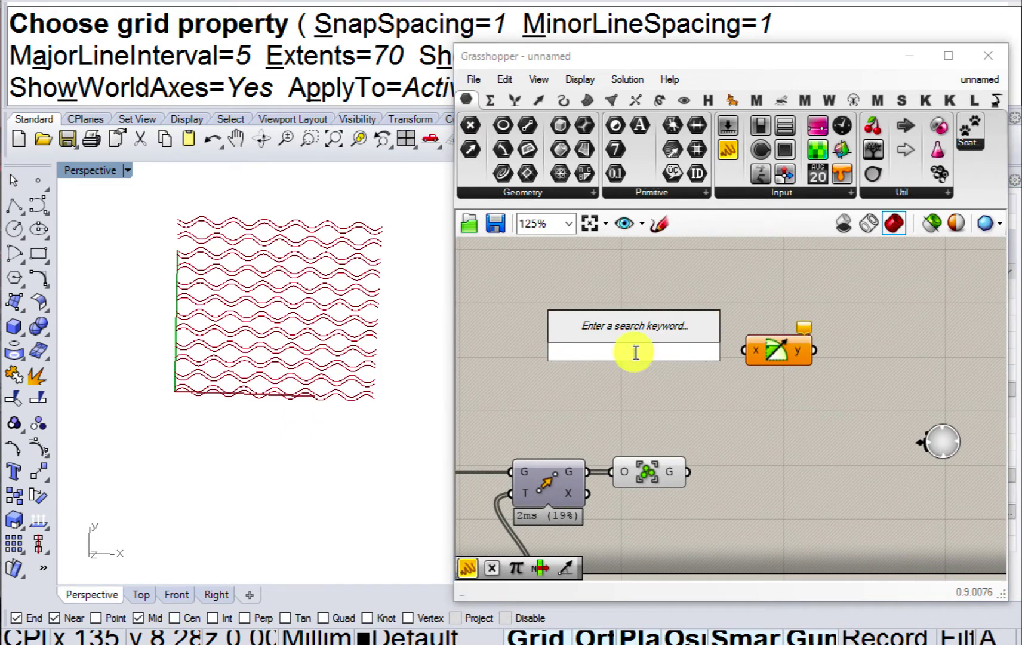
pyautogui.write('slider')
pyautogui.press('Return')
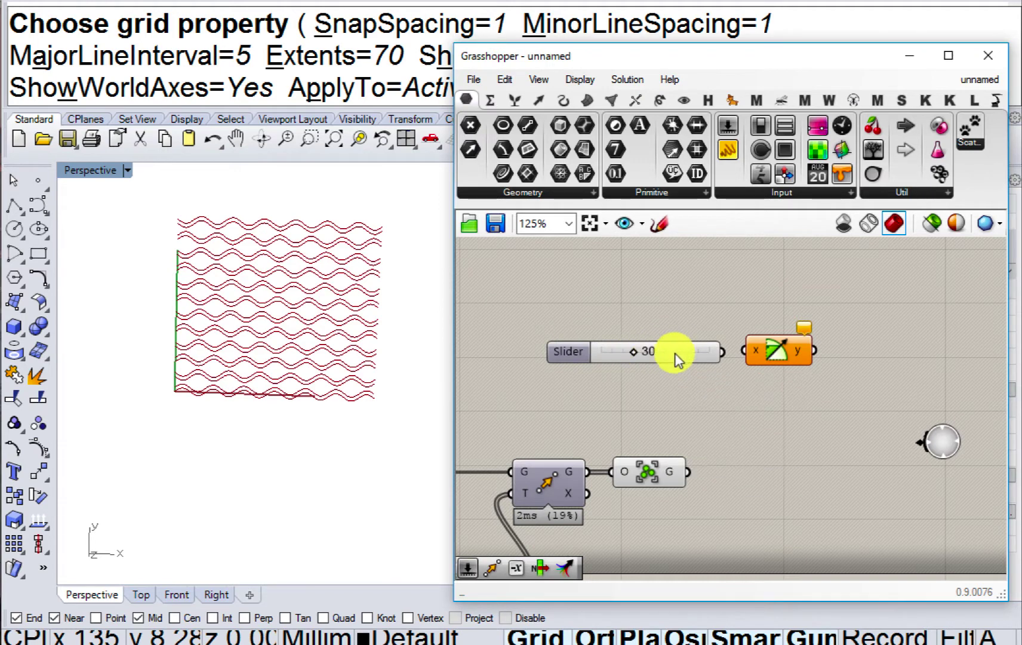
pyautogui.moveTo(675, 353); pyautogui.dragTo(537, 337)
# Add a Range component between the slider and the Sine, and connect the 30 slider to Range's N input.
pyautogui.doubleClick(677, 328)
pyautogui.write('ran')
pyautogui.write('ge')
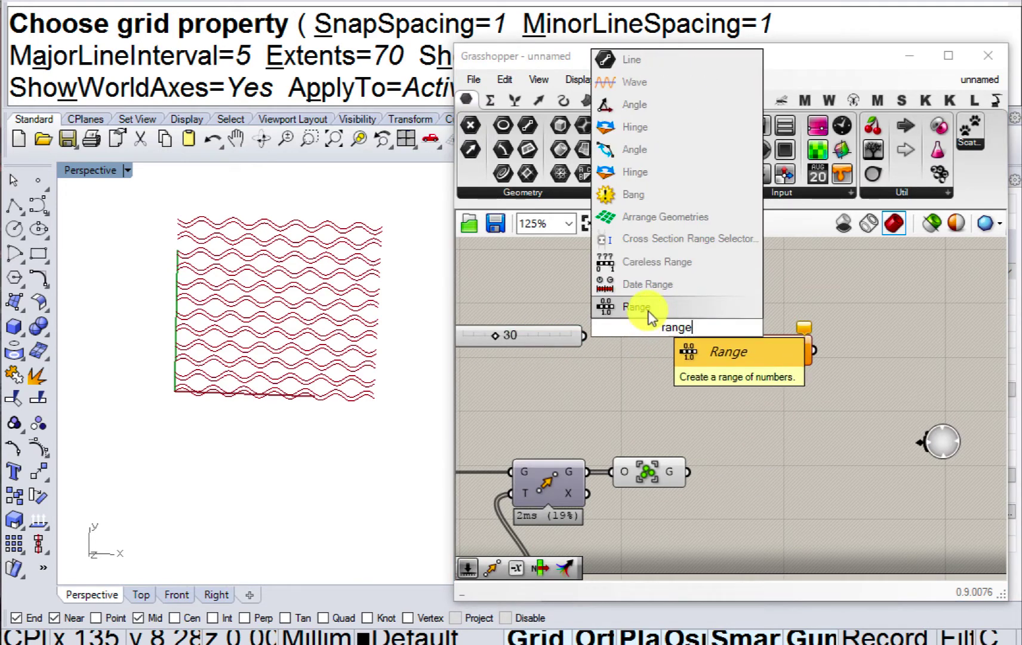
pyautogui.click(645, 306)
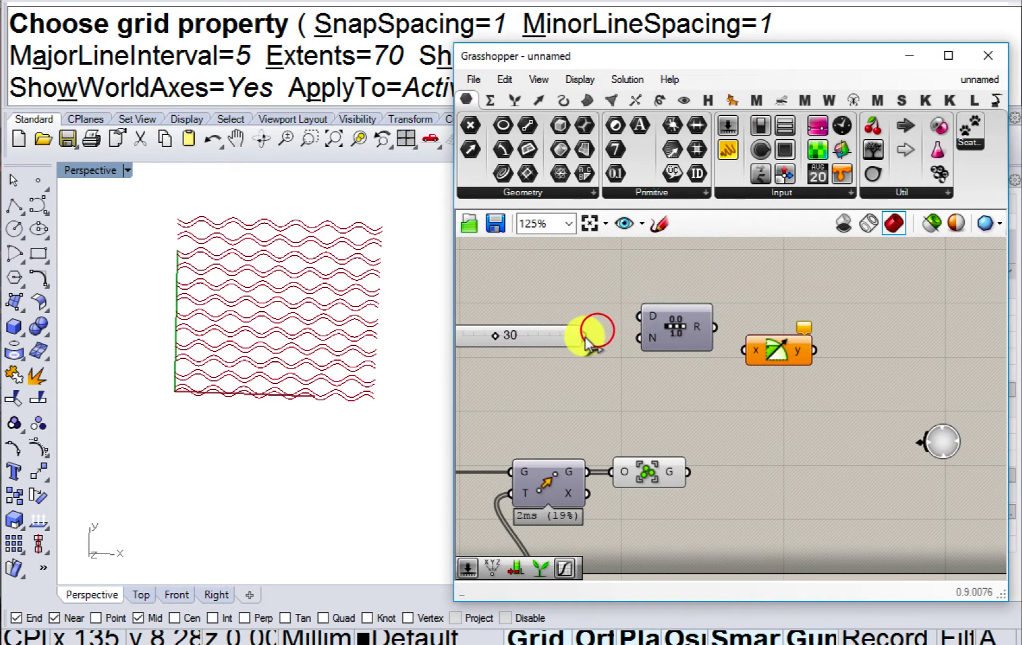
pyautogui.click(555, 337)
pyautogui.scroll(3, 589, 343)
pyautogui.moveTo(588, 344); pyautogui.dragTo(706, 341)
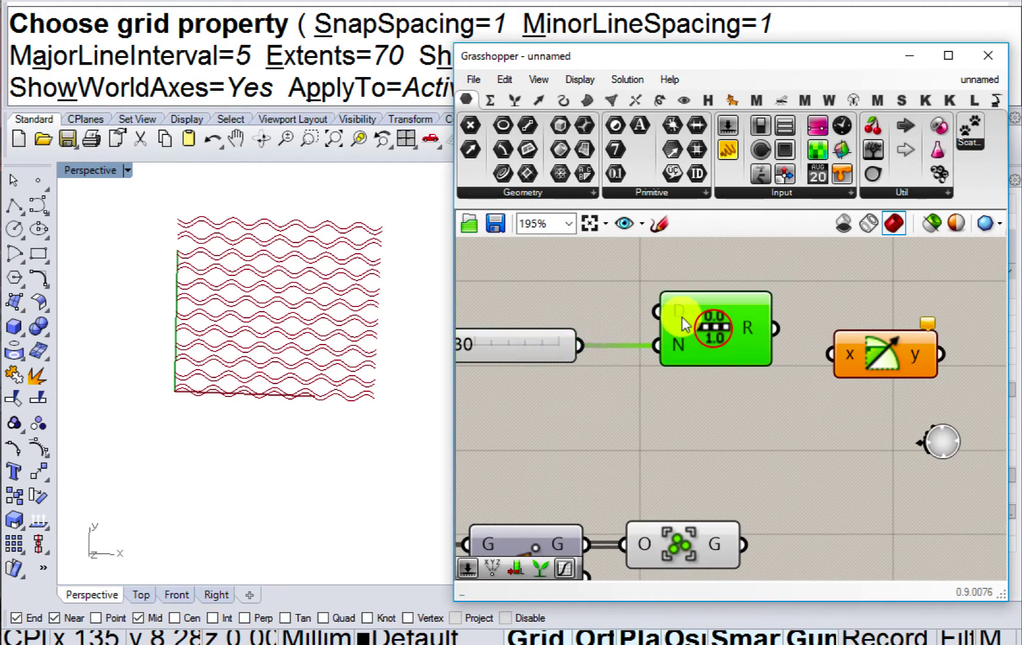
pyautogui.click(538, 356)
# Add a Pi component above the 30 slider and connect its y output to the Range's D input.
pyautogui.doubleClick(545, 292)
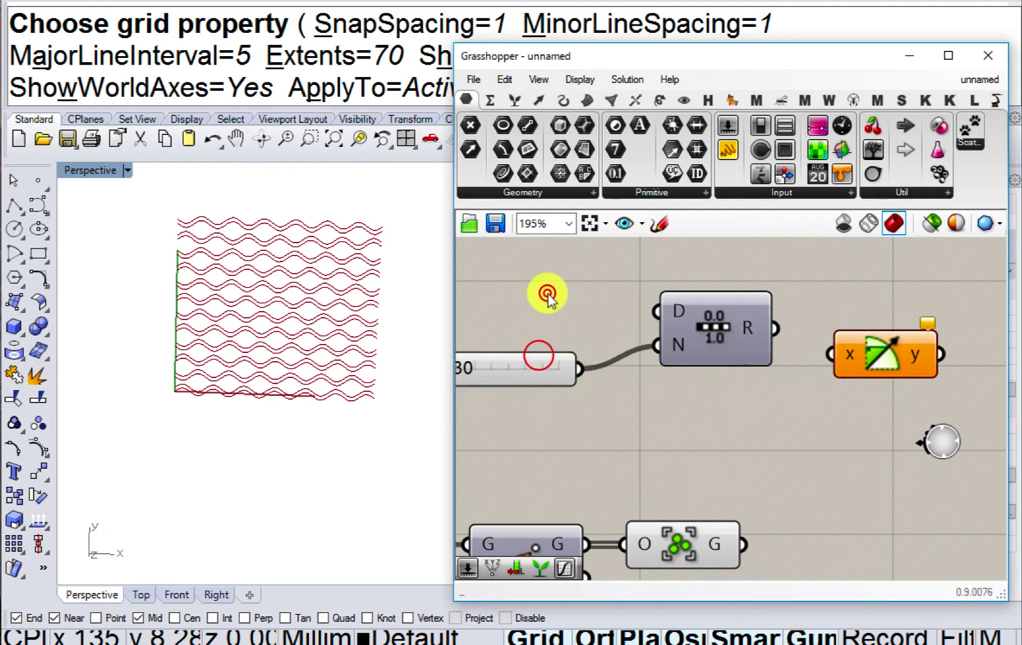
pyautogui.write('pi')
pyautogui.press('Return')
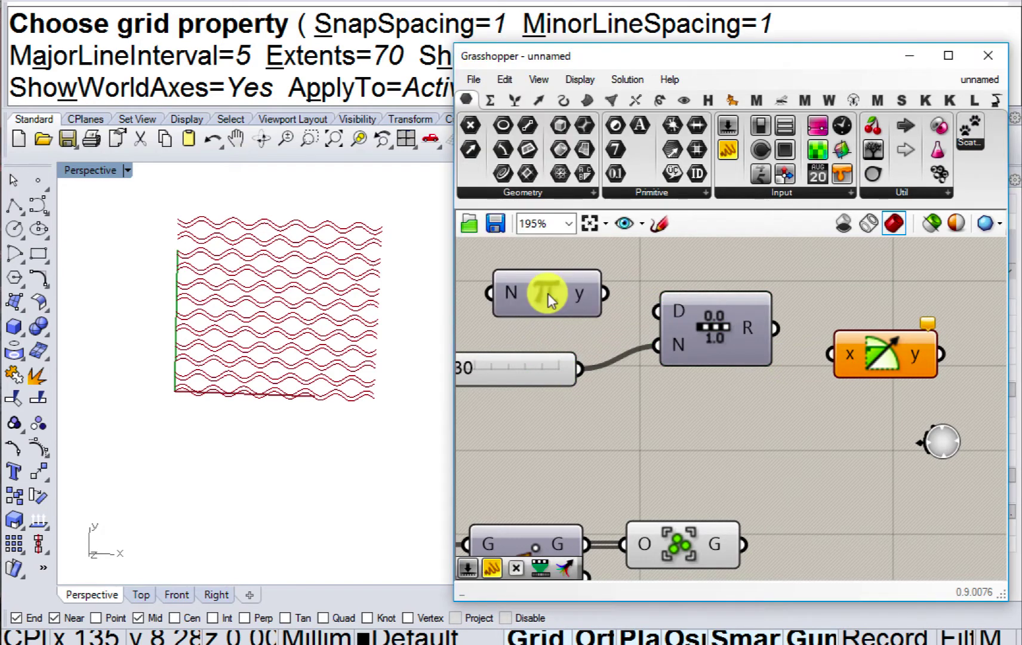
pyautogui.moveTo(604, 293); pyautogui.dragTo(601, 324)
pyautogui.moveTo(599, 318); pyautogui.dragTo(746, 357, button='right')
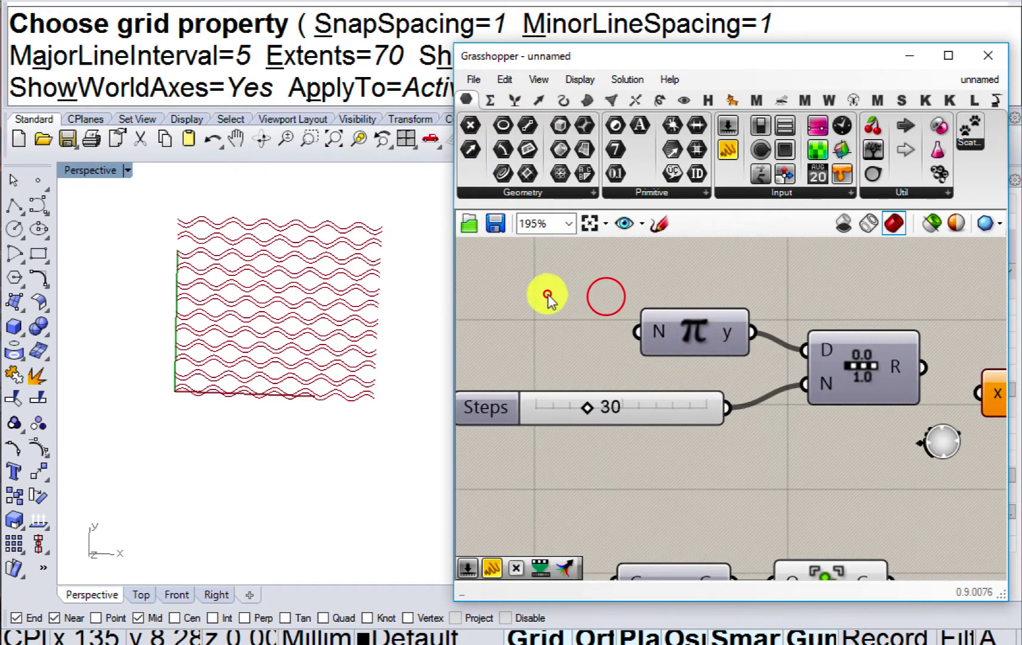
# Add a number slider set to 2.0 and connect it to the Pi component's N input.
pyautogui.doubleClick(548, 294)
pyautogui.write('2.0')
pyautogui.press('Return')
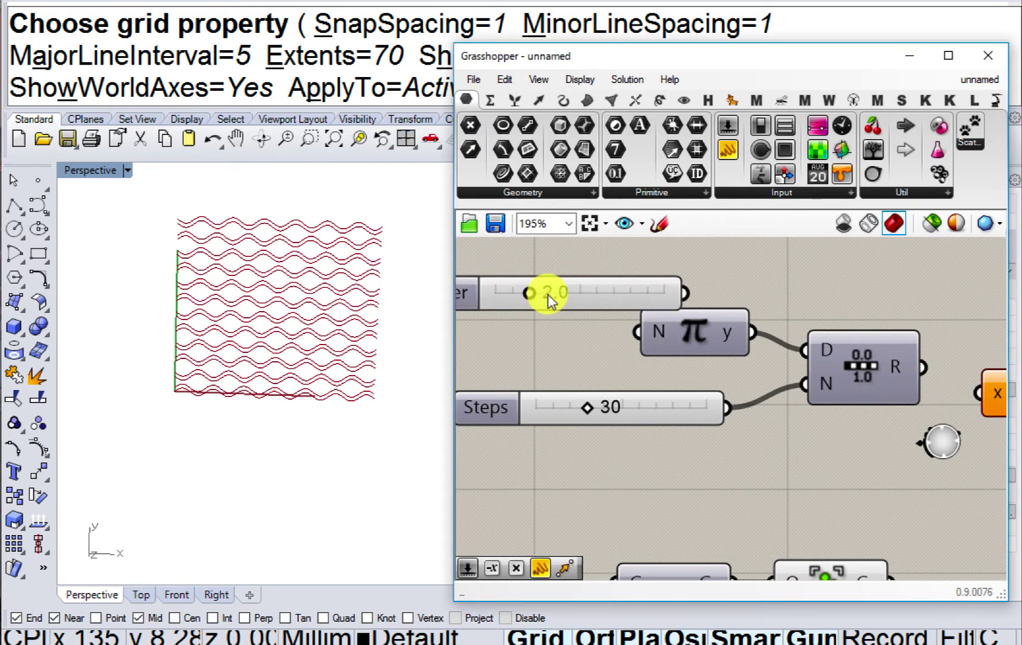
pyautogui.scroll(1, 548, 296)
pyautogui.moveTo(631, 299); pyautogui.dragTo(523, 321)
pyautogui.moveTo(632, 323); pyautogui.dragTo(653, 338)
pyautogui.moveTo(584, 315); pyautogui.dragTo(613, 343)
pyautogui.scroll(-2, 613, 343)
pyautogui.moveTo(717, 377); pyautogui.dragTo(557, 377, button='right')
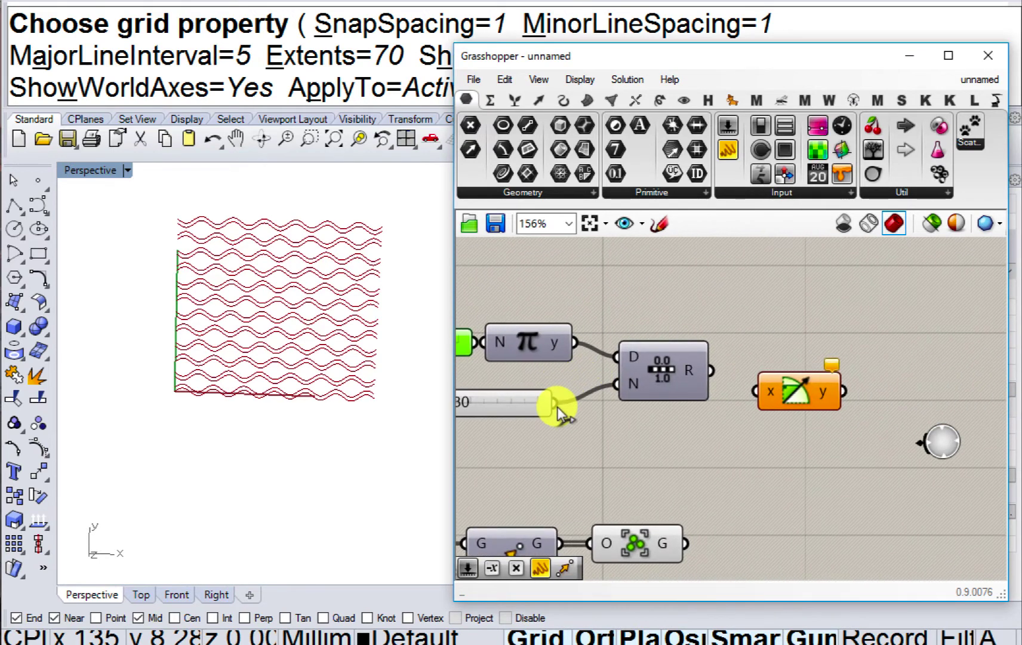
# Connect the Range's R output to the Sine's x input and line up the new chain of components.
pyautogui.moveTo(554, 406); pyautogui.dragTo(475, 409)
pyautogui.moveTo(667, 388); pyautogui.dragTo(646, 380)
pyautogui.moveTo(681, 365); pyautogui.dragTo(614, 365, button='right')
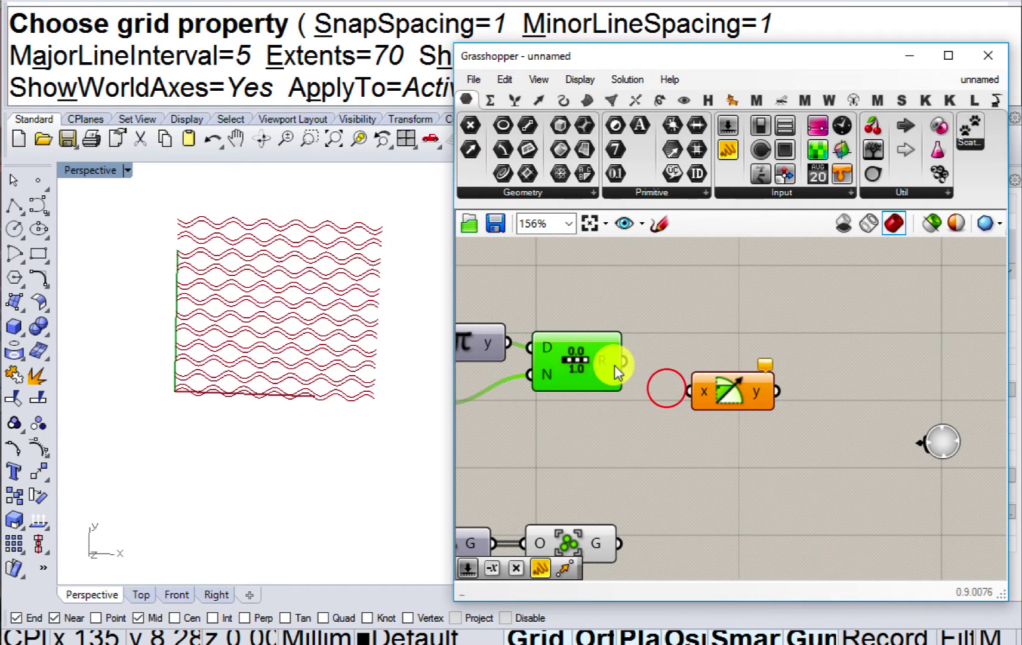
pyautogui.moveTo(619, 363); pyautogui.dragTo(678, 387)
pyautogui.moveTo(750, 388); pyautogui.dragTo(716, 358)
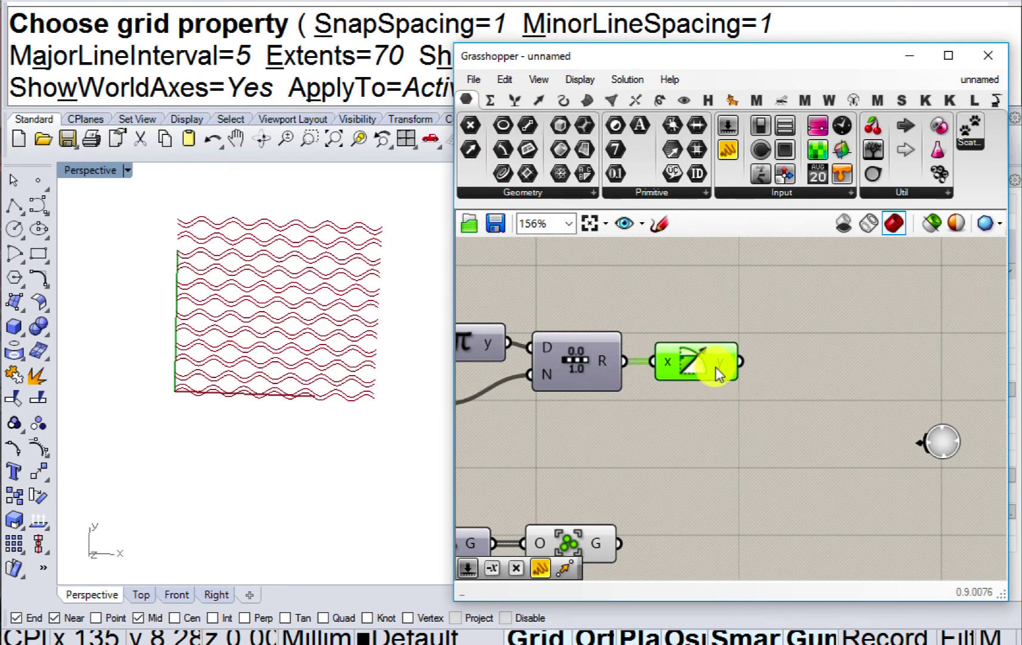
pyautogui.scroll(-3, 715, 366)
pyautogui.moveTo(809, 404); pyautogui.dragTo(584, 343)
pyautogui.moveTo(670, 351); pyautogui.dragTo(632, 317)
# Add a Vector XYZ component and place it after the Sine component.
pyautogui.doubleClick(774, 384)
pyautogui.write('co')
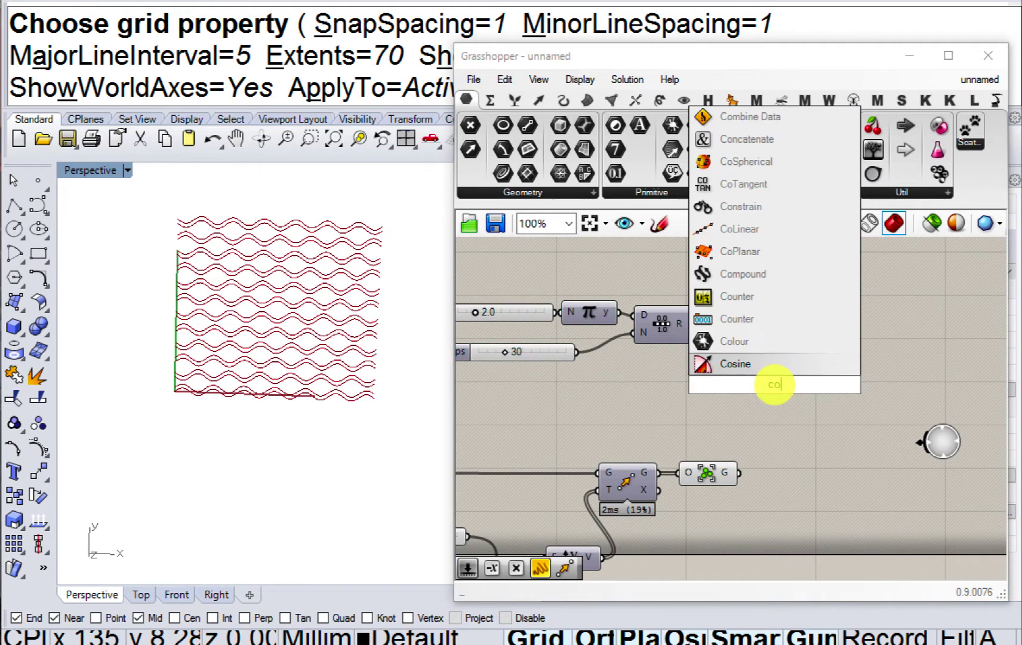
pyautogui.press('Return')
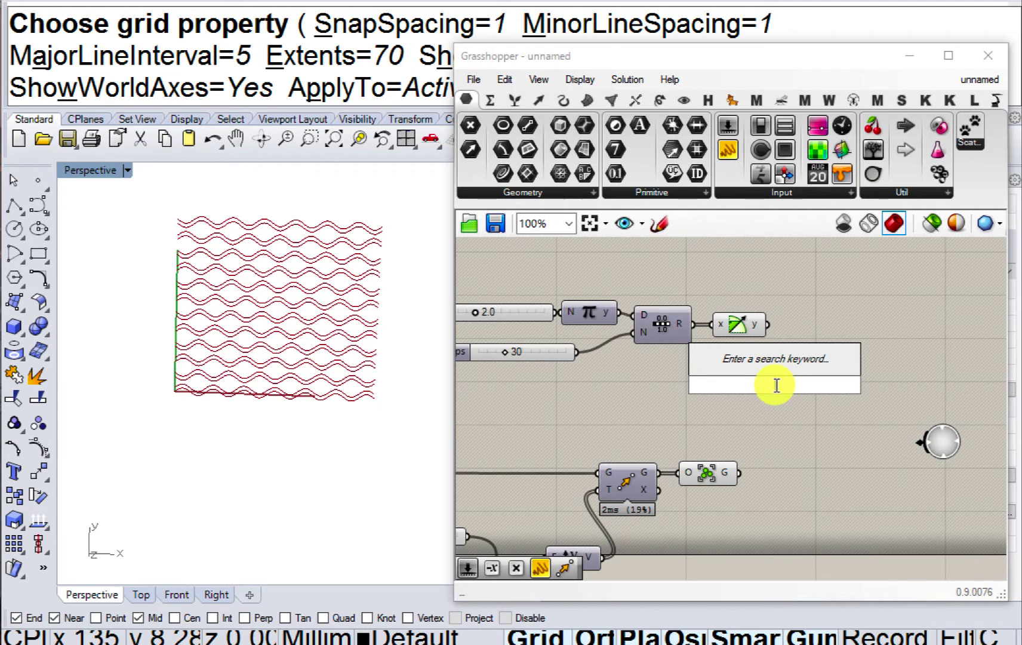
pyautogui.write('vector')
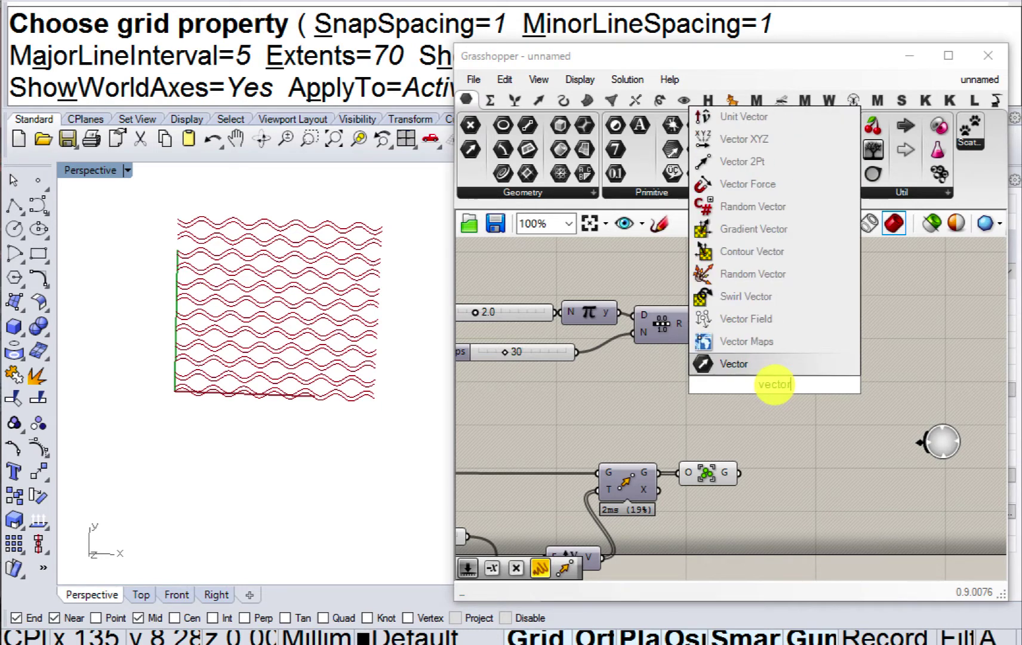
pyautogui.write(' xyz')
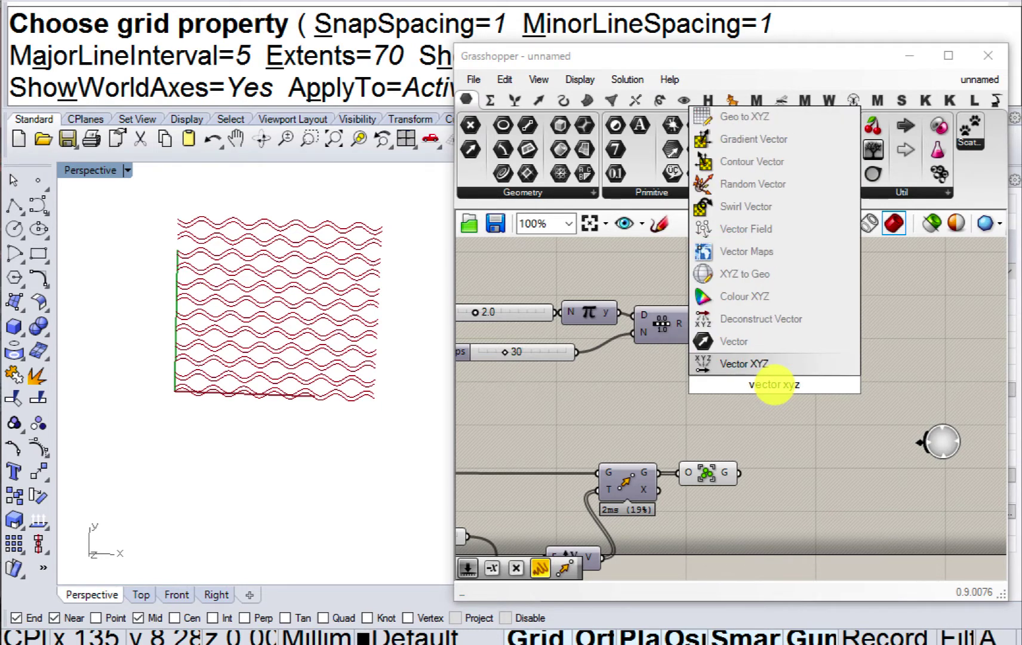
pyautogui.click(744, 365)
pyautogui.moveTo(786, 379); pyautogui.dragTo(845, 350)
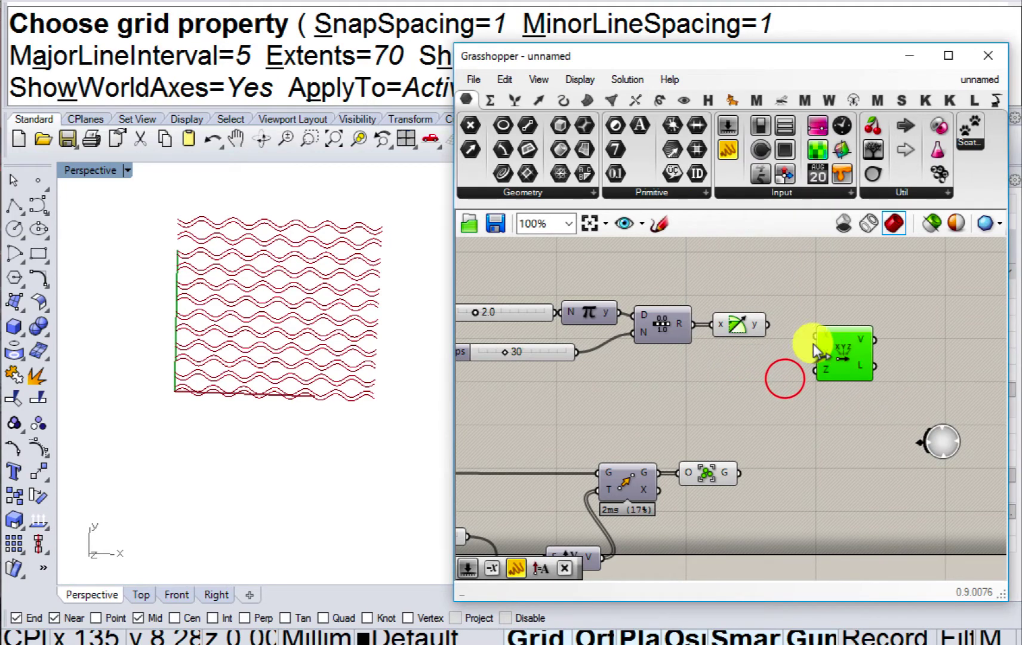
pyautogui.scroll(3, 791, 340)
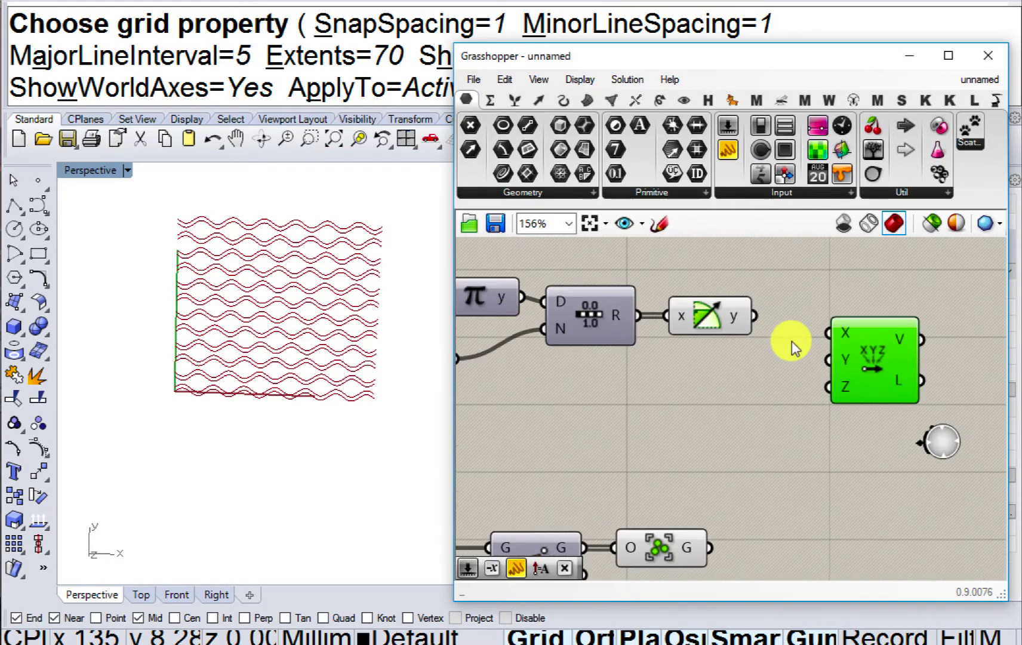
# Add a Multiplication component between Sine and Vector XYZ, with Sine's y output connected to its A input.
pyautogui.click(754, 315)
pyautogui.moveTo(864, 365); pyautogui.dragTo(931, 393)
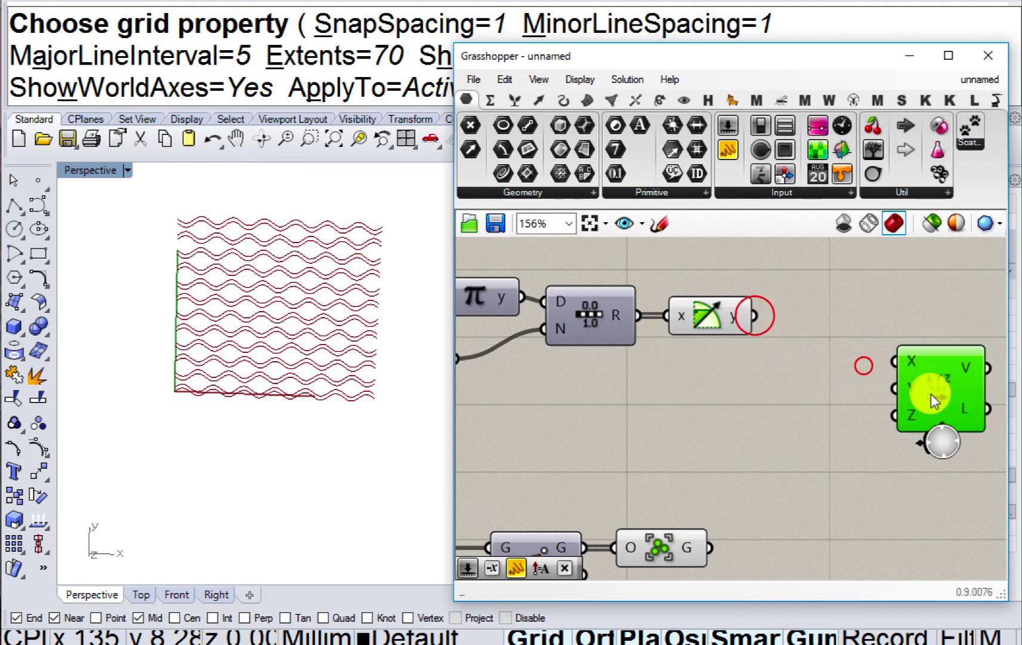
pyautogui.moveTo(826, 346); pyautogui.dragTo(712, 369, button='right')
pyautogui.doubleClick(713, 368)
pyautogui.write('mul')
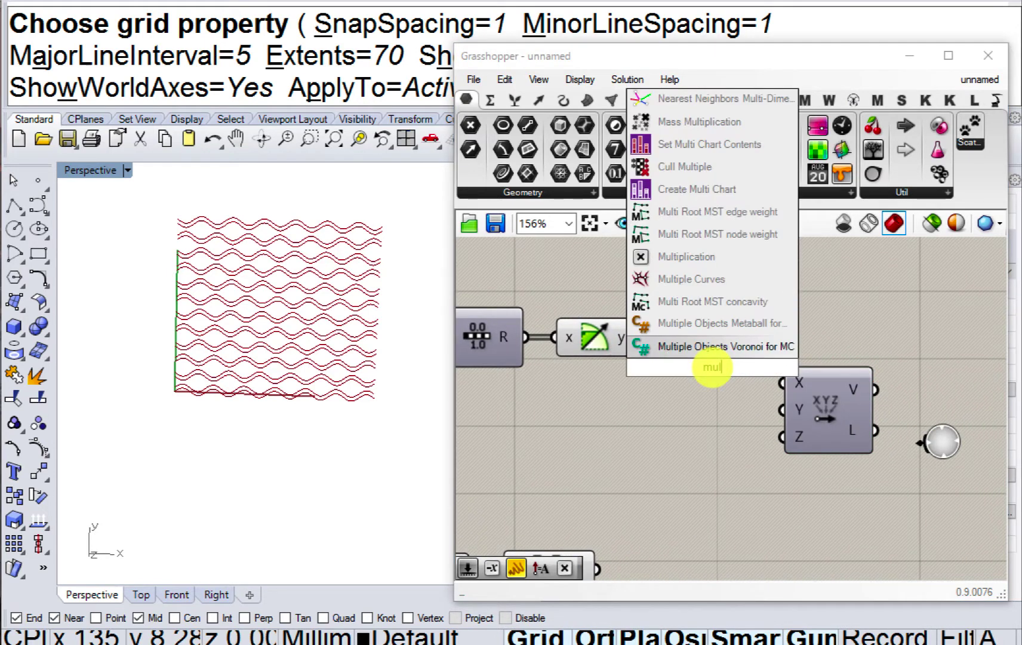
pyautogui.click(712, 258)
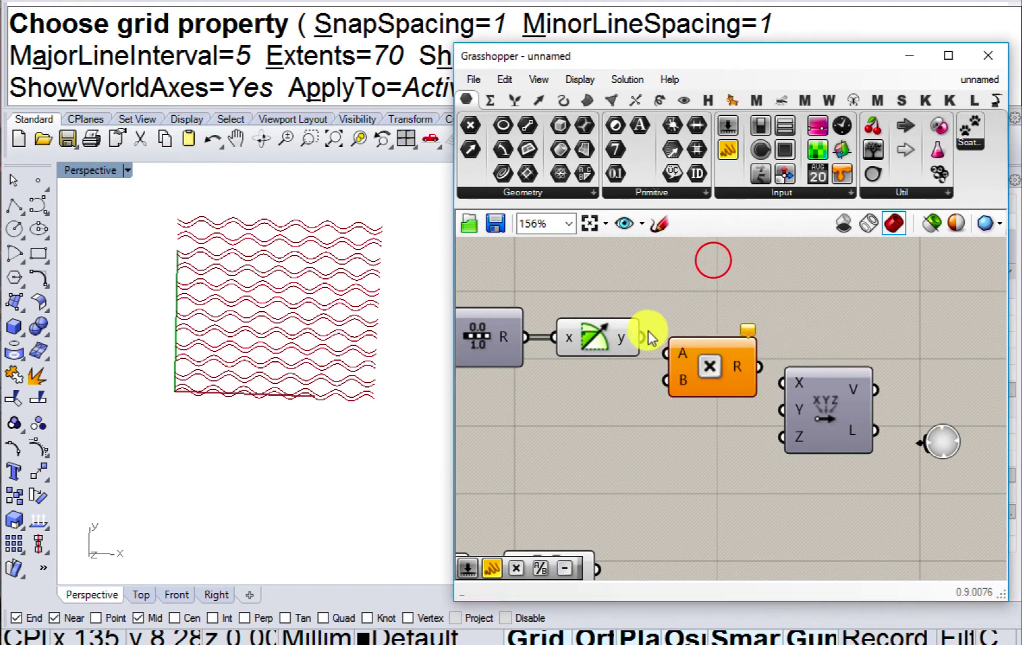
# Connect a new 5.0 number slider to the Multiplication's B input and its R output to Vector XYZ's Y input.
pyautogui.doubleClick(592, 421)
pyautogui.write('50')
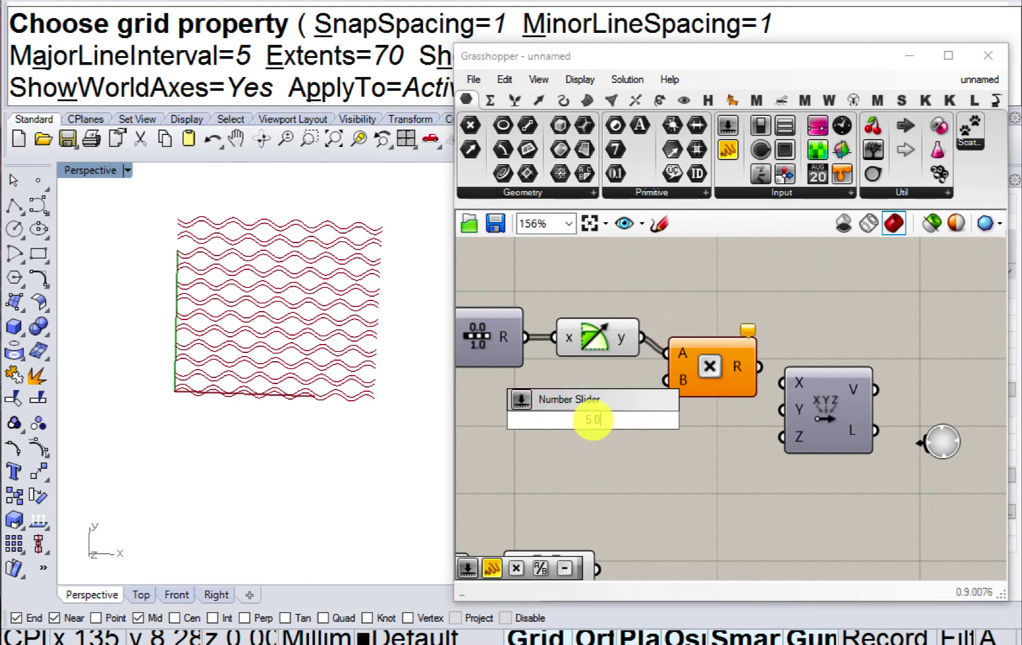
pyautogui.press('Return')
pyautogui.moveTo(616, 422); pyautogui.dragTo(844, 337)
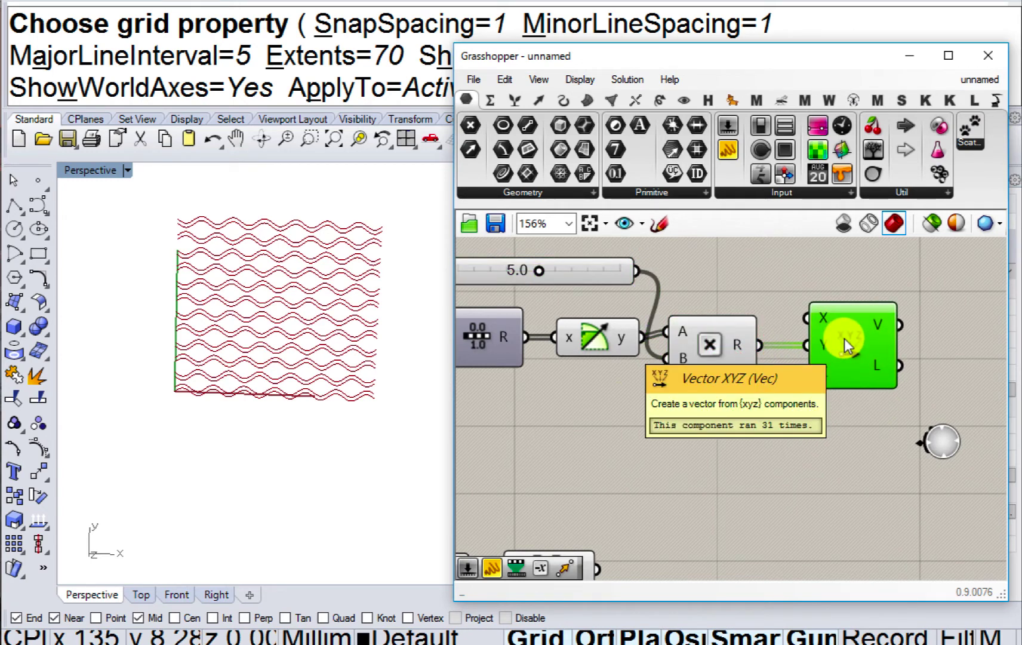
pyautogui.moveTo(666, 443); pyautogui.dragTo(778, 431, button='right')
pyautogui.scroll(-1, 776, 433)
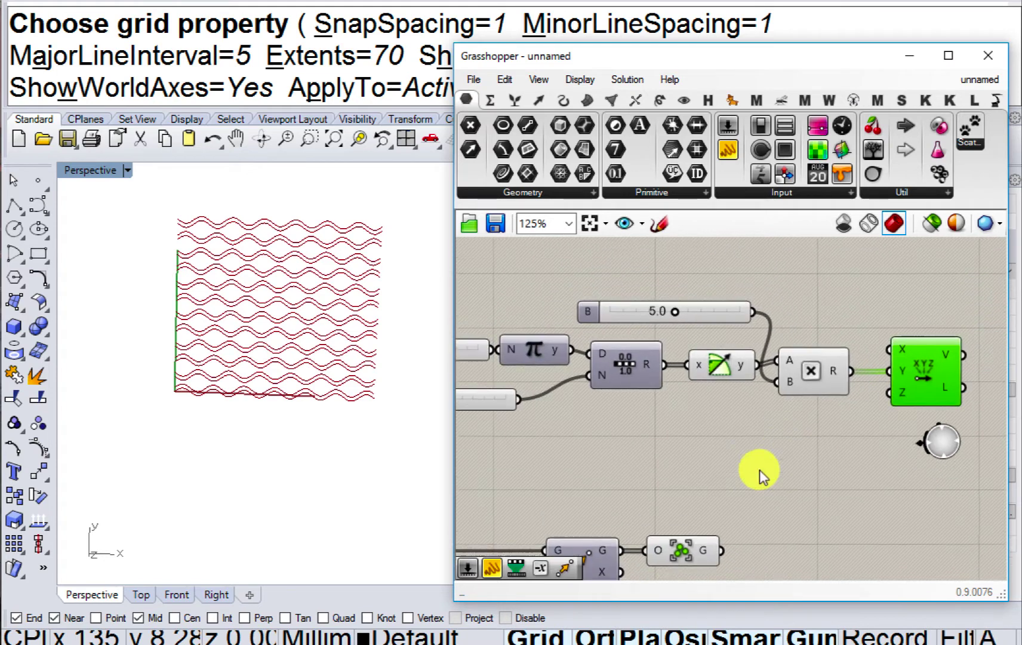
# Add a number slider set to 10.0 and connect it to Vector XYZ's X input.
pyautogui.moveTo(759, 469); pyautogui.dragTo(698, 541, button='right')
pyautogui.doubleClick(679, 326)
pyautogui.write('10.0')
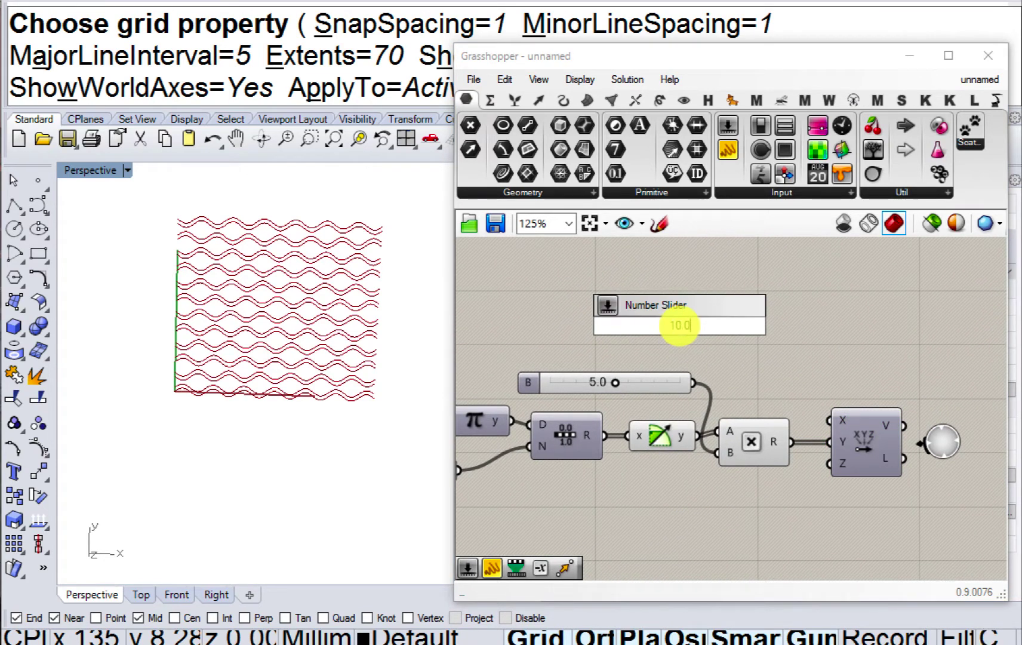
pyautogui.press('Return')
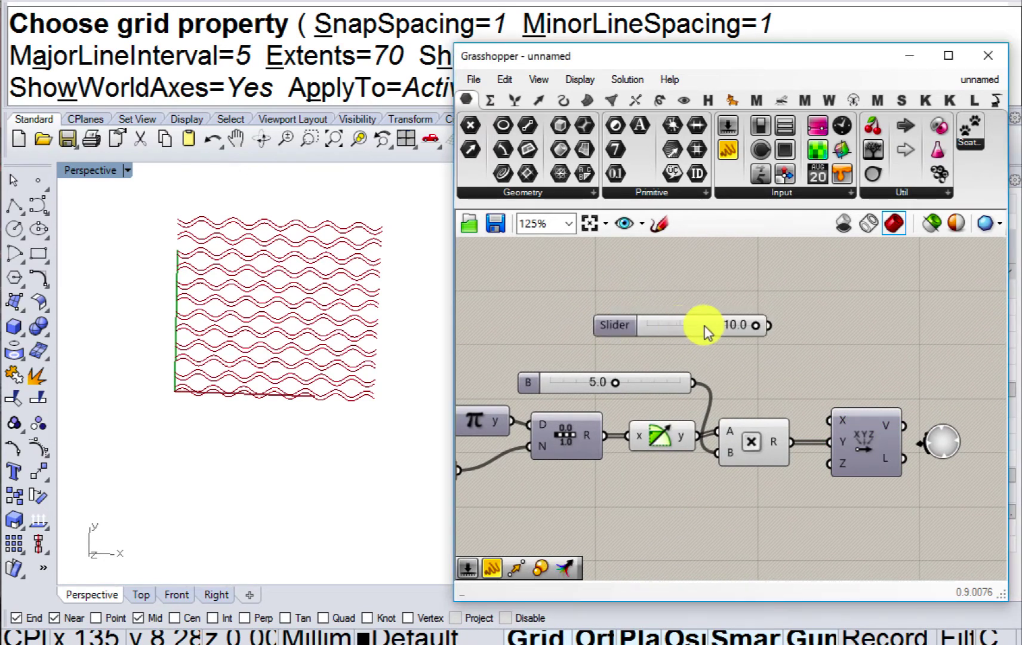
pyautogui.moveTo(703, 326); pyautogui.dragTo(650, 333)
pyautogui.moveTo(818, 407); pyautogui.dragTo(829, 419)
# Add a Move component next to the final Group.
pyautogui.moveTo(763, 372); pyautogui.dragTo(649, 322, button='right')
pyautogui.scroll(-2, 651, 334)
pyautogui.moveTo(678, 404); pyautogui.dragTo(716, 362, button='right')
pyautogui.scroll(1, 627, 434)
pyautogui.click(680, 441)
pyautogui.doubleClick(680, 442)
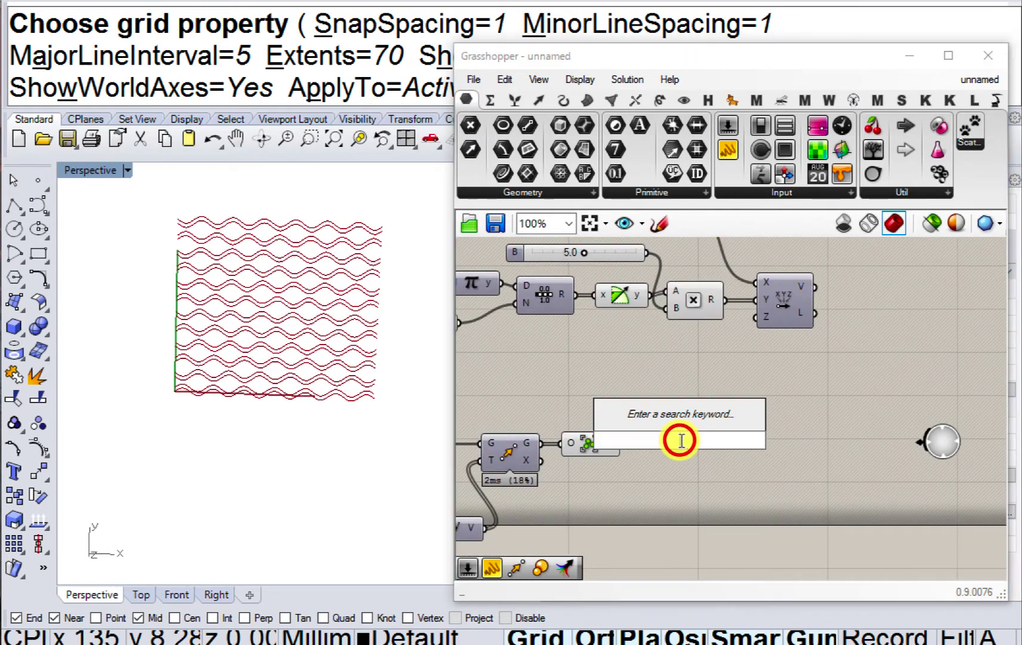
pyautogui.write('move')
pyautogui.click(660, 420)
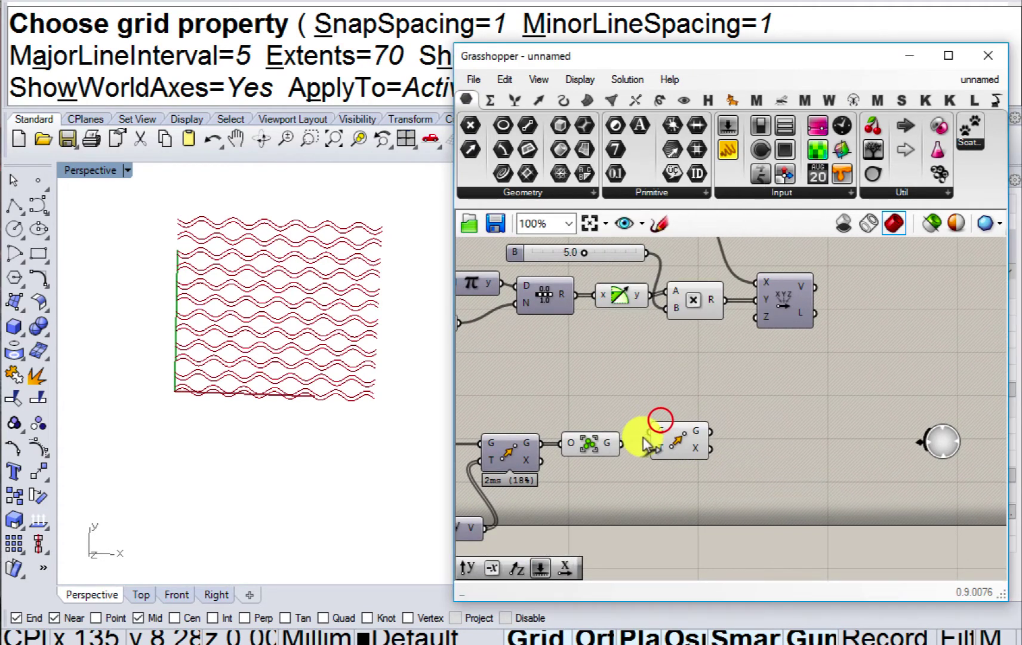
# Connect the final Group's G output to the new Move's G input and Vector XYZ's V output to its T input.
pyautogui.scroll(1, 622, 441)
pyautogui.moveTo(622, 442); pyautogui.dragTo(872, 366)
pyautogui.moveTo(872, 367); pyautogui.dragTo(743, 394, button='right')
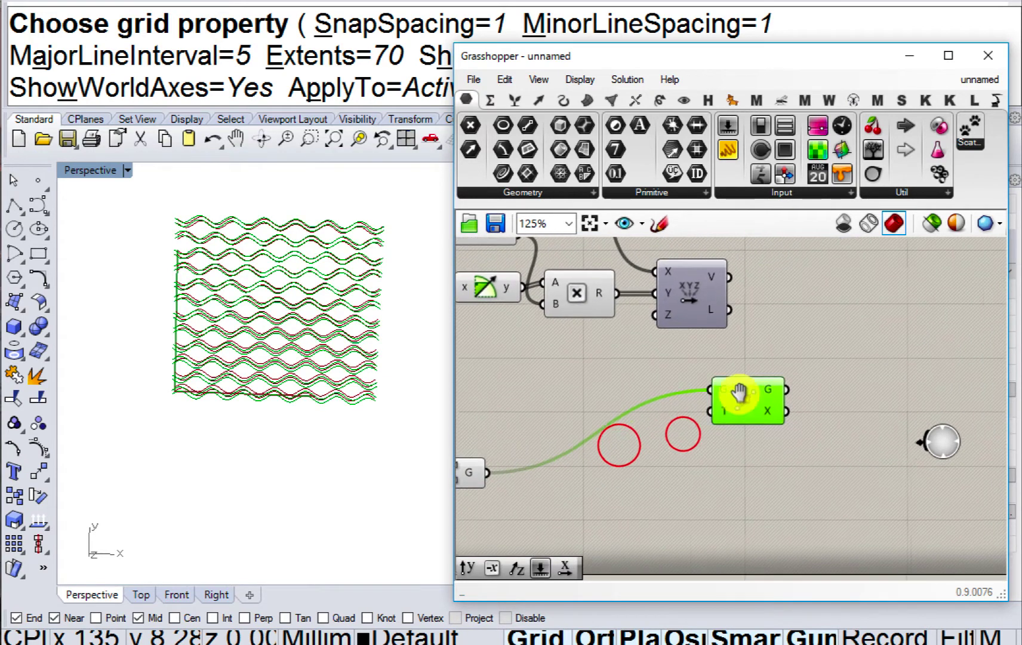
pyautogui.moveTo(716, 400); pyautogui.dragTo(711, 409)
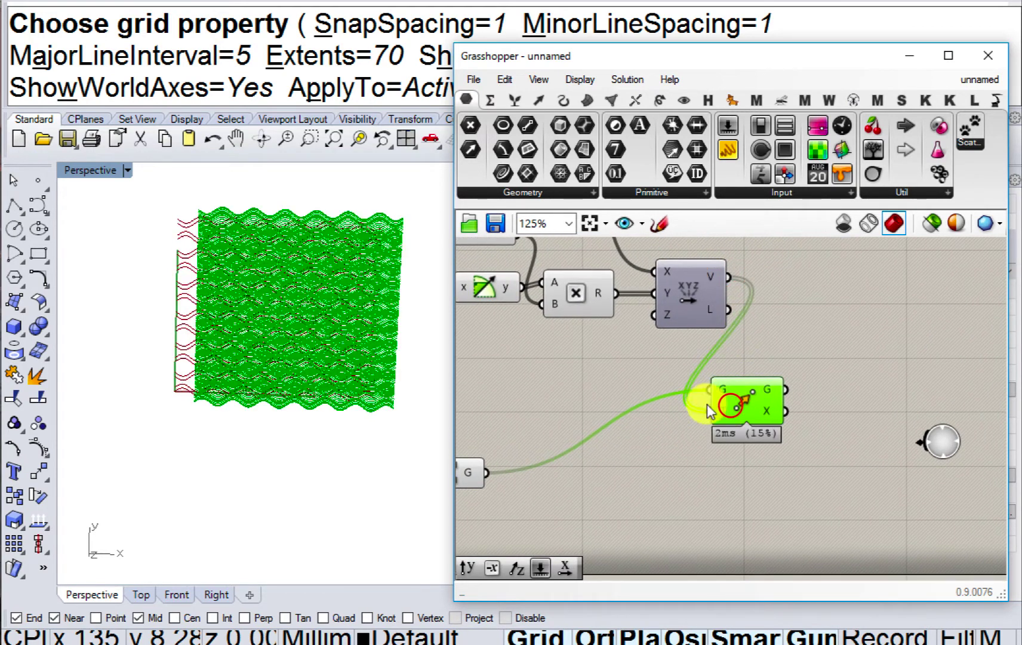
# Add a second Range component beside the 10.0 slider and connect the 30 steps slider to its N input.
pyautogui.click(612, 384)
pyautogui.moveTo(612, 384); pyautogui.dragTo(734, 422, button='right')
pyautogui.scroll(-1, 724, 412)
pyautogui.moveTo(679, 315); pyautogui.dragTo(556, 308)
pyautogui.doubleClick(708, 305)
pyautogui.write('random')
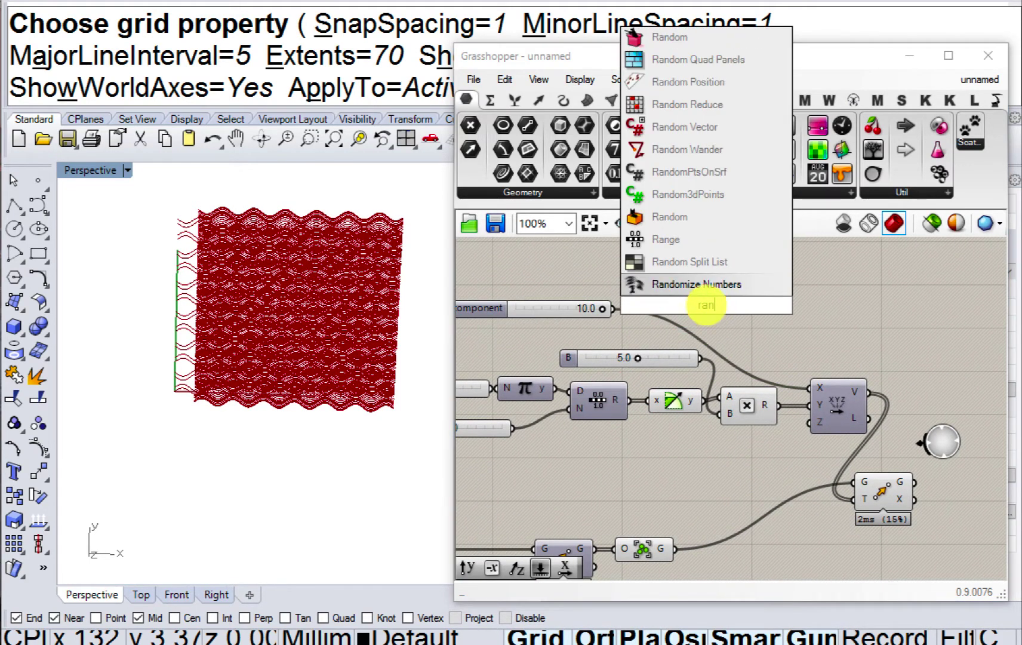
pyautogui.click(662, 238)
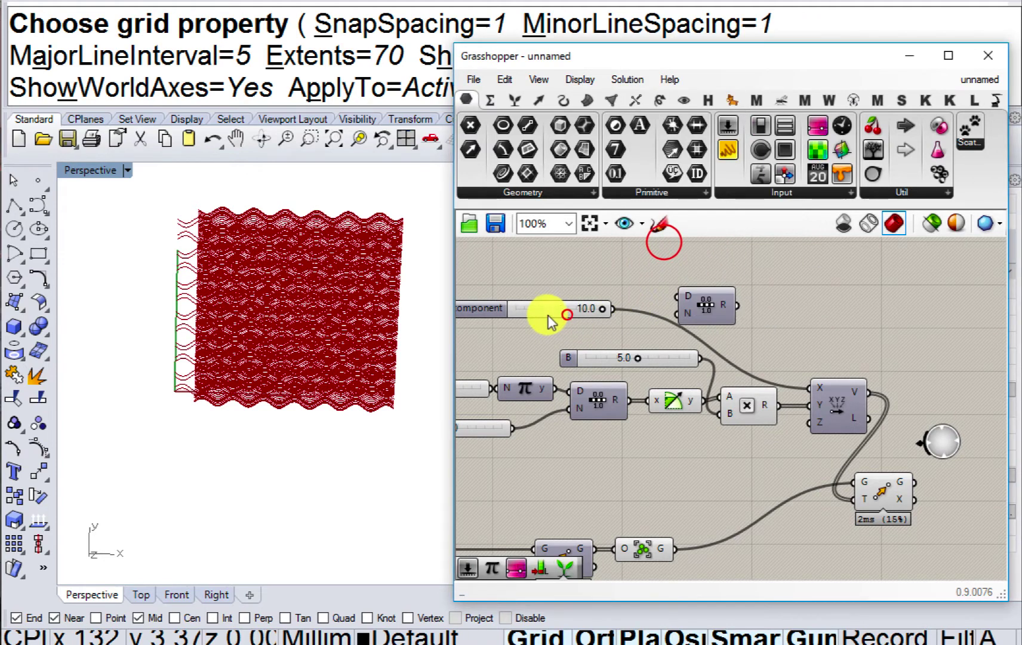
pyautogui.click(566, 311)
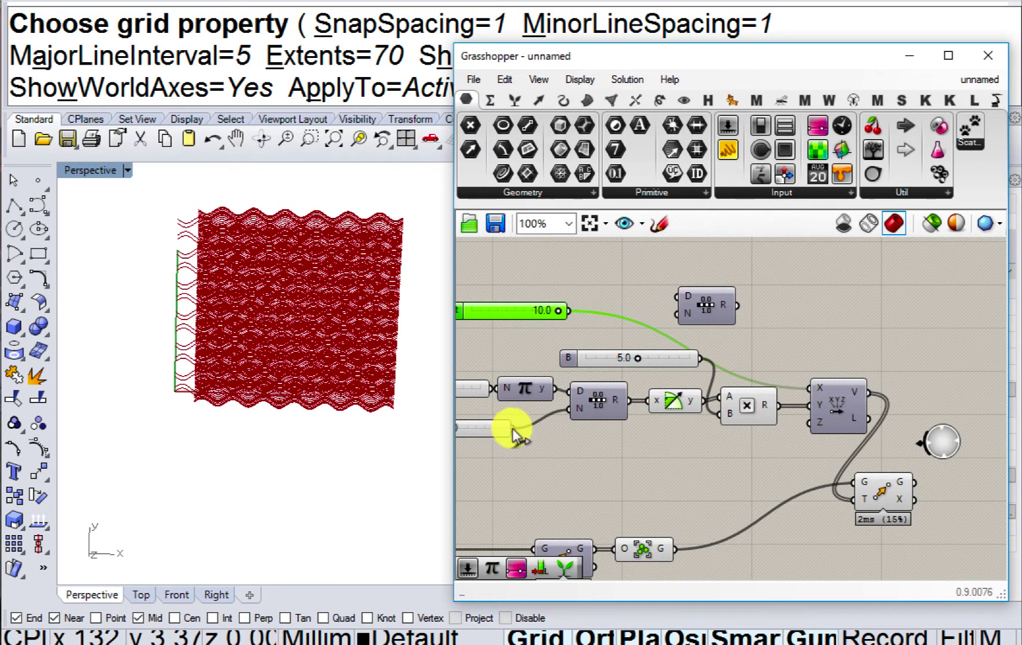
pyautogui.moveTo(512, 428); pyautogui.dragTo(601, 305)
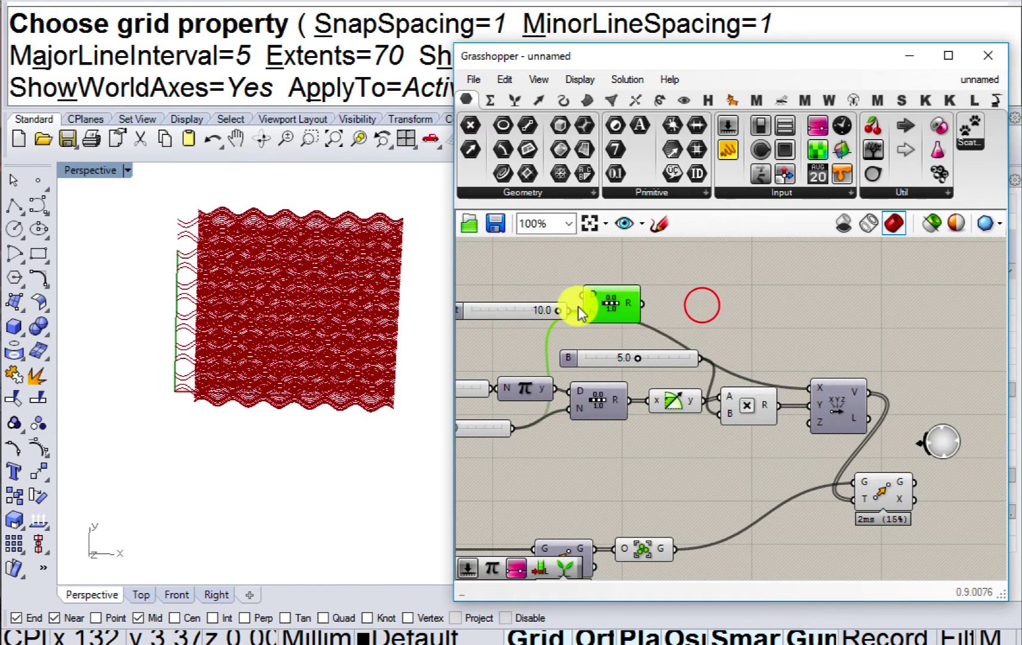
# Connect the 10.0 slider to the upper Range's D input and that Range's R output to Vector XYZ's X input.
pyautogui.moveTo(539, 309); pyautogui.dragTo(583, 295)
pyautogui.moveTo(684, 330); pyautogui.dragTo(809, 387)
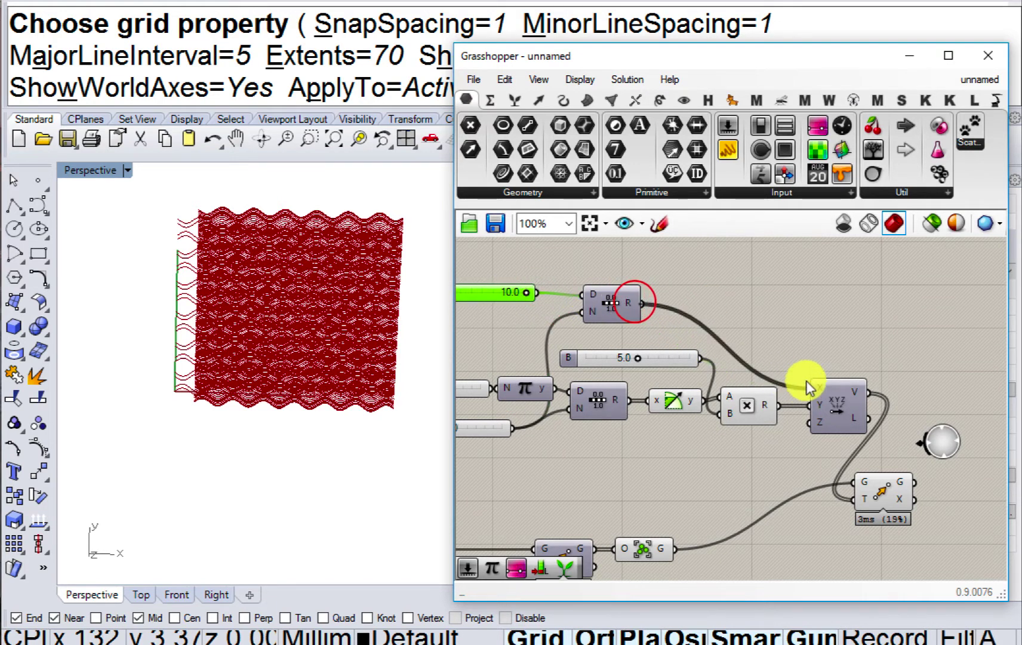
pyautogui.click(815, 284)
pyautogui.moveTo(675, 362); pyautogui.dragTo(777, 364, button='right')
pyautogui.scroll(-1, 778, 365)
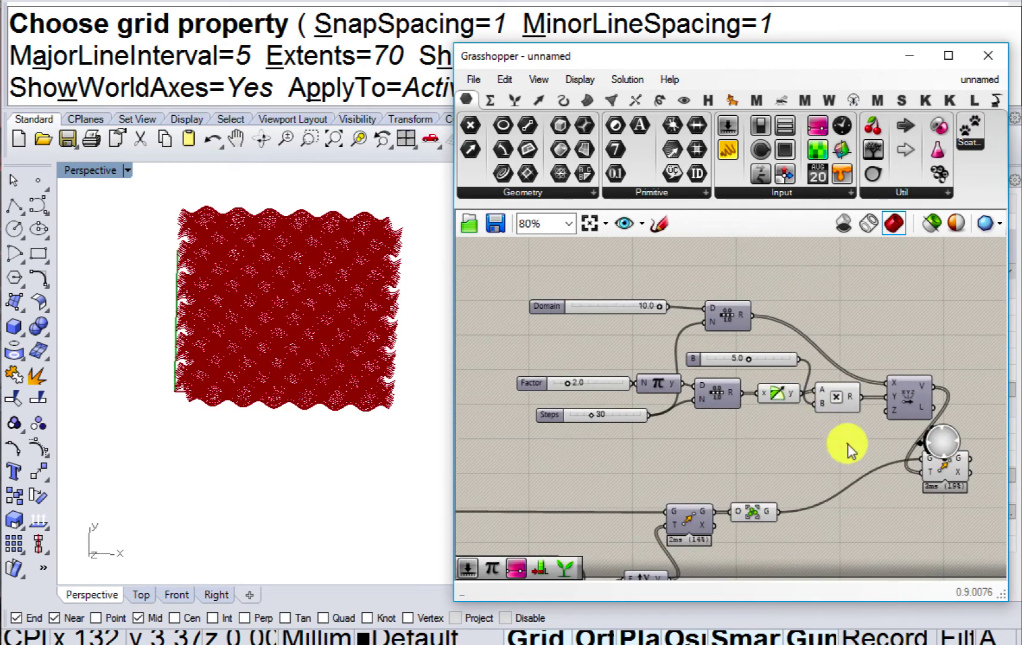
# Turn off the previews of the sine and multiplication components feeding Vector XYZ, and of the final Group.
pyautogui.moveTo(847, 444); pyautogui.dragTo(690, 314)
pyautogui.middleClick(711, 400)
pyautogui.click(762, 348)
pyautogui.moveTo(761, 465); pyautogui.dragTo(712, 538)
pyautogui.middleClick(746, 489)
pyautogui.click(789, 440)
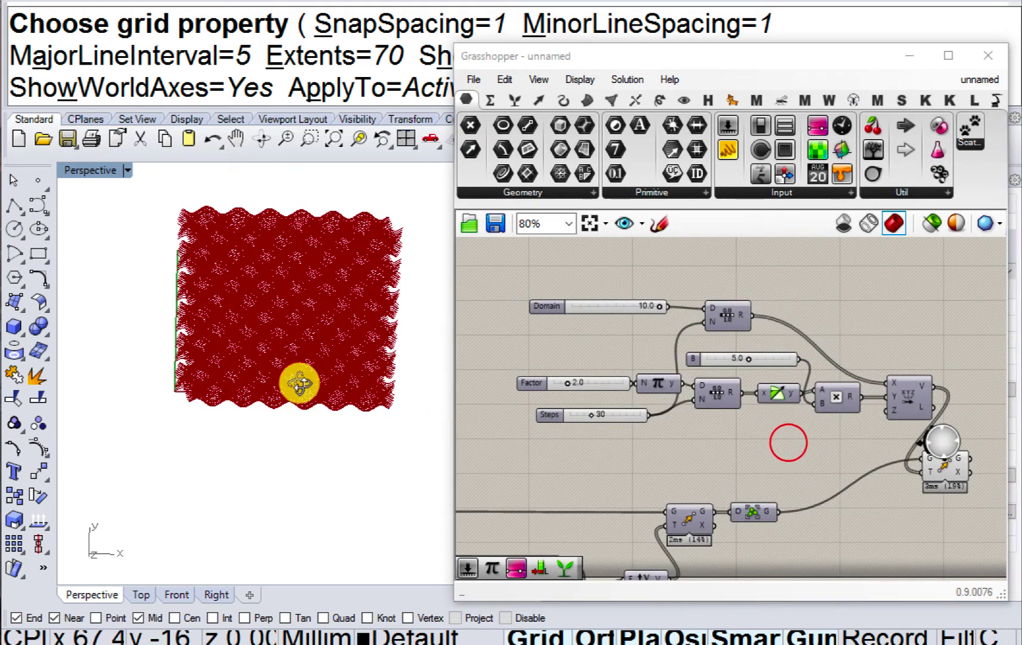
# Examine the resulting curve pattern up close and check the Count slider that drives the repeated rows.
pyautogui.scroll(5, 258, 369)
pyautogui.scroll(-6, 262, 388)
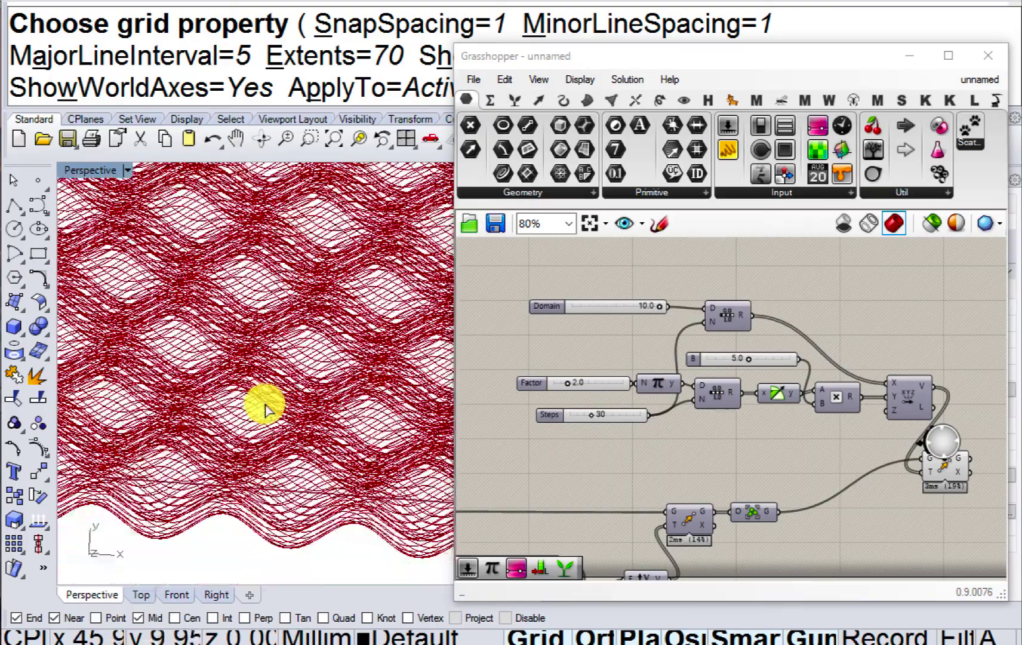
pyautogui.moveTo(282, 341); pyautogui.dragTo(283, 381, button='right')
pyautogui.click(676, 442)
pyautogui.scroll(-2, 677, 445)
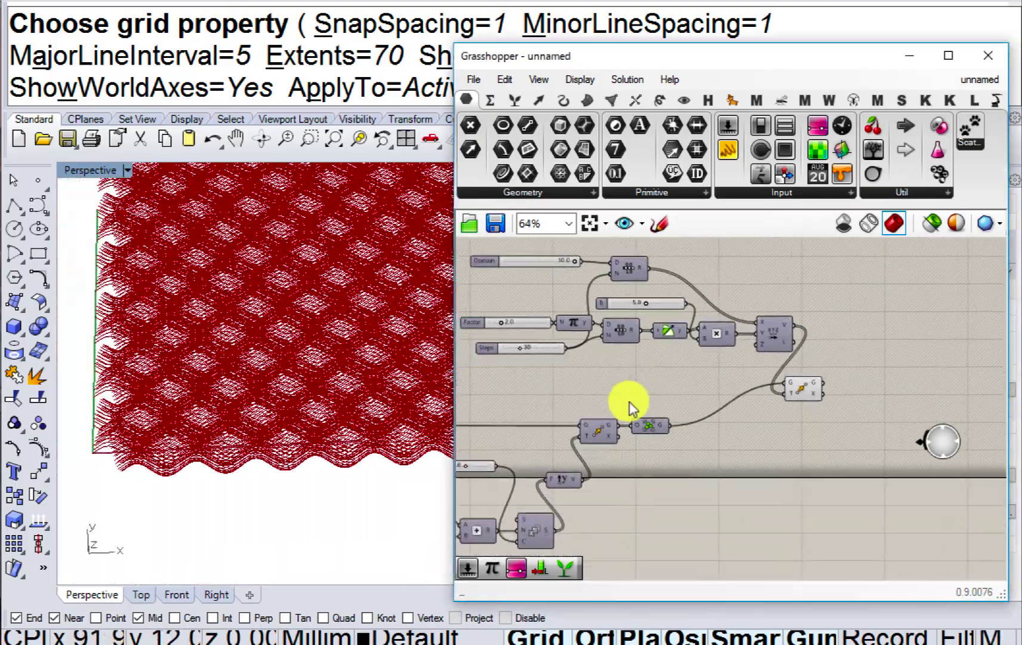
pyautogui.scroll(-2, 627, 406)
pyautogui.moveTo(627, 406); pyautogui.dragTo(675, 405, button='right')
pyautogui.scroll(1, 629, 422)
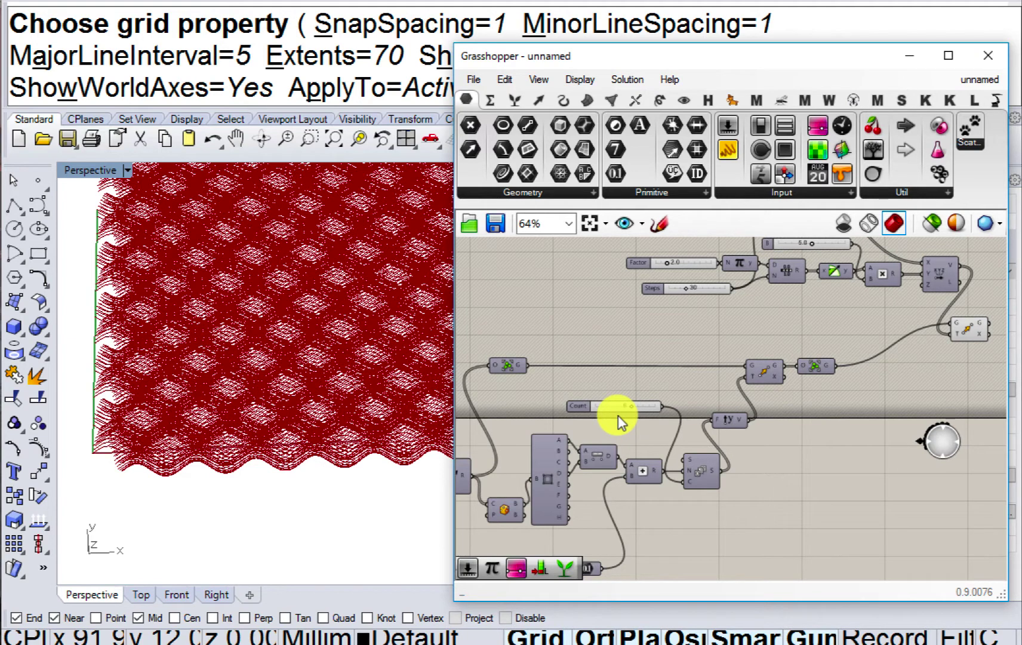
pyautogui.moveTo(629, 407)
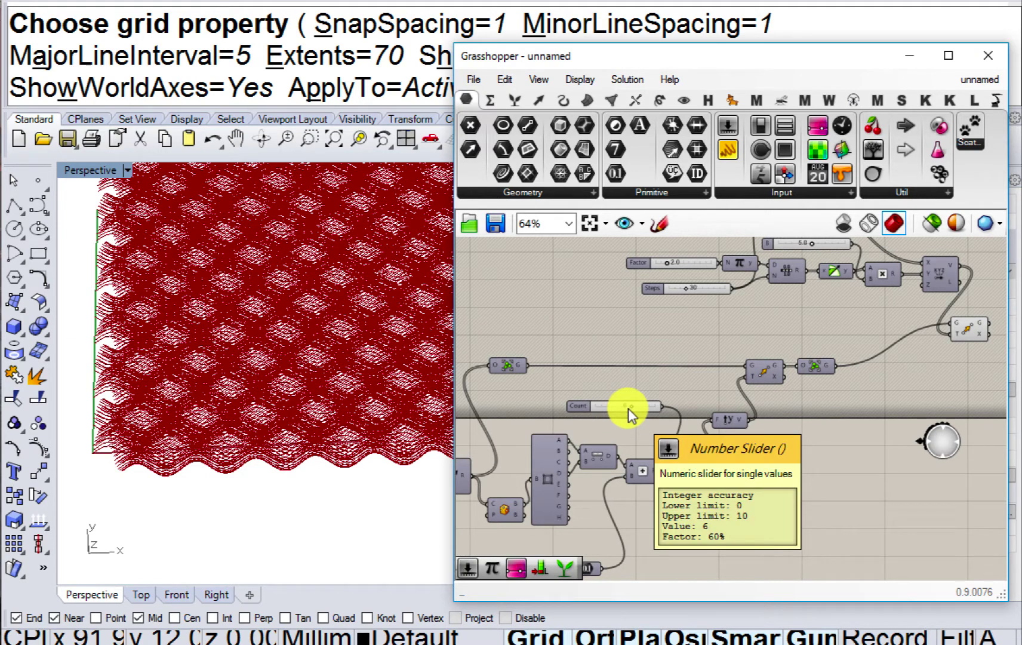
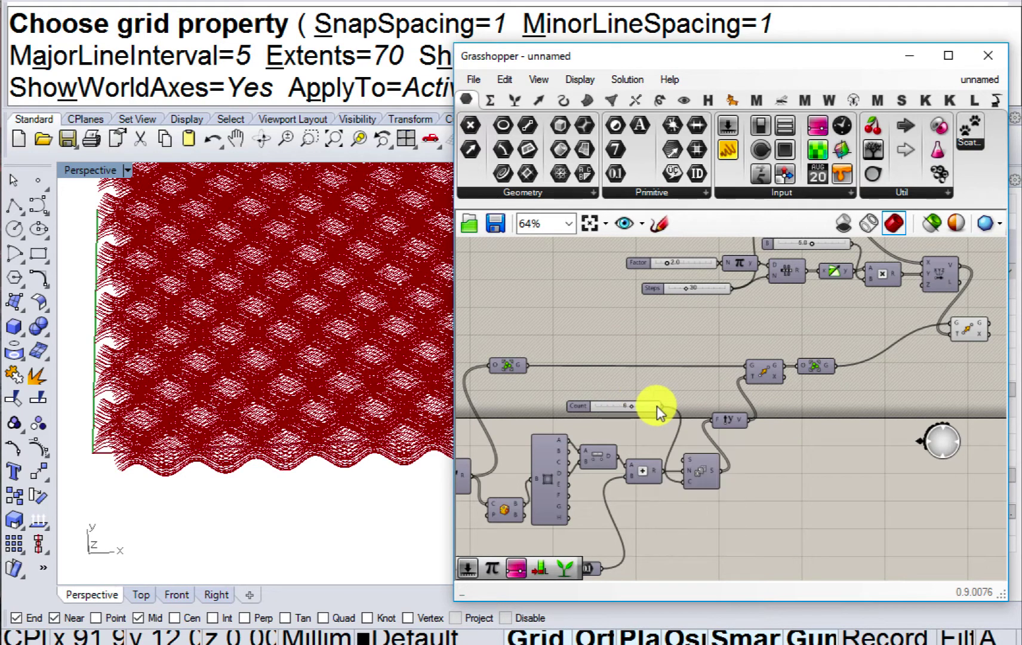
pyautogui.moveTo(881, 380); pyautogui.dragTo(689, 440, button='right')
pyautogui.scroll(1, 696, 435)
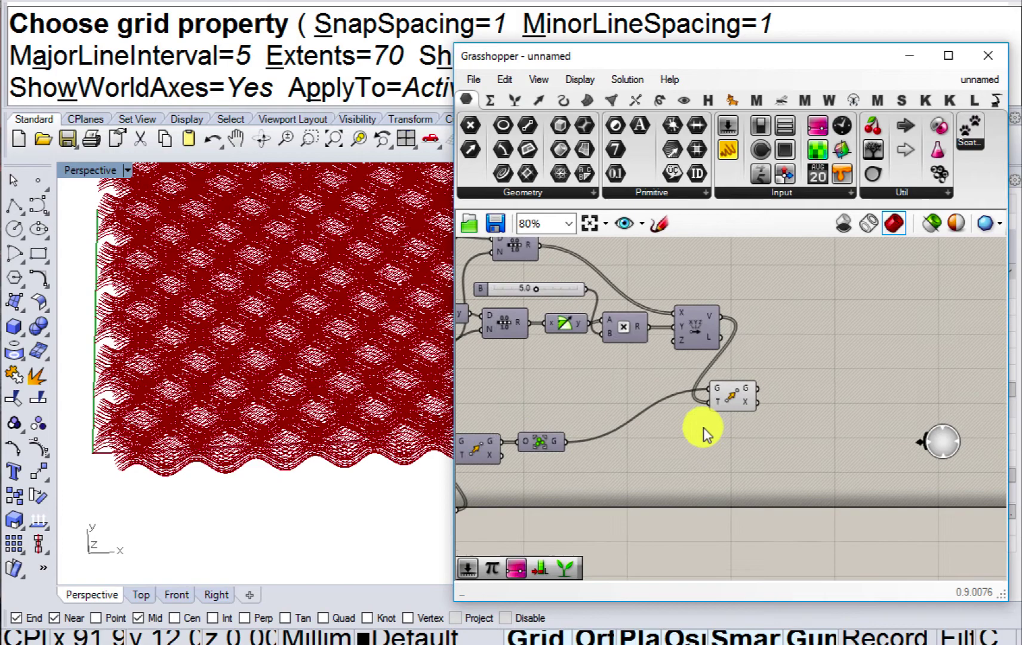
# Position the last Move component in line with the final Group and inspect its G output.
pyautogui.click(728, 399)
pyautogui.moveTo(378, 370); pyautogui.dragTo(289, 419, button='right')
pyautogui.scroll(-10, 289, 420)
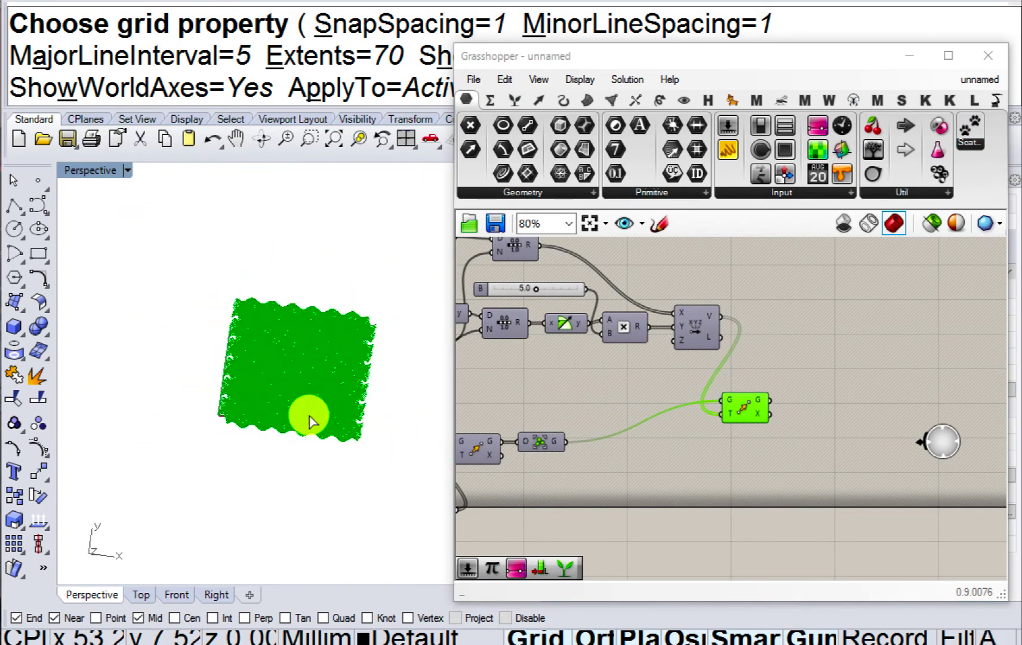
pyautogui.scroll(8, 333, 417)
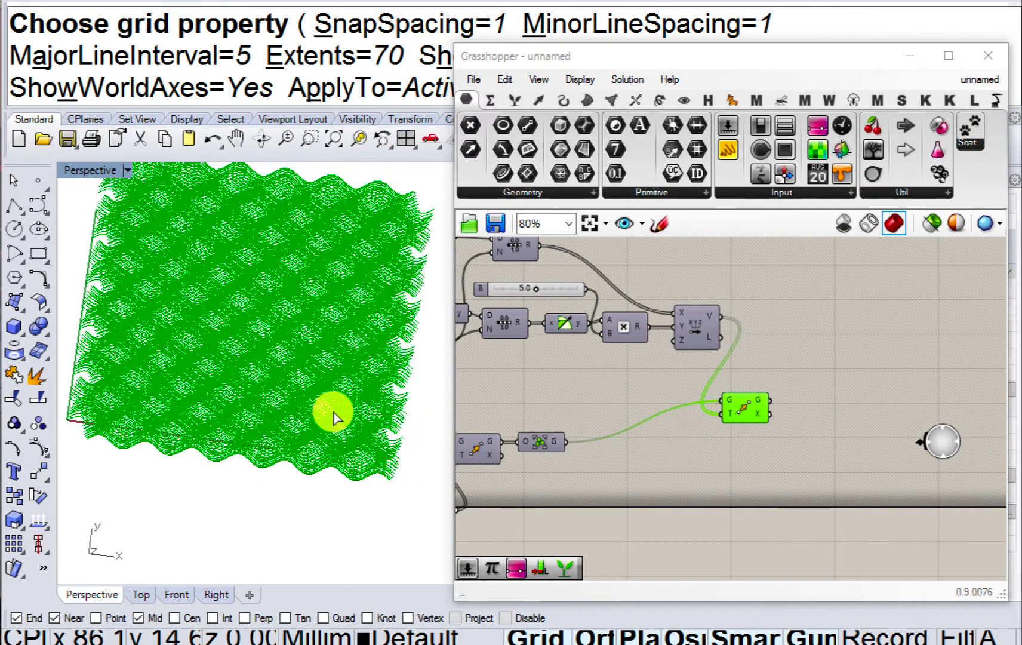
pyautogui.moveTo(732, 401)
pyautogui.mouseDown()
pyautogui.moveTo(754, 418)
pyautogui.moveTo(749, 447)
pyautogui.mouseUp()
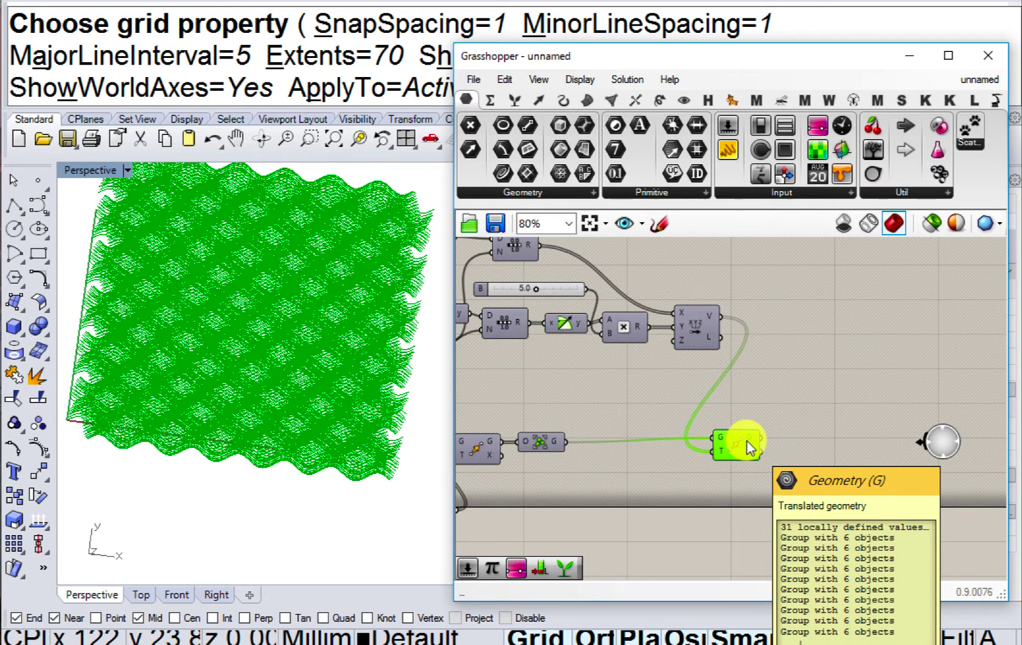
pyautogui.moveTo(682, 406)
pyautogui.mouseDown(button='right')
pyautogui.moveTo(758, 399)
pyautogui.moveTo(679, 421)
pyautogui.mouseUp(button='right')
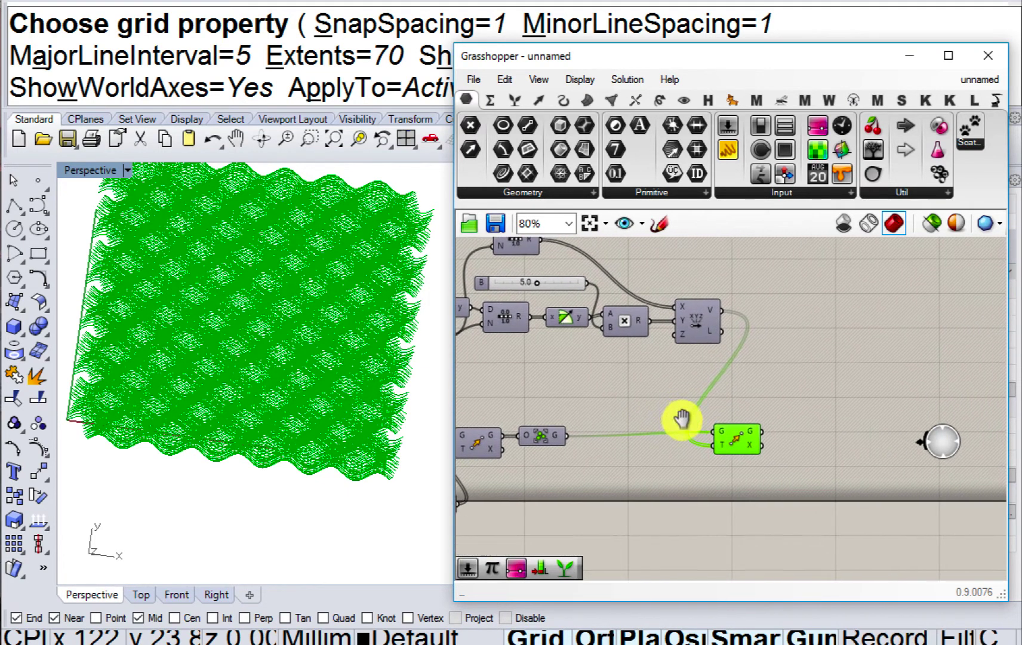
pyautogui.click(740, 440)
pyautogui.moveTo(751, 433)
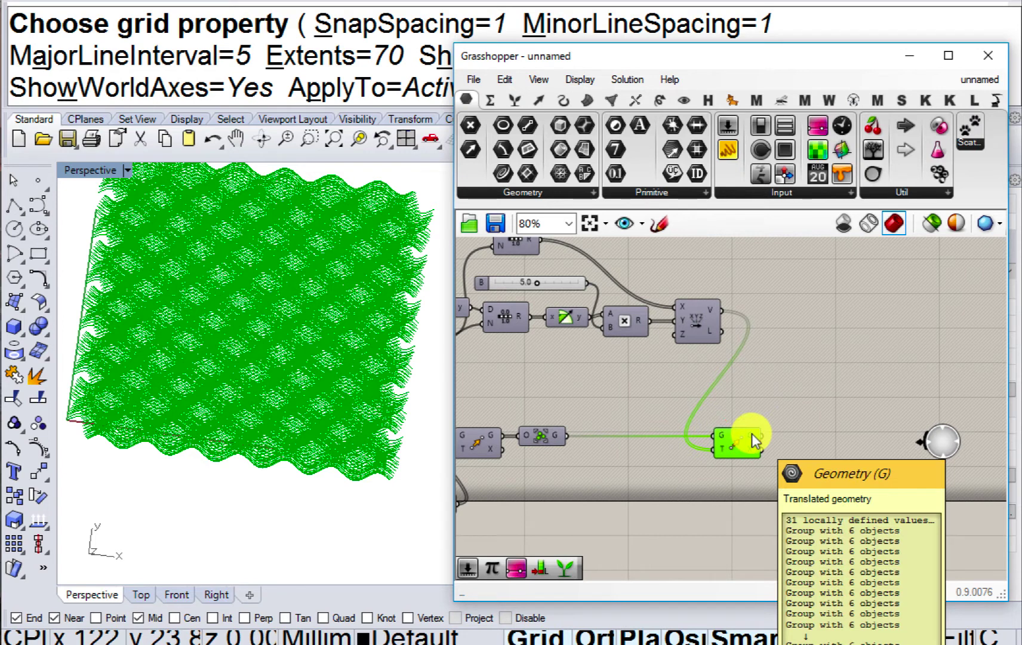
pyautogui.moveTo(612, 439); pyautogui.dragTo(753, 424, button='right')
pyautogui.scroll(1, 657, 419)
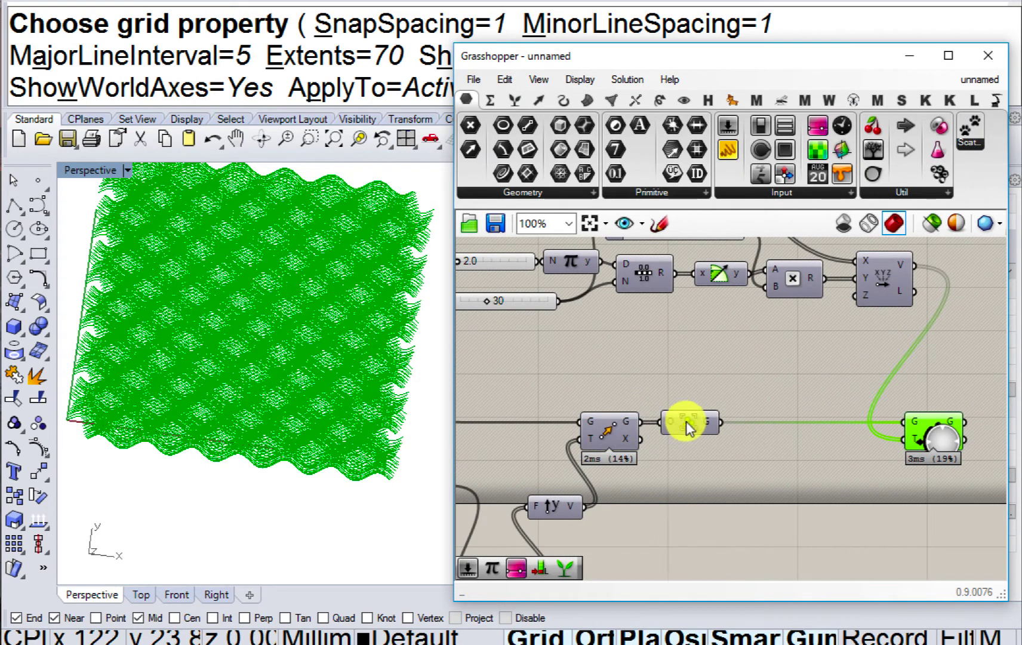
# Add an Ungroup component between the row Move and the final Group, and hide the last Move's preview.
pyautogui.moveTo(686, 421); pyautogui.dragTo(791, 423)
pyautogui.doubleClick(703, 438)
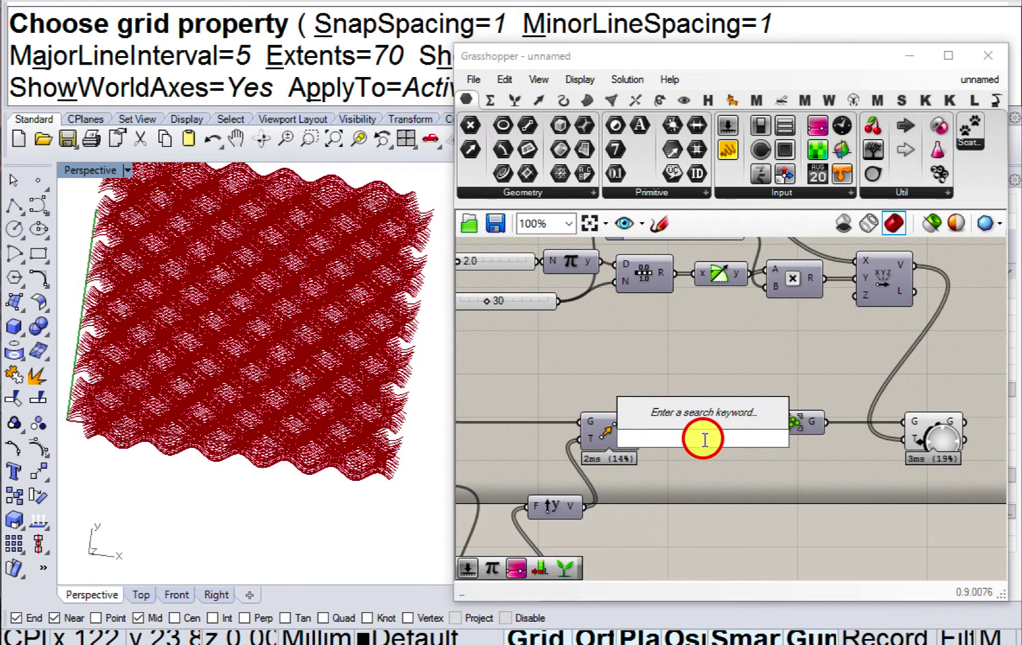
pyautogui.write('ung')
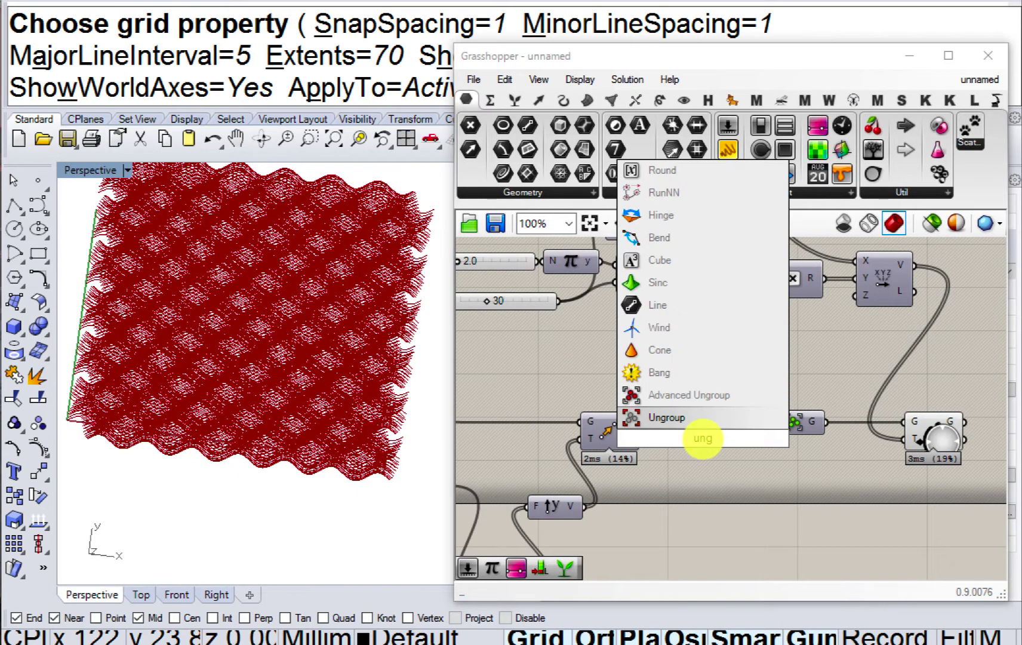
pyautogui.click(661, 417)
pyautogui.click(806, 454)
pyautogui.middleClick(806, 453)
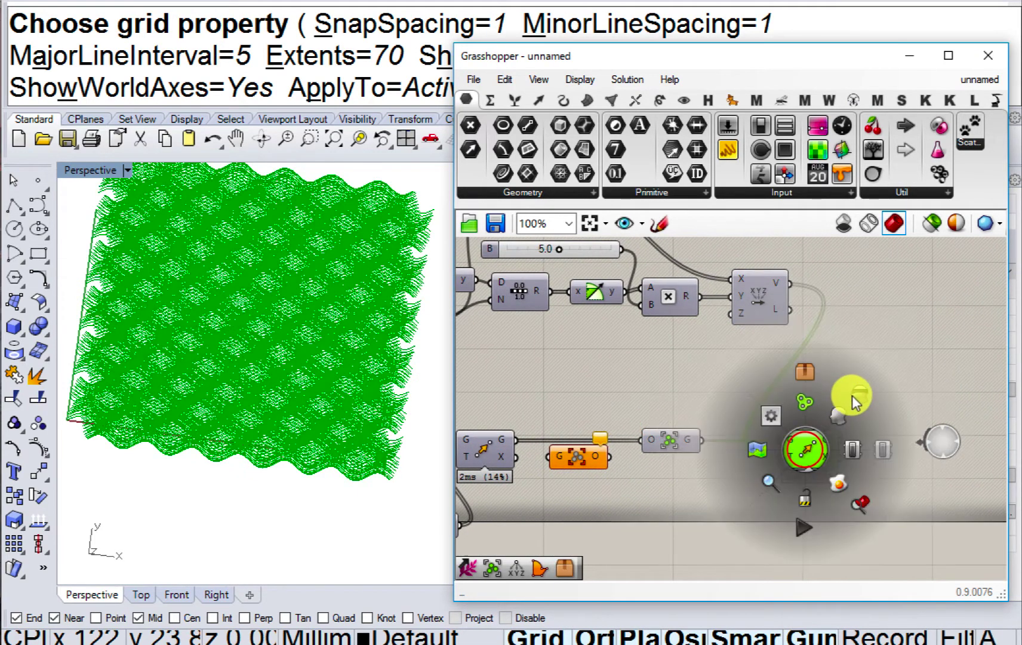
pyautogui.click(848, 394)
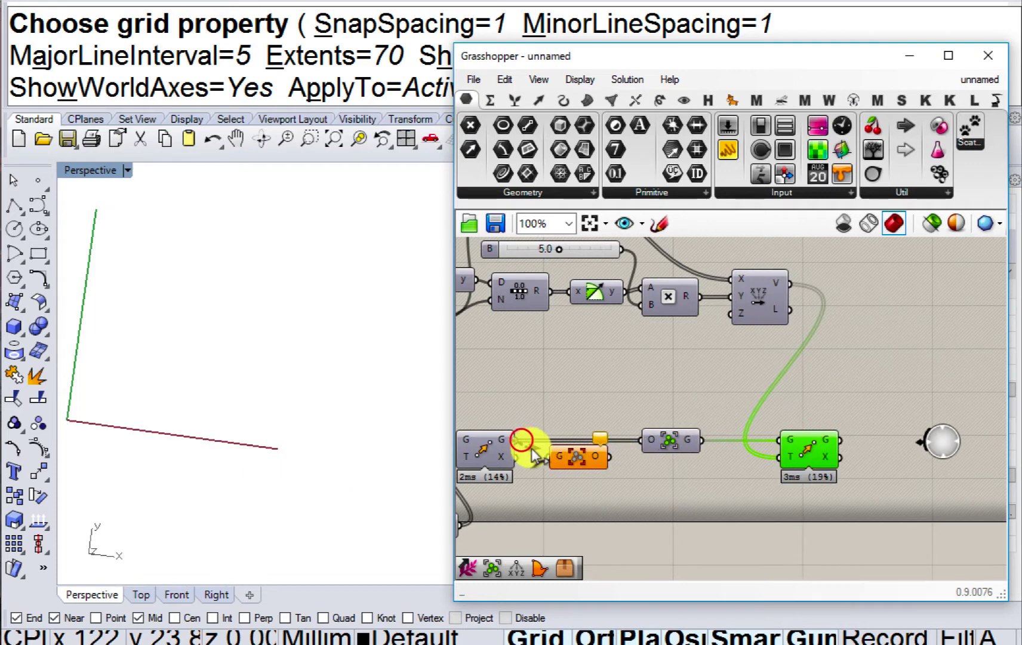
# Wire Ungroup between the row Move's G output and the final Group's O input, flattening Ungroup's O output.
pyautogui.moveTo(509, 439); pyautogui.dragTo(550, 456)
pyautogui.moveTo(577, 456); pyautogui.dragTo(571, 466)
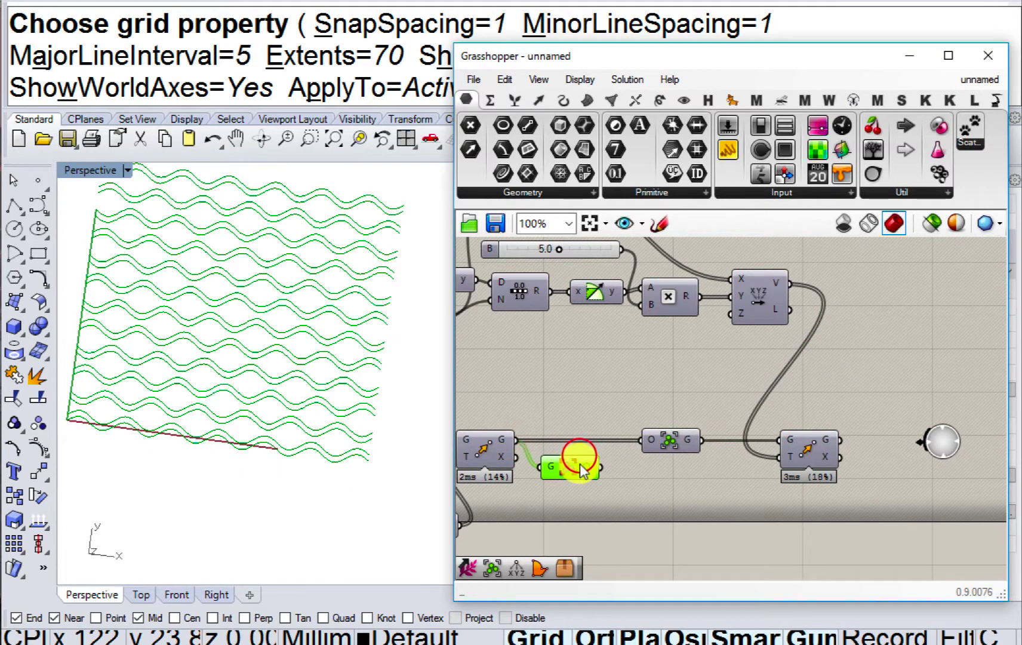
pyautogui.moveTo(588, 464)
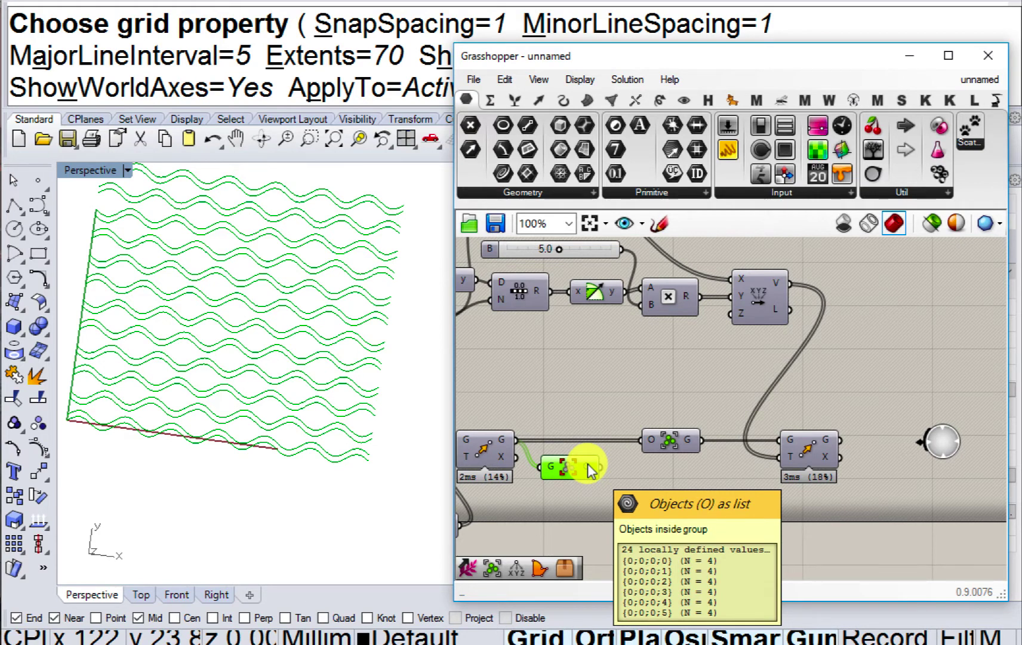
pyautogui.click(595, 467)
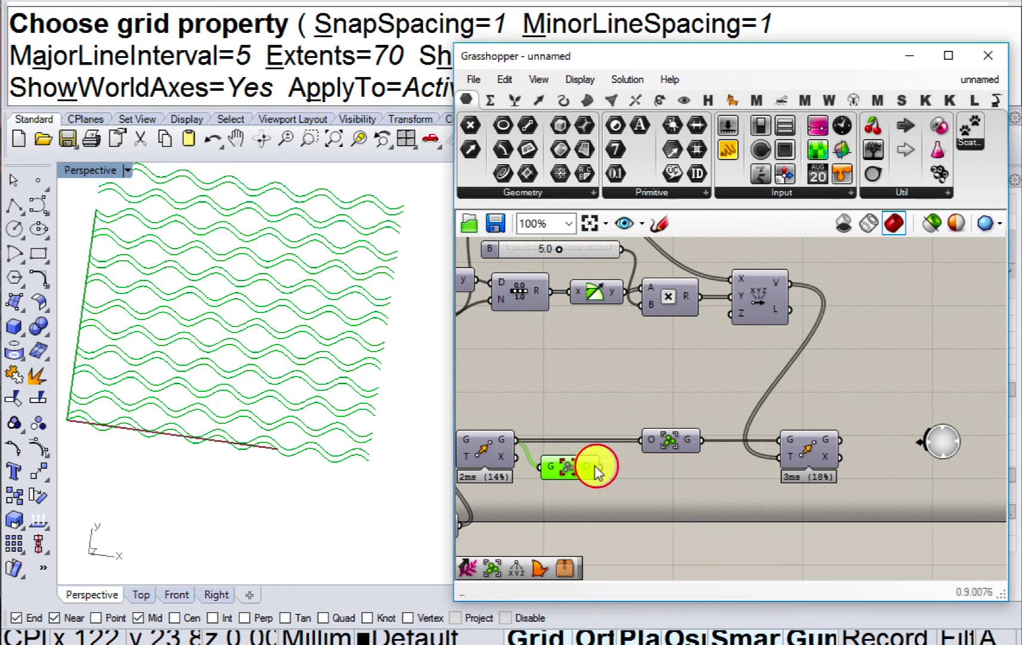
pyautogui.click(620, 536)
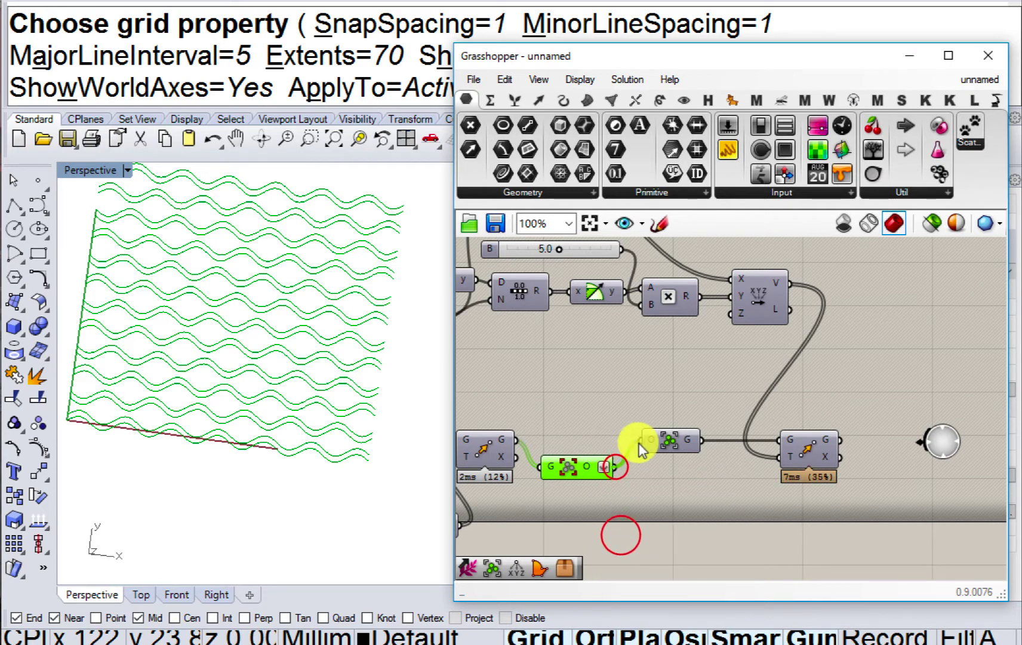
pyautogui.moveTo(606, 499); pyautogui.dragTo(602, 467)
# Turn off Ungroup's preview and turn on the last Move's preview.
pyautogui.middleClick(566, 422)
pyautogui.click(610, 369)
pyautogui.moveTo(688, 410); pyautogui.dragTo(581, 407, button='right')
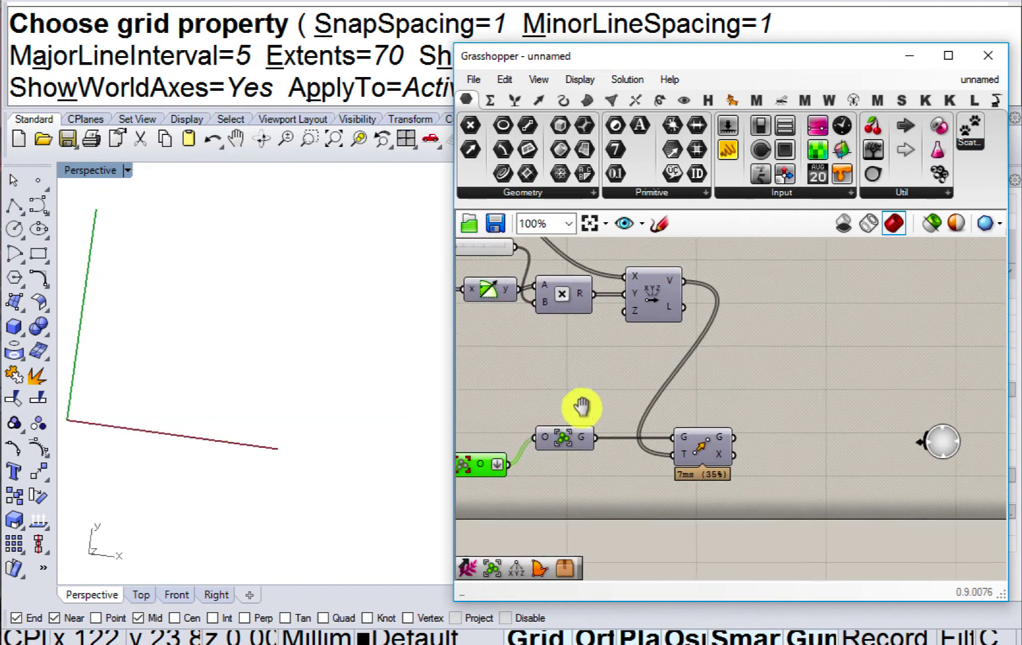
pyautogui.click(686, 452)
pyautogui.middleClick(686, 452)
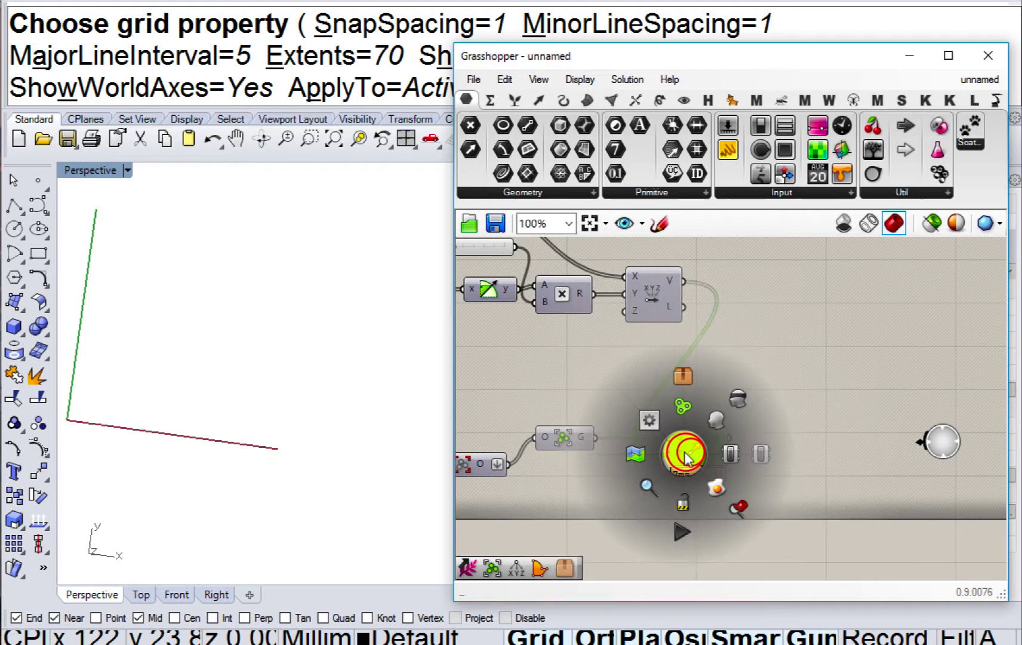
pyautogui.click(716, 419)
pyautogui.click(637, 389)
pyautogui.moveTo(329, 346); pyautogui.dragTo(330, 368, button='right')
pyautogui.scroll(3, 330, 366)
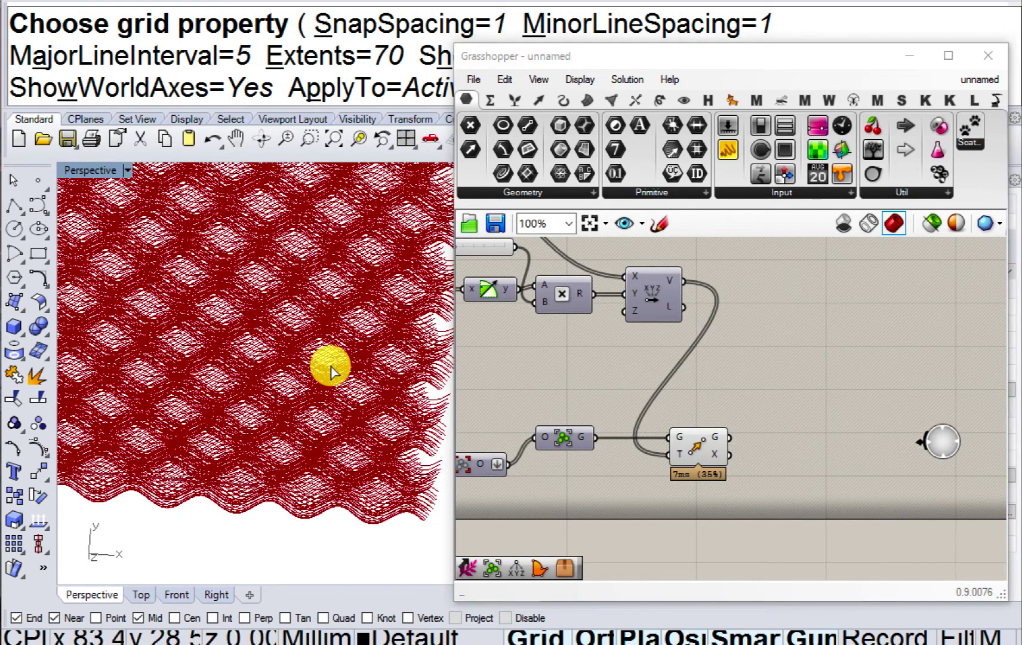
# Try the Domain slider feeding the upper Range at 3.2 and at 4.0.
pyautogui.moveTo(529, 372); pyautogui.dragTo(725, 378, button='right')
pyautogui.scroll(-2, 656, 340)
pyautogui.scroll(2, 633, 340)
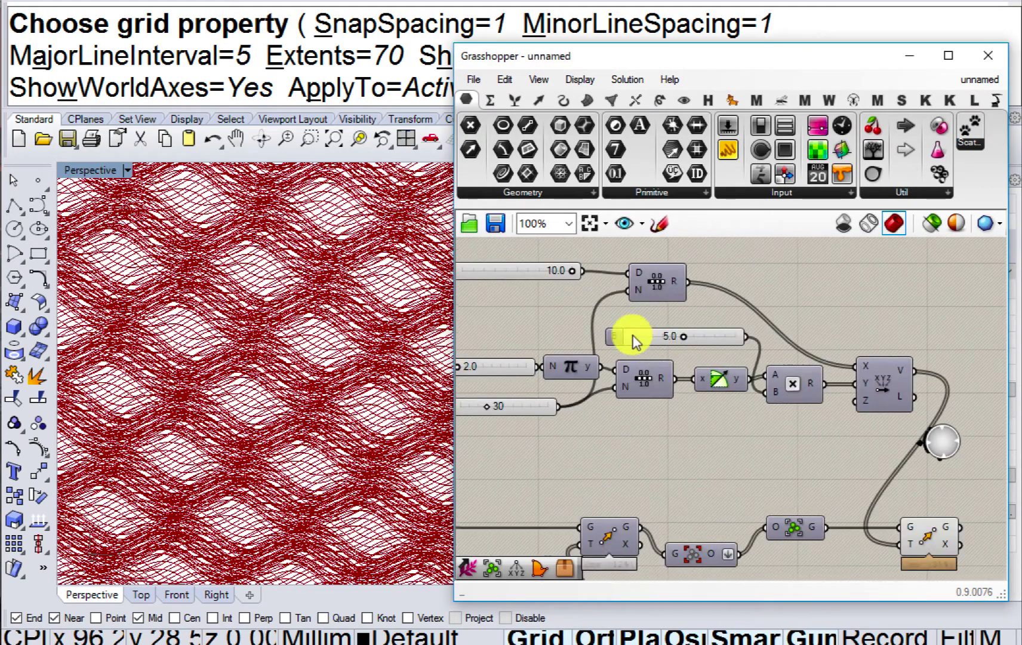
pyautogui.scroll(6, 661, 326)
pyautogui.scroll(-1, 816, 322)
pyautogui.moveTo(848, 320); pyautogui.dragTo(582, 317)
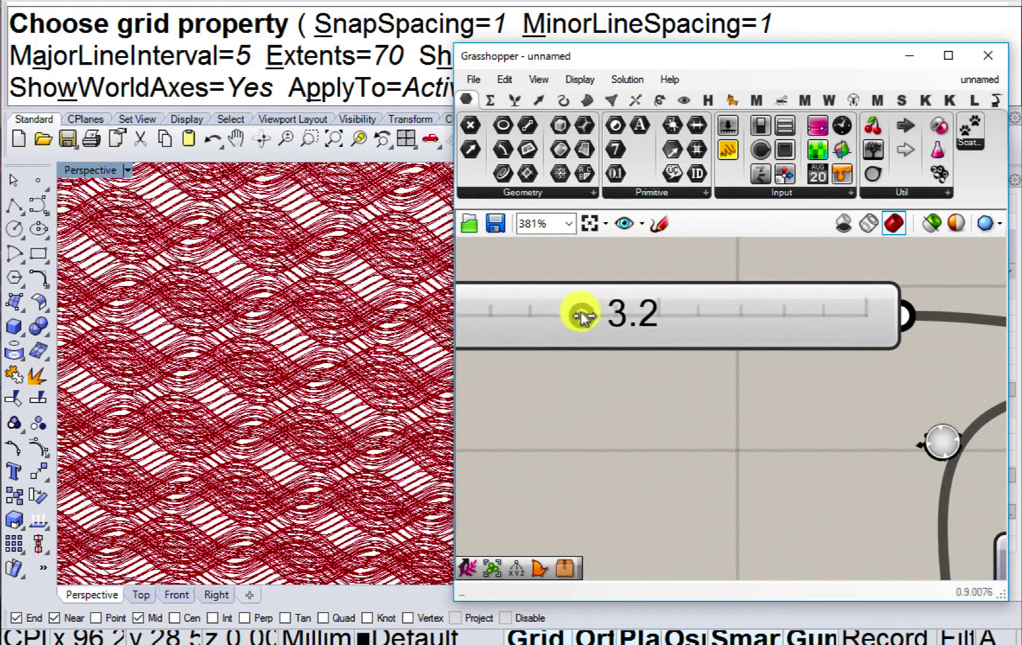
pyautogui.scroll(-5, 310, 340)
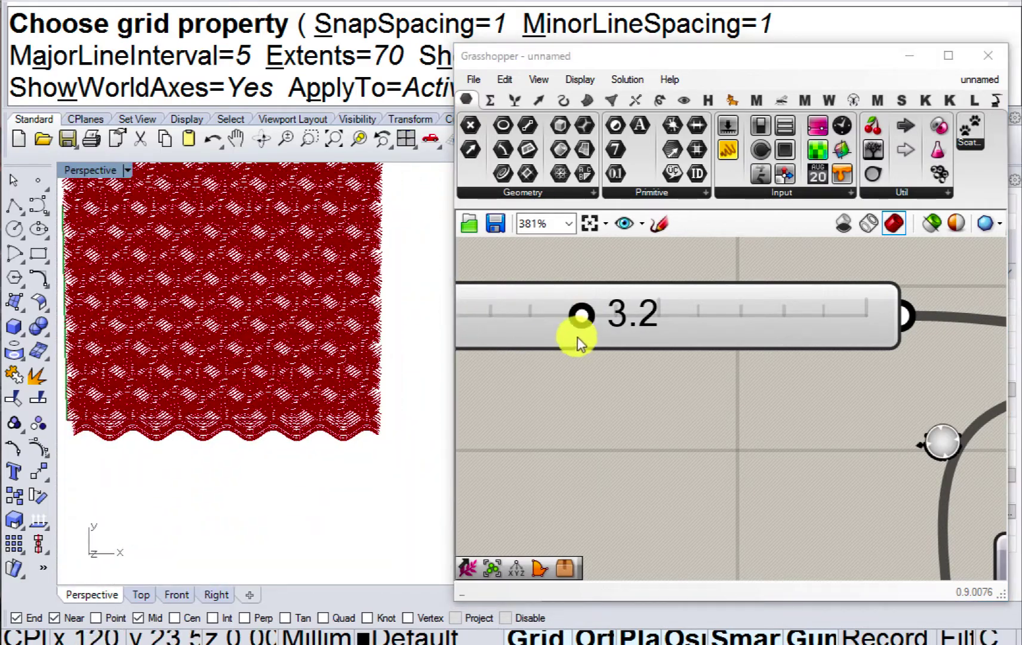
pyautogui.scroll(2, 577, 337)
pyautogui.moveTo(577, 321); pyautogui.dragTo(620, 324)
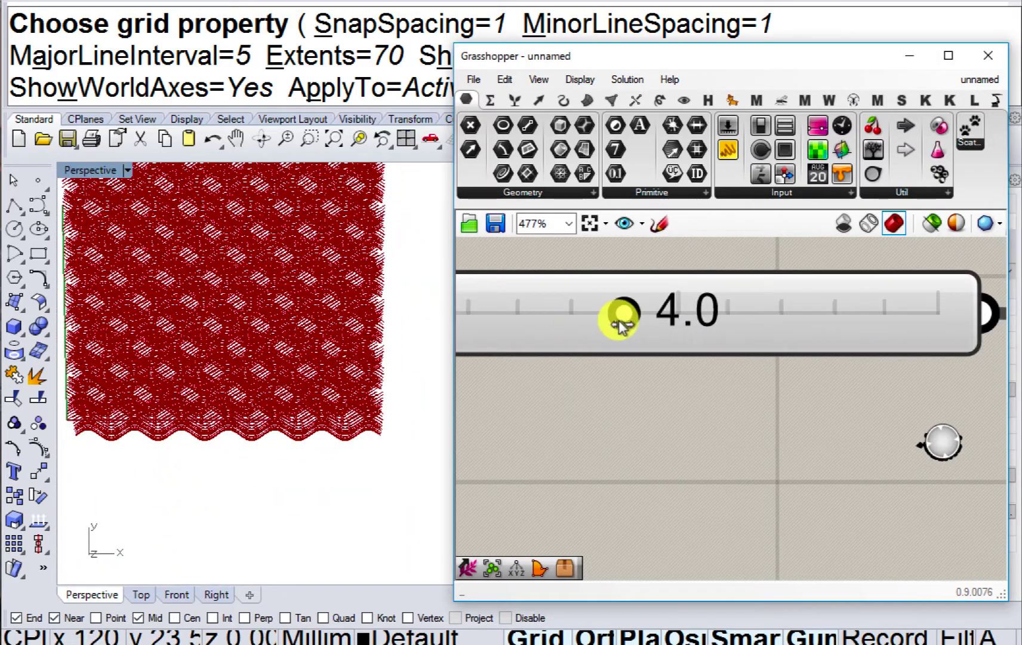
# Set the B slider feeding the multiplication to 4.0 and inspect the curve pattern up close.
pyautogui.scroll(-2, 620, 324)
pyautogui.moveTo(716, 411); pyautogui.dragTo(379, 259, button='right')
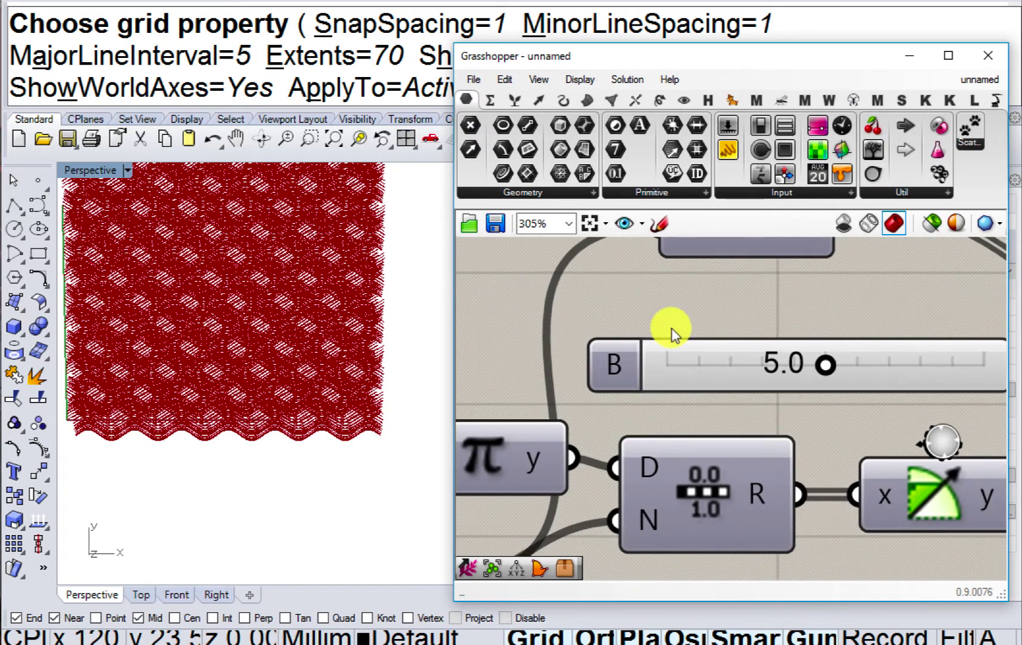
pyautogui.moveTo(823, 364); pyautogui.dragTo(791, 366)
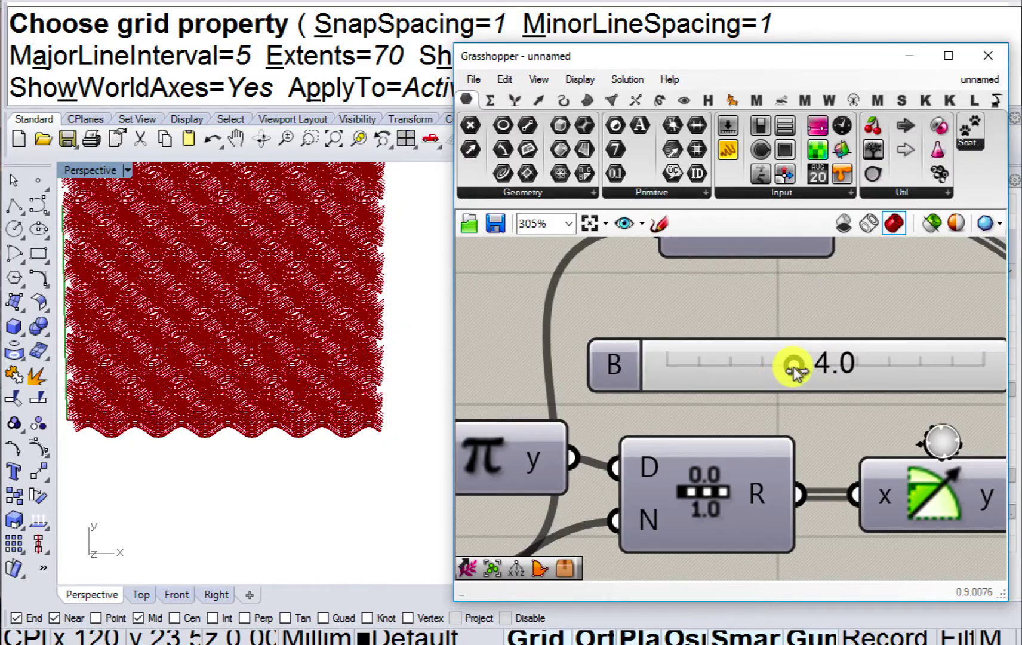
pyautogui.scroll(5, 296, 328)
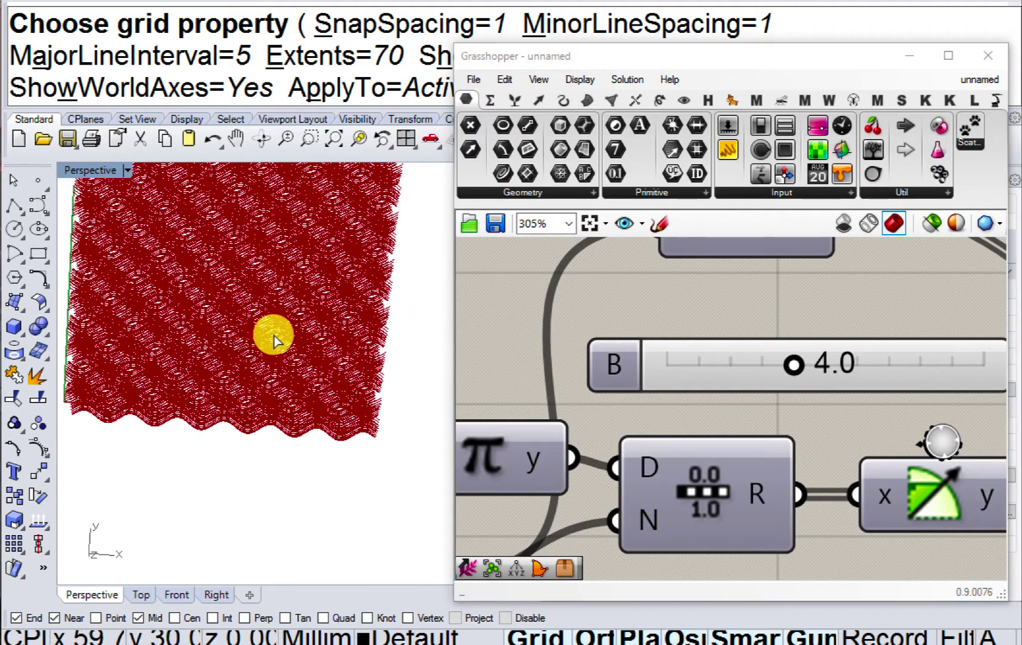
pyautogui.scroll(3, 316, 357)
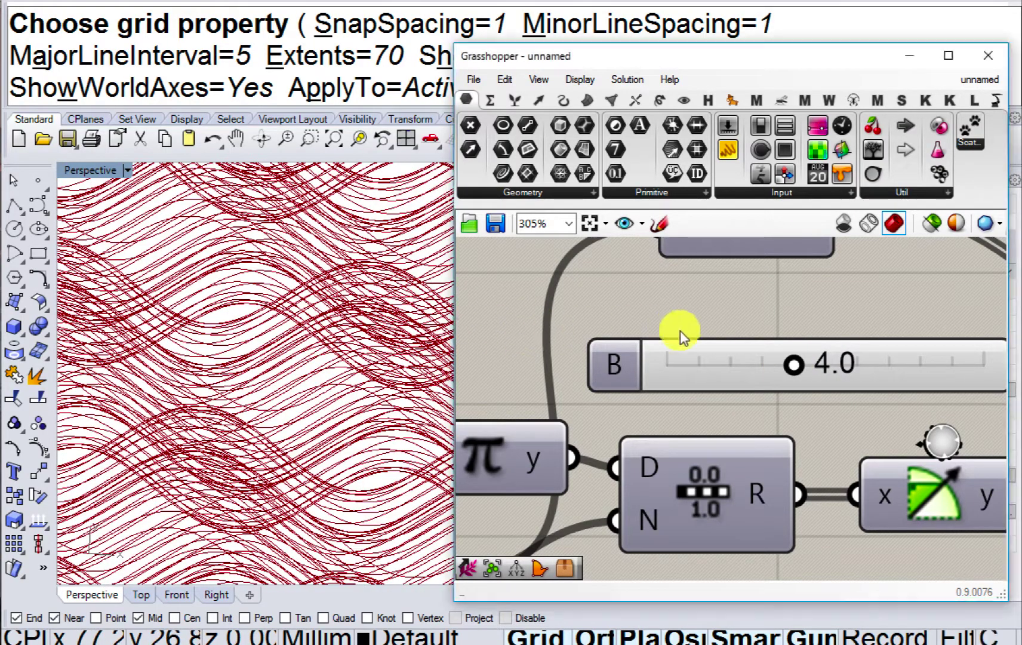
# Set the Domain slider feeding the upper Range to 5.0.
pyautogui.scroll(-2, 739, 373)
pyautogui.scroll(-2, 739, 370)
pyautogui.moveTo(540, 291); pyautogui.dragTo(555, 291)
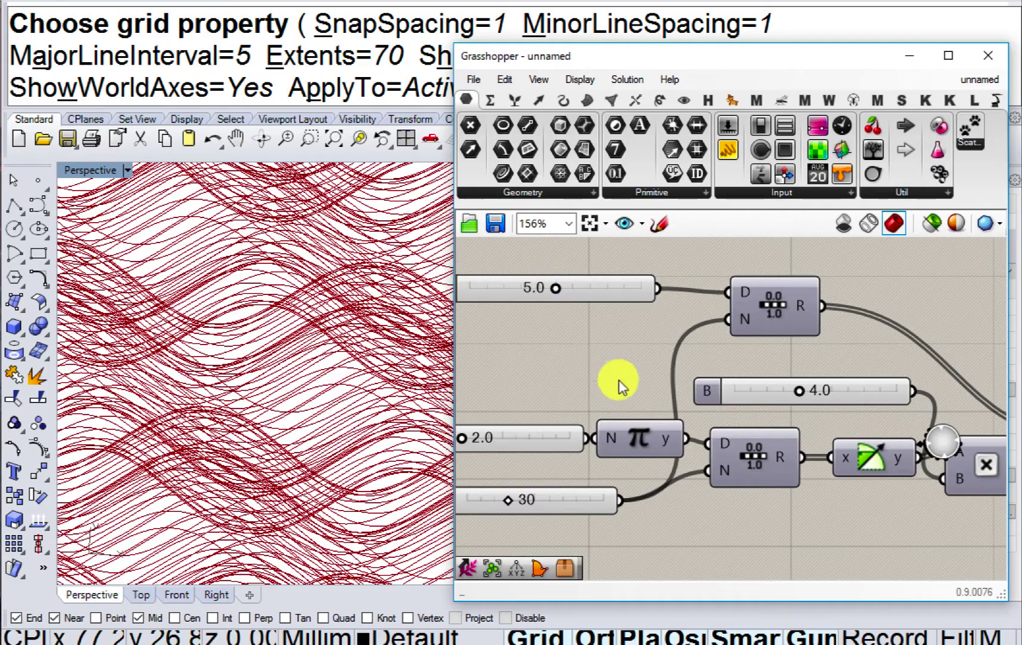
# Add an Ungroup component after the last Move and connect the Move's geometry output to it.
pyautogui.scroll(-3, 619, 381)
pyautogui.scroll(-4, 319, 310)
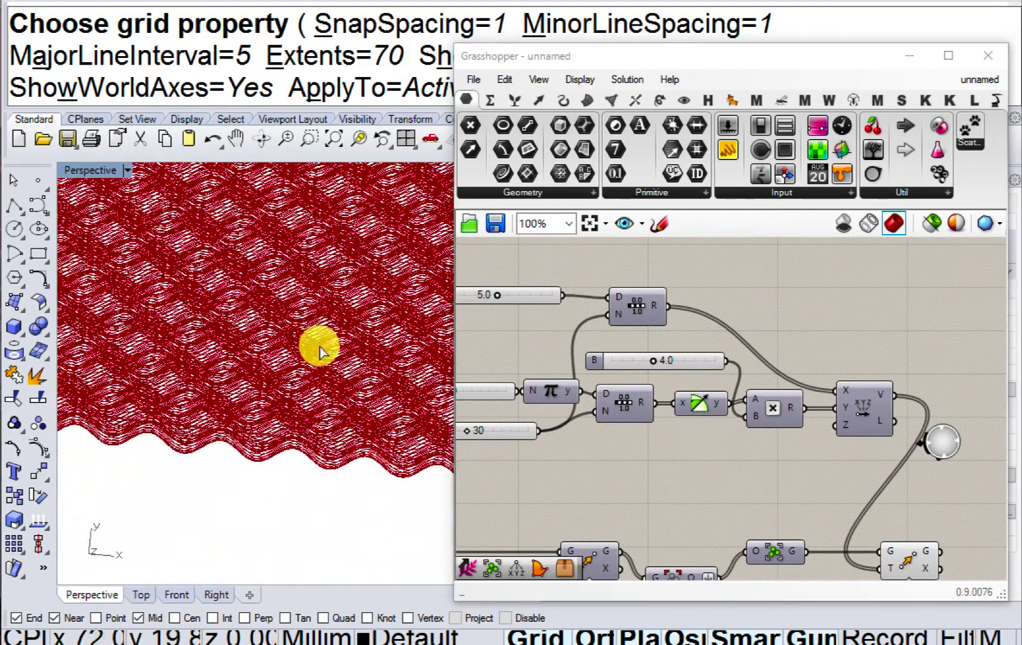
pyautogui.scroll(-7, 319, 346)
pyautogui.moveTo(673, 455); pyautogui.dragTo(513, 394, button='right')
pyautogui.scroll(-1, 683, 450)
pyautogui.scroll(1, 589, 416)
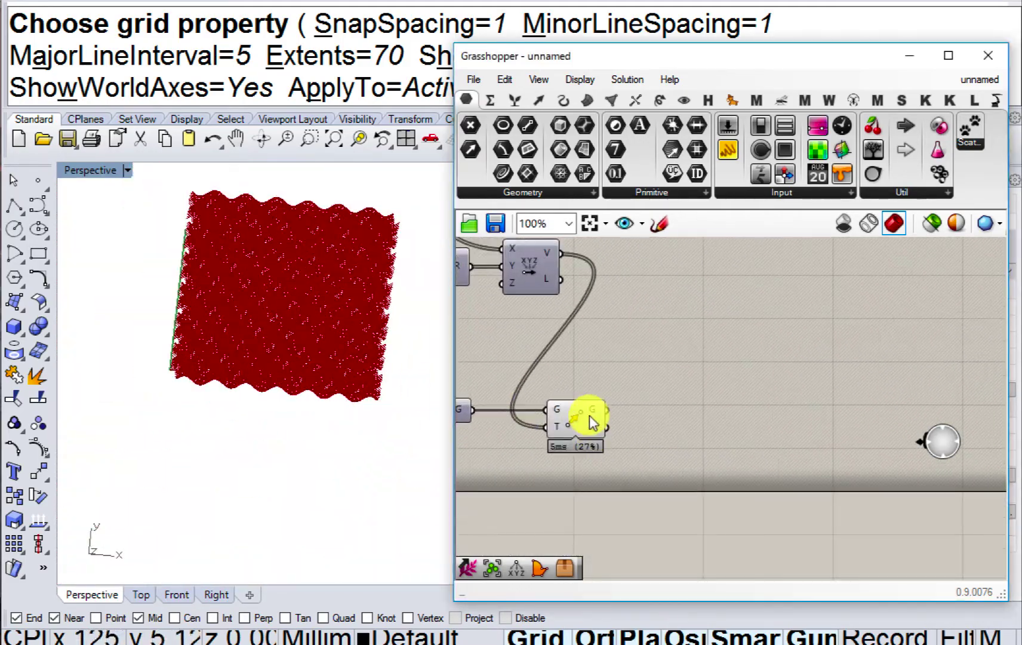
pyautogui.moveTo(594, 411)
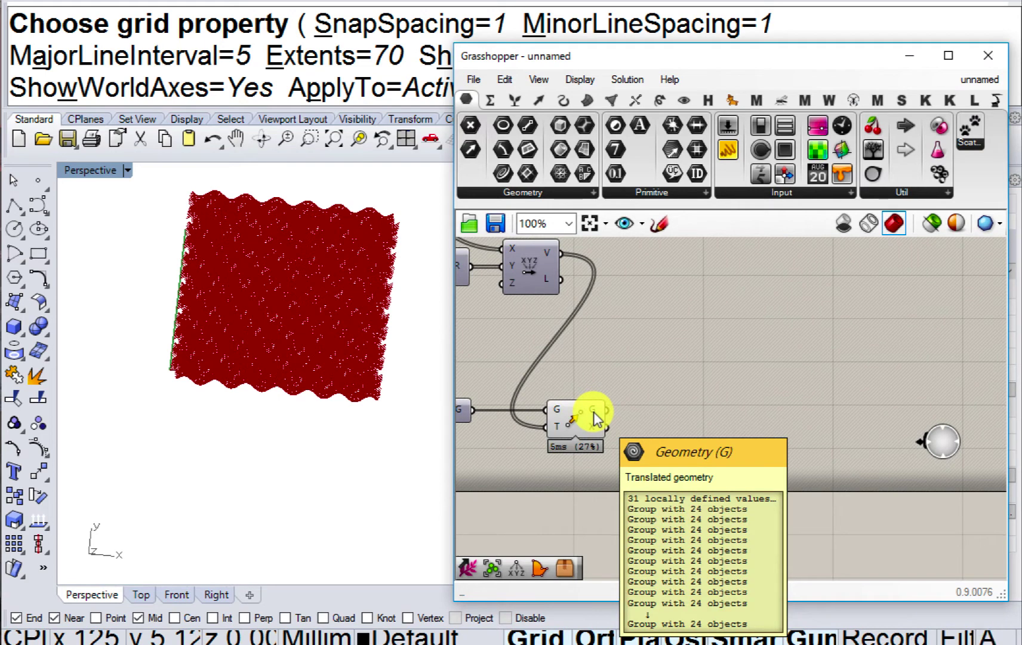
pyautogui.click(587, 412)
pyautogui.doubleClick(670, 413)
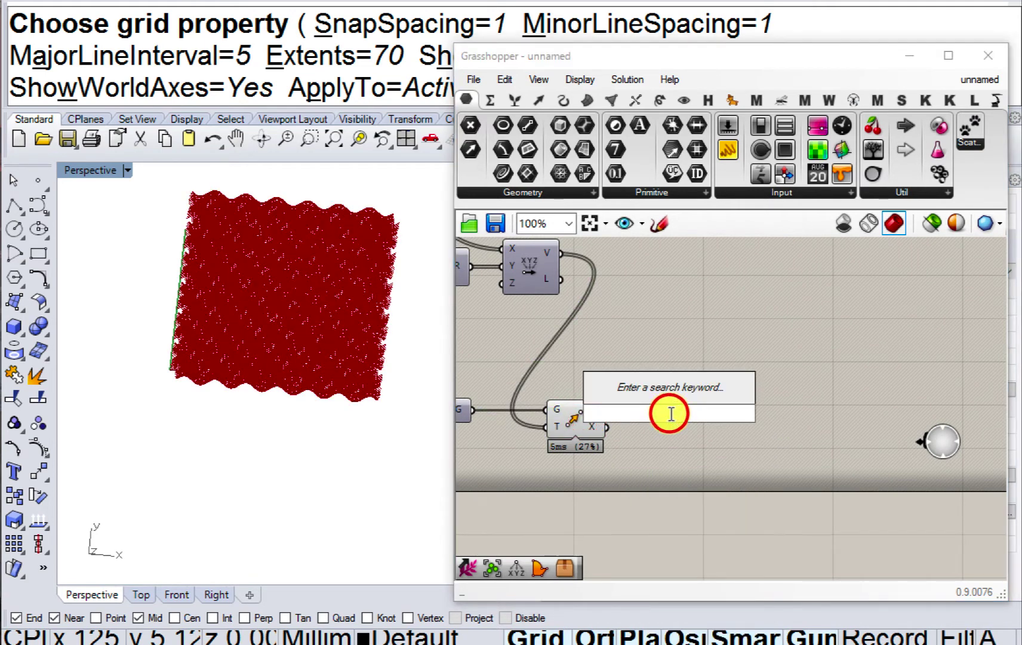
pyautogui.write('ung')
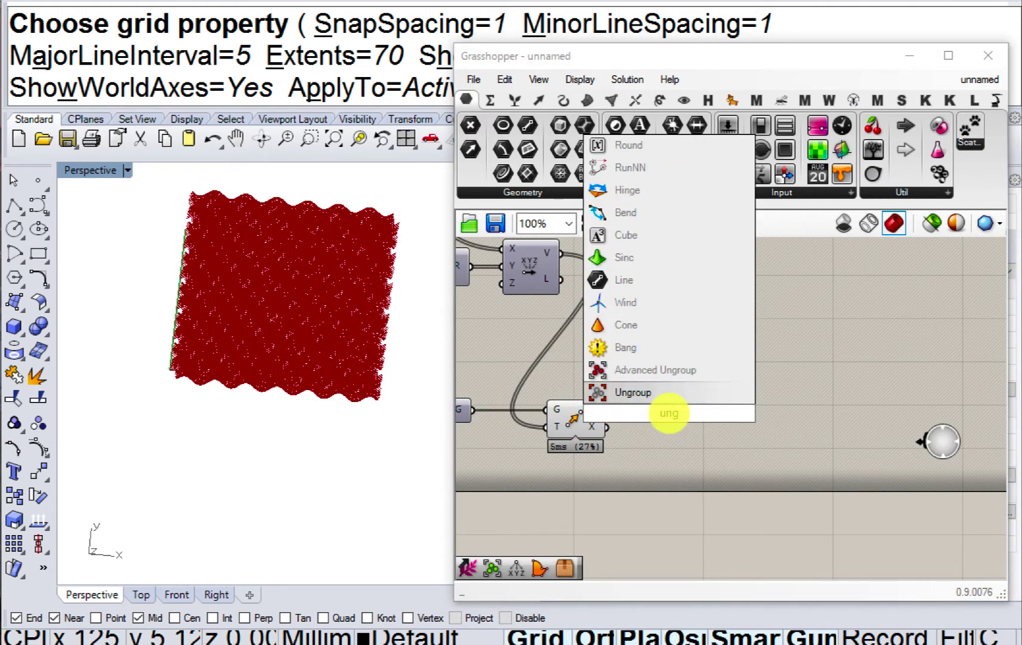
pyautogui.click(652, 391)
pyautogui.scroll(4, 628, 417)
pyautogui.moveTo(633, 404); pyautogui.dragTo(646, 406)
pyautogui.moveTo(721, 411); pyautogui.dragTo(710, 402)
# Turn off the last Move's preview, check Ungroup's object list and place Ungroup farther from the Move.
pyautogui.moveTo(600, 532); pyautogui.dragTo(519, 435)
pyautogui.middleClick(576, 453)
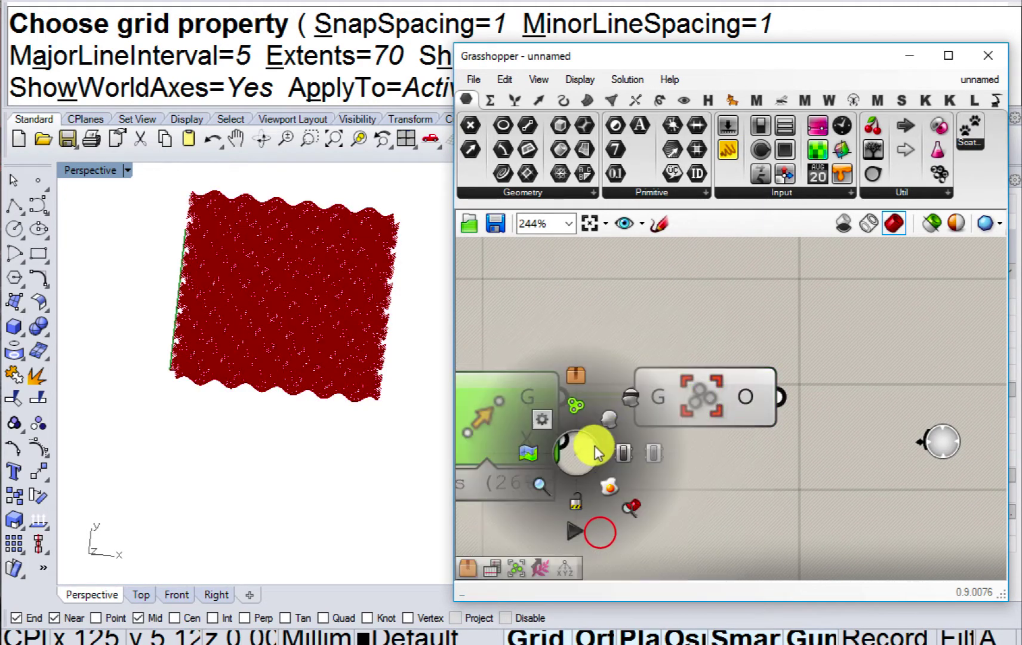
pyautogui.click(630, 401)
pyautogui.moveTo(730, 415); pyautogui.dragTo(666, 423, button='right')
pyautogui.moveTo(689, 402)
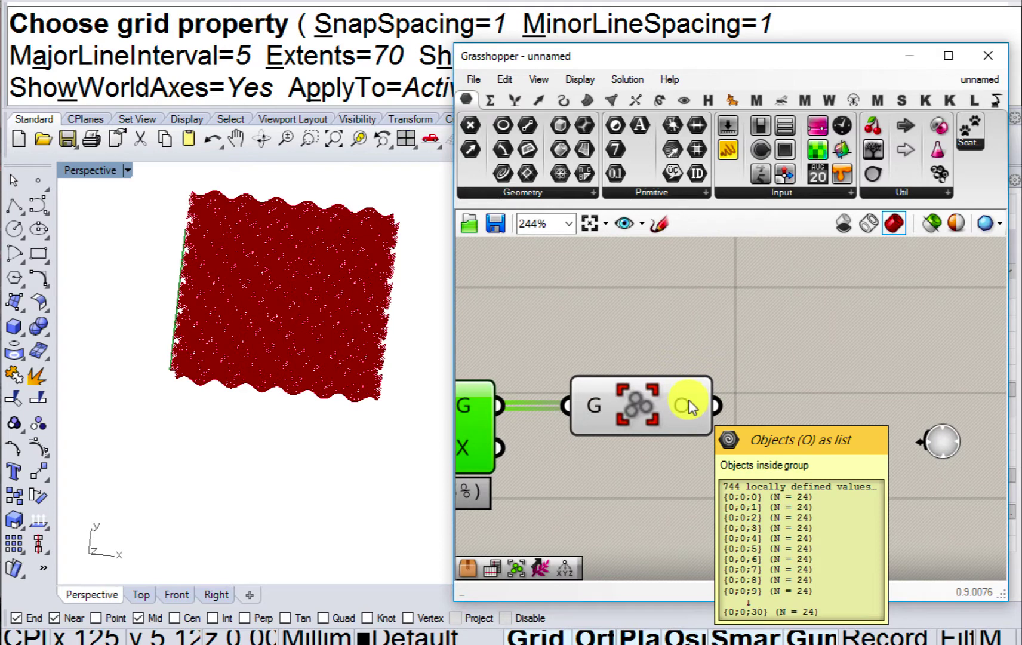
pyautogui.moveTo(638, 403); pyautogui.dragTo(742, 440)
pyautogui.moveTo(515, 441); pyautogui.dragTo(664, 422, button='right')
# Add a Bounding Box set to Union Box and feed its content input from the last Move's geometry output.
pyautogui.click(576, 420)
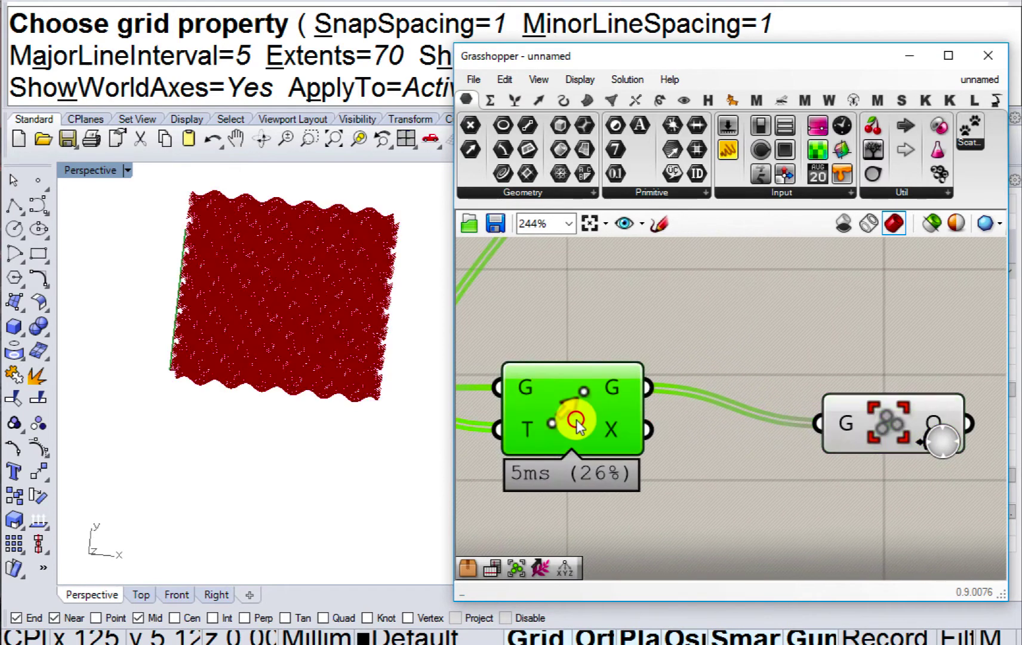
pyautogui.doubleClick(730, 343)
pyautogui.write('bounding')
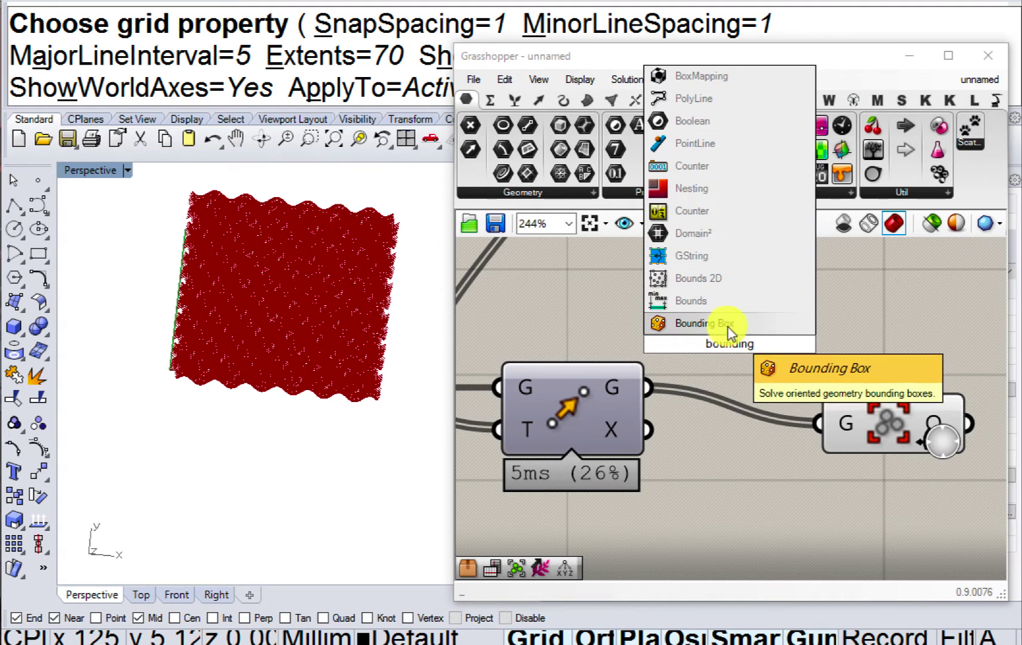
pyautogui.click(724, 326)
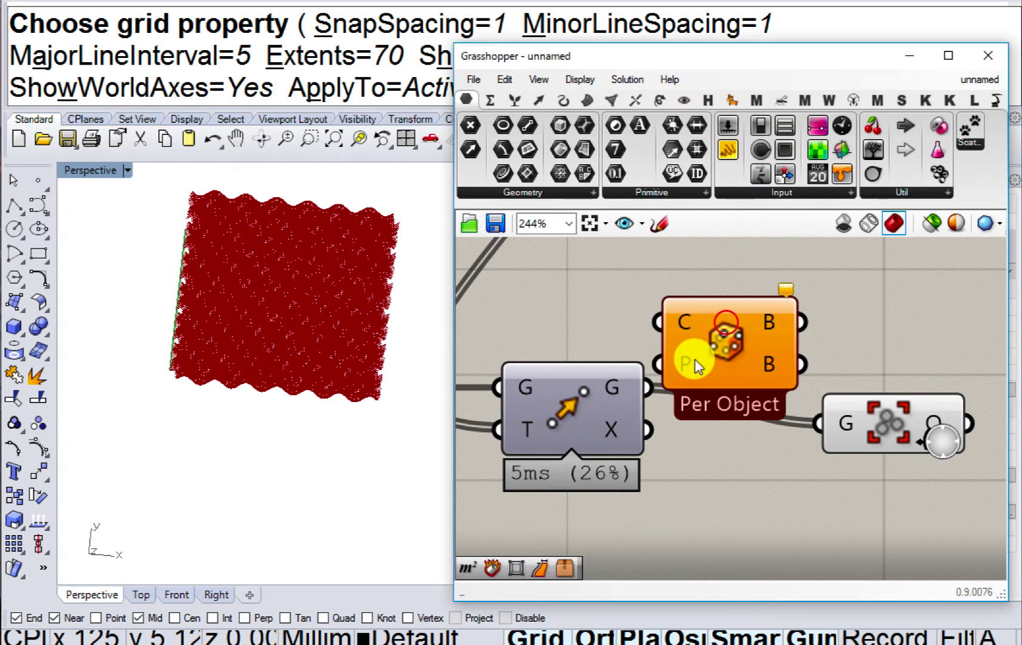
pyautogui.rightClick(709, 342)
pyautogui.click(749, 468)
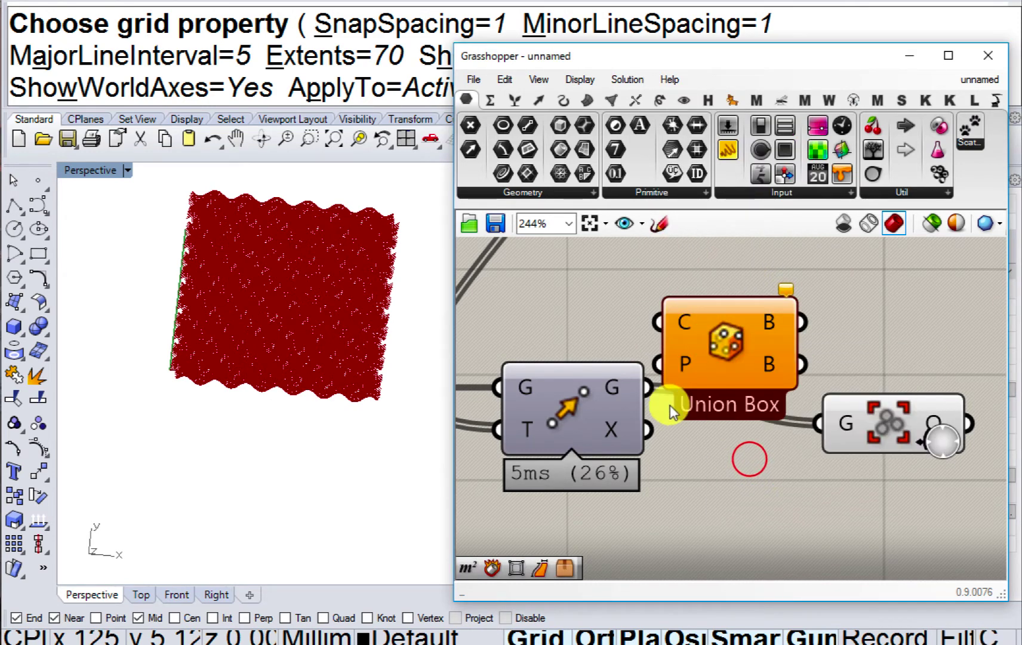
pyautogui.moveTo(678, 329); pyautogui.dragTo(679, 329)
pyautogui.moveTo(715, 338); pyautogui.dragTo(757, 309)
pyautogui.moveTo(753, 313); pyautogui.dragTo(654, 385, button='right')
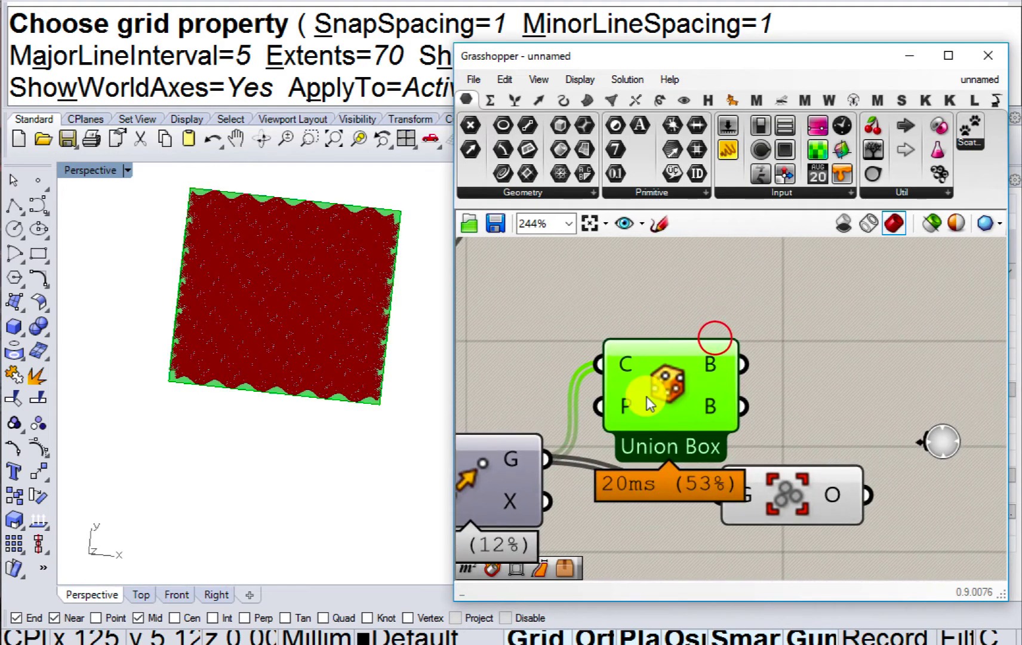
pyautogui.moveTo(646, 396); pyautogui.dragTo(704, 355)
pyautogui.moveTo(695, 356); pyautogui.dragTo(576, 387, button='right')
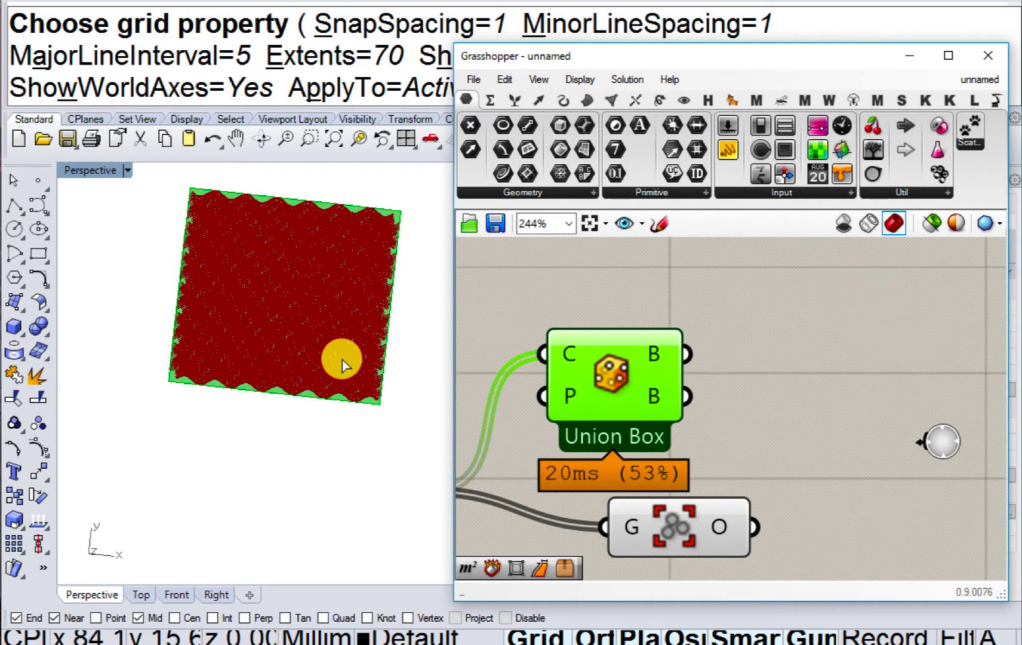
# Add a Deconstruct Brep component and connect the Bounding Box's upper box output to it.
pyautogui.moveTo(301, 338); pyautogui.dragTo(350, 334, button='right')
pyautogui.scroll(4, 323, 293)
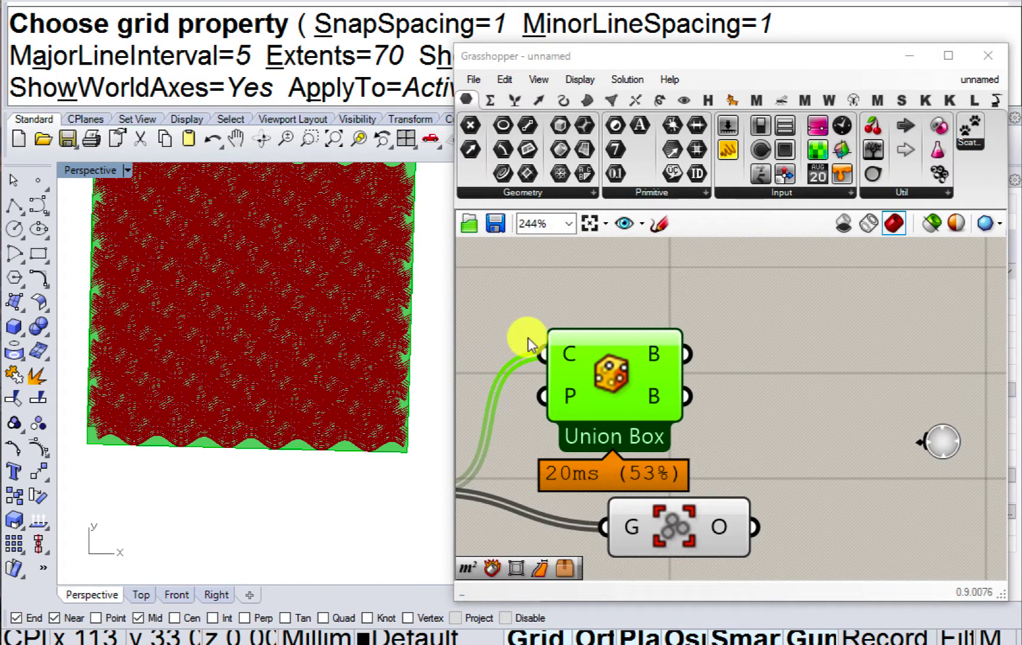
pyautogui.moveTo(644, 361); pyautogui.dragTo(675, 443, button='right')
pyautogui.doubleClick(762, 391)
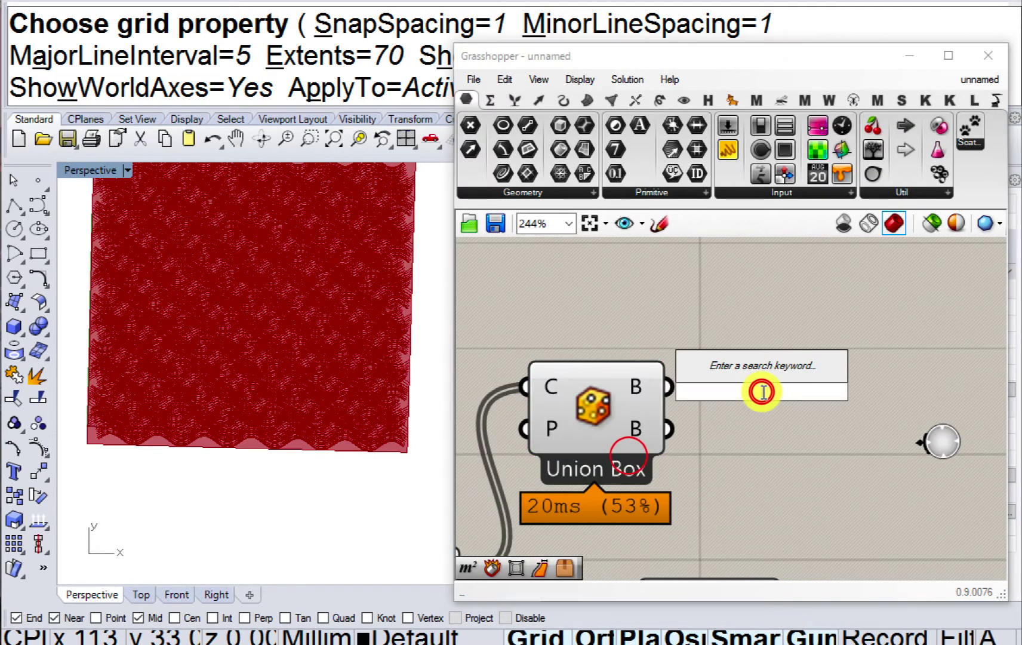
pyautogui.write('deconstruc')
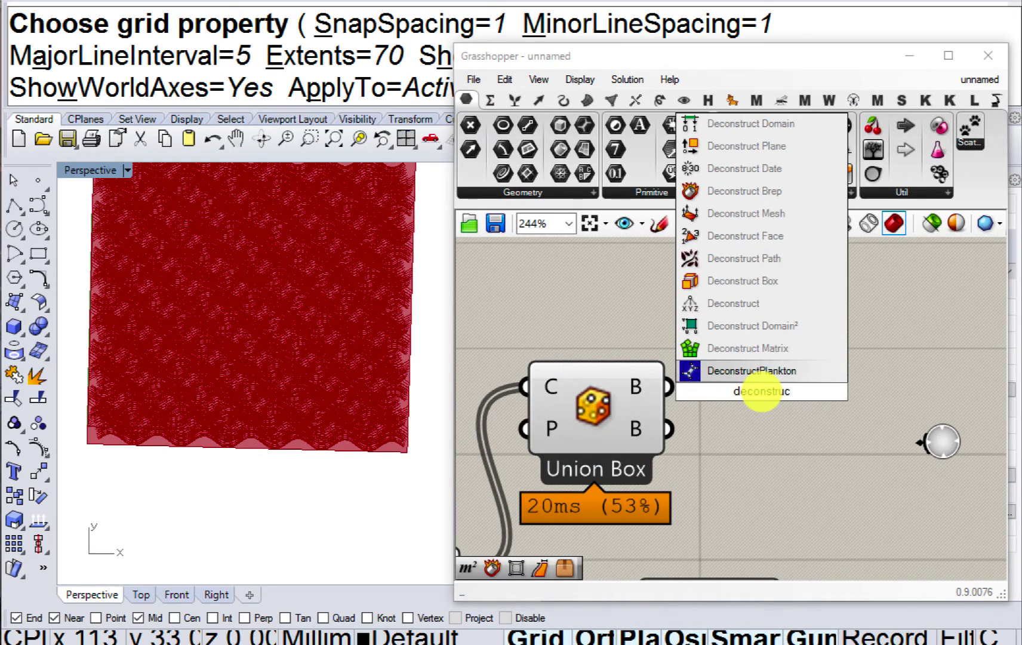
pyautogui.click(748, 191)
pyautogui.moveTo(668, 386); pyautogui.dragTo(732, 375)
# Turn off the previews of the Bounding Box and Deconstruct Brep components.
pyautogui.moveTo(723, 276); pyautogui.dragTo(611, 423)
pyautogui.middleClick(612, 422)
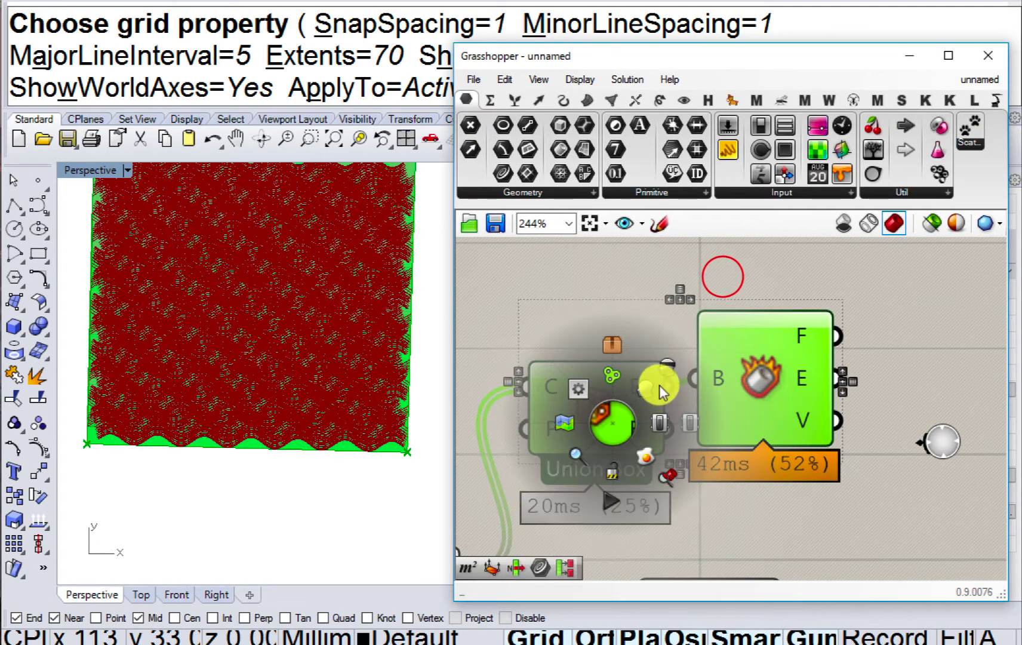
pyautogui.click(663, 371)
# Add a Curve parameter and connect Deconstruct Brep's faces output to it.
pyautogui.moveTo(709, 373); pyautogui.dragTo(540, 375, button='right')
pyautogui.doubleClick(722, 373)
pyautogui.write('cr')
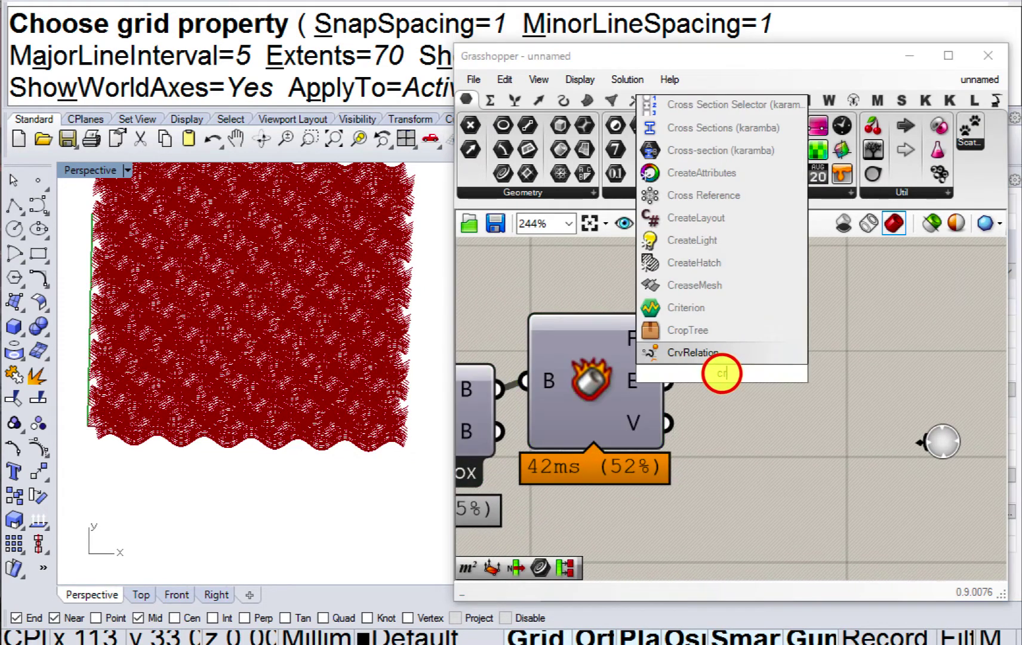
pyautogui.write('v')
pyautogui.click(672, 314)
pyautogui.moveTo(711, 352); pyautogui.dragTo(746, 346)
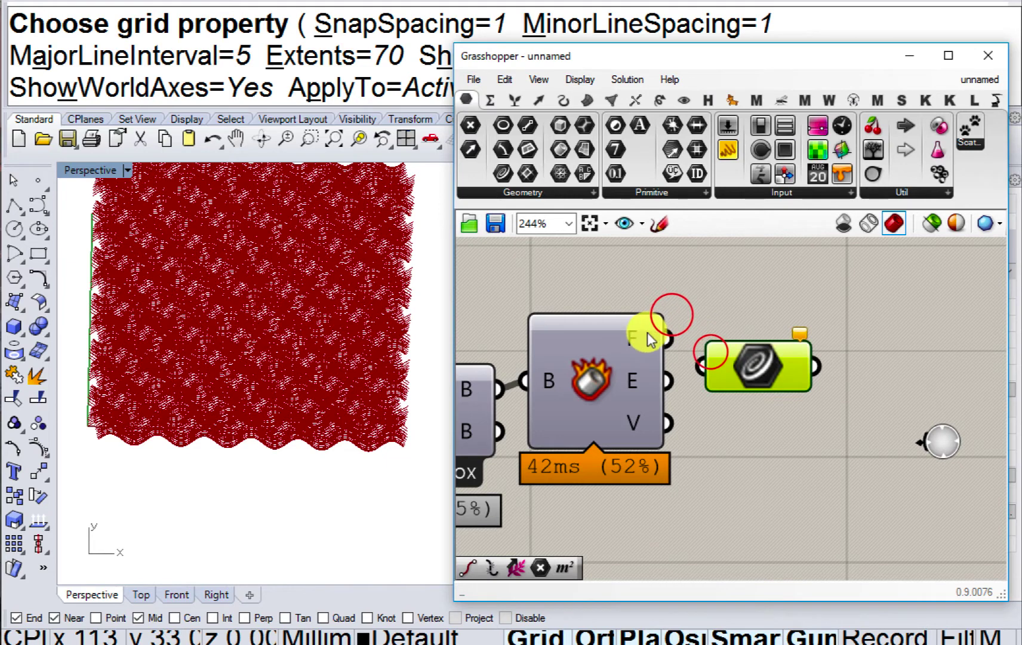
pyautogui.moveTo(659, 337); pyautogui.dragTo(753, 358)
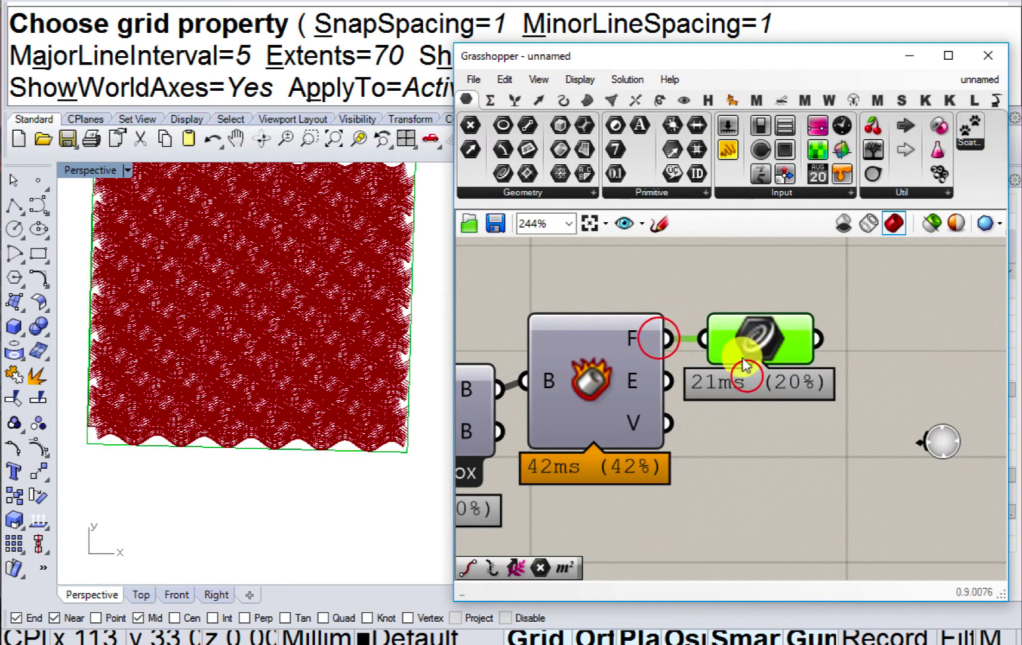
# Add an Area component and connect the Curve parameter to its geometry input.
pyautogui.moveTo(834, 380); pyautogui.dragTo(637, 411, button='right')
pyautogui.doubleClick(764, 341)
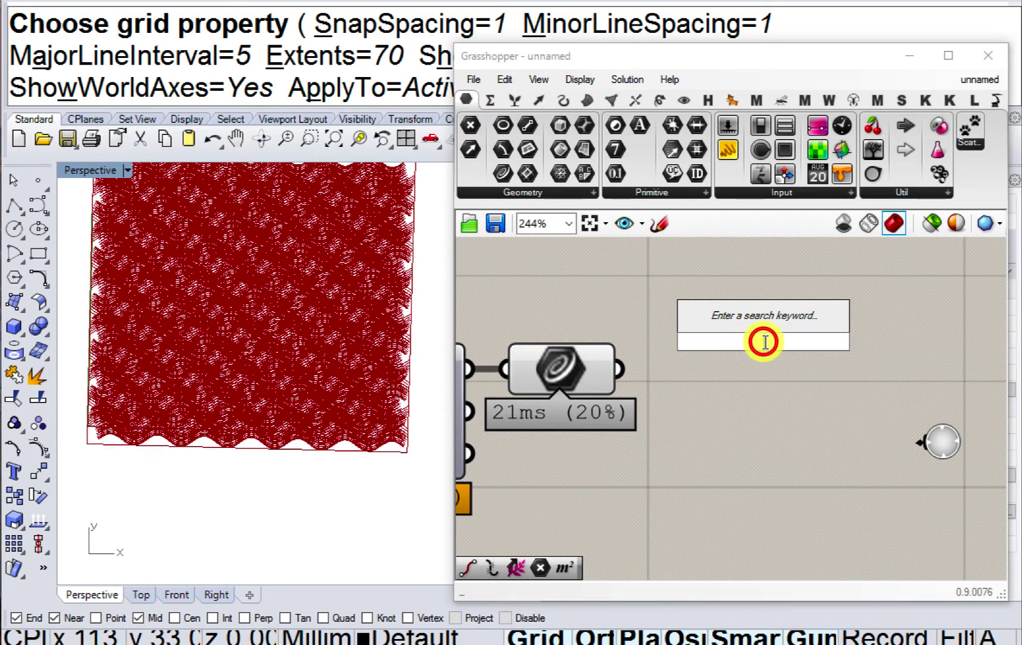
pyautogui.write('area')
pyautogui.press('Return')
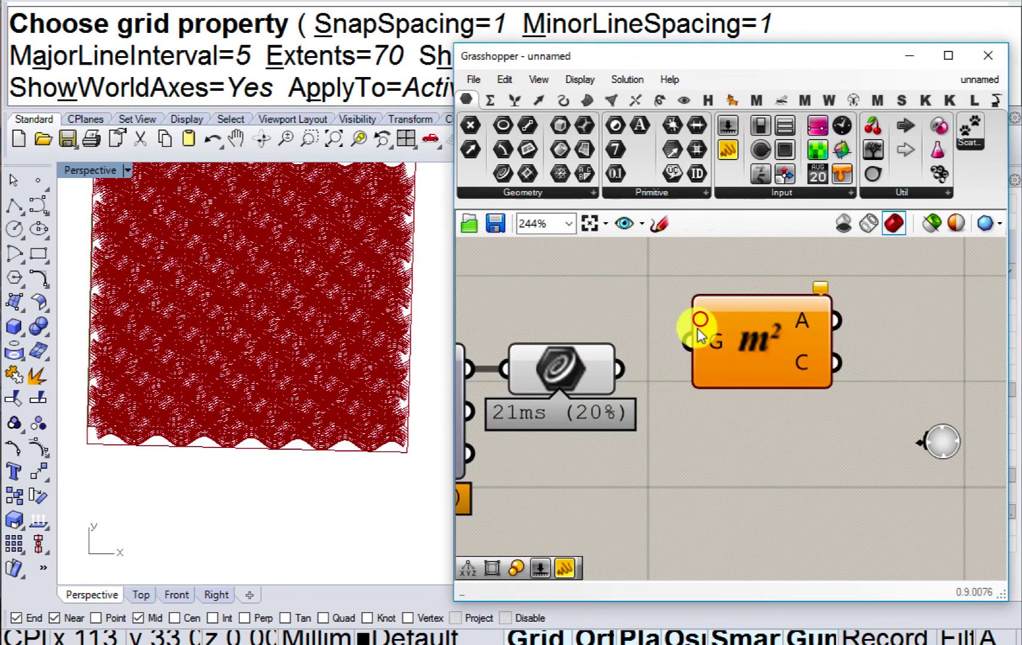
pyautogui.moveTo(697, 324); pyautogui.dragTo(622, 360)
pyautogui.moveTo(749, 339); pyautogui.dragTo(707, 318)
# Add a Scale component with the Curve parameter as geometry and Area's centroid as centre.
pyautogui.moveTo(707, 322); pyautogui.dragTo(599, 368, button='right')
pyautogui.scroll(-1, 650, 351)
pyautogui.doubleClick(693, 359)
pyautogui.write('sscale')
pyautogui.press('Return')
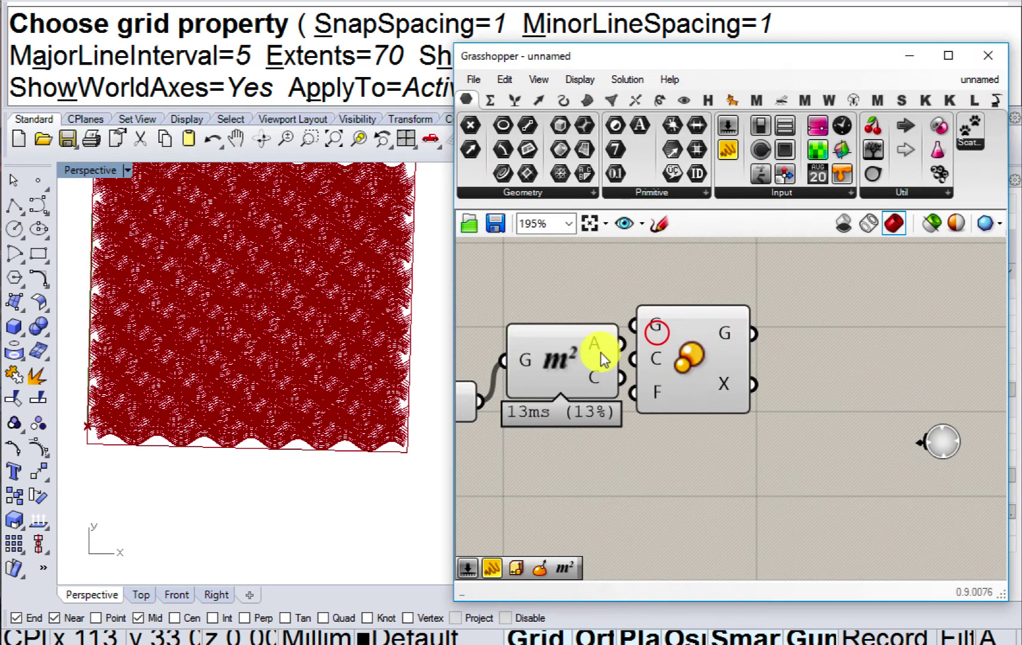
pyautogui.moveTo(563, 363); pyautogui.dragTo(686, 434)
# Create a number slider at 0.80 above Area and connect it to Scale's factor input.
pyautogui.moveTo(667, 438); pyautogui.dragTo(718, 398, button='right')
pyautogui.scroll(-1, 712, 402)
pyautogui.doubleClick(651, 463)
pyautogui.write('0')
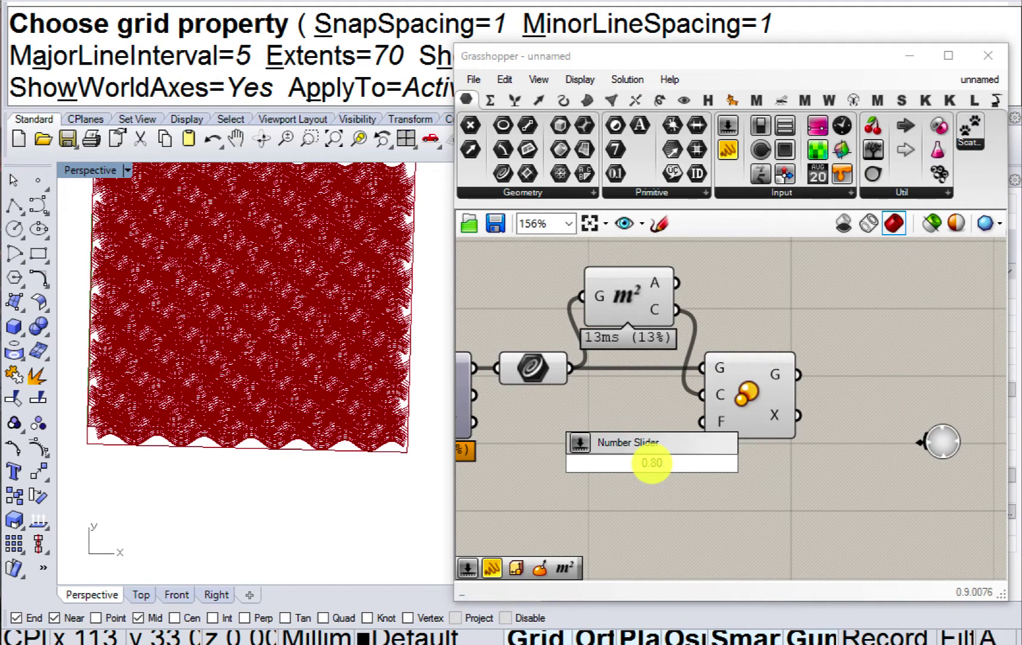
pyautogui.write('.80')
pyautogui.press('Return')
pyautogui.scroll(-3, 742, 428)
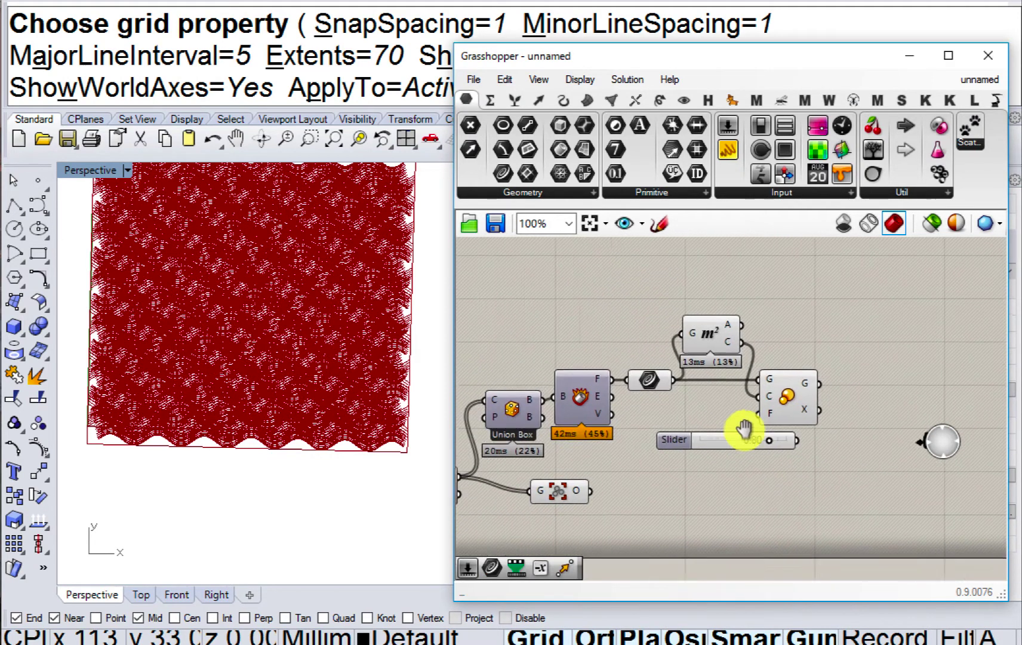
pyautogui.moveTo(749, 431); pyautogui.dragTo(682, 278)
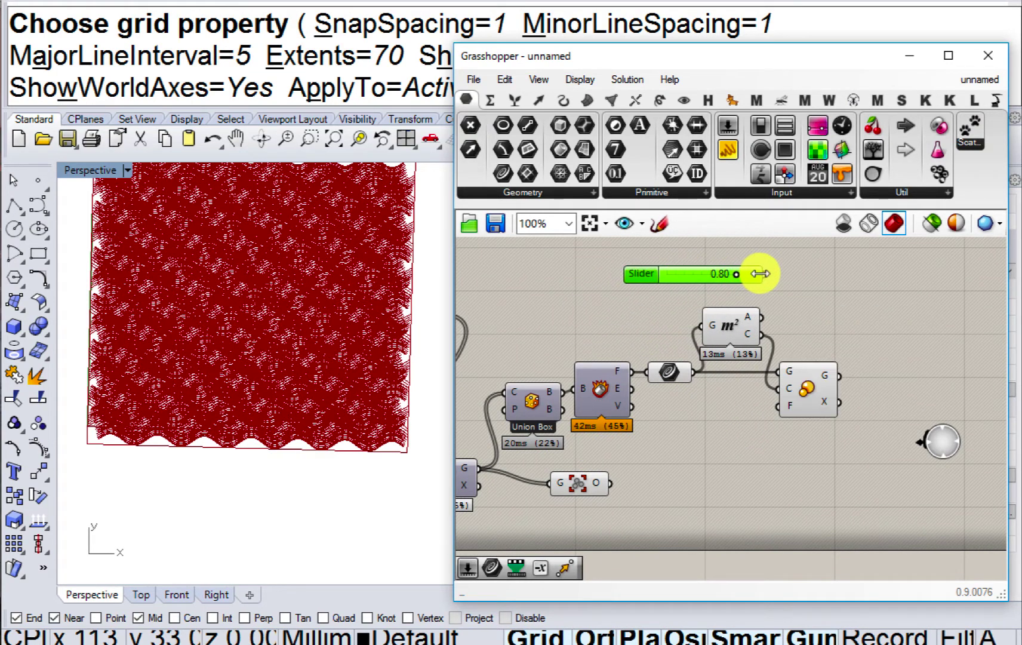
pyautogui.moveTo(765, 274); pyautogui.dragTo(615, 304)
# Turn off the previews of Deconstruct Brep, the Curve parameter and Area.
pyautogui.middleClick(616, 328)
pyautogui.click(667, 269)
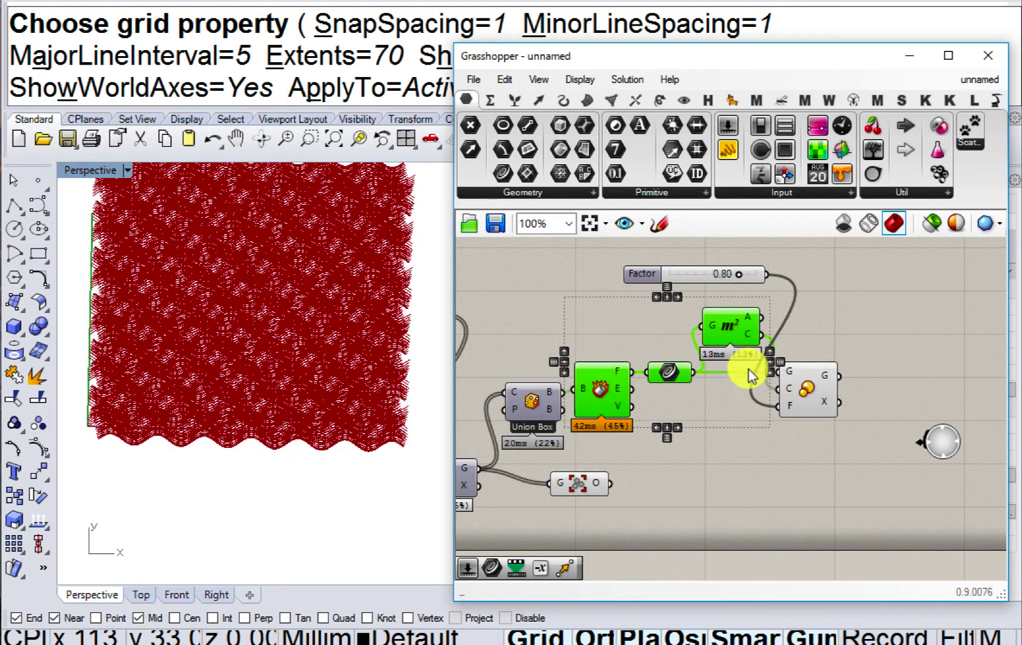
pyautogui.click(739, 437)
# Set the Factor slider to 0.70 and inspect the scaled boundary outline.
pyautogui.click(813, 405)
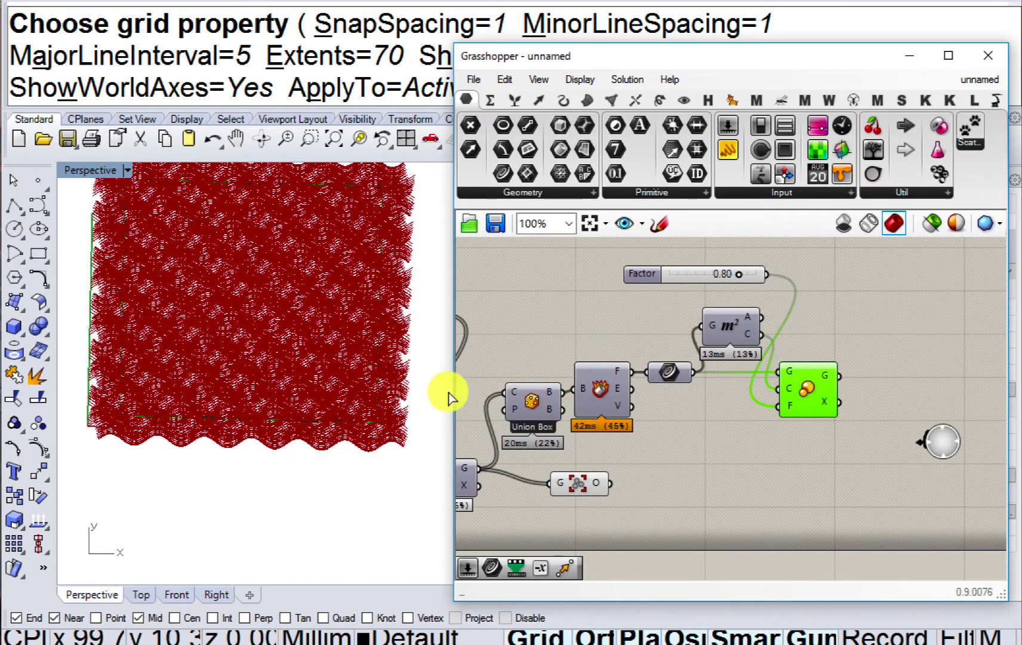
pyautogui.doubleClick(715, 278)
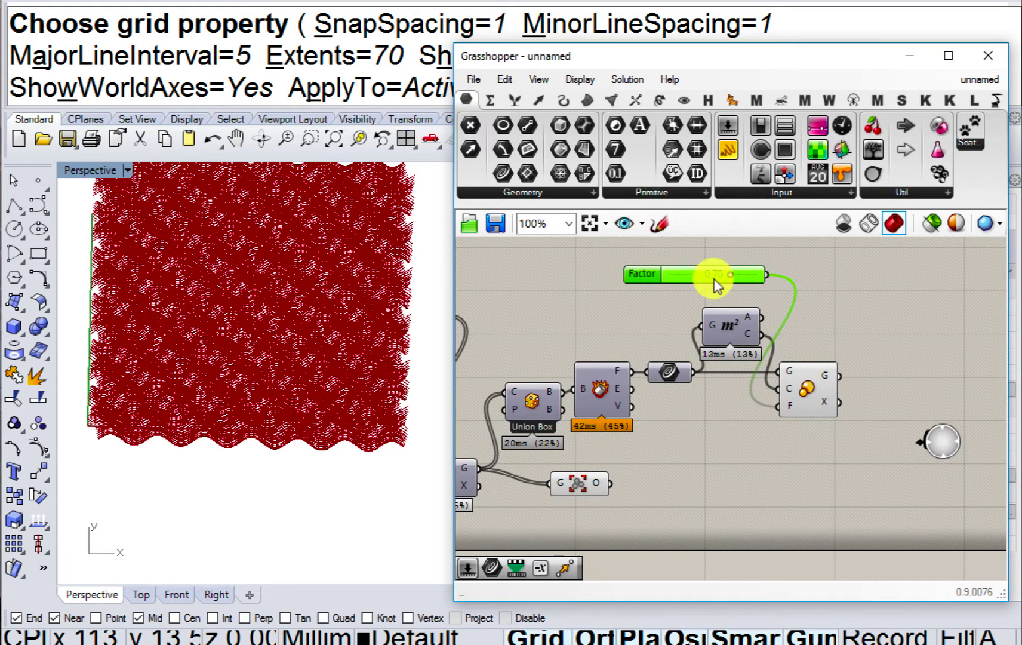
pyautogui.click(803, 388)
# Place Ungroup below Scale, simplify its objects output and check the resulting data paths.
pyautogui.moveTo(802, 388); pyautogui.dragTo(827, 307, button='right')
pyautogui.moveTo(616, 399); pyautogui.dragTo(717, 396)
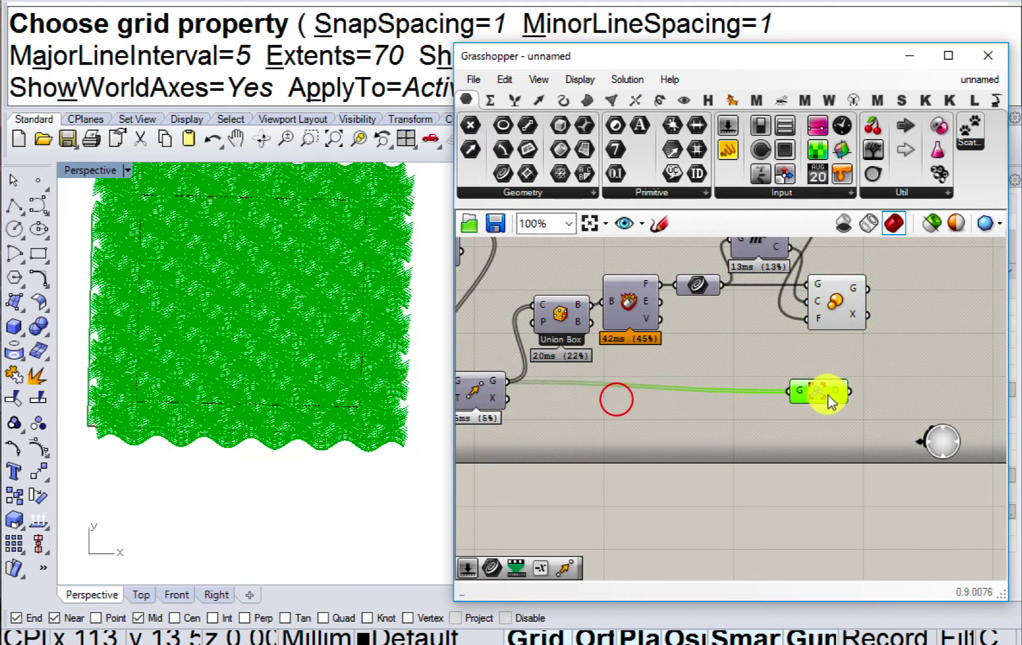
pyautogui.click(844, 370)
pyautogui.scroll(1, 714, 423)
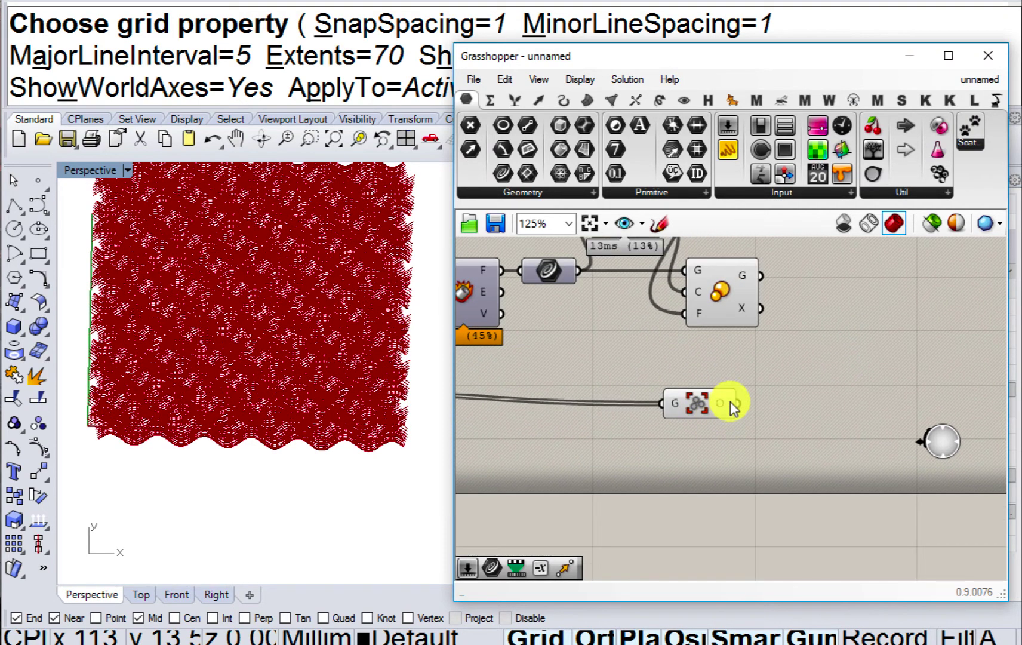
pyautogui.rightClick(729, 402)
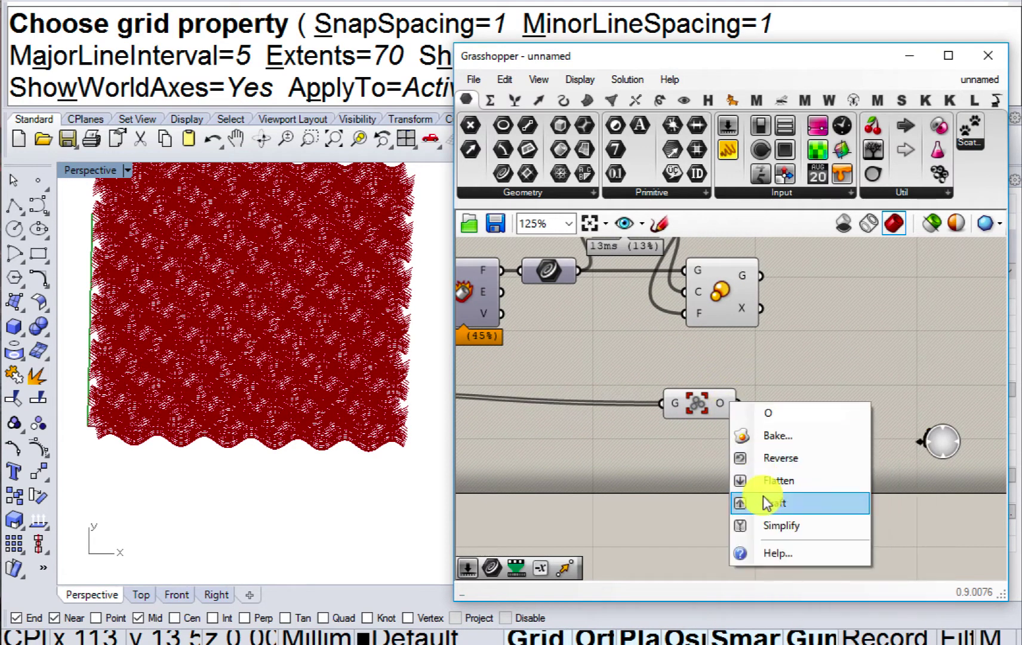
pyautogui.click(764, 500)
pyautogui.moveTo(721, 405)
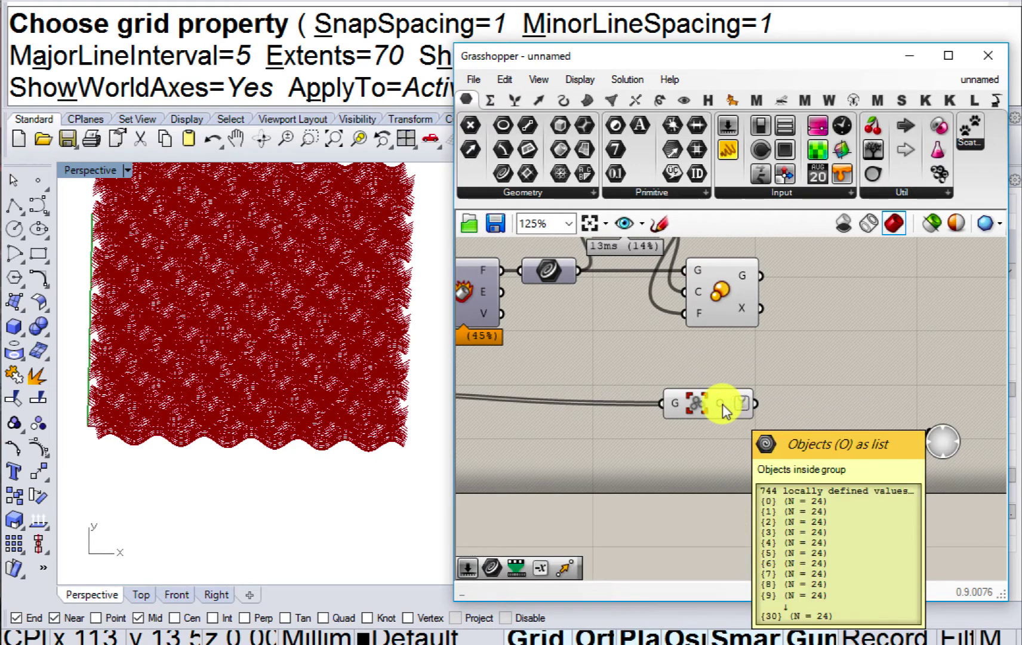
pyautogui.moveTo(692, 406); pyautogui.dragTo(724, 401)
# Place Trim with Region, feed it Ungroup's objects as curves and Scale's geometry as region, and hide both source previews.
pyautogui.doubleClick(779, 376)
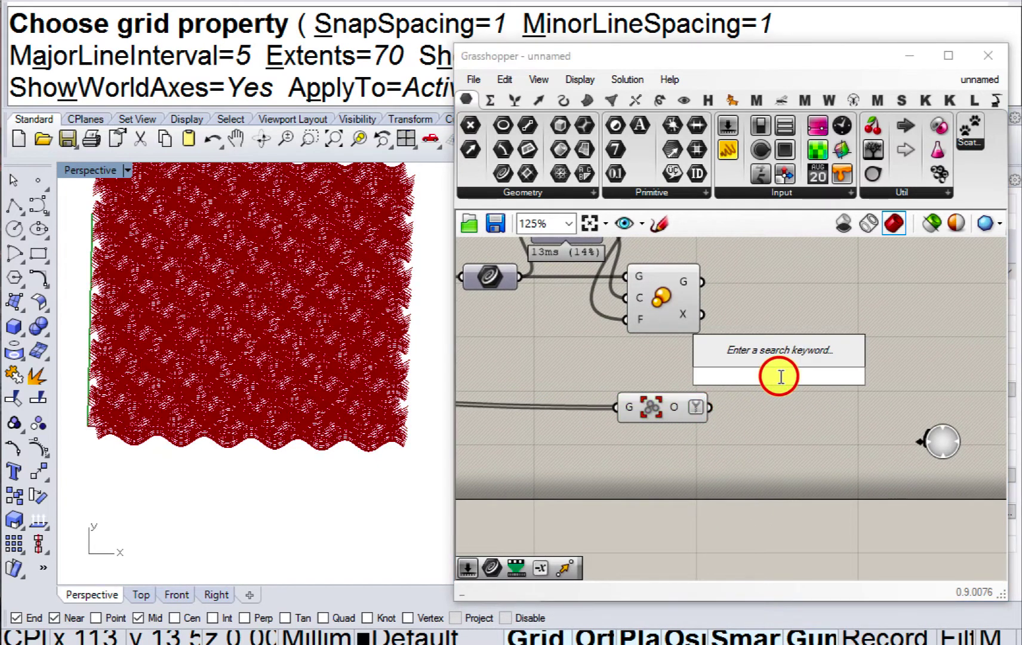
pyautogui.write('trim')
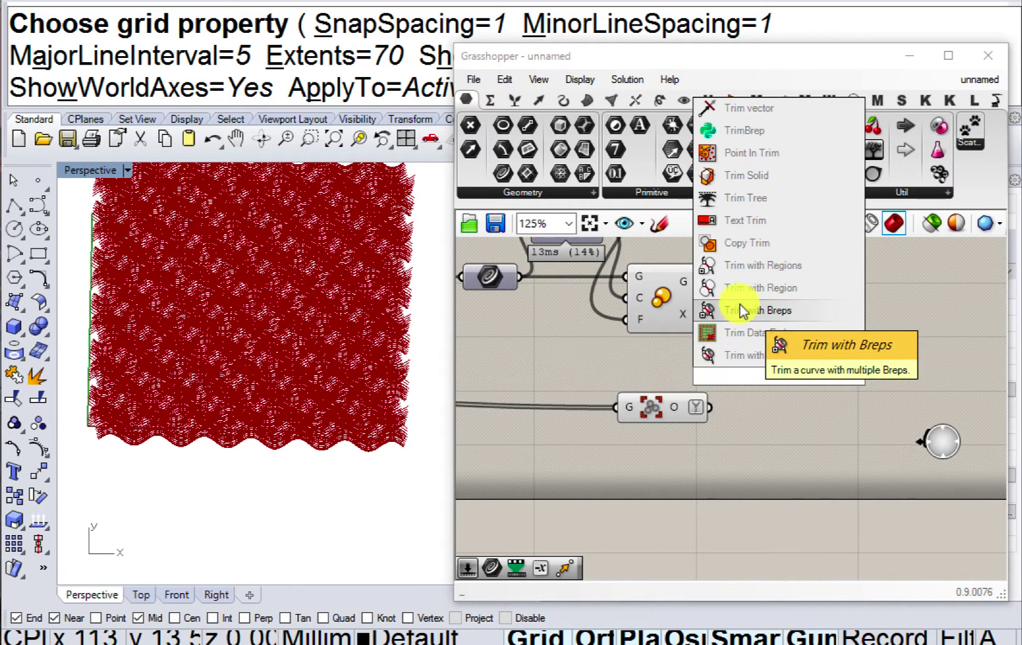
pyautogui.click(770, 292)
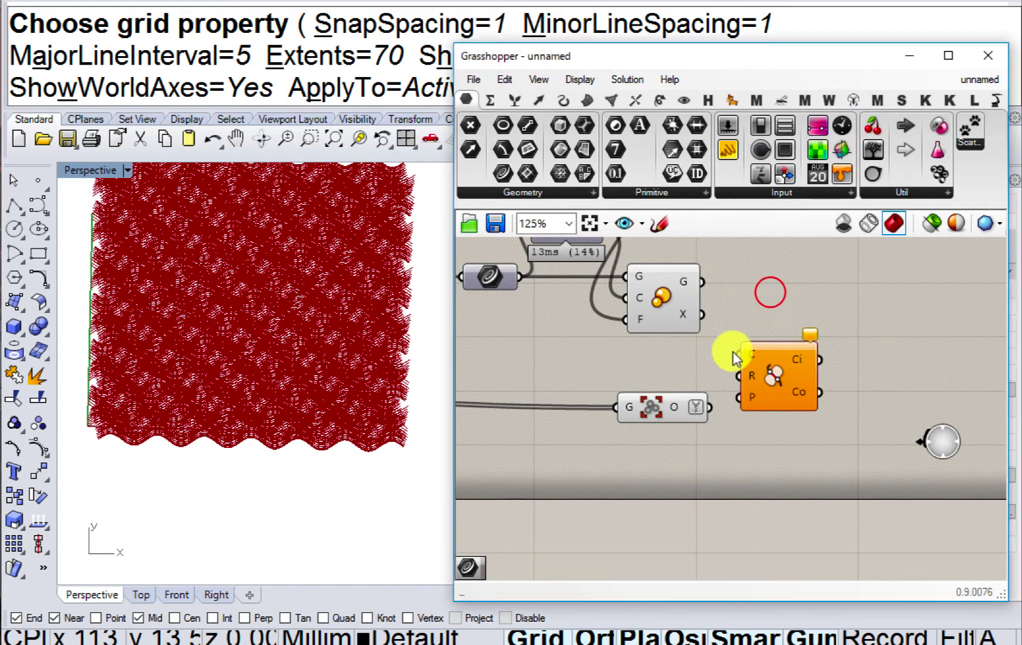
pyautogui.moveTo(743, 386); pyautogui.dragTo(737, 360)
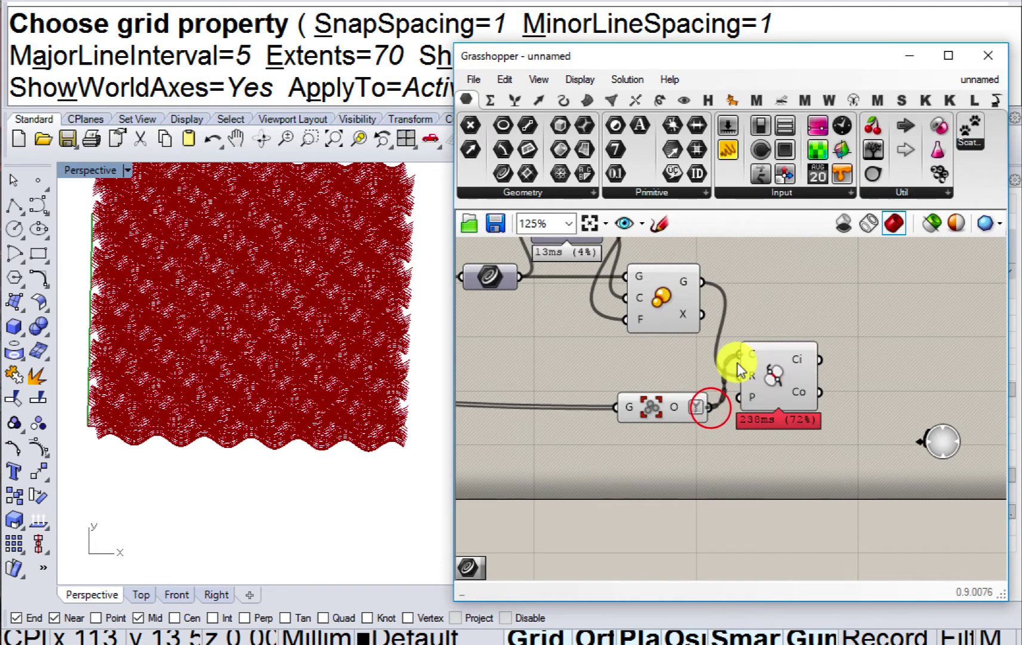
pyautogui.moveTo(698, 442); pyautogui.dragTo(580, 315)
pyautogui.middleClick(573, 327)
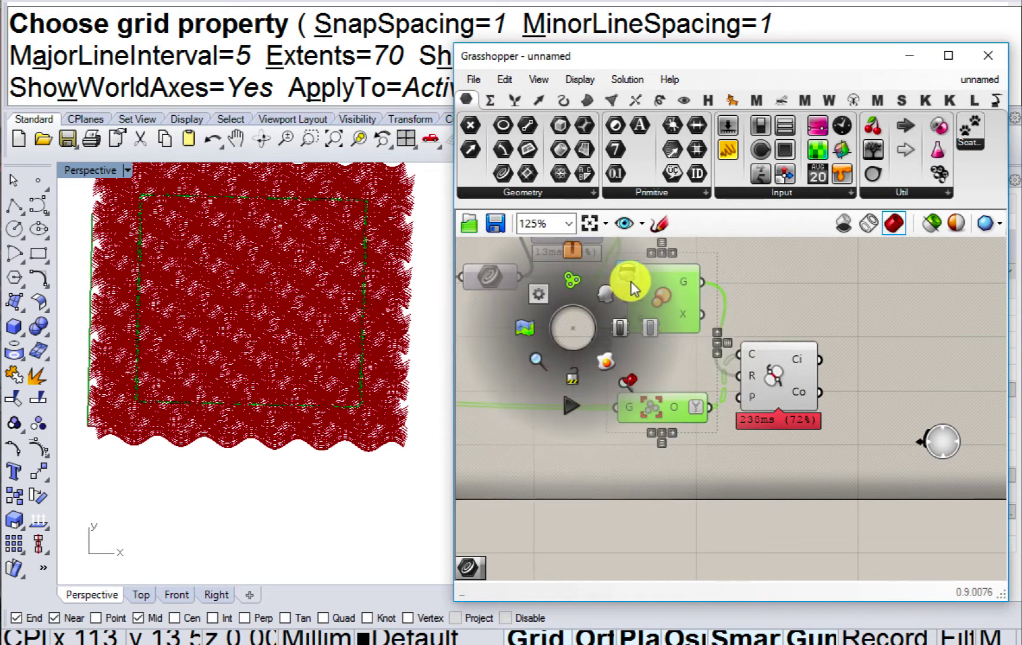
# Place a Curve parameter beside Trim with Region and connect the inside curves output to it.
pyautogui.doubleClick(752, 361)
pyautogui.write('cr')
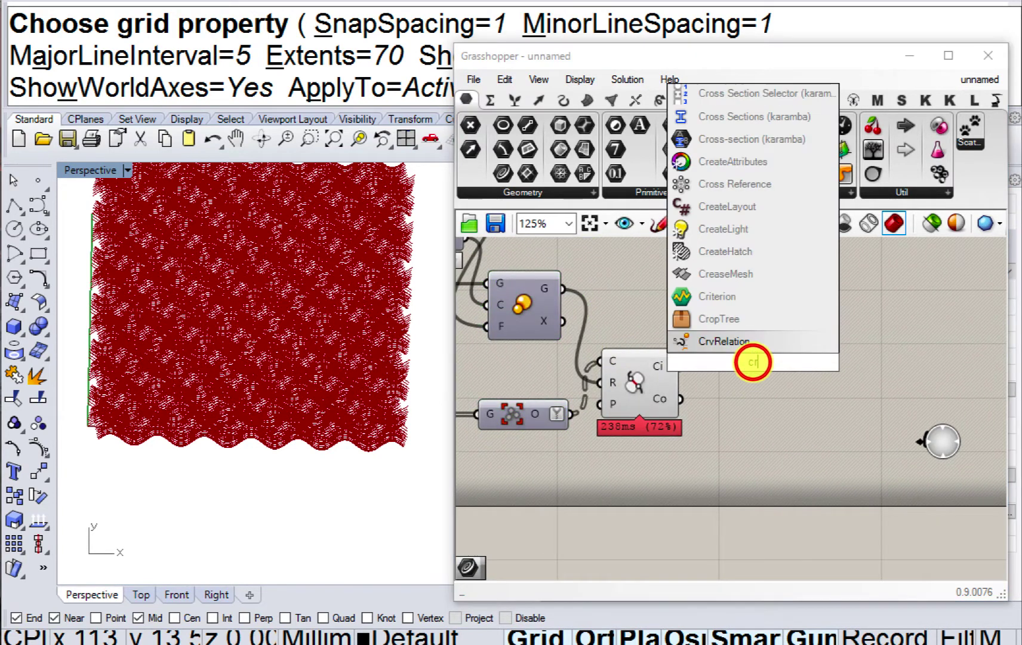
pyautogui.write('v')
pyautogui.click(711, 301)
pyautogui.moveTo(682, 366); pyautogui.dragTo(728, 369)
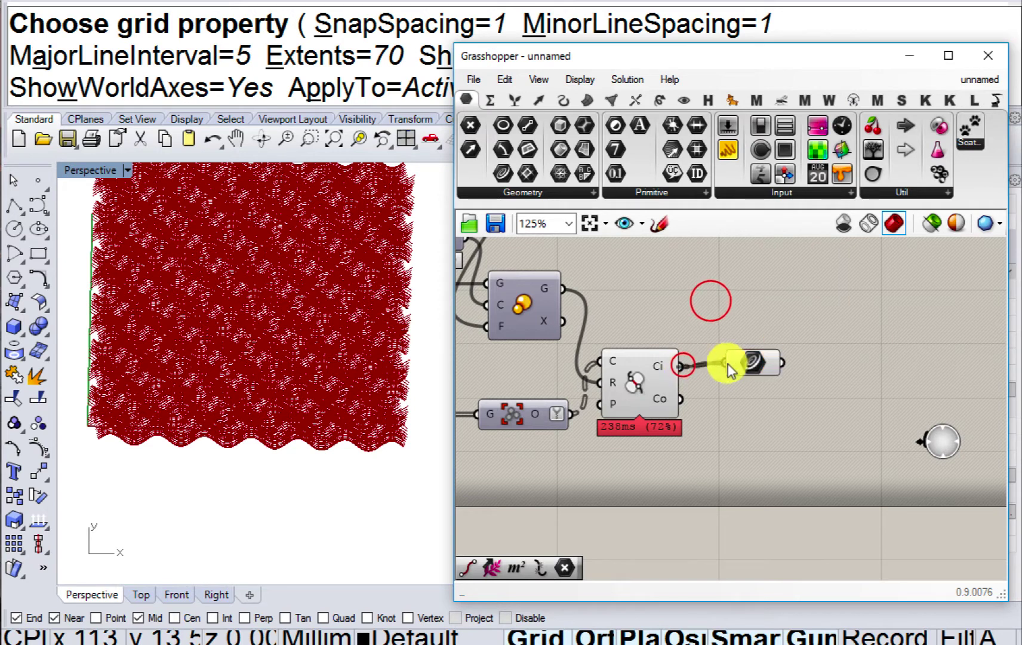
# Turn off Trim with Region's preview and inspect the trimmed pattern and the Curve parameter's data paths.
pyautogui.moveTo(684, 440); pyautogui.dragTo(607, 358)
pyautogui.press('space')
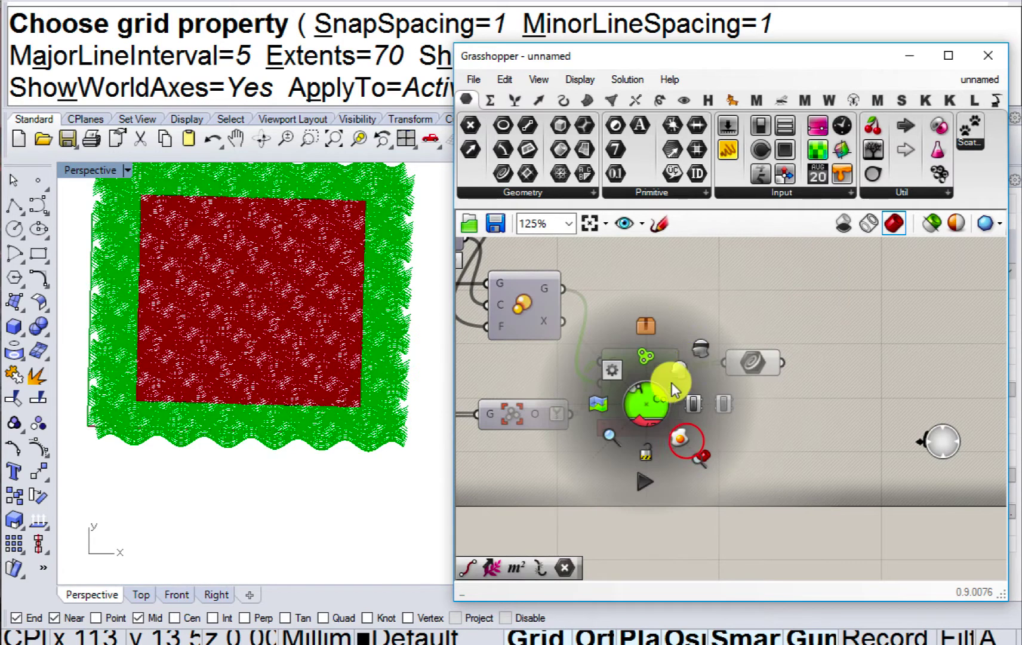
pyautogui.click(694, 358)
pyautogui.click(735, 428)
pyautogui.click(751, 360)
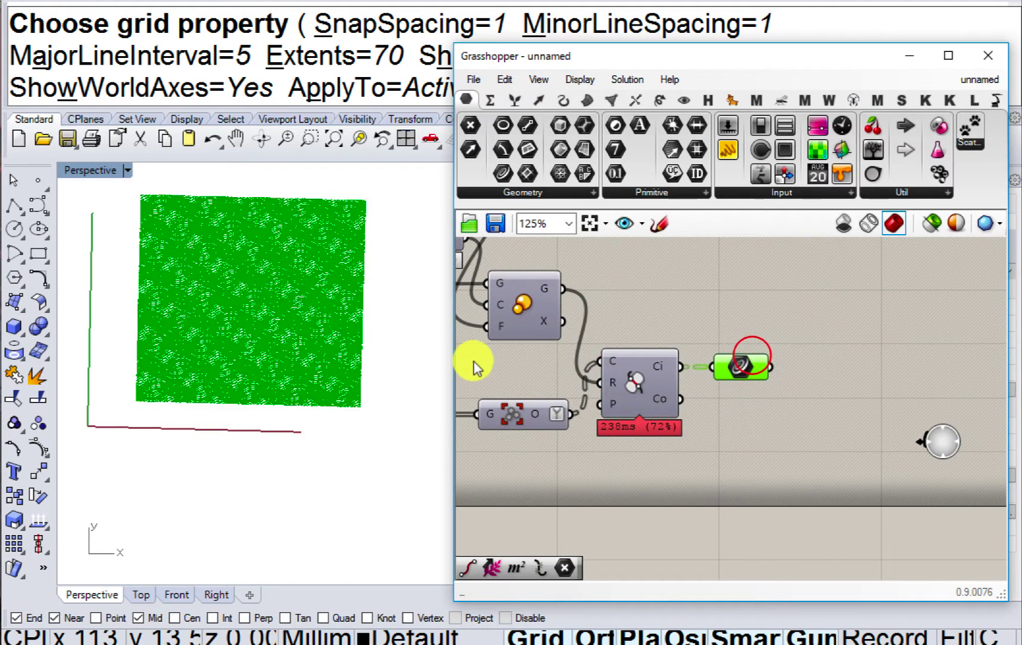
pyautogui.scroll(6, 361, 298)
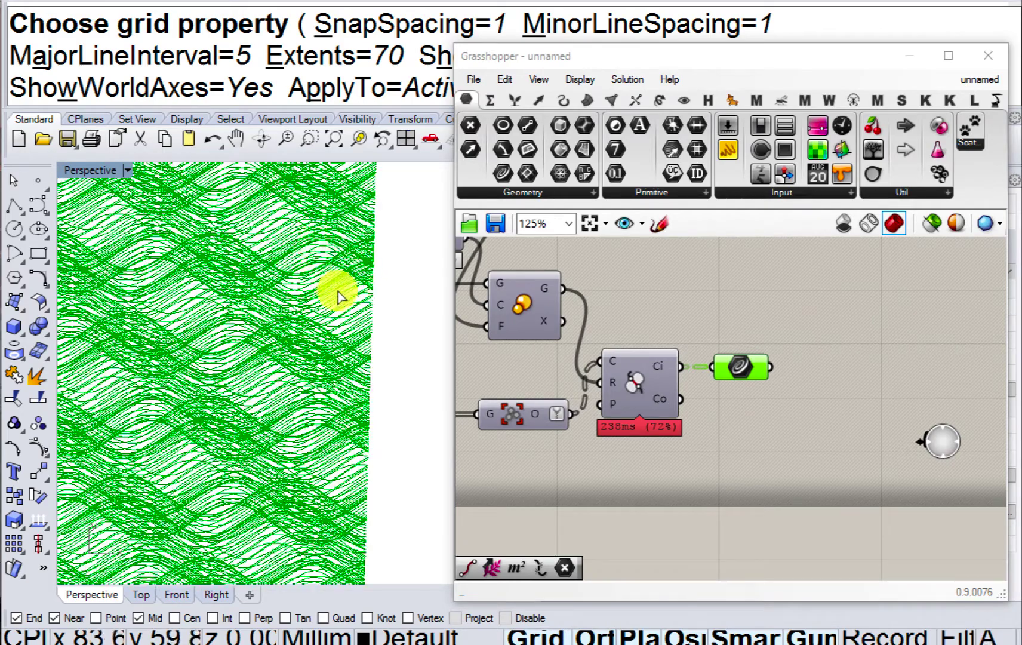
pyautogui.scroll(-6, 337, 296)
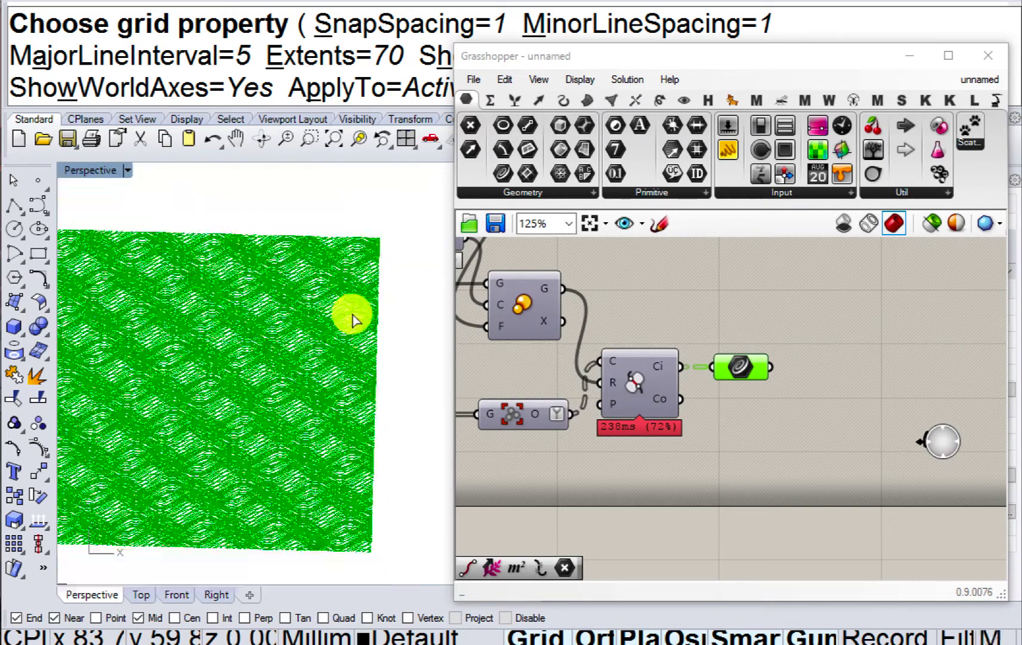
pyautogui.scroll(-1, 352, 320)
pyautogui.moveTo(733, 370); pyautogui.dragTo(746, 371)
pyautogui.moveTo(757, 376)
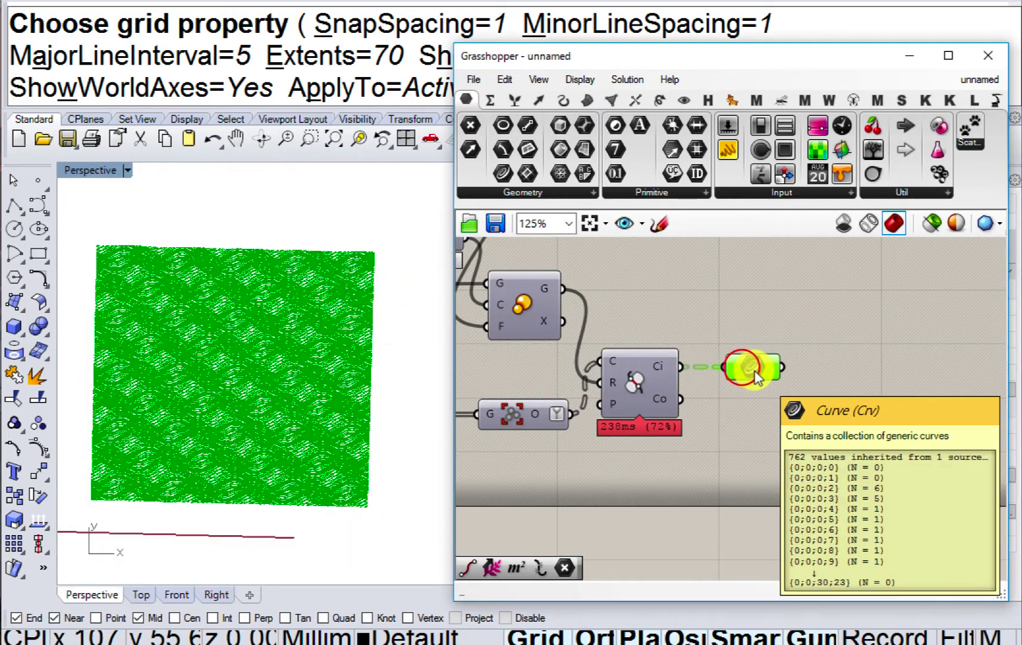
# Delete the Curve parameter and Trim with Region, and turn the previews of Scale and Ungroup back on.
pyautogui.press('Delete')
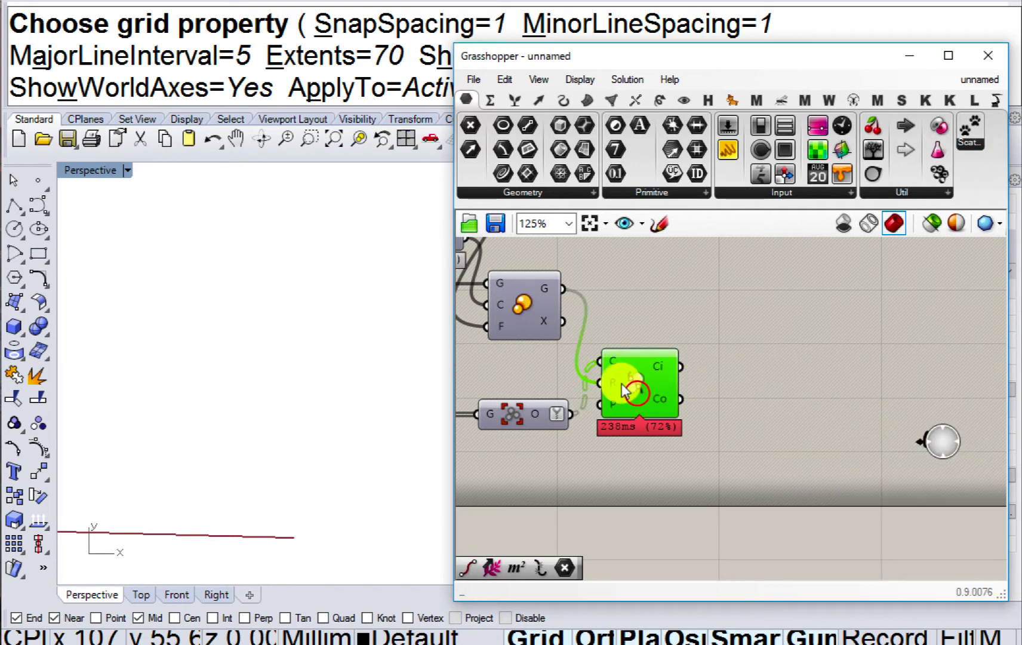
pyautogui.press('Delete')
pyautogui.middleClick(537, 311)
pyautogui.click(574, 296)
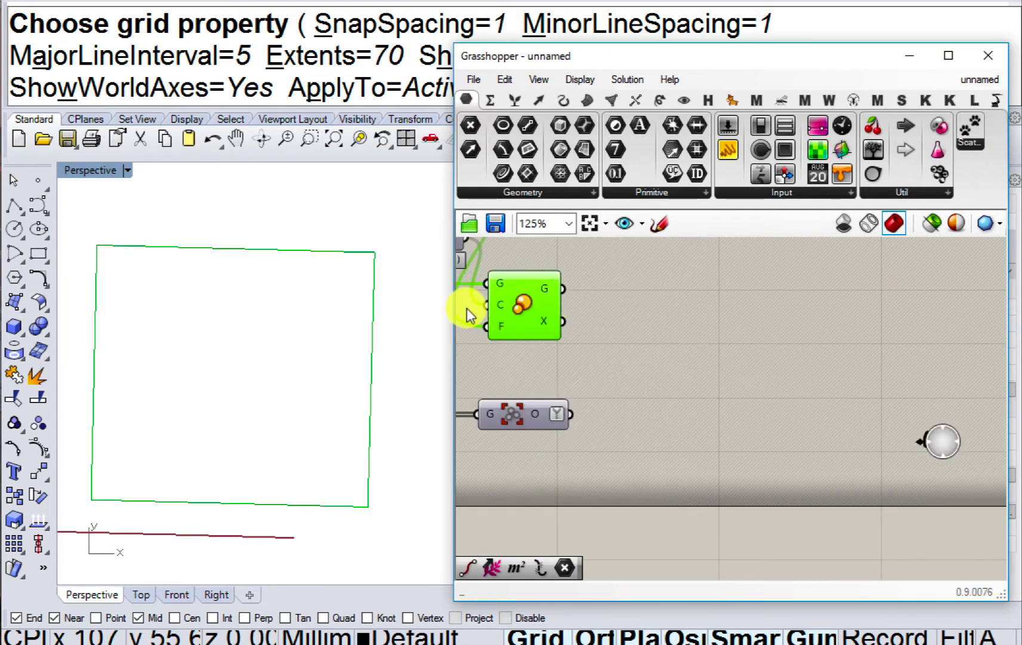
pyautogui.moveTo(555, 351); pyautogui.dragTo(637, 351, button='right')
pyautogui.click(609, 406)
pyautogui.moveTo(609, 411); pyautogui.dragTo(710, 414, button='right')
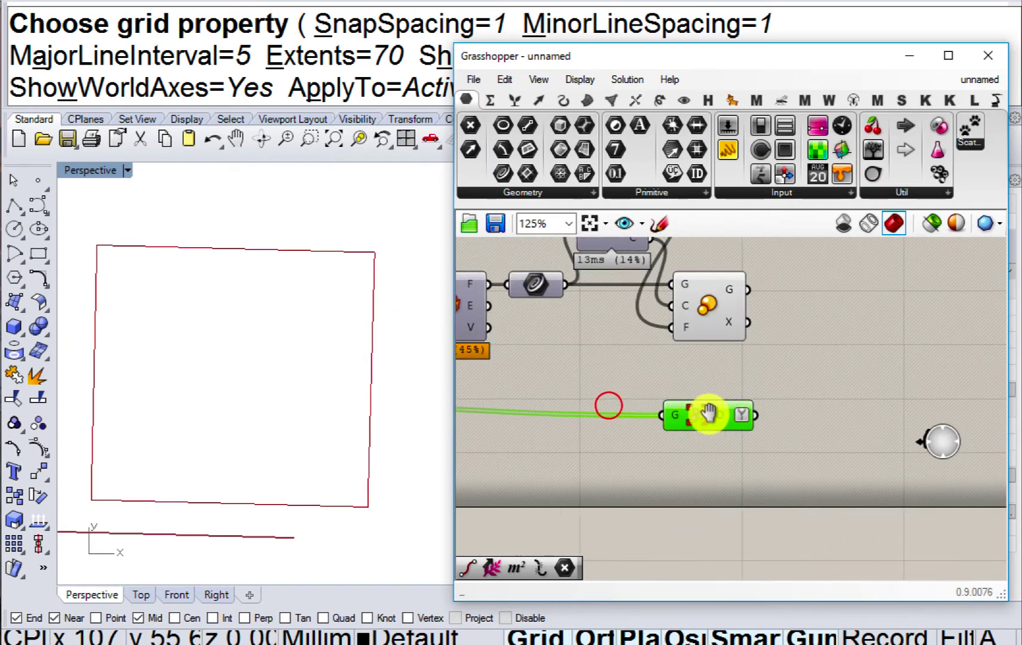
pyautogui.scroll(-1, 709, 415)
pyautogui.middleClick(709, 414)
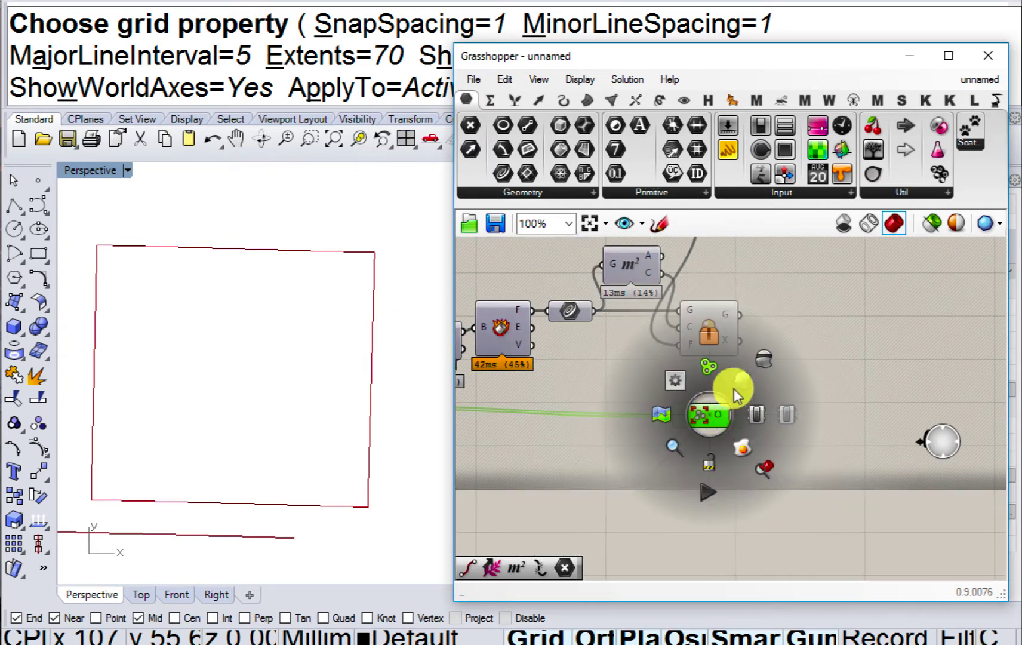
pyautogui.click(743, 380)
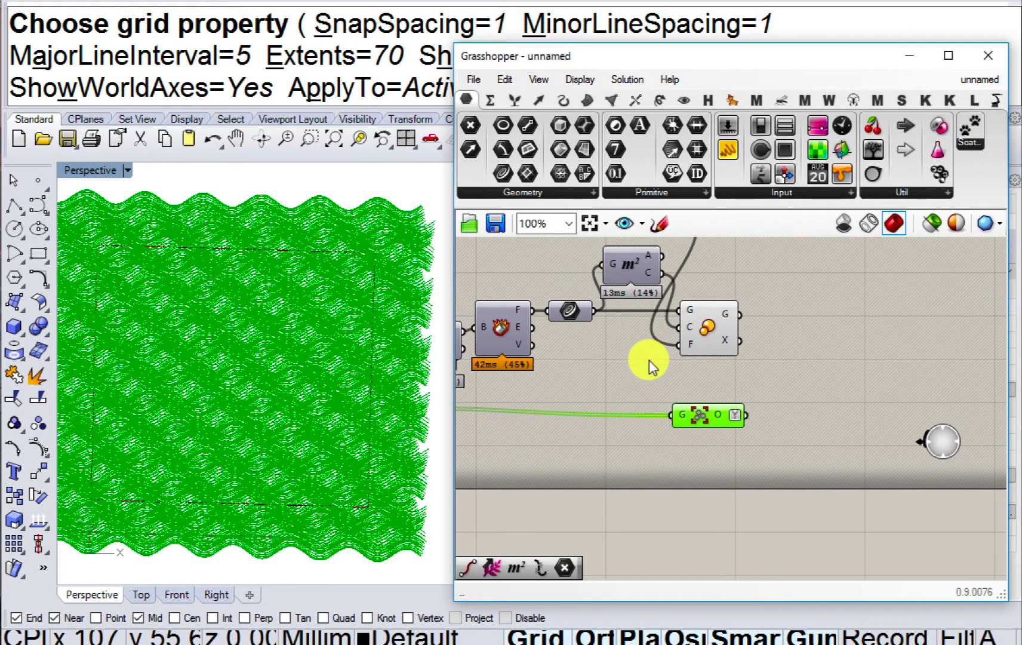
# Replace Scale with Scale NU, connecting the boundary curve to geometry, Area's centroid to plane and the 0.70 slider to Scale X.
pyautogui.moveTo(654, 329); pyautogui.dragTo(759, 402, button='right')
pyautogui.click(759, 402)
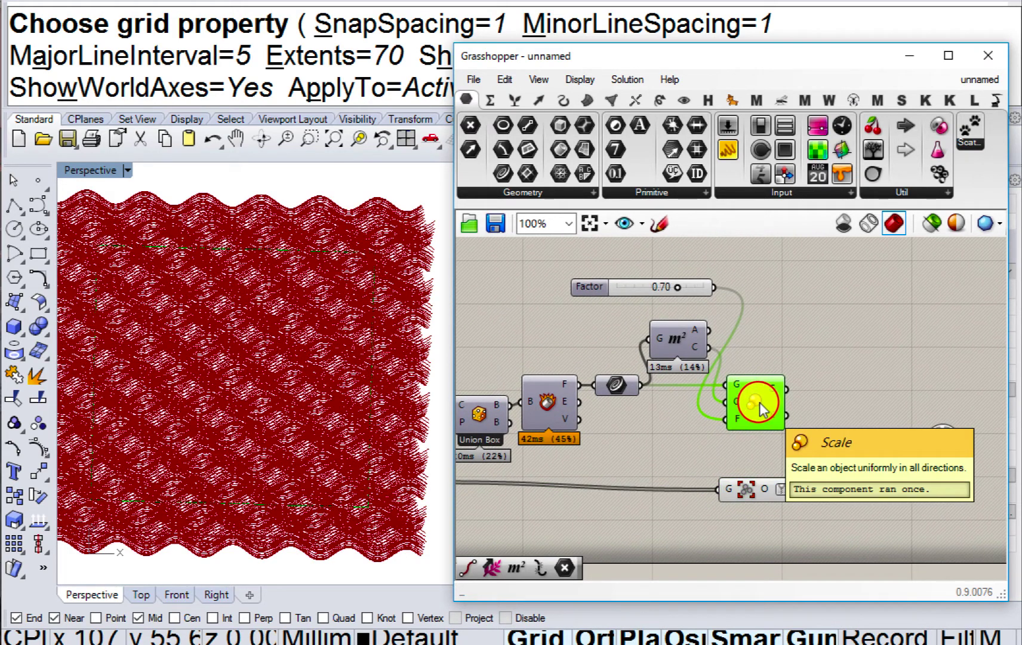
pyautogui.press('Delete')
pyautogui.doubleClick(763, 384)
pyautogui.write('sca')
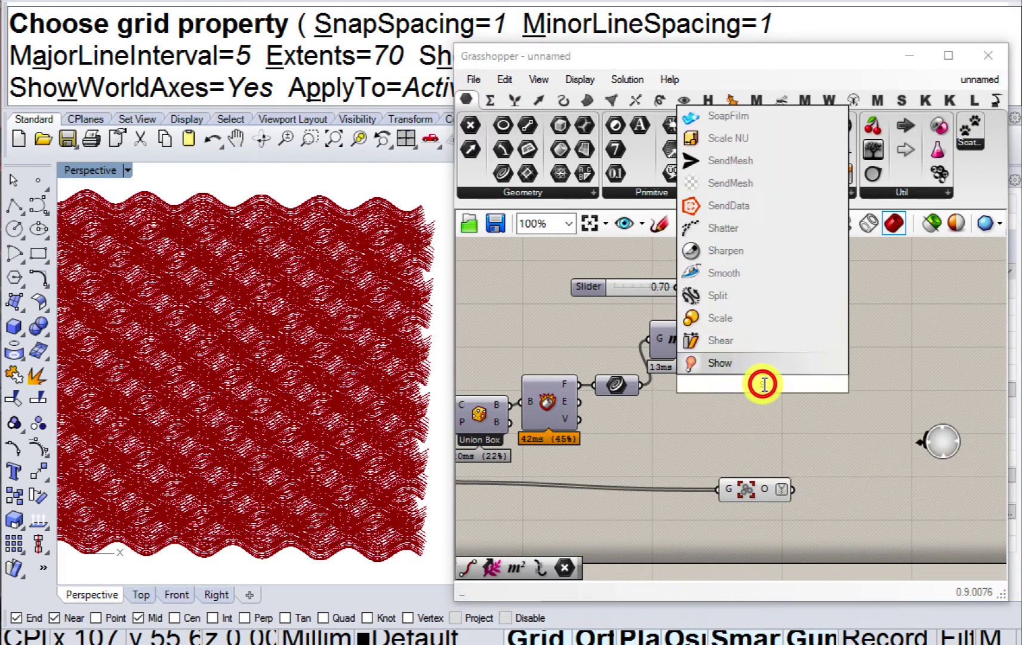
pyautogui.click(717, 341)
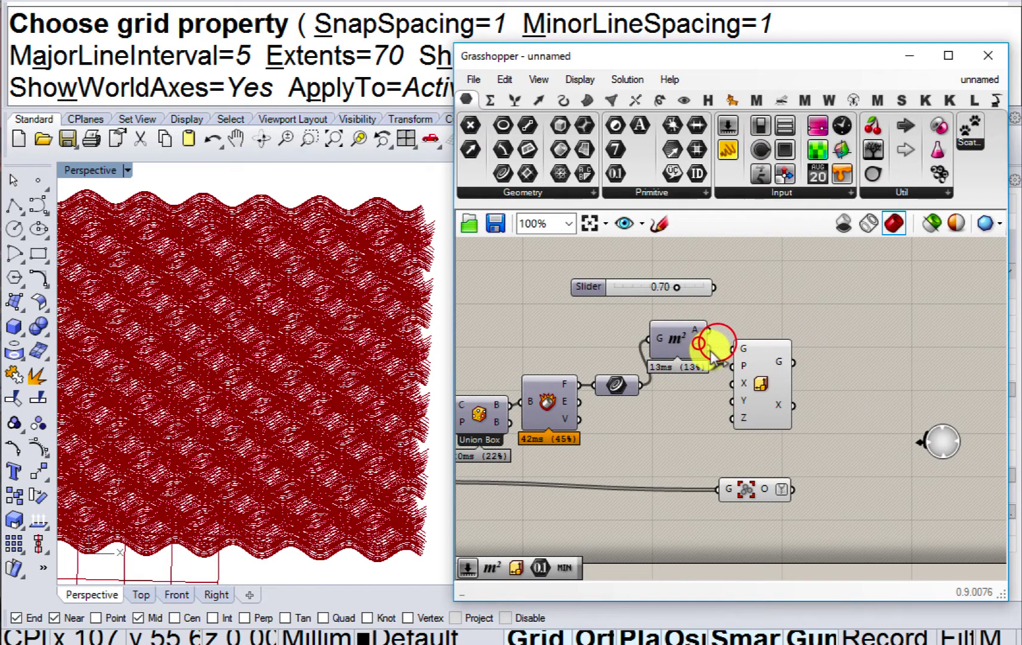
pyautogui.moveTo(637, 384); pyautogui.dragTo(736, 349)
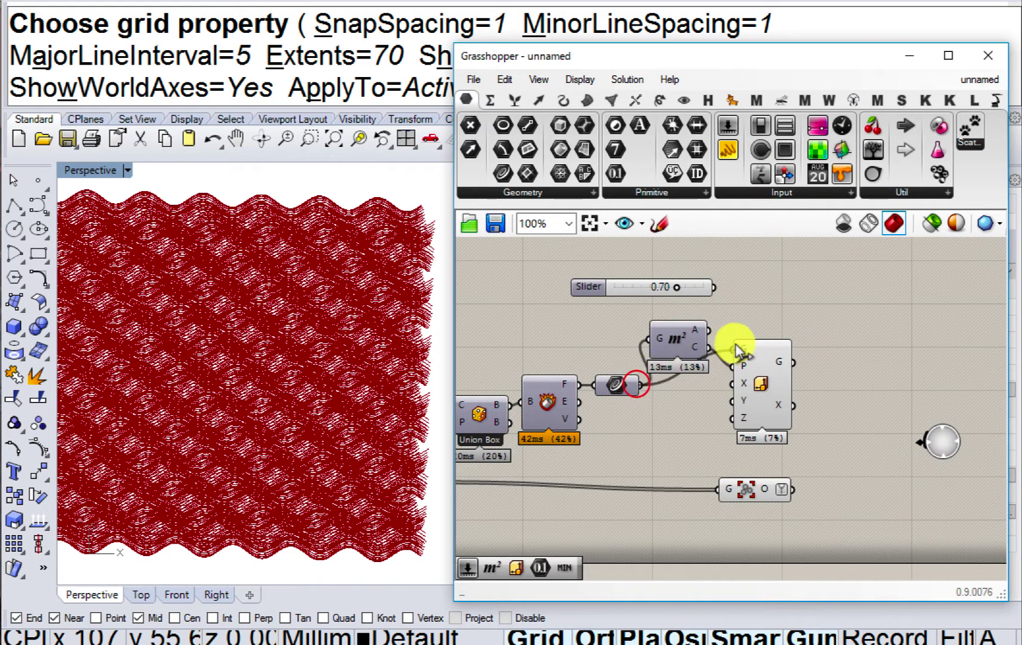
pyautogui.moveTo(710, 287); pyautogui.dragTo(680, 277)
pyautogui.rightClick(680, 425)
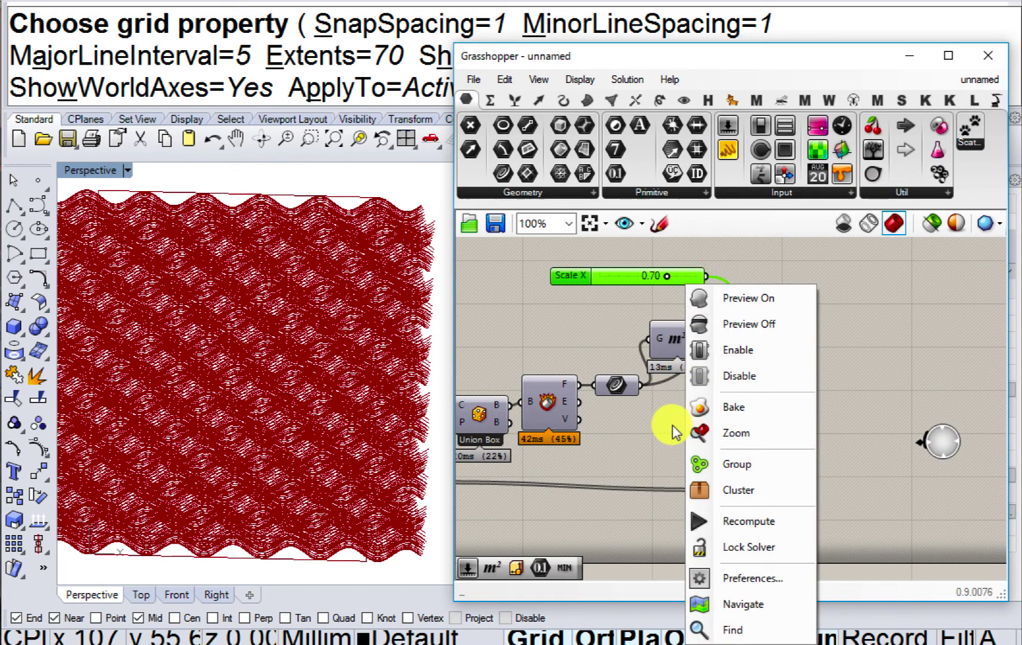
# Create a panel containing 2 and connect it to Scale NU's Y input.
pyautogui.doubleClick(668, 424)
pyautogui.write('panel')
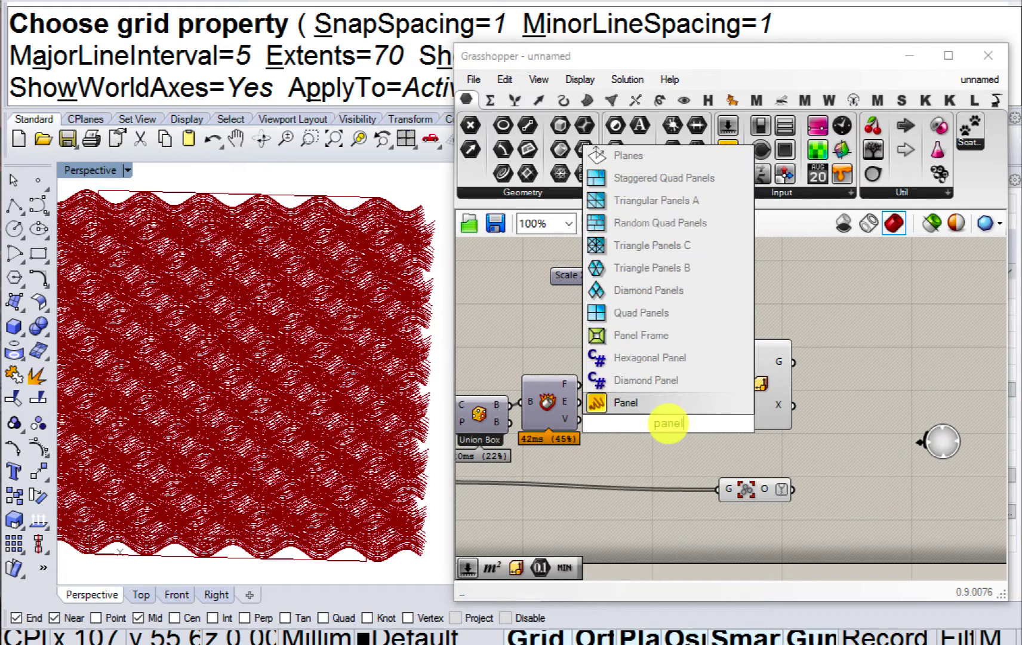
pyautogui.press('Return')
pyautogui.doubleClick(668, 424)
pyautogui.write('2')
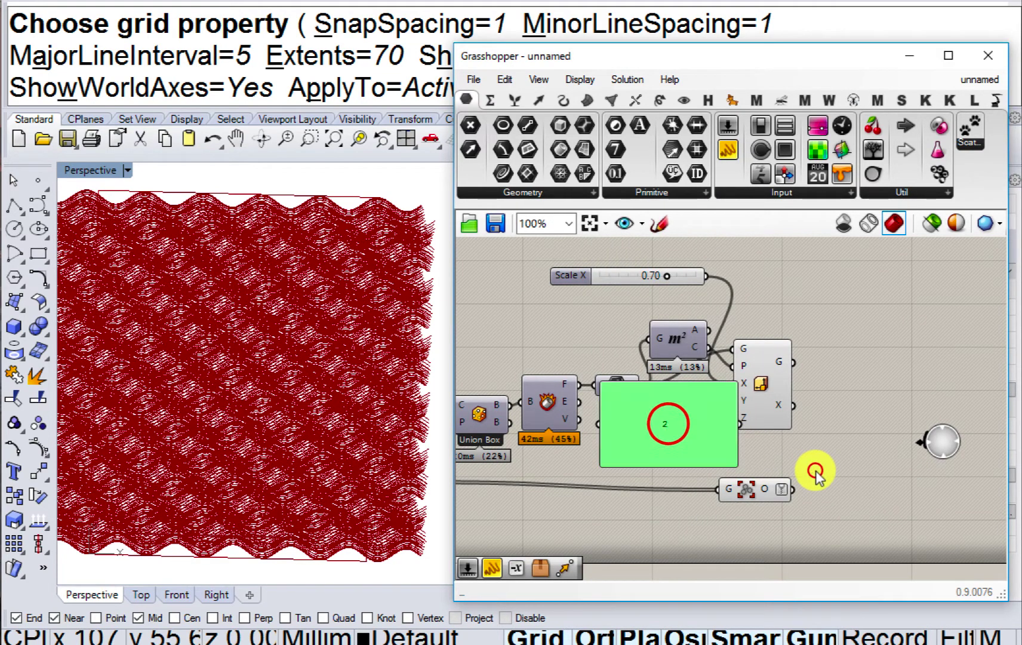
pyautogui.click(814, 472)
pyautogui.scroll(2, 741, 465)
pyautogui.moveTo(721, 457); pyautogui.dragTo(724, 368)
# Place Trim with Region, using Scale NU's geometry as the region and Ungroup's objects as the curves.
pyautogui.moveTo(736, 367); pyautogui.dragTo(661, 364, button='right')
pyautogui.doubleClick(799, 409)
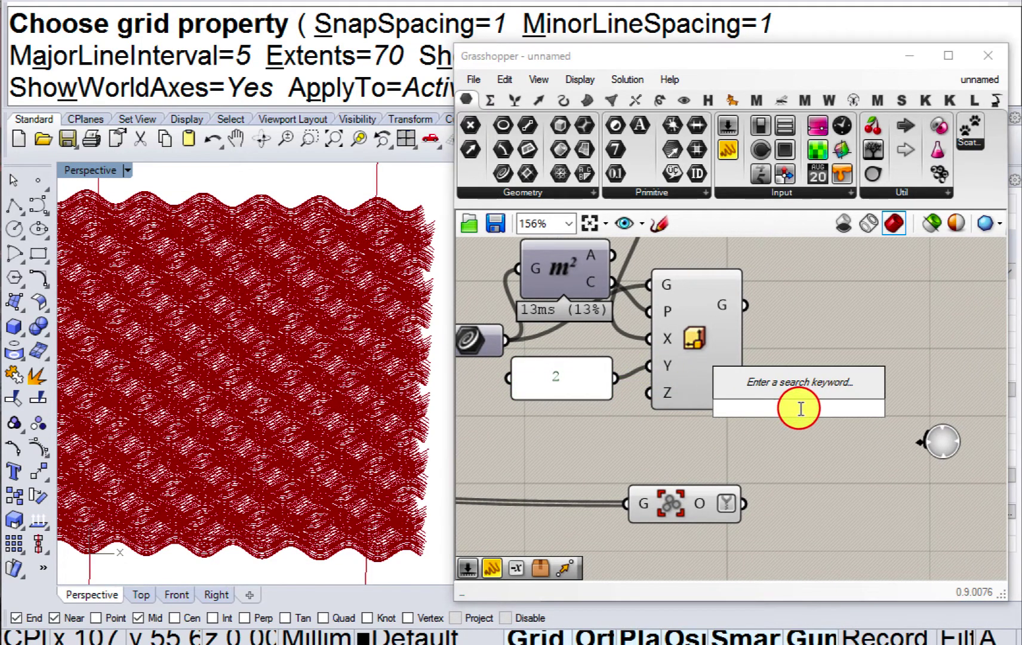
pyautogui.write('trim')
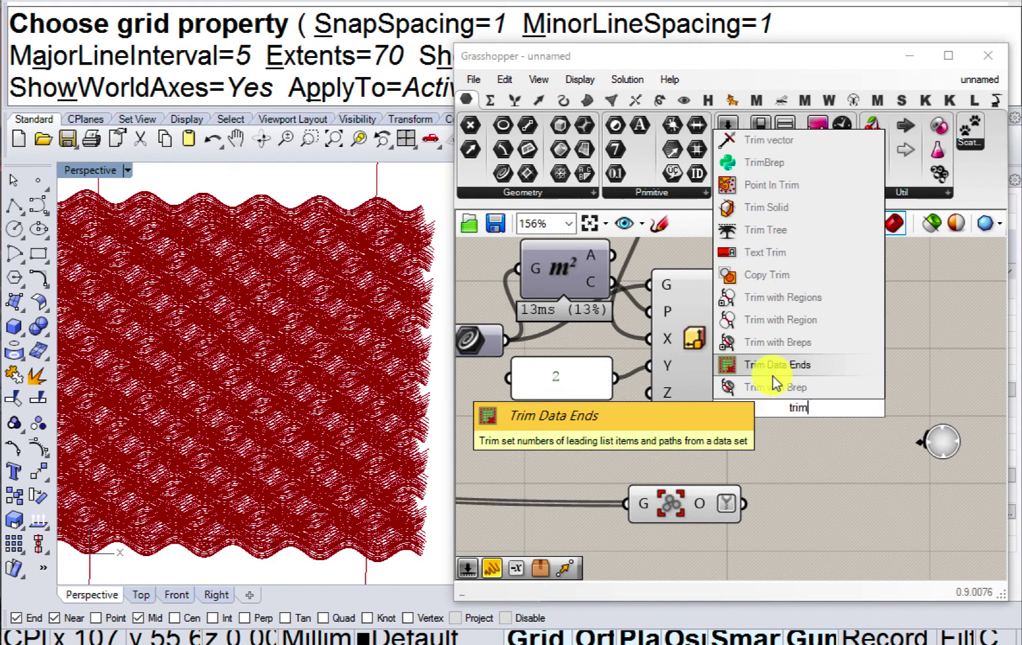
pyautogui.click(780, 304)
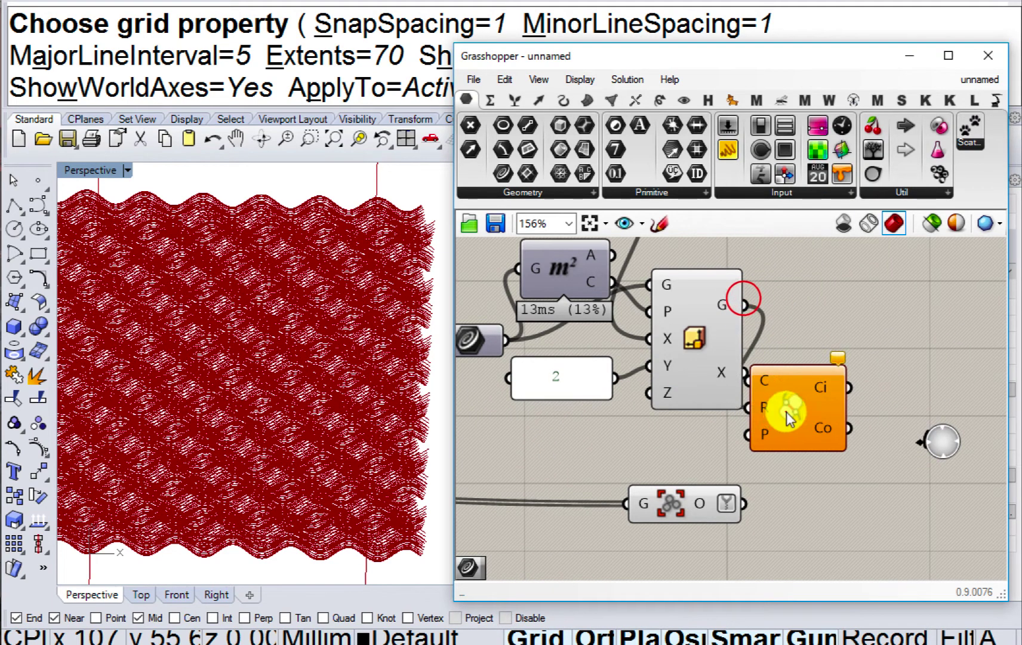
pyautogui.moveTo(786, 412); pyautogui.dragTo(811, 431)
pyautogui.moveTo(729, 508); pyautogui.dragTo(761, 399)
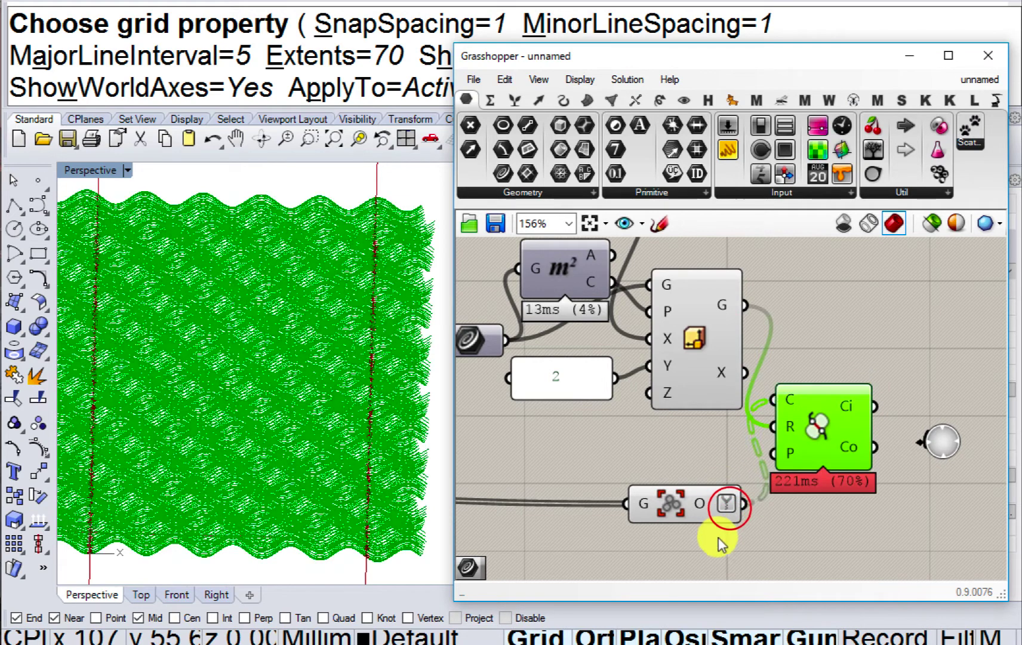
# Turn off the previews of Scale NU and Ungroup.
pyautogui.moveTo(720, 542); pyautogui.dragTo(620, 327)
pyautogui.press('space')
pyautogui.click(675, 277)
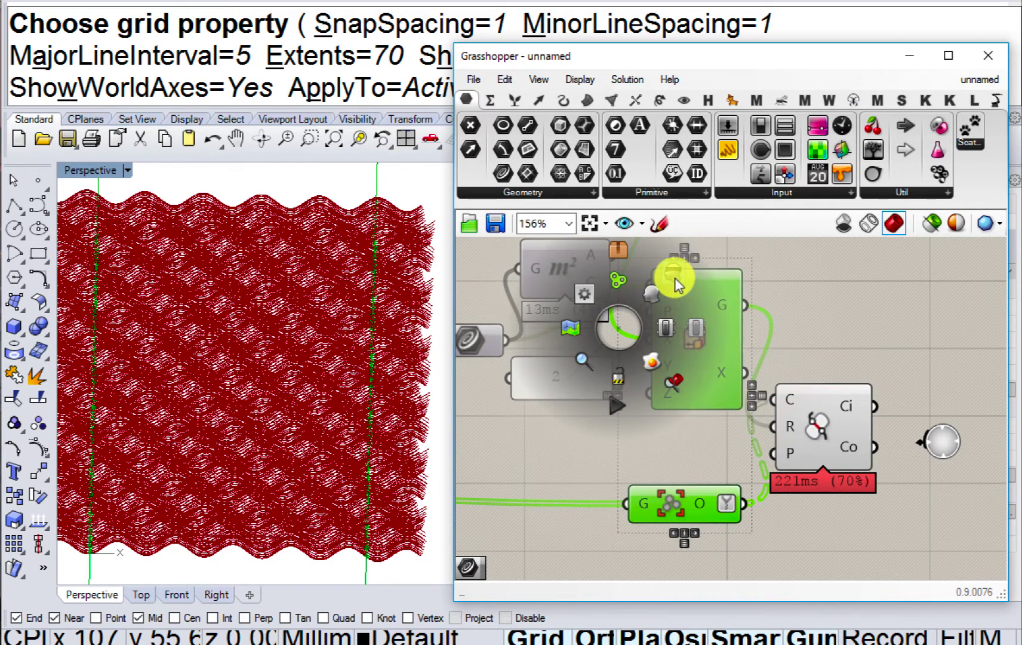
# Collect Trim with Region's inside curves in a new Curve parameter and turn off the trim component's preview.
pyautogui.moveTo(713, 312); pyautogui.dragTo(593, 310, button='right')
pyautogui.doubleClick(786, 337)
pyautogui.write('crv')
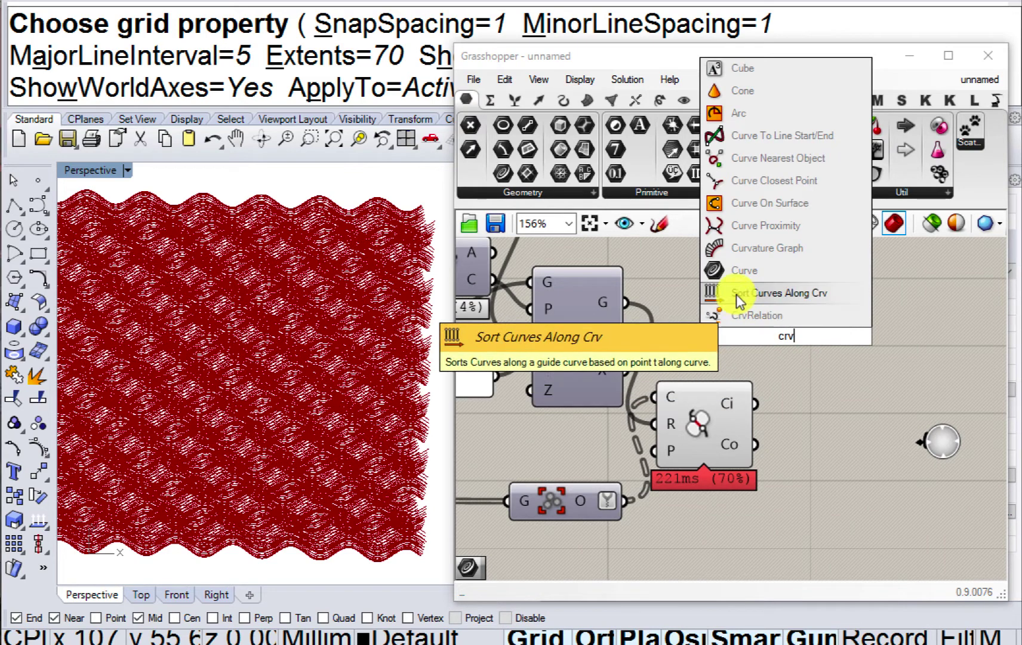
pyautogui.press('Return')
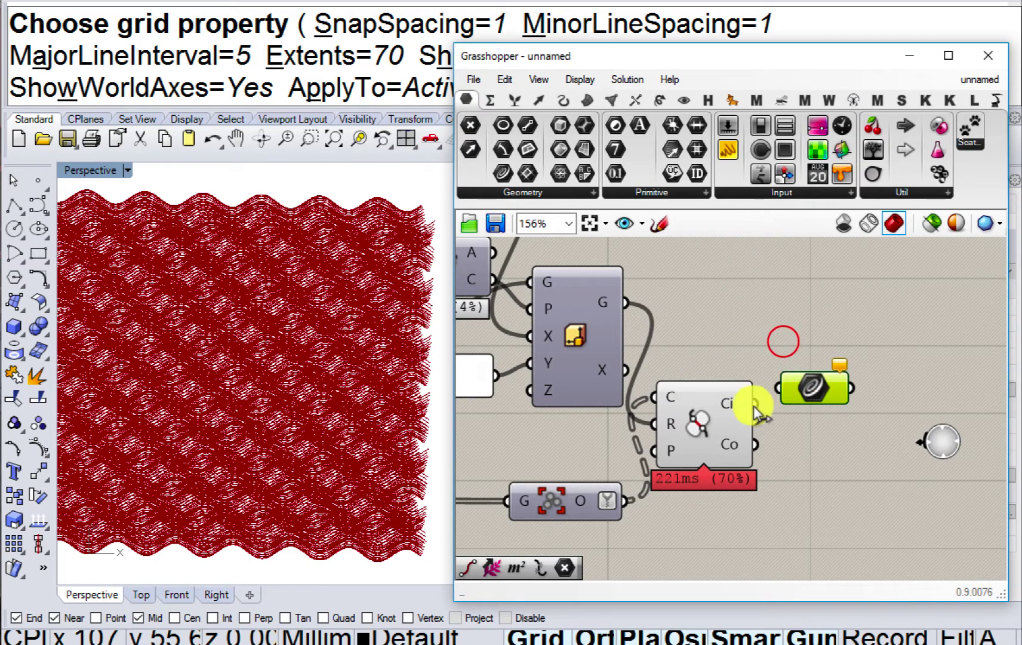
pyautogui.click(722, 412)
pyautogui.press('space')
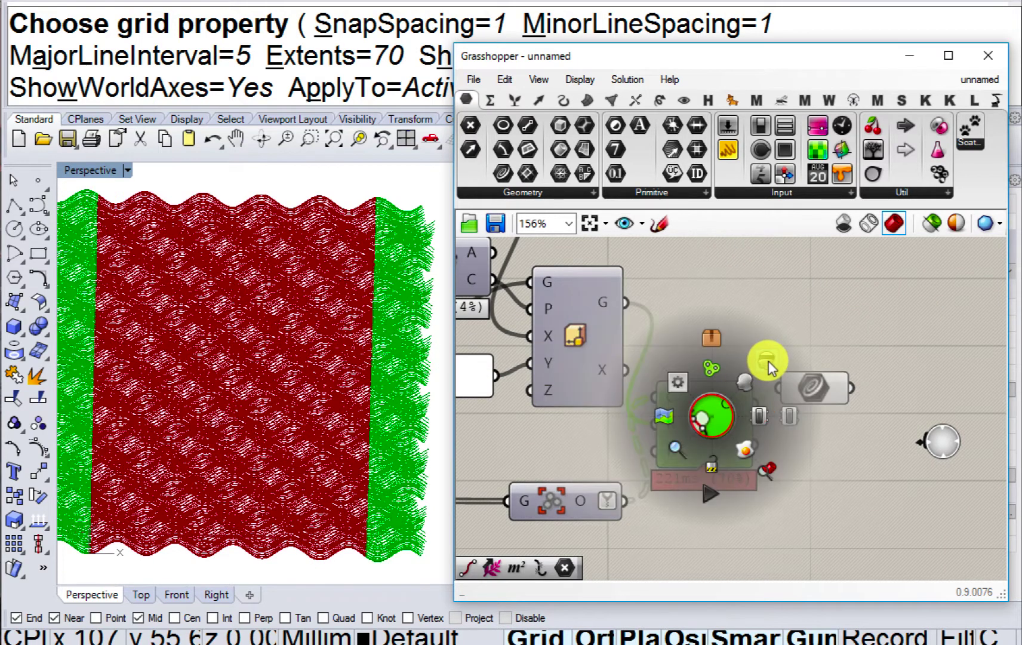
pyautogui.click(768, 361)
# Check the Curve parameter's data paths and simplify Trim with Region's inside curves output.
pyautogui.moveTo(797, 370); pyautogui.dragTo(685, 373, button='right')
pyautogui.scroll(1, 691, 377)
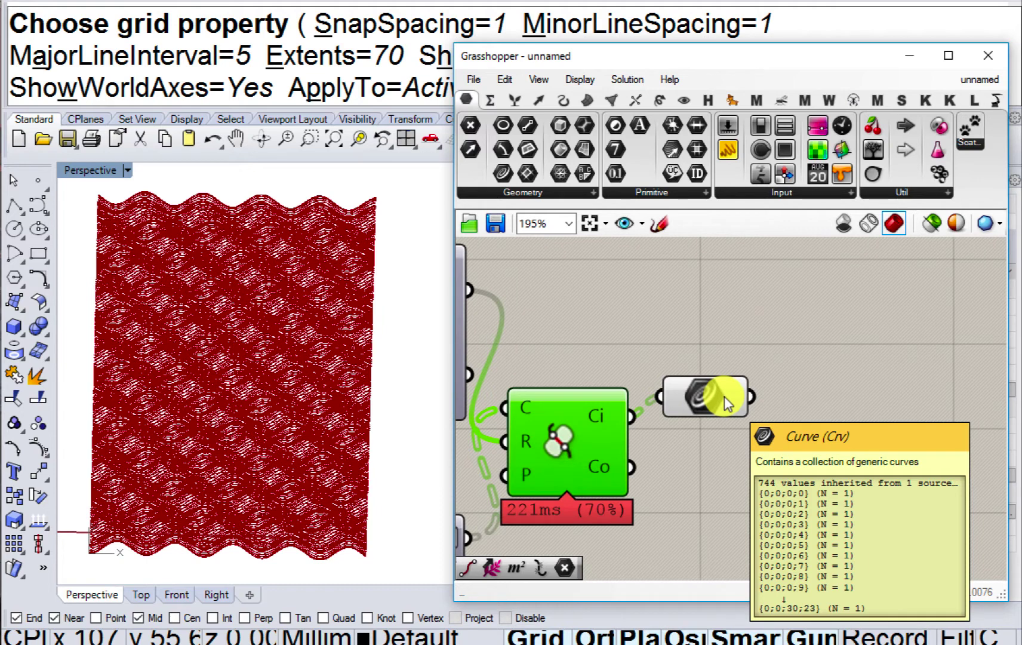
pyautogui.click(724, 396)
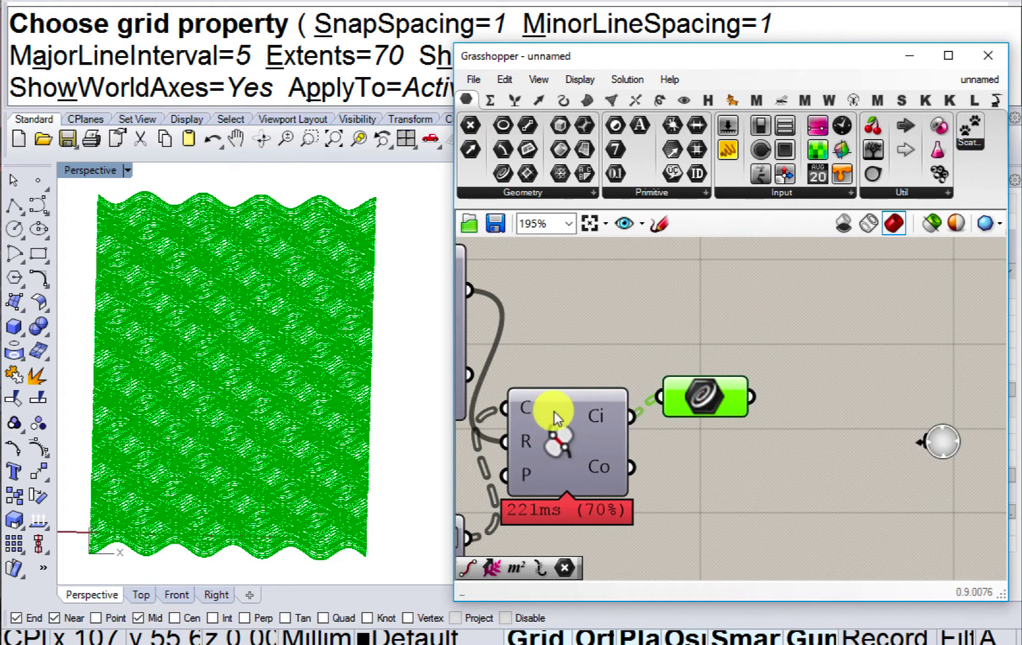
pyautogui.moveTo(554, 410); pyautogui.dragTo(601, 413, button='right')
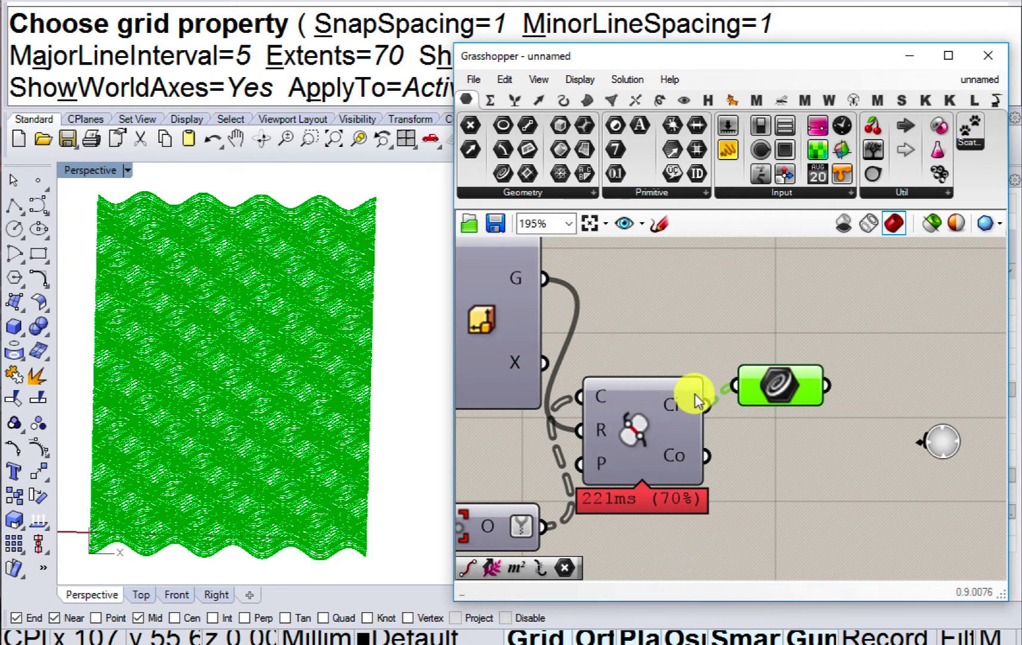
pyautogui.moveTo(673, 410)
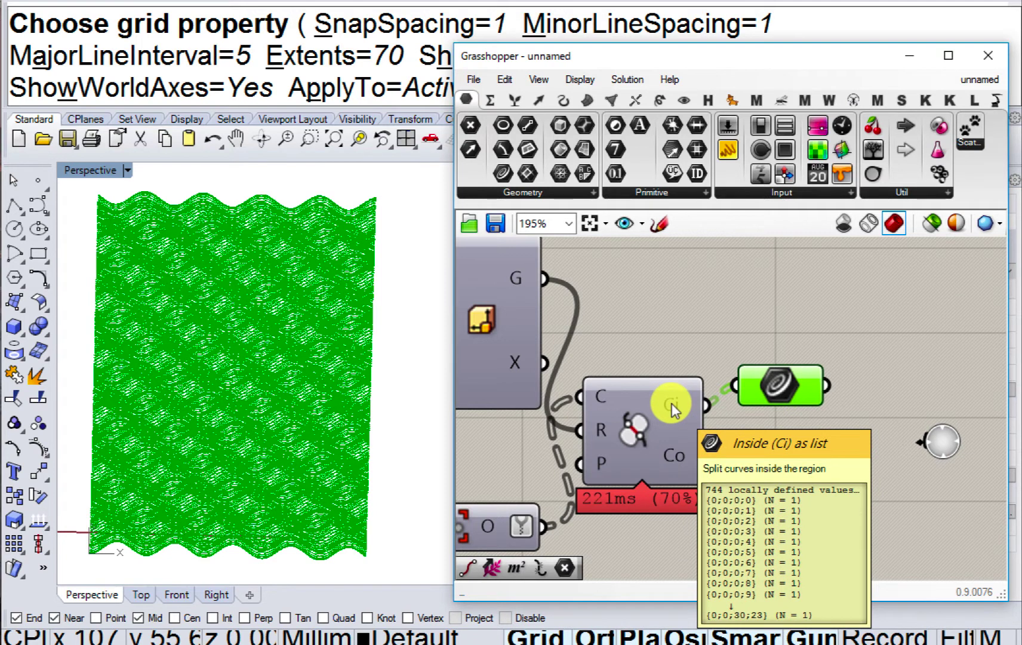
pyautogui.rightClick(669, 407)
pyautogui.click(720, 544)
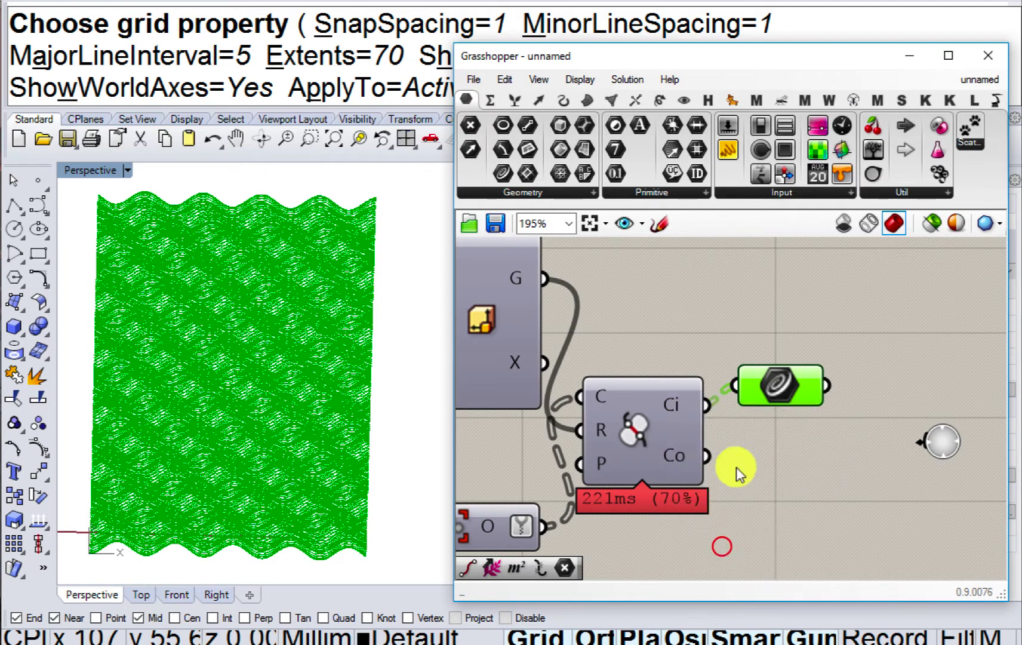
# Search for a shift component to place after the Curve parameter.
pyautogui.moveTo(789, 385); pyautogui.dragTo(672, 384, button='right')
pyautogui.doubleClick(784, 396)
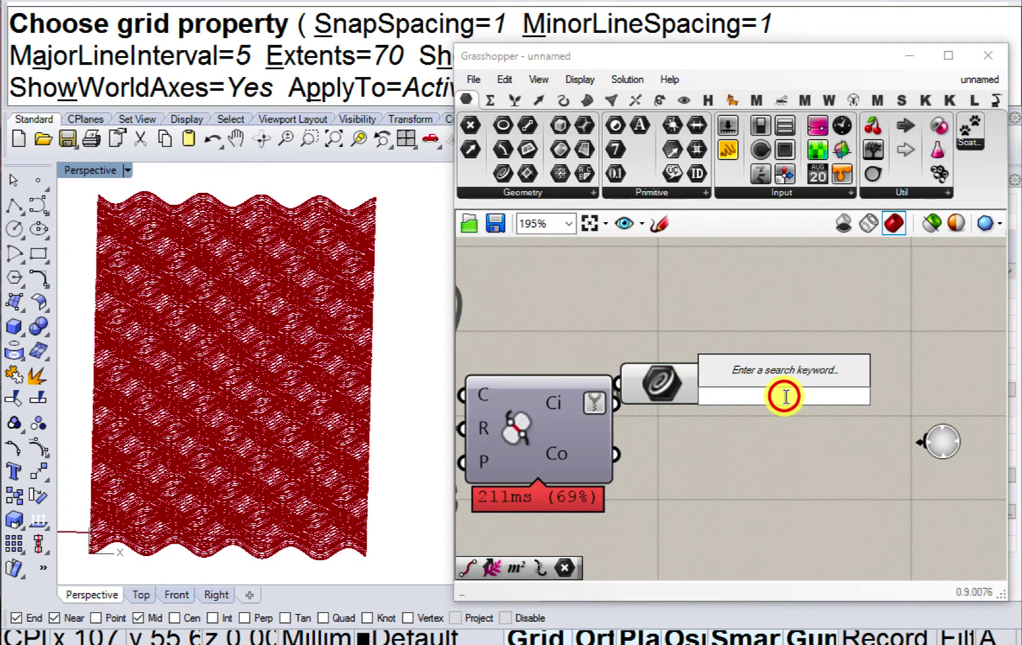
pyautogui.write('shift')
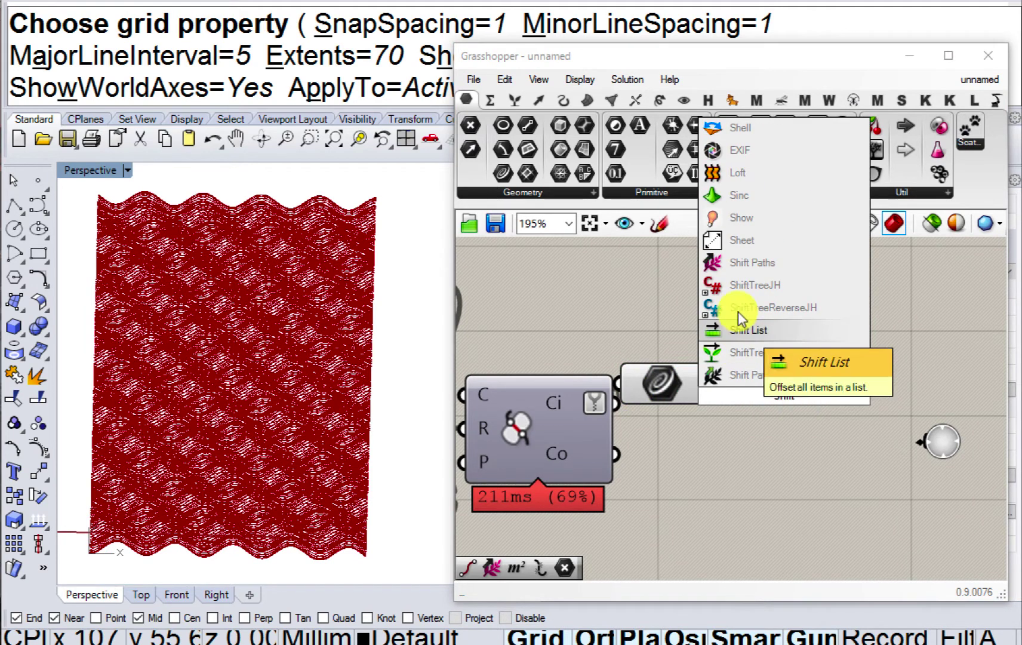
# Add a Shift Paths component fed by the trimmed curve container, hide the container's preview, and inspect the shifted data tree.
pyautogui.click(742, 267)
pyautogui.moveTo(709, 382); pyautogui.dragTo(724, 377)
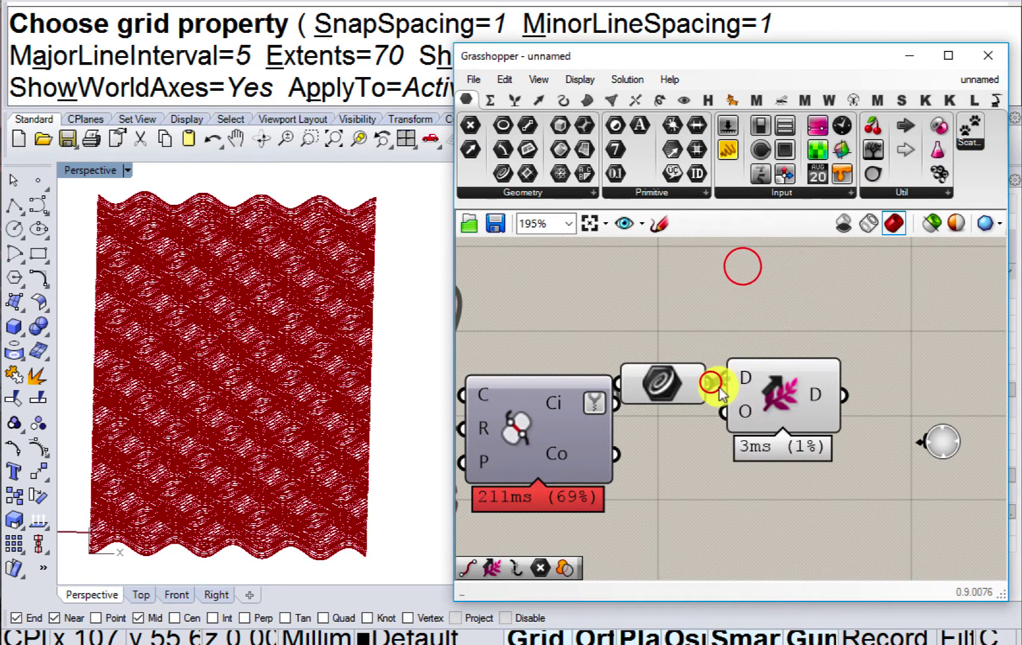
pyautogui.middleClick(663, 387)
pyautogui.click(719, 333)
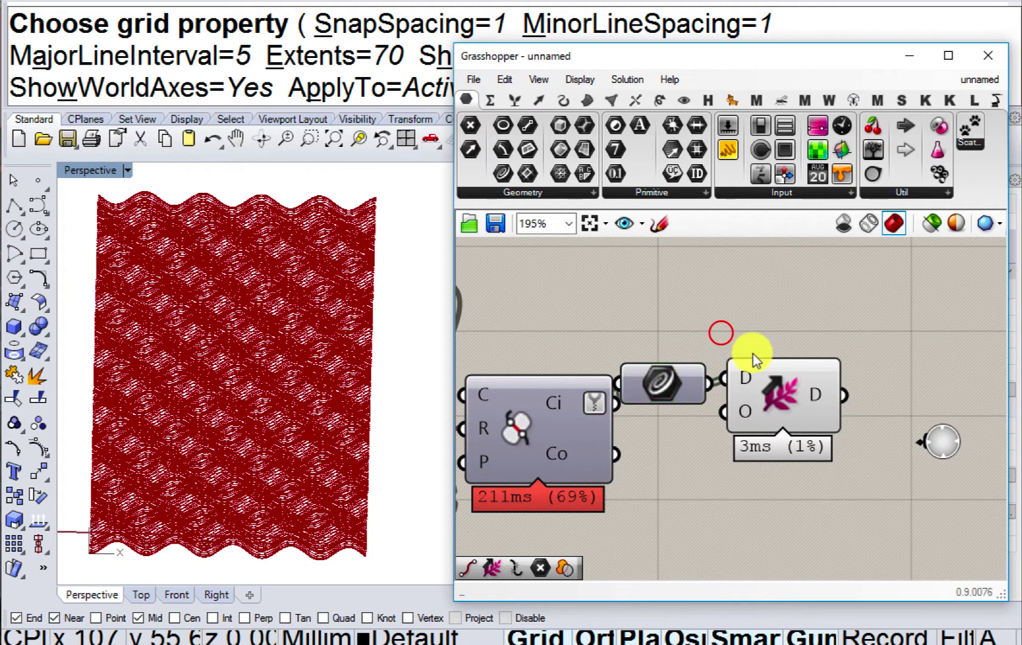
pyautogui.click(754, 361)
pyautogui.scroll(1, 850, 408)
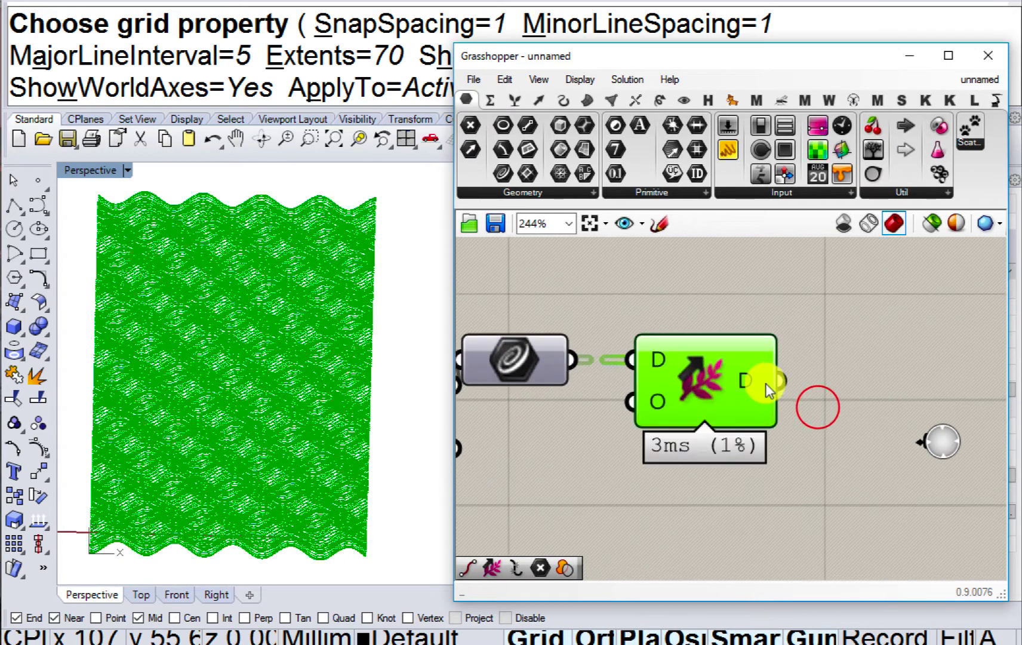
pyautogui.moveTo(766, 383)
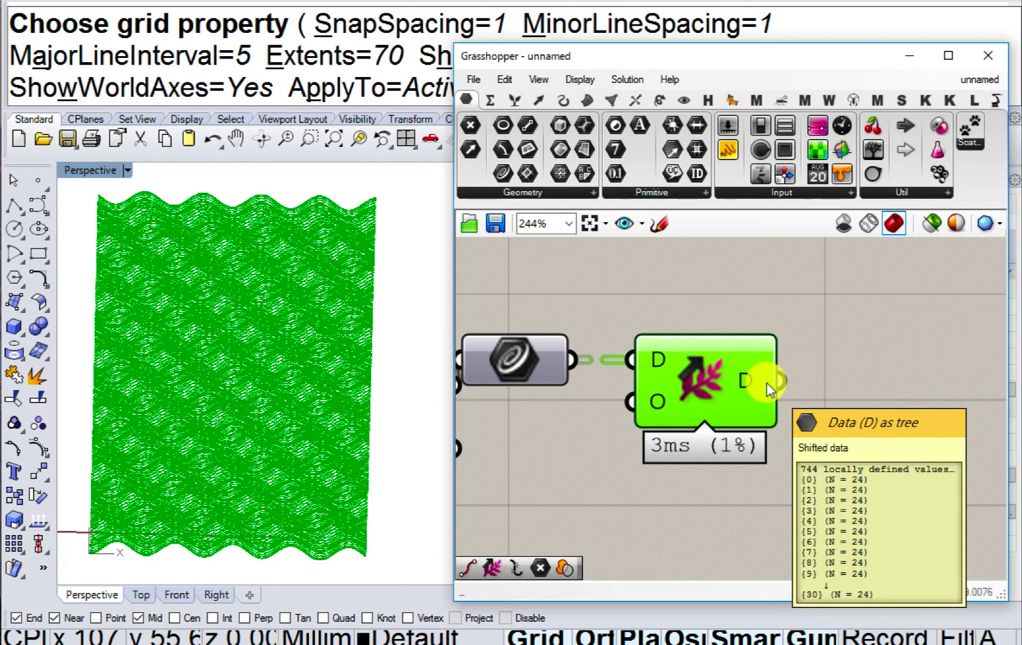
pyautogui.moveTo(766, 382); pyautogui.dragTo(665, 387, button='right')
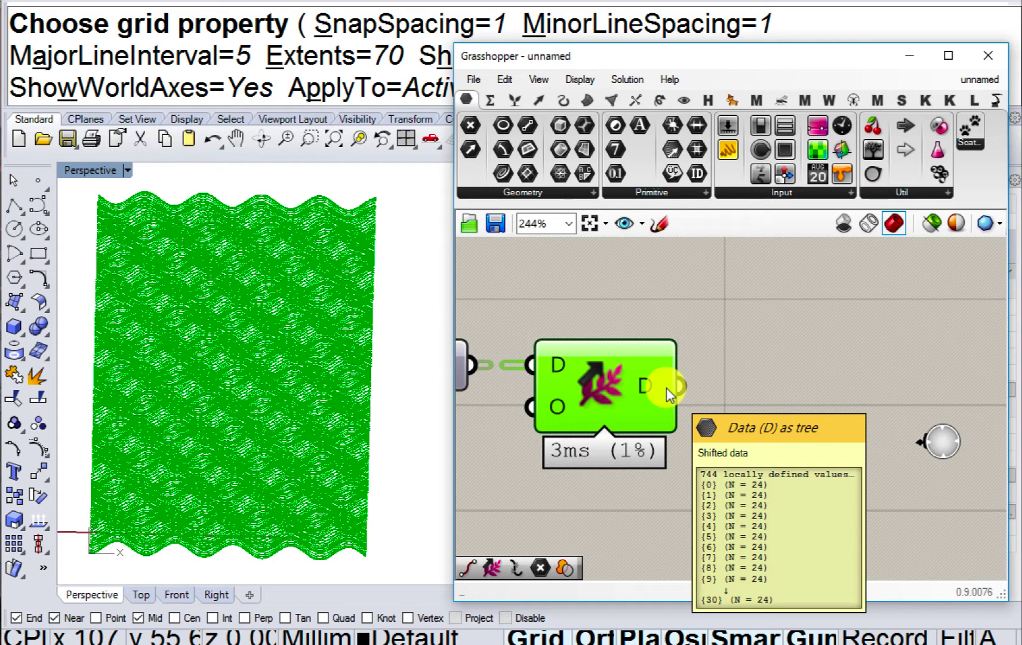
pyautogui.moveTo(665, 387); pyautogui.dragTo(597, 388, button='right')
pyautogui.doubleClick(701, 384)
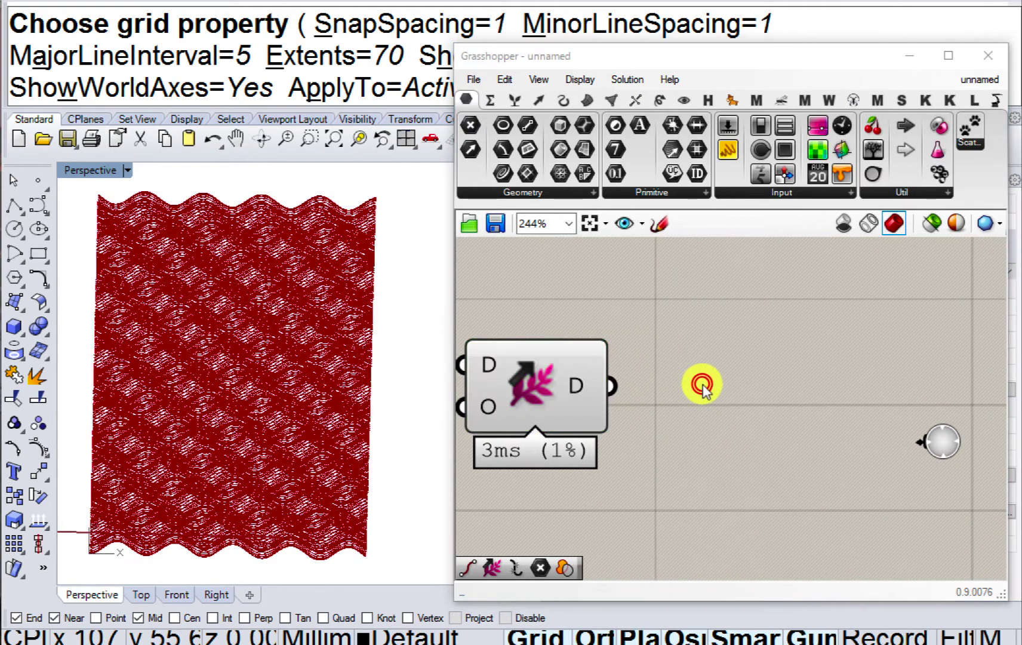
pyautogui.write('first')
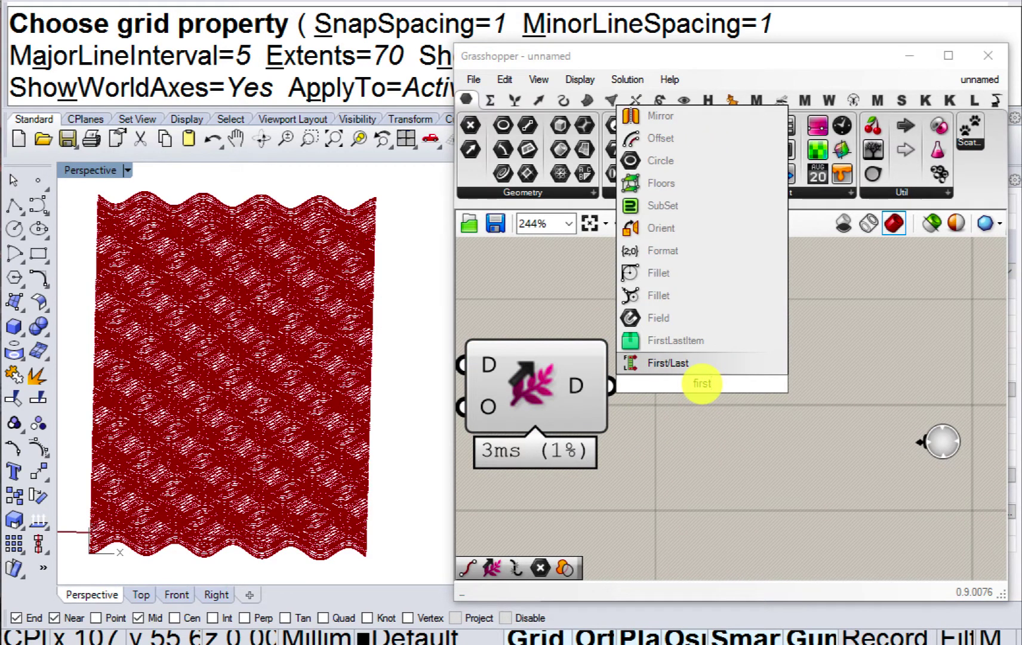
pyautogui.click(692, 364)
pyautogui.click(682, 374)
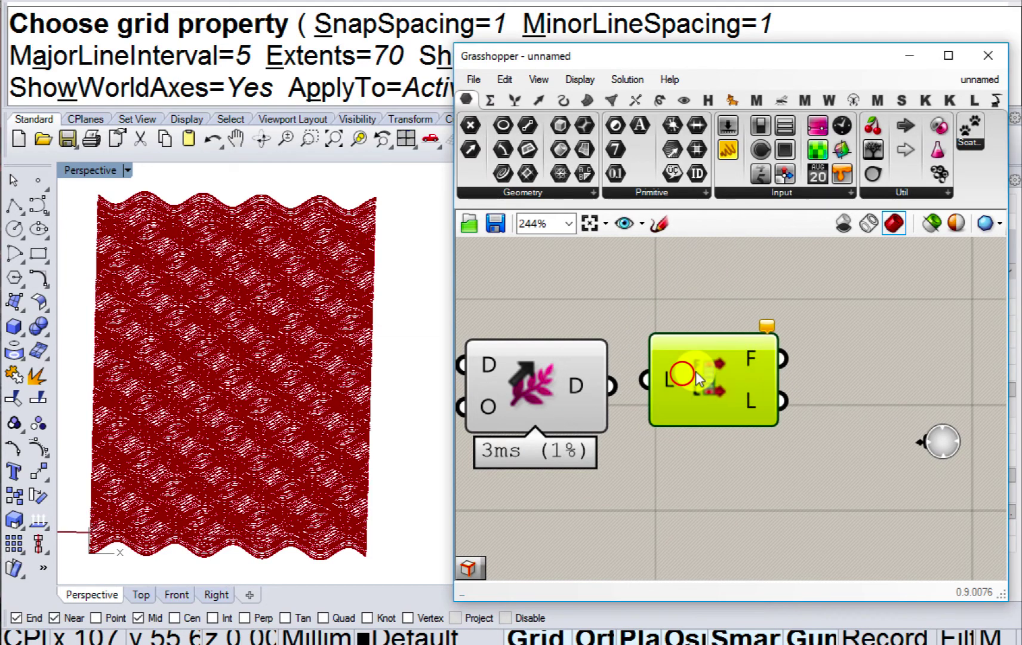
pyautogui.press('Delete')
# Add a Cull Index component and connect the Shift Paths output to its list input.
pyautogui.doubleClick(694, 348)
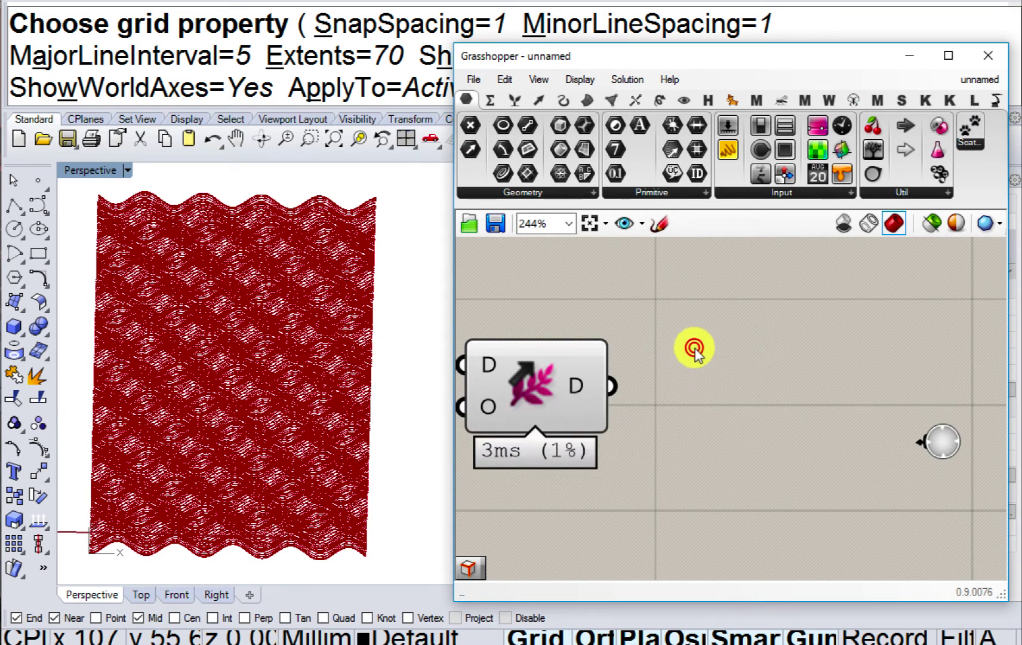
pyautogui.write('i')
pyautogui.press('BackSpace')
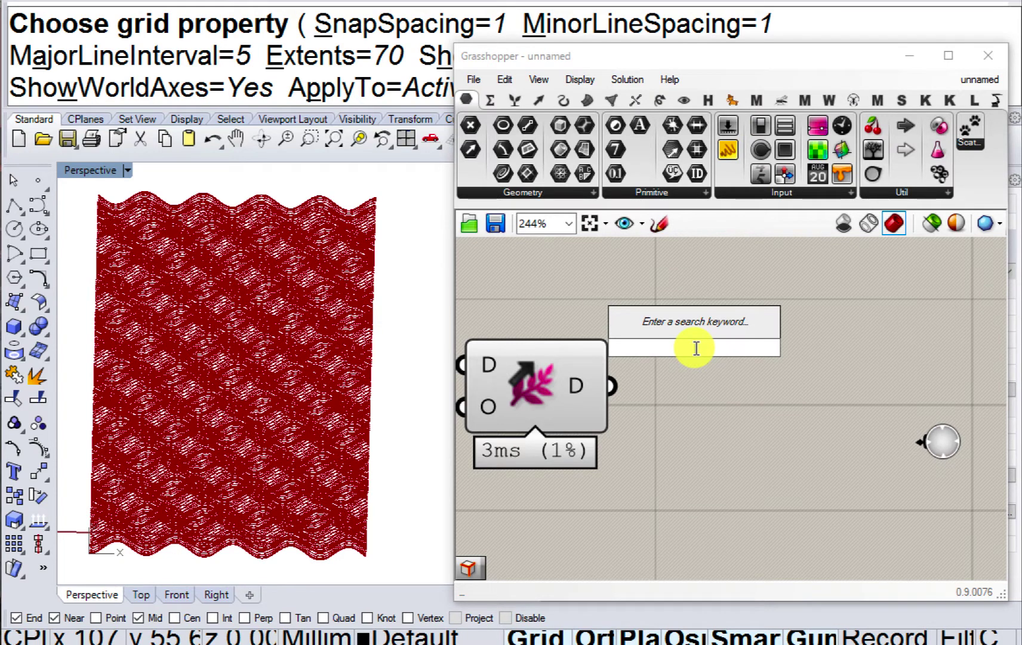
pyautogui.write('cull')
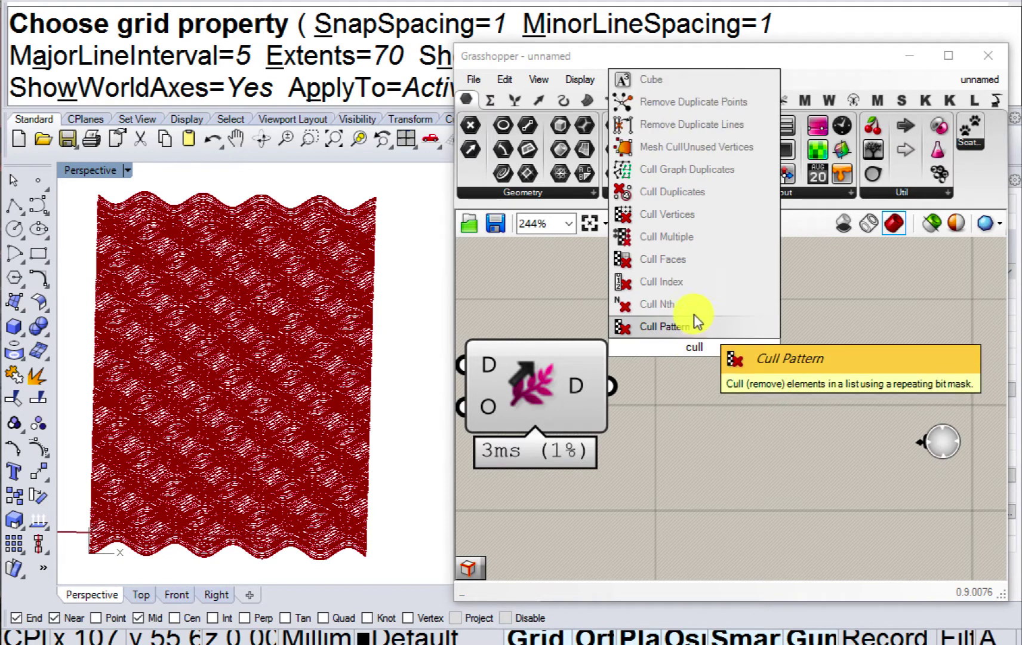
pyautogui.click(692, 291)
pyautogui.moveTo(605, 388); pyautogui.dragTo(626, 317)
pyautogui.moveTo(675, 347); pyautogui.dragTo(717, 357)
pyautogui.moveTo(601, 389); pyautogui.dragTo(679, 349)
# Add a panel containing 0, shrink it, and connect it to the Cull Index component's index input.
pyautogui.doubleClick(585, 293)
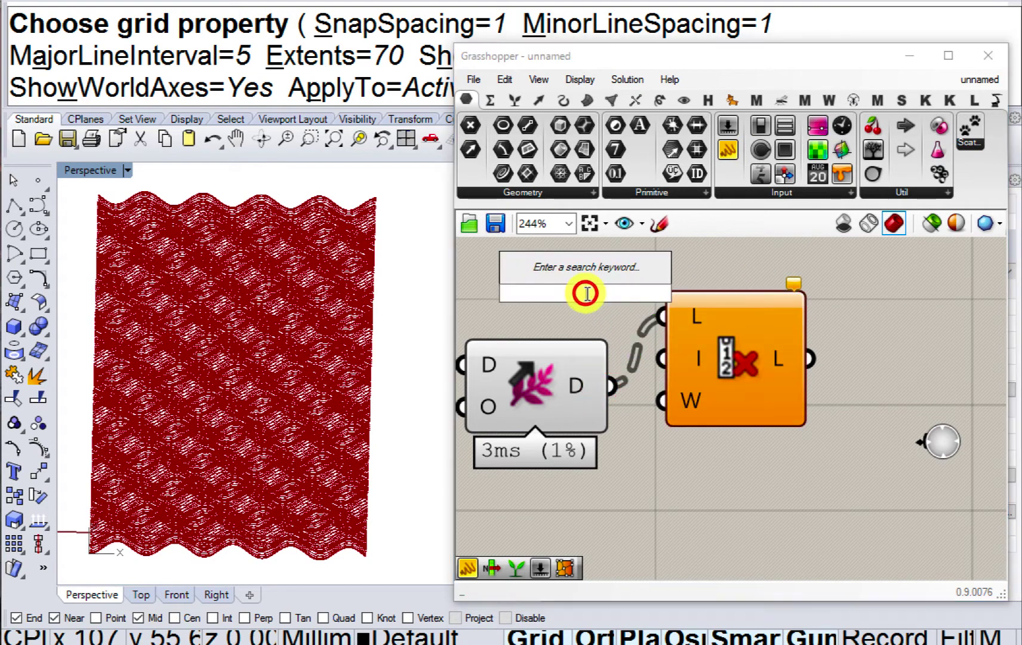
pyautogui.write('panel')
pyautogui.press('Return')
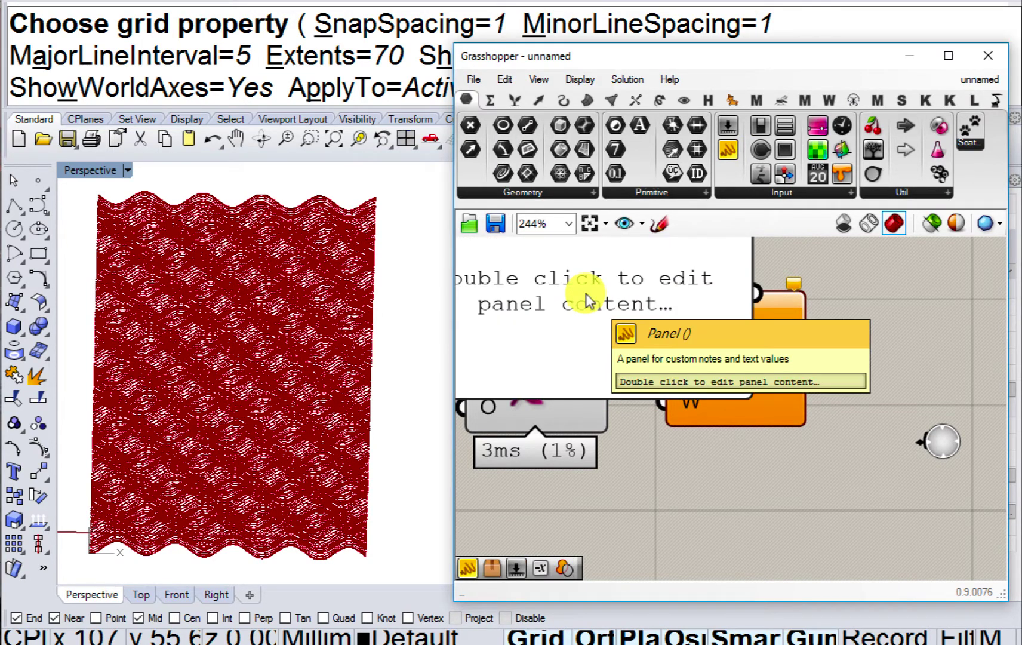
pyautogui.click(585, 293)
pyautogui.doubleClick(585, 293)
pyautogui.write('0')
pyautogui.click(833, 357)
pyautogui.moveTo(760, 362); pyautogui.dragTo(780, 421, button='right')
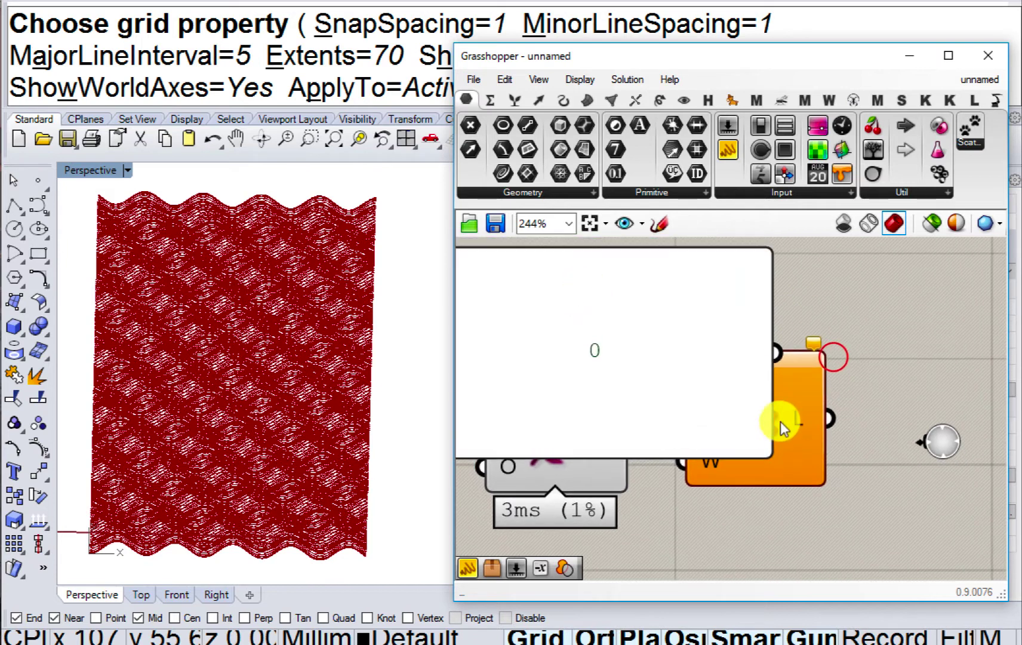
pyautogui.moveTo(762, 452); pyautogui.dragTo(734, 421)
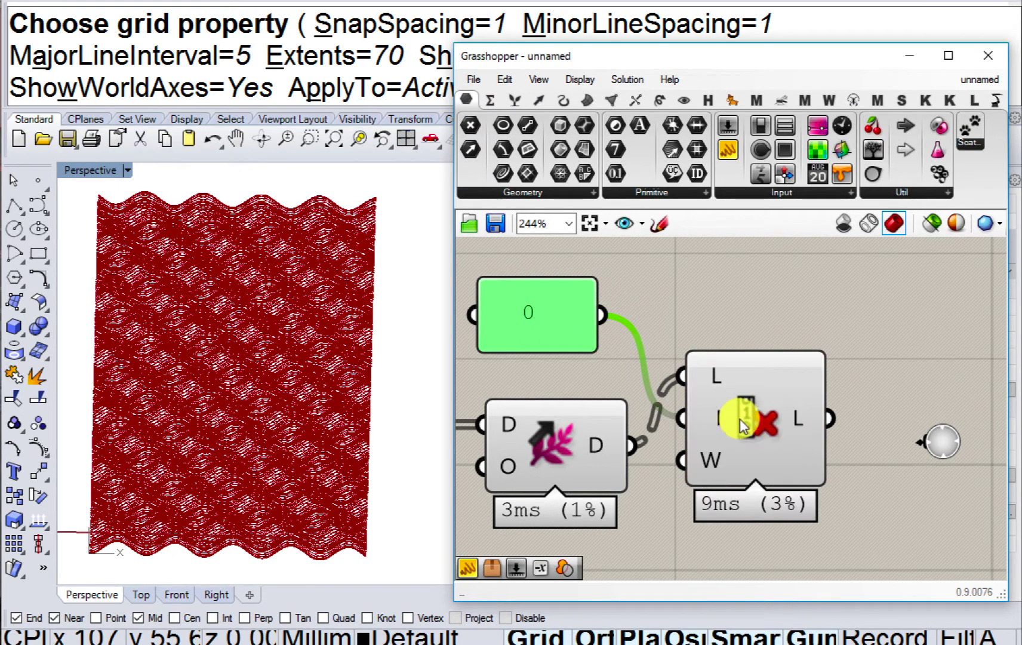
# Duplicate the Cull Index component and connect the first one's output to the copy's list input.
pyautogui.moveTo(733, 417); pyautogui.dragTo(640, 449, button='right')
pyautogui.click(648, 453)
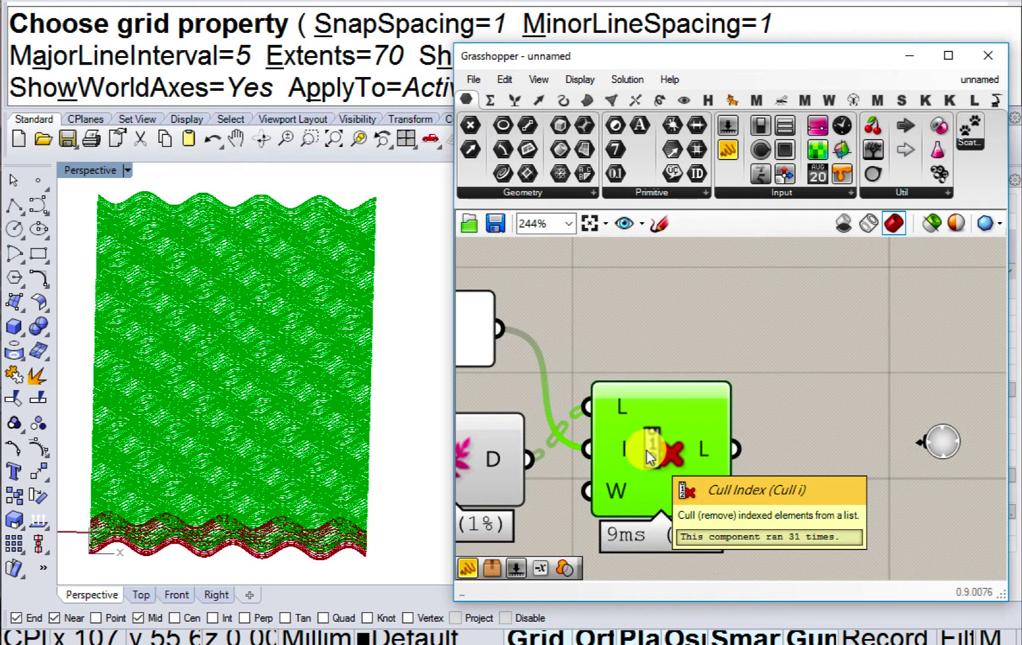
pyautogui.keyDown('alt'); pyautogui.moveTo(650, 456); pyautogui.dragTo(856, 440); pyautogui.keyUp('alt')
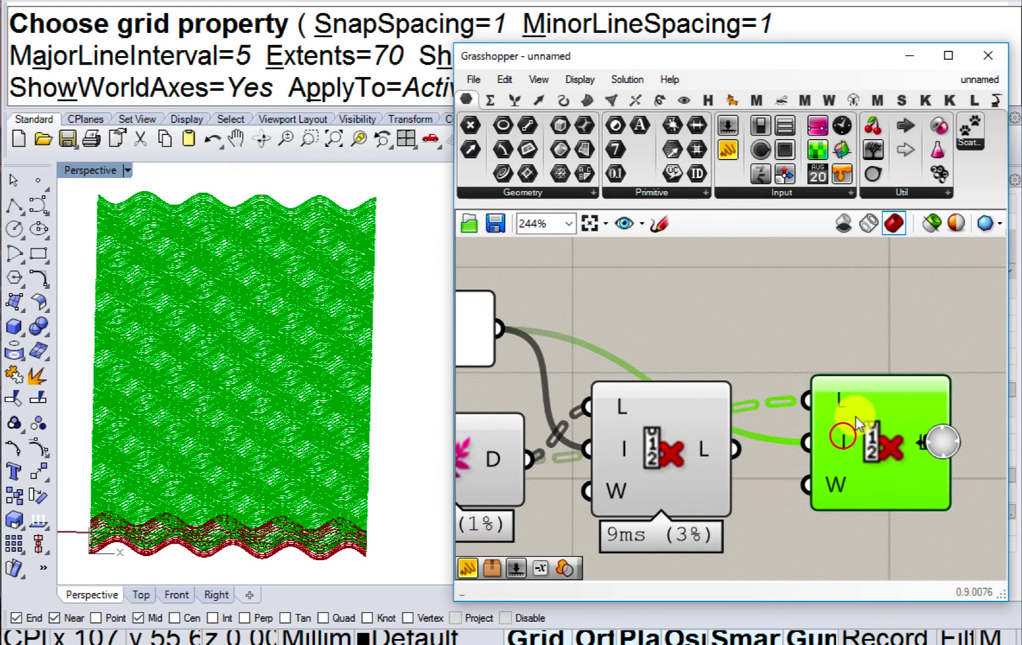
pyautogui.moveTo(731, 448); pyautogui.dragTo(828, 397)
# Apply Reverse to both the list input and the list output of the second Cull Index.
pyautogui.rightClick(828, 397)
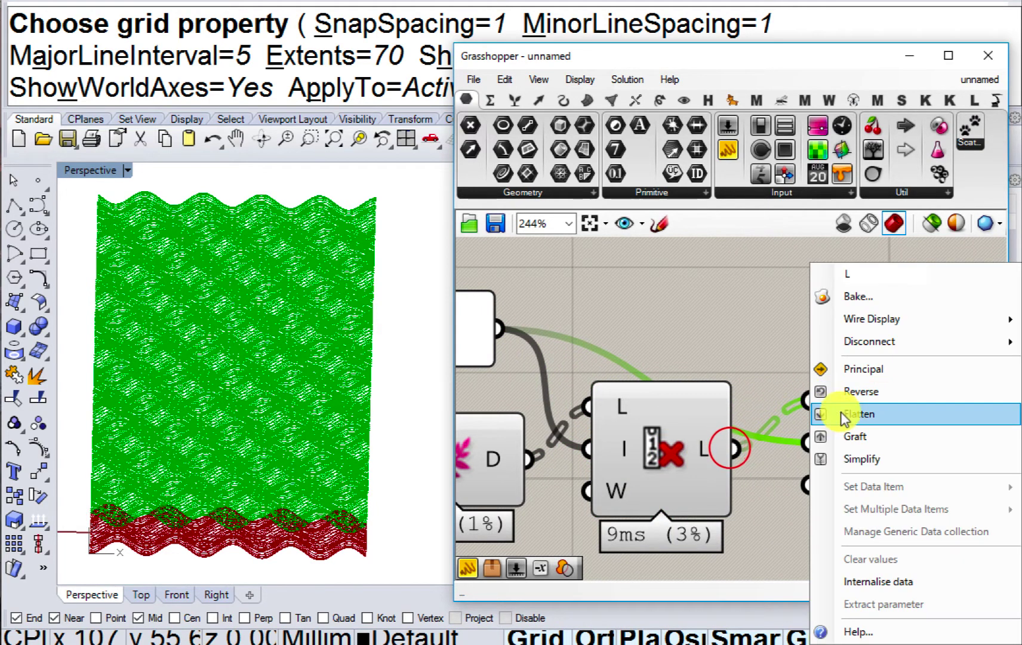
pyautogui.click(839, 390)
pyautogui.moveTo(771, 400); pyautogui.dragTo(631, 373, button='right')
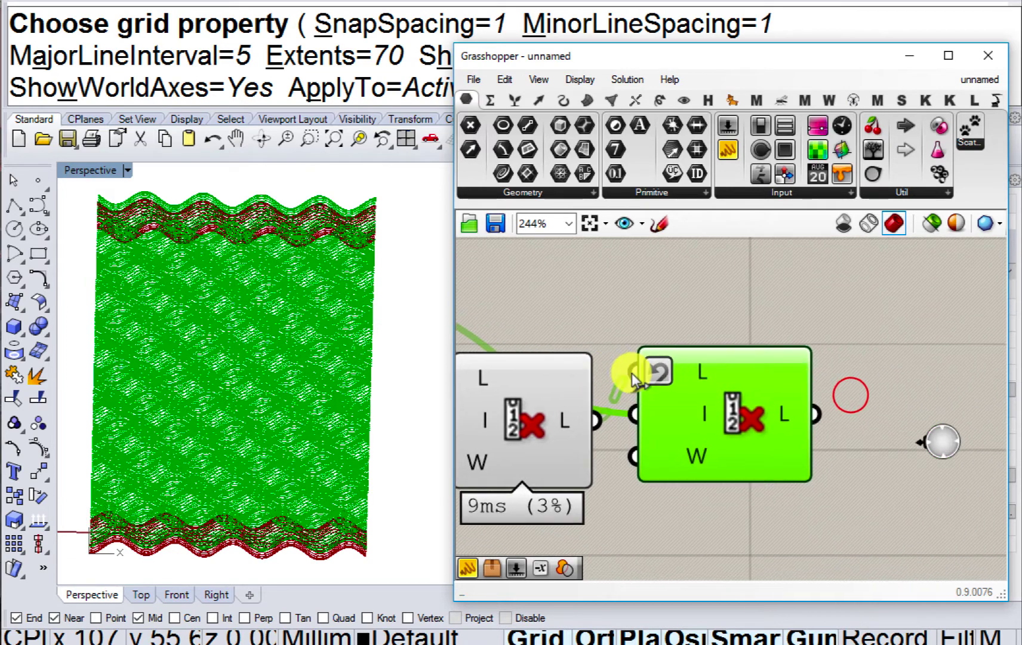
pyautogui.rightClick(786, 410)
pyautogui.click(822, 462)
pyautogui.scroll(-1, 710, 383)
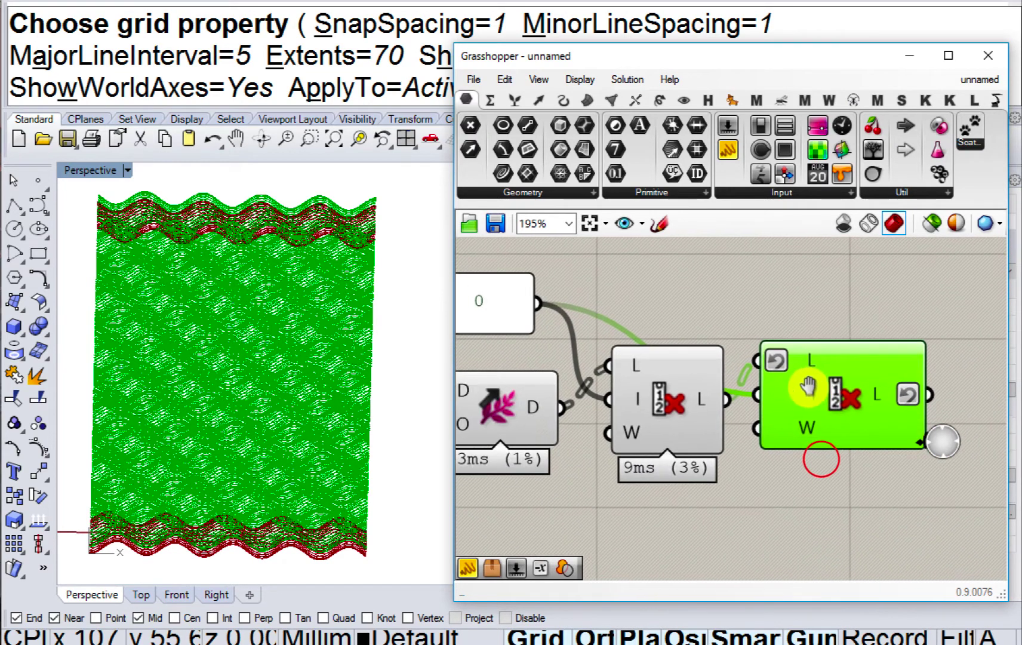
# Hide the previews of Shift Paths and the first Cull Index, and select the second Cull Index to check its curves.
pyautogui.moveTo(664, 505); pyautogui.dragTo(780, 480, button='right')
pyautogui.moveTo(779, 478); pyautogui.dragTo(496, 323)
pyautogui.middleClick(547, 383)
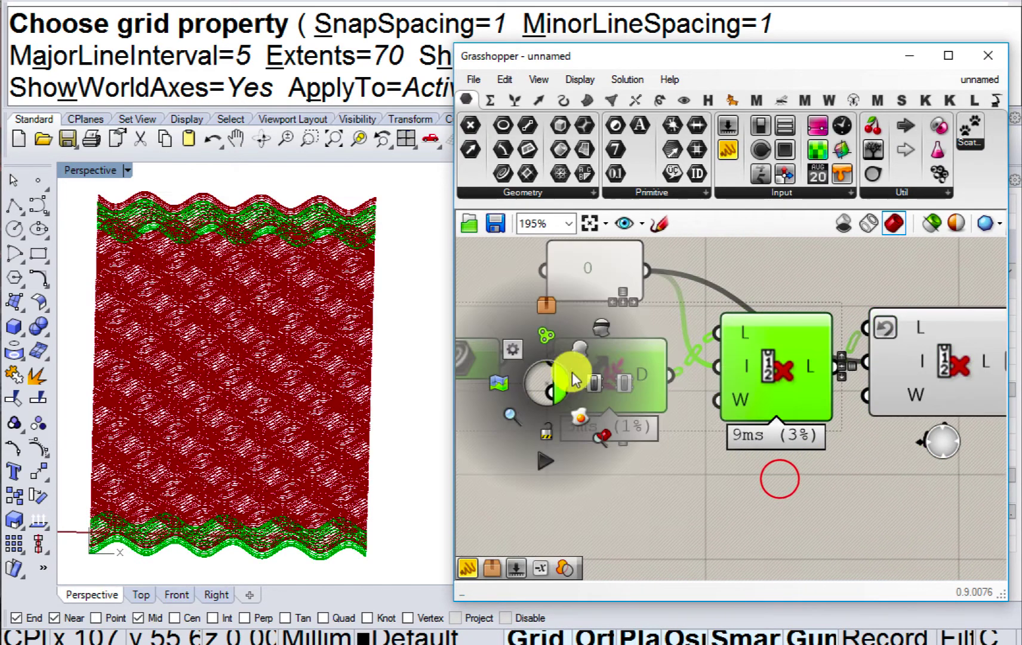
pyautogui.click(598, 332)
pyautogui.moveTo(828, 354); pyautogui.dragTo(658, 362, button='right')
pyautogui.click(707, 375)
pyautogui.scroll(-2, 719, 361)
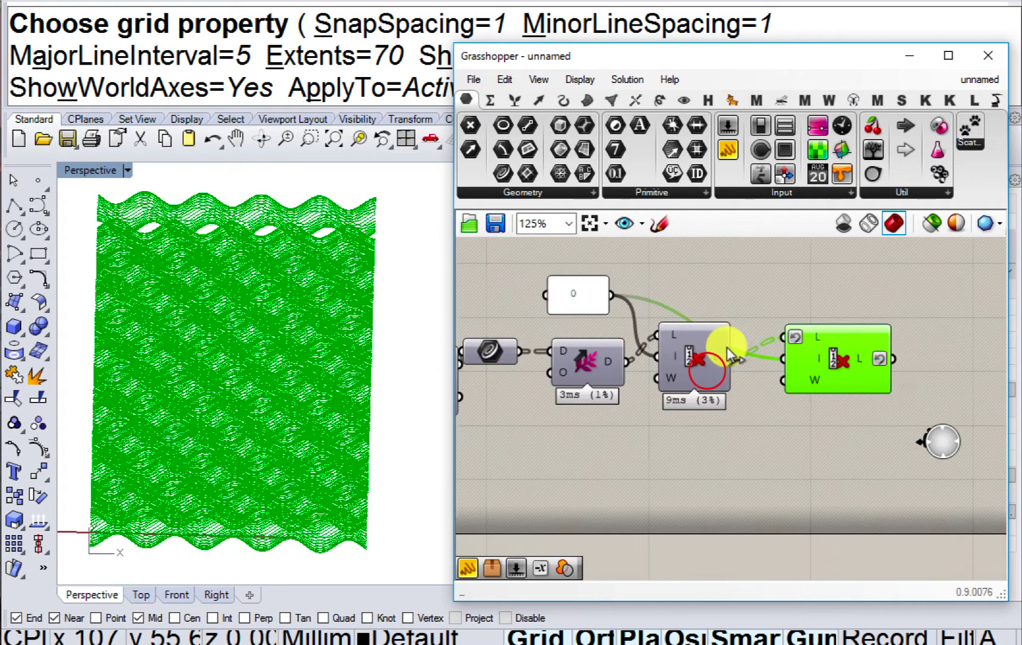
# Insert a TreeBranchIndex component between the Shift Paths output and the first Cull Index's list input.
pyautogui.moveTo(647, 332); pyautogui.dragTo(652, 372, button='right')
pyautogui.doubleClick(655, 337)
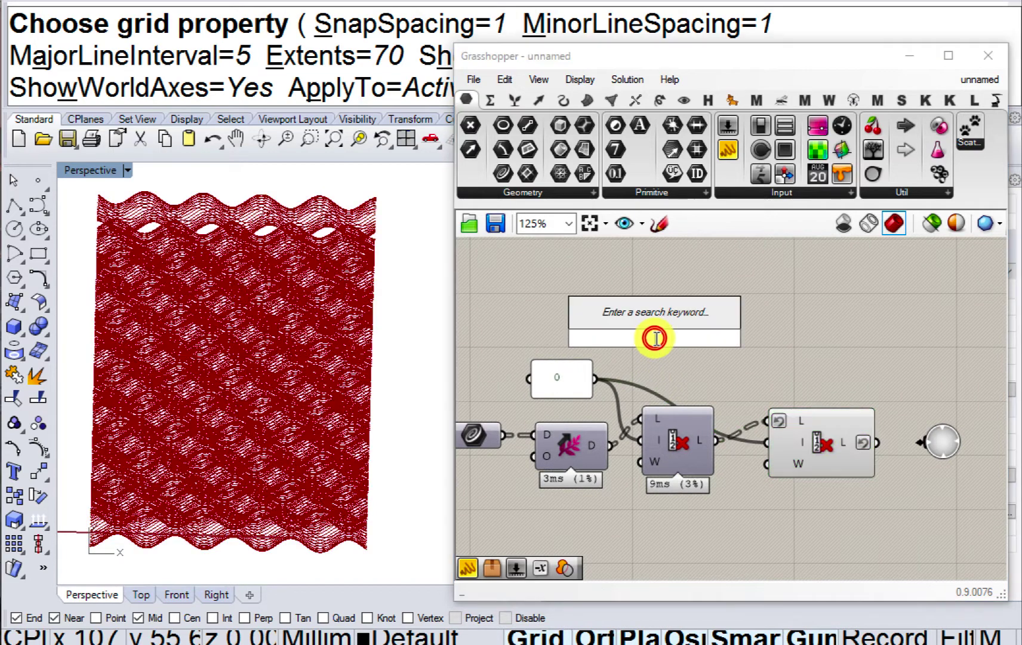
pyautogui.write('bra')
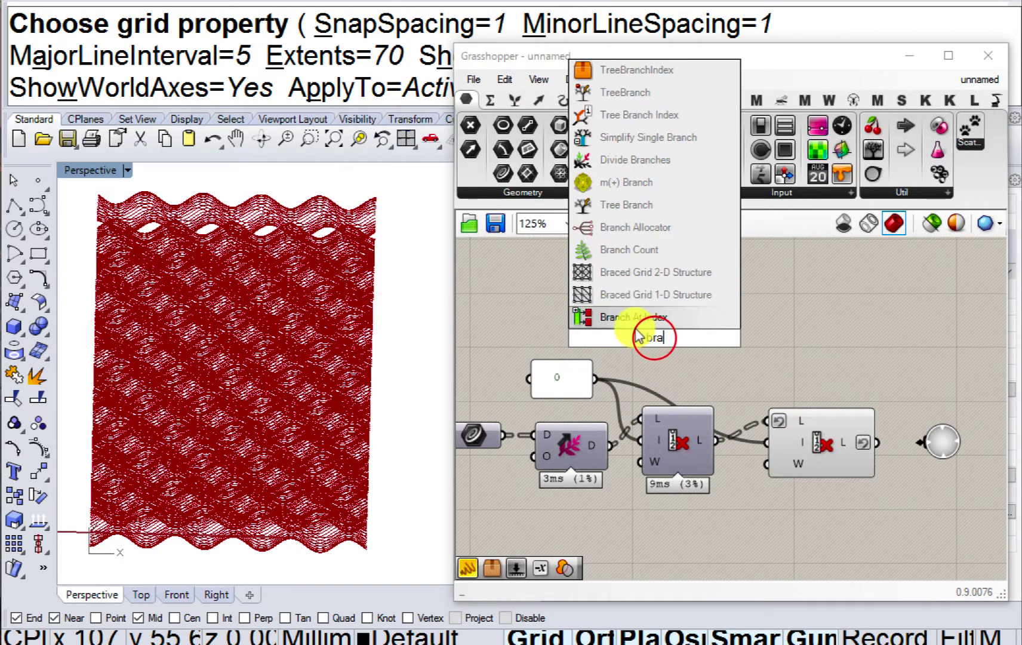
pyautogui.click(631, 72)
pyautogui.moveTo(609, 444); pyautogui.dragTo(717, 444)
pyautogui.click(809, 417)
# Hide the preview of the TreeBranchIndex component.
pyautogui.click(626, 306)
pyautogui.middleClick(627, 323)
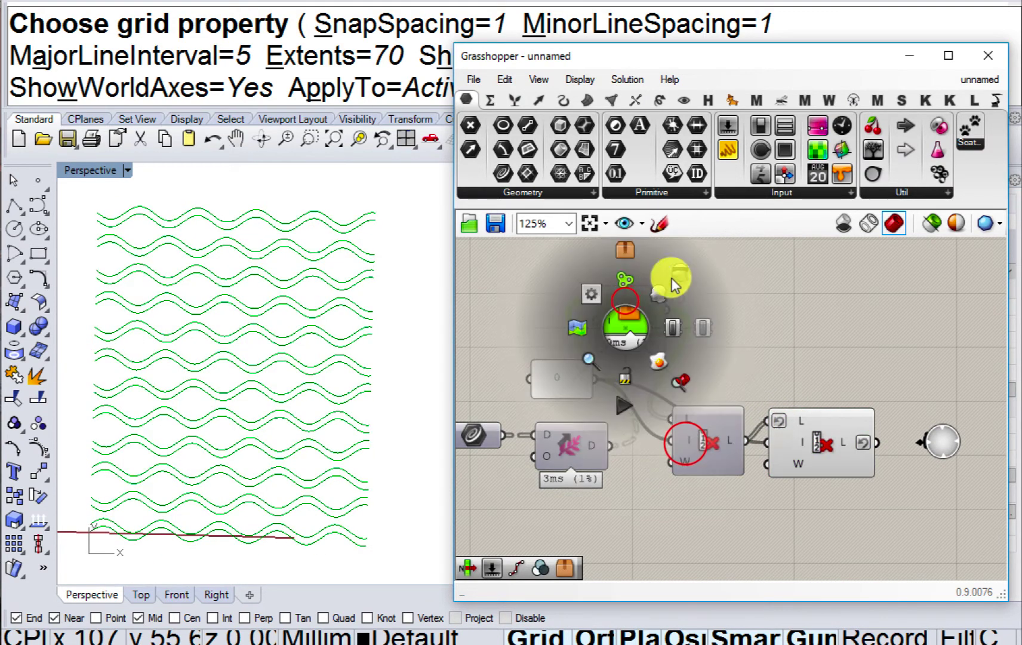
pyautogui.click(684, 275)
pyautogui.click(726, 345)
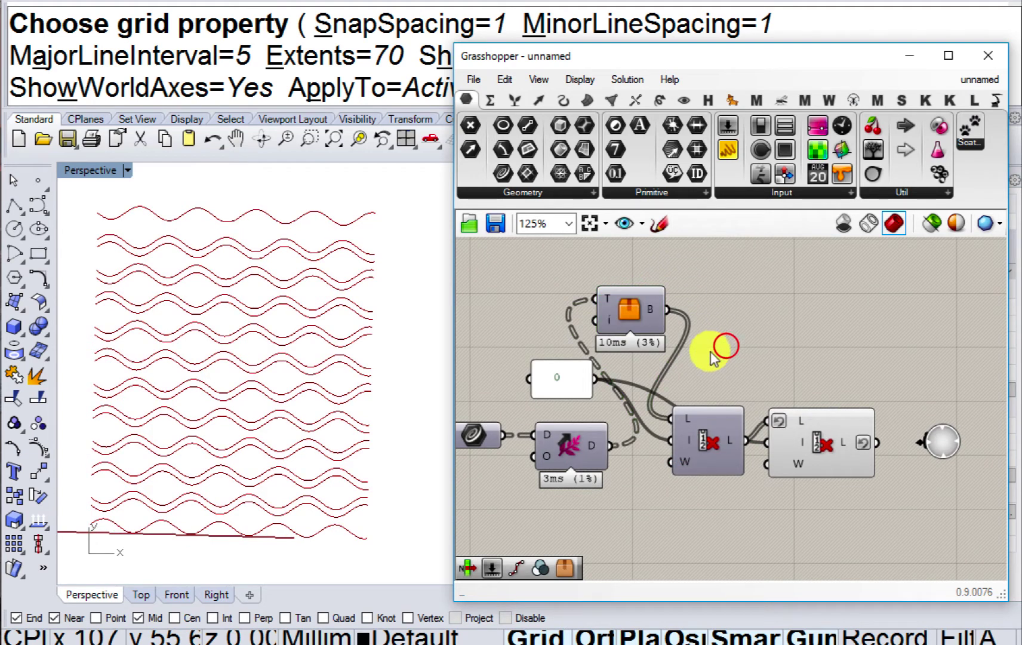
# Examine the upstream scaling and Trim with Region components and how their curves reach the Cull Index components.
pyautogui.moveTo(721, 347); pyautogui.dragTo(812, 347, button='right')
pyautogui.scroll(-2, 809, 346)
pyautogui.moveTo(658, 388); pyautogui.dragTo(772, 373, button='right')
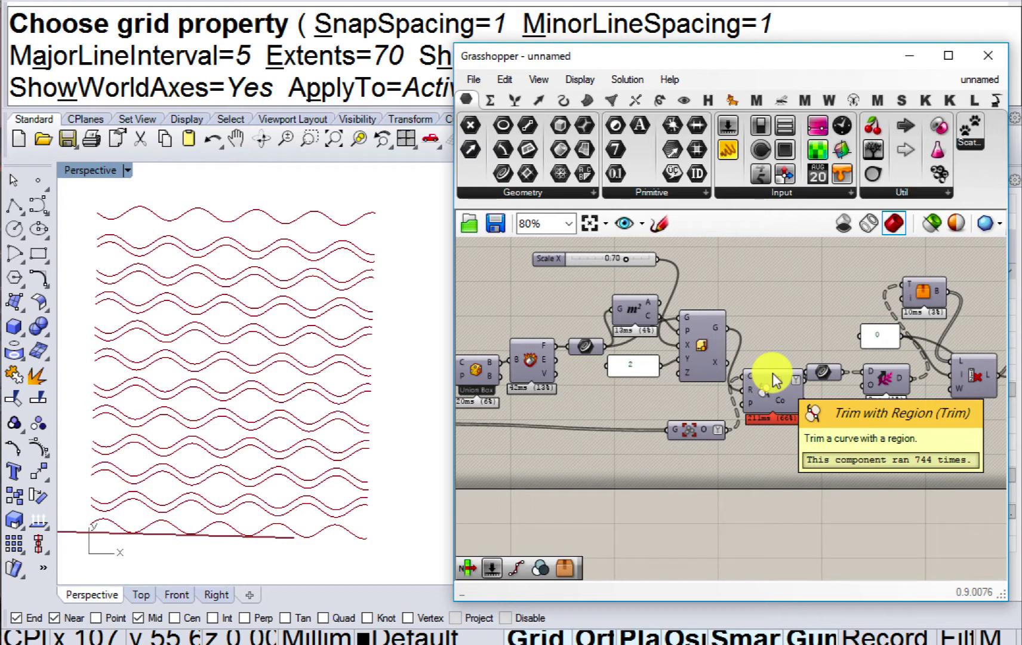
pyautogui.moveTo(811, 366); pyautogui.dragTo(683, 385, button='right')
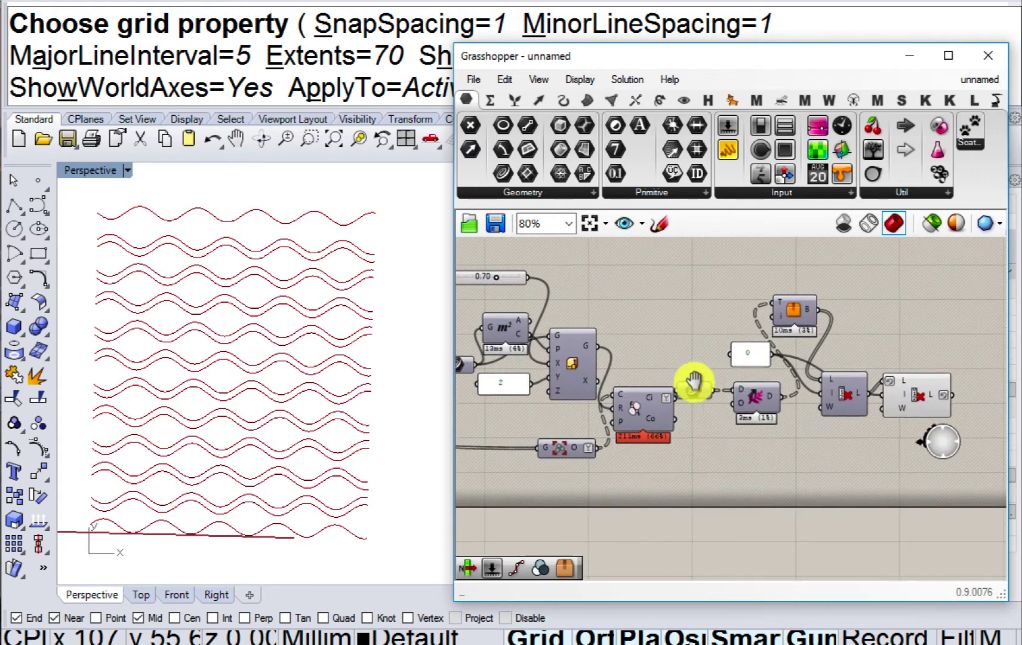
pyautogui.moveTo(600, 370); pyautogui.dragTo(677, 368, button='right')
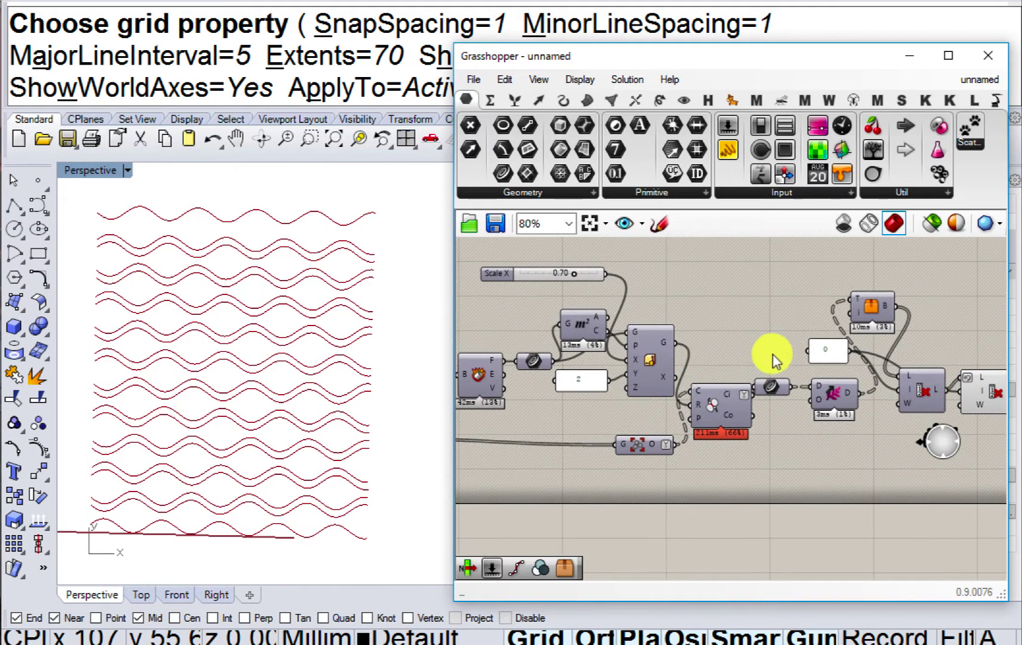
pyautogui.moveTo(838, 356); pyautogui.dragTo(710, 373, button='right')
pyautogui.scroll(1, 753, 379)
pyautogui.moveTo(824, 392); pyautogui.dragTo(723, 394, button='right')
# Move the second Cull Index higher and switch the preview from it to the first Cull Index.
pyautogui.moveTo(803, 416); pyautogui.dragTo(819, 371)
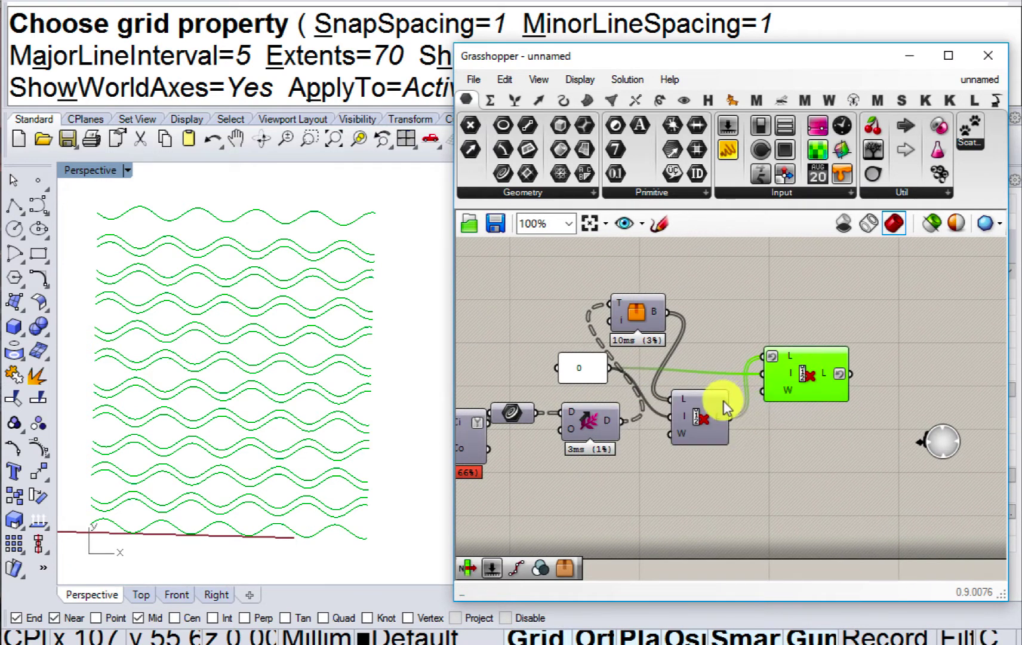
pyautogui.middleClick(806, 373)
pyautogui.click(856, 324)
pyautogui.click(703, 420)
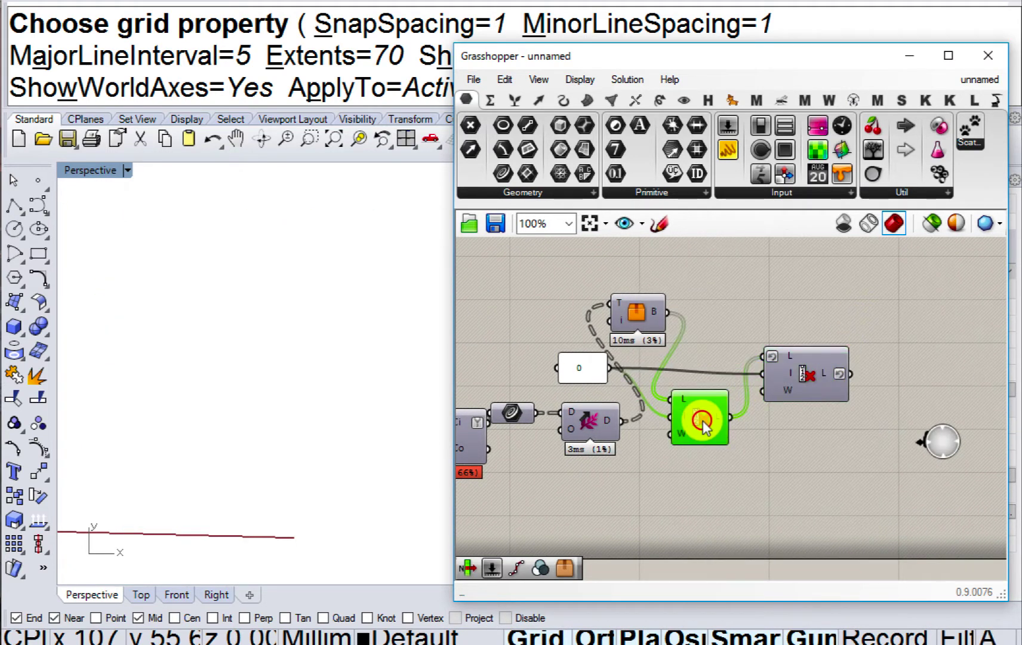
pyautogui.middleClick(703, 420)
pyautogui.click(733, 388)
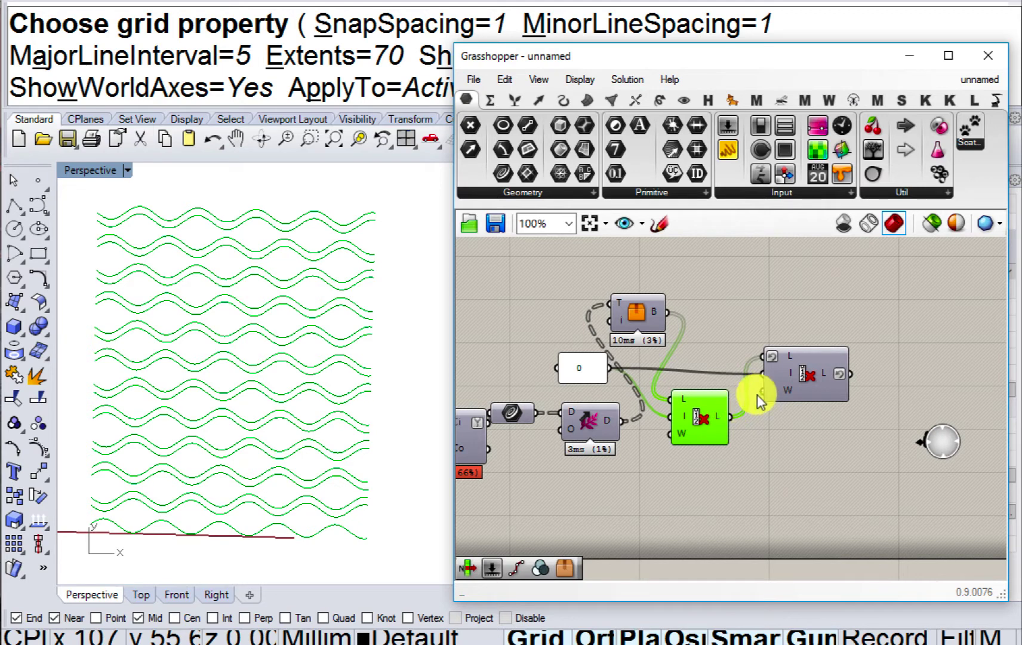
# Turn the preview of the second Cull Index back on.
pyautogui.click(798, 381)
pyautogui.middleClick(799, 380)
pyautogui.click(830, 350)
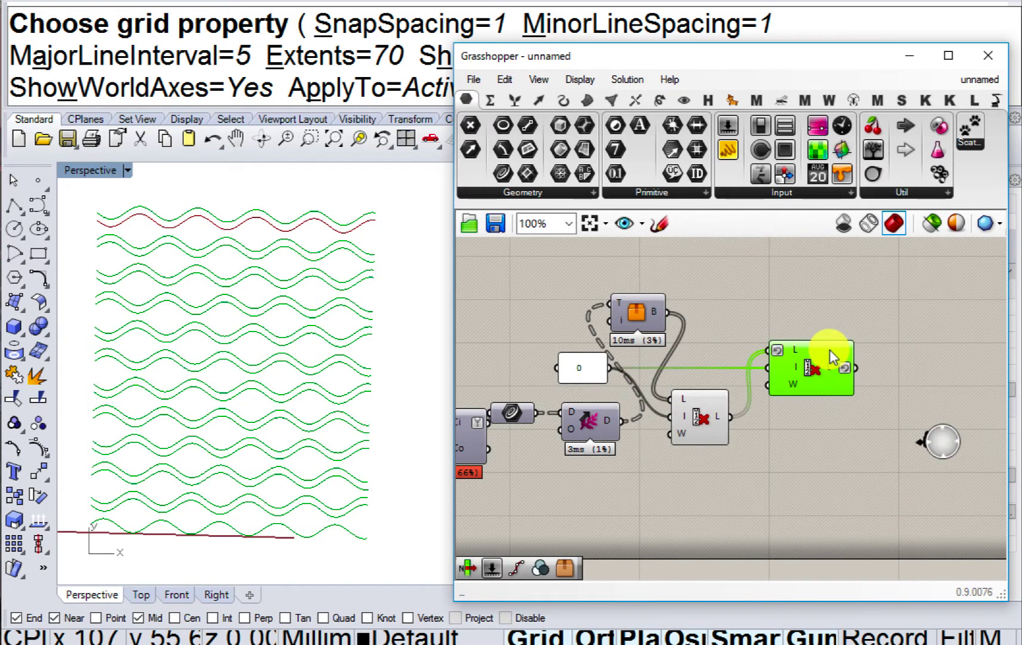
# Temporarily show the preview of the upstream Move component driven by the Unit Y series, and hide it again.
pyautogui.moveTo(652, 359); pyautogui.dragTo(846, 343, button='right')
pyautogui.scroll(-2, 847, 343)
pyautogui.moveTo(632, 387); pyautogui.dragTo(743, 378, button='right')
pyautogui.moveTo(699, 412)
pyautogui.mouseDown(button='right')
pyautogui.moveTo(734, 394)
pyautogui.moveTo(632, 425)
pyautogui.moveTo(669, 445)
pyautogui.moveTo(702, 428)
pyautogui.mouseUp(button='right')
pyautogui.scroll(2, 722, 435)
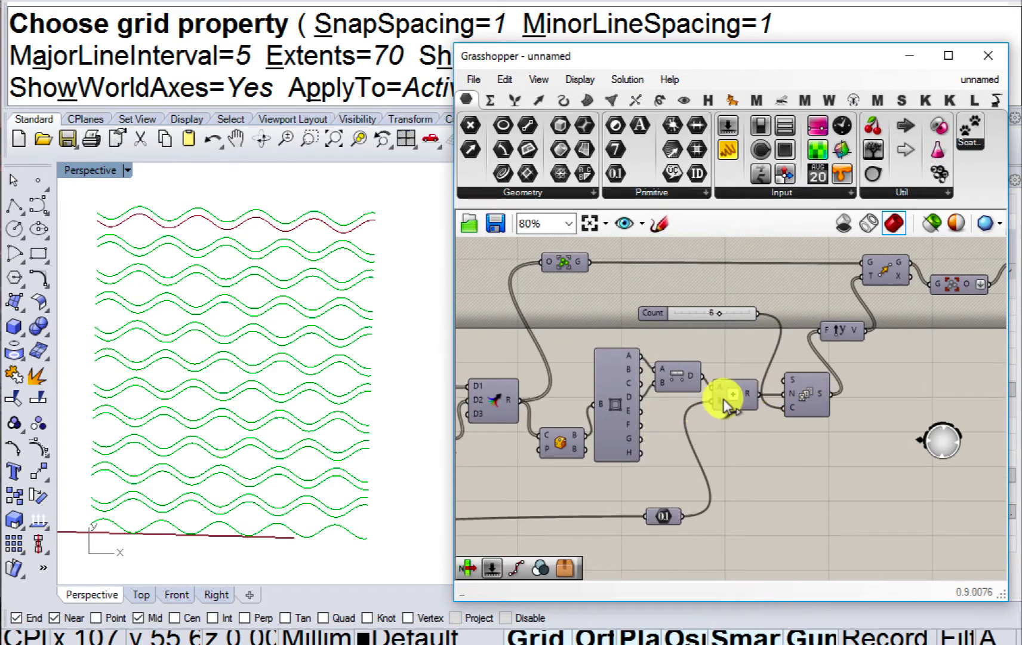
pyautogui.click(877, 268)
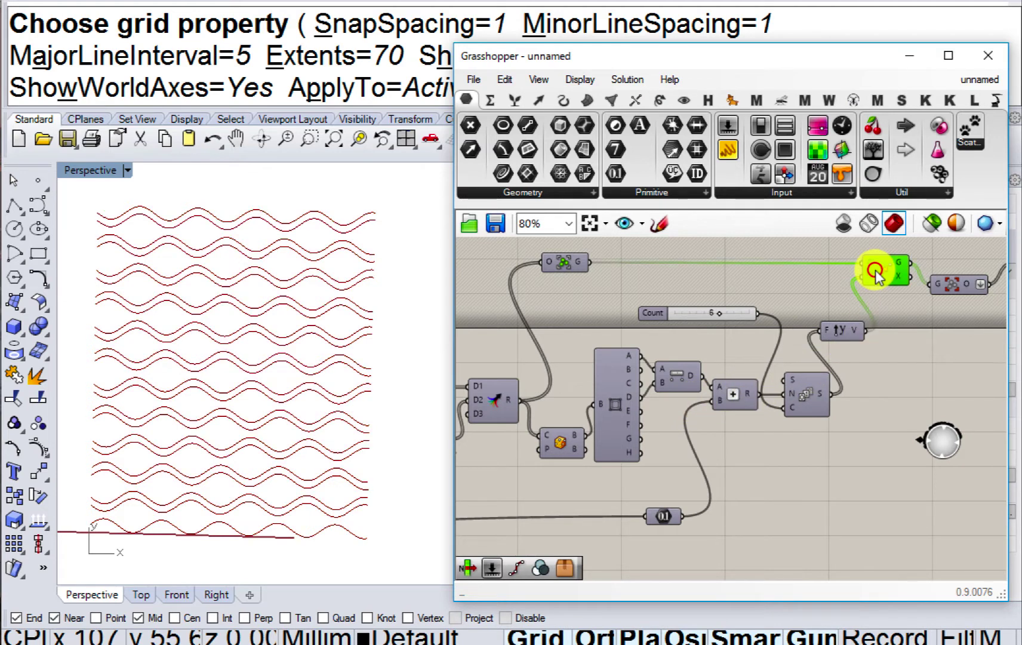
pyautogui.middleClick(875, 269)
pyautogui.click(900, 290)
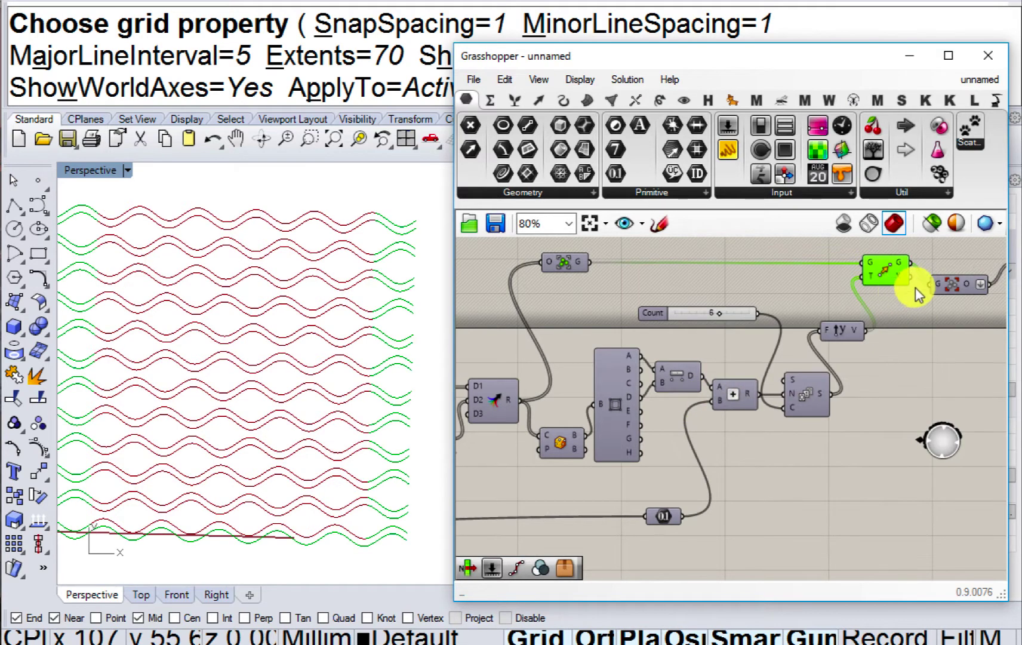
pyautogui.middleClick(907, 280)
pyautogui.click(923, 269)
# Hide the previews of the components at the end of the definition, including both Cull Index components.
pyautogui.moveTo(705, 350); pyautogui.dragTo(808, 336, button='right')
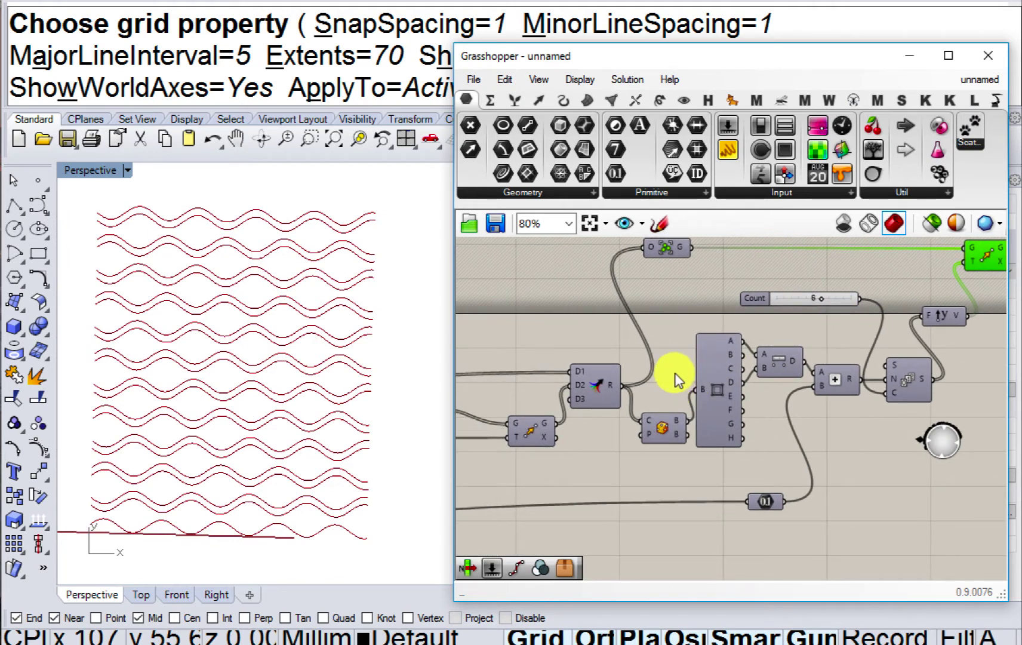
pyautogui.moveTo(661, 380); pyautogui.dragTo(811, 405, button='right')
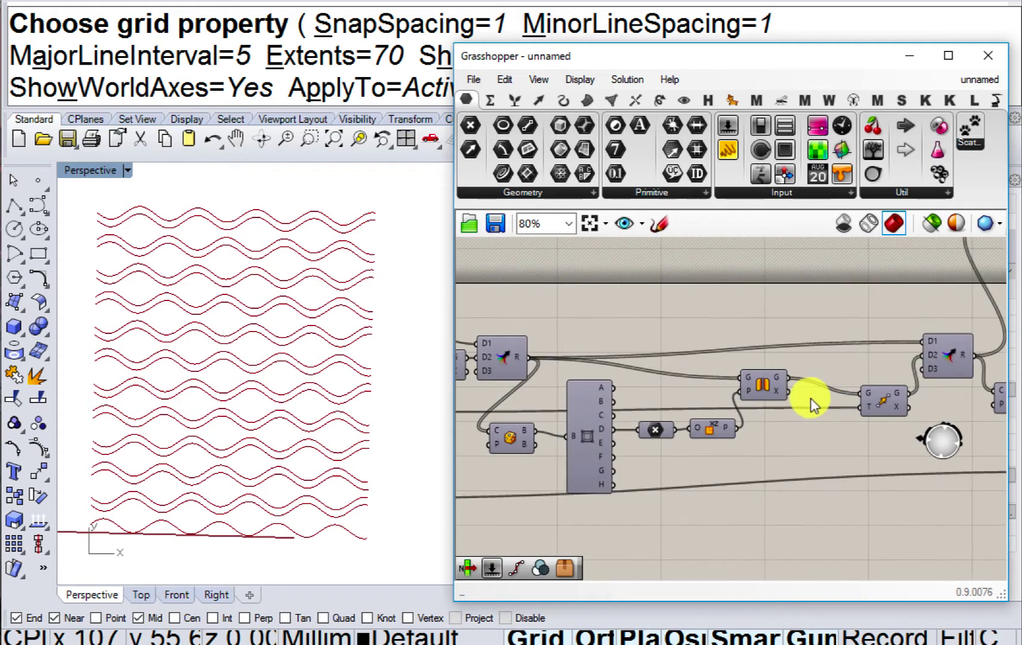
pyautogui.click(771, 381)
pyautogui.scroll(-1, 716, 376)
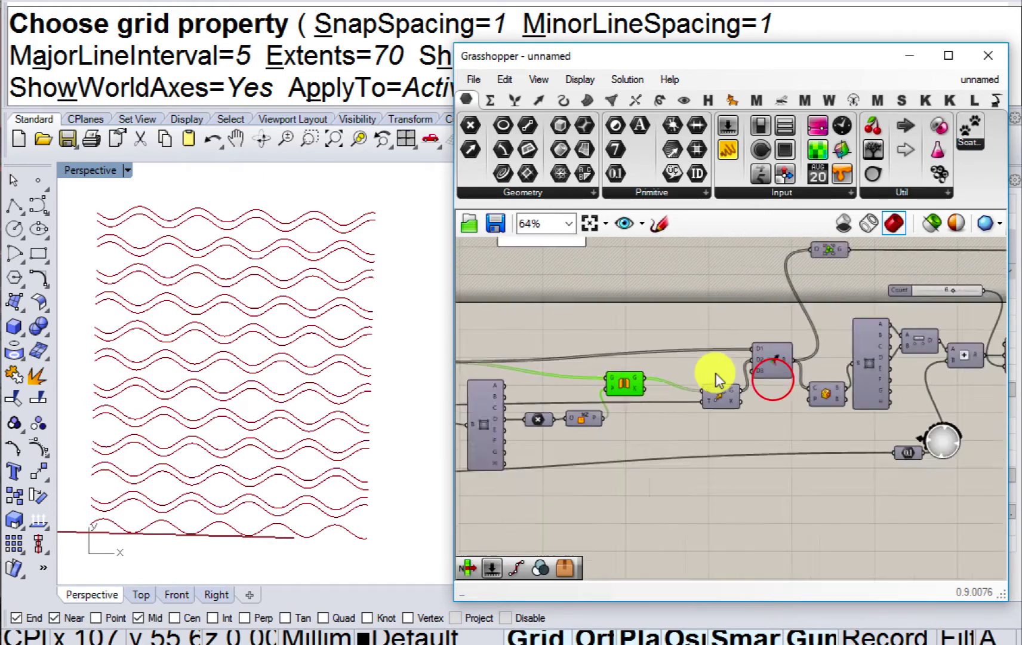
pyautogui.scroll(-5, 715, 378)
pyautogui.moveTo(918, 393); pyautogui.dragTo(776, 326)
pyautogui.middleClick(777, 327)
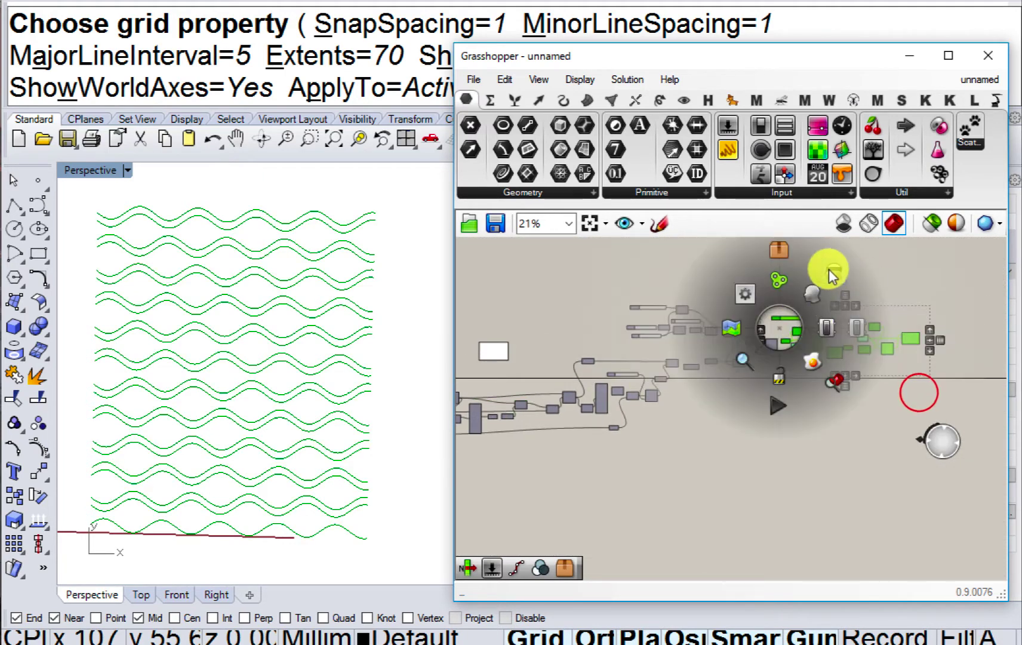
# Turn on the preview of the Mirror component to inspect the mirrored wave curves.
pyautogui.scroll(5, 694, 370)
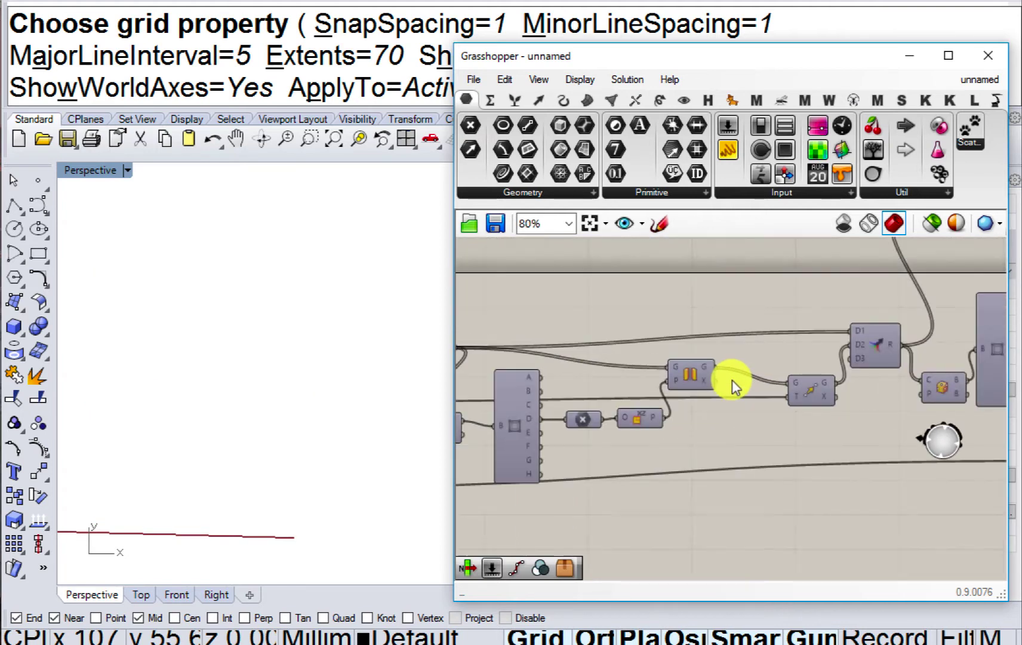
pyautogui.scroll(2, 732, 380)
pyautogui.click(684, 372)
pyautogui.middleClick(725, 342)
pyautogui.click(722, 340)
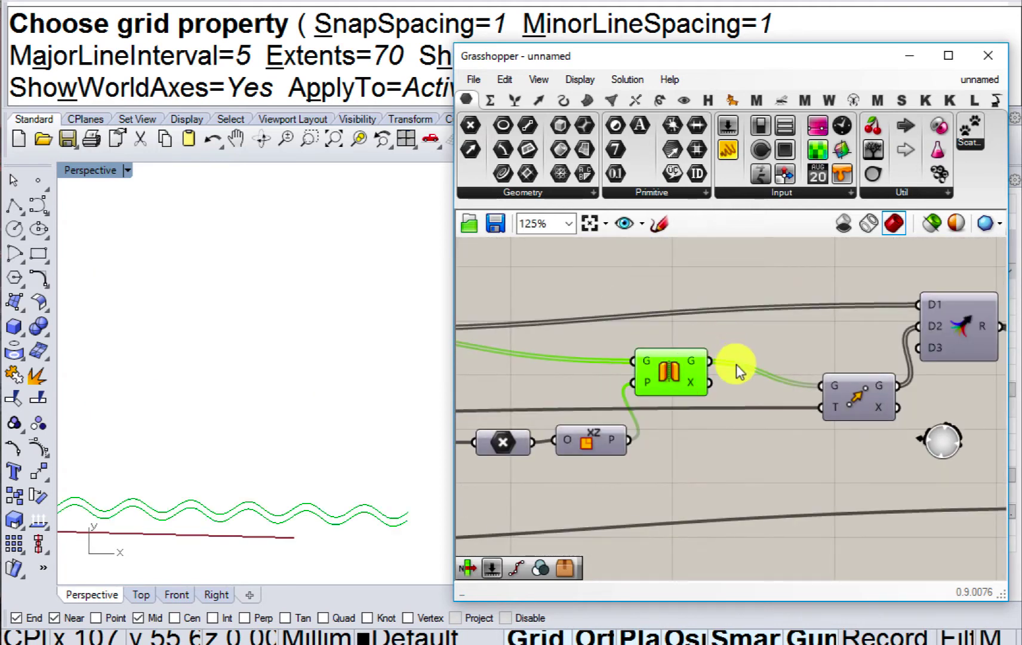
# Turn on the preview of the Merge component that feeds the Mirror to compare its curves.
pyautogui.scroll(-1, 809, 366)
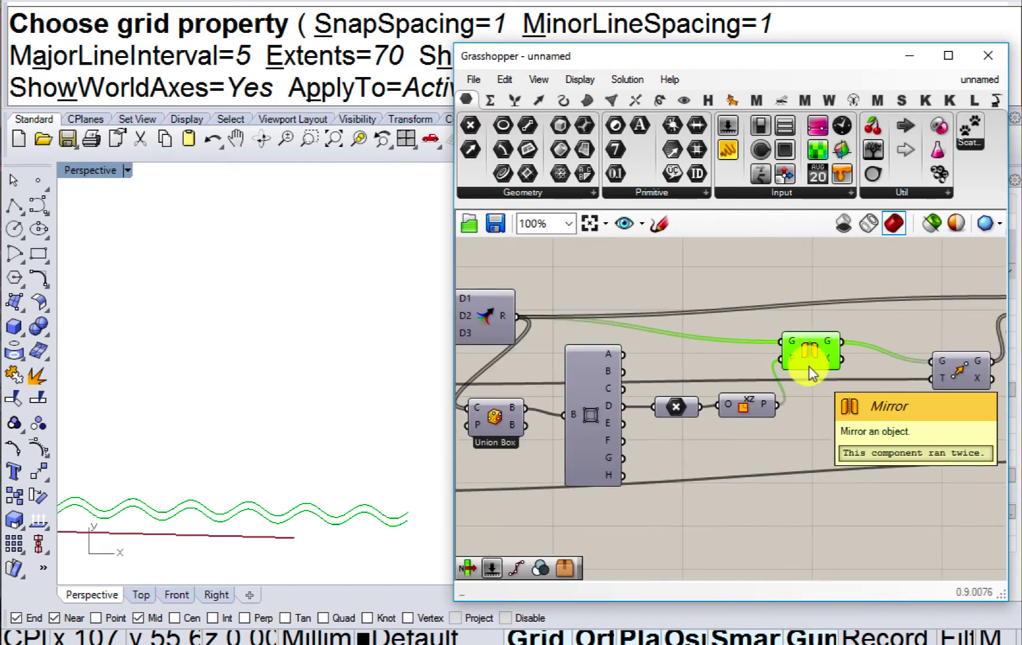
pyautogui.moveTo(496, 391); pyautogui.dragTo(641, 381, button='right')
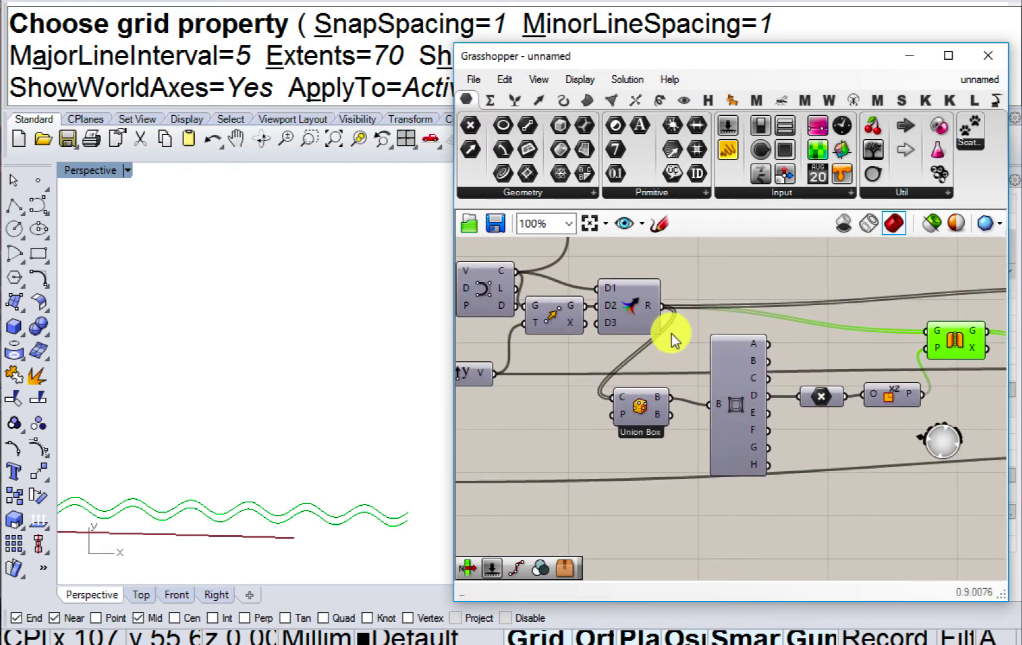
pyautogui.click(682, 304)
pyautogui.middleClick(684, 306)
pyautogui.click(715, 294)
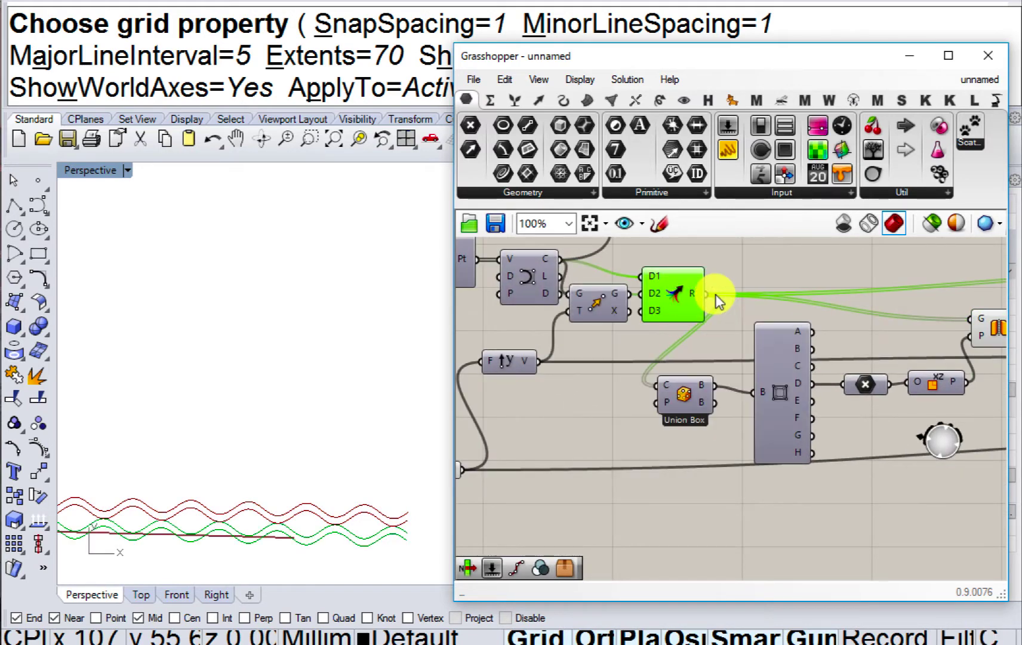
# Reverse the Mirror component's geometry output list.
pyautogui.moveTo(620, 320); pyautogui.dragTo(553, 322, button='right')
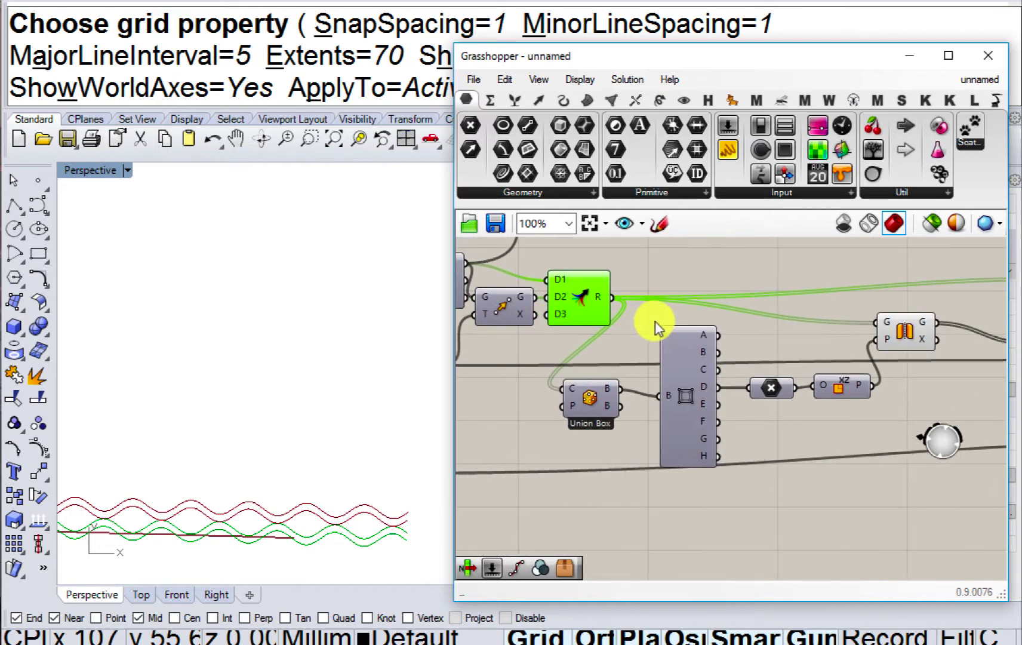
pyautogui.moveTo(770, 321); pyautogui.dragTo(542, 344, button='right')
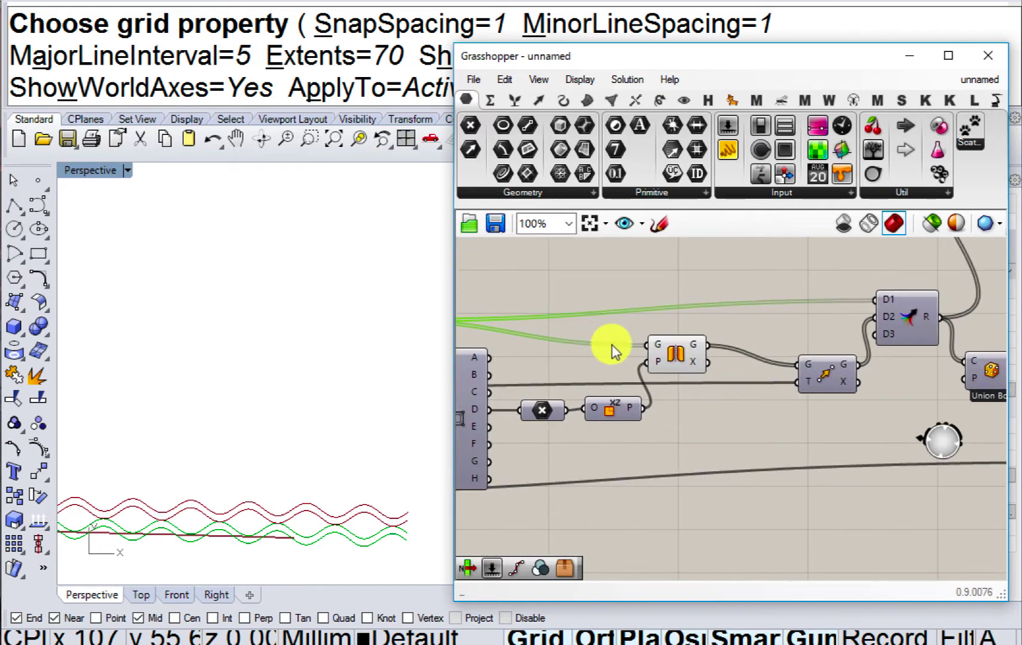
pyautogui.rightClick(697, 348)
pyautogui.click(737, 425)
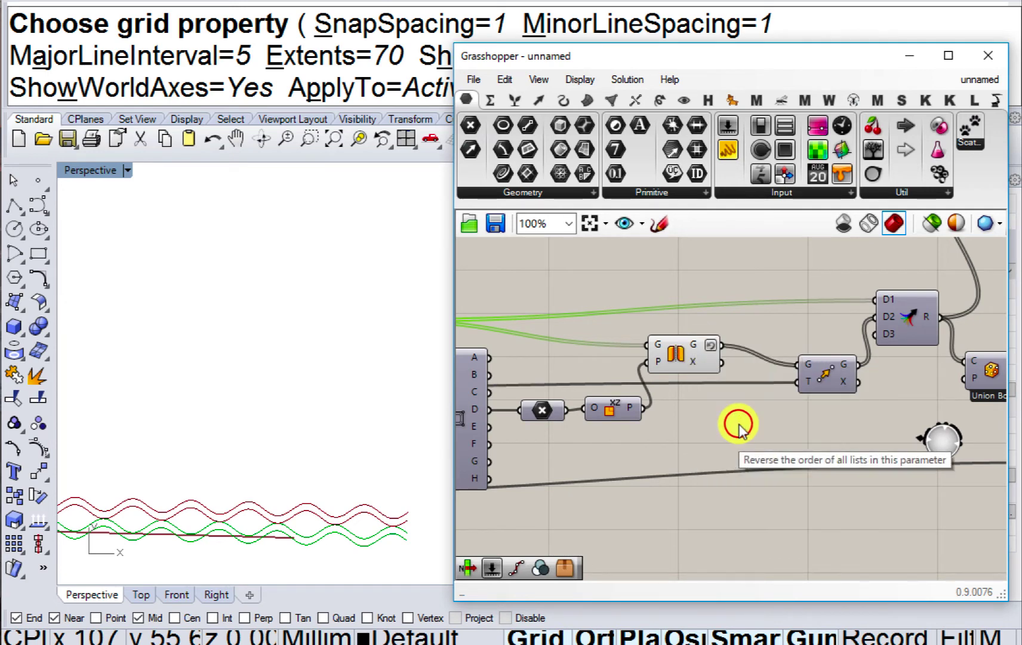
# Hide the previews of the Mirror component and the Merge component that feeds it.
pyautogui.click(676, 353)
pyautogui.scroll(-5, 680, 358)
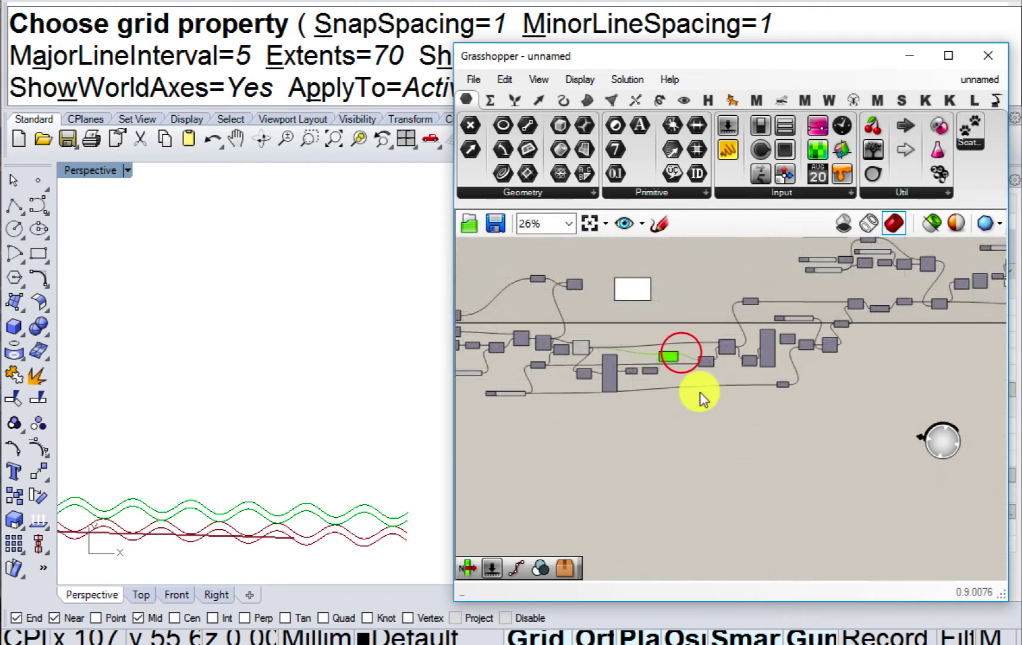
pyautogui.moveTo(699, 392); pyautogui.dragTo(554, 313)
pyautogui.middleClick(567, 329)
pyautogui.click(619, 287)
# Turn the preview of the second Cull Index back on at the end of the definition.
pyautogui.moveTo(700, 329); pyautogui.dragTo(505, 364, button='right')
pyautogui.moveTo(921, 308); pyautogui.dragTo(754, 347, button='right')
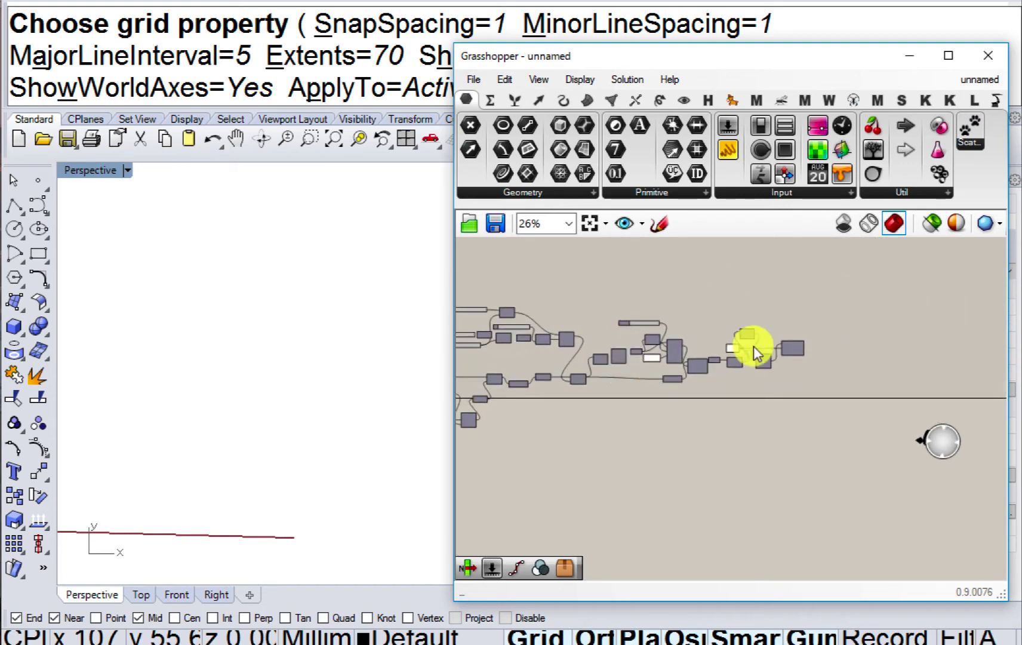
pyautogui.scroll(5, 754, 346)
pyautogui.middleClick(848, 360)
pyautogui.click(884, 332)
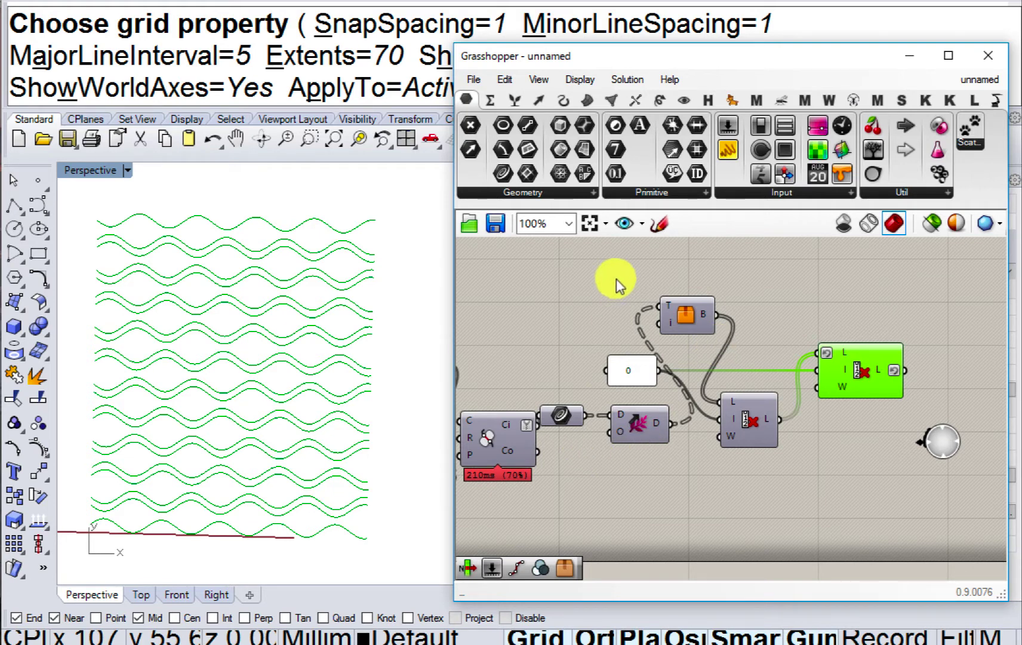
# Add a Partition List component to the canvas after the second Cull Index.
pyautogui.moveTo(674, 321); pyautogui.dragTo(611, 337, button='right')
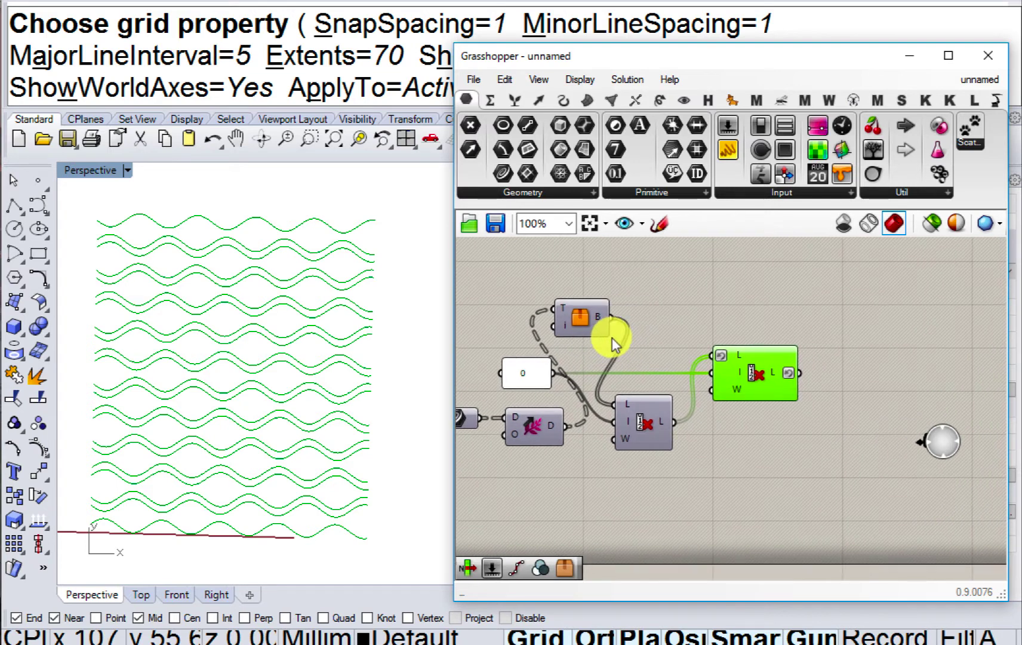
pyautogui.scroll(-3, 632, 370)
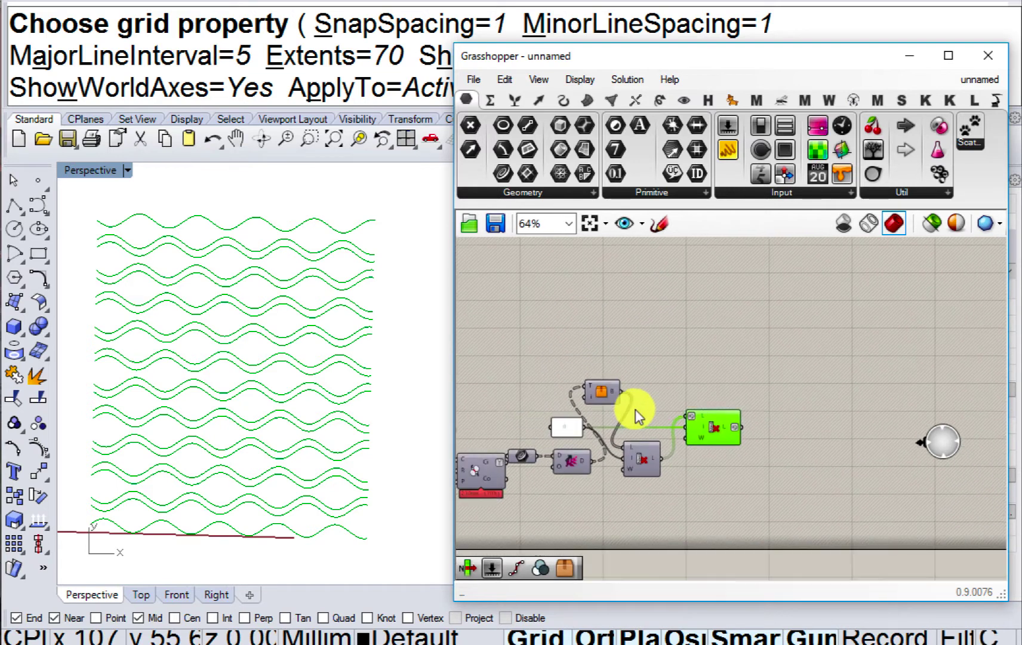
pyautogui.moveTo(701, 442); pyautogui.dragTo(683, 440, button='right')
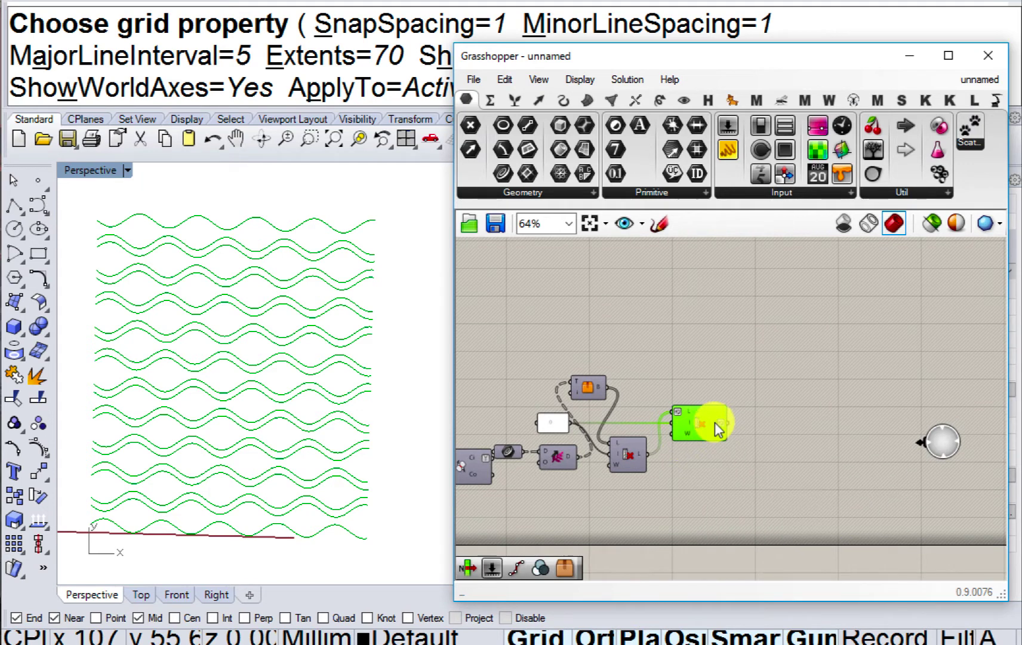
pyautogui.click(793, 433)
pyautogui.doubleClick(792, 432)
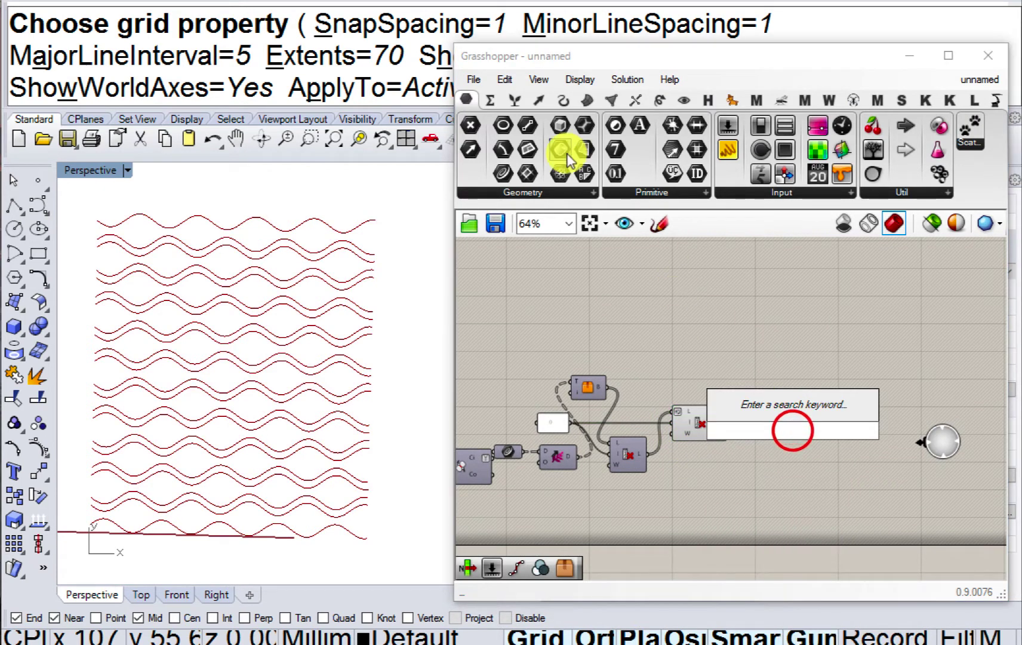
pyautogui.click(512, 99)
pyautogui.click(489, 100)
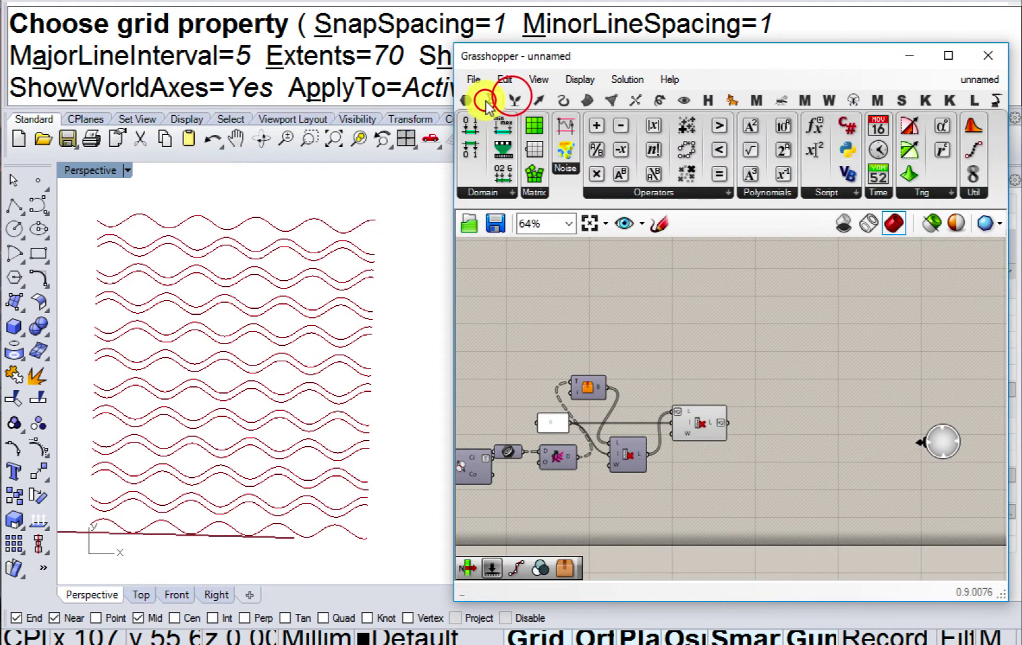
pyautogui.click(466, 99)
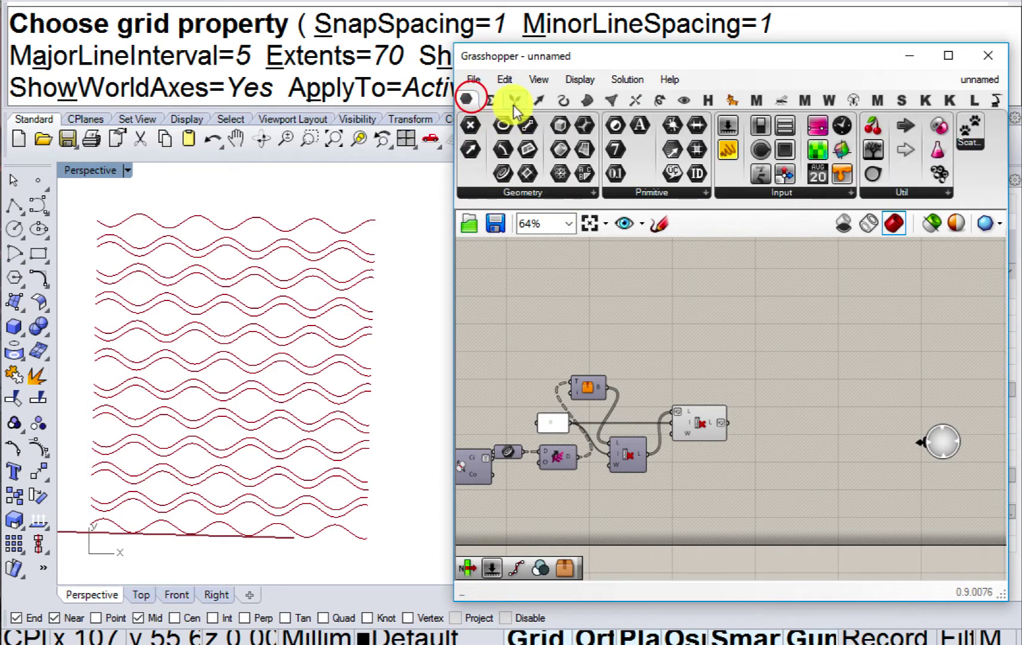
pyautogui.click(511, 100)
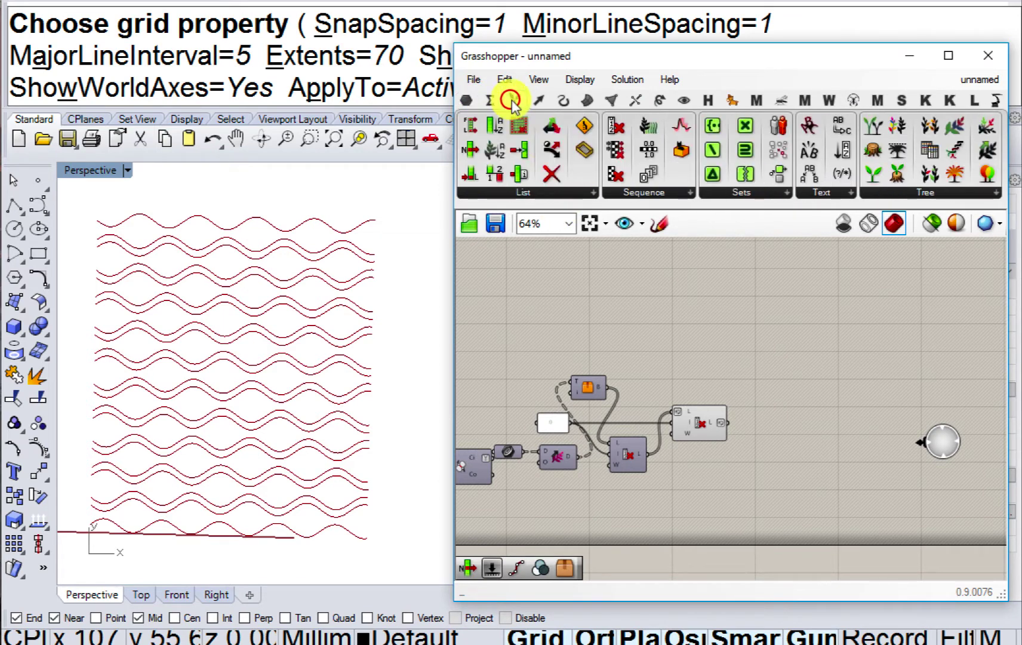
pyautogui.click(560, 188)
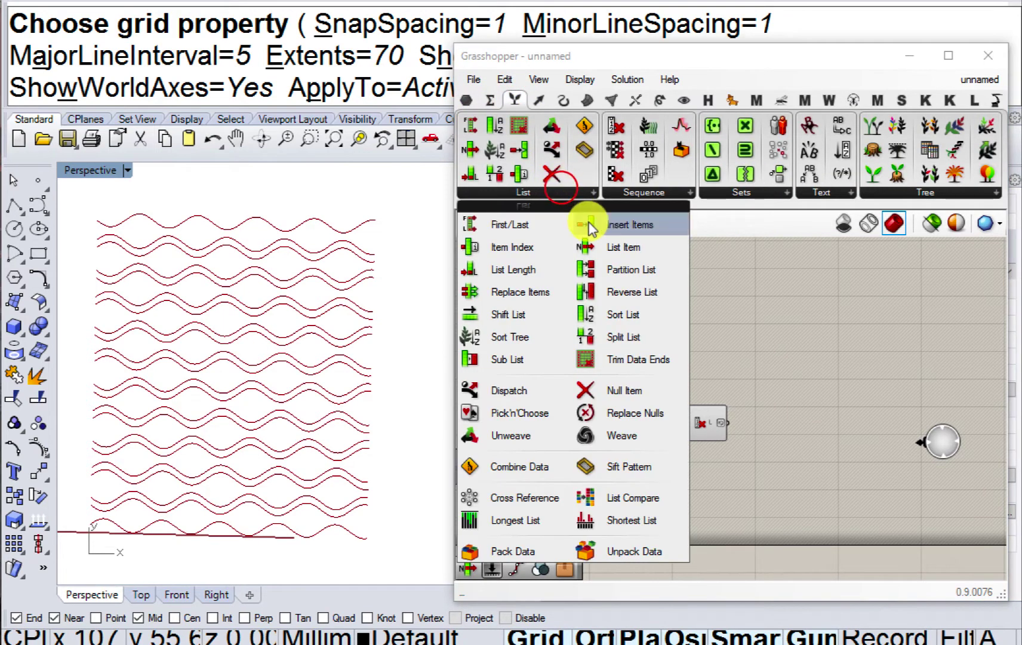
pyautogui.click(627, 271)
pyautogui.click(798, 404)
# Connect the second Cull Index's list output to the Partition List's list input and reposition the Partition List.
pyautogui.scroll(4, 738, 421)
pyautogui.moveTo(703, 425); pyautogui.dragTo(858, 351)
pyautogui.moveTo(892, 372); pyautogui.dragTo(829, 465)
# Add a compact panel containing 2 and connect it to the Partition List's size input.
pyautogui.moveTo(819, 467); pyautogui.dragTo(677, 337, button='right')
pyautogui.scroll(-2, 677, 337)
pyautogui.doubleClick(616, 403)
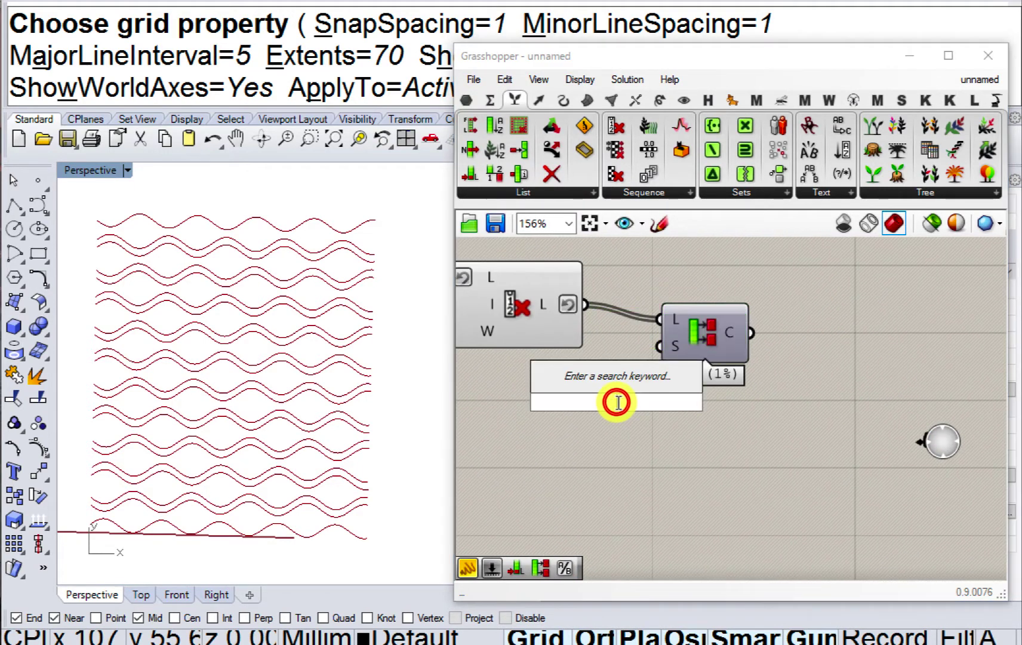
pyautogui.write('pan')
pyautogui.press('Return')
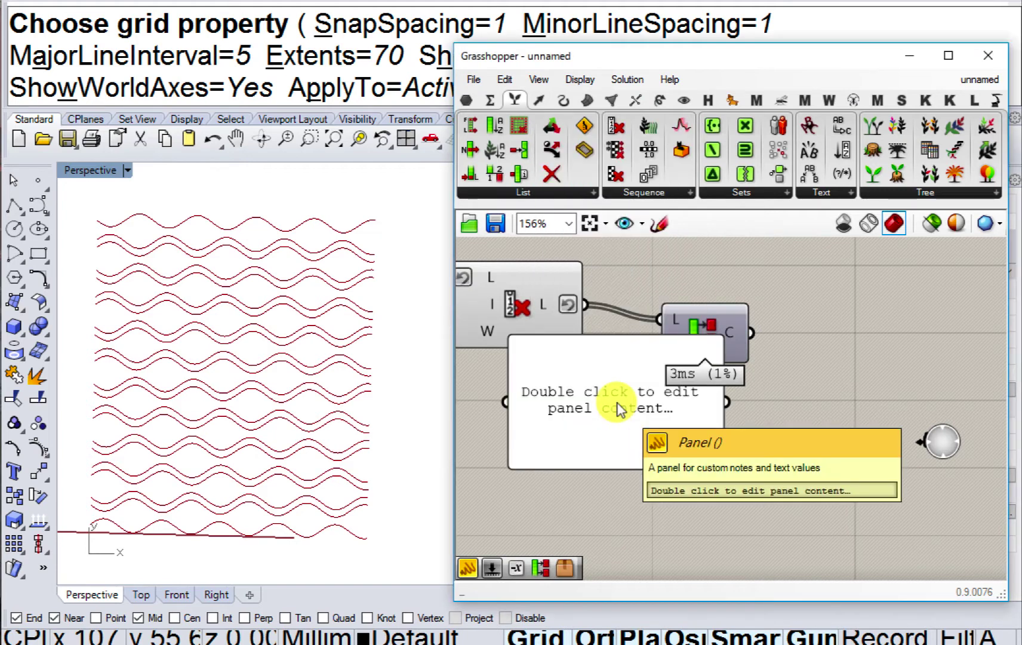
pyautogui.doubleClick(616, 399)
pyautogui.write('2')
pyautogui.click(749, 494)
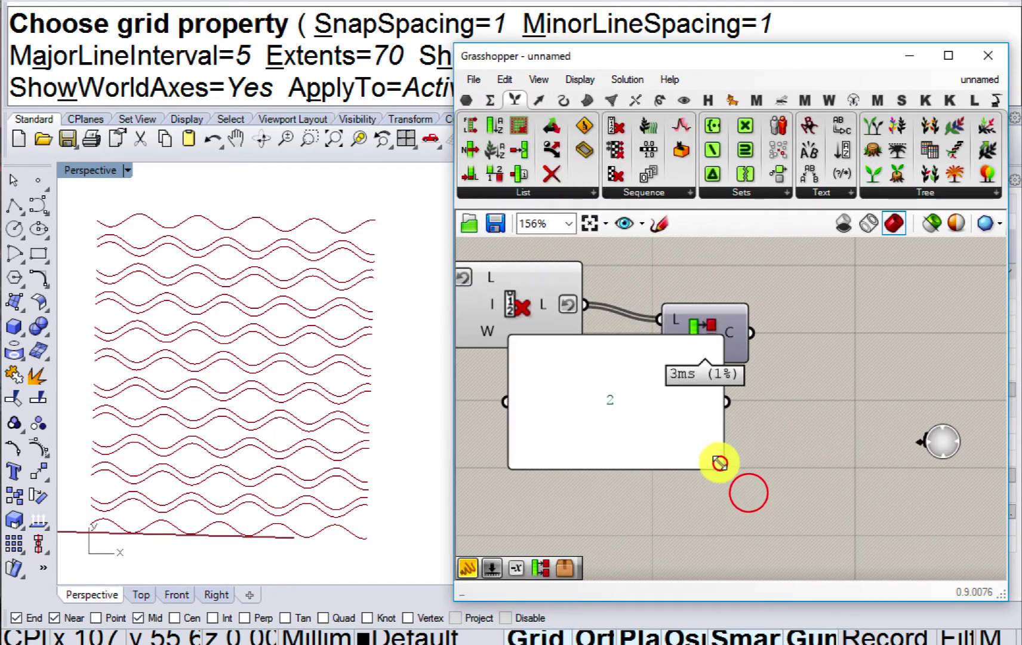
pyautogui.click(720, 463)
pyautogui.moveTo(577, 362); pyautogui.dragTo(640, 351)
pyautogui.click(689, 337)
# Add a Loft component and connect the Partition List's chunks output to its curves input.
pyautogui.doubleClick(778, 366)
pyautogui.write('loft')
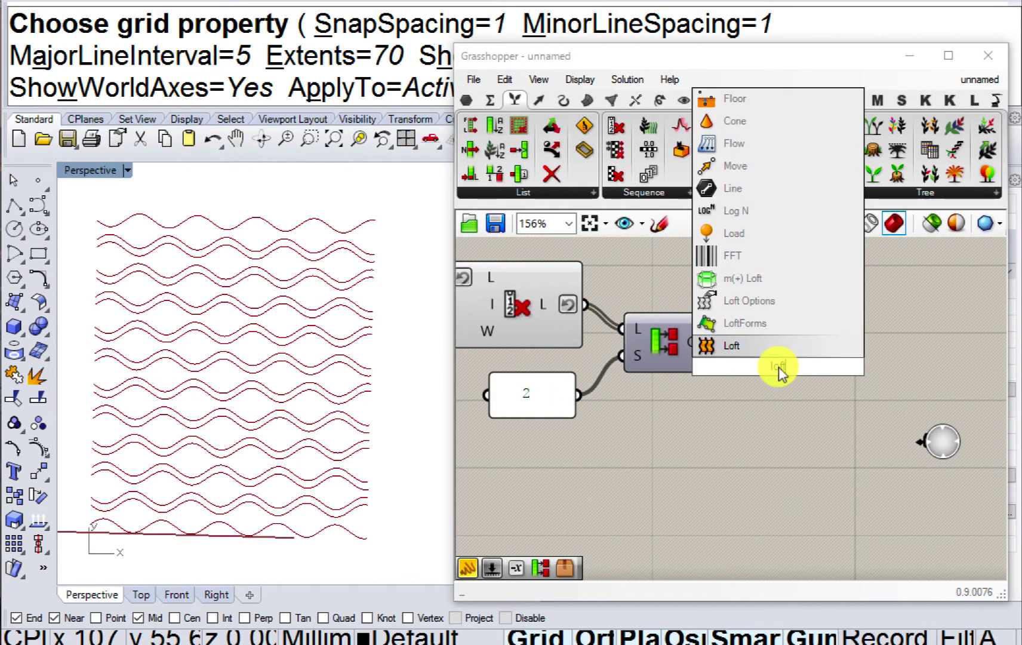
pyautogui.press('Return')
pyautogui.moveTo(777, 339); pyautogui.dragTo(715, 341)
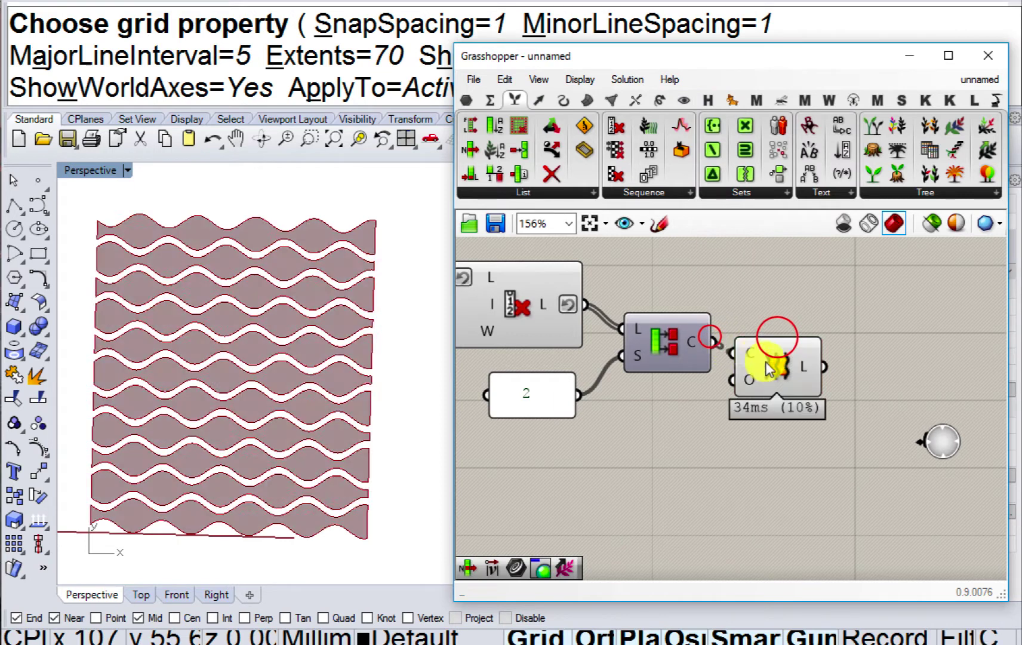
# Replace the Tree Branch input of the first Cull Index's list with the full Shift Paths data output.
pyautogui.scroll(-5, 687, 365)
pyautogui.scroll(4, 707, 353)
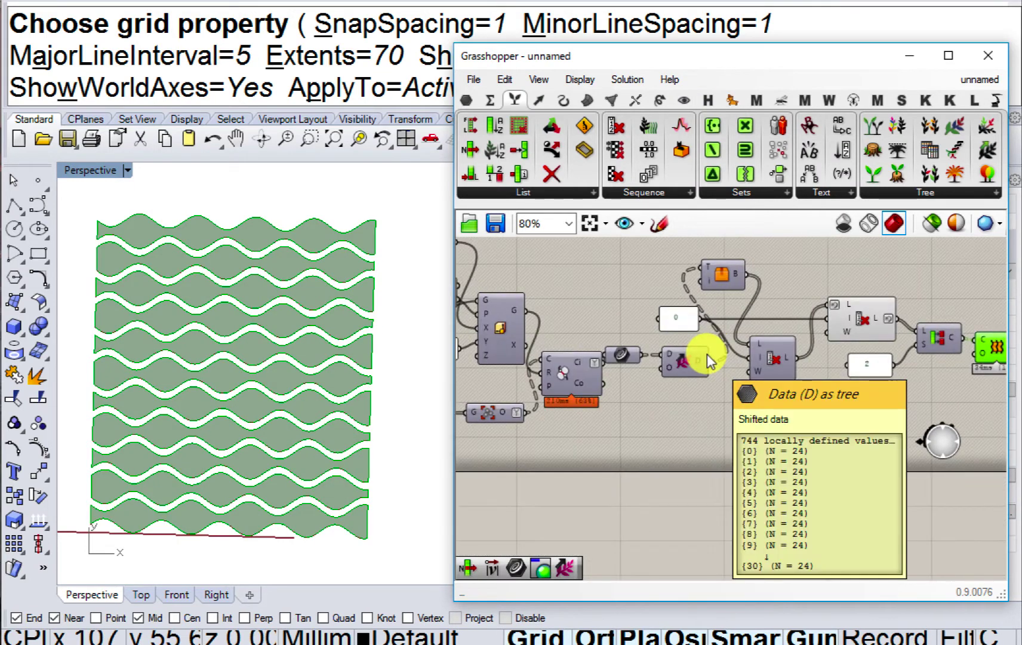
pyautogui.moveTo(749, 356); pyautogui.dragTo(759, 343)
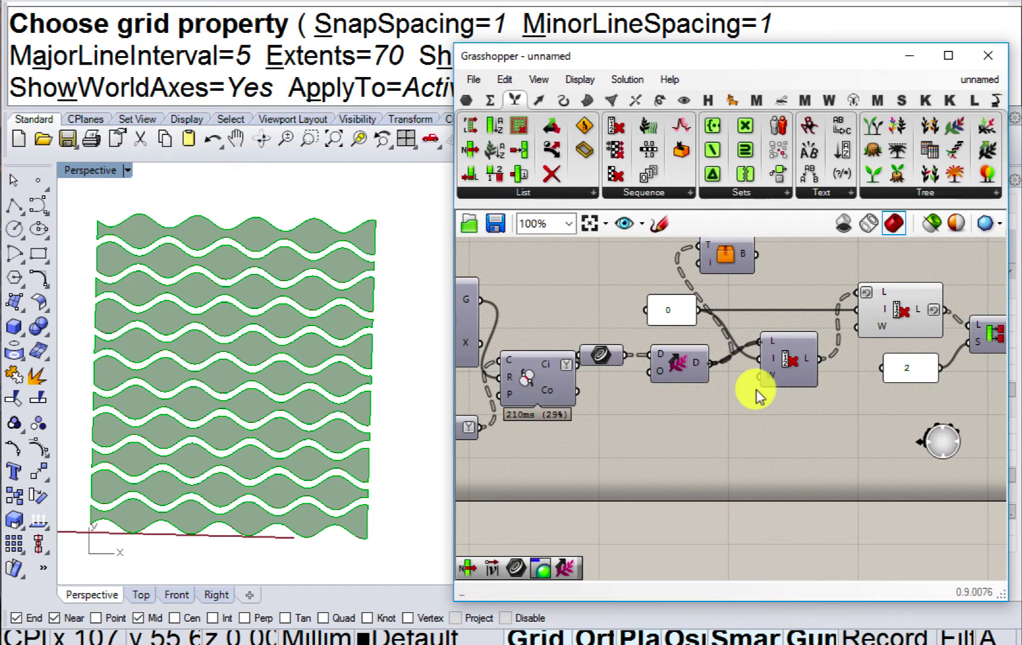
pyautogui.moveTo(757, 389); pyautogui.dragTo(680, 404, button='right')
pyautogui.moveTo(772, 404); pyautogui.dragTo(628, 404, button='right')
pyautogui.moveTo(840, 397); pyautogui.dragTo(726, 418, button='right')
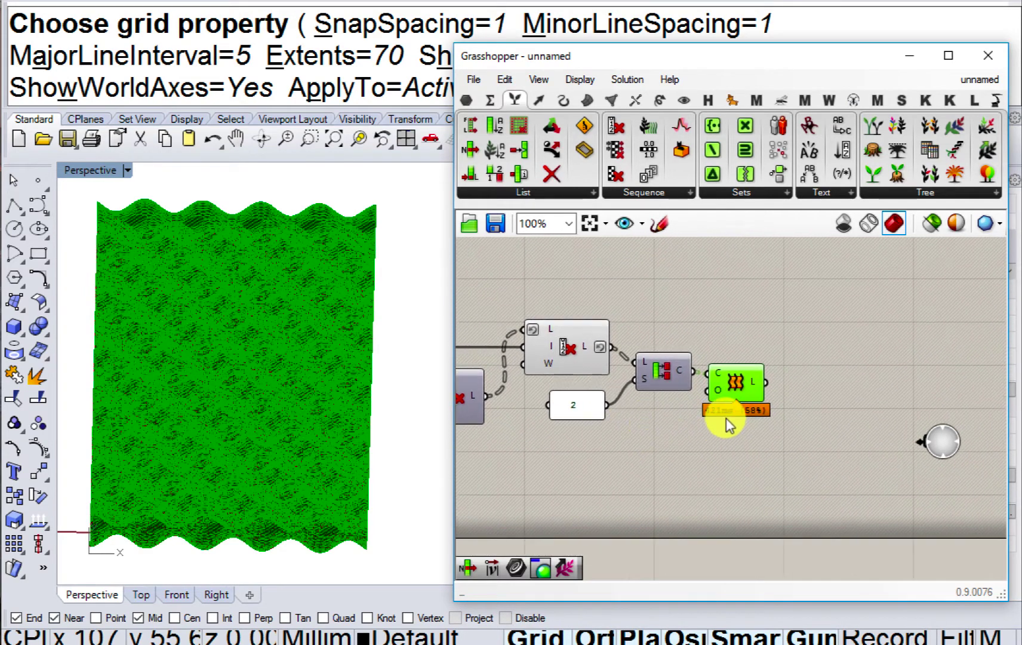
# Turn off the preview of the second Cull Index and the other selected components ahead of the Partition List.
pyautogui.moveTo(597, 378); pyautogui.dragTo(729, 378, button='right')
pyautogui.moveTo(725, 474); pyautogui.dragTo(537, 343)
pyautogui.middleClick(598, 376)
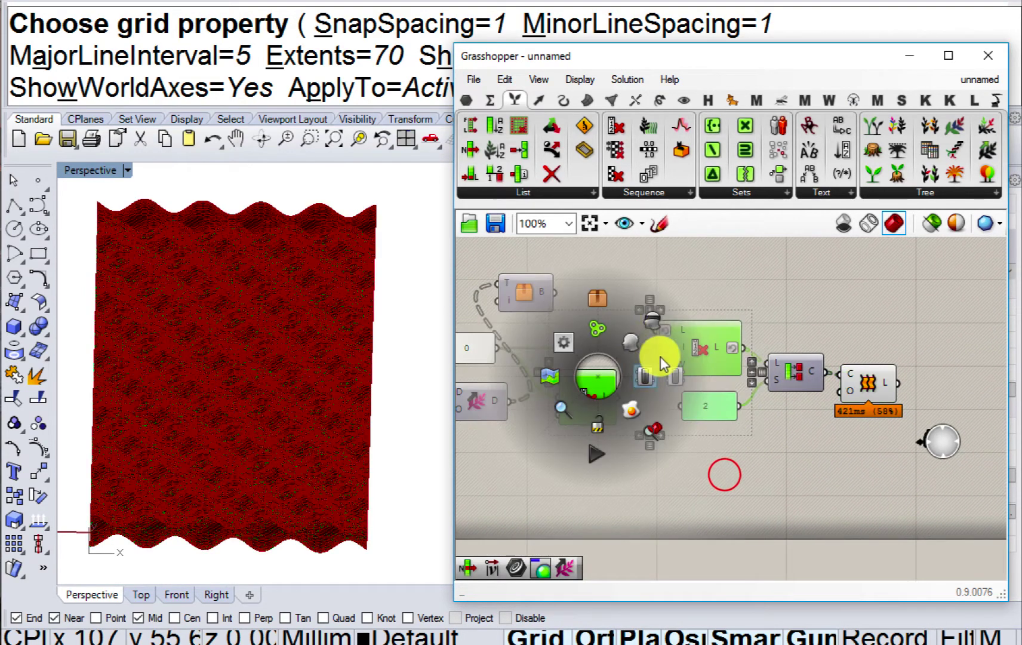
pyautogui.click(655, 316)
# Add a Curve parameter beside the Loft and connect the Loft's output to it.
pyautogui.moveTo(797, 406); pyautogui.dragTo(643, 393, button='right')
pyautogui.doubleClick(664, 465)
pyautogui.write('crv')
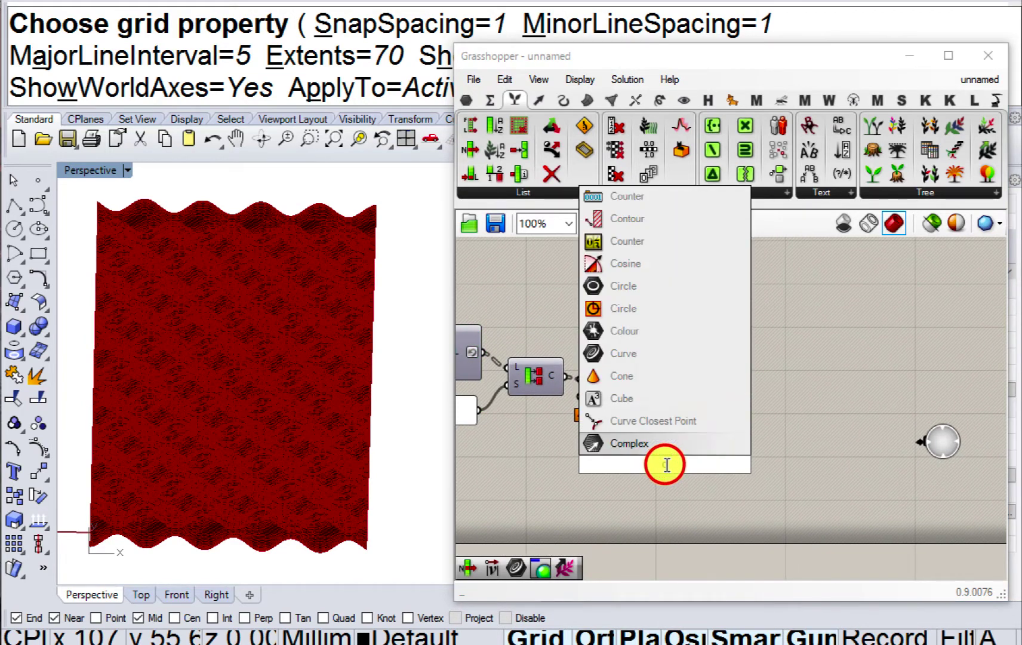
pyautogui.click(623, 415)
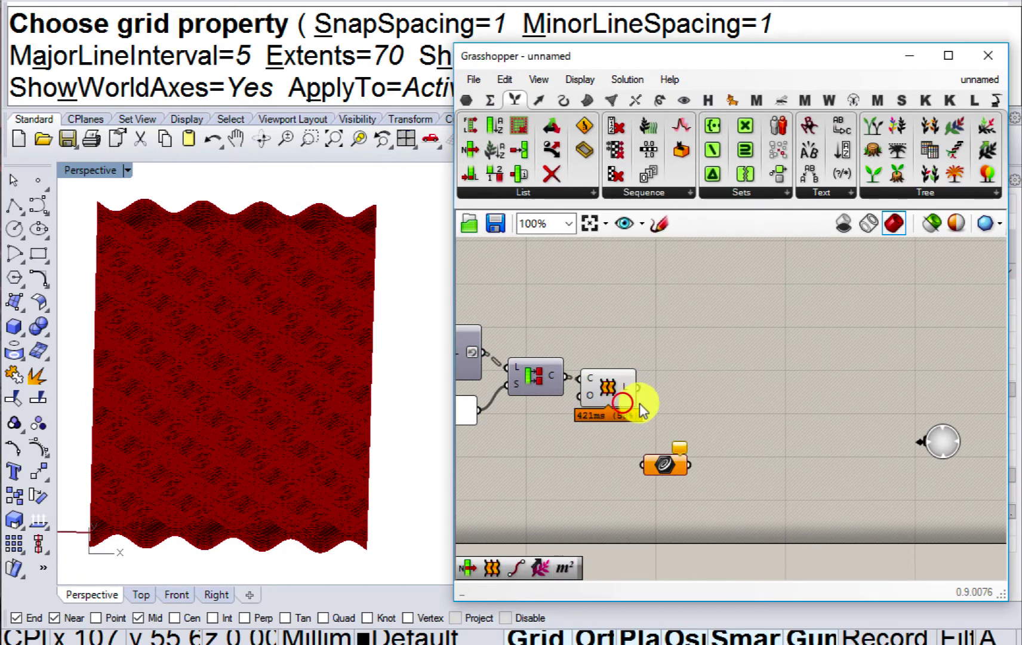
pyautogui.moveTo(637, 389); pyautogui.dragTo(646, 464)
pyautogui.moveTo(665, 466); pyautogui.dragTo(682, 400)
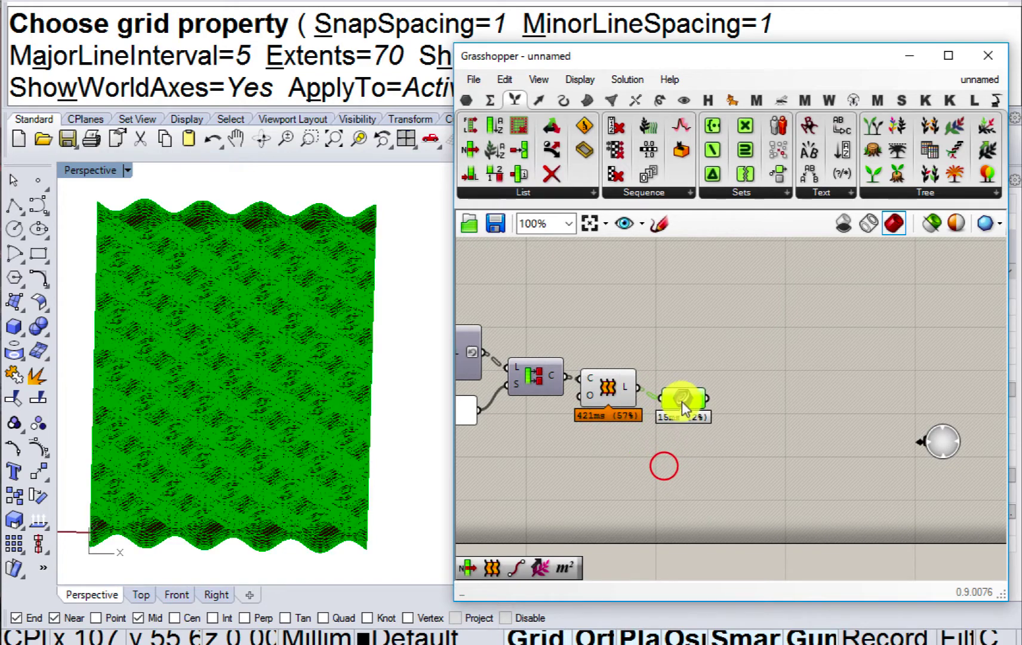
# Hide the Loft's preview, then simplify the data paths of the Curve parameter and reposition it.
pyautogui.middleClick(604, 397)
pyautogui.click(647, 346)
pyautogui.click(686, 400)
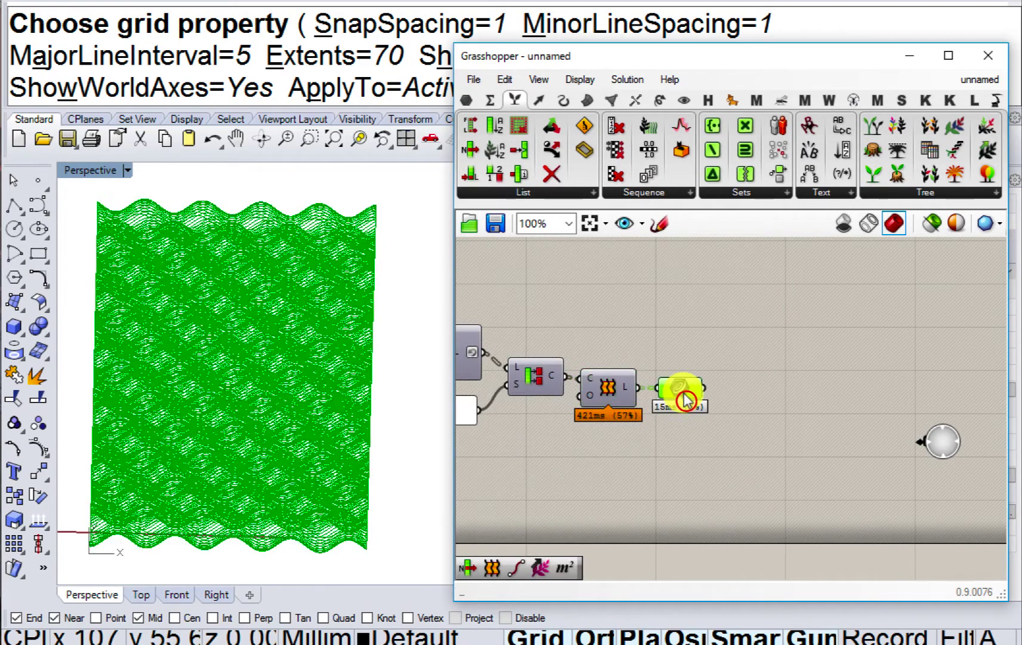
pyautogui.rightClick(692, 388)
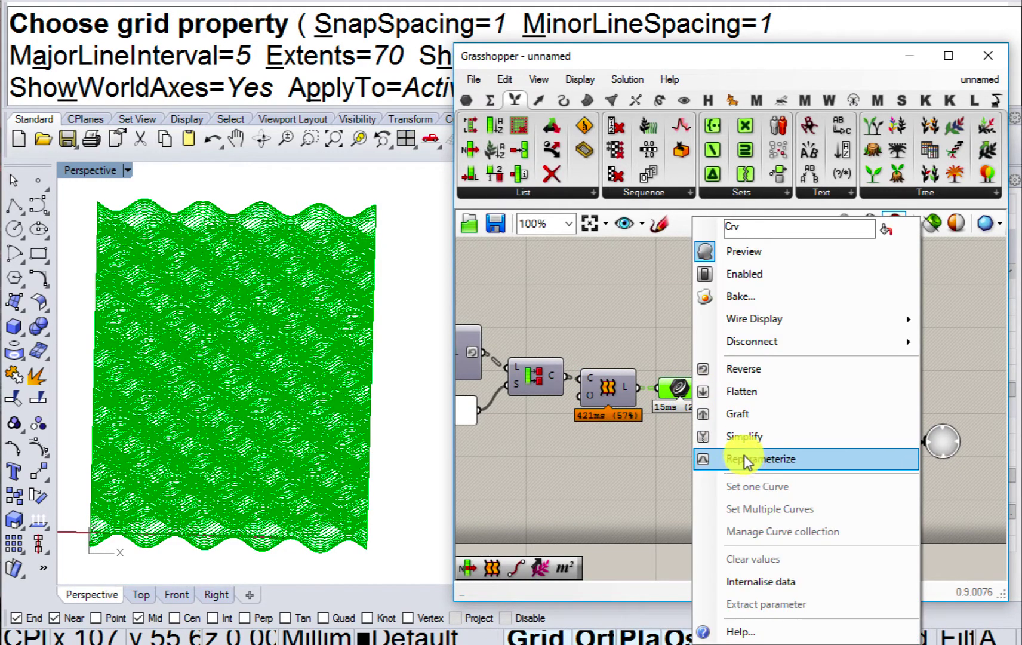
pyautogui.click(747, 442)
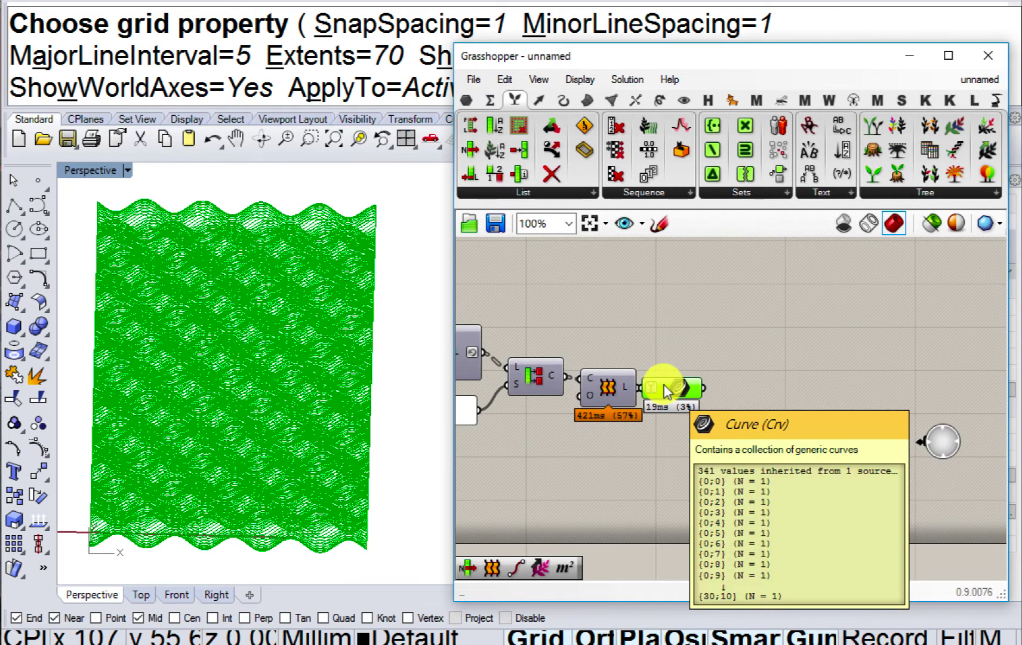
pyautogui.moveTo(667, 385); pyautogui.dragTo(697, 387)
# Add a Shift Paths component fed by the simplified Curve parameter and turn off that Curve parameter's preview.
pyautogui.doubleClick(789, 403)
pyautogui.write('shift')
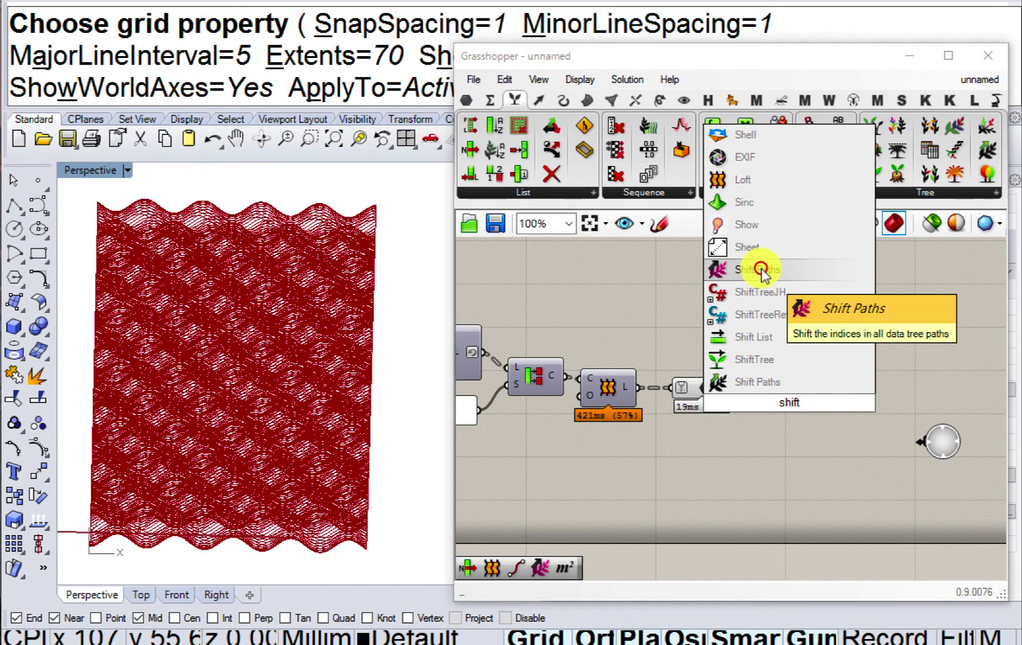
pyautogui.click(761, 269)
pyautogui.scroll(2, 720, 365)
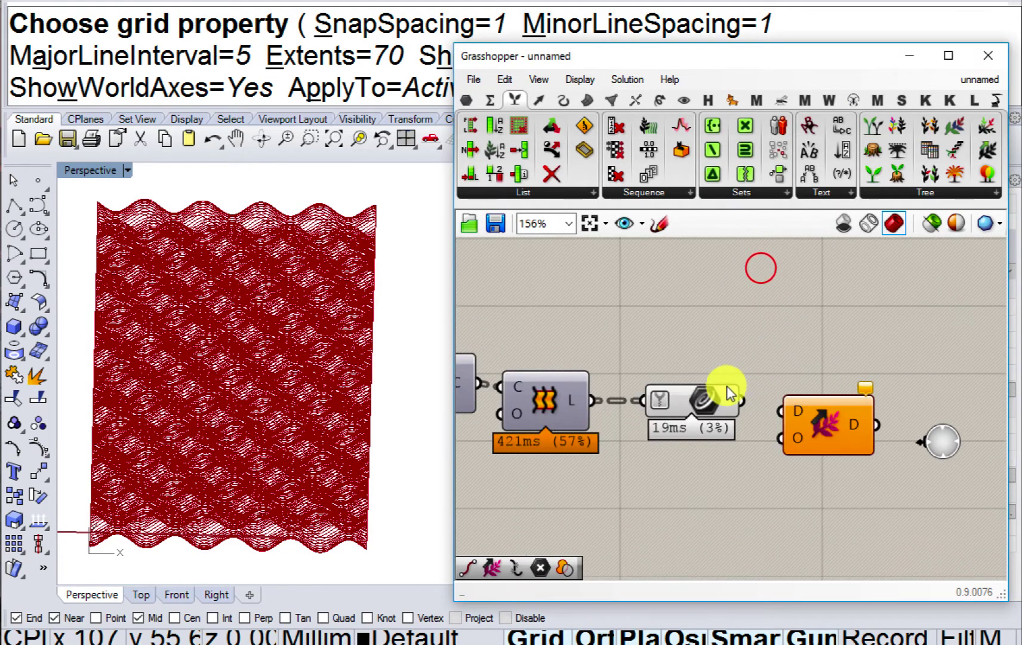
pyautogui.moveTo(738, 396); pyautogui.dragTo(805, 399)
pyautogui.click(702, 404)
pyautogui.middleClick(688, 405)
pyautogui.click(741, 351)
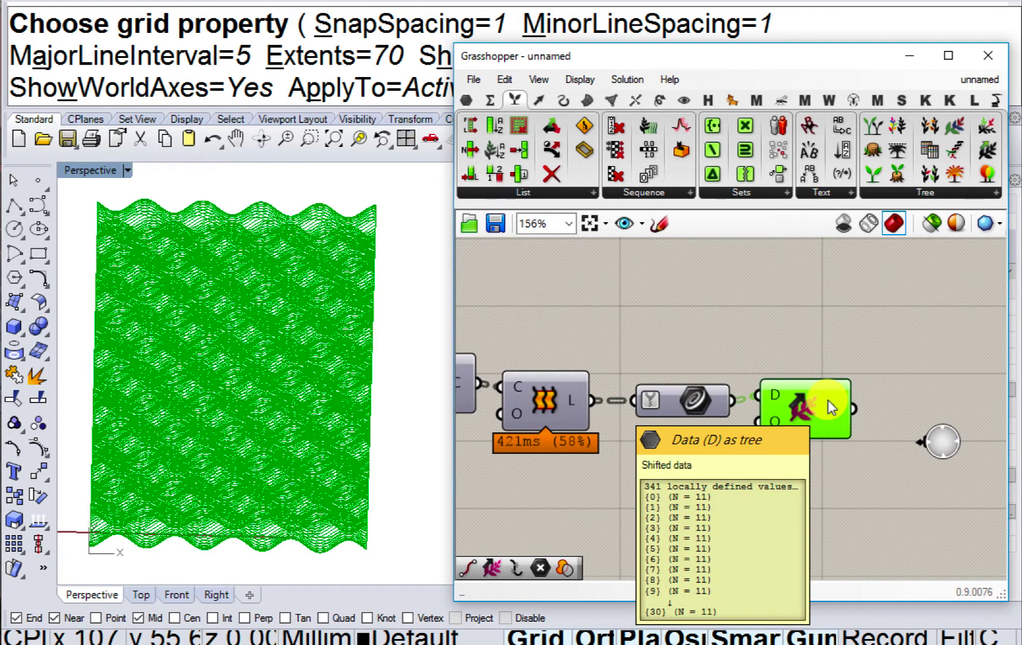
# Add a Bounding Box component and connect the new Shift Paths data output to its content input.
pyautogui.moveTo(831, 407); pyautogui.dragTo(709, 366, button='right')
pyautogui.doubleClick(828, 372)
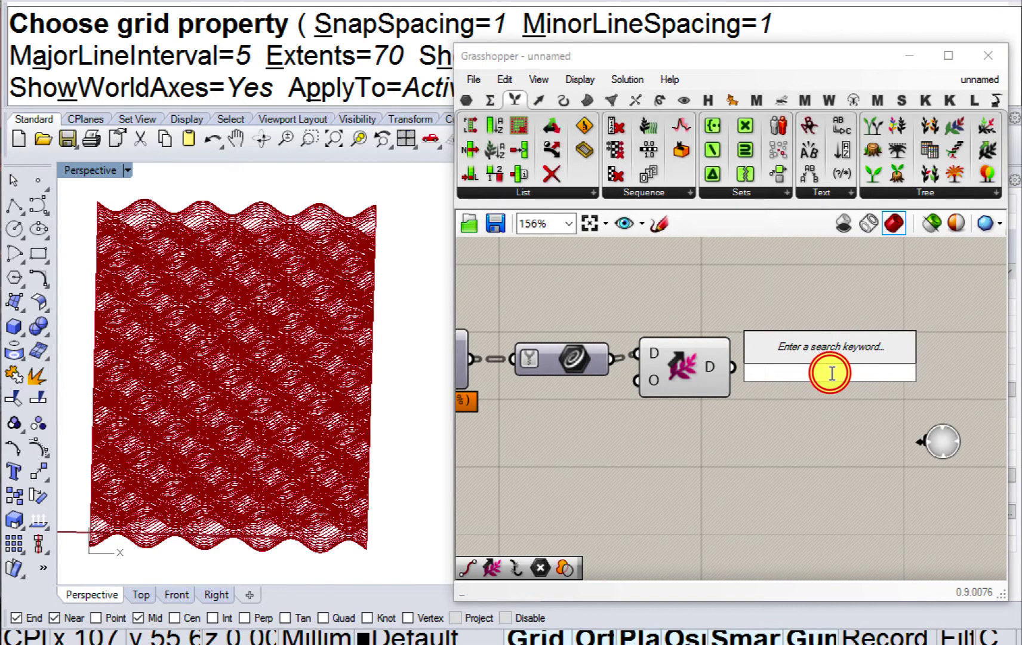
pyautogui.write('bounding')
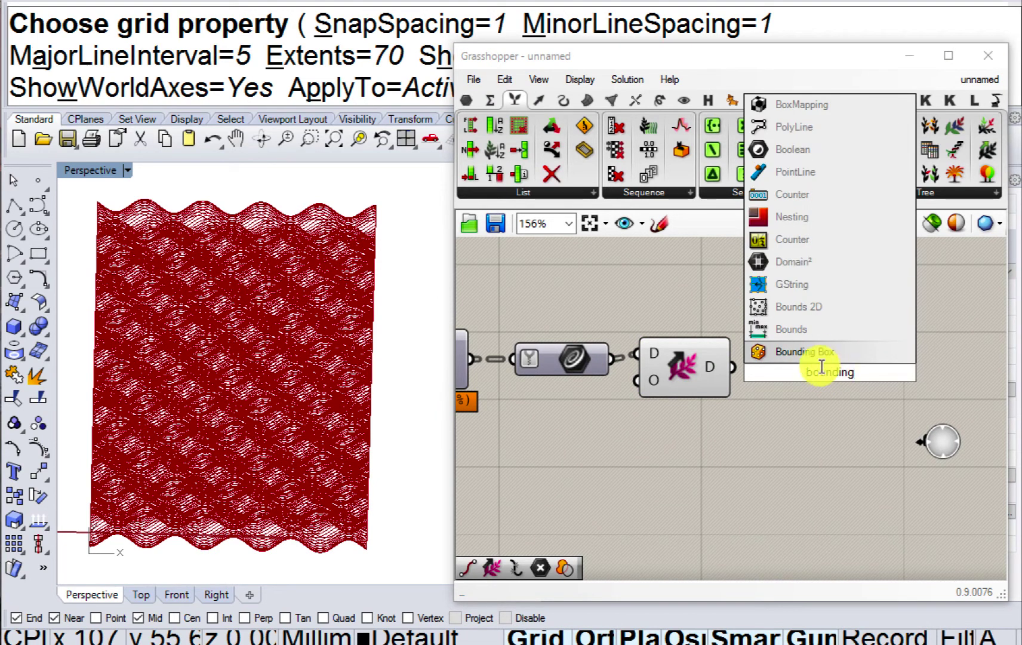
pyautogui.click(803, 351)
pyautogui.moveTo(725, 365); pyautogui.dragTo(806, 371)
# Add a Deconstruct Brep and connect the Bounding Box's first box output to its brep input.
pyautogui.moveTo(829, 367); pyautogui.dragTo(675, 365, button='right')
pyautogui.doubleClick(779, 368)
pyautogui.write('dec')
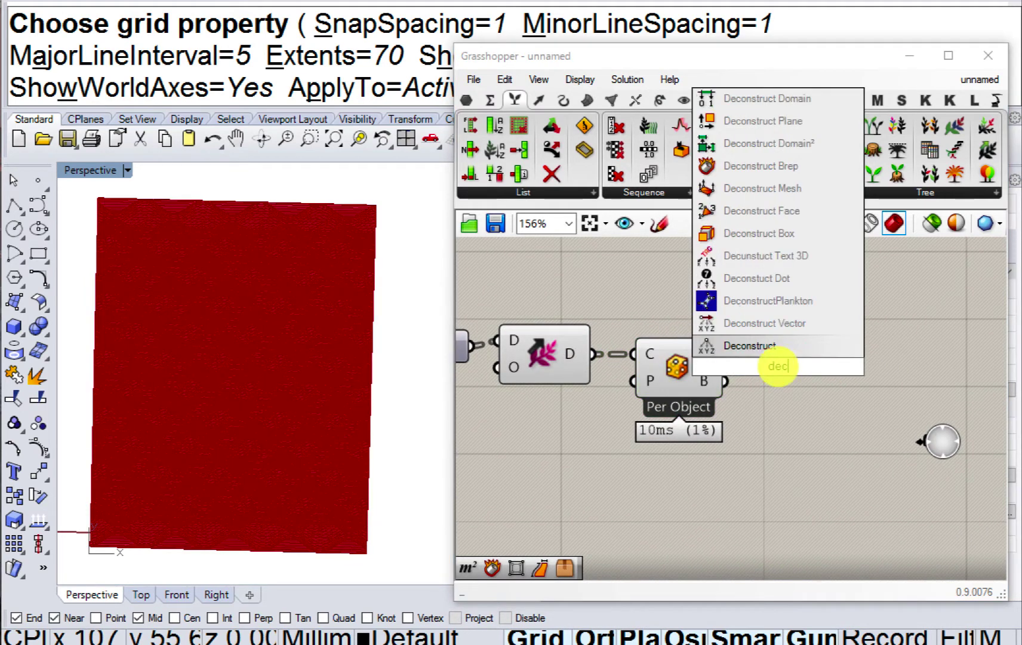
pyautogui.click(747, 164)
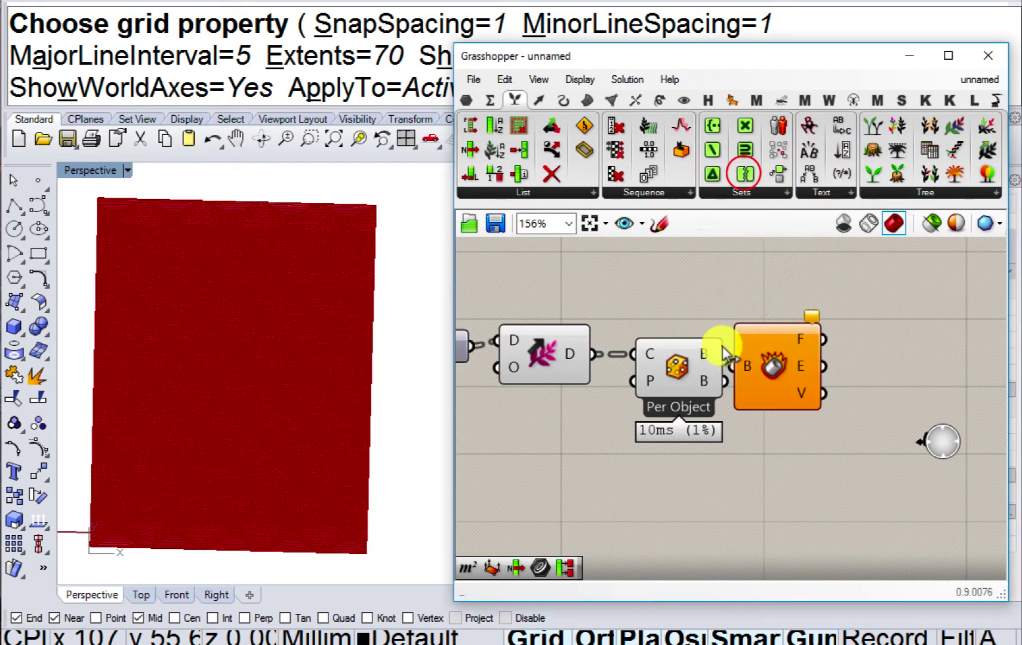
pyautogui.moveTo(722, 346); pyautogui.dragTo(744, 364)
pyautogui.moveTo(760, 369); pyautogui.dragTo(772, 364)
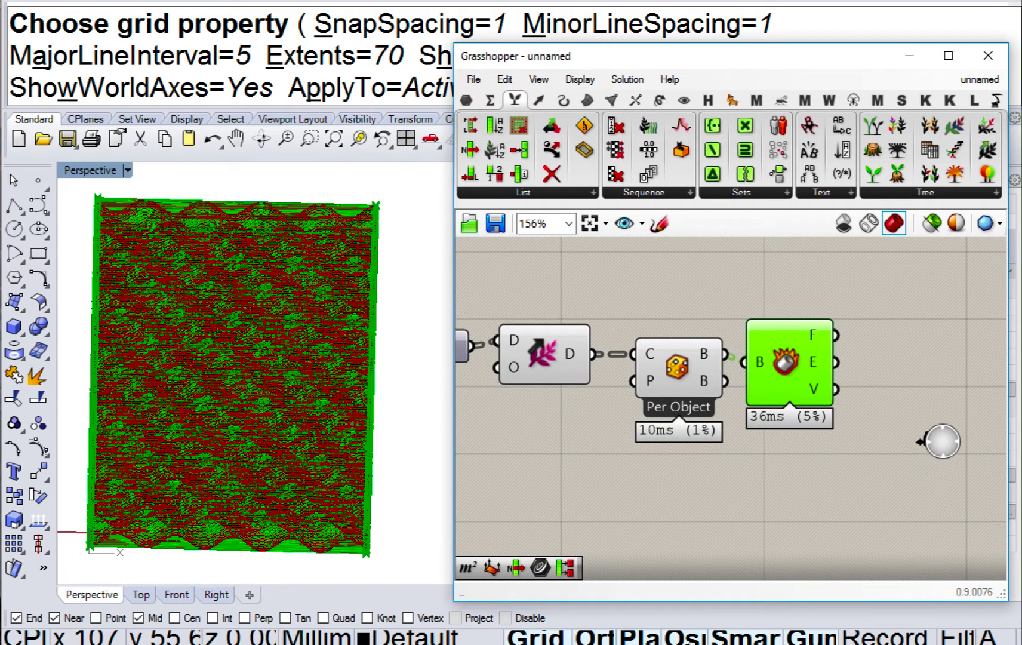
# Examine the Deconstruct Brep's faces output and the bounding boxes in the perspective view.
pyautogui.click(477, 238)
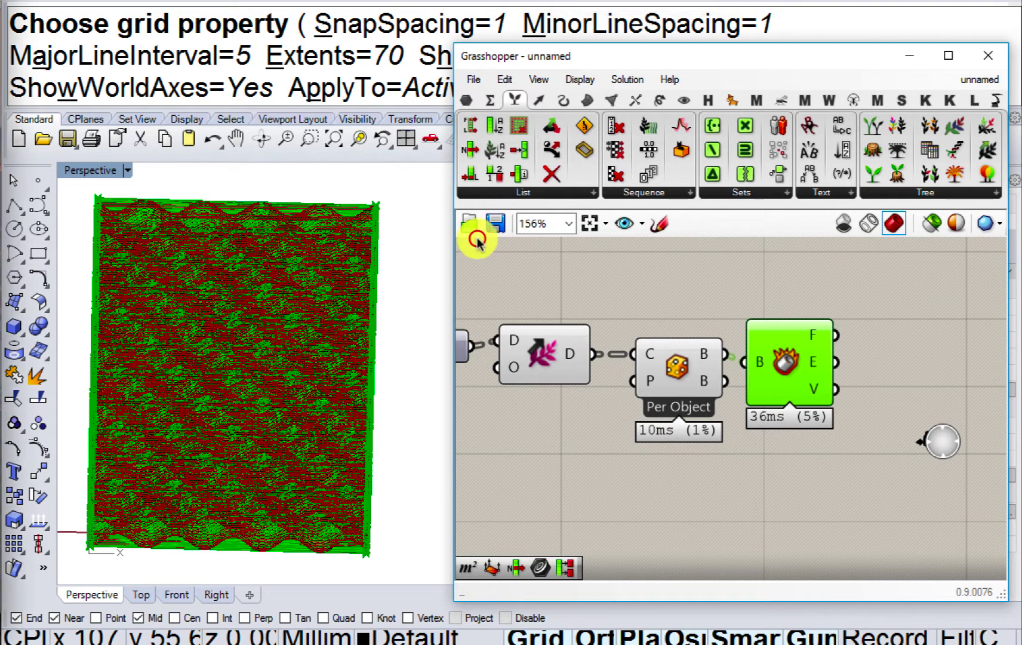
pyautogui.click(540, 300)
pyautogui.moveTo(714, 303); pyautogui.dragTo(613, 304, button='right')
pyautogui.click(715, 365)
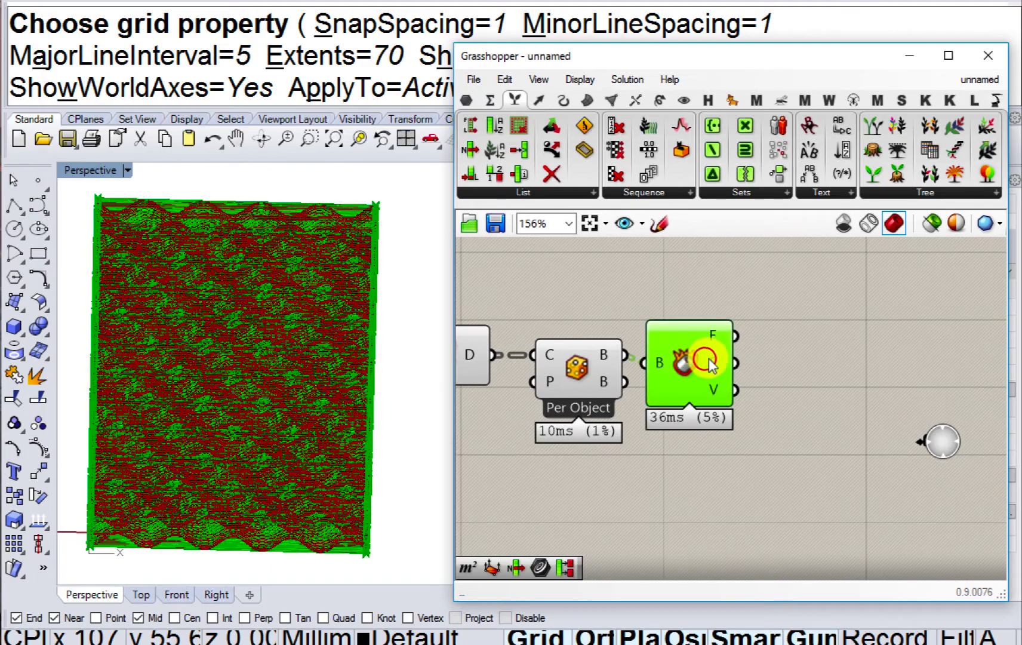
pyautogui.moveTo(710, 359); pyautogui.dragTo(664, 357, button='right')
pyautogui.scroll(1, 659, 342)
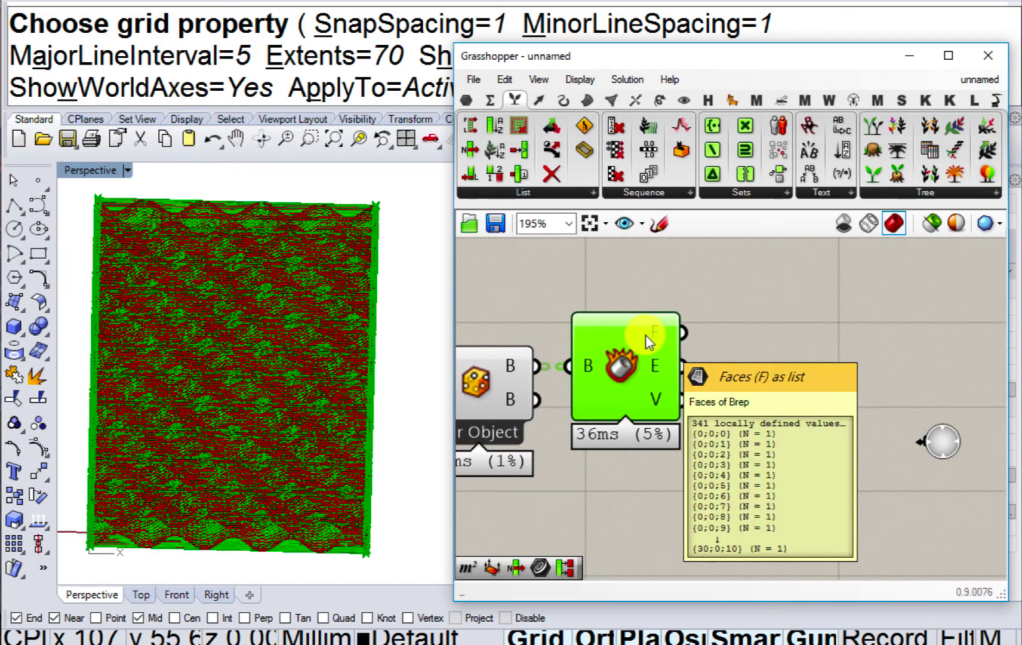
pyautogui.moveTo(312, 347)
pyautogui.mouseDown(button='right')
pyautogui.moveTo(314, 417)
pyautogui.moveTo(313, 297)
pyautogui.moveTo(321, 337)
pyautogui.mouseUp(button='right')
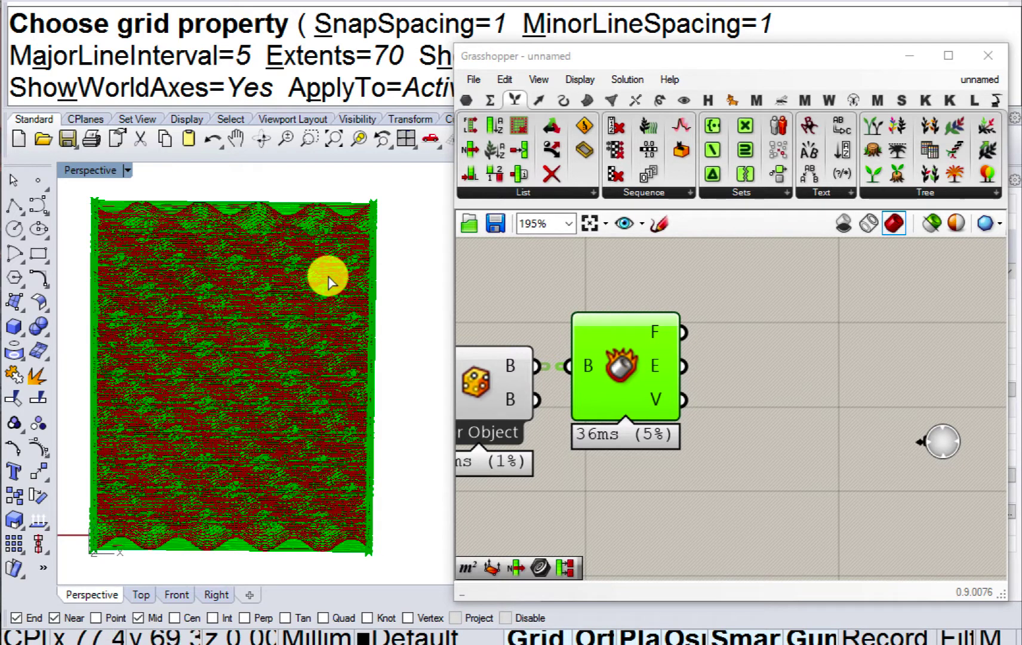
pyautogui.scroll(-2, 704, 325)
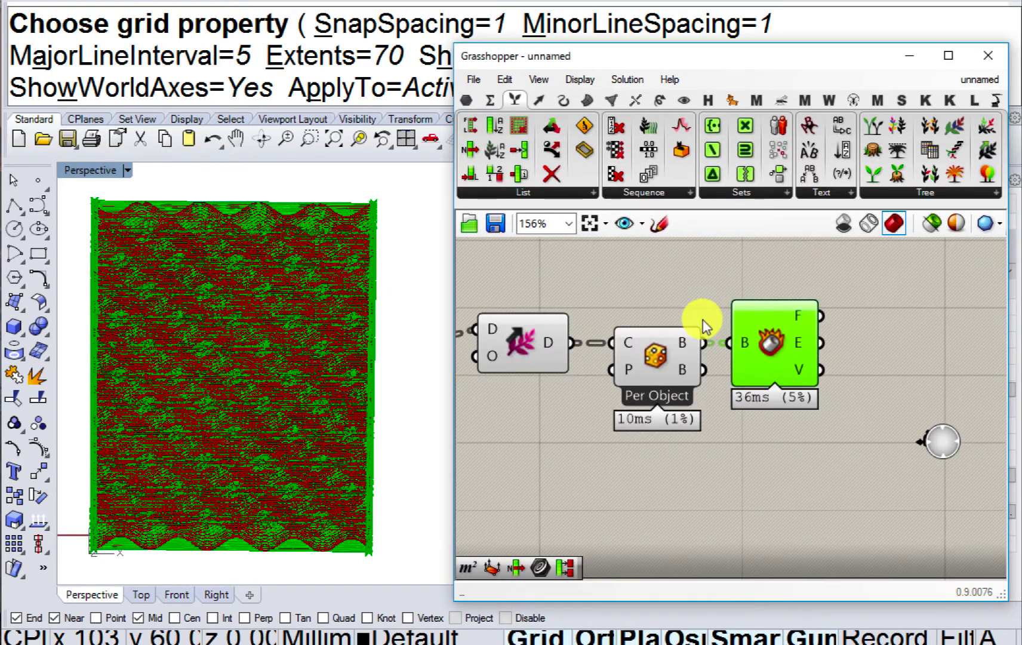
# Switch the Bounding Box to Union Box mode and flatten its content input.
pyautogui.rightClick(657, 355)
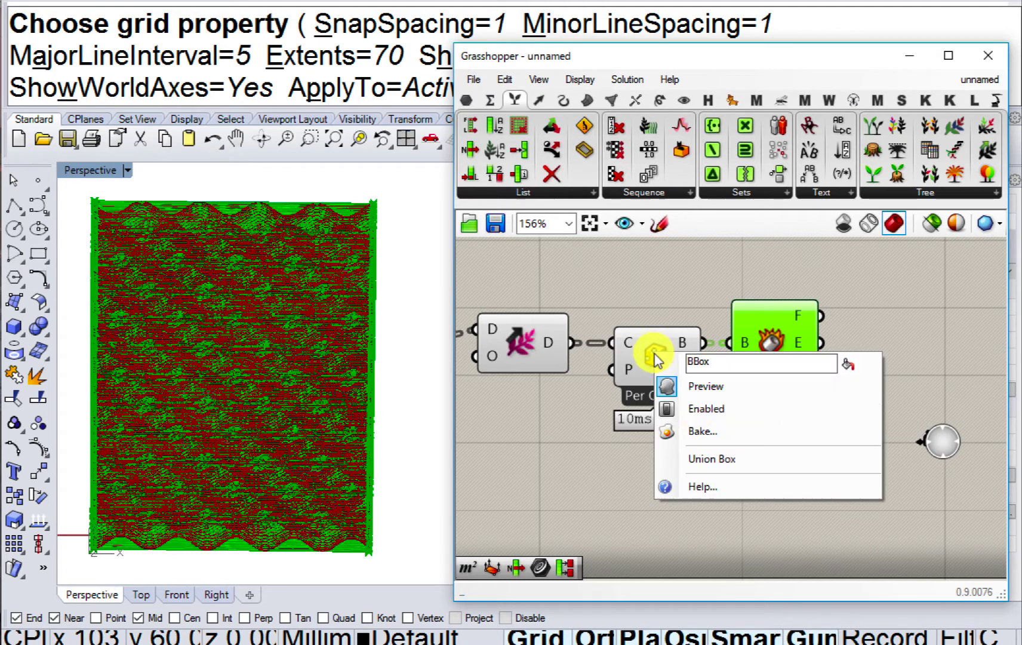
pyautogui.click(697, 450)
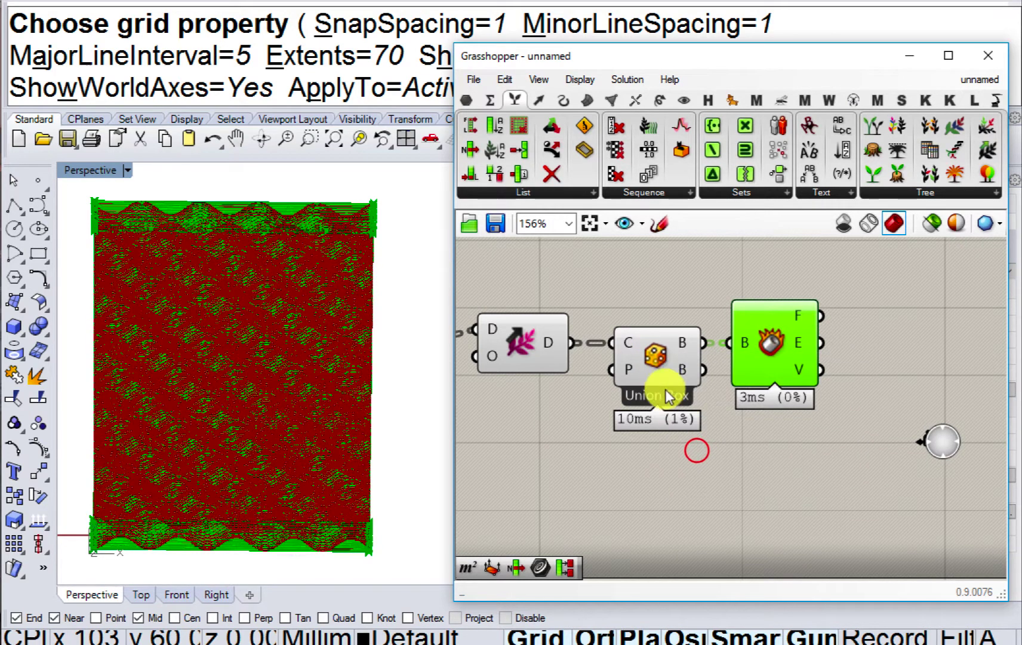
pyautogui.rightClick(628, 345)
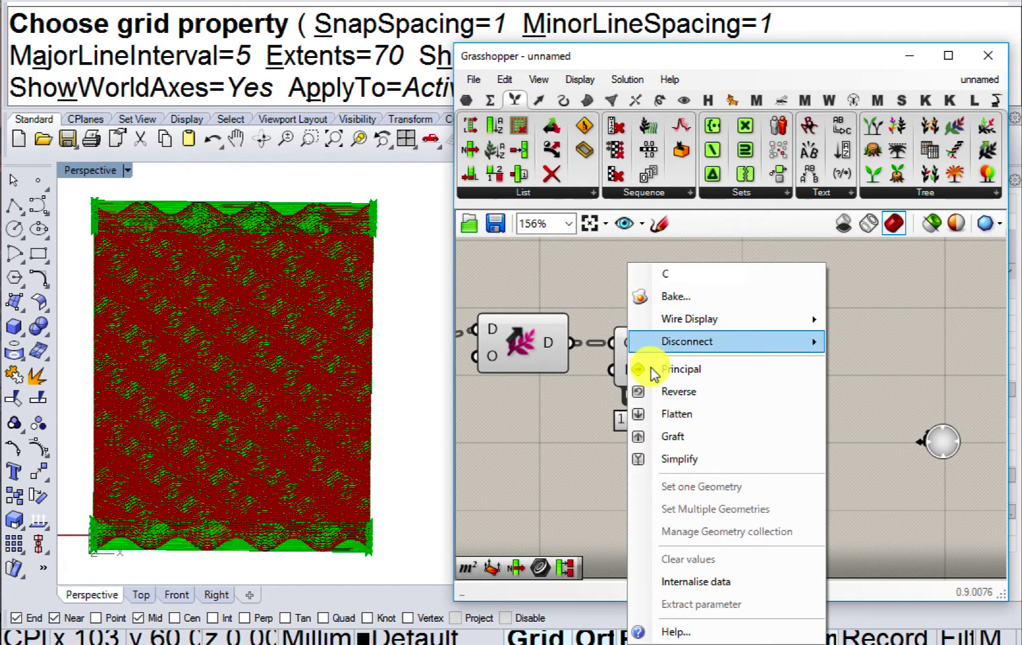
pyautogui.click(678, 407)
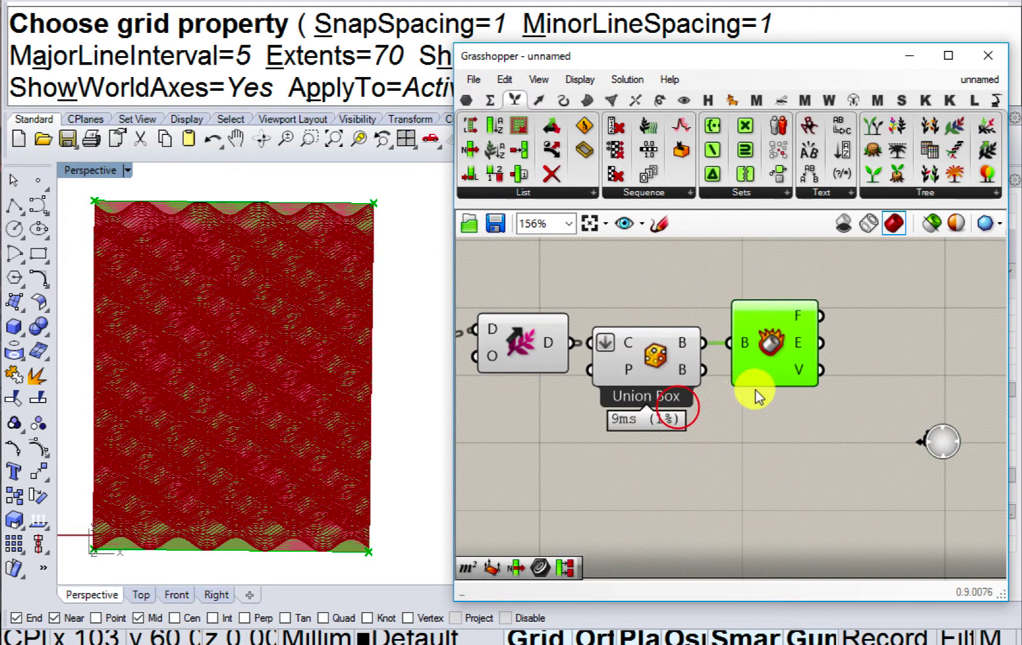
# Move the Bounding Box and Deconstruct Brep together slightly below the Shift Paths component.
pyautogui.moveTo(755, 394); pyautogui.dragTo(751, 416, button='right')
pyautogui.moveTo(771, 413); pyautogui.dragTo(654, 335)
pyautogui.moveTo(652, 343); pyautogui.dragTo(665, 394)
pyautogui.moveTo(580, 351)
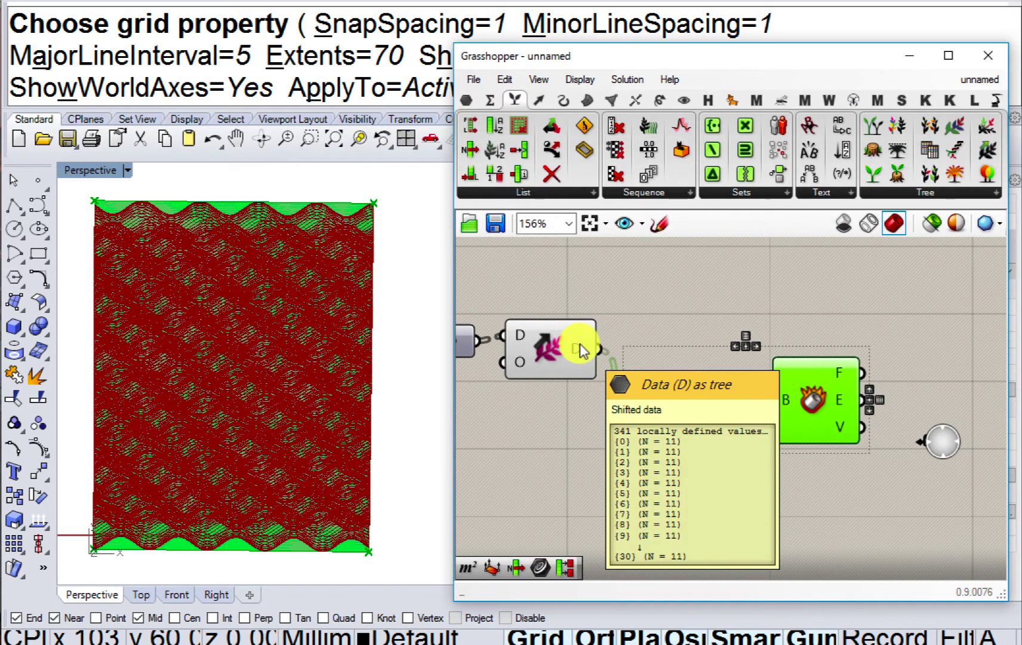
# Add a second Curve parameter, connect the Deconstruct Brep's faces output to it and align it with that output.
pyautogui.moveTo(844, 455); pyautogui.dragTo(733, 458, button='right')
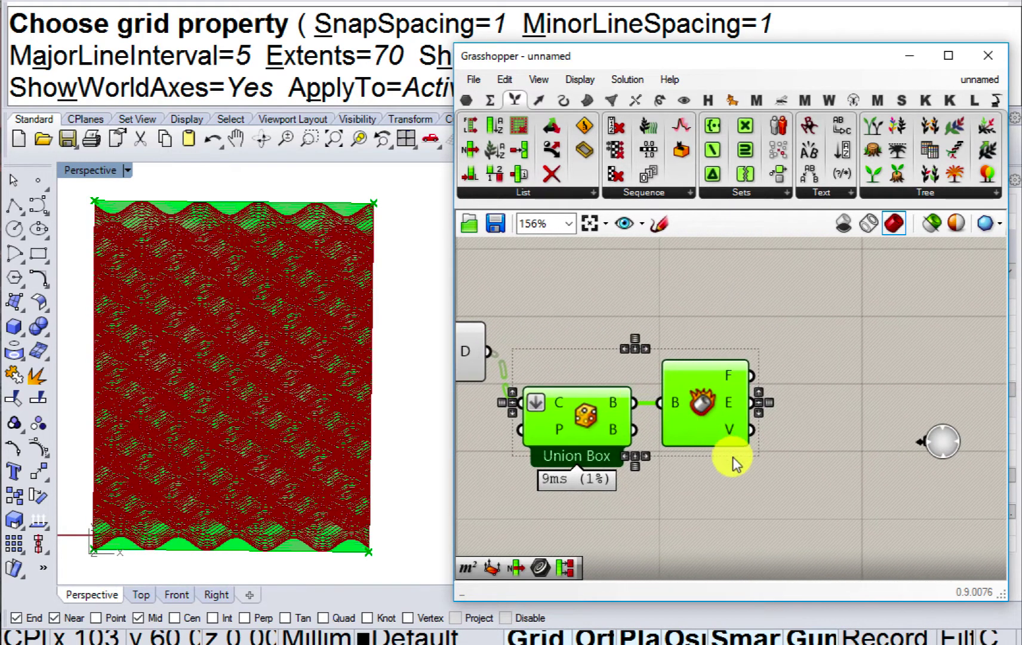
pyautogui.click(789, 444)
pyautogui.doubleClick(822, 391)
pyautogui.write('crv')
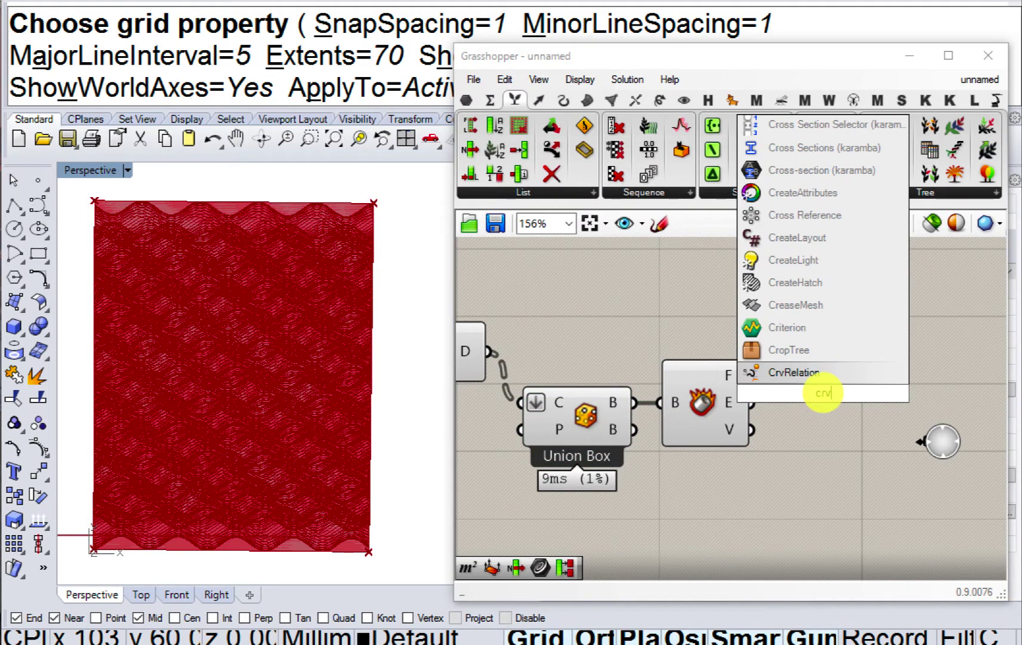
pyautogui.click(786, 338)
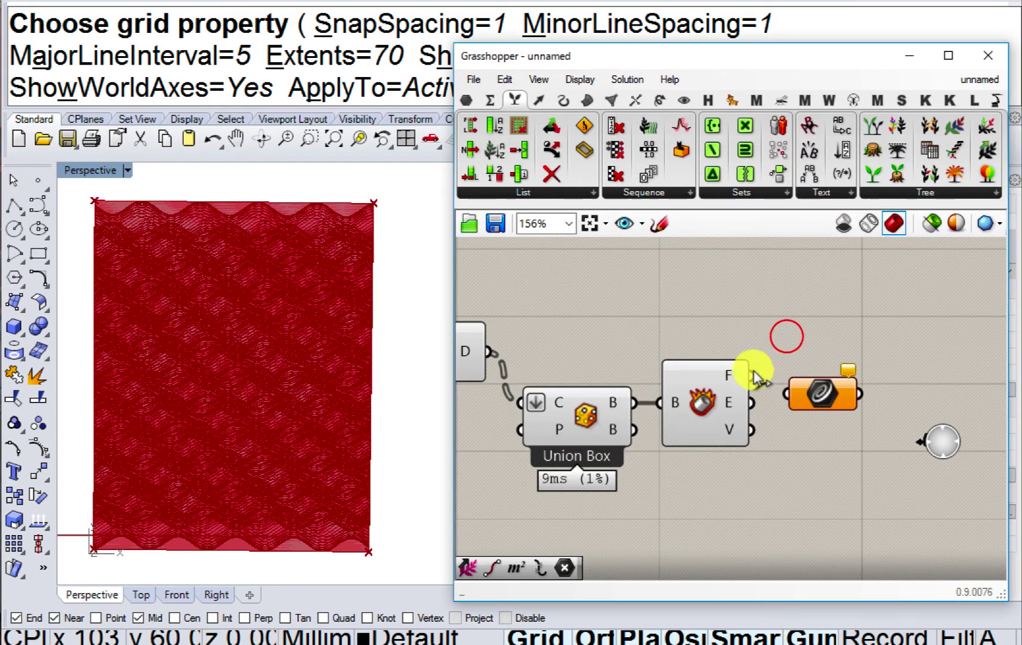
pyautogui.moveTo(823, 390); pyautogui.dragTo(830, 371)
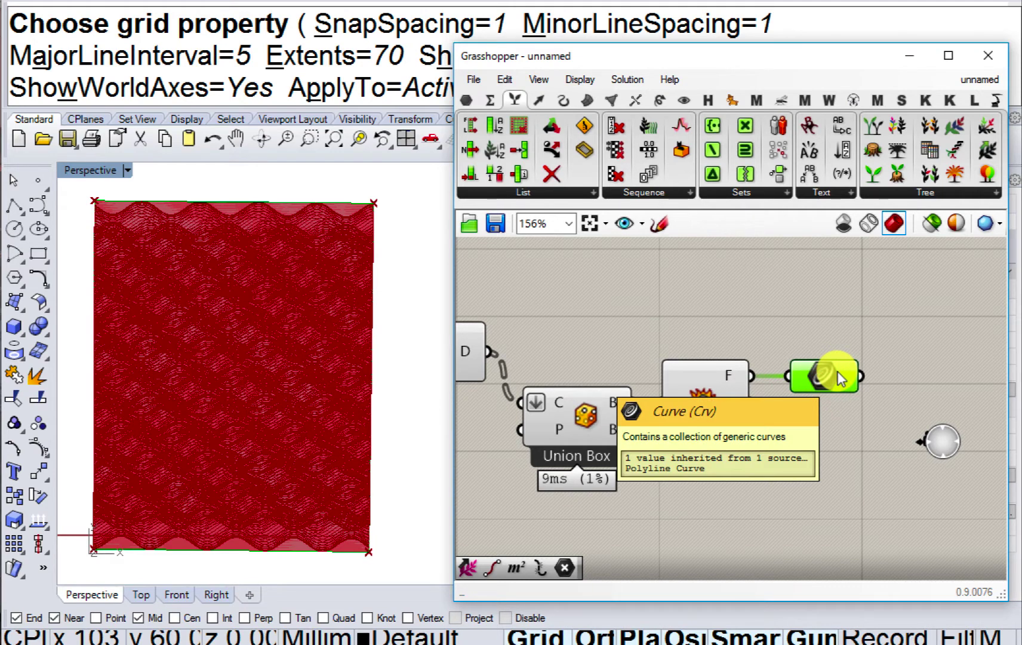
# Turn off the preview of the Union Box Bounding Box and the Deconstruct Brep components.
pyautogui.moveTo(689, 315); pyautogui.dragTo(783, 317, button='right')
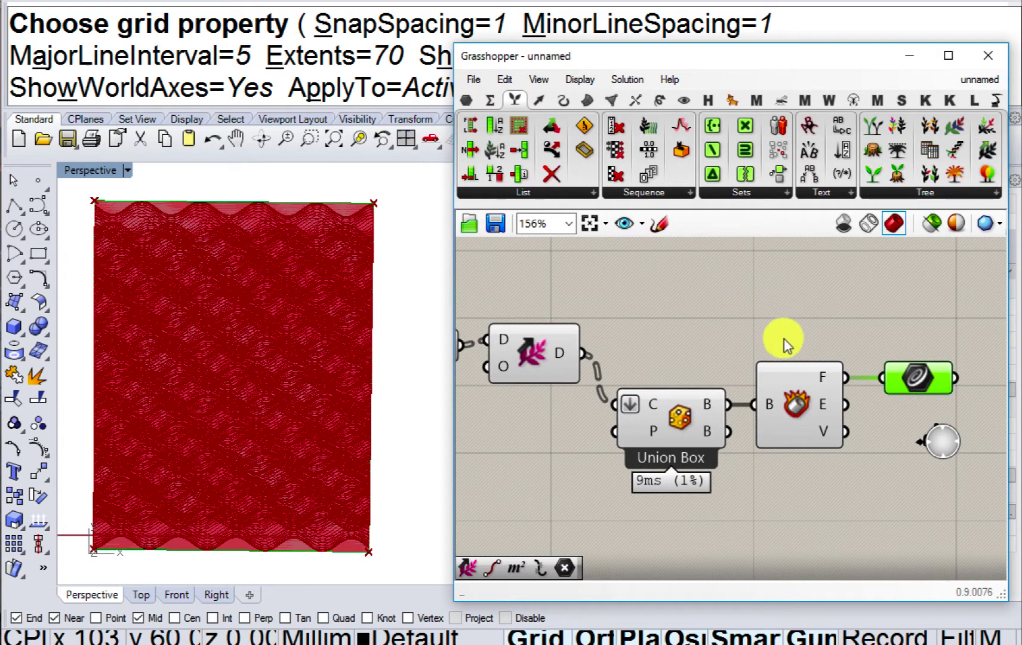
pyautogui.moveTo(785, 313); pyautogui.dragTo(671, 428)
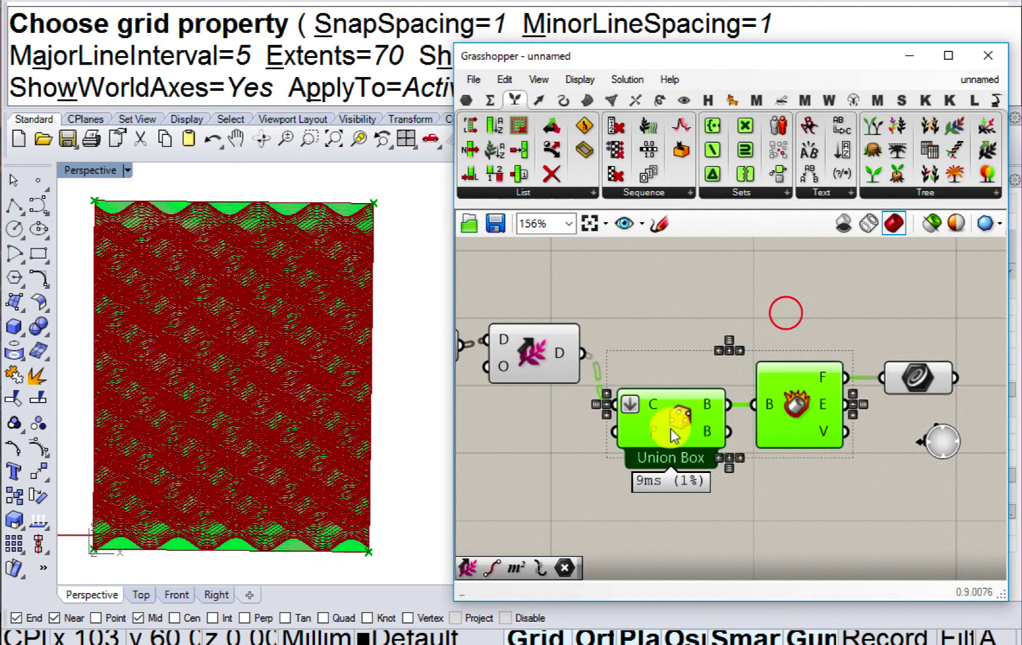
pyautogui.click(648, 483)
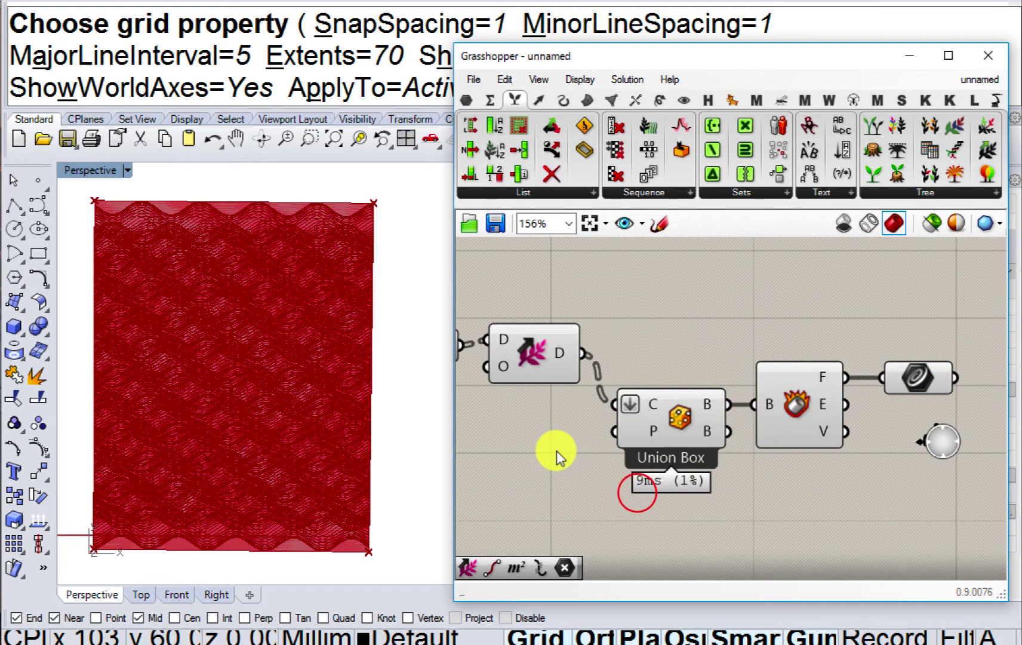
pyautogui.moveTo(556, 450); pyautogui.dragTo(604, 426, button='right')
pyautogui.moveTo(705, 424); pyautogui.dragTo(667, 426, button='right')
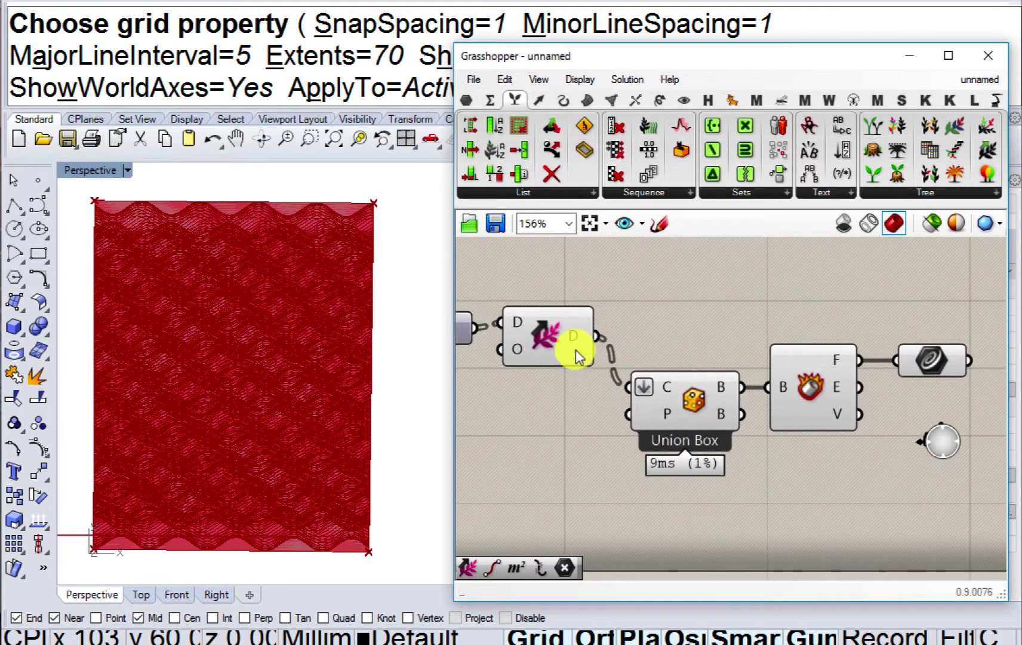
pyautogui.click(551, 331)
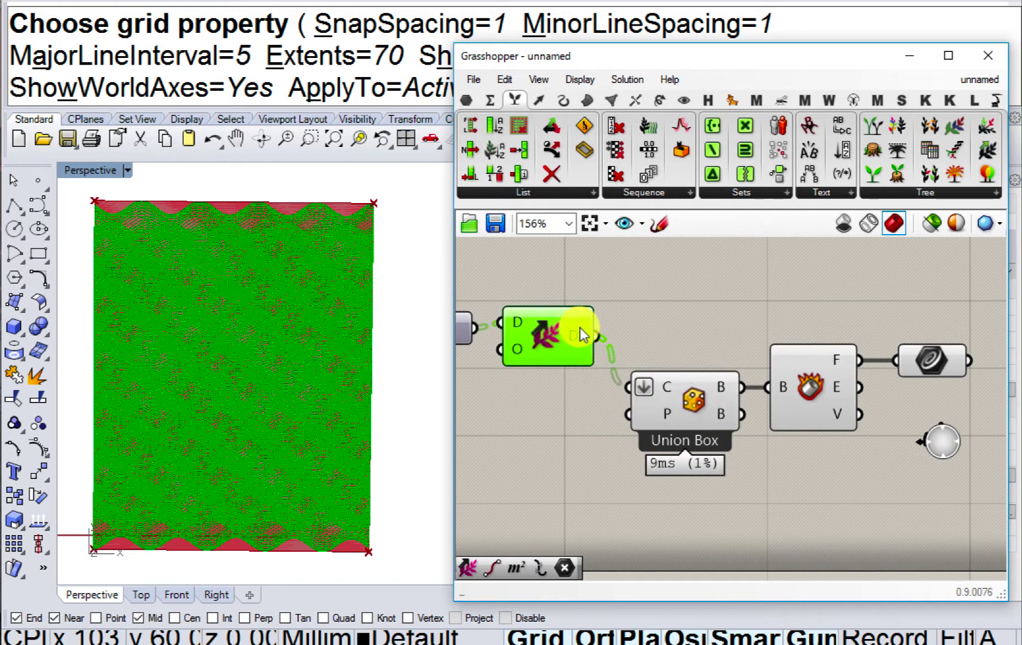
pyautogui.moveTo(665, 361); pyautogui.dragTo(603, 368, button='right')
pyautogui.moveTo(761, 481); pyautogui.dragTo(627, 415)
pyautogui.middleClick(627, 415)
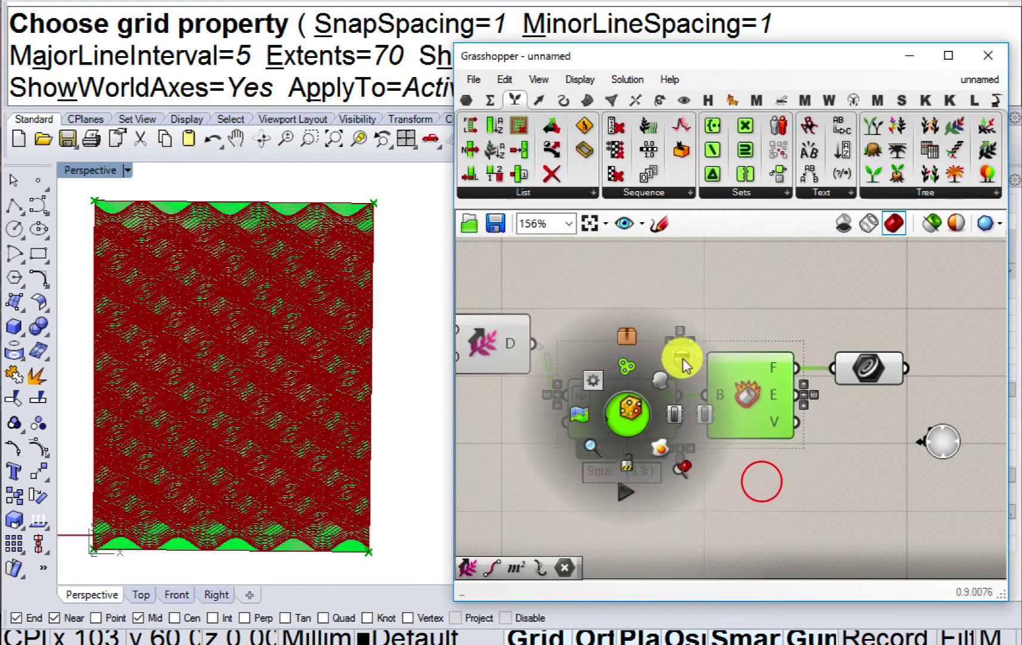
# Move the Bounding Box, the Deconstruct Brep and its connected Curve parameter further below the Shift Paths component.
pyautogui.moveTo(737, 386); pyautogui.dragTo(662, 464)
pyautogui.moveTo(853, 370); pyautogui.dragTo(784, 434)
pyautogui.moveTo(522, 341); pyautogui.dragTo(634, 366, button='right')
# Add a Tree Statistics component, feed it the Shift Paths output and place it above the Shift Paths component.
pyautogui.moveTo(635, 368)
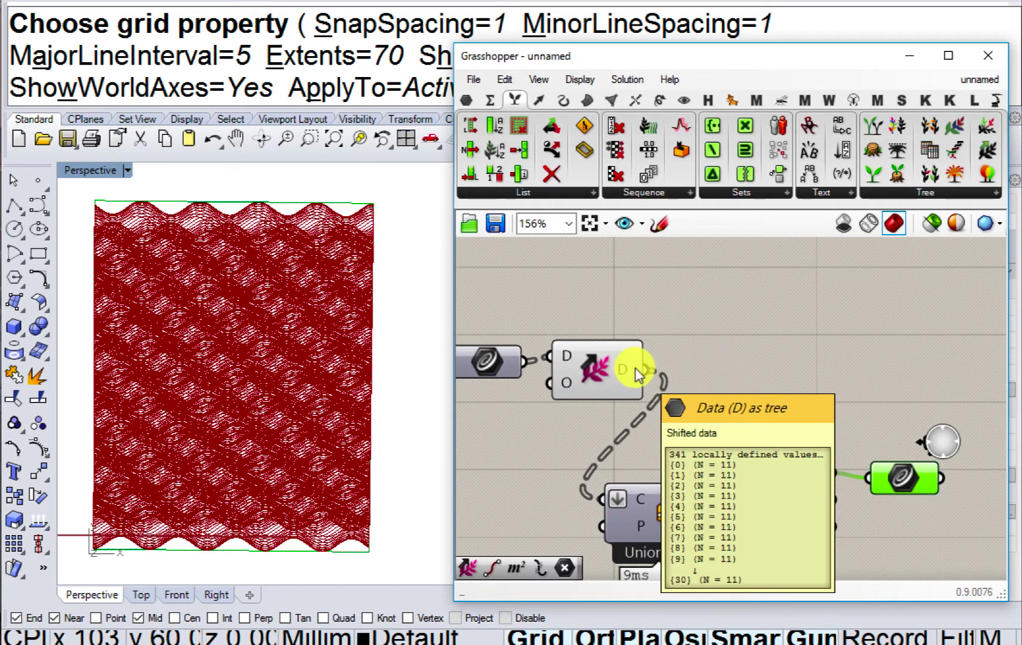
pyautogui.doubleClick(722, 335)
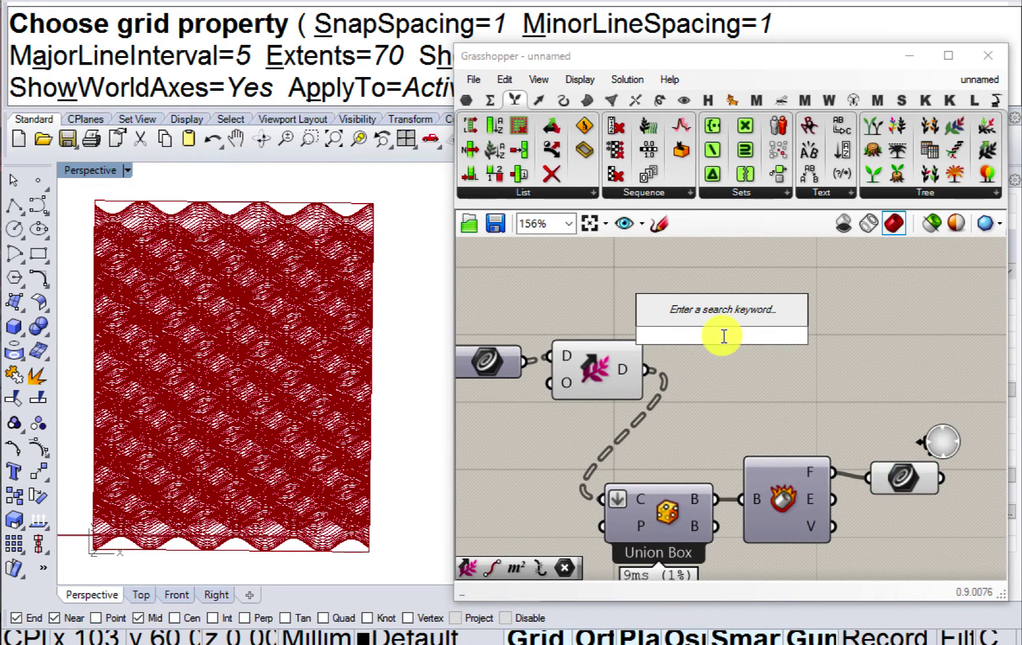
pyautogui.write('statis')
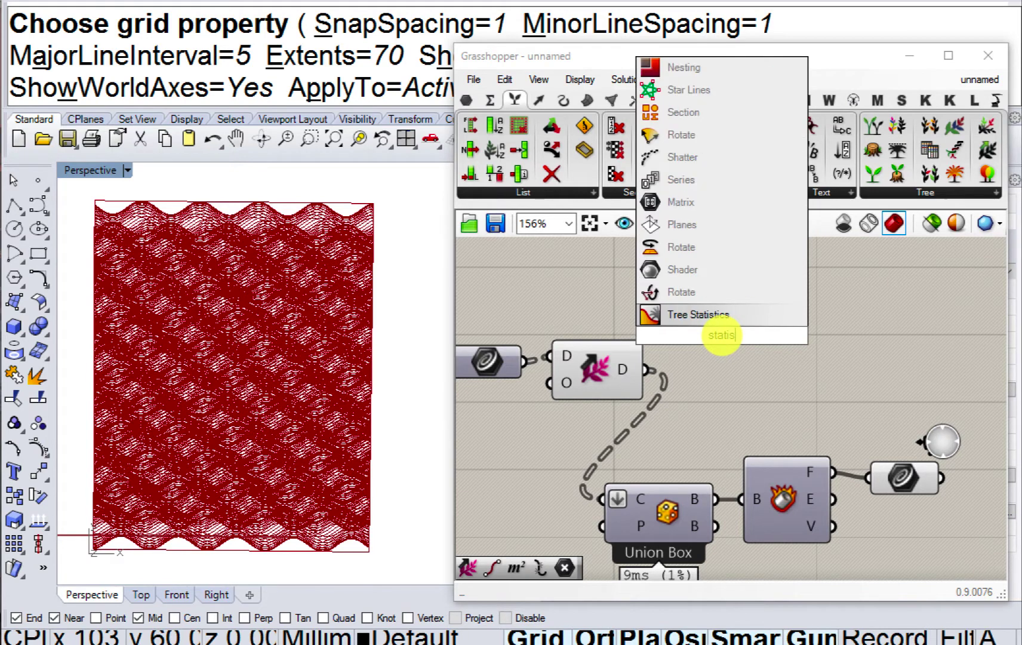
pyautogui.click(723, 317)
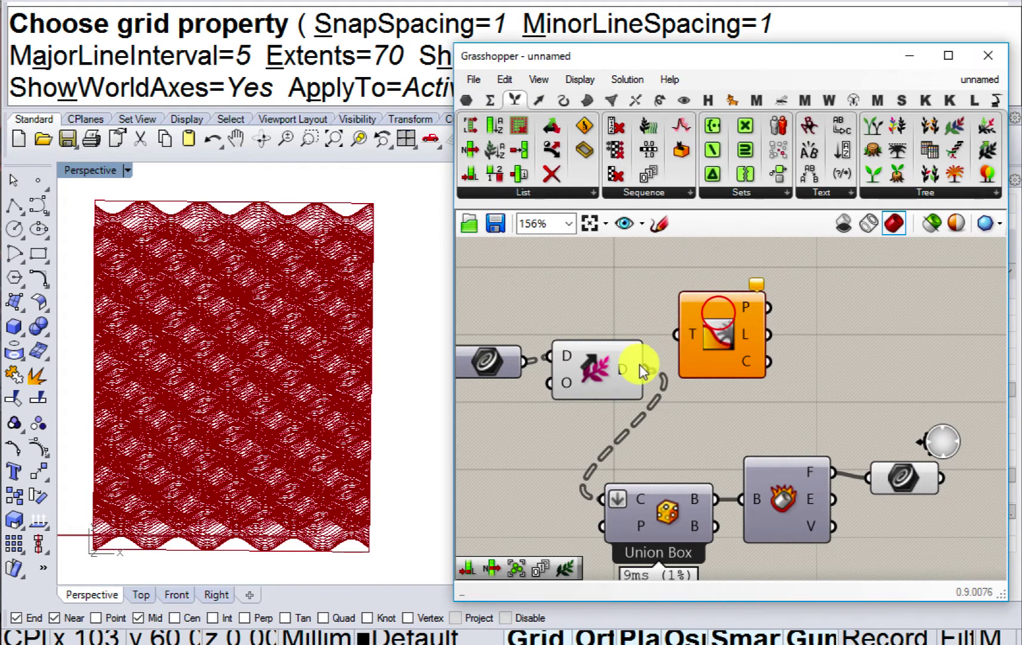
pyautogui.moveTo(640, 366); pyautogui.dragTo(693, 339)
pyautogui.moveTo(692, 310); pyautogui.dragTo(665, 428, button='right')
pyautogui.moveTo(678, 460); pyautogui.dragTo(629, 382)
# Graft the paths output of Tree Statistics and connect it to a new List Length component placed beside it.
pyautogui.rightClick(674, 336)
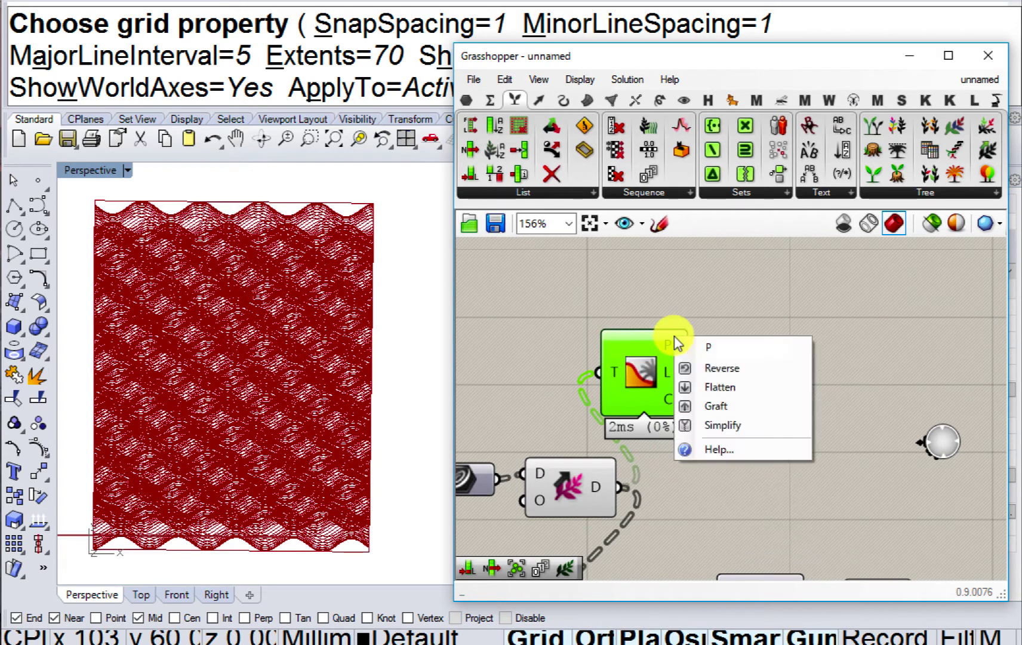
pyautogui.click(696, 406)
pyautogui.doubleClick(766, 385)
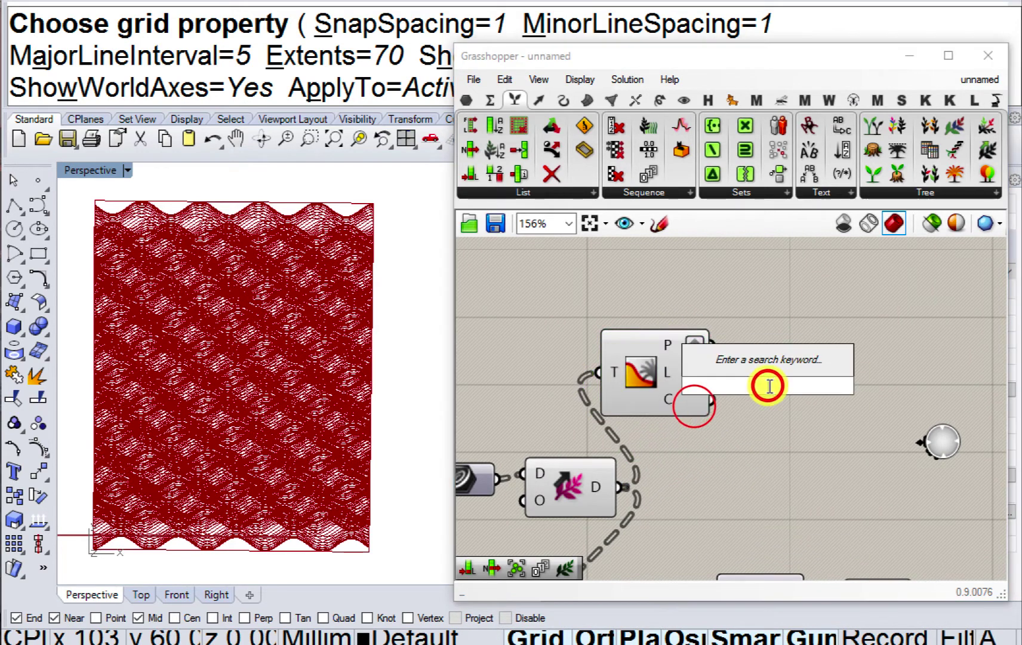
pyautogui.write('length')
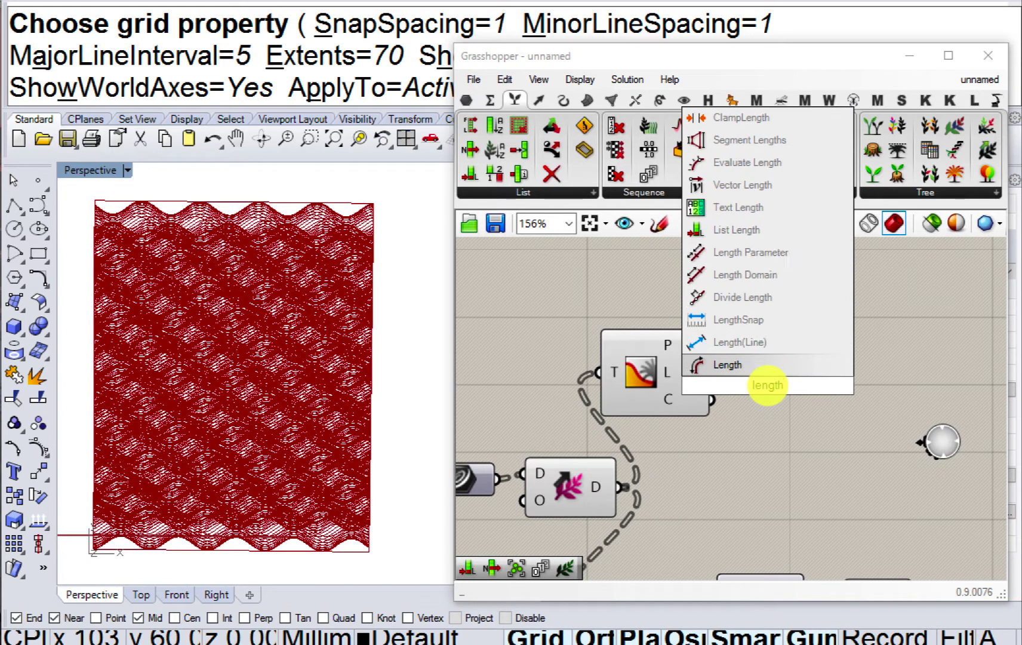
pyautogui.click(730, 229)
pyautogui.moveTo(729, 375); pyautogui.dragTo(732, 383)
pyautogui.moveTo(747, 383); pyautogui.dragTo(753, 332)
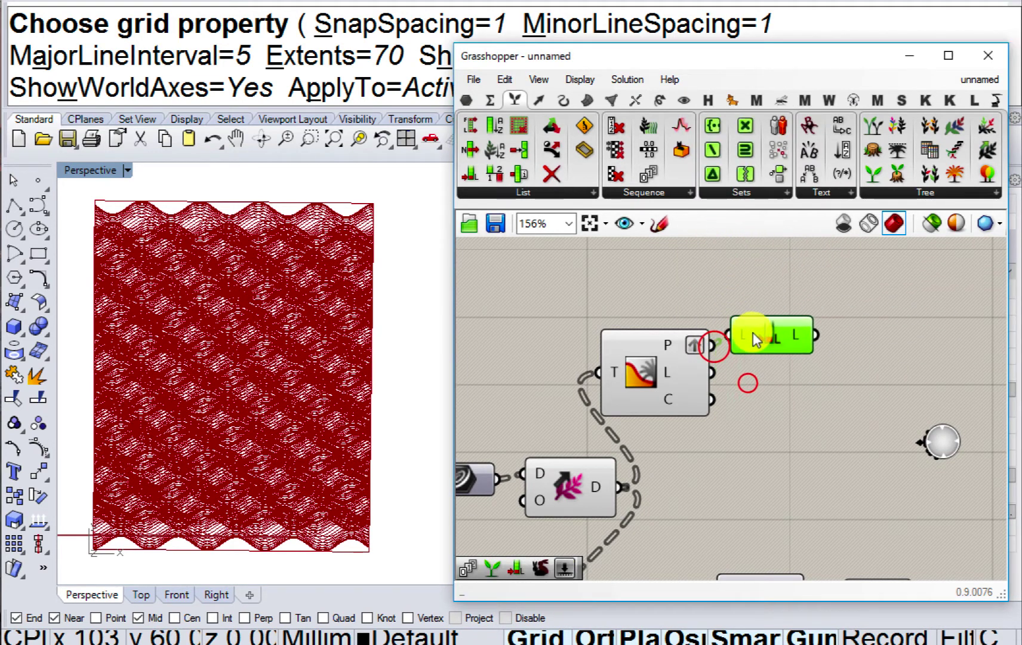
# Add a Scale component beside the boundary Curve parameter and connect that curve to its geometry input.
pyautogui.moveTo(829, 393); pyautogui.dragTo(630, 276, button='right')
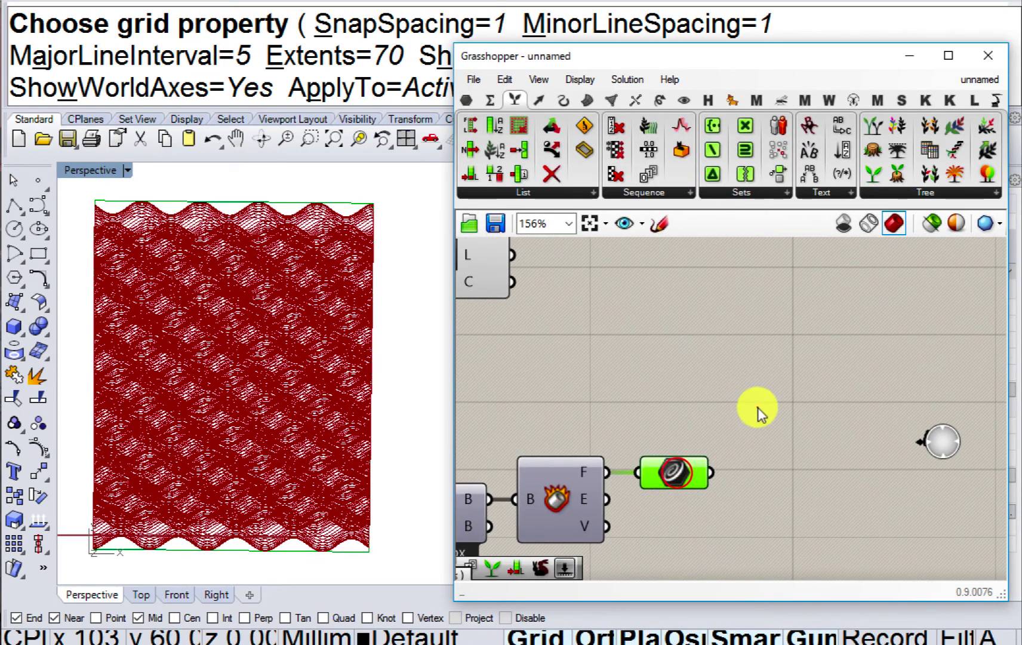
pyautogui.doubleClick(758, 407)
pyautogui.write('scale')
pyautogui.click(735, 387)
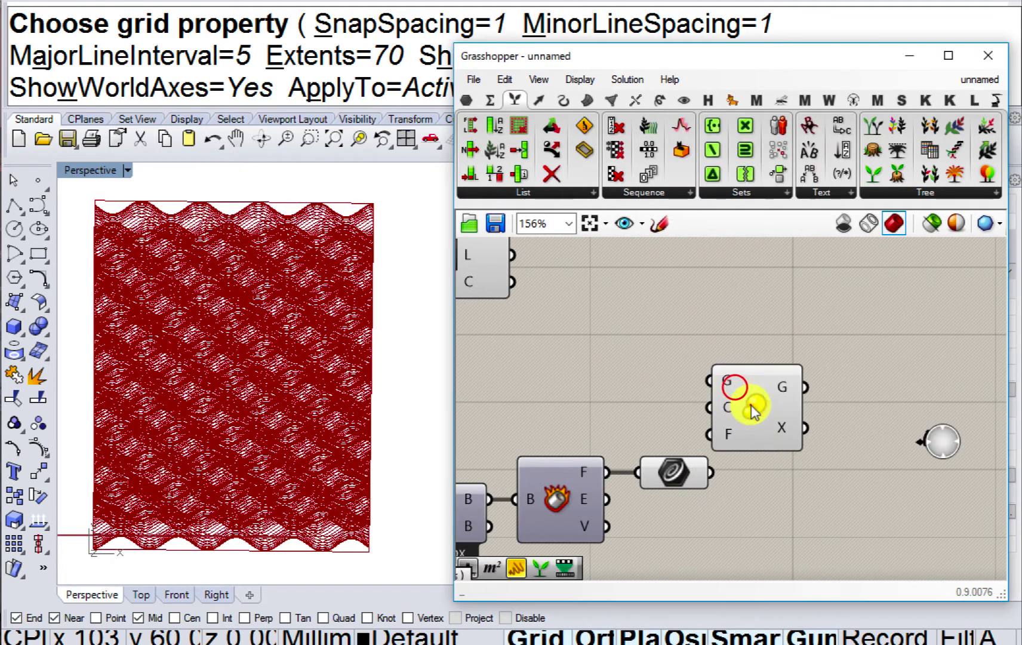
pyautogui.moveTo(751, 406); pyautogui.dragTo(791, 459)
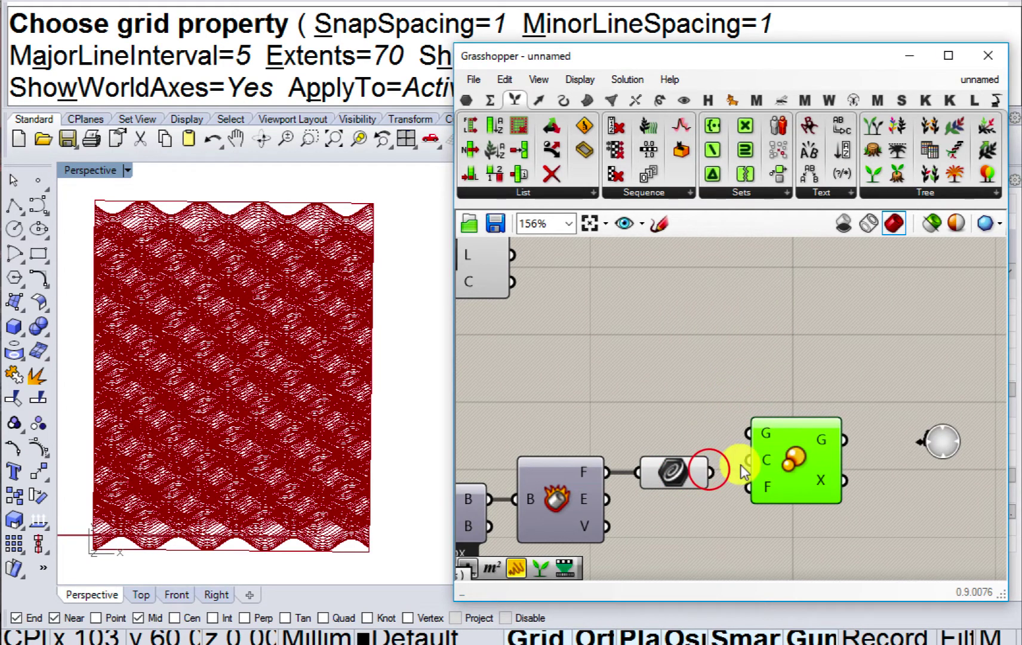
pyautogui.moveTo(711, 474); pyautogui.dragTo(747, 434)
pyautogui.moveTo(780, 447); pyautogui.dragTo(769, 366, button='right')
pyautogui.moveTo(777, 381); pyautogui.dragTo(858, 409)
# Add an Area component fed by the boundary Curve parameter and connect its centroid output to the Scale's center input.
pyautogui.doubleClick(742, 467)
pyautogui.write('area')
pyautogui.press('Return')
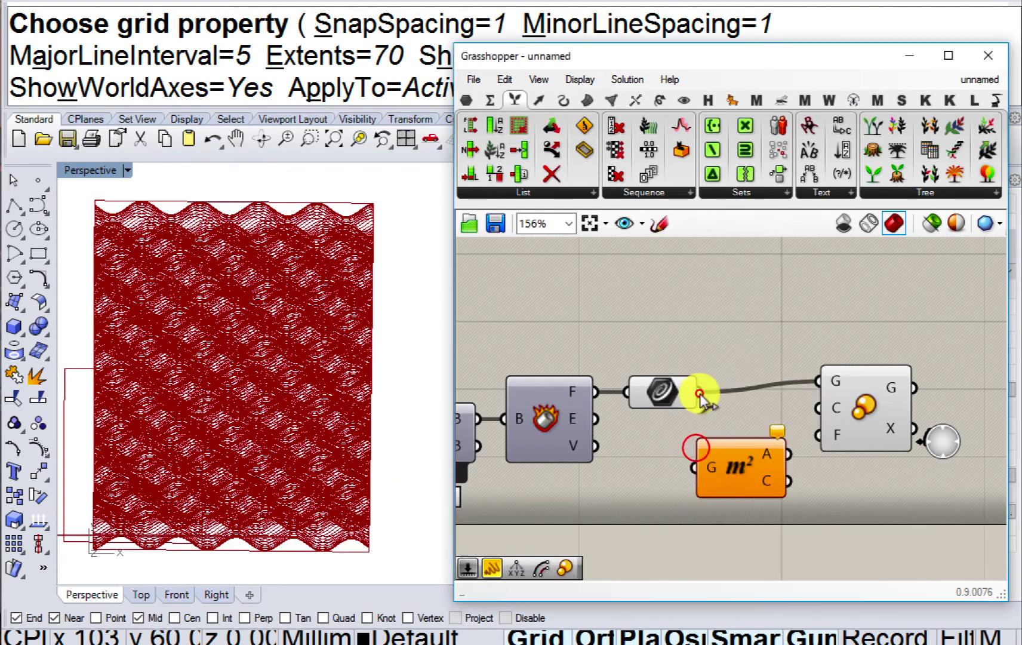
pyautogui.moveTo(700, 392); pyautogui.dragTo(692, 466)
pyautogui.moveTo(785, 479); pyautogui.dragTo(816, 409)
# Create a number slider with the value 1.45 and connect it to the Scale's factor input.
pyautogui.moveTo(773, 360); pyautogui.dragTo(748, 231, button='right')
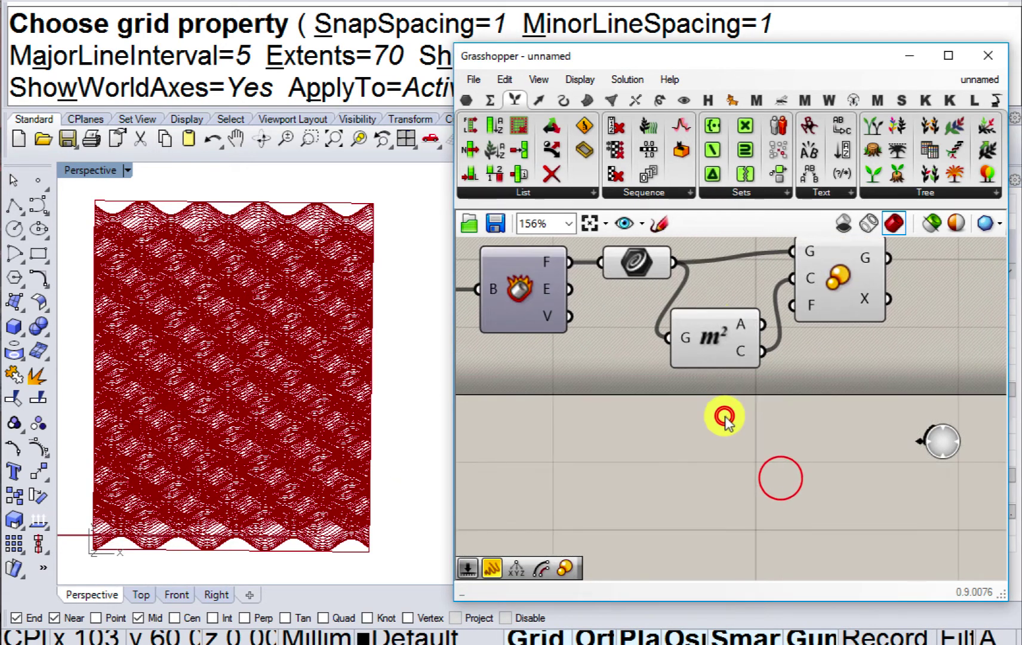
pyautogui.doubleClick(724, 417)
pyautogui.write('11.45')
pyautogui.press('Return')
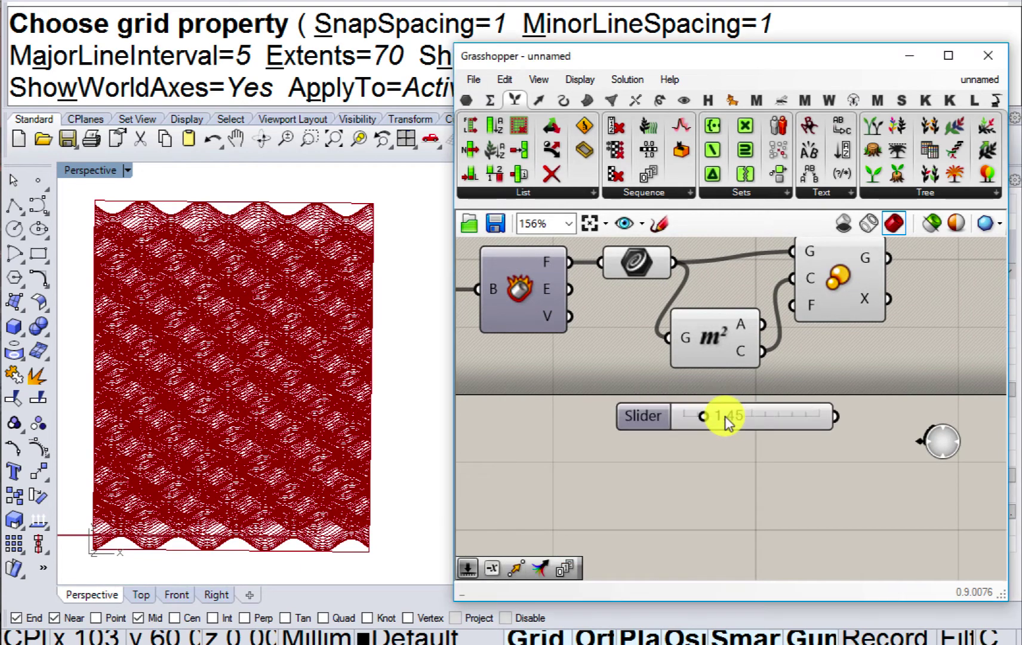
pyautogui.click(752, 411)
pyautogui.moveTo(782, 423); pyautogui.dragTo(795, 306)
# Check the scaled boundary in the perspective view and set the scale factor slider to 1.39.
pyautogui.click(340, 385)
pyautogui.scroll(-3, 340, 385)
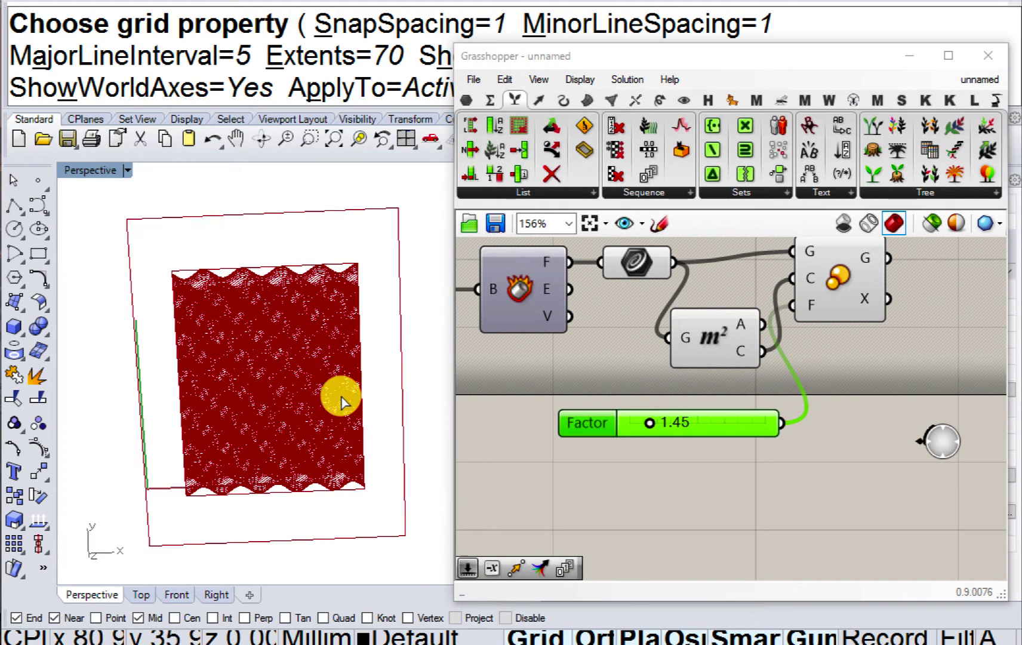
pyautogui.click(609, 420)
pyautogui.moveTo(653, 426); pyautogui.dragTo(652, 428)
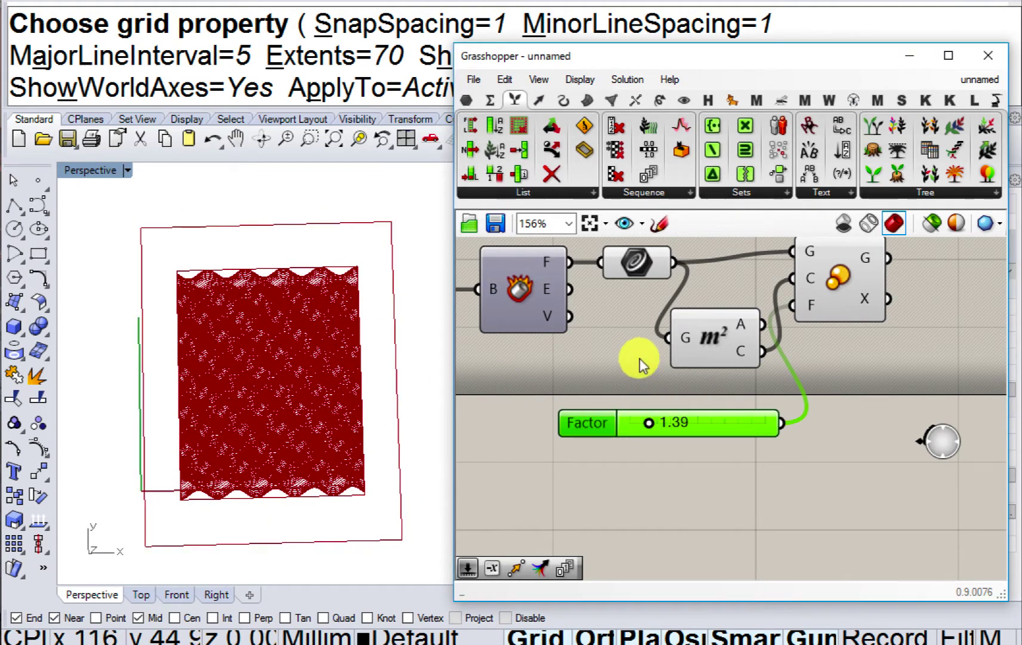
# Turn off the preview of the boundary Curve parameter and the Area component.
pyautogui.moveTo(692, 350); pyautogui.dragTo(700, 391, button='right')
pyautogui.moveTo(705, 258); pyautogui.dragTo(623, 397)
pyautogui.middleClick(628, 395)
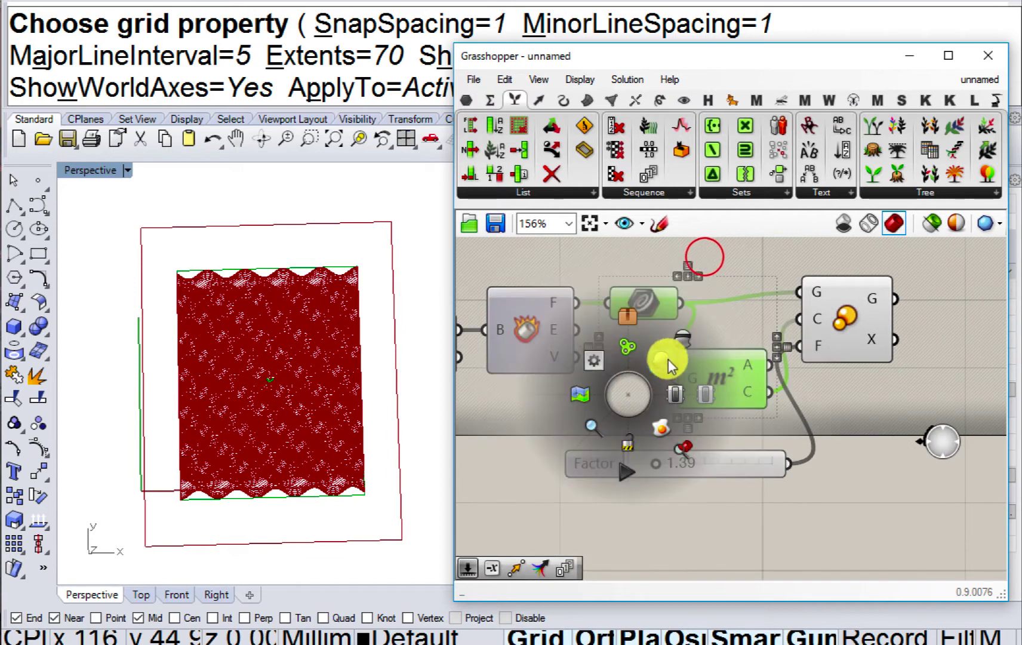
pyautogui.click(678, 335)
pyautogui.moveTo(676, 328); pyautogui.dragTo(636, 424, button='right')
pyautogui.scroll(-1, 636, 424)
pyautogui.moveTo(572, 363); pyautogui.dragTo(597, 442, button='right')
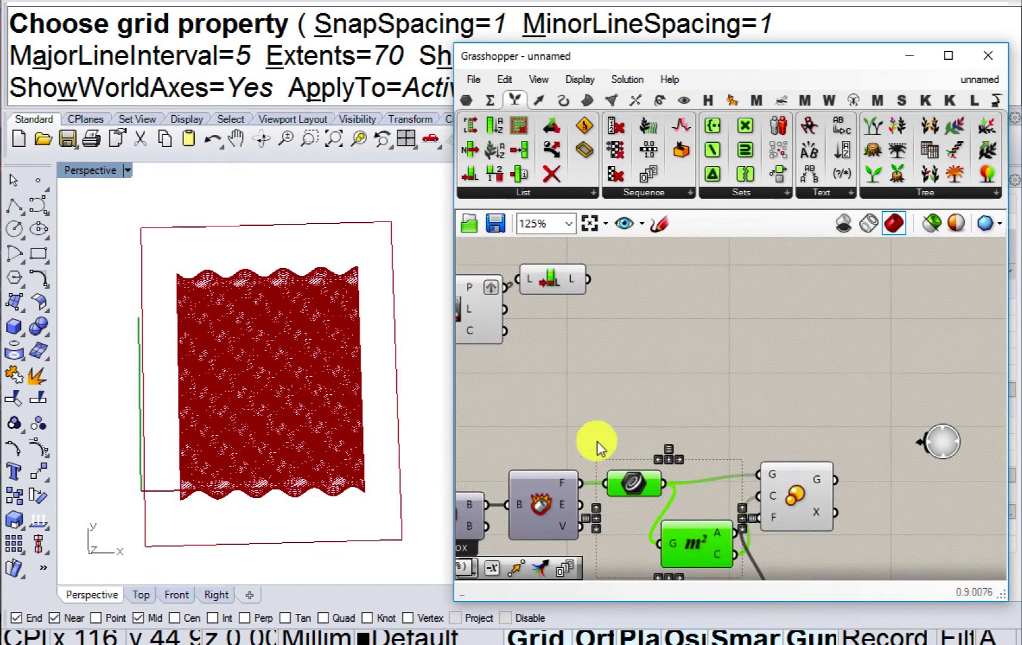
pyautogui.click(701, 440)
# Shift the Scale component slightly away from the Area component and add a Duplicate Data component above it.
pyautogui.moveTo(812, 511); pyautogui.dragTo(824, 523)
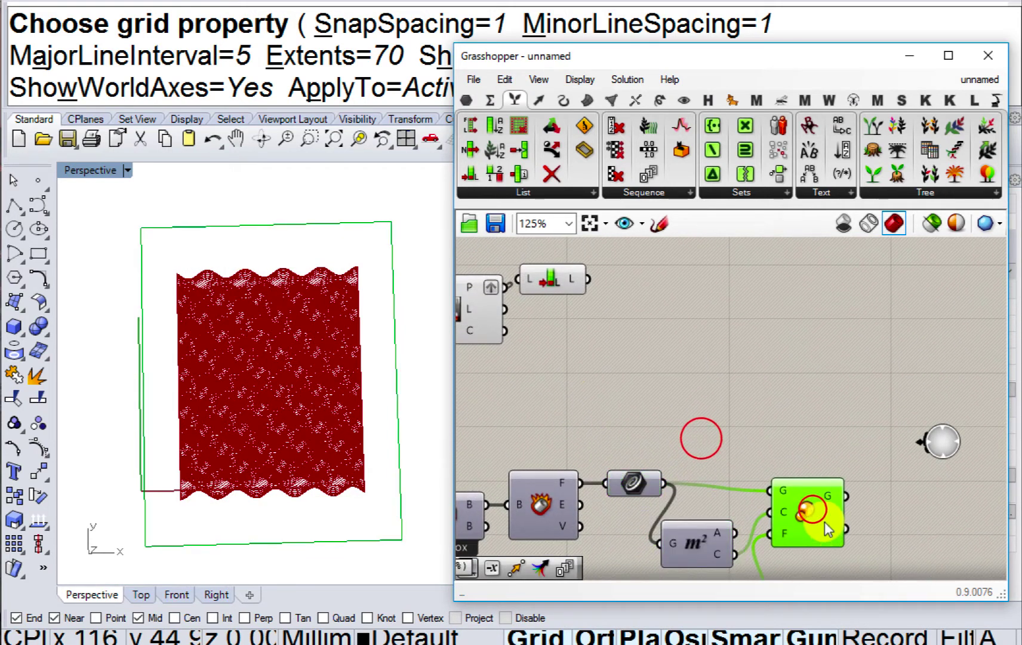
pyautogui.moveTo(824, 522); pyautogui.dragTo(807, 507, button='right')
pyautogui.doubleClick(769, 412)
pyautogui.write('dup')
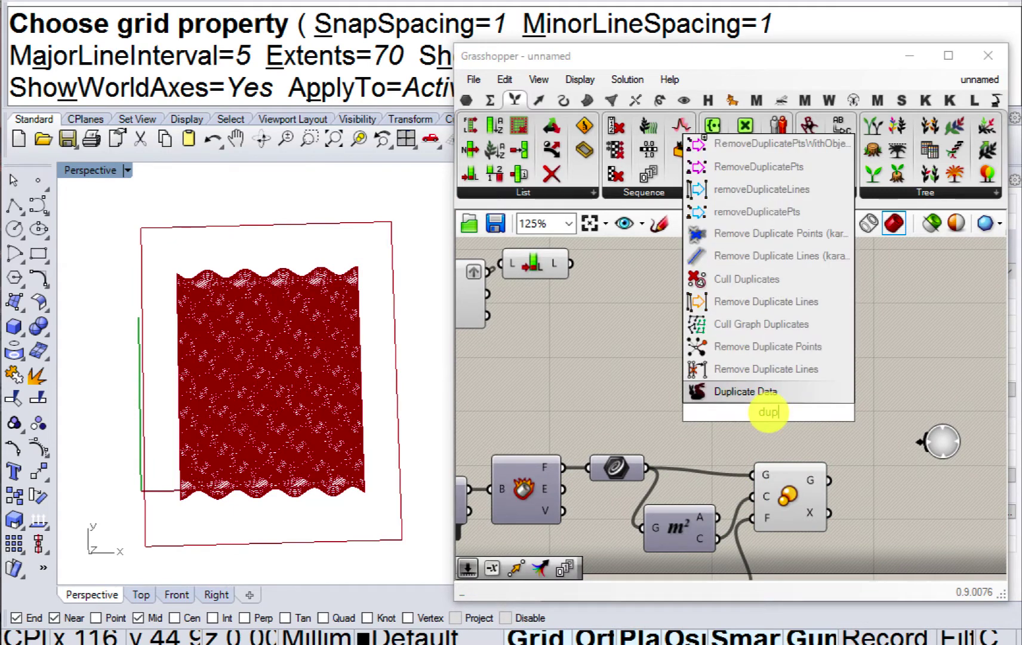
pyautogui.click(771, 392)
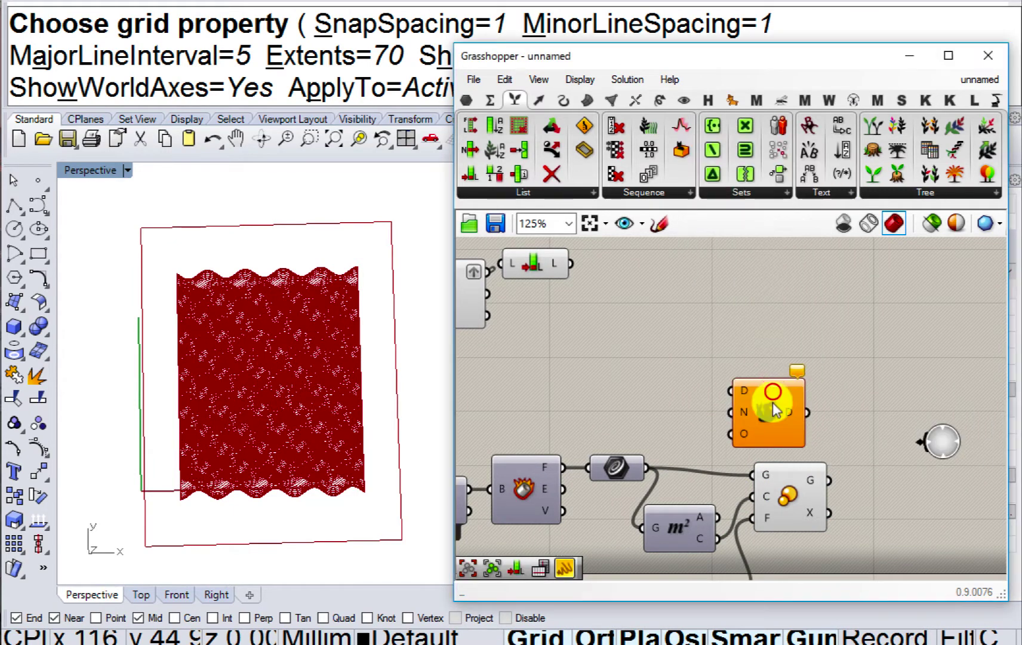
# Simplify the List Length output, connect it to Duplicate Data's number input, and feed the scaled boundary into its data input.
pyautogui.rightClick(563, 264)
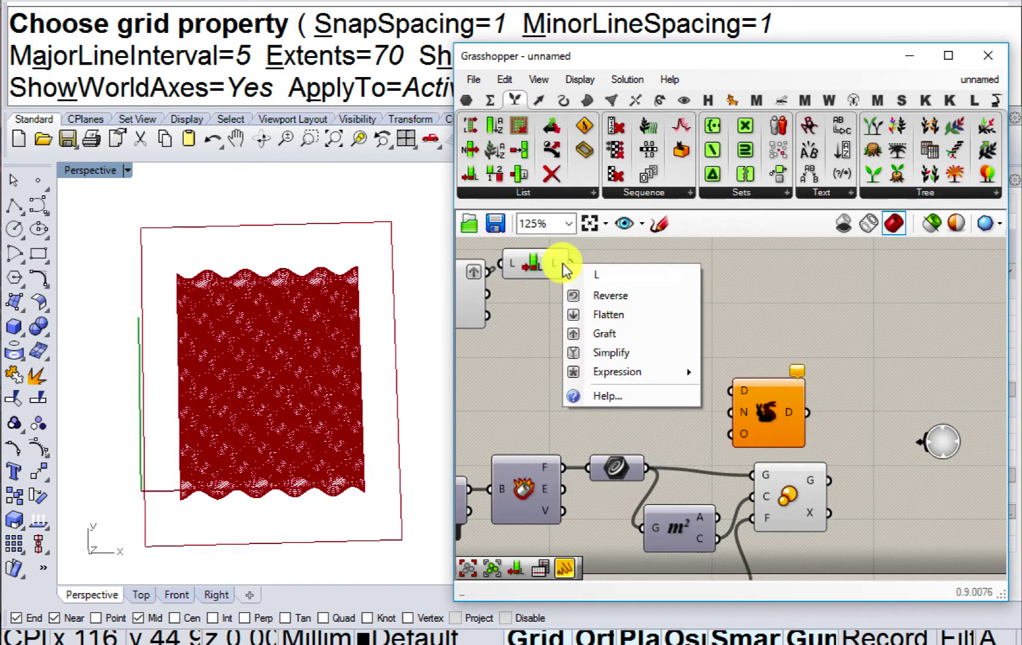
pyautogui.click(609, 352)
pyautogui.moveTo(588, 263); pyautogui.dragTo(725, 407)
pyautogui.moveTo(755, 408); pyautogui.dragTo(829, 385)
pyautogui.click(796, 485)
pyautogui.moveTo(877, 418); pyautogui.dragTo(880, 449)
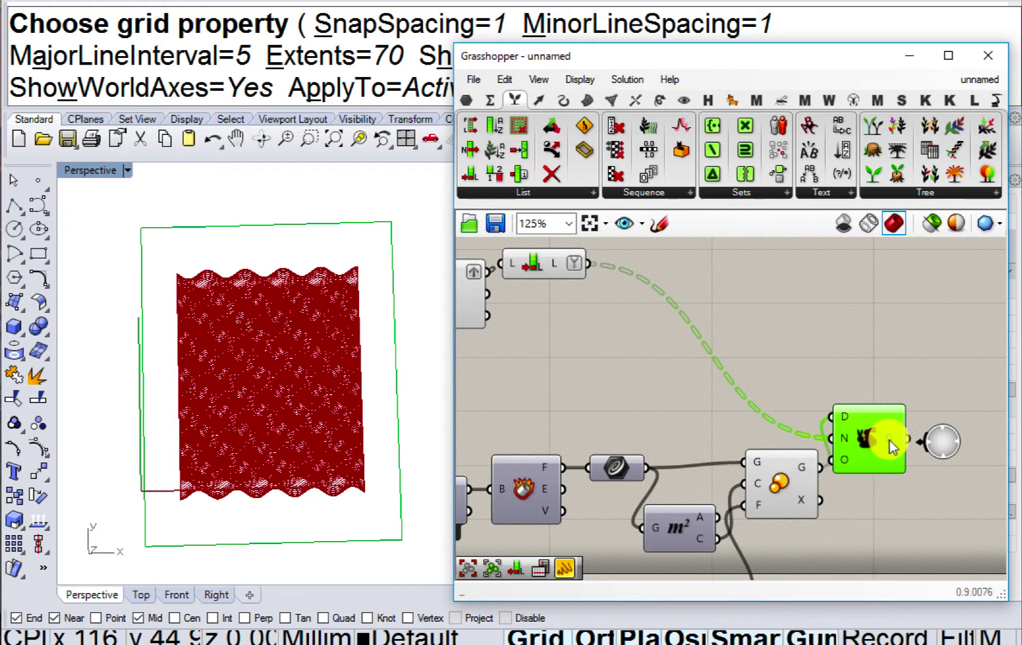
# Simplify the Duplicate Data output and align the component with the Scale's geometry output.
pyautogui.rightClick(890, 441)
pyautogui.click(917, 523)
pyautogui.moveTo(872, 455); pyautogui.dragTo(874, 462)
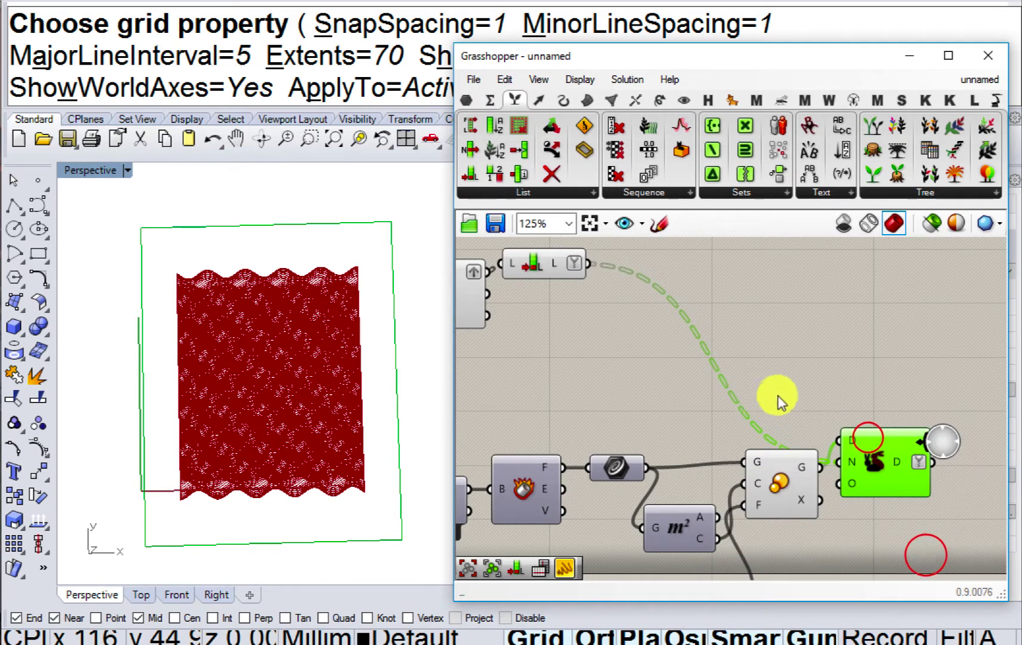
# Turn off the preview of the Tree Statistics and List Length components.
pyautogui.moveTo(589, 387); pyautogui.dragTo(763, 377, button='right')
pyautogui.click(628, 299)
pyautogui.moveTo(742, 324); pyautogui.dragTo(734, 374, button='right')
pyautogui.moveTo(735, 375); pyautogui.dragTo(580, 274)
pyautogui.middleClick(631, 330)
# Add a Merge component beside Shift Paths and connect the shifted curves to its first data input.
pyautogui.click(564, 429)
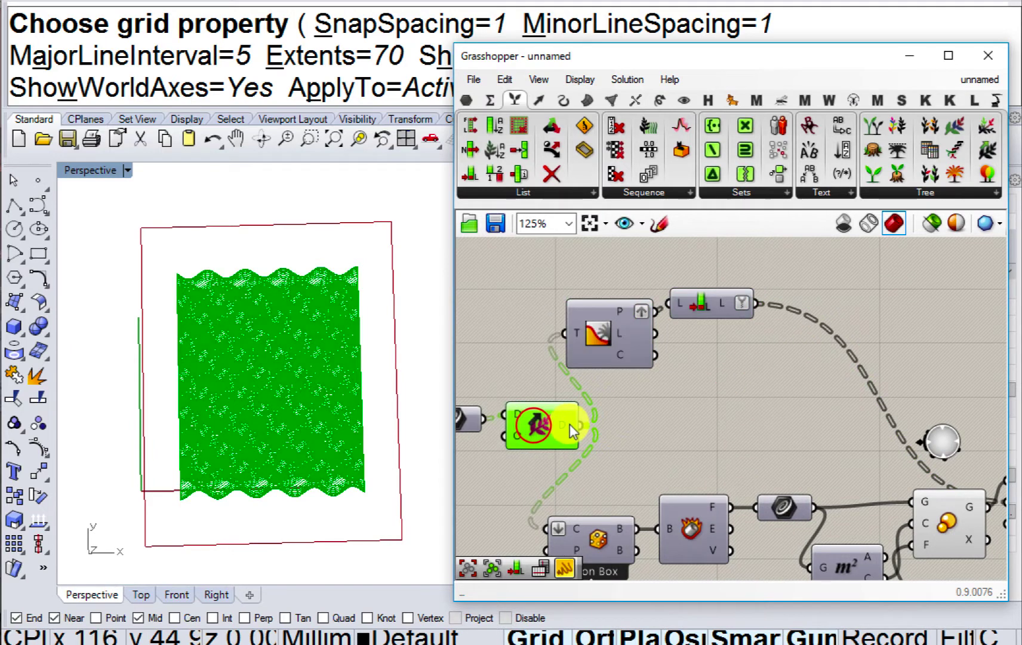
pyautogui.moveTo(540, 416); pyautogui.dragTo(452, 393, button='right')
pyautogui.doubleClick(594, 416)
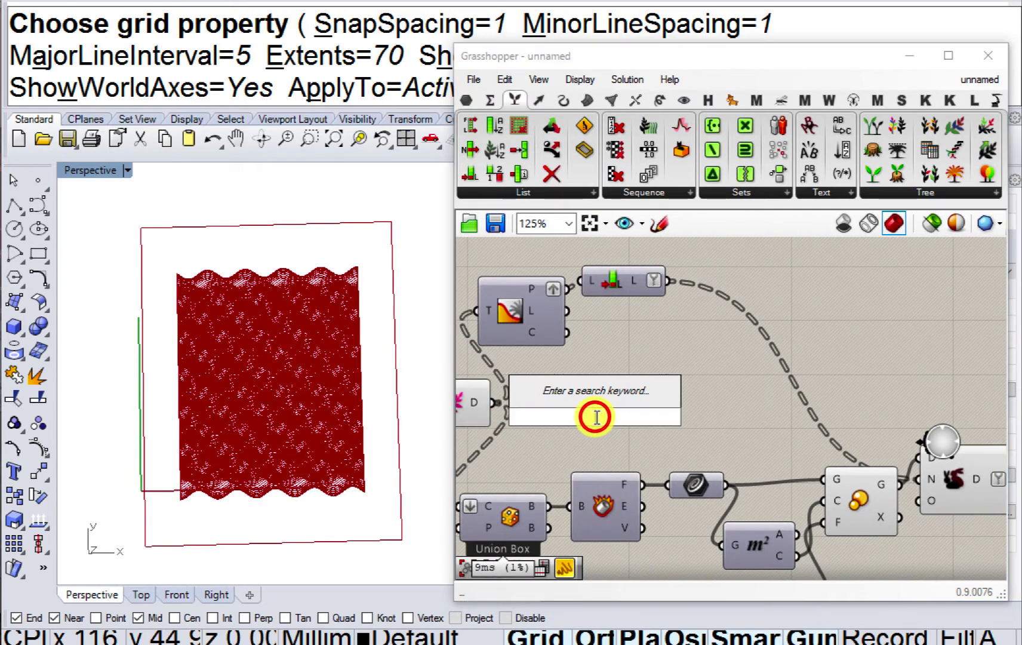
pyautogui.write('mer')
pyautogui.click(548, 398)
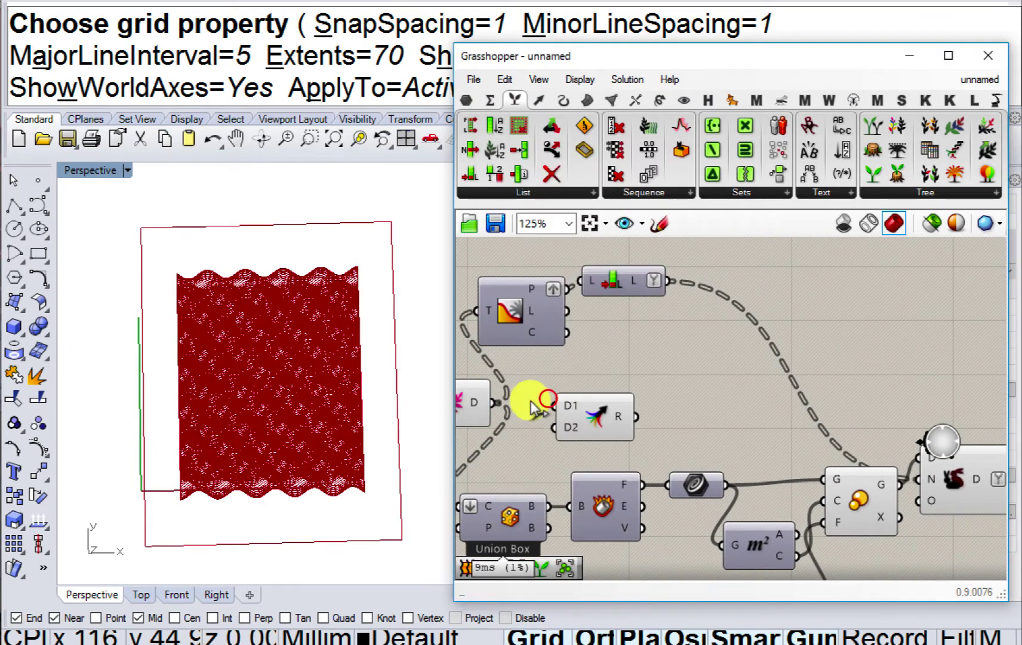
pyautogui.moveTo(557, 406); pyautogui.dragTo(557, 407)
pyautogui.moveTo(582, 413); pyautogui.dragTo(483, 400, button='right')
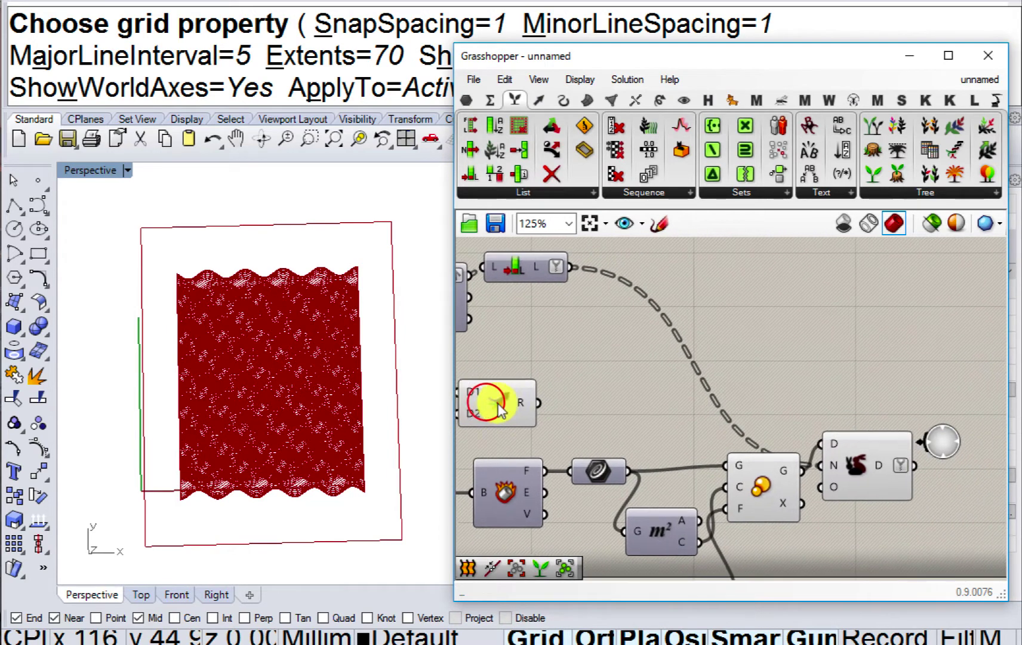
# Move the Merge component past Duplicate Data and connect the duplicated boundary curves to its second data input.
pyautogui.moveTo(497, 403); pyautogui.dragTo(883, 384)
pyautogui.moveTo(890, 383); pyautogui.dragTo(681, 393, button='right')
pyautogui.moveTo(693, 393); pyautogui.dragTo(780, 400)
pyautogui.moveTo(706, 476); pyautogui.dragTo(719, 412)
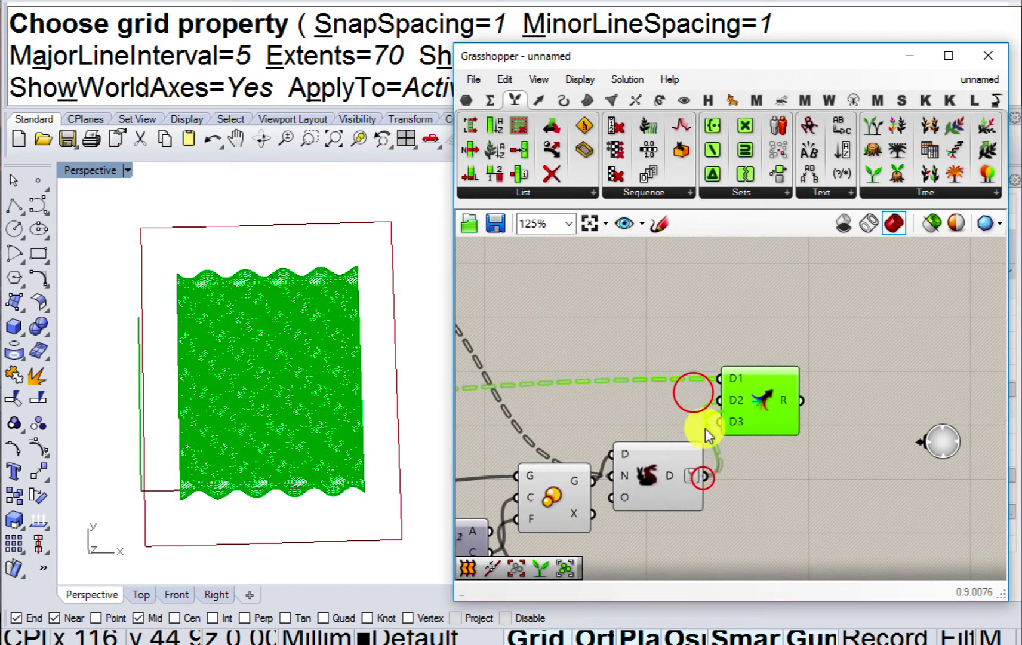
# Turn off the preview of the components that build and duplicate the scaled boundary rectangle.
pyautogui.scroll(-5, 776, 418)
pyautogui.moveTo(794, 456); pyautogui.dragTo(618, 359)
pyautogui.middleClick(607, 349)
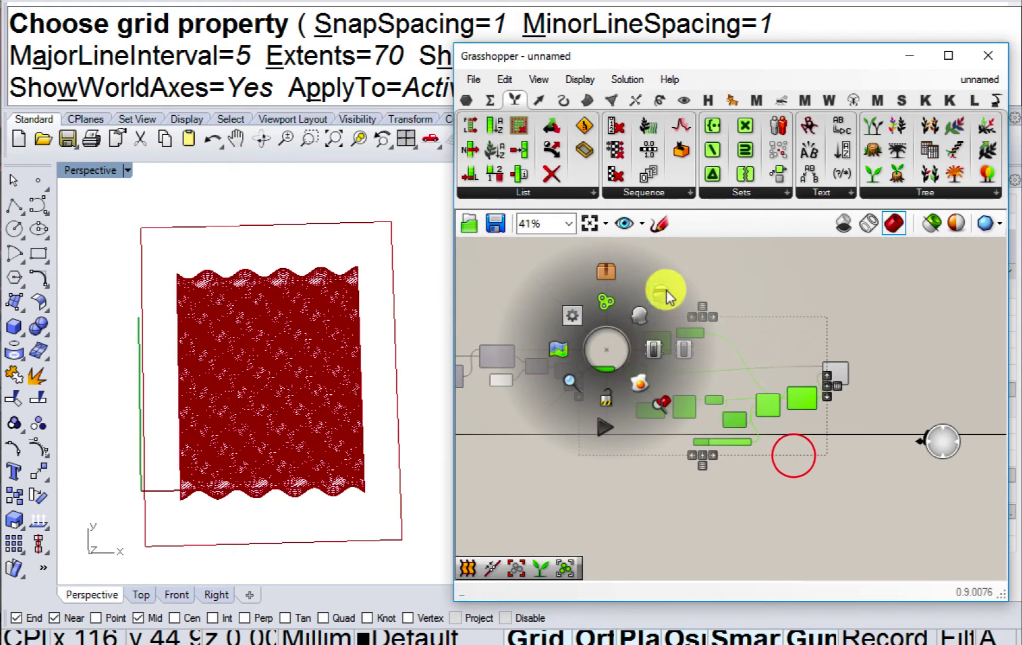
pyautogui.click(663, 290)
pyautogui.moveTo(706, 387); pyautogui.dragTo(573, 414, button='right')
# Add a Boundary Surfaces component beside Merge and connect the merged curves to its edges input.
pyautogui.scroll(4, 709, 427)
pyautogui.click(710, 426)
pyautogui.click(673, 346)
pyautogui.doubleClick(734, 384)
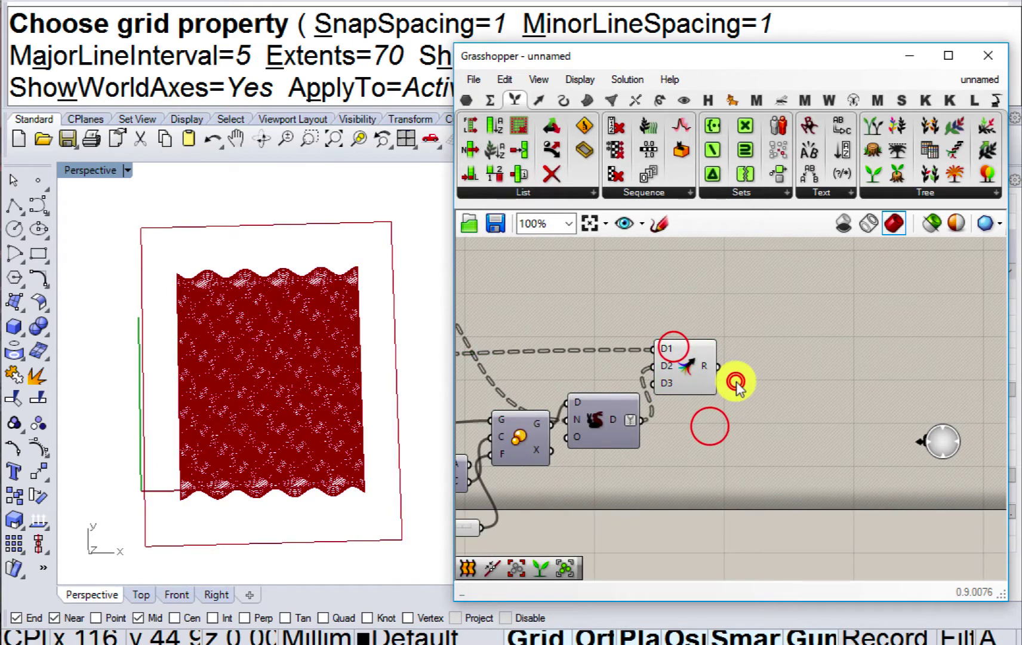
pyautogui.write('boundary')
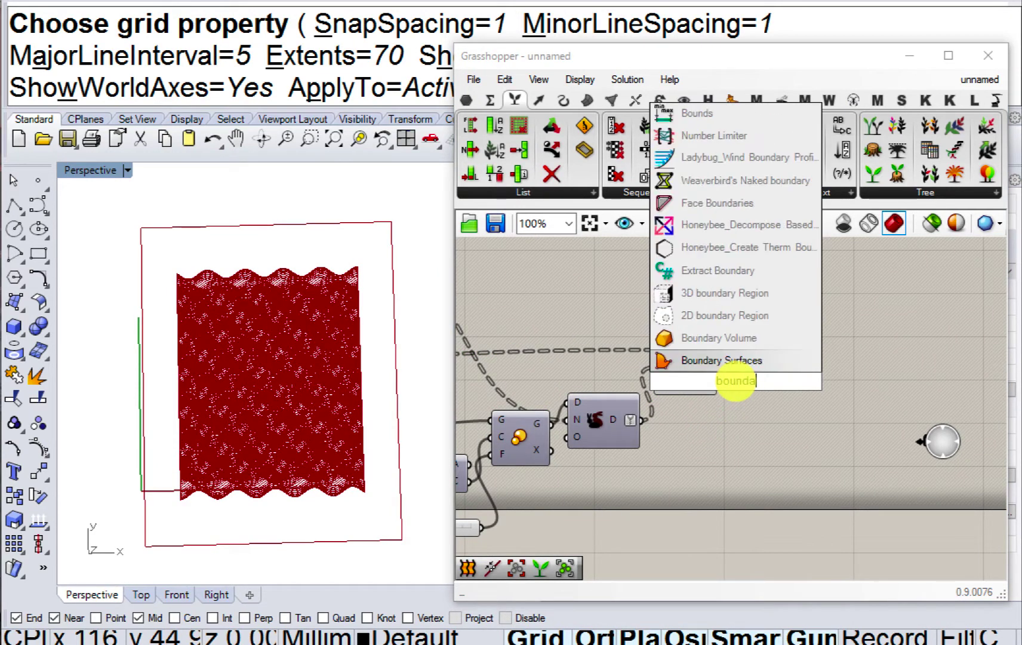
pyautogui.click(732, 363)
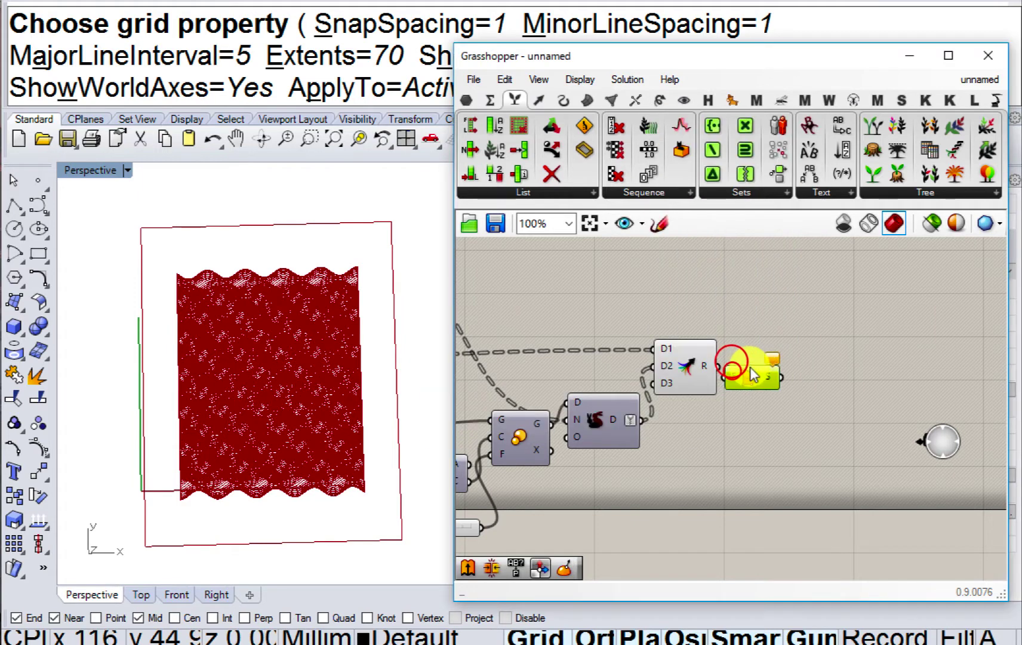
pyautogui.scroll(2, 725, 368)
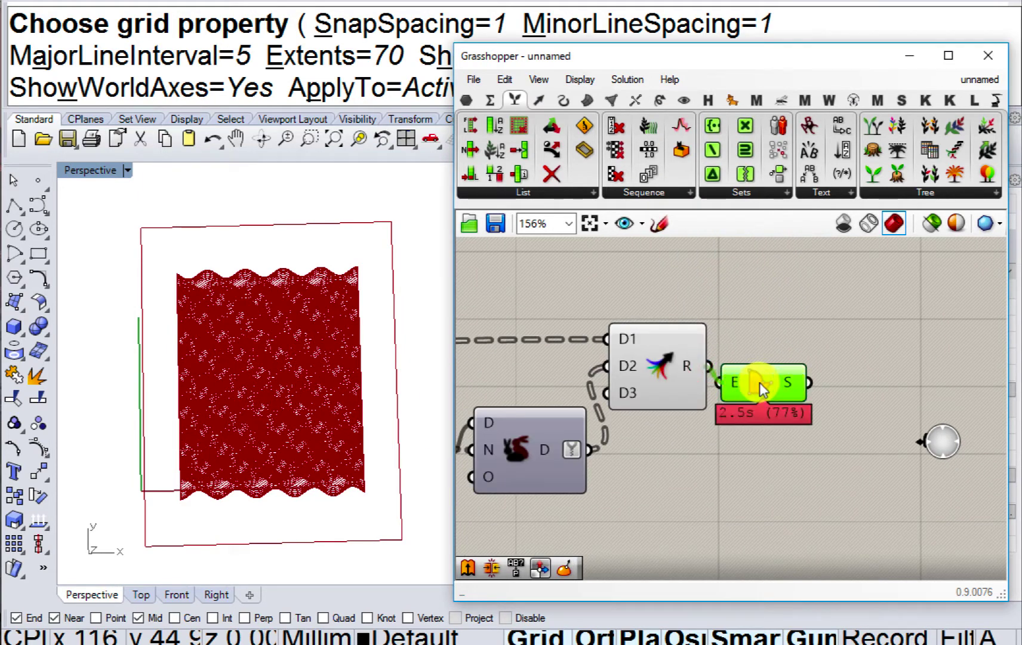
pyautogui.moveTo(761, 382); pyautogui.dragTo(768, 378)
pyautogui.click(692, 442)
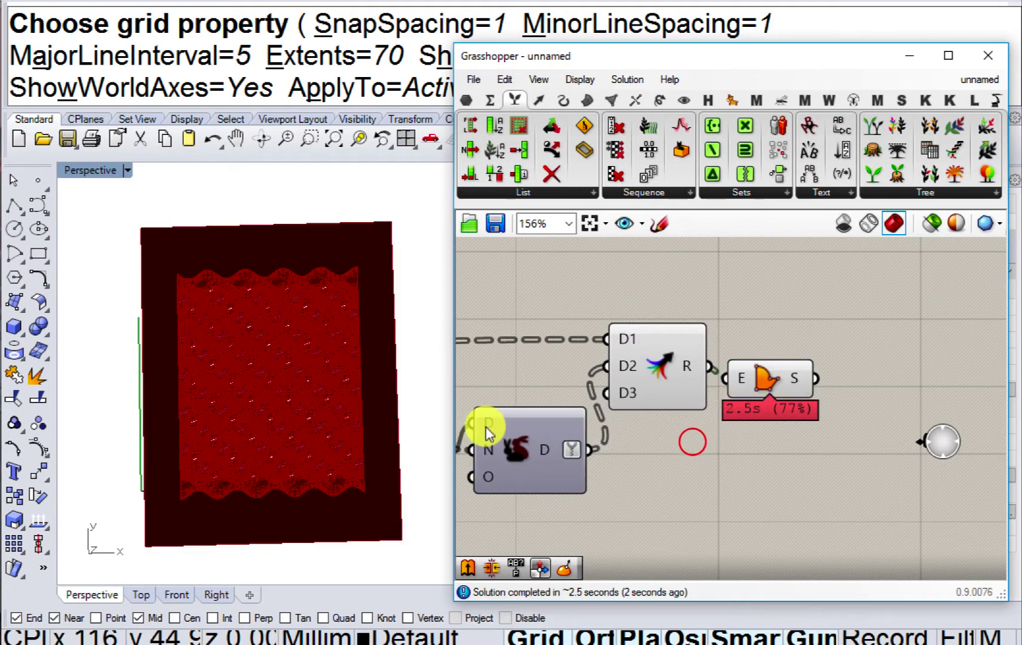
# Turn off the preview of the Duplicate Data and Merge components.
pyautogui.click(260, 429)
pyautogui.scroll(10, 315, 413)
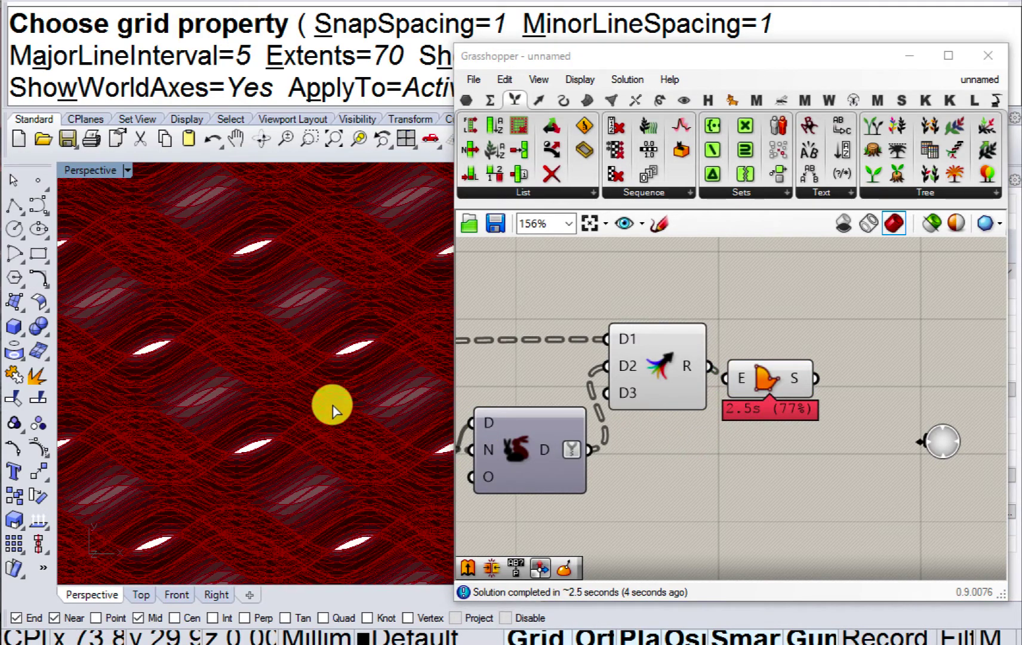
pyautogui.scroll(-10, 332, 410)
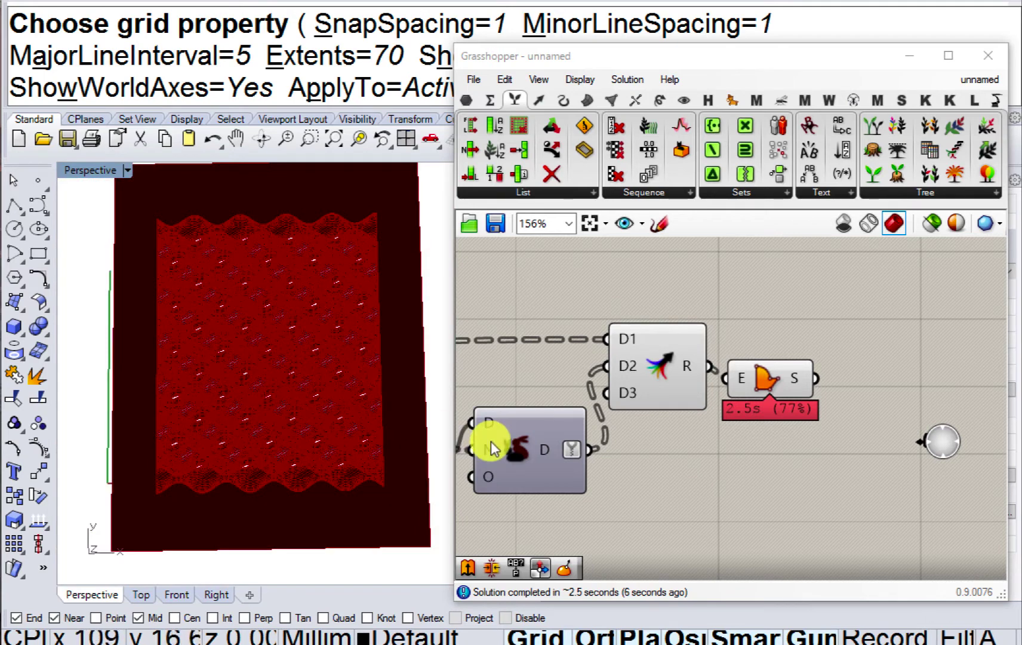
pyautogui.click(596, 443)
pyautogui.moveTo(649, 469); pyautogui.dragTo(471, 327)
pyautogui.press('space')
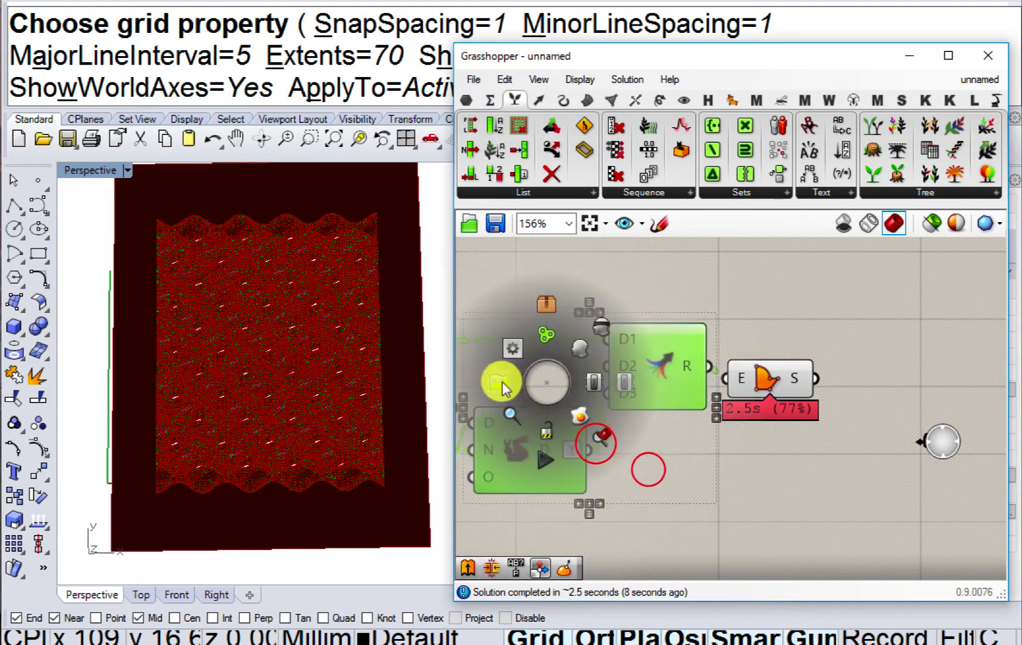
pyautogui.click(610, 332)
# Move the Boundary Surfaces component slightly farther away from Merge.
pyautogui.moveTo(392, 406); pyautogui.dragTo(368, 401, button='right')
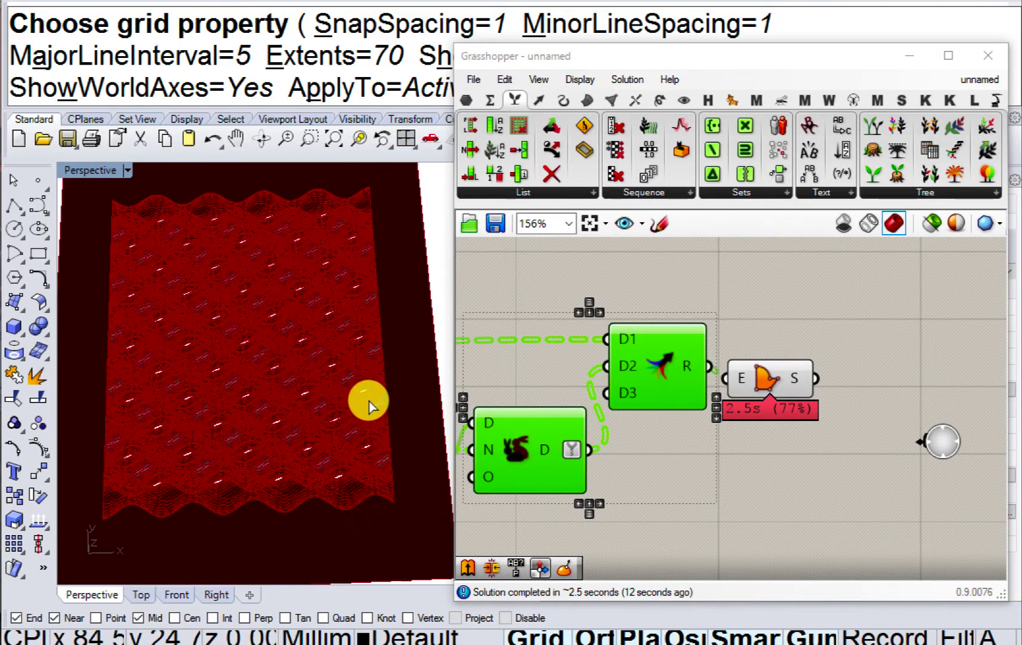
pyautogui.scroll(3, 369, 401)
pyautogui.moveTo(689, 410); pyautogui.dragTo(595, 432, button='right')
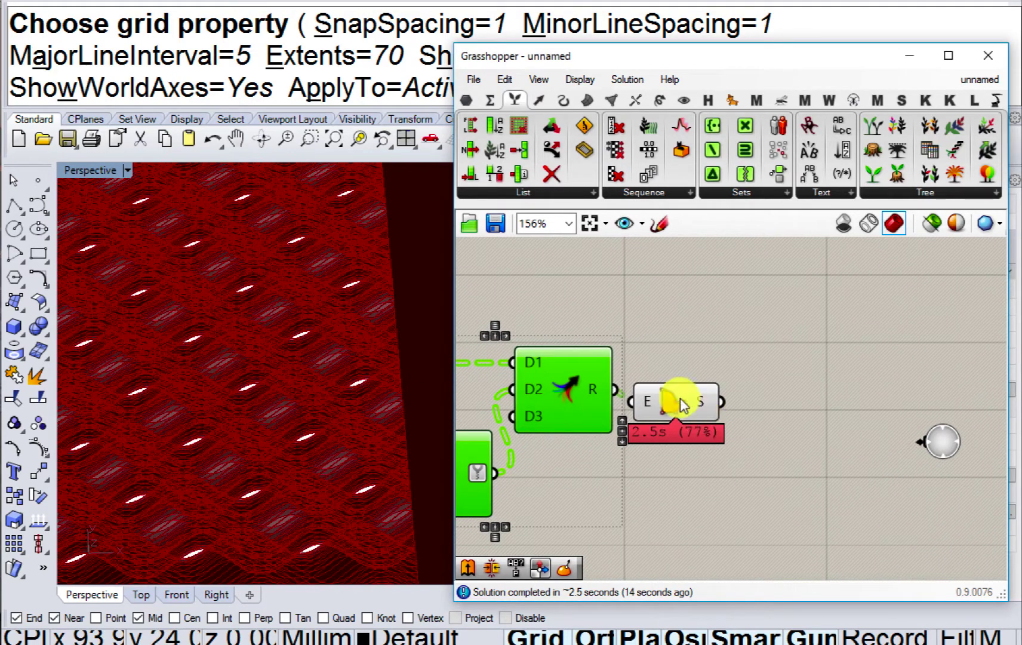
pyautogui.moveTo(666, 391); pyautogui.dragTo(688, 392)
pyautogui.moveTo(779, 404); pyautogui.dragTo(698, 405, button='right')
pyautogui.doubleClick(698, 405)
pyautogui.click(822, 323)
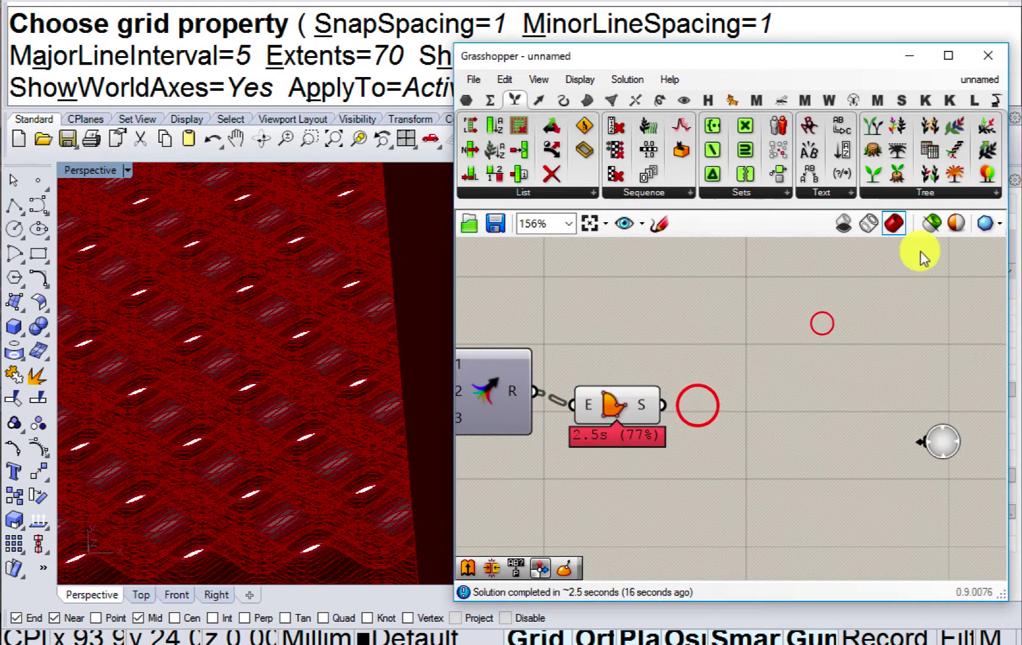
# Switch the document's preview mesh quality from the faceted to the smooth setting.
pyautogui.click(986, 222)
pyautogui.click(958, 285)
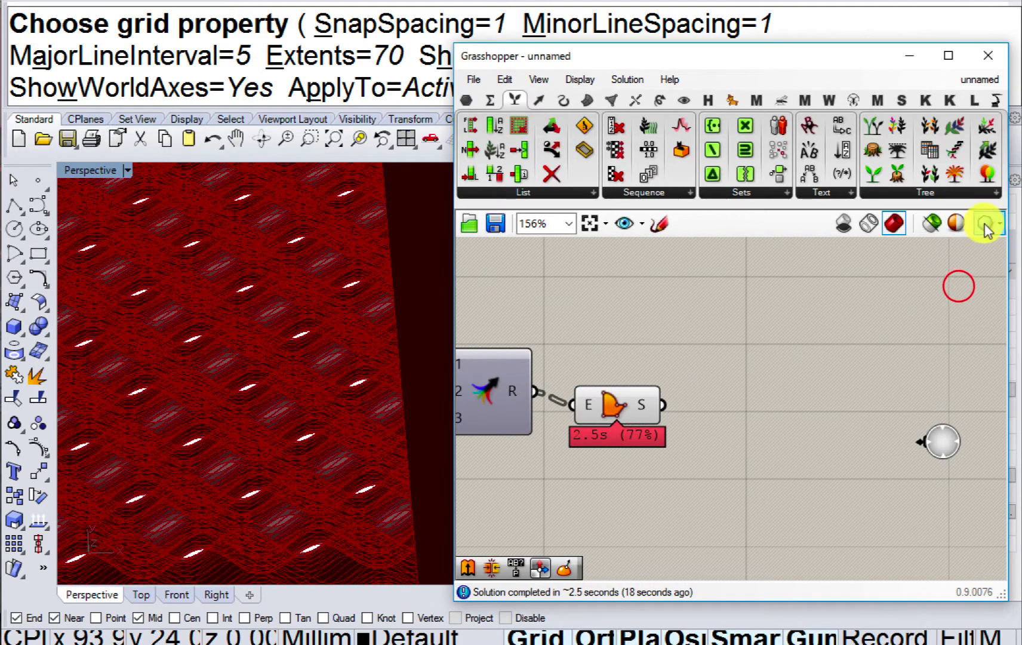
pyautogui.click(986, 230)
pyautogui.click(958, 297)
pyautogui.click(794, 350)
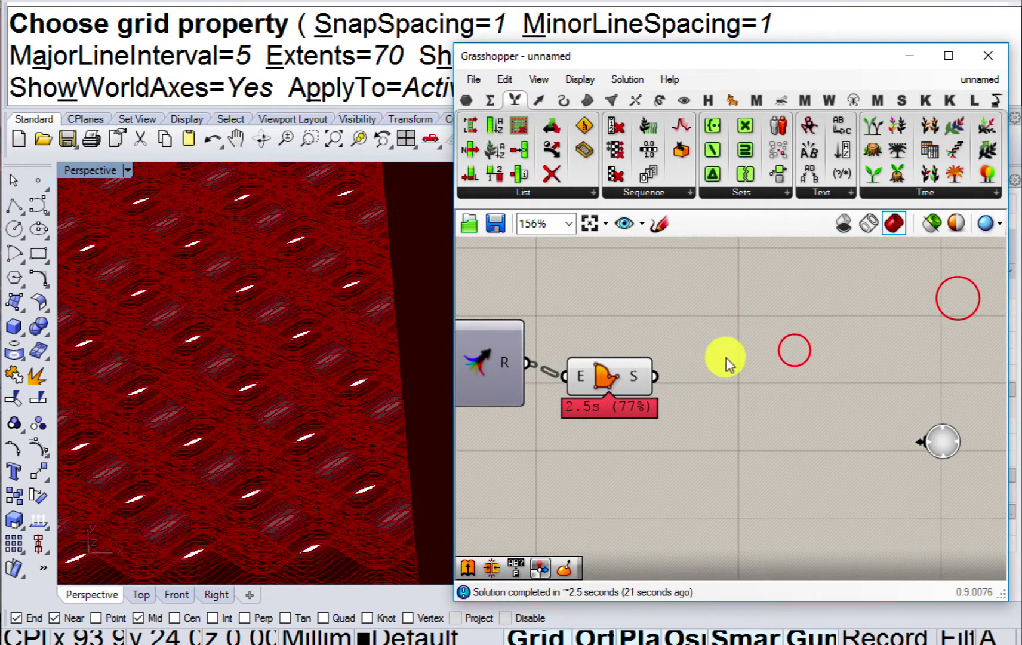
# Add an Extrude component after Boundary Surfaces and connect the surfaces to its base input.
pyautogui.doubleClick(726, 357)
pyautogui.write('ext')
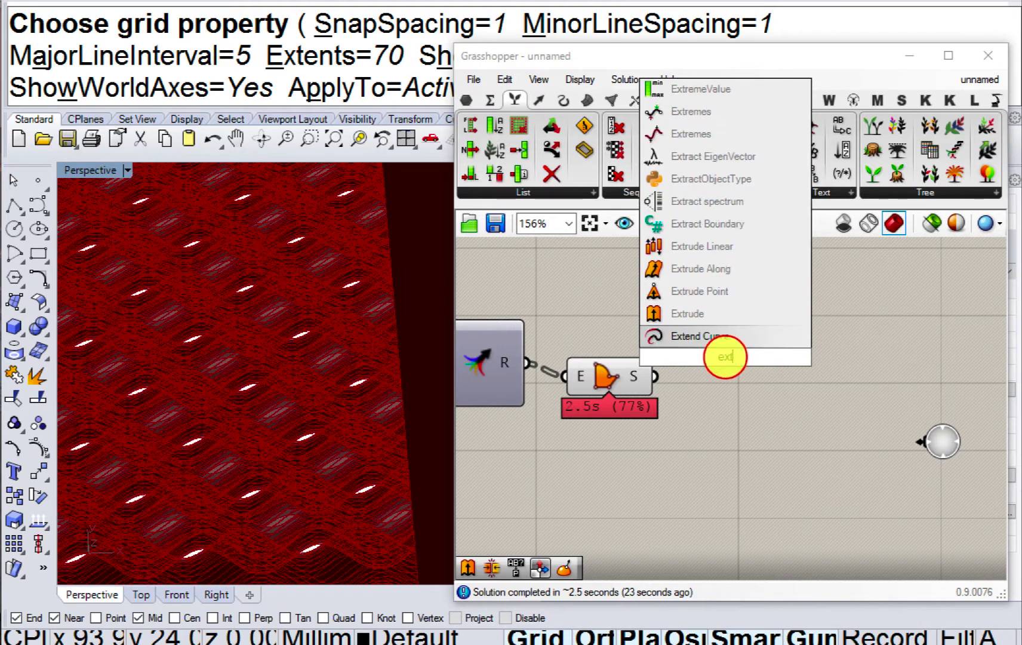
pyautogui.write('rude')
pyautogui.click(709, 336)
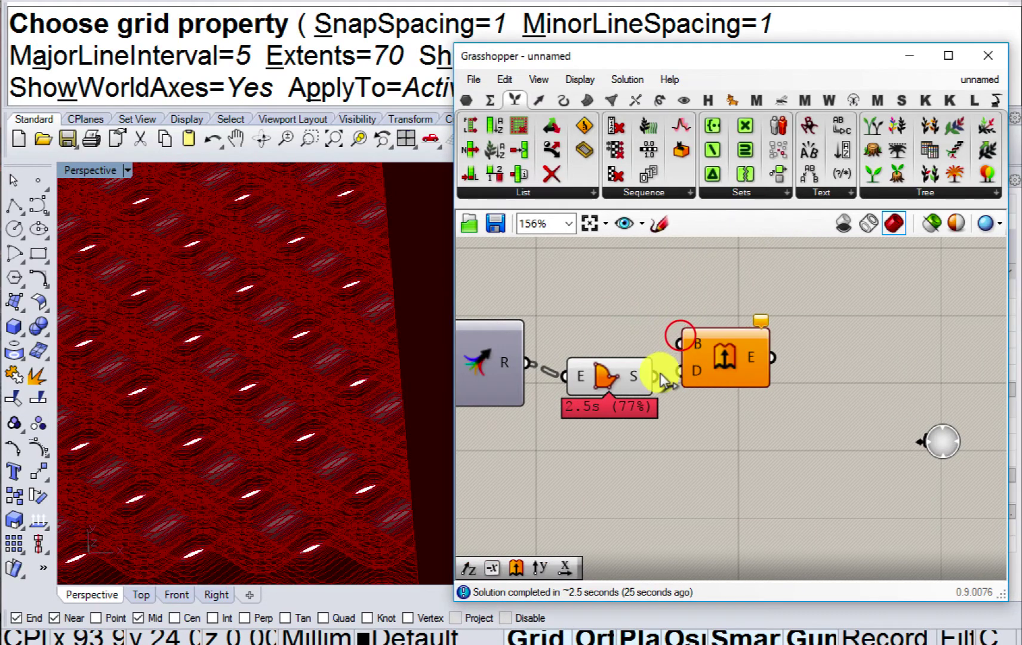
pyautogui.moveTo(677, 338); pyautogui.dragTo(714, 378)
# Add a Unit Z vector below Boundary Surfaces, connect it to Extrude's direction input, and adjust Extrude's position.
pyautogui.doubleClick(655, 441)
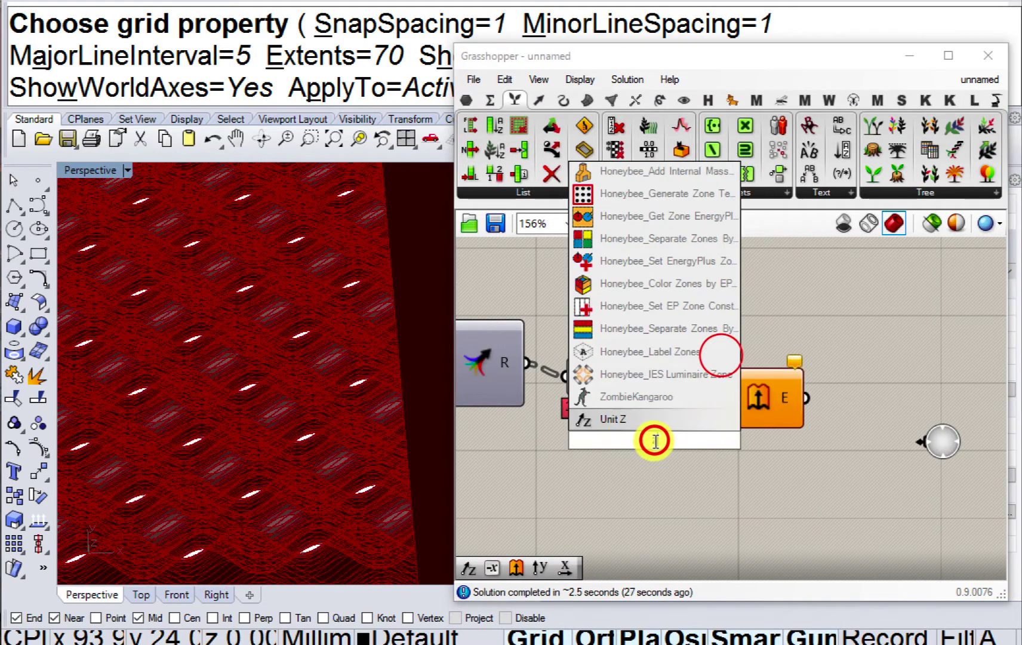
pyautogui.press('Return')
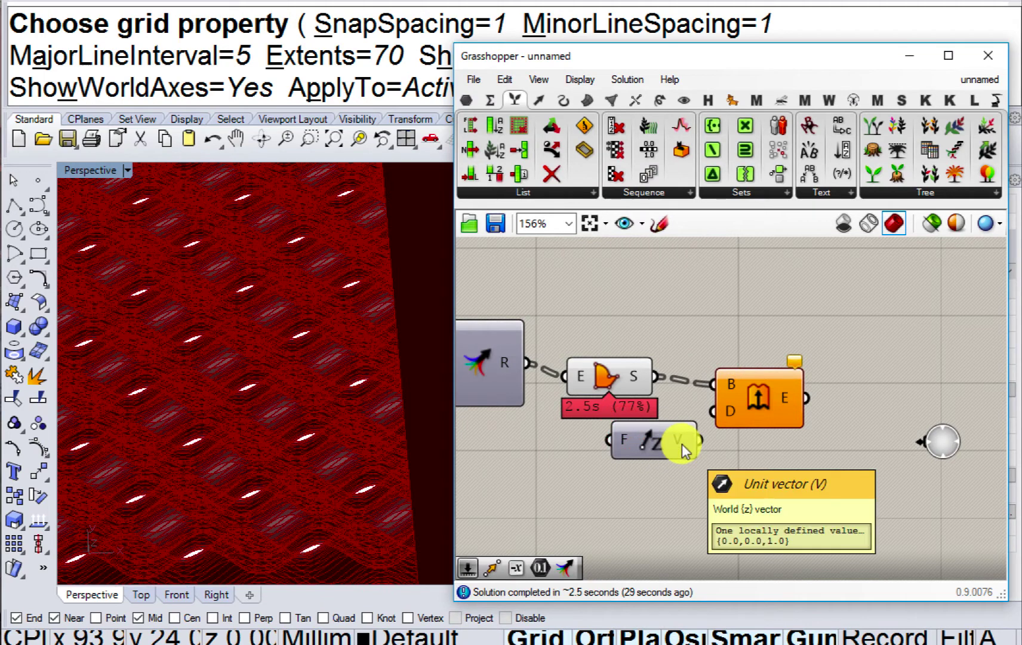
pyautogui.click(647, 452)
pyautogui.moveTo(719, 427); pyautogui.dragTo(739, 401)
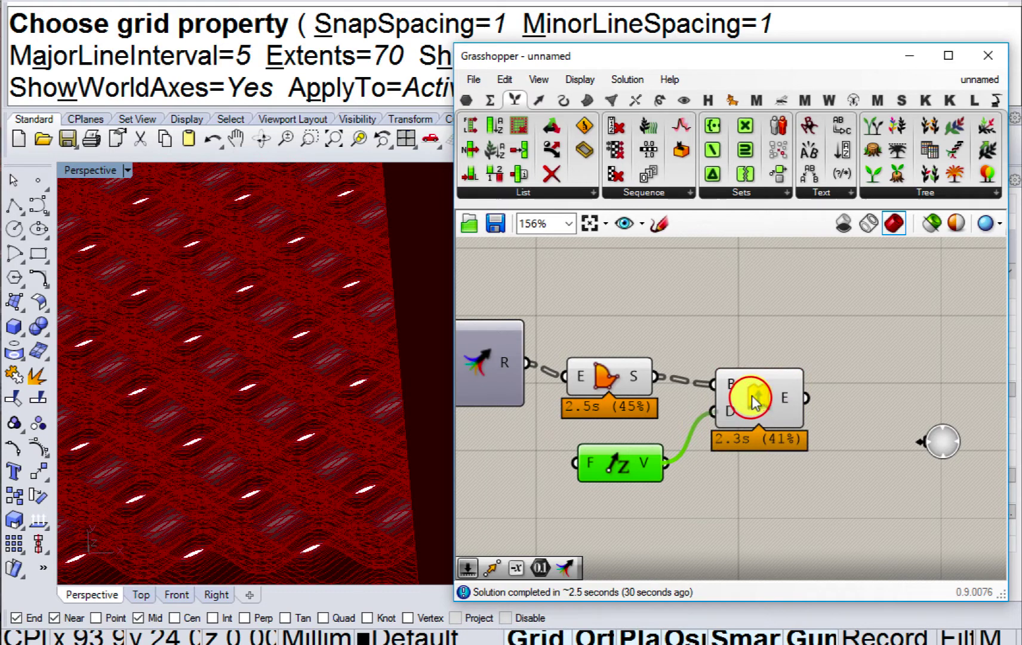
pyautogui.click(747, 391)
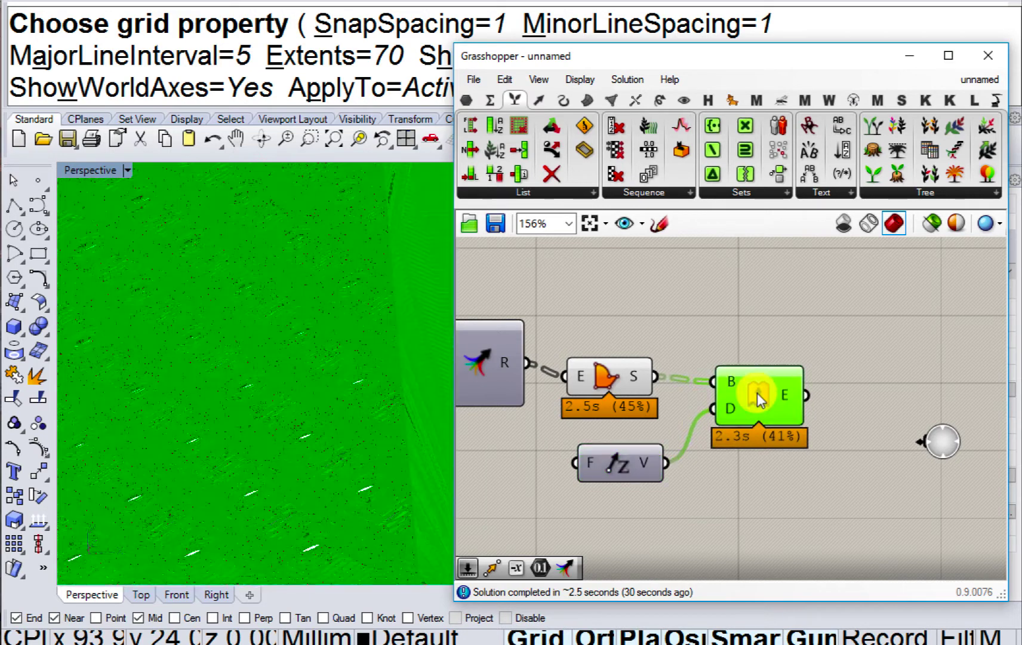
pyautogui.moveTo(757, 393); pyautogui.dragTo(749, 390)
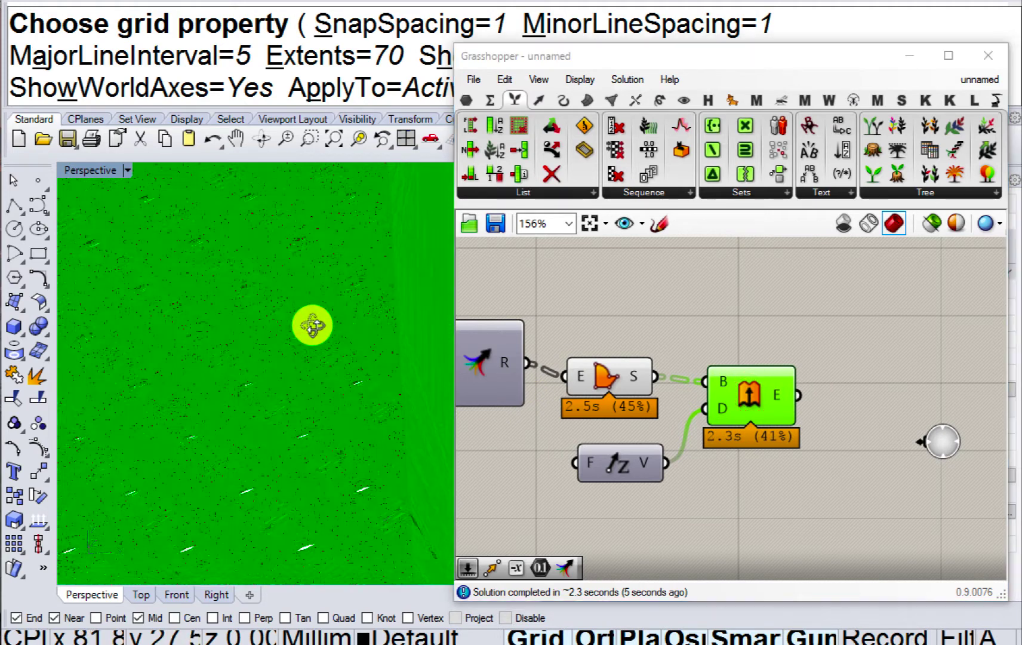
# Add a Custom Preview component beside Extrude and connect the extrusion to its geometry input.
pyautogui.scroll(-5, 312, 325)
pyautogui.moveTo(328, 348); pyautogui.dragTo(349, 368, button='right')
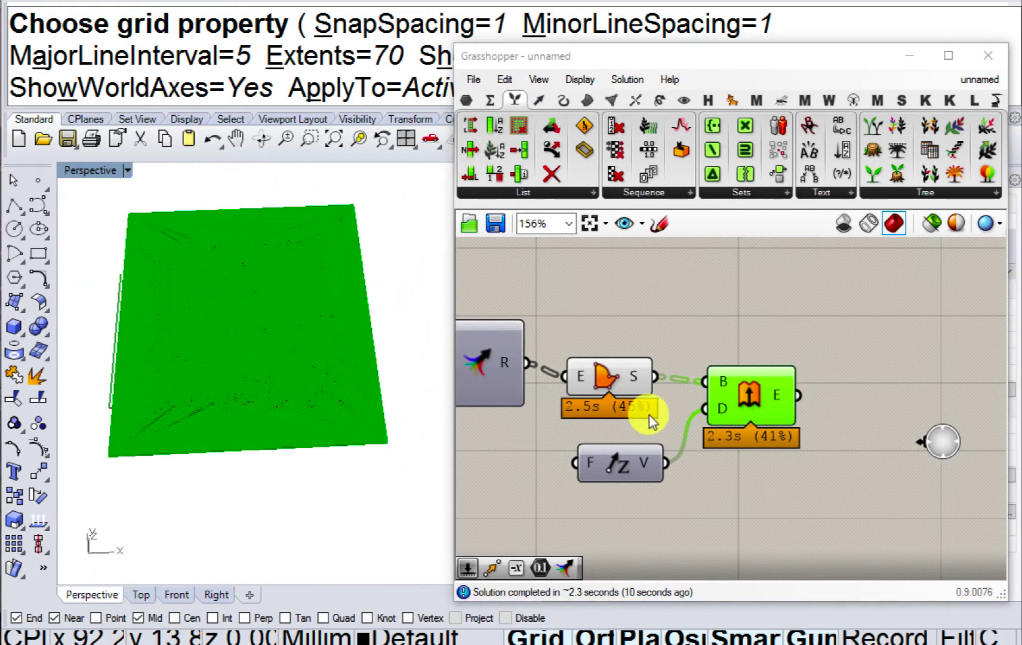
pyautogui.doubleClick(758, 465)
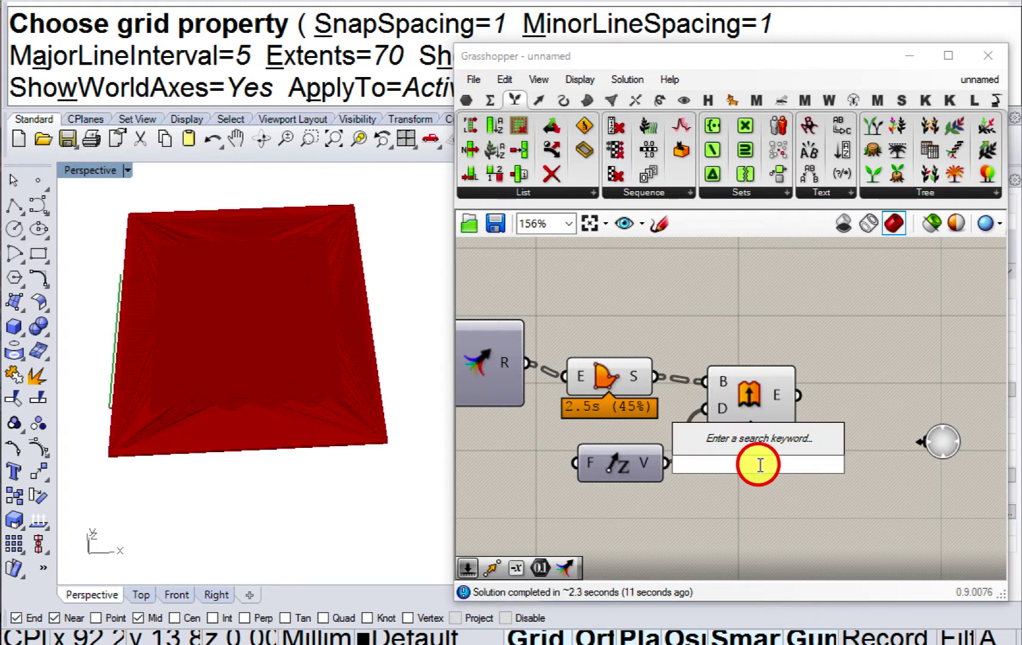
pyautogui.write('pre')
pyautogui.click(767, 383)
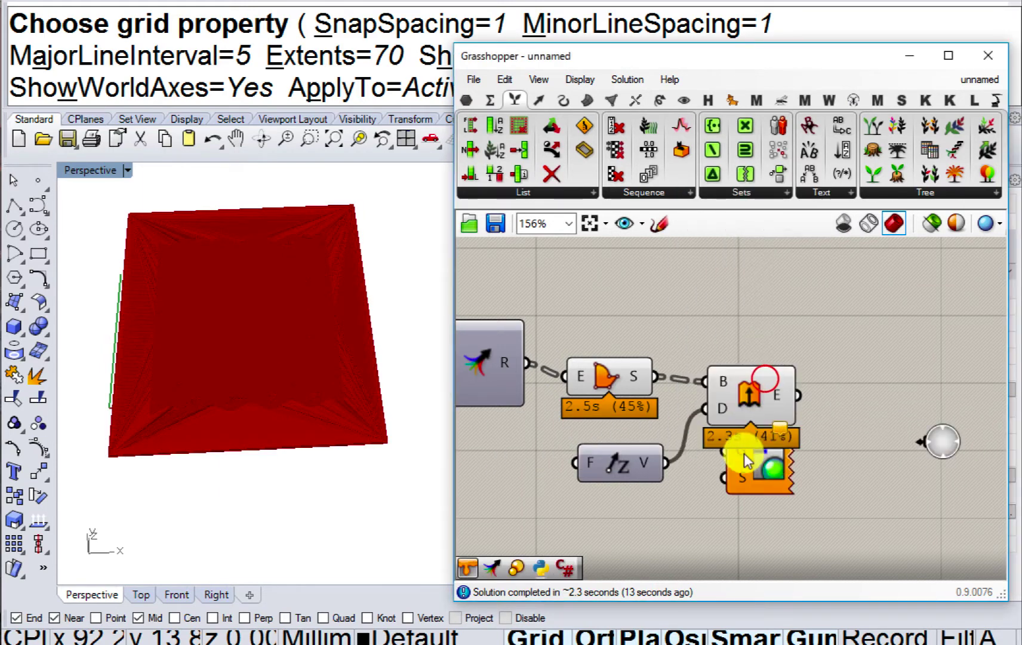
pyautogui.moveTo(744, 460); pyautogui.dragTo(851, 389)
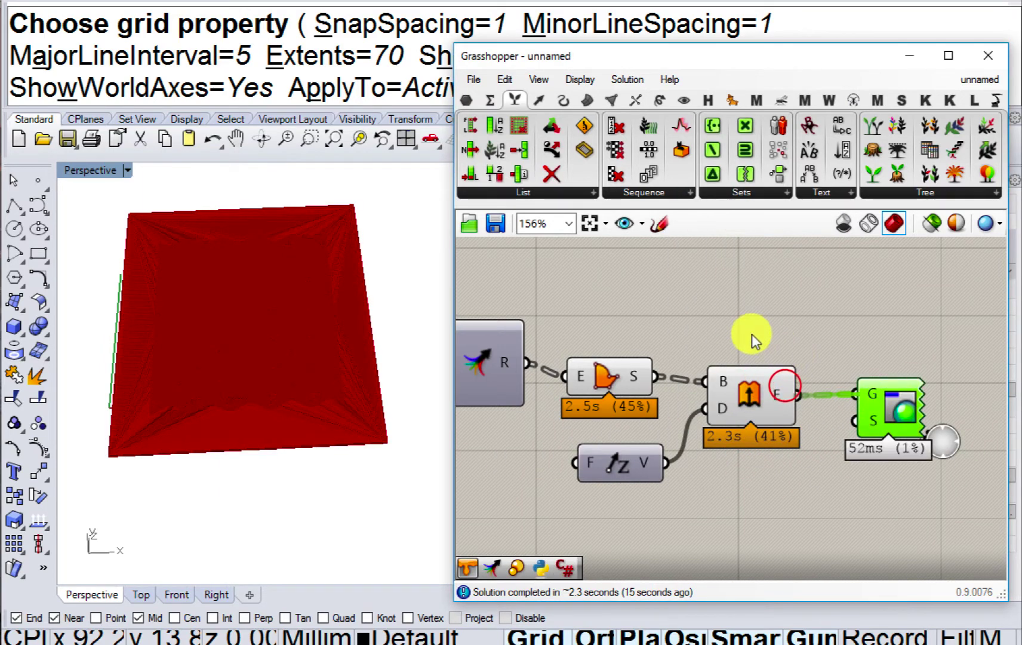
# Turn off the preview of the Boundary Surfaces and Extrude components.
pyautogui.moveTo(752, 334); pyautogui.dragTo(614, 405)
pyautogui.middleClick(614, 406)
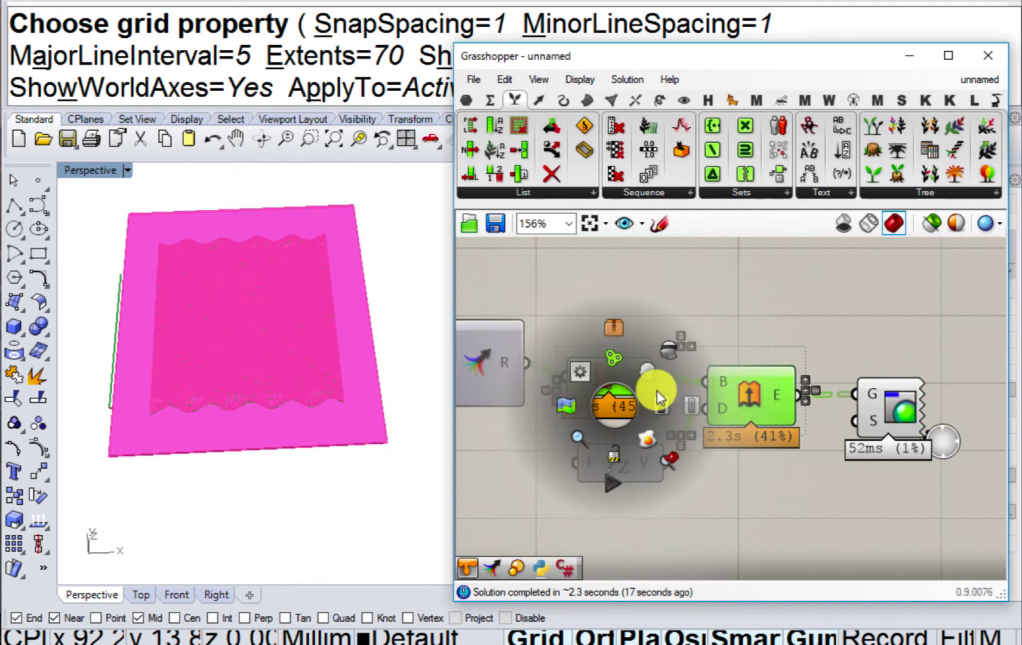
pyautogui.click(668, 350)
pyautogui.click(673, 313)
pyautogui.moveTo(638, 346); pyautogui.dragTo(592, 283, button='right')
# Add a Series component below the Unit Z vector.
pyautogui.click(640, 474)
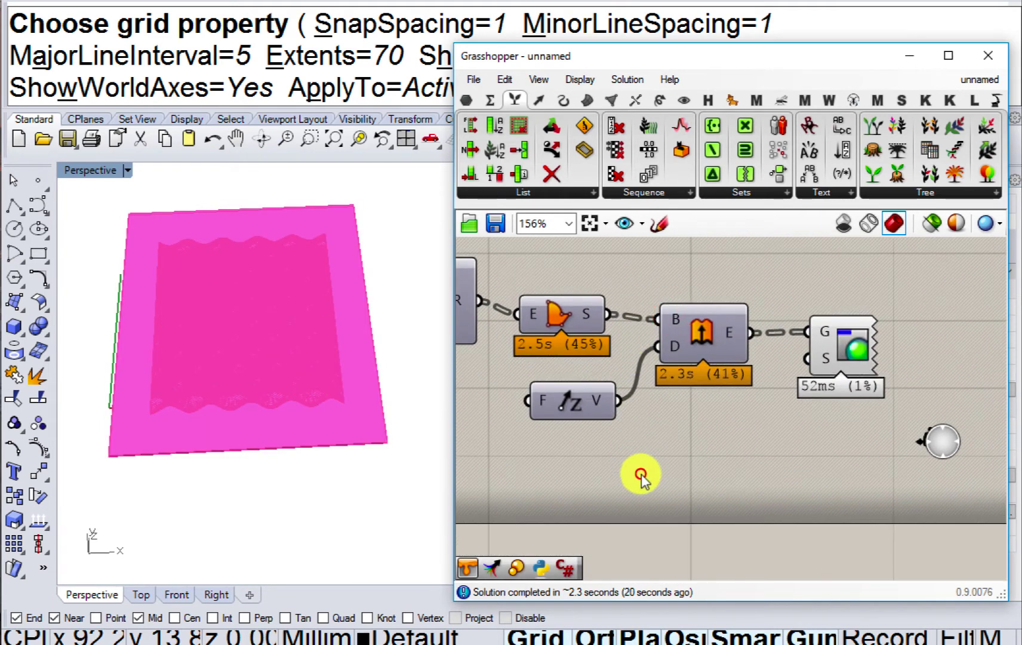
pyautogui.doubleClick(641, 474)
pyautogui.write('series')
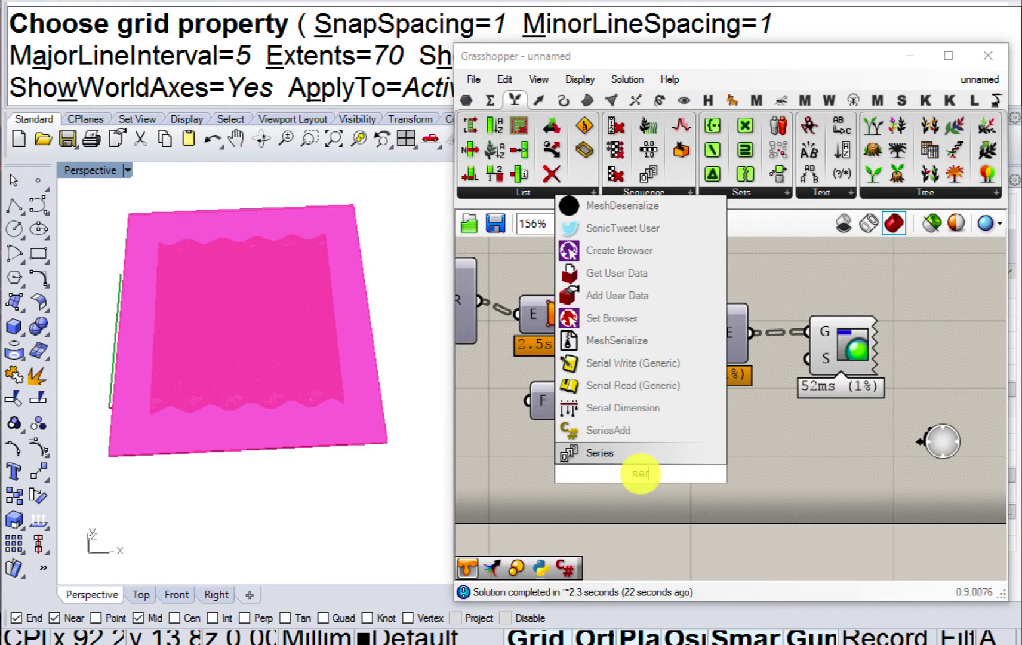
pyautogui.click(597, 459)
pyautogui.moveTo(655, 463); pyautogui.dragTo(759, 459, button='right')
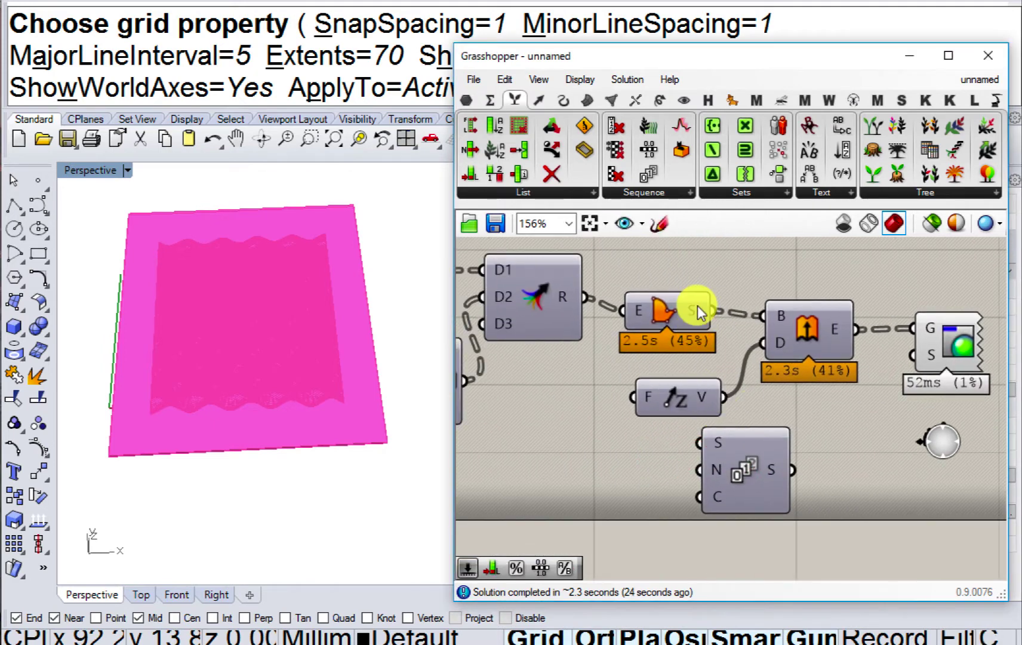
# Check the data structure of the Merge result and flatten the surface output of Boundary Surfaces.
pyautogui.moveTo(697, 305)
pyautogui.moveTo(755, 360); pyautogui.dragTo(625, 350, button='right')
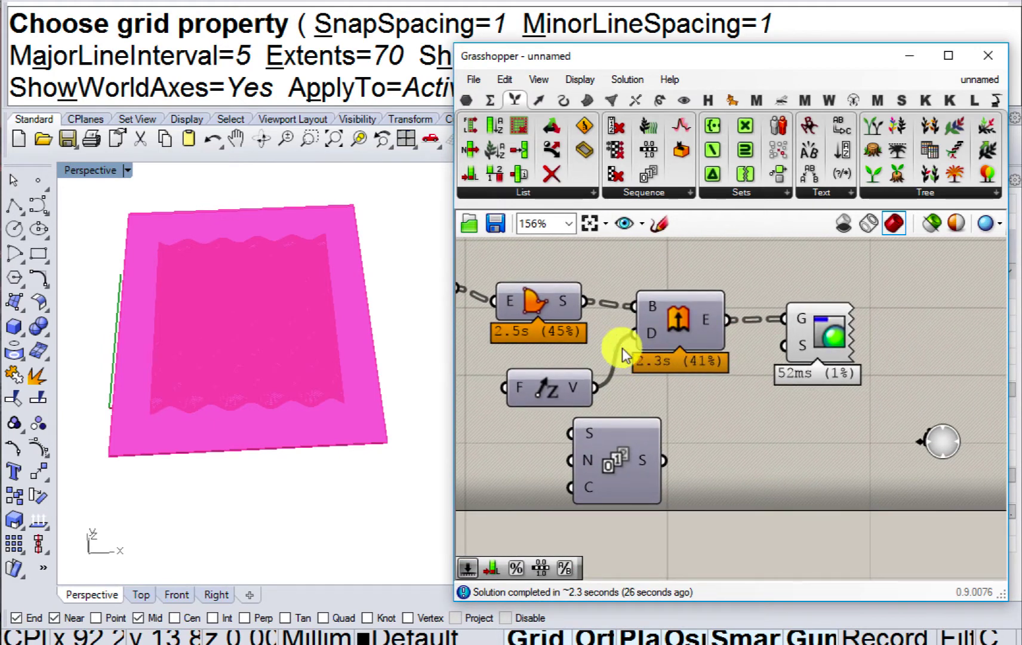
pyautogui.moveTo(608, 394); pyautogui.dragTo(776, 423, button='right')
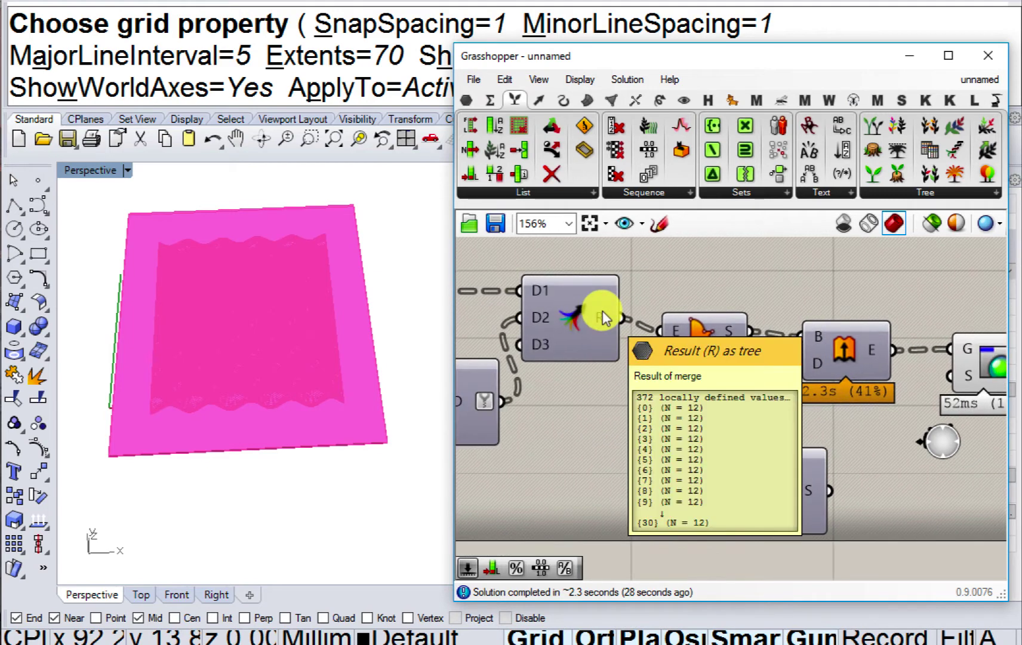
pyautogui.moveTo(633, 354); pyautogui.dragTo(479, 335, button='right')
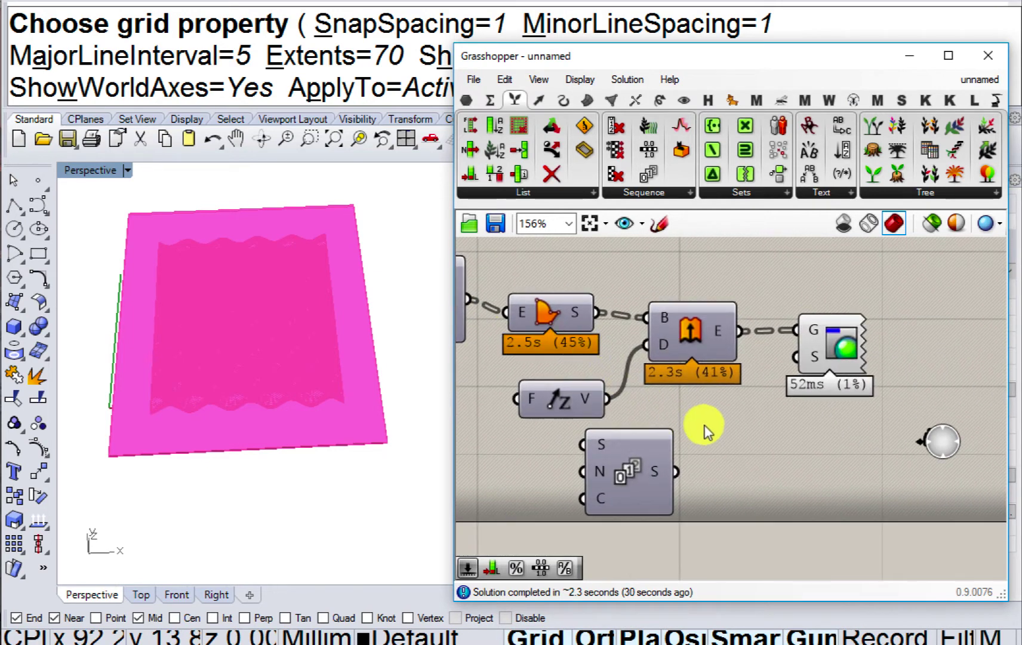
pyautogui.rightClick(578, 318)
pyautogui.click(627, 423)
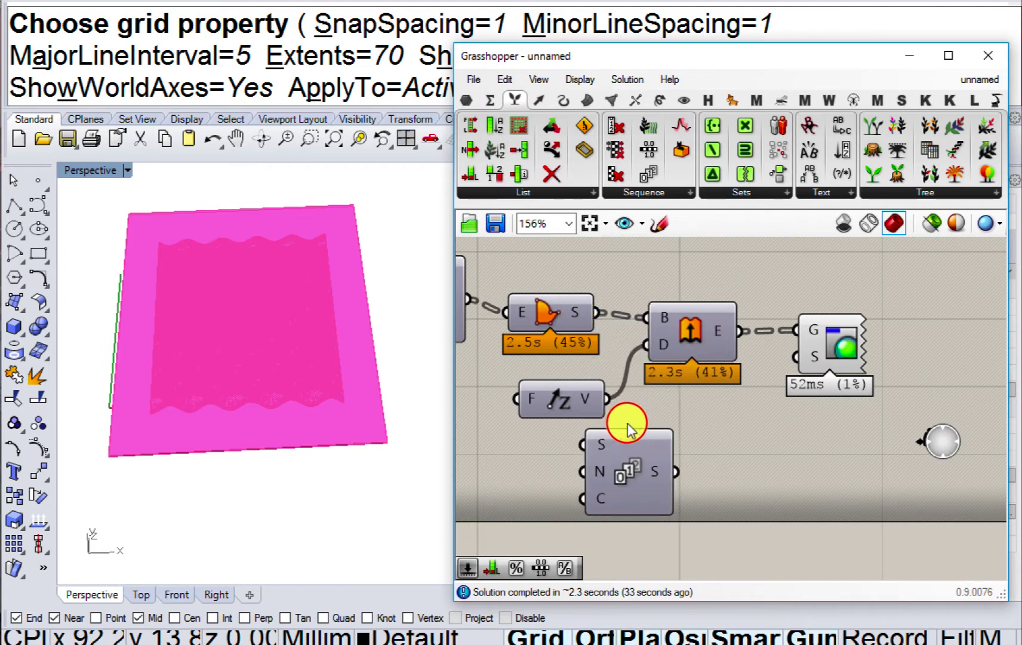
# Make room beside the Series component and connect a new 1.00 number slider to its step input.
pyautogui.click(638, 477)
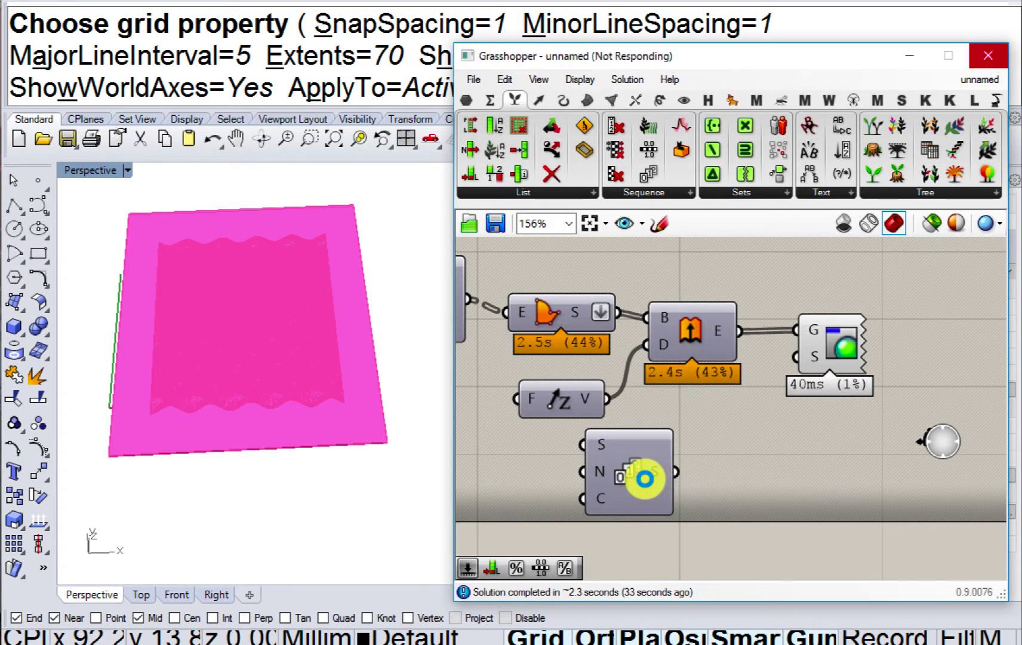
pyautogui.moveTo(645, 478); pyautogui.dragTo(764, 489)
pyautogui.click(607, 492)
pyautogui.doubleClick(607, 493)
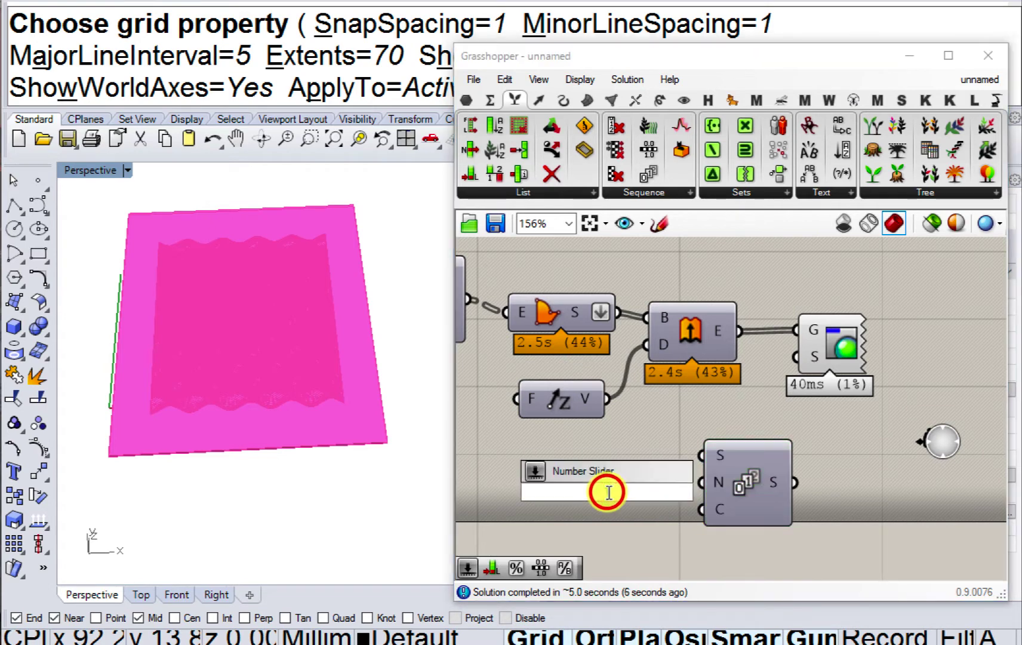
pyautogui.press('Return')
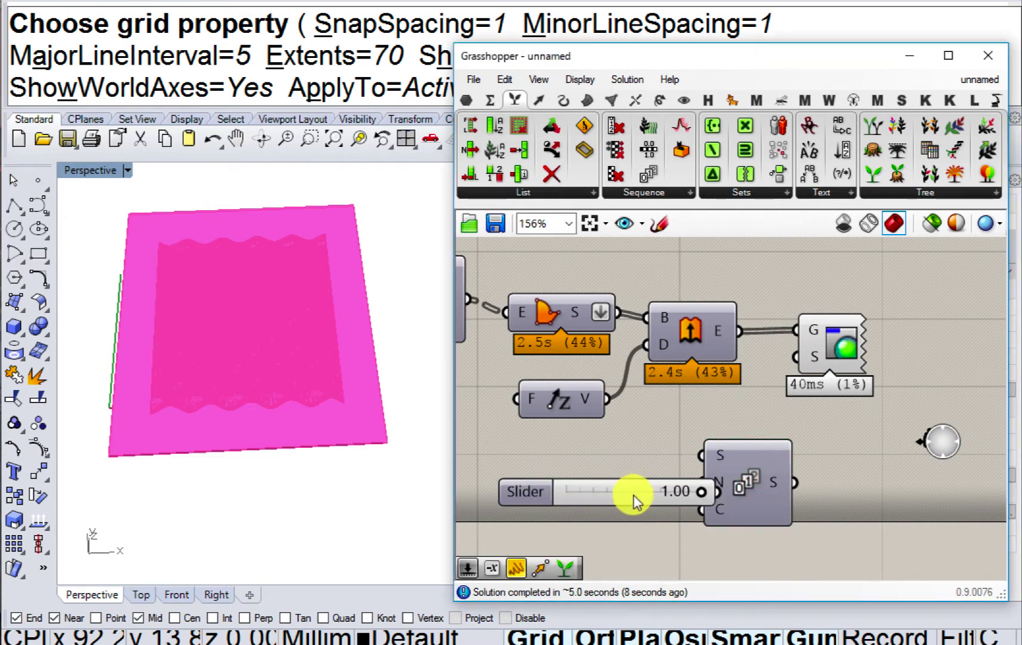
pyautogui.moveTo(657, 497); pyautogui.dragTo(701, 482)
pyautogui.click(626, 504)
# Add a List Length component that counts the Boundary Surfaces output and connect its length to the Series count input.
pyautogui.moveTo(616, 506); pyautogui.dragTo(622, 443, button='right')
pyautogui.doubleClick(642, 494)
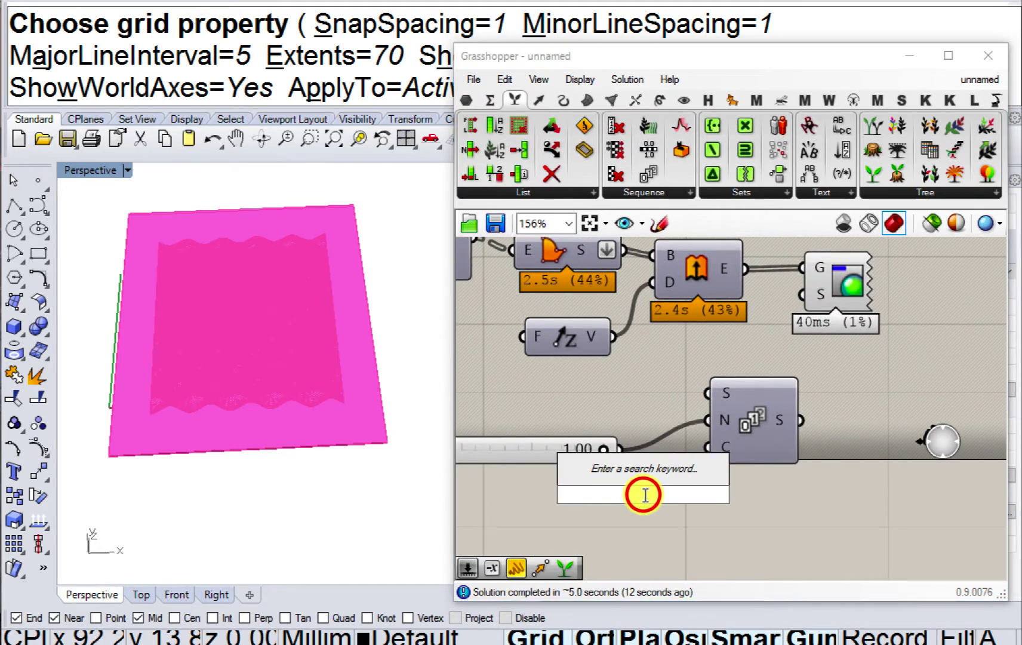
pyautogui.write('lengt')
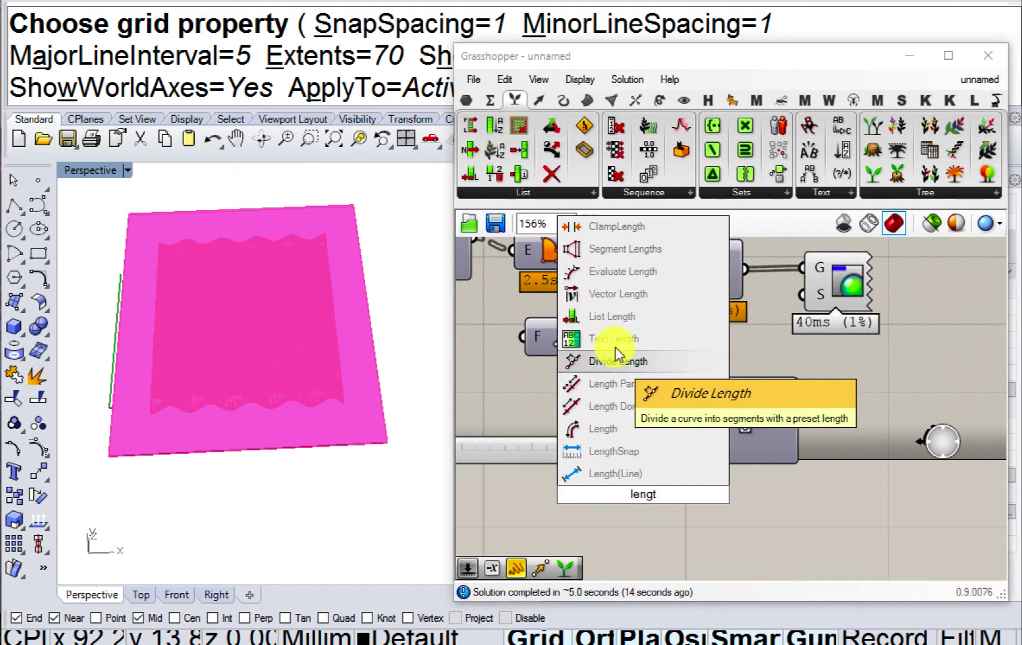
pyautogui.click(613, 317)
pyautogui.moveTo(620, 466); pyautogui.dragTo(704, 462)
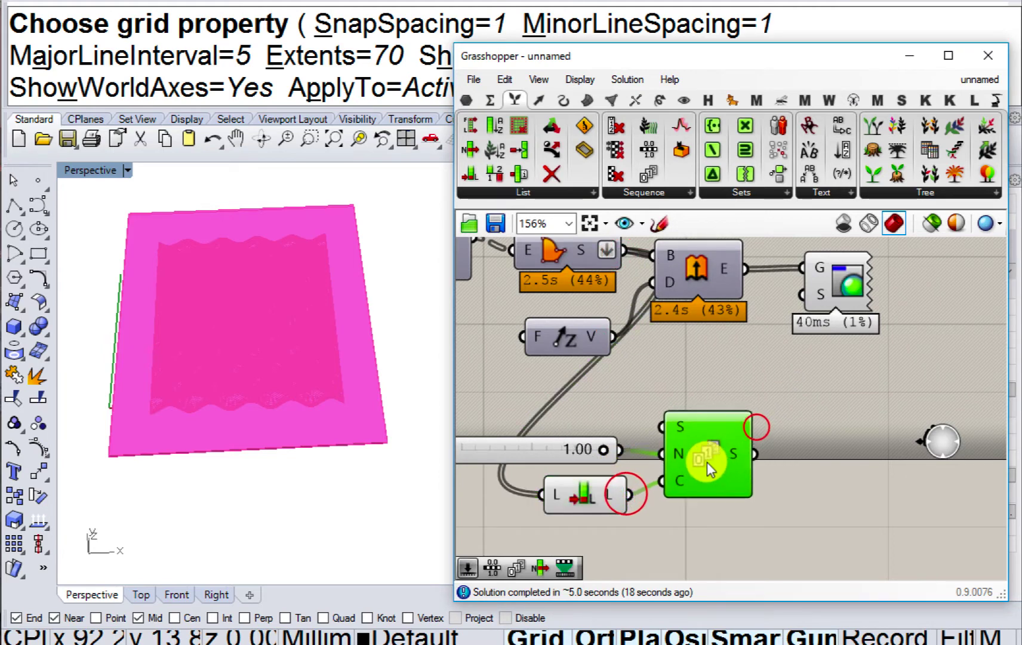
pyautogui.moveTo(735, 452)
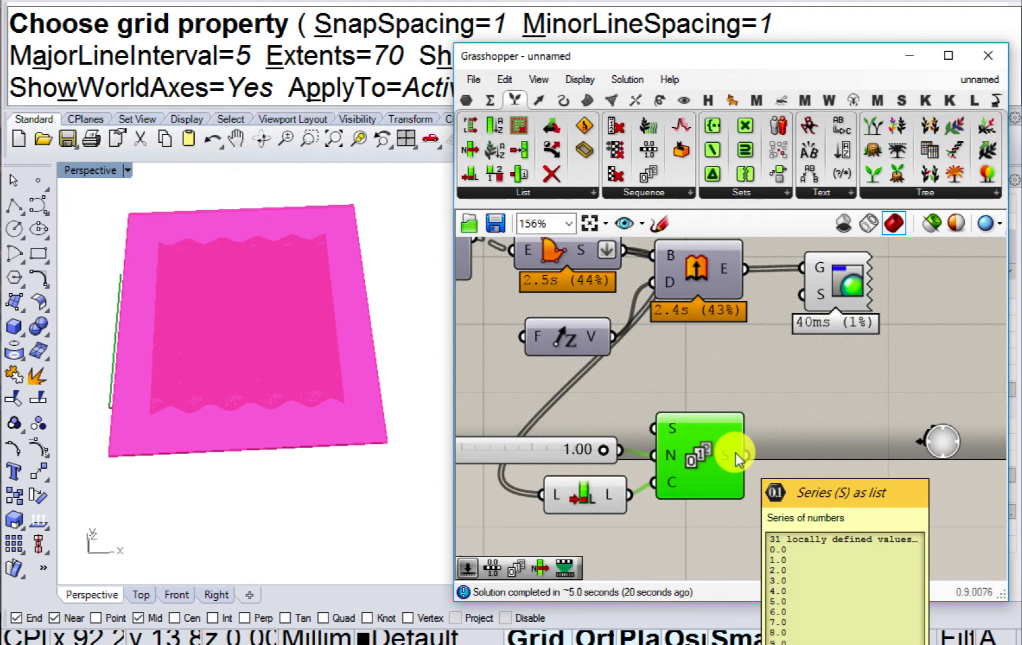
# Negate the Series output with a Negative component, and connect the step slider to the factor of Extrude's Unit Z vector.
pyautogui.doubleClick(770, 458)
pyautogui.write('ne')
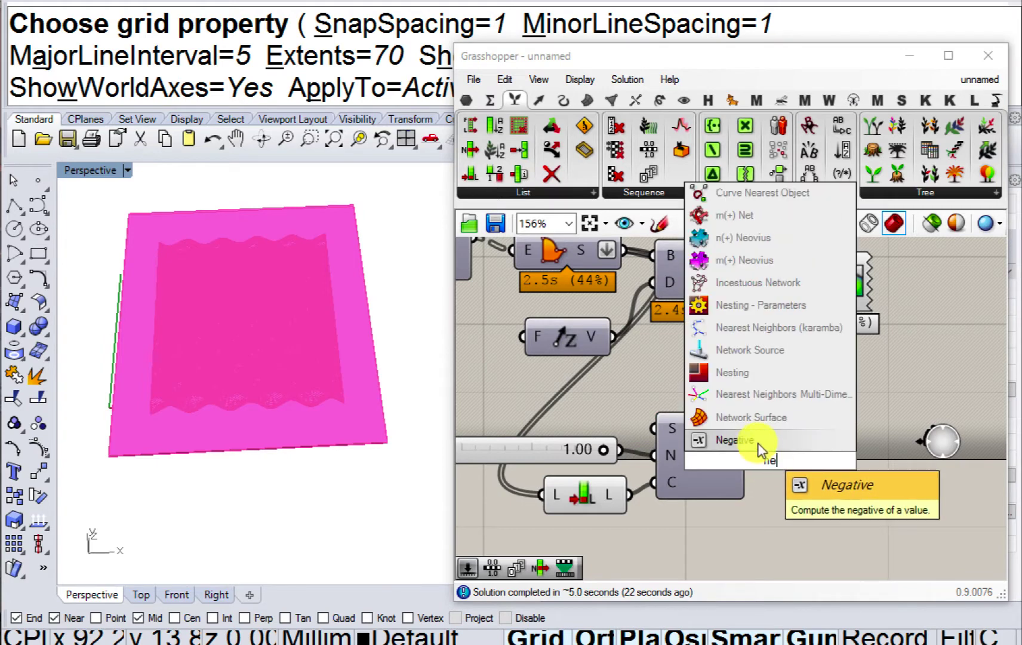
pyautogui.click(758, 445)
pyautogui.moveTo(759, 451)
pyautogui.mouseDown()
pyautogui.moveTo(797, 459)
pyautogui.moveTo(745, 455)
pyautogui.mouseUp()
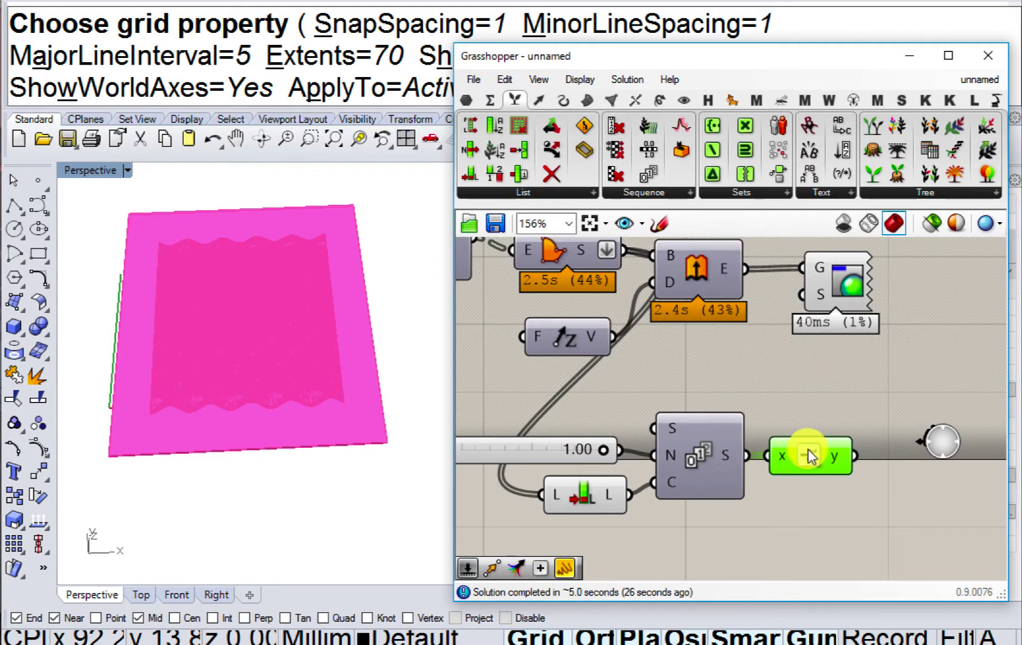
pyautogui.moveTo(790, 403); pyautogui.dragTo(779, 436, button='right')
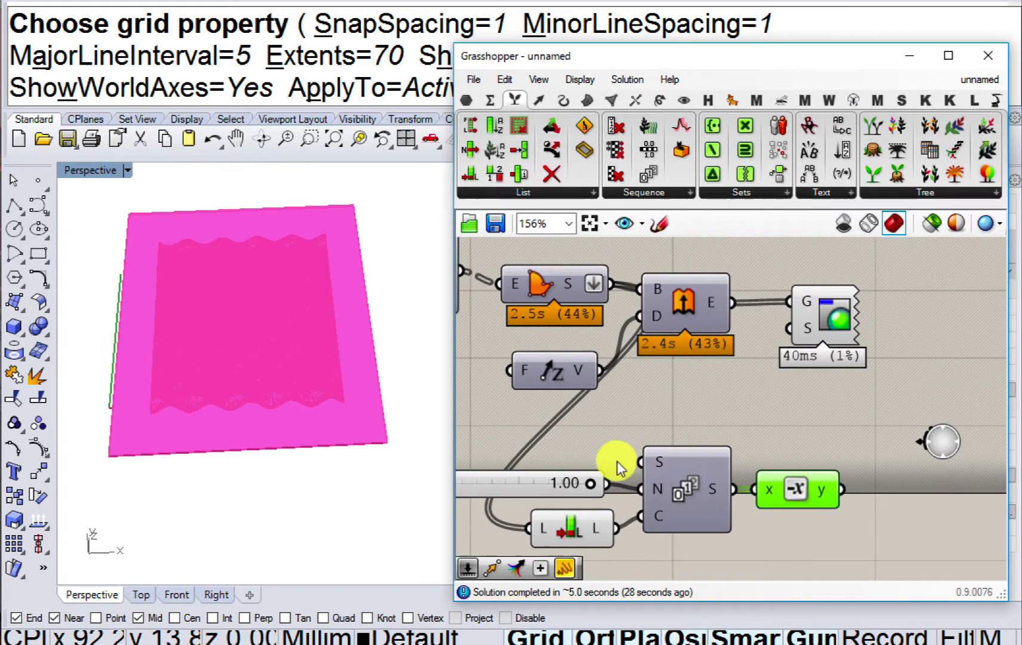
pyautogui.moveTo(610, 485); pyautogui.dragTo(515, 373)
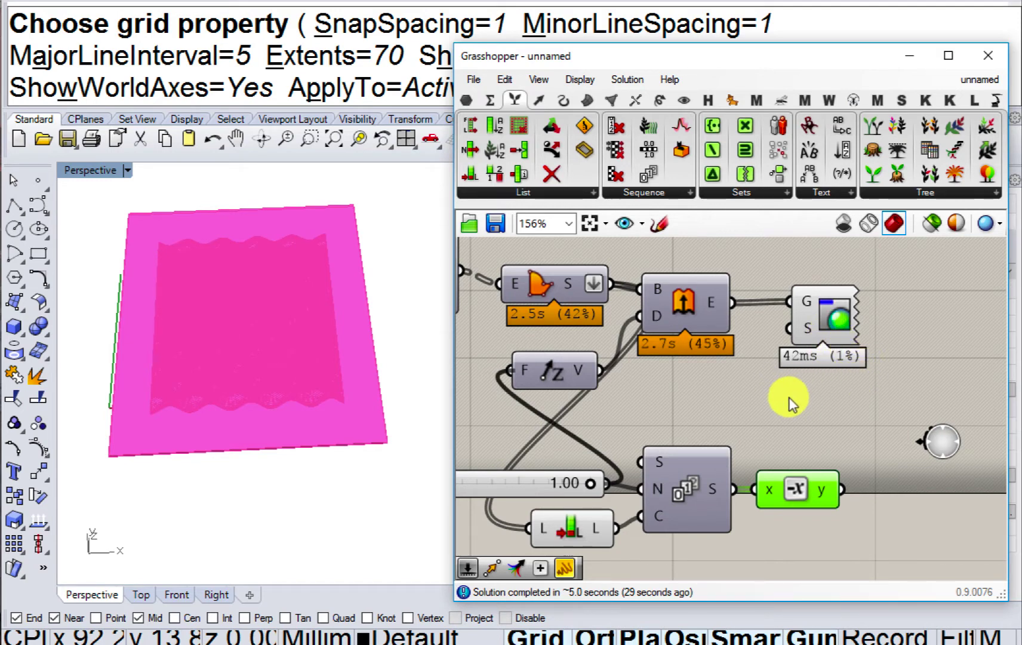
# Shift the Custom Preview aside, add a Move component, and connect the extrusion to its geometry input.
pyautogui.moveTo(790, 391); pyautogui.dragTo(811, 361, button='right')
pyautogui.moveTo(725, 347); pyautogui.dragTo(900, 348)
pyautogui.doubleClick(746, 406)
pyautogui.write('mv')
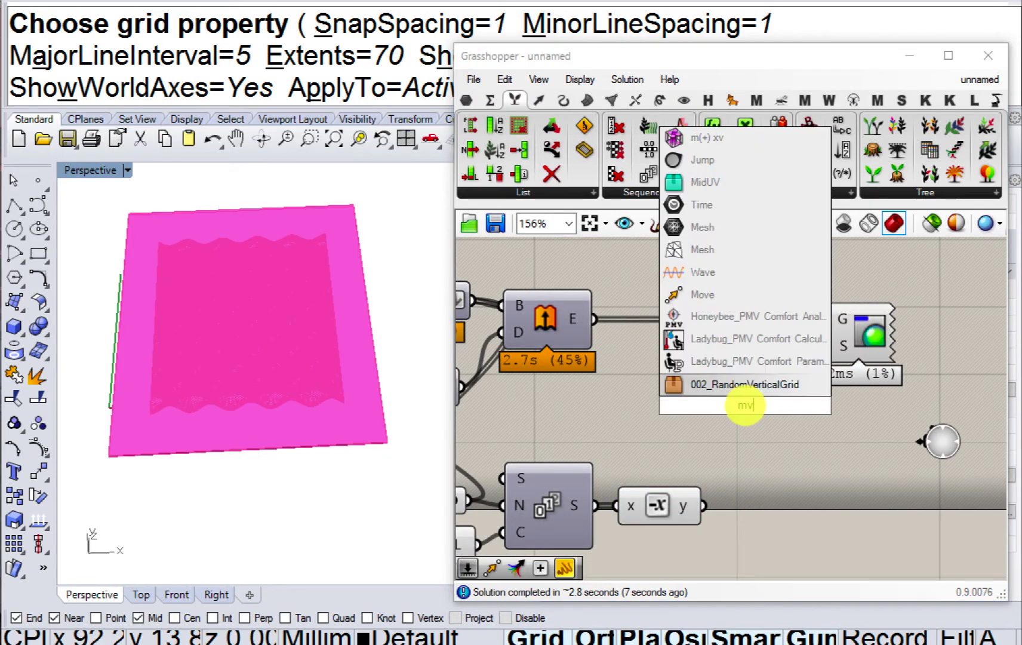
pyautogui.press('BackSpace')
pyautogui.write('ove')
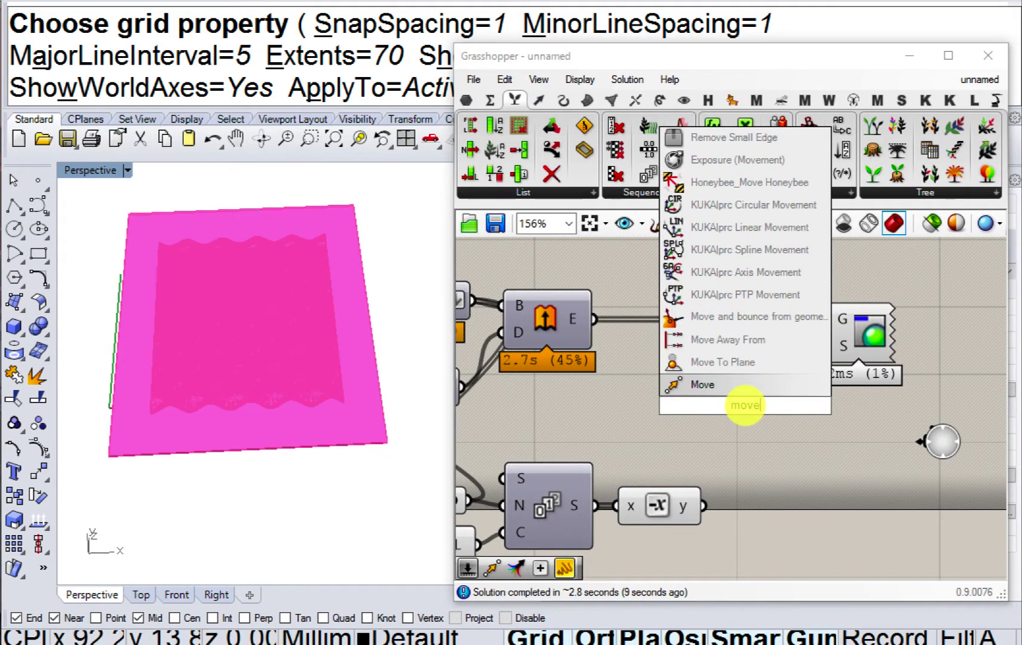
pyautogui.click(686, 384)
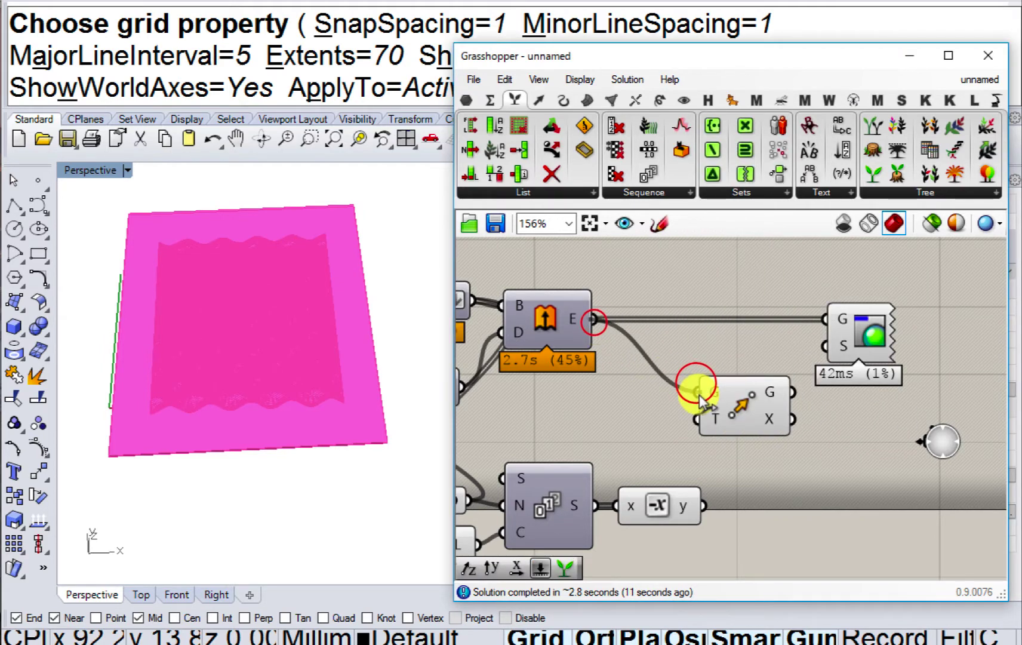
pyautogui.moveTo(698, 395); pyautogui.dragTo(697, 392)
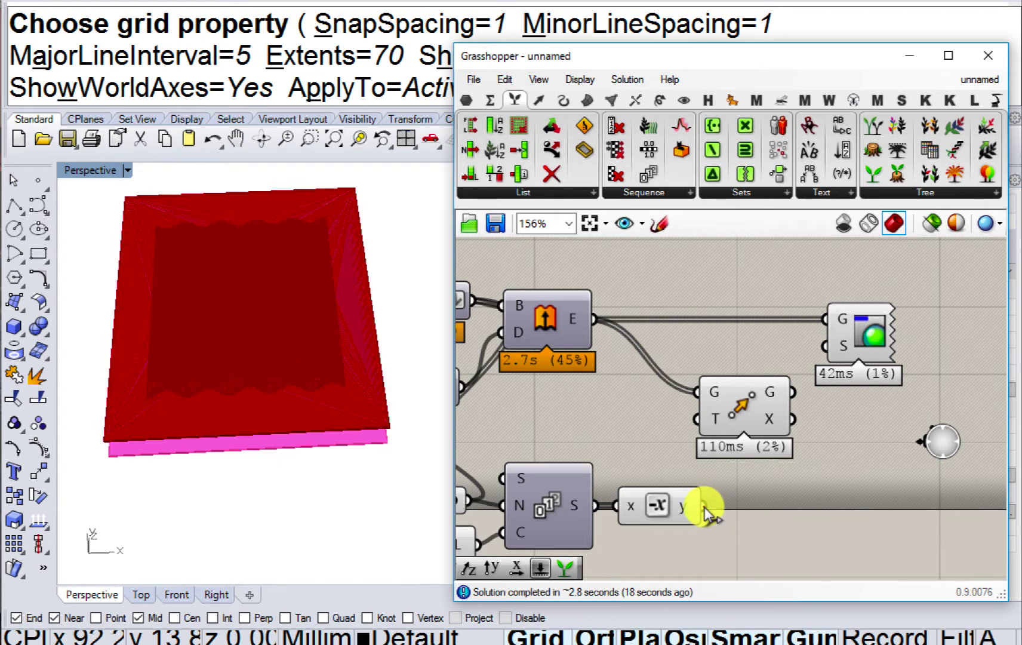
# Route the negated series values through a new Unit Z vector into the Move component's translation input.
pyautogui.moveTo(705, 448); pyautogui.dragTo(706, 448)
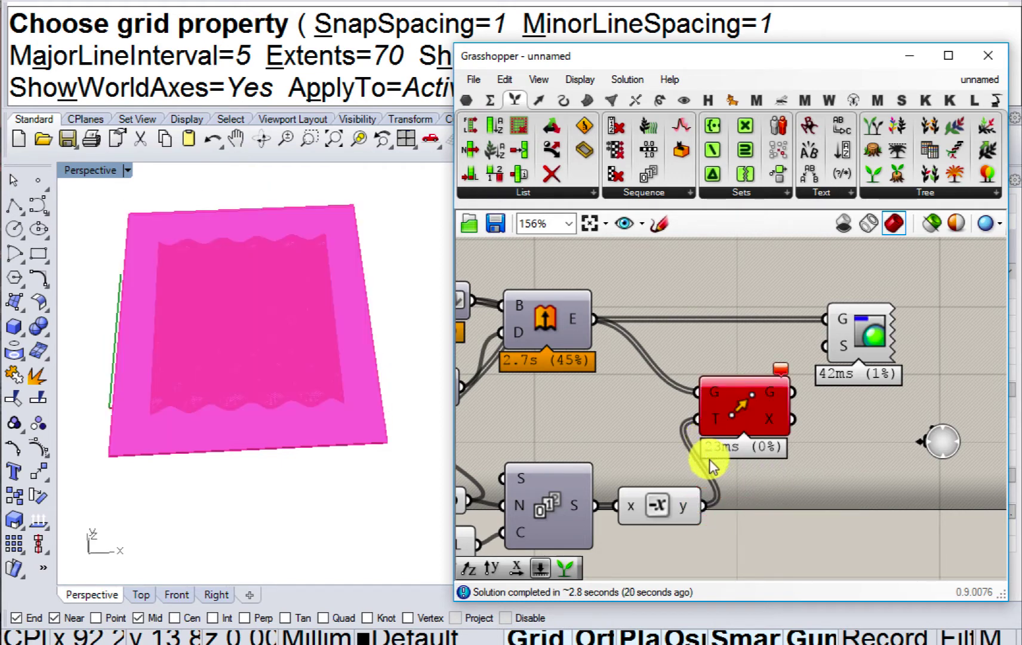
pyautogui.click(737, 423)
pyautogui.doubleClick(758, 476)
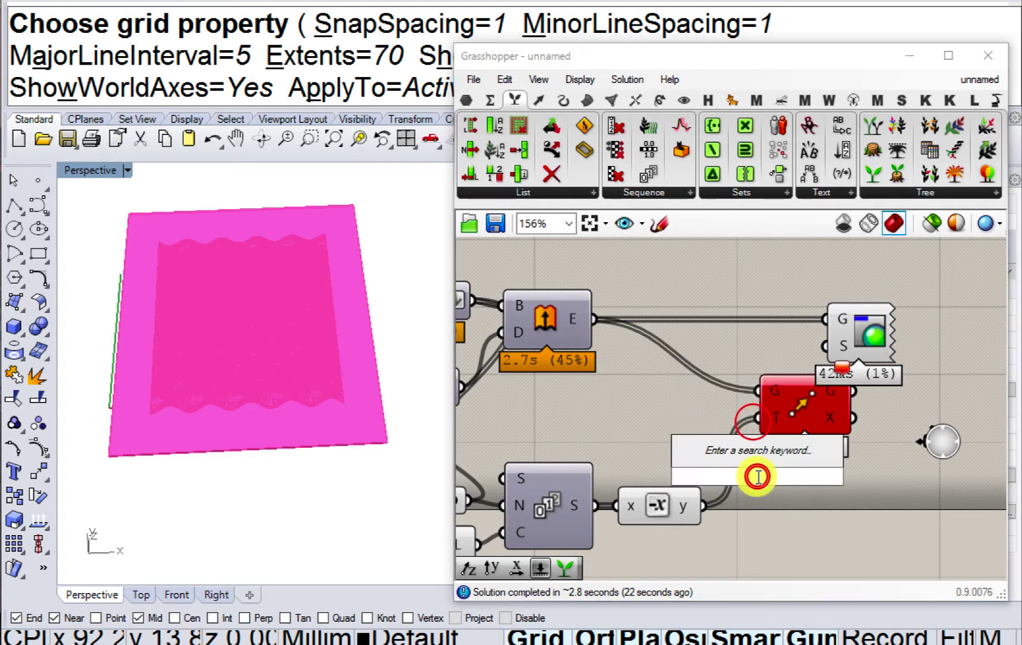
pyautogui.write('z')
pyautogui.click(725, 457)
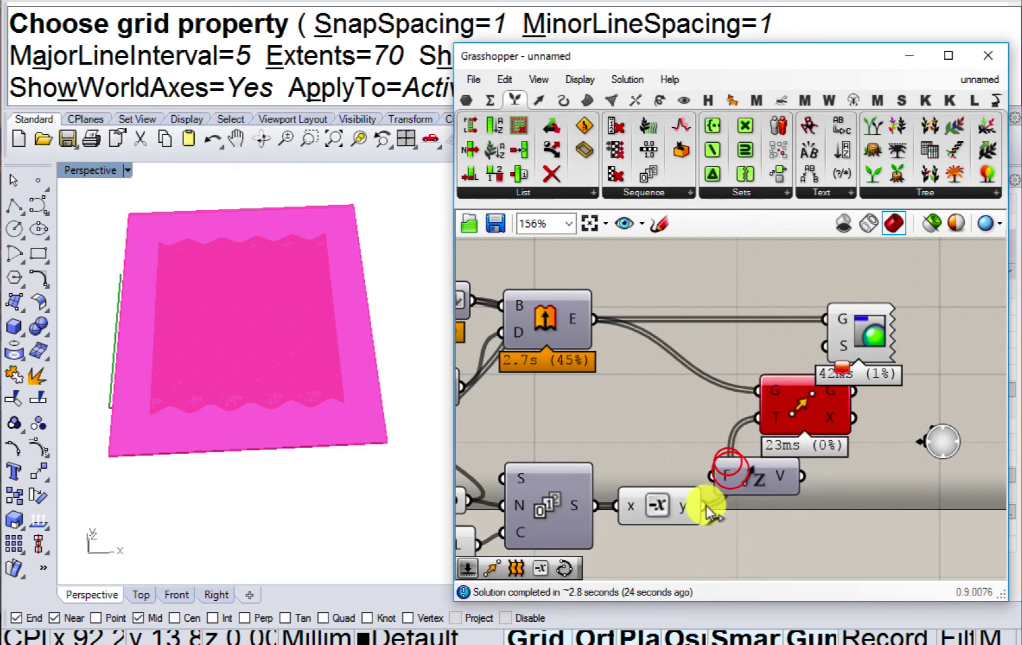
pyautogui.moveTo(705, 506); pyautogui.dragTo(768, 435)
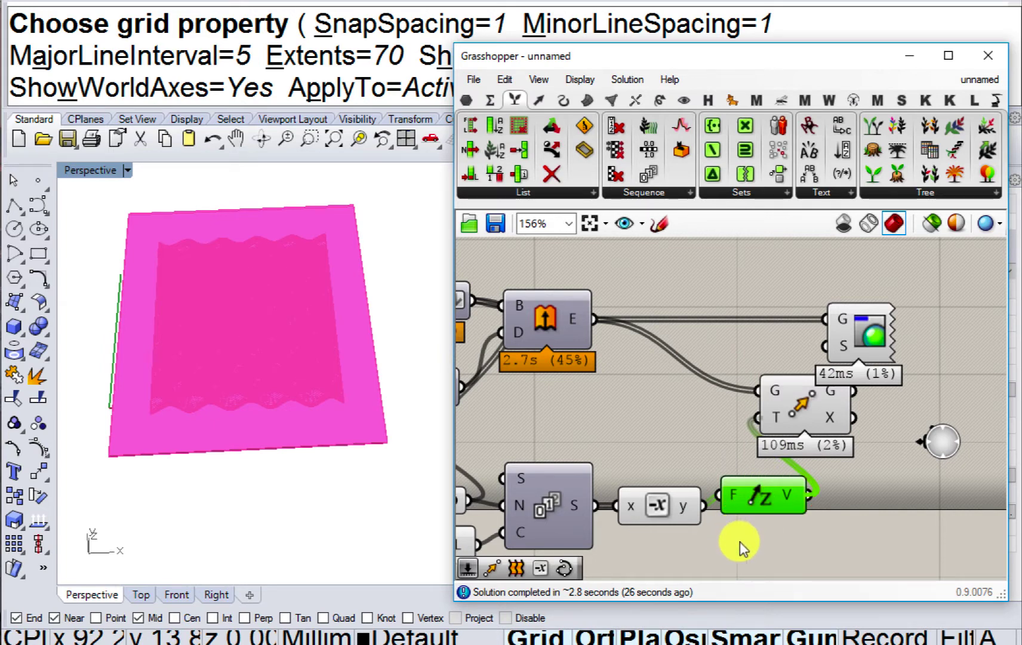
# Connect the moved geometry to the Custom Preview in place of the extrusion and turn off the Move component's preview.
pyautogui.moveTo(735, 545); pyautogui.dragTo(645, 471)
pyautogui.scroll(-1, 645, 472)
pyautogui.middleClick(645, 471)
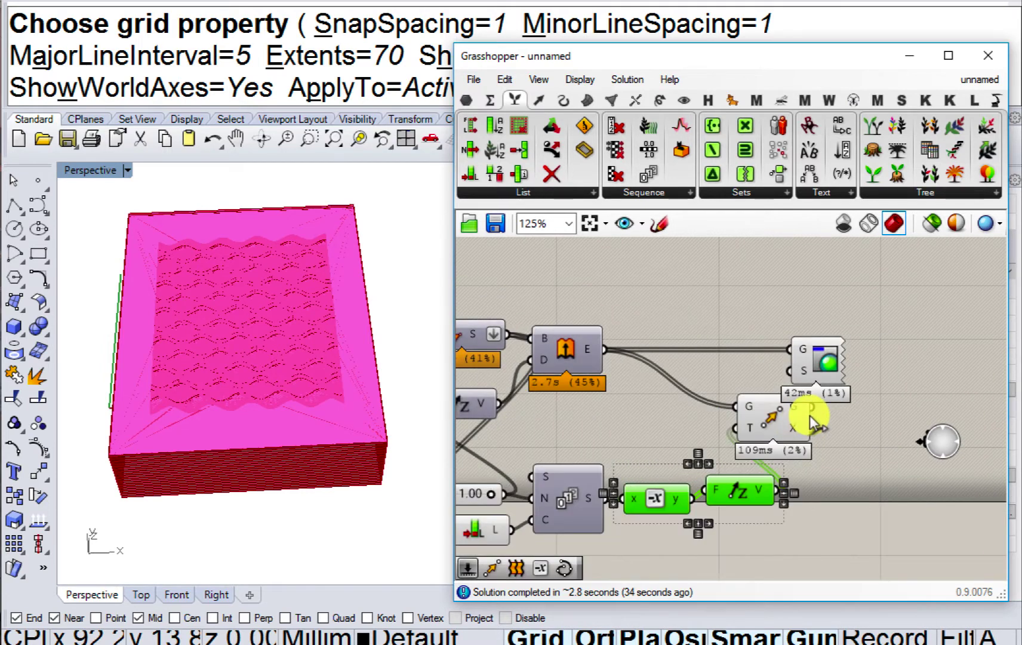
pyautogui.moveTo(810, 410); pyautogui.dragTo(864, 359)
pyautogui.click(823, 360)
pyautogui.click(761, 409)
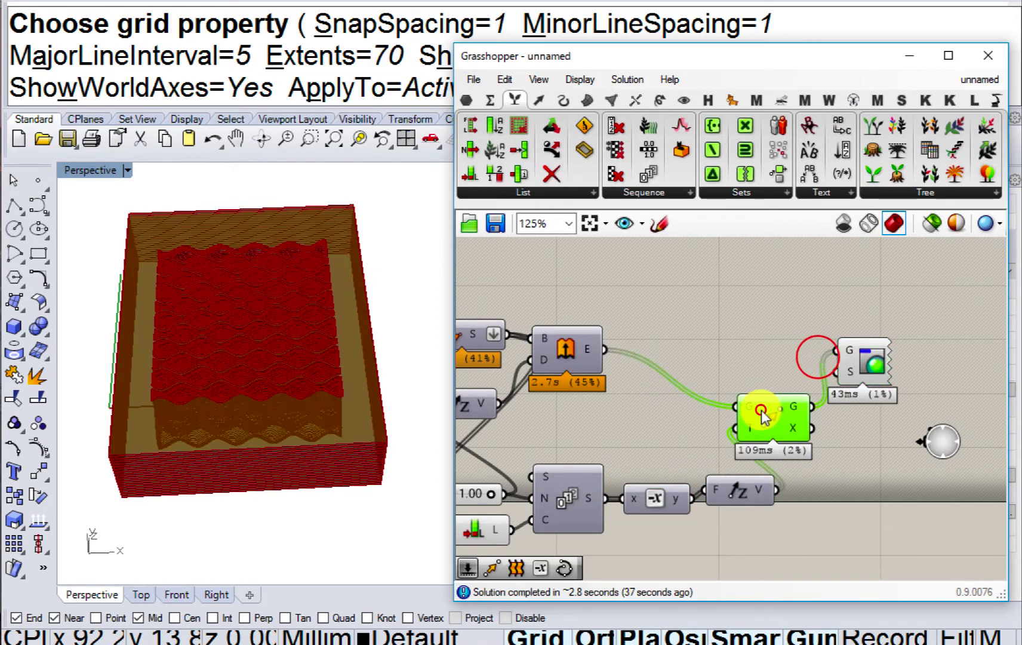
pyautogui.middleClick(761, 410)
pyautogui.click(809, 352)
pyautogui.click(730, 356)
# Set the step slider driving the layer spacing and extrusion height to 0.1.
pyautogui.moveTo(300, 364); pyautogui.dragTo(326, 293, button='right')
pyautogui.scroll(6, 292, 389)
pyautogui.scroll(-7, 346, 346)
pyautogui.moveTo(576, 391); pyautogui.dragTo(804, 324, button='right')
pyautogui.click(652, 424)
pyautogui.doubleClick(652, 423)
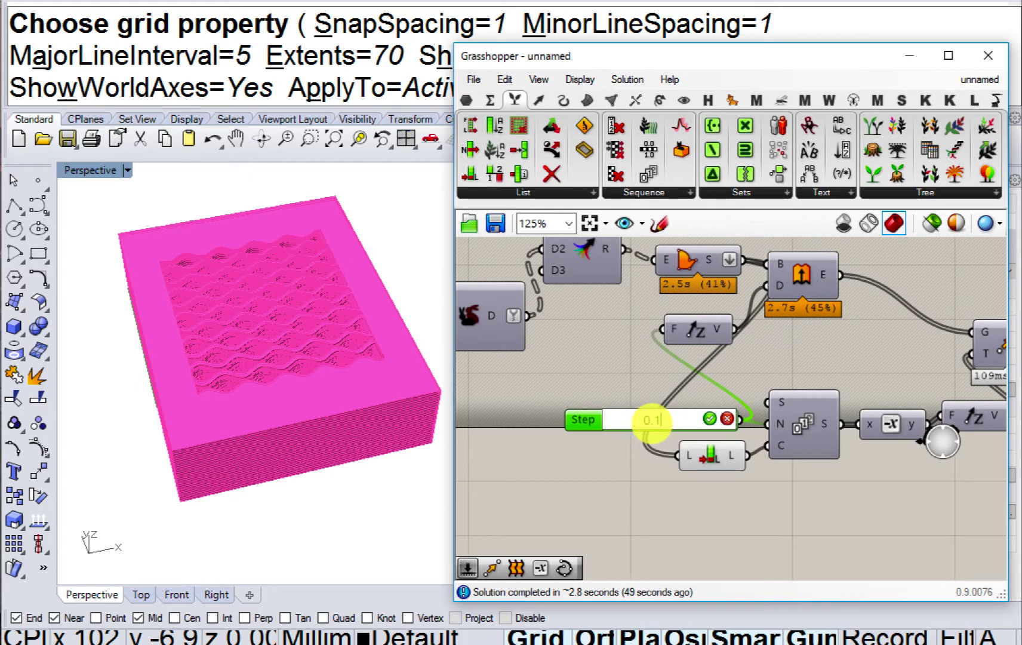
pyautogui.write('0.1')
pyautogui.press('Return')
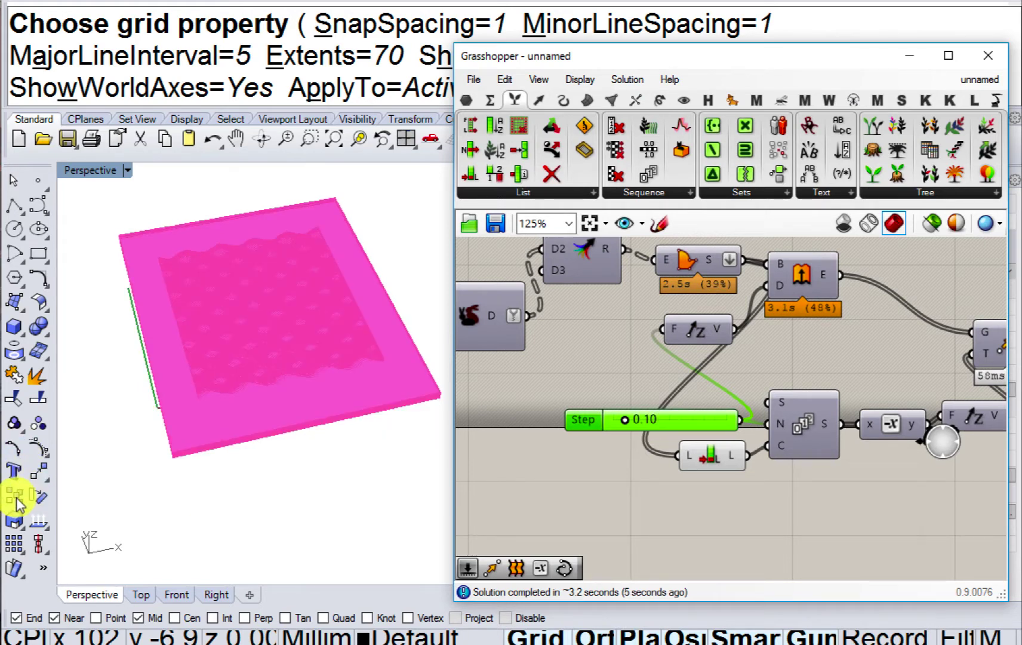
# Examine the stacked wave layers up close in the viewport along with the Move, Custom Preview and Boundary Surfaces components.
pyautogui.scroll(3, 263, 396)
pyautogui.scroll(6, 265, 385)
pyautogui.moveTo(268, 387); pyautogui.dragTo(243, 483, button='right')
pyautogui.moveTo(649, 396); pyautogui.dragTo(556, 382, button='right')
pyautogui.scroll(-5, 591, 382)
pyautogui.scroll(8, 635, 371)
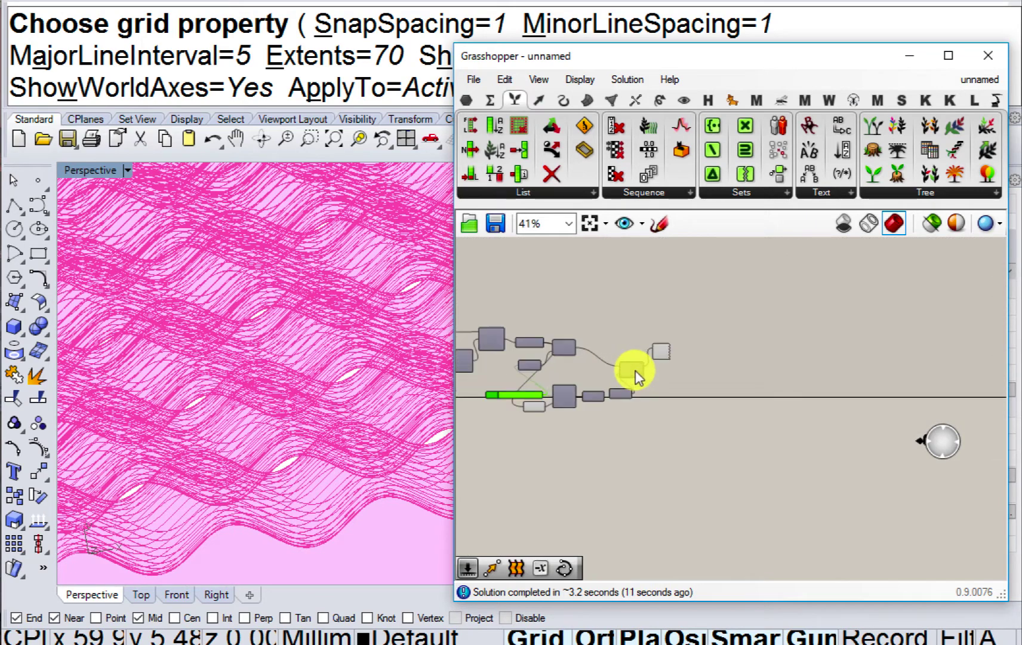
pyautogui.click(607, 386)
pyautogui.scroll(-2, 684, 342)
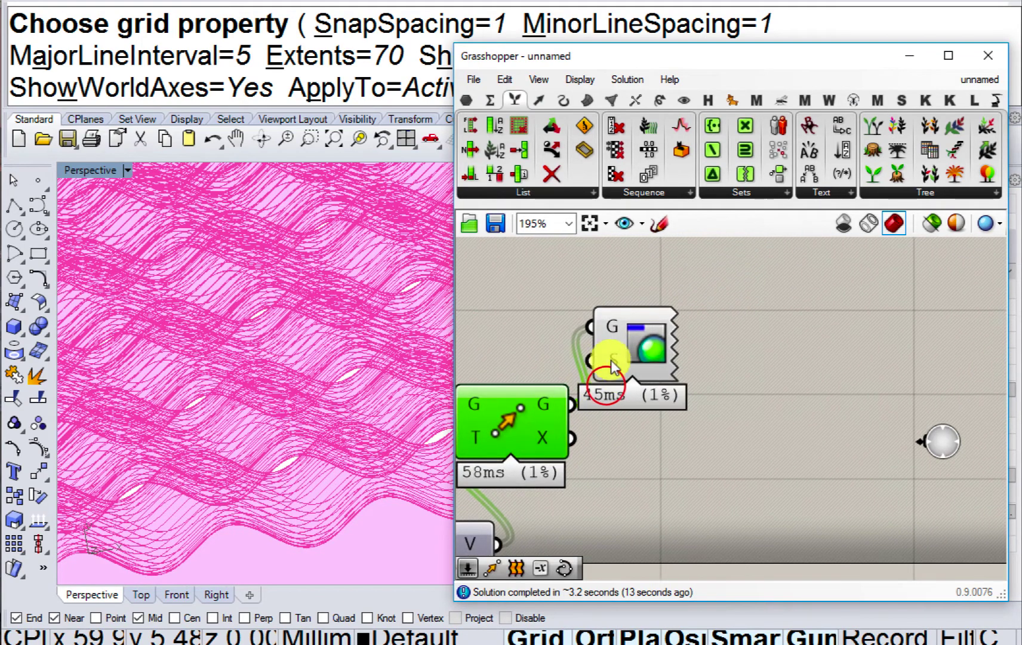
pyautogui.click(640, 348)
pyautogui.moveTo(475, 391)
pyautogui.mouseDown(button='right')
pyautogui.moveTo(733, 381)
pyautogui.moveTo(692, 353)
pyautogui.moveTo(586, 386)
pyautogui.mouseUp(button='right')
pyautogui.moveTo(618, 359); pyautogui.dragTo(614, 347)
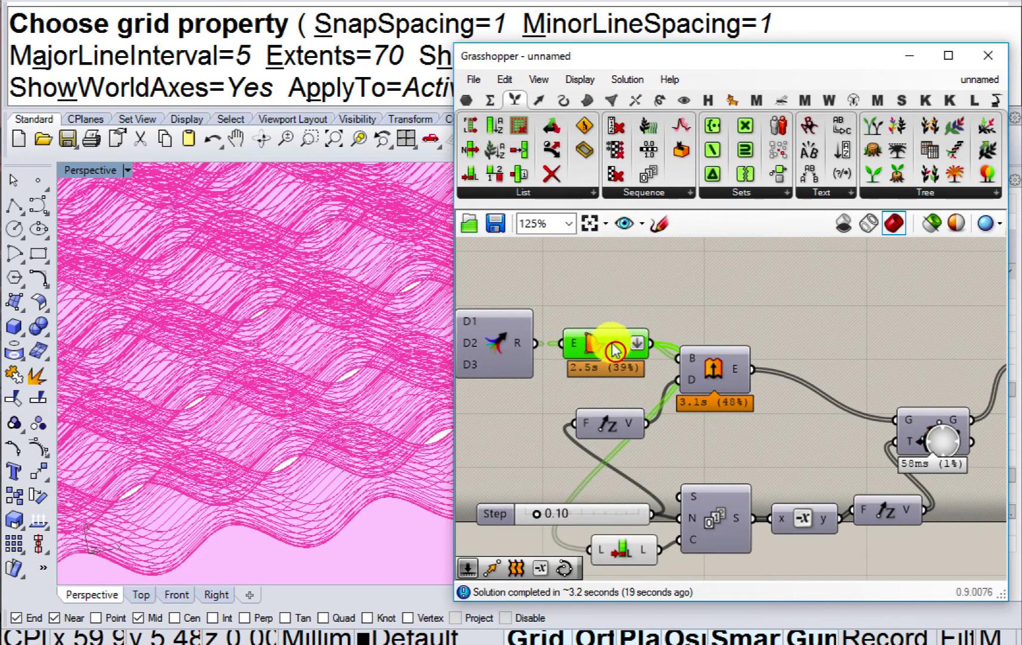
# Try converting the Boundary Surfaces output to meshes with a Mesh parameter, and delete that parameter.
pyautogui.moveTo(706, 363); pyautogui.dragTo(783, 414)
pyautogui.doubleClick(769, 327)
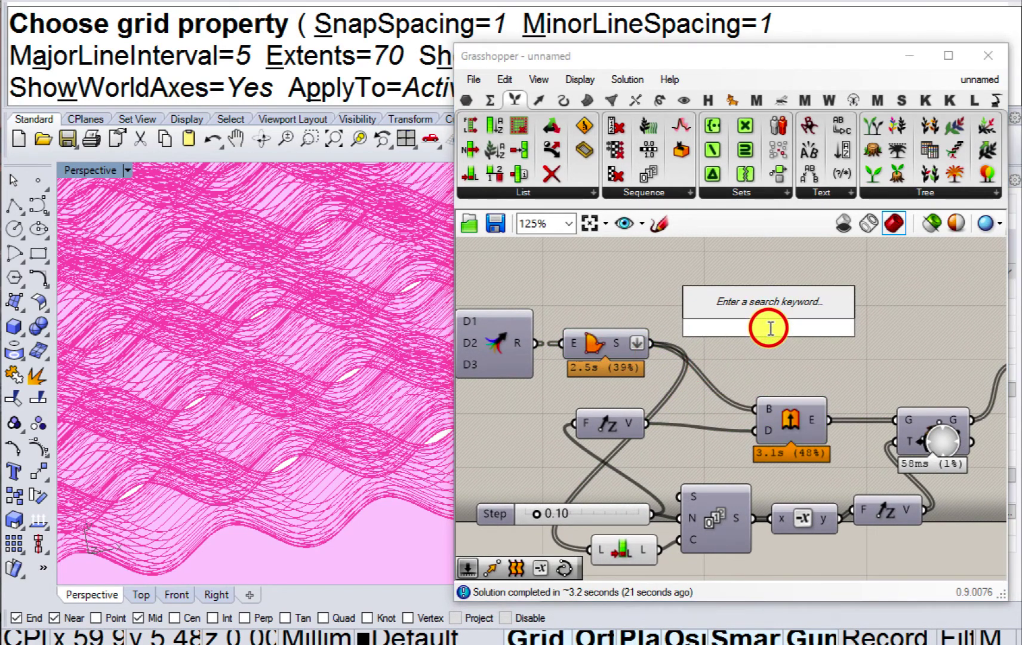
pyautogui.write('mesh')
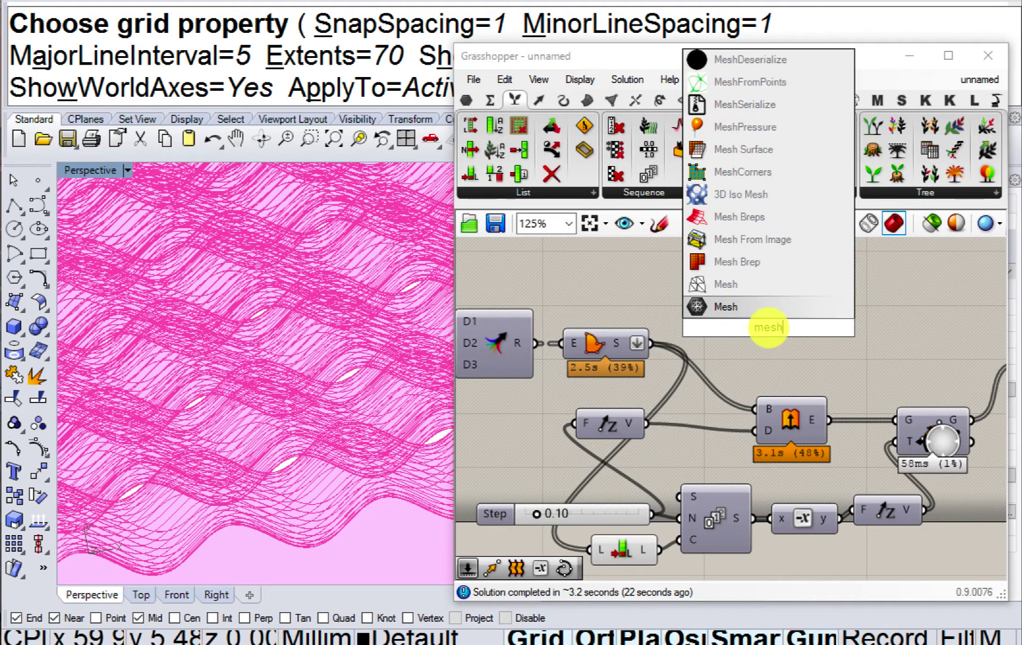
pyautogui.click(730, 306)
pyautogui.moveTo(649, 342); pyautogui.dragTo(727, 344)
pyautogui.moveTo(744, 344); pyautogui.dragTo(647, 336, button='right')
pyautogui.moveTo(650, 341)
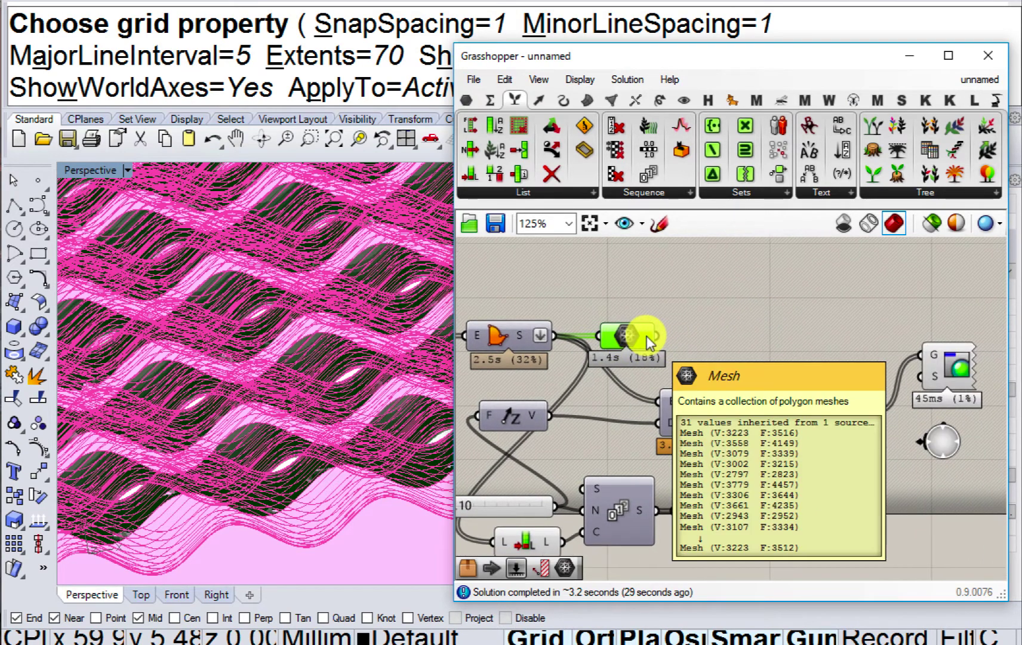
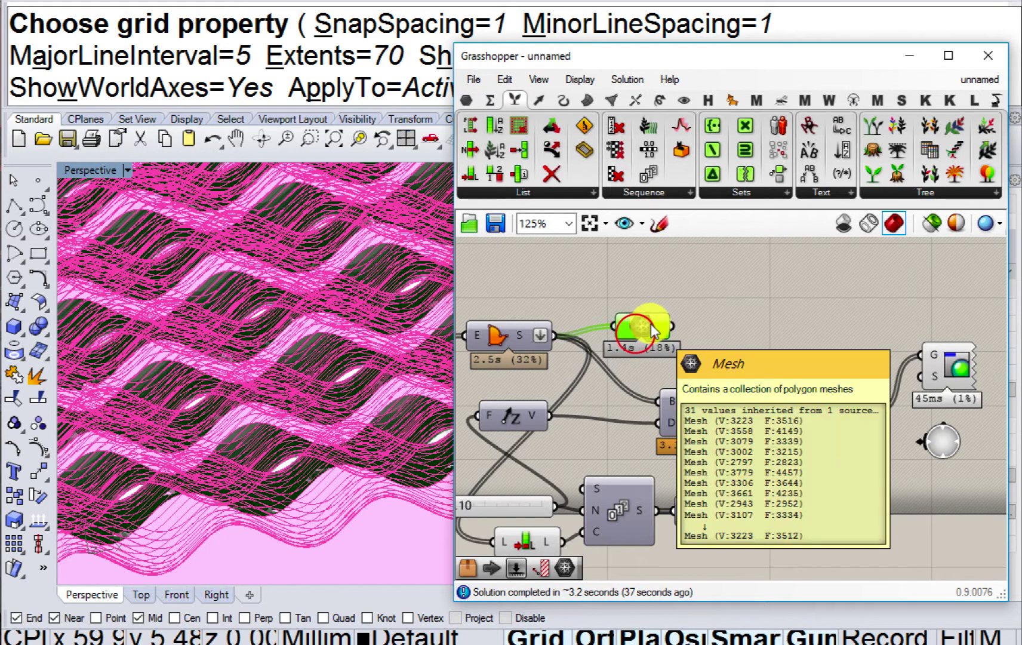
pyautogui.press('Delete')
# Check the translation vectors from the Unit Z component and the List Length output.
pyautogui.moveTo(678, 378); pyautogui.dragTo(644, 324, button='right')
pyautogui.scroll(-1, 645, 325)
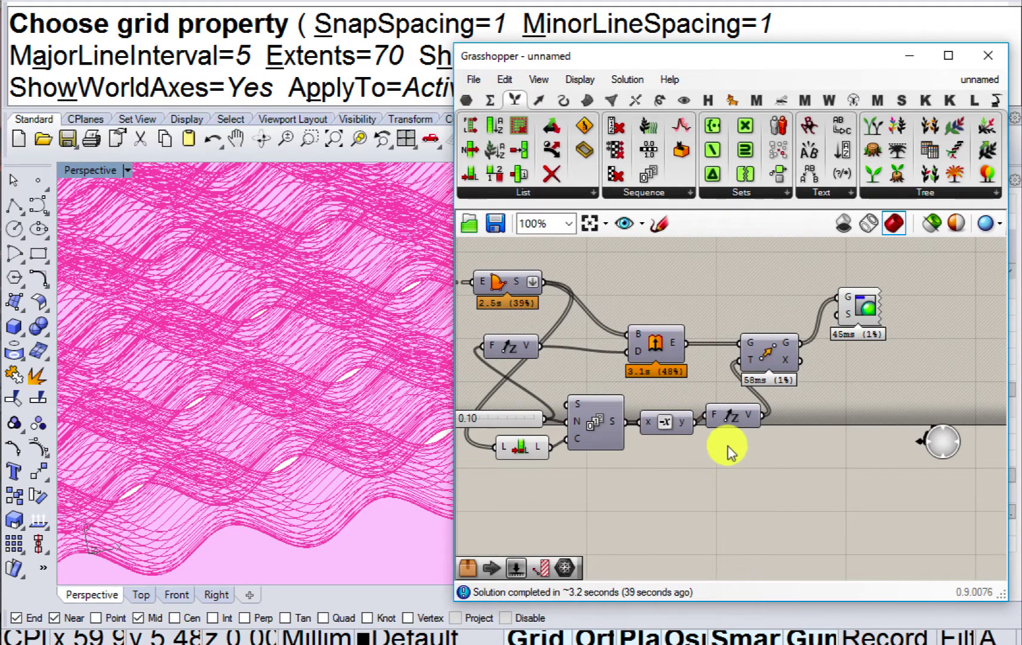
pyautogui.moveTo(727, 446); pyautogui.dragTo(676, 447, button='right')
pyautogui.moveTo(703, 417)
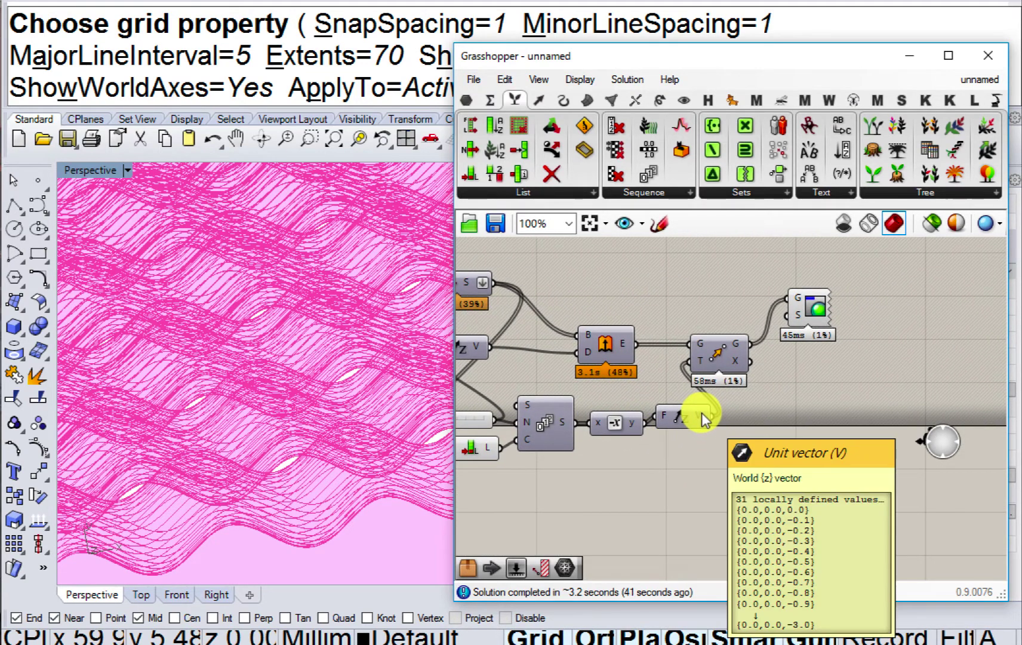
pyautogui.moveTo(721, 493); pyautogui.dragTo(844, 457, button='right')
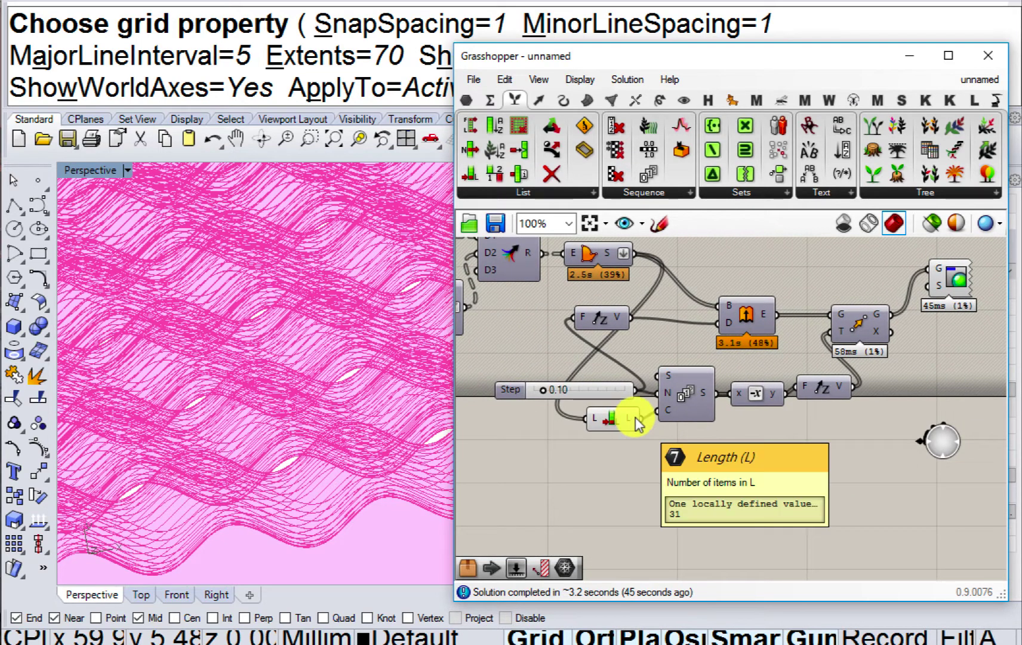
# Add a Colour RGB component to the canvas and place it in the free space beyond the Unit Z component.
pyautogui.moveTo(720, 469); pyautogui.dragTo(651, 508, button='right')
pyautogui.scroll(-2, 765, 502)
pyautogui.doubleClick(650, 508)
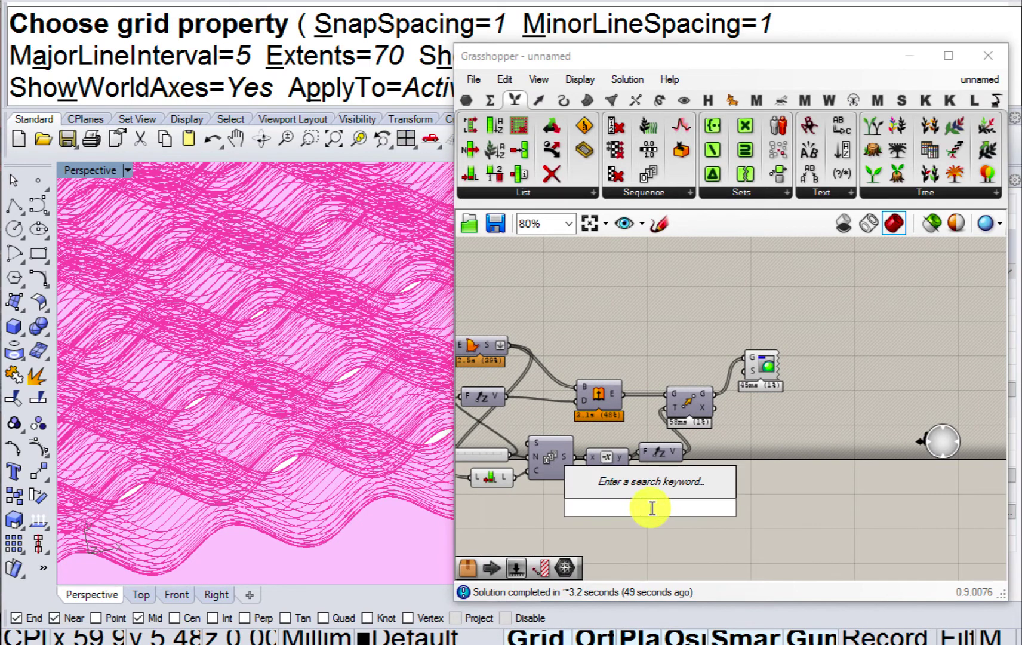
pyautogui.write('rg')
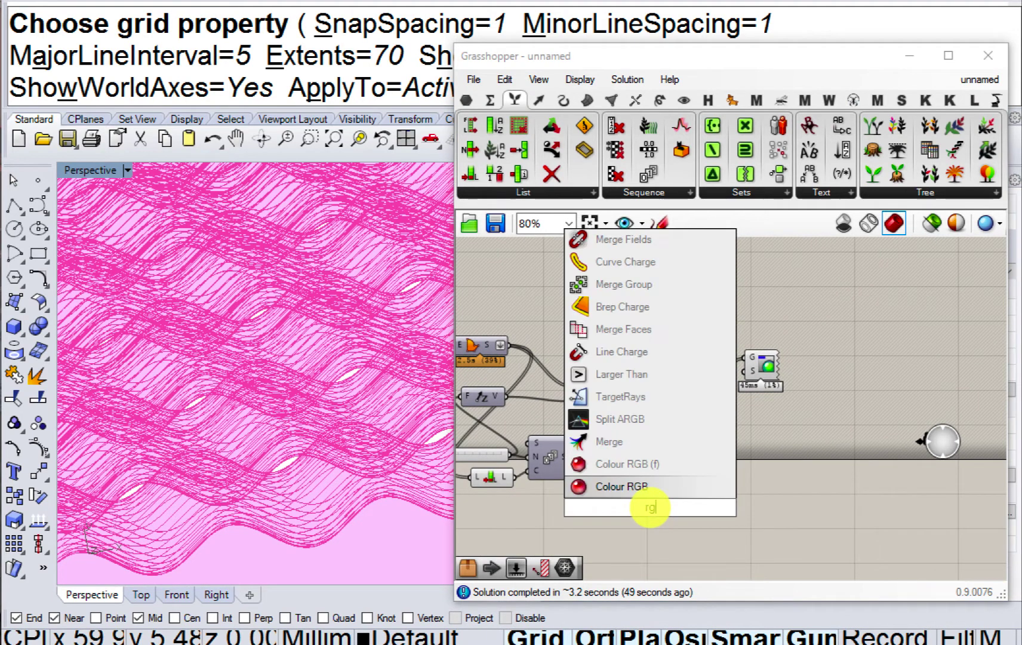
pyautogui.click(647, 467)
pyautogui.scroll(3, 646, 467)
pyautogui.moveTo(647, 512); pyautogui.dragTo(814, 513)
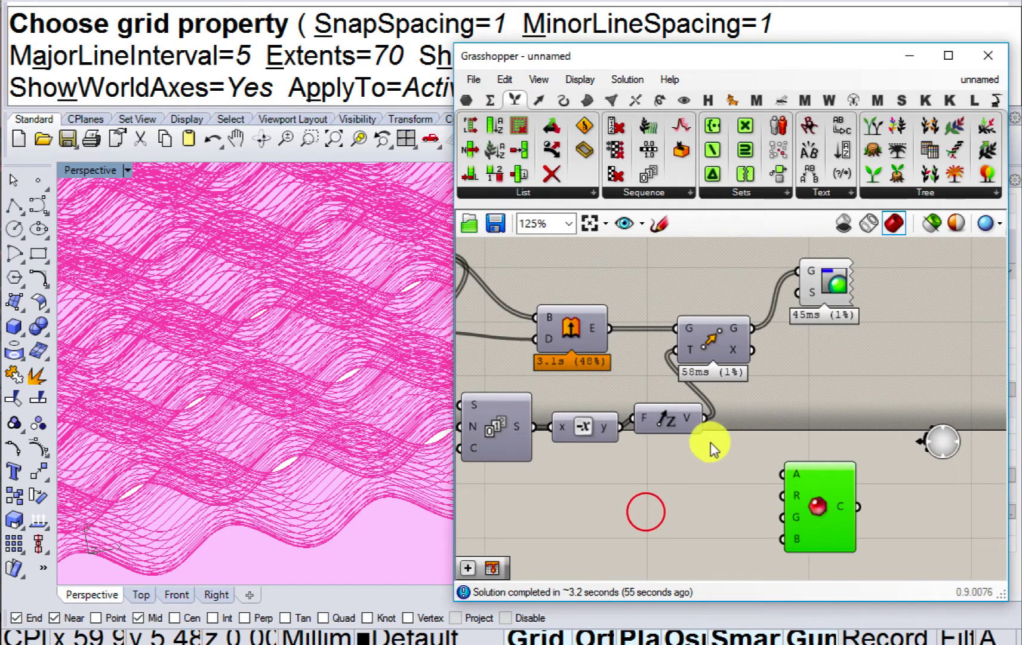
# Check the Unit Z vector output and add a Range component beside the Colour RGB component.
pyautogui.moveTo(690, 417)
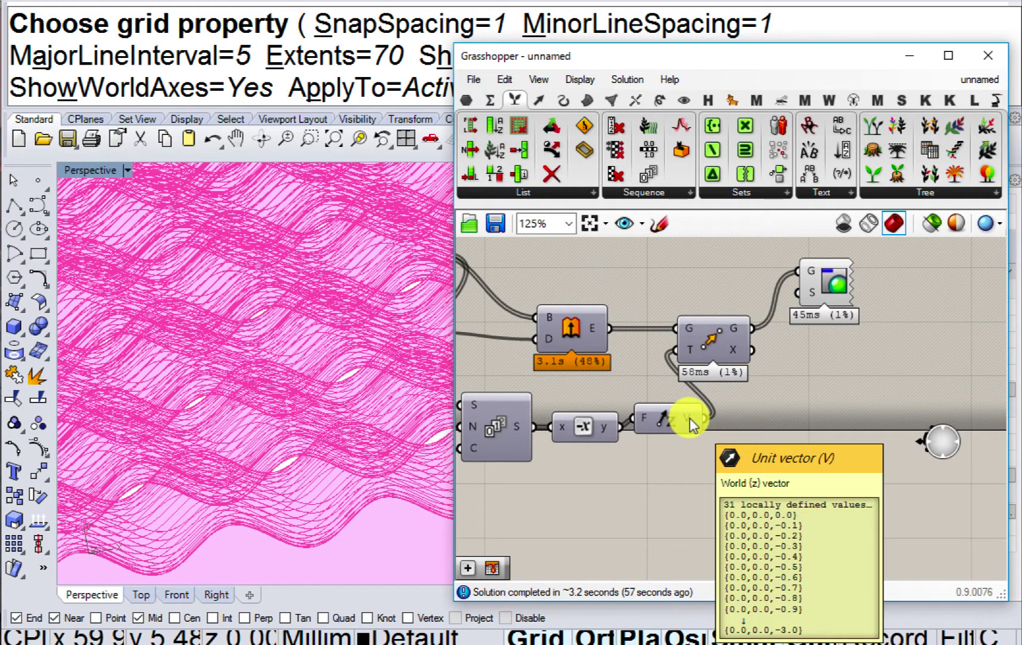
pyautogui.doubleClick(677, 501)
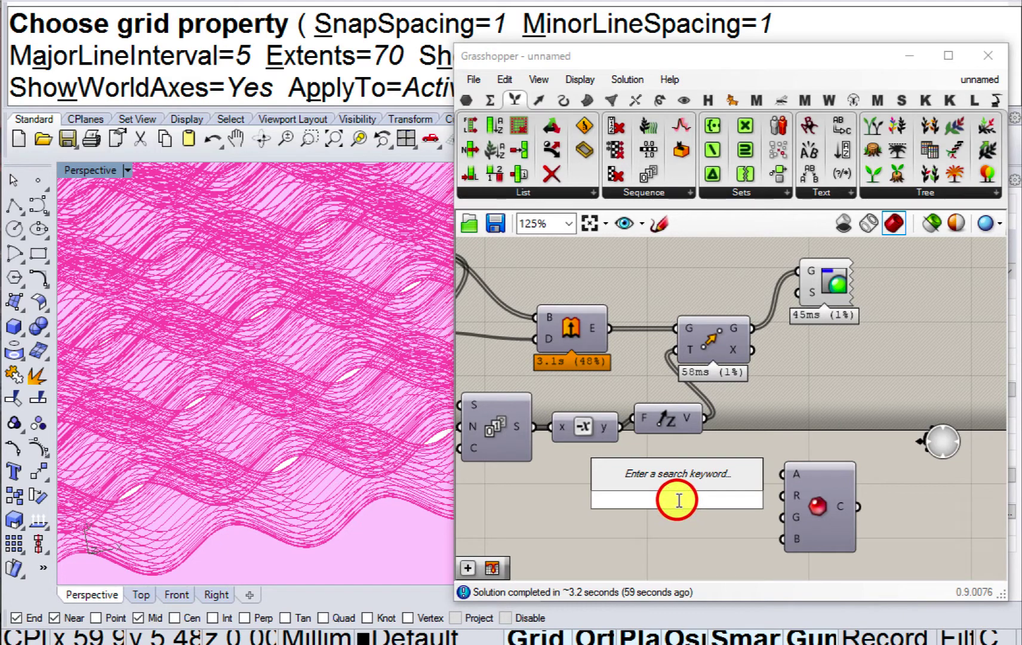
pyautogui.write('ra')
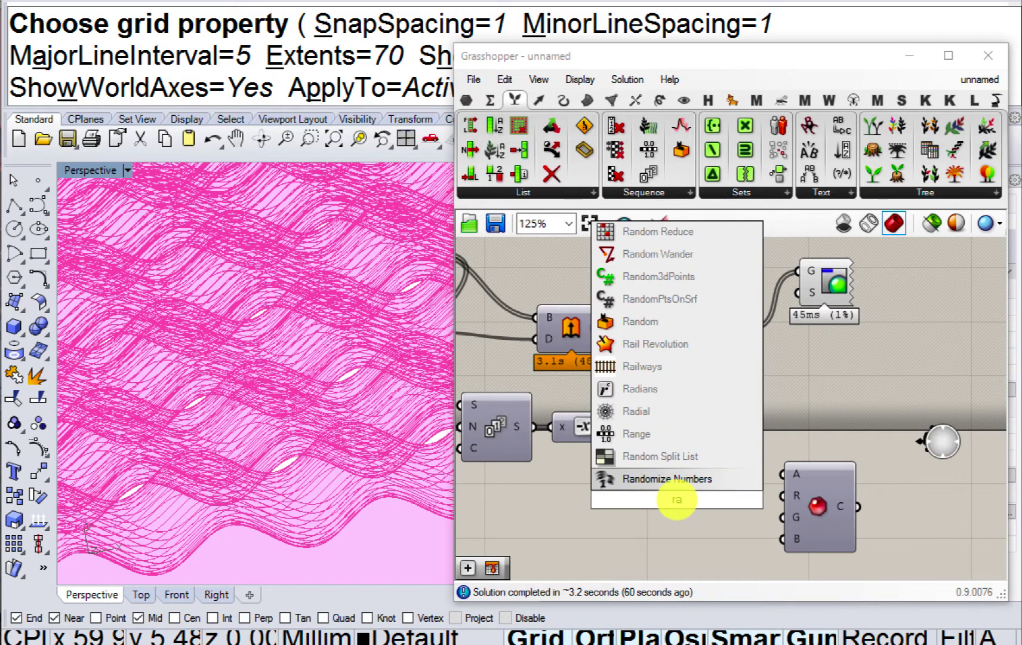
pyautogui.write('nge')
pyautogui.press('Return')
pyautogui.scroll(-3, 680, 489)
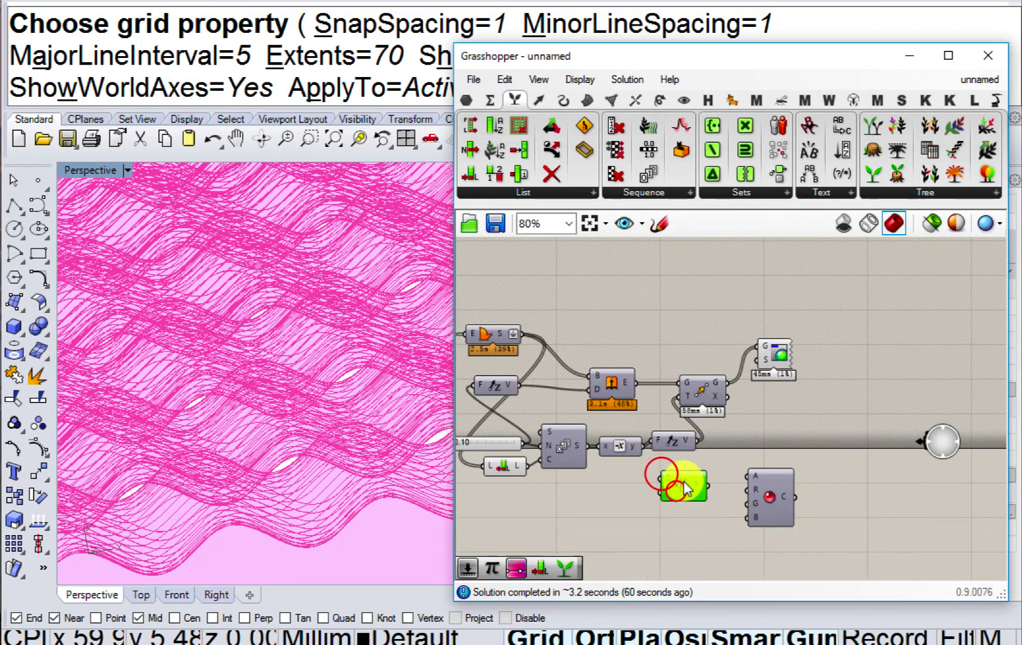
# Find the Steps slider in the wave definition and add a Number parameter there that takes its value.
pyautogui.scroll(-4, 582, 491)
pyautogui.scroll(2, 602, 434)
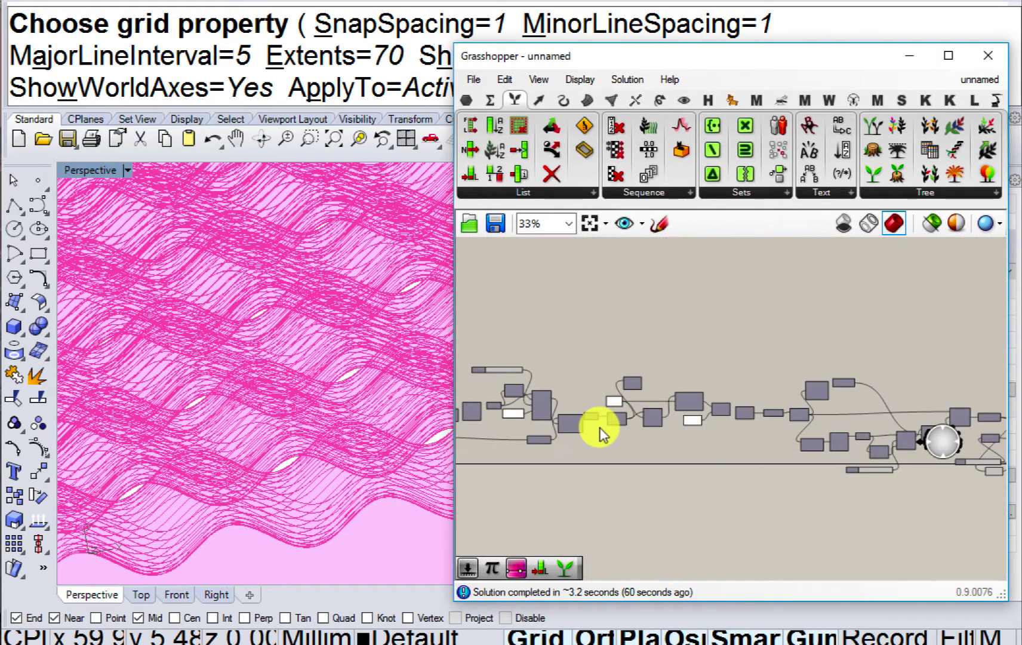
pyautogui.scroll(12, 599, 433)
pyautogui.scroll(-4, 695, 388)
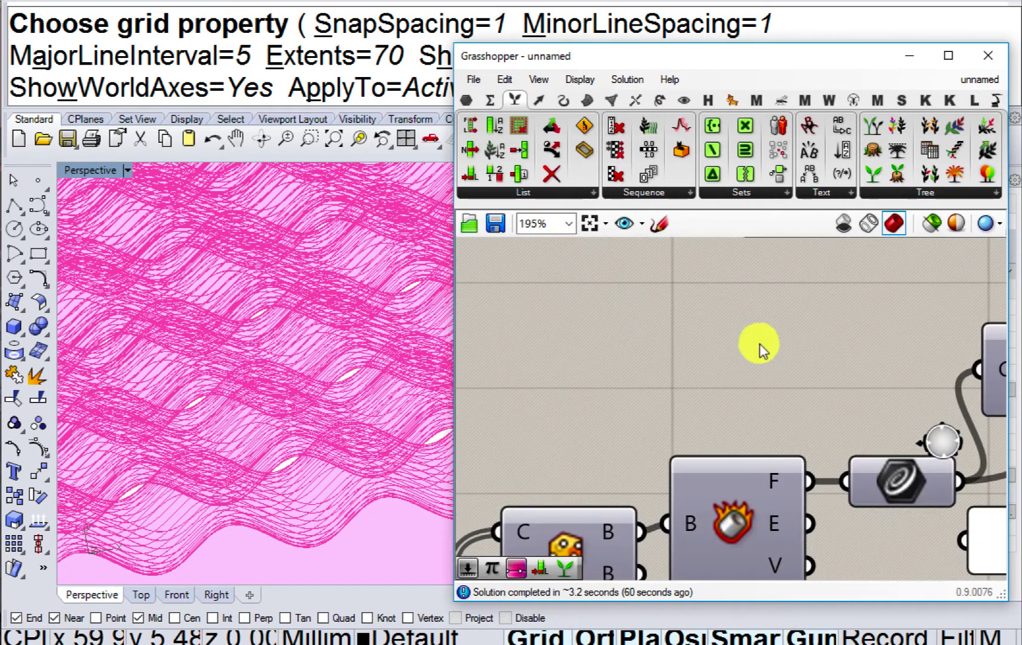
pyautogui.scroll(-8, 621, 471)
pyautogui.scroll(3, 733, 349)
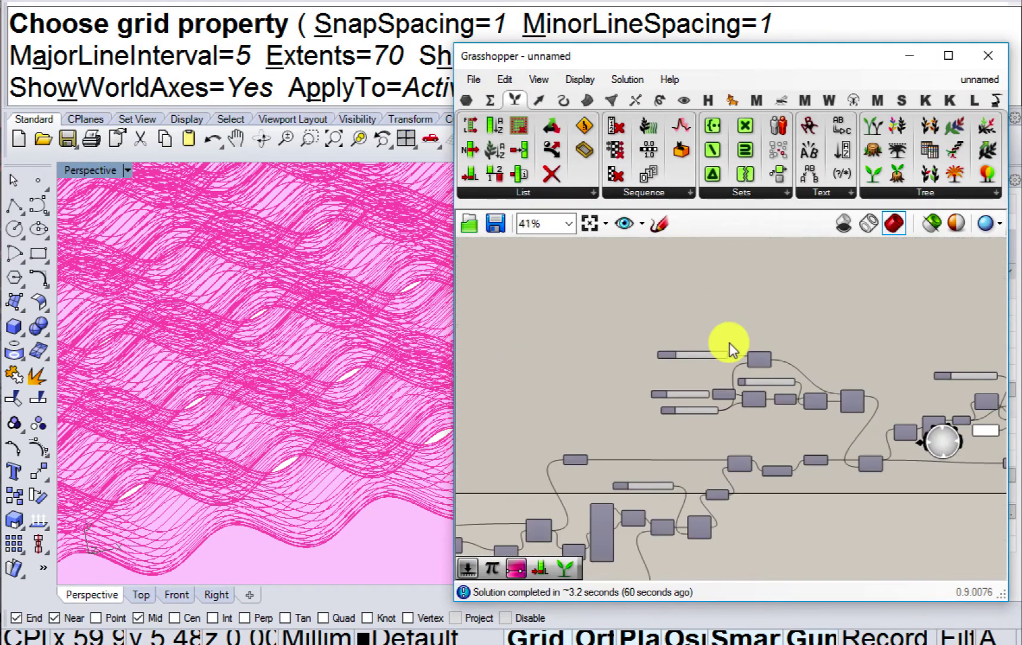
pyautogui.scroll(3, 728, 358)
pyautogui.moveTo(725, 365); pyautogui.dragTo(620, 297, button='right')
pyautogui.scroll(-1, 635, 400)
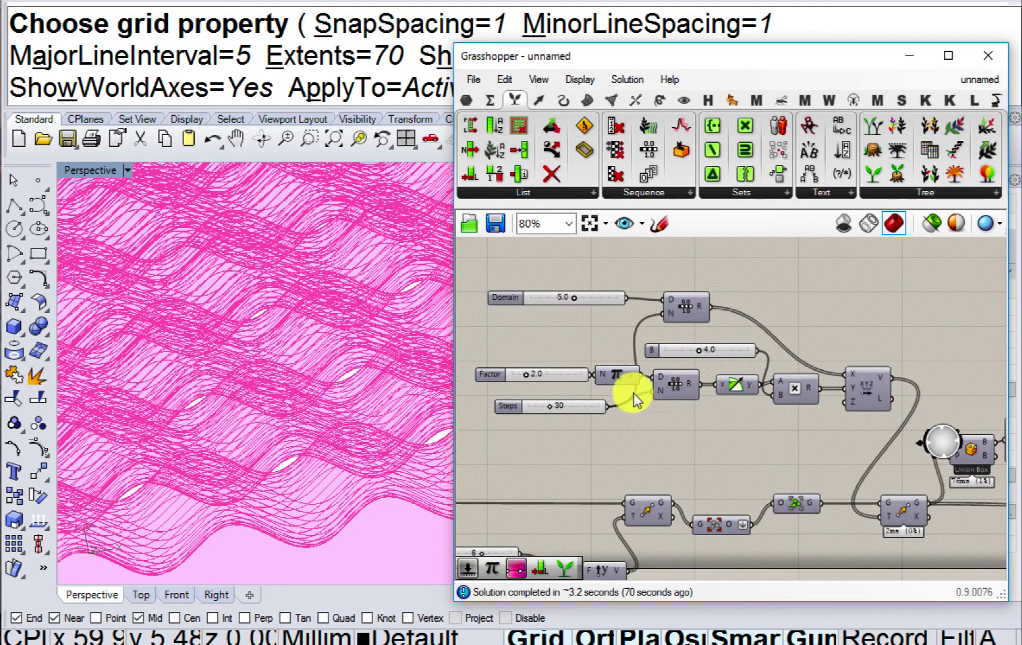
pyautogui.moveTo(634, 401); pyautogui.dragTo(559, 335, button='right')
pyautogui.doubleClick(570, 339)
pyautogui.write('num')
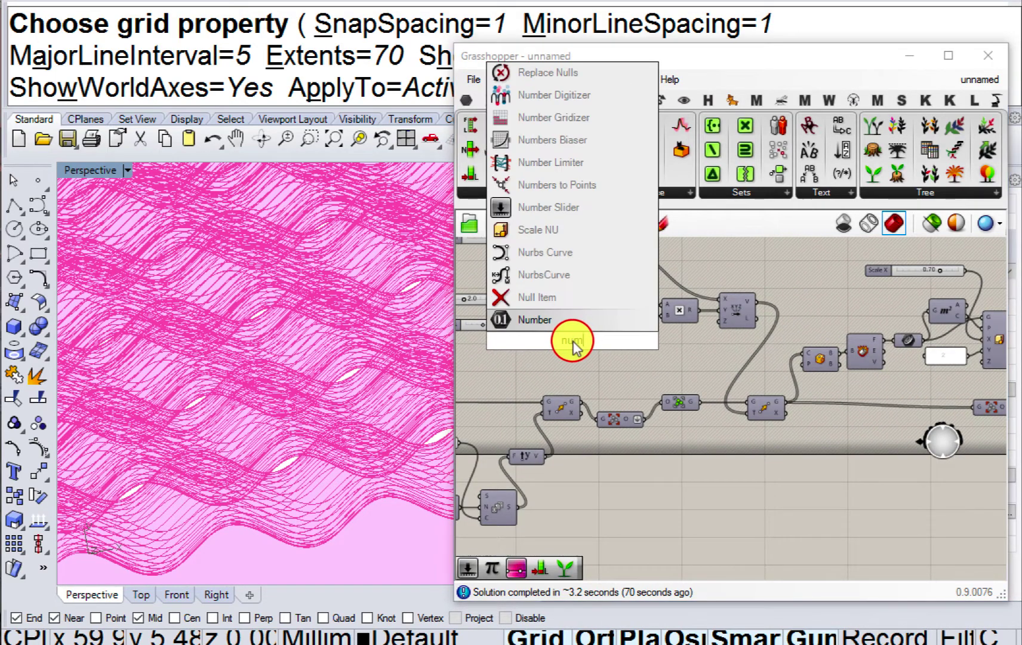
pyautogui.click(537, 319)
pyautogui.moveTo(561, 343); pyautogui.dragTo(890, 468)
# Move the wired Number parameter along the canvas to the area below the layer Series and beside the Range component.
pyautogui.moveTo(890, 469); pyautogui.dragTo(498, 379, button='right')
pyautogui.moveTo(498, 378); pyautogui.dragTo(853, 423)
pyautogui.moveTo(853, 422); pyautogui.dragTo(550, 404, button='right')
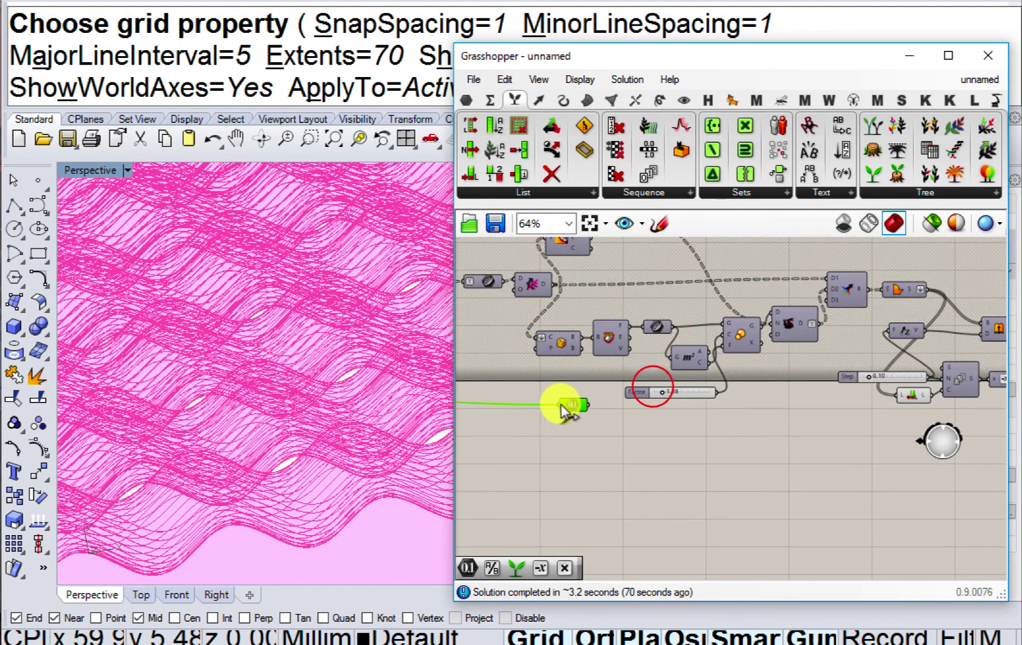
pyautogui.moveTo(567, 403); pyautogui.dragTo(775, 446)
pyautogui.moveTo(775, 445); pyautogui.dragTo(450, 426, button='right')
pyautogui.moveTo(527, 424); pyautogui.dragTo(939, 420, button='right')
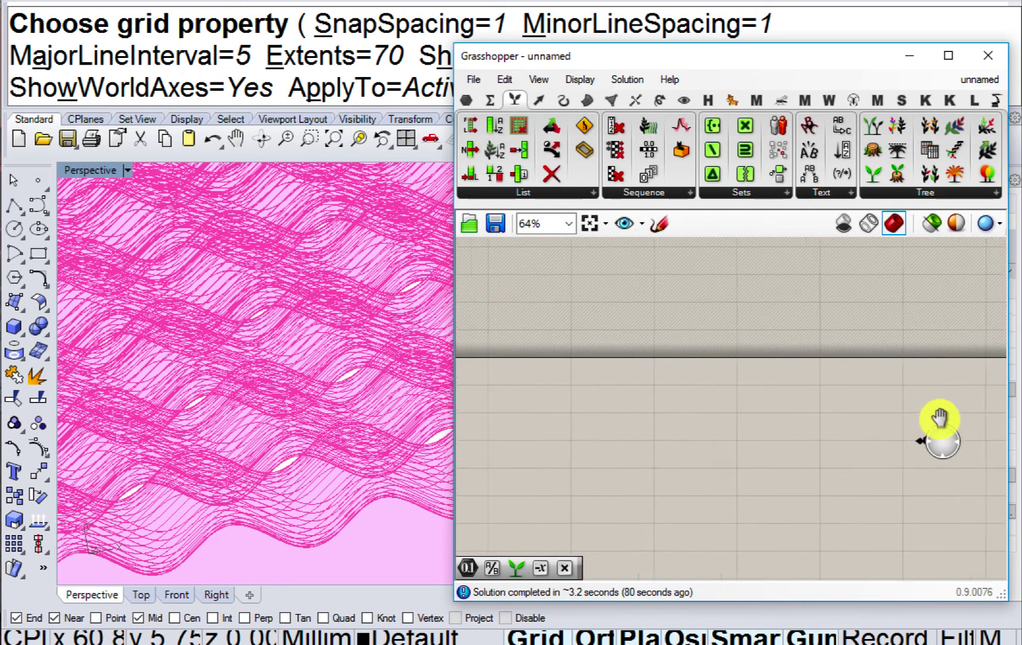
pyautogui.moveTo(561, 405); pyautogui.dragTo(966, 401, button='right')
pyautogui.scroll(-12, 955, 404)
pyautogui.scroll(5, 843, 412)
pyautogui.scroll(8, 842, 413)
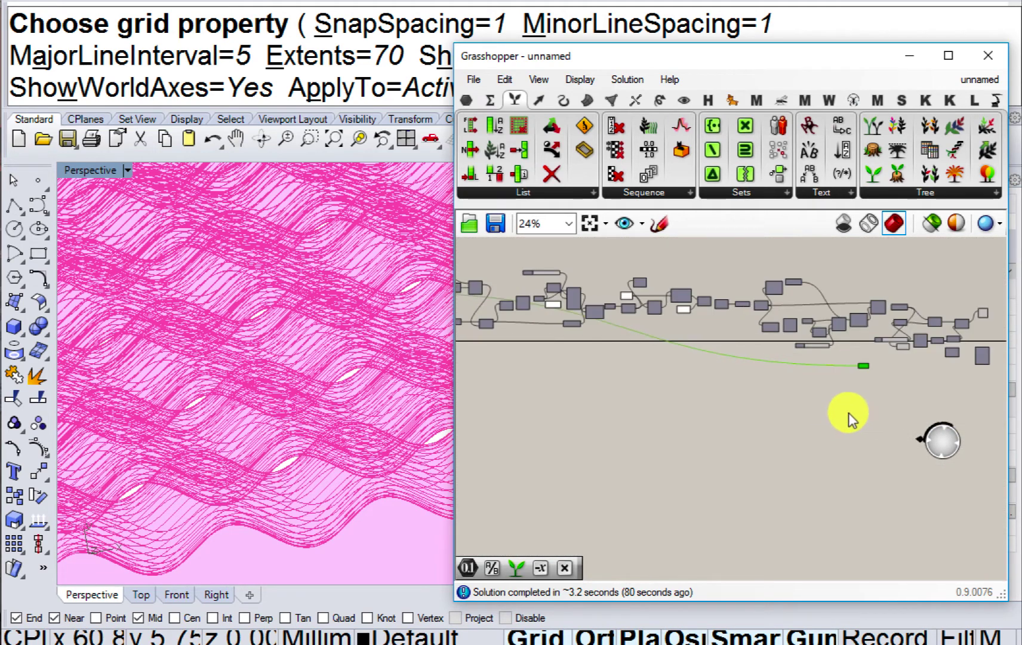
pyautogui.moveTo(870, 361); pyautogui.dragTo(668, 412, button='right')
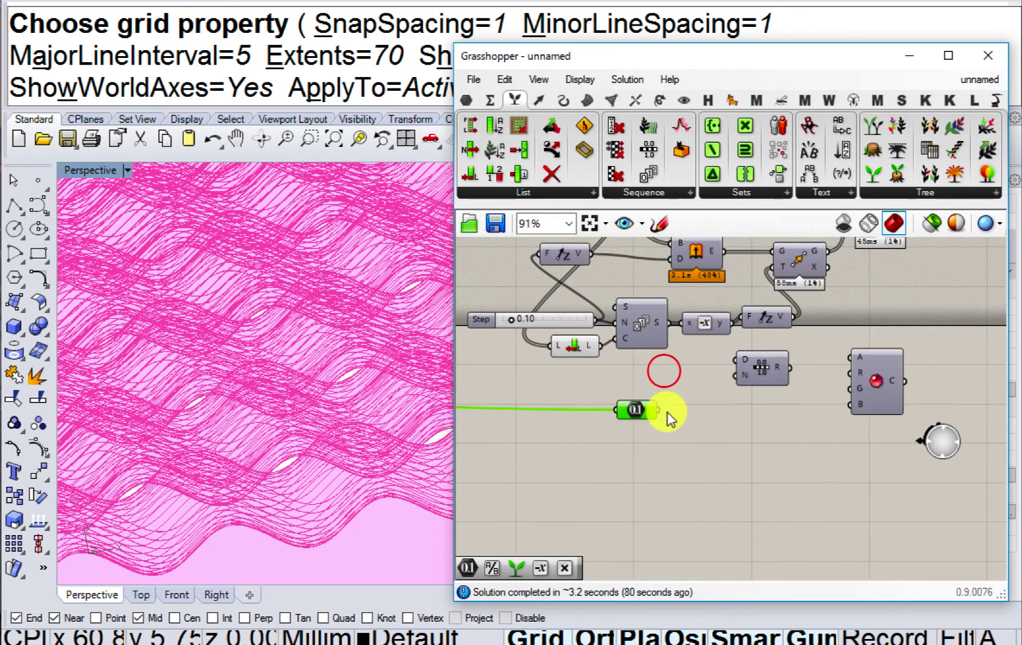
# Feed the Number parameter into the Range component's N input and align the Range beside it.
pyautogui.scroll(1, 660, 408)
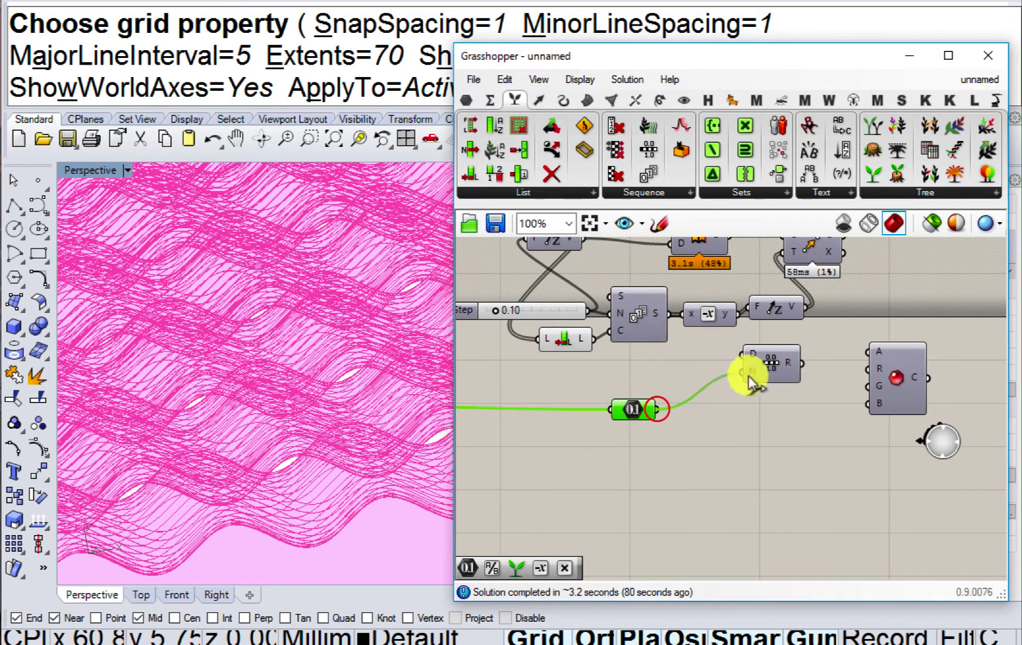
pyautogui.moveTo(763, 376); pyautogui.dragTo(696, 409)
pyautogui.moveTo(785, 385); pyautogui.dragTo(706, 412, button='right')
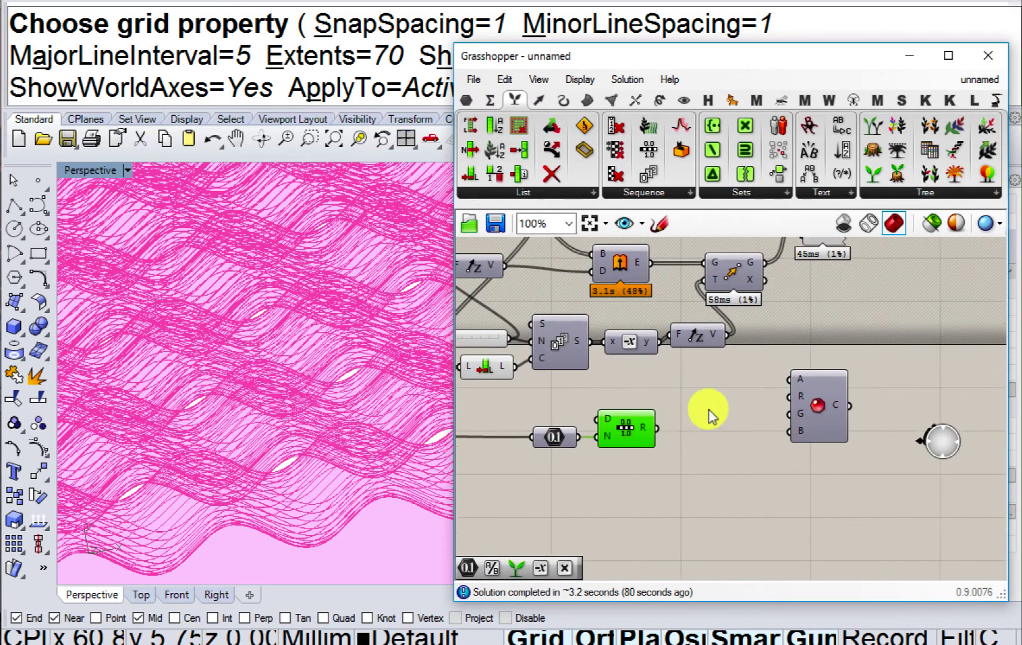
# Add a Gradient component, give it the red-yellow-blue preset, and place it just below the Colour RGB component.
pyautogui.doubleClick(717, 413)
pyautogui.write('gra')
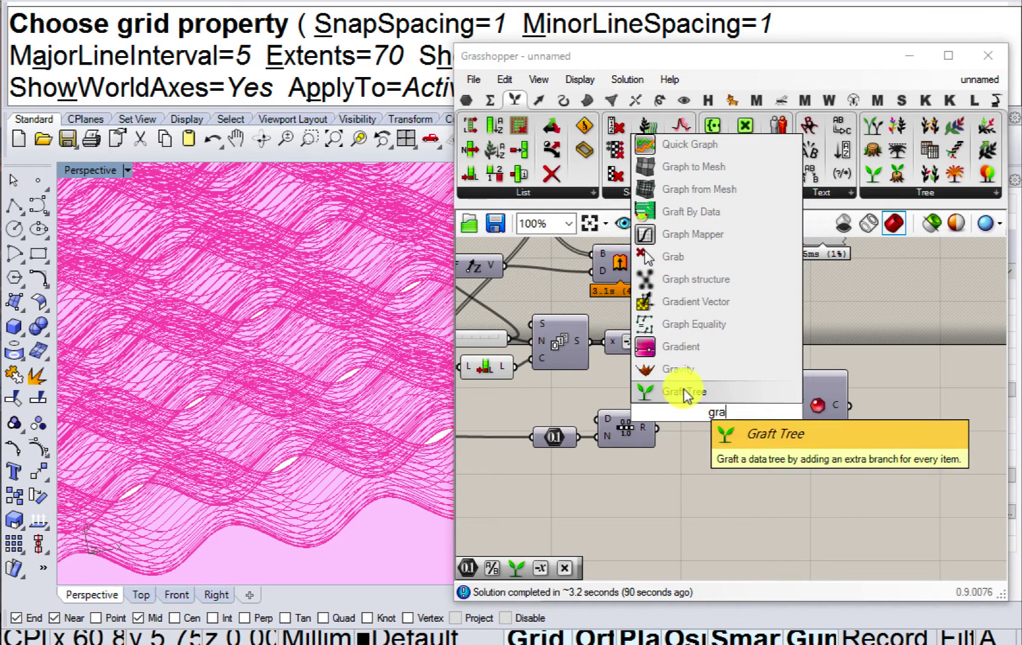
pyautogui.click(683, 354)
pyautogui.rightClick(703, 396)
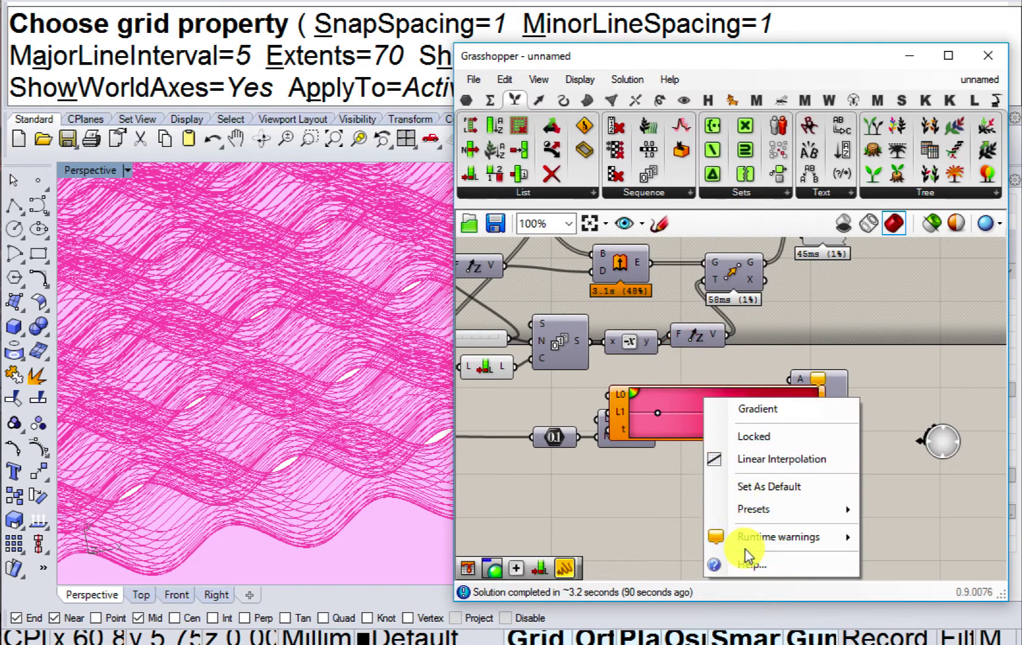
pyautogui.moveTo(744, 505)
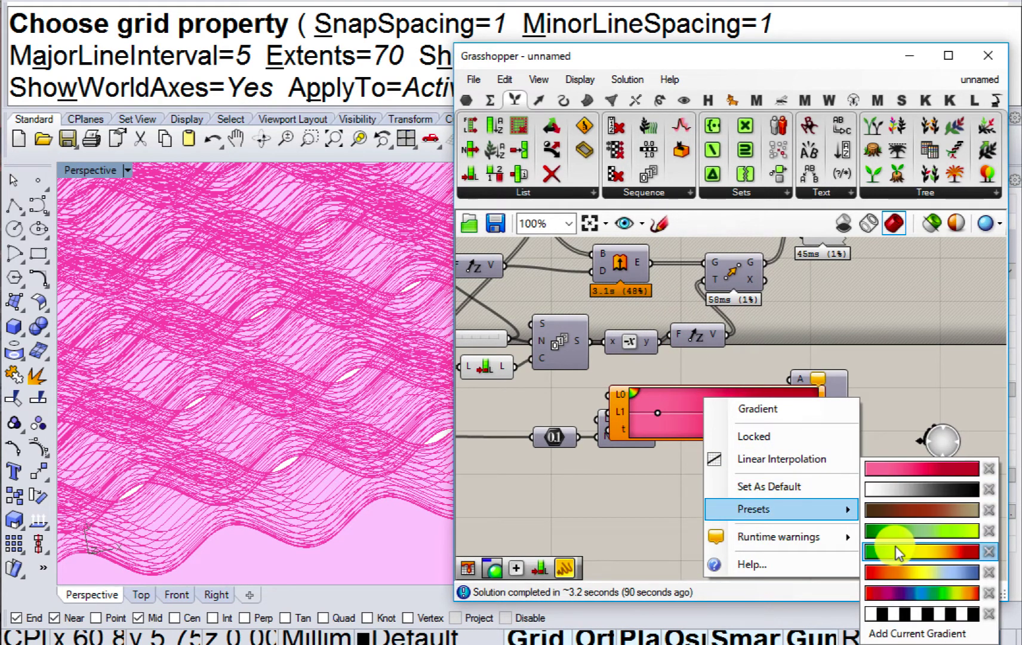
pyautogui.click(896, 566)
pyautogui.moveTo(711, 431); pyautogui.dragTo(811, 487)
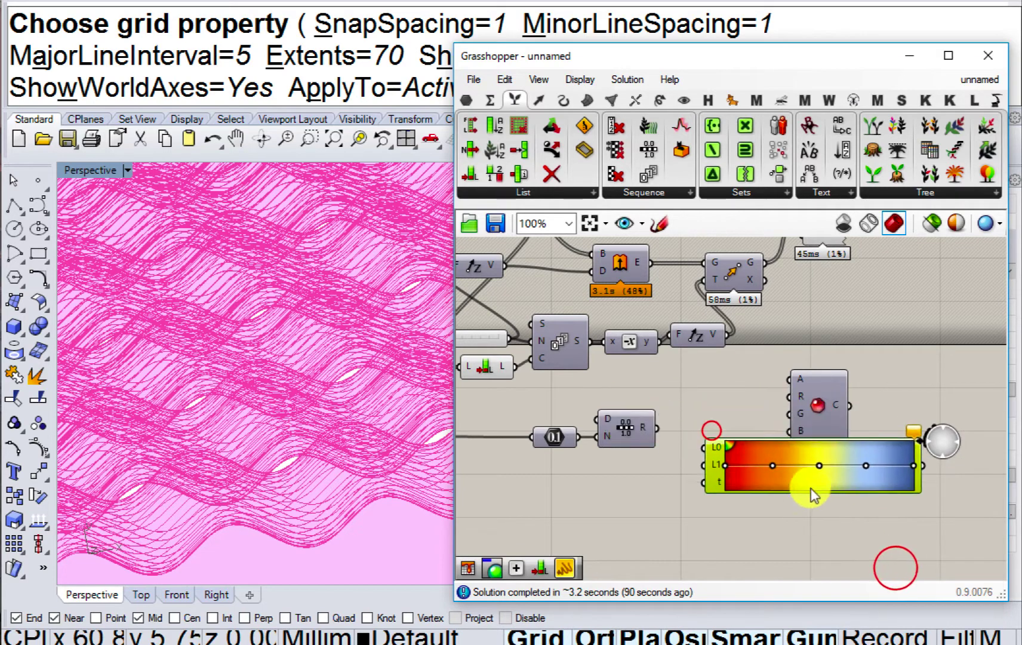
# Connect the Range output to the Gradient's t input and the Gradient output to the Custom Preview's S input.
pyautogui.moveTo(712, 487); pyautogui.dragTo(711, 487)
pyautogui.moveTo(822, 501); pyautogui.dragTo(726, 549, button='right')
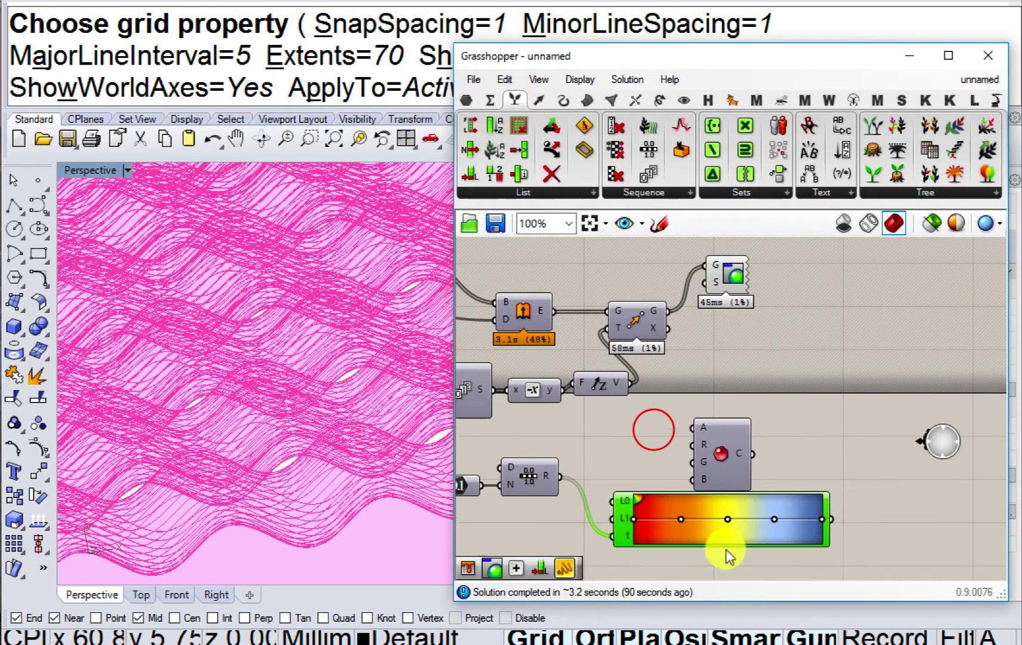
pyautogui.moveTo(738, 341); pyautogui.dragTo(720, 279)
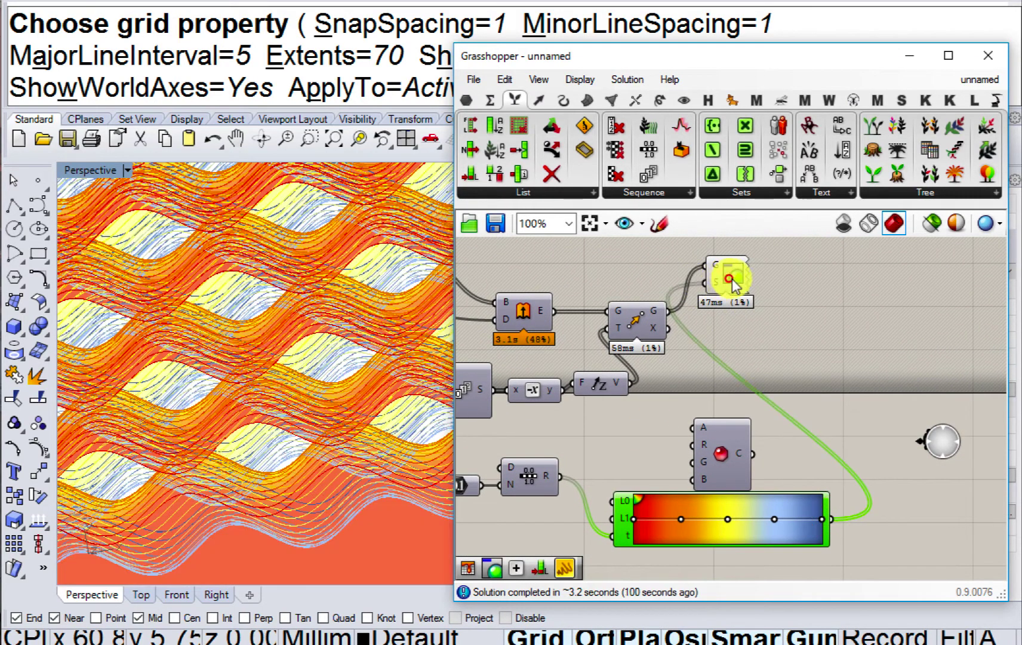
# Examine the gradient-coloured wave layers in the viewport from above and at a distance.
pyautogui.click(739, 395)
pyautogui.moveTo(718, 452); pyautogui.dragTo(732, 448)
pyautogui.moveTo(691, 403); pyautogui.dragTo(807, 409, button='right')
pyautogui.moveTo(676, 348); pyautogui.dragTo(756, 403, button='right')
pyautogui.scroll(-8, 392, 347)
pyautogui.moveTo(399, 415); pyautogui.dragTo(390, 348, button='right')
pyautogui.scroll(3, 366, 412)
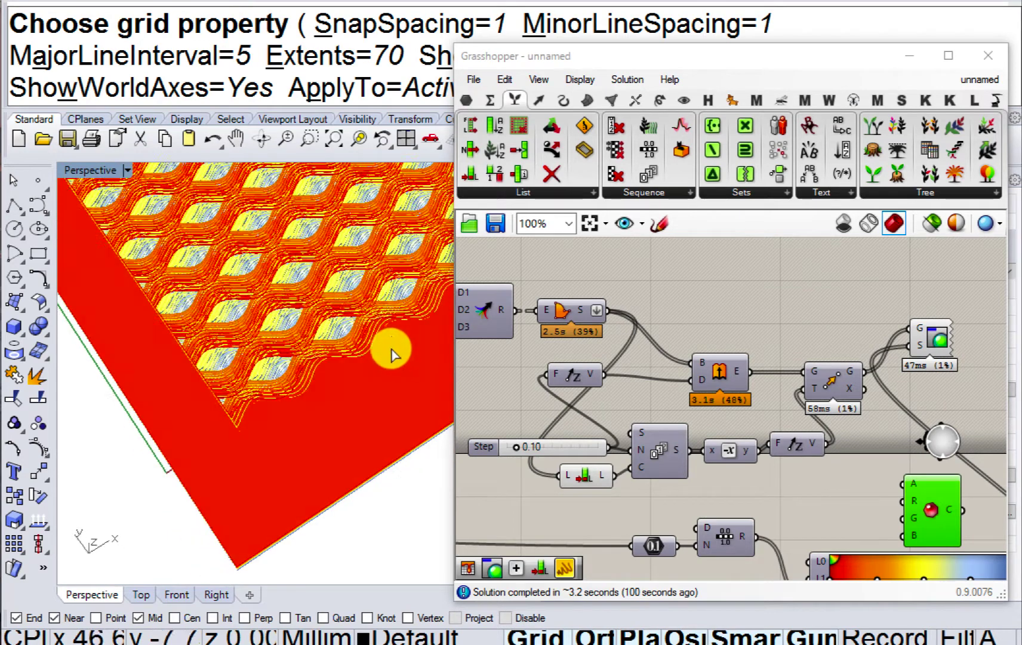
# Switch the Gradient to the white-to-black preset and inspect the shaded layers from a low angle.
pyautogui.moveTo(883, 527); pyautogui.dragTo(760, 452, button='right')
pyautogui.rightClick(777, 485)
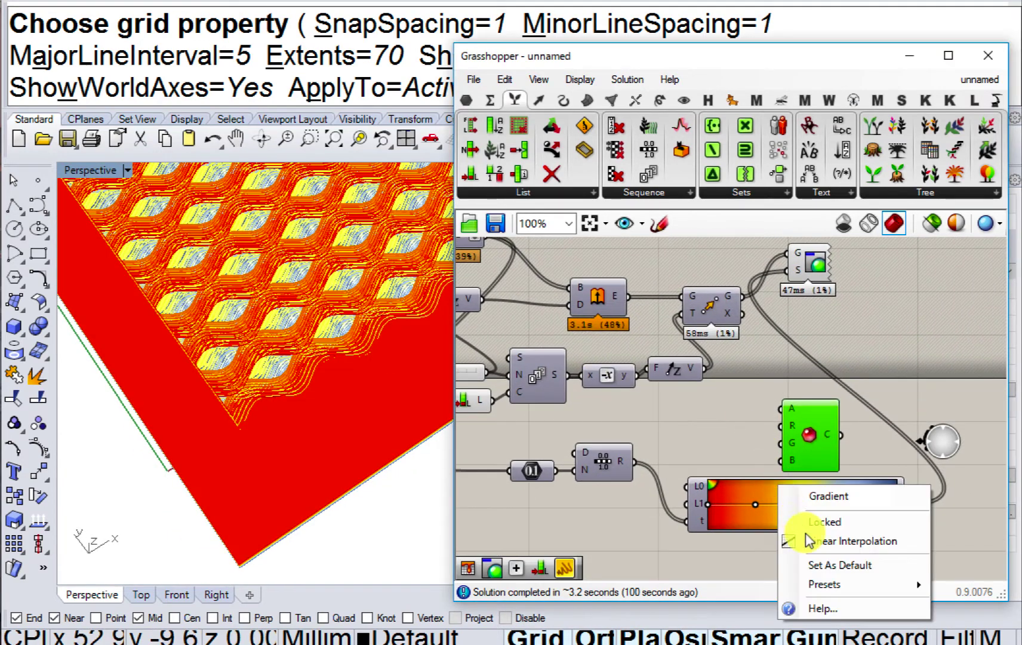
pyautogui.moveTo(821, 579)
pyautogui.click(695, 490)
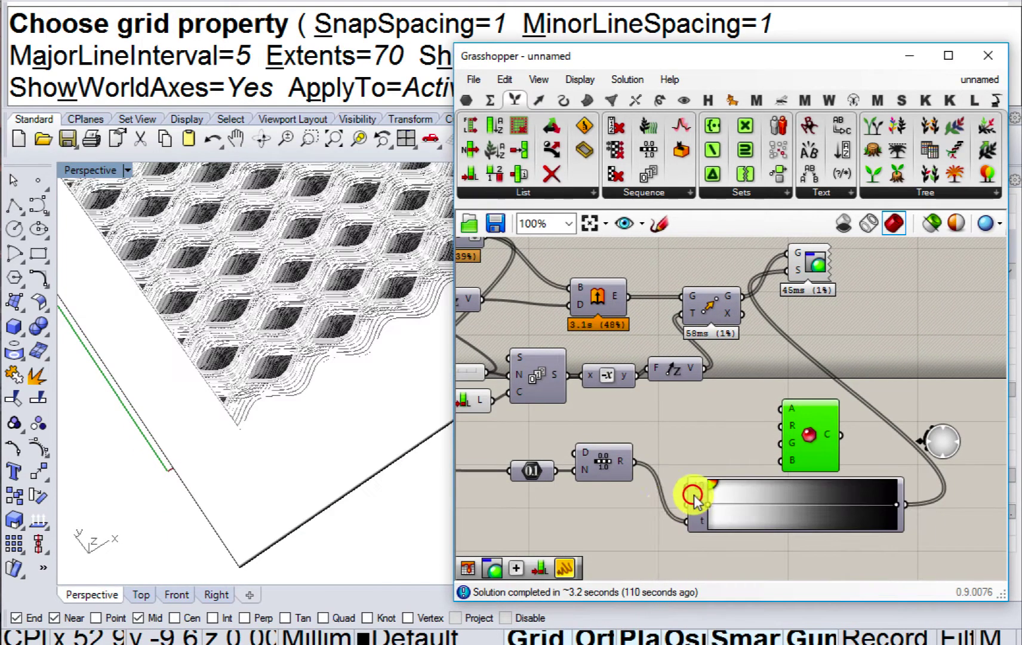
pyautogui.moveTo(326, 360); pyautogui.dragTo(272, 371, button='right')
pyautogui.scroll(7, 285, 316)
pyautogui.moveTo(447, 371)
pyautogui.mouseDown(button='right')
pyautogui.moveTo(333, 344)
pyautogui.moveTo(264, 311)
pyautogui.moveTo(133, 327)
pyautogui.moveTo(192, 334)
pyautogui.moveTo(182, 303)
pyautogui.moveTo(201, 347)
pyautogui.moveTo(264, 365)
pyautogui.moveTo(345, 412)
pyautogui.mouseUp(button='right')
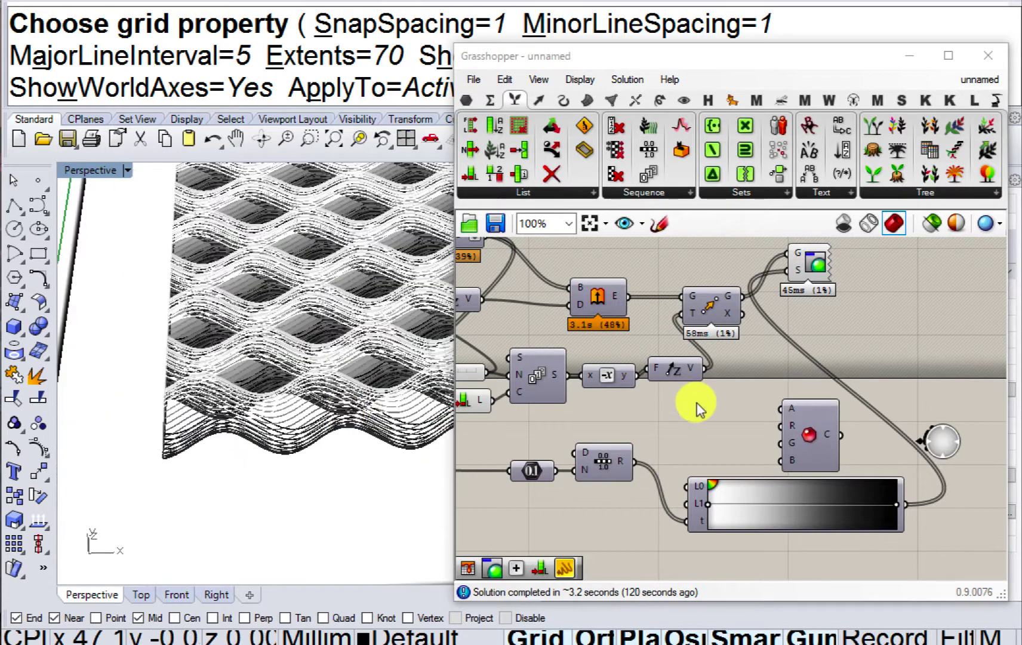
# Add a Mesh parameter above the Boundary Surfaces component and connect the surface output to it.
pyautogui.moveTo(730, 397); pyautogui.dragTo(823, 442, button='right')
pyautogui.moveTo(536, 339); pyautogui.dragTo(654, 401, button='right')
pyautogui.scroll(2, 665, 375)
pyautogui.moveTo(630, 361)
pyautogui.mouseDown(button='right')
pyautogui.moveTo(591, 366)
pyautogui.moveTo(639, 364)
pyautogui.mouseUp(button='right')
pyautogui.scroll(-2, 594, 365)
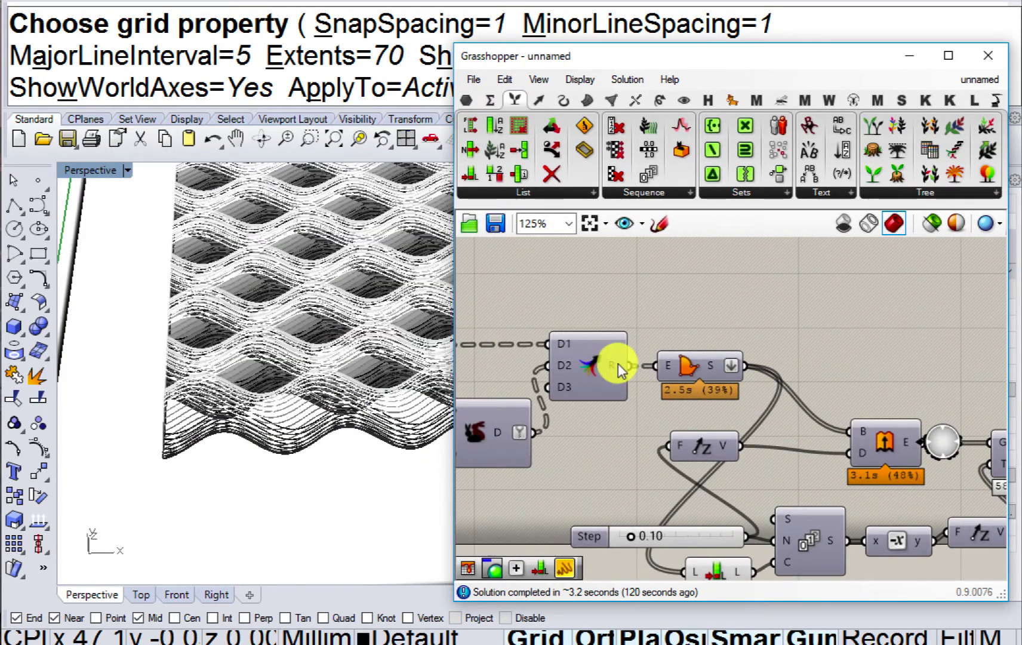
pyautogui.moveTo(618, 364)
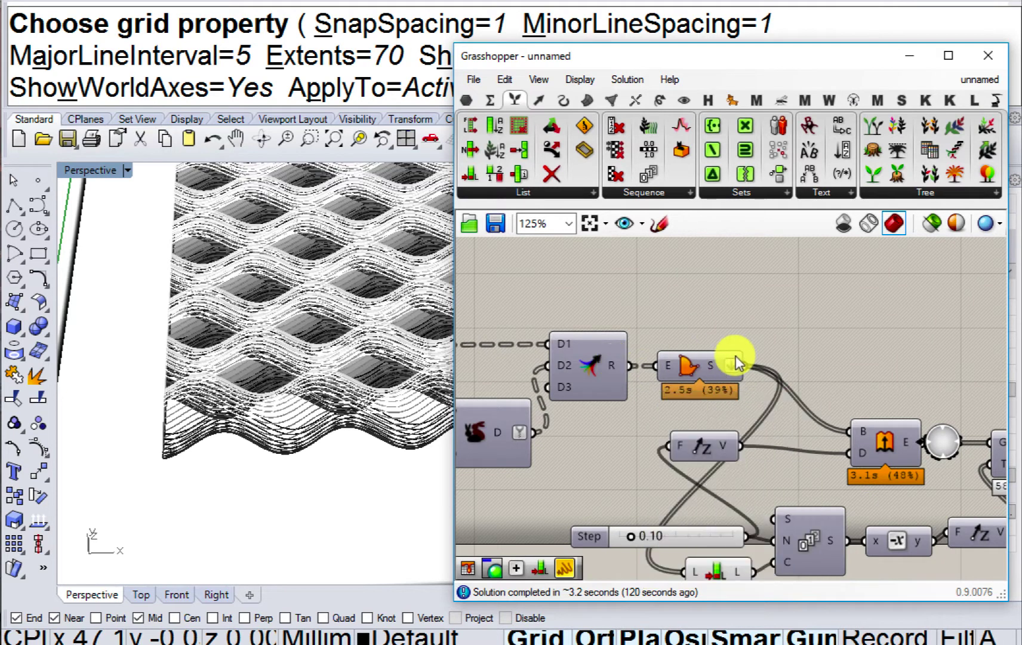
pyautogui.moveTo(784, 345); pyautogui.dragTo(667, 359, button='right')
pyautogui.doubleClick(671, 354)
pyautogui.write('mesh')
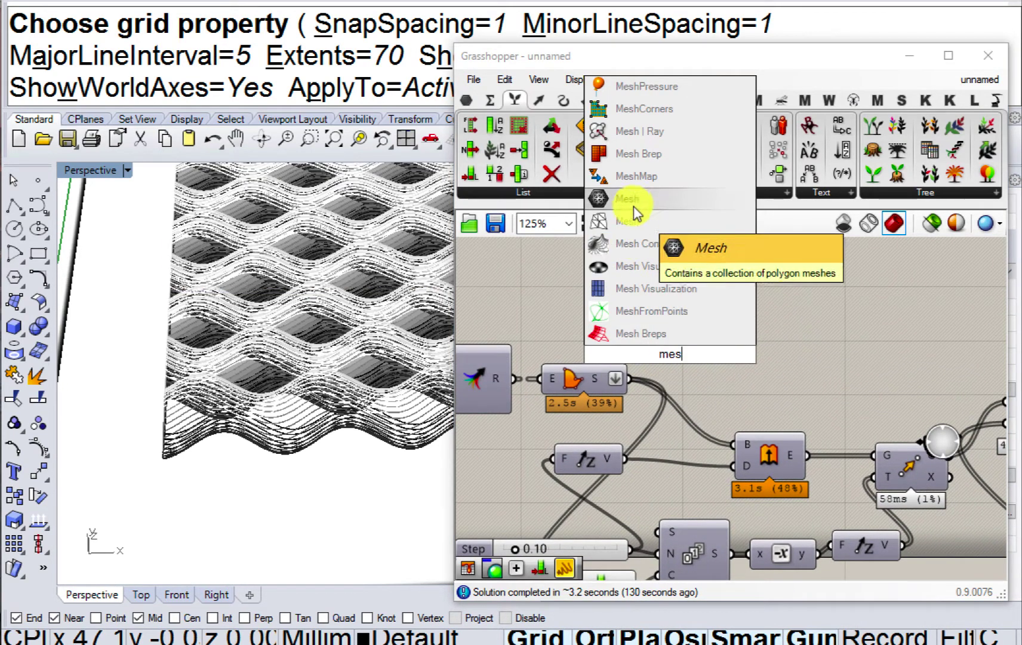
pyautogui.click(631, 200)
pyautogui.moveTo(637, 365); pyautogui.dragTo(646, 299)
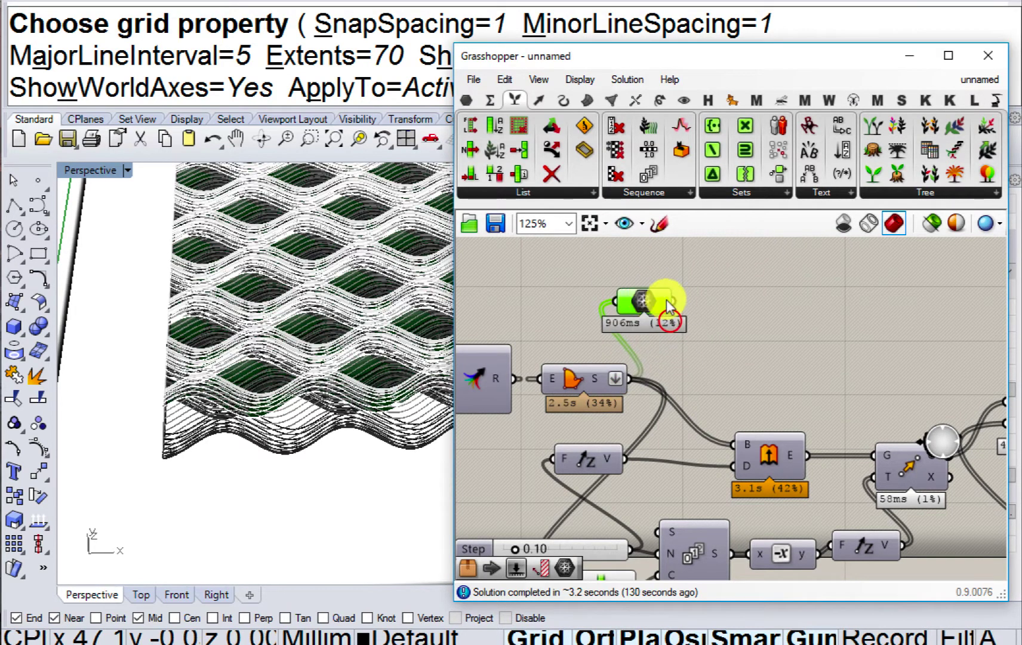
# Add a Weaverbird's Mesh Thicken component beside the Mesh parameter, connect the mesh to its M input and align the parameter with it.
pyautogui.moveTo(670, 321); pyautogui.dragTo(616, 356, button='right')
pyautogui.doubleClick(704, 345)
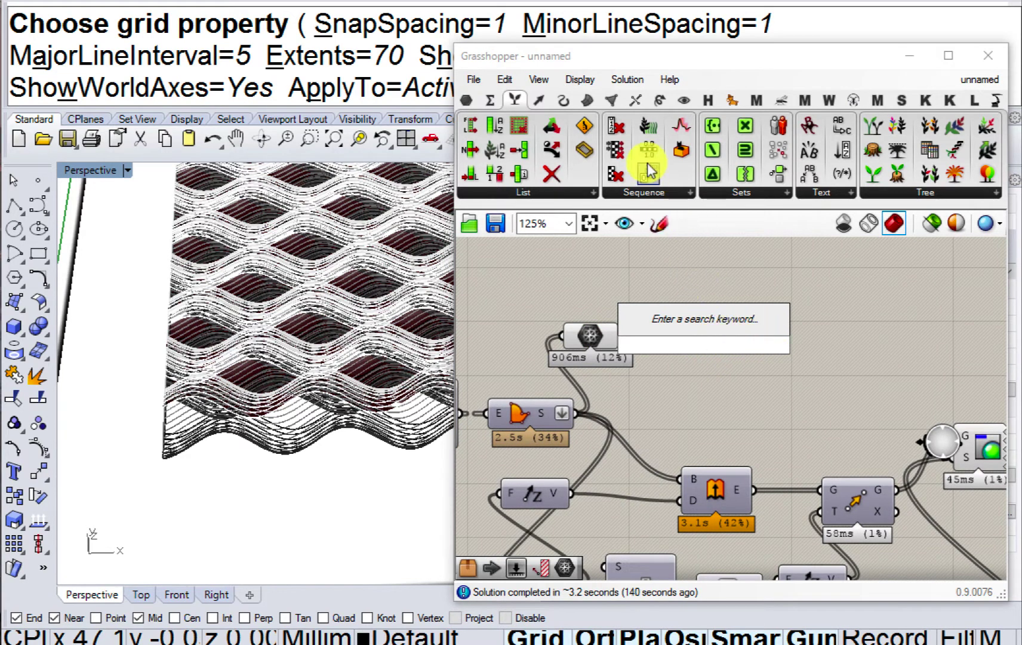
pyautogui.click(653, 269)
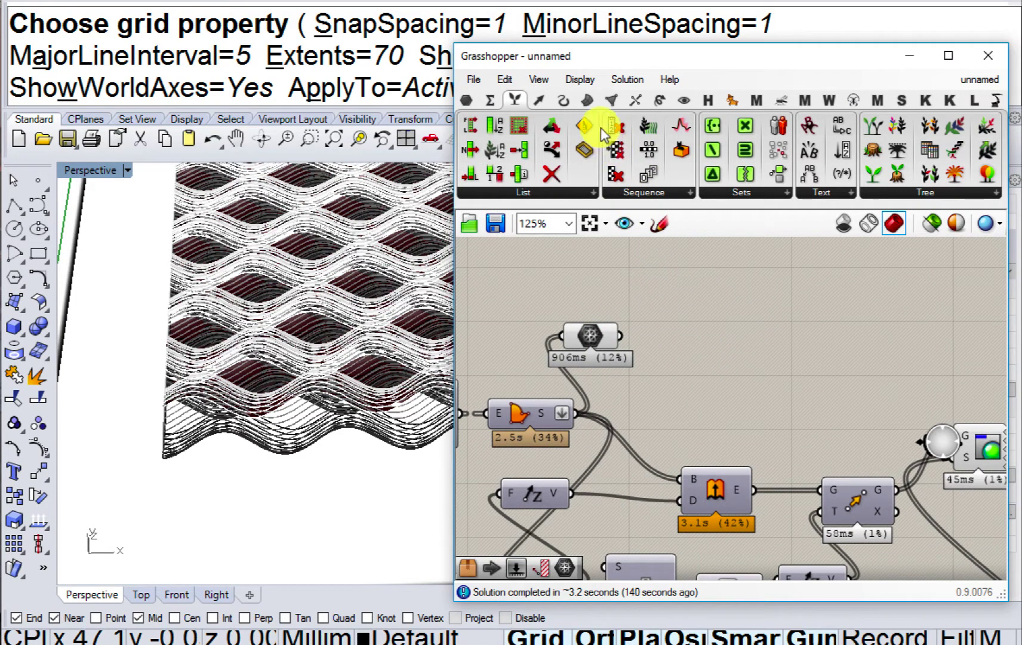
pyautogui.click(610, 101)
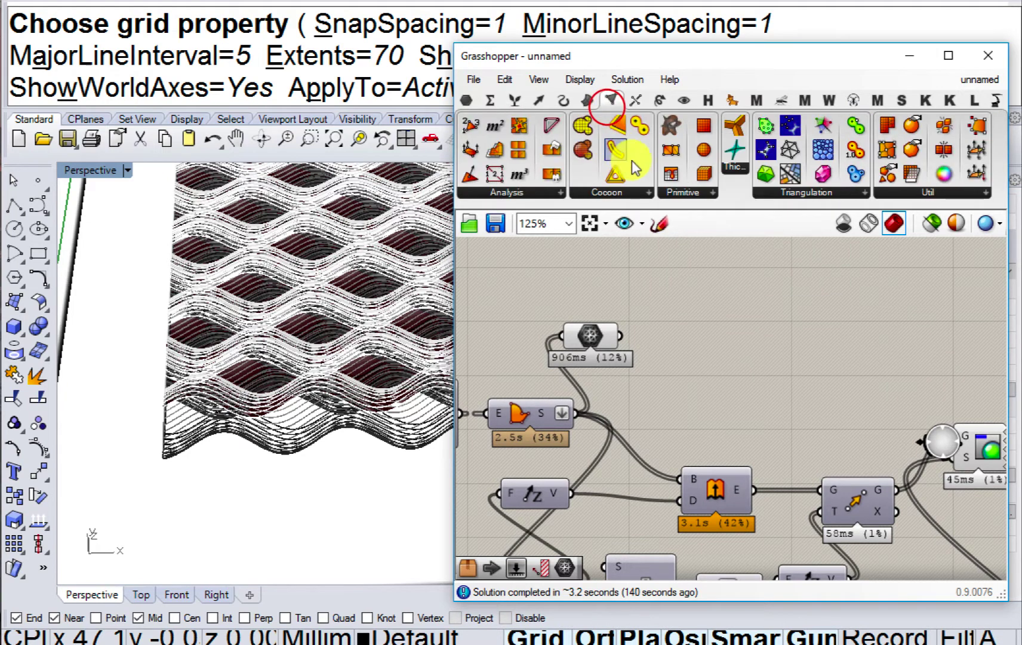
pyautogui.doubleClick(700, 306)
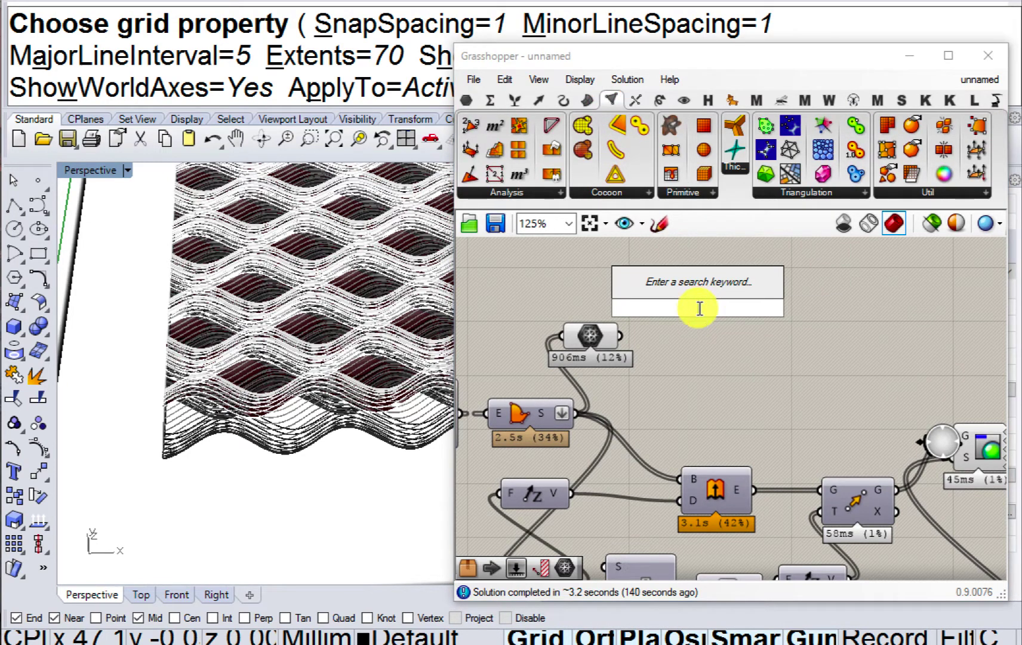
pyautogui.write('thick')
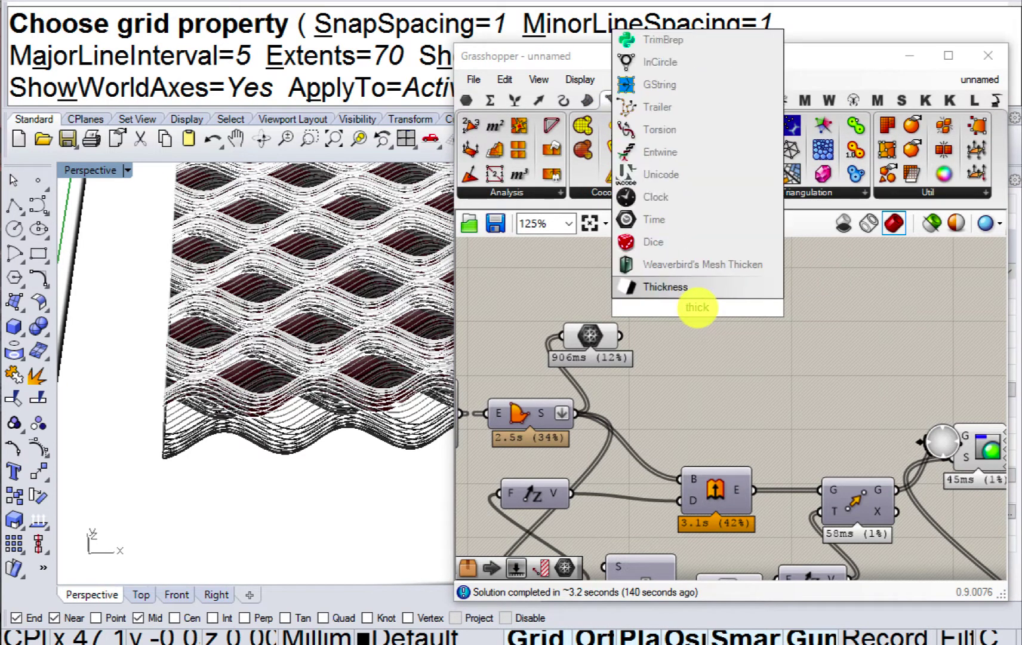
pyautogui.click(740, 279)
pyautogui.scroll(1, 656, 348)
pyautogui.moveTo(612, 330); pyautogui.dragTo(654, 266)
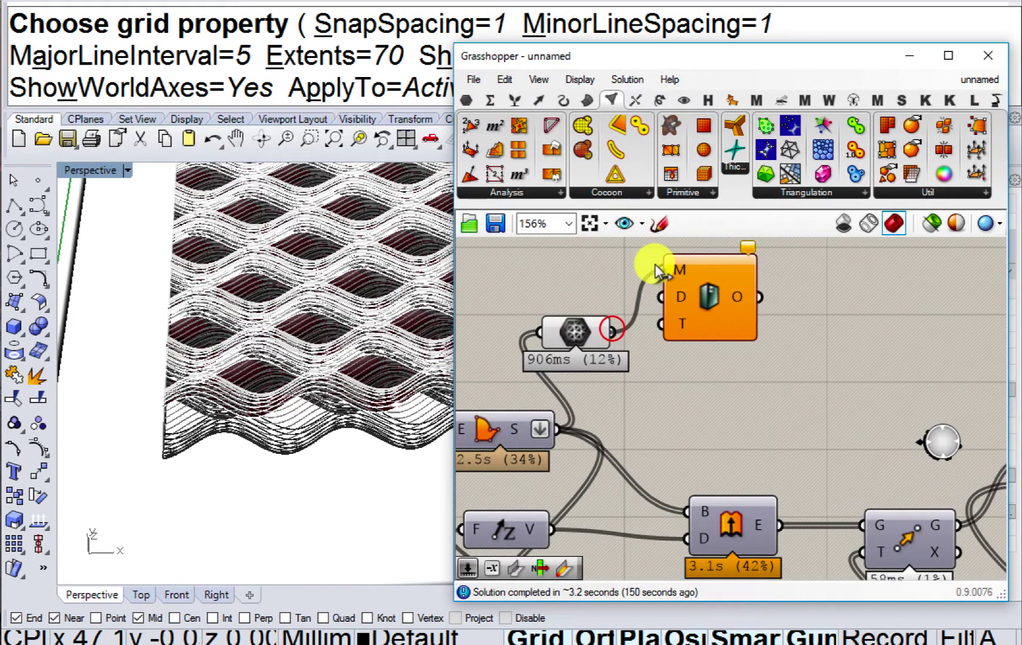
pyautogui.moveTo(582, 337); pyautogui.dragTo(584, 321)
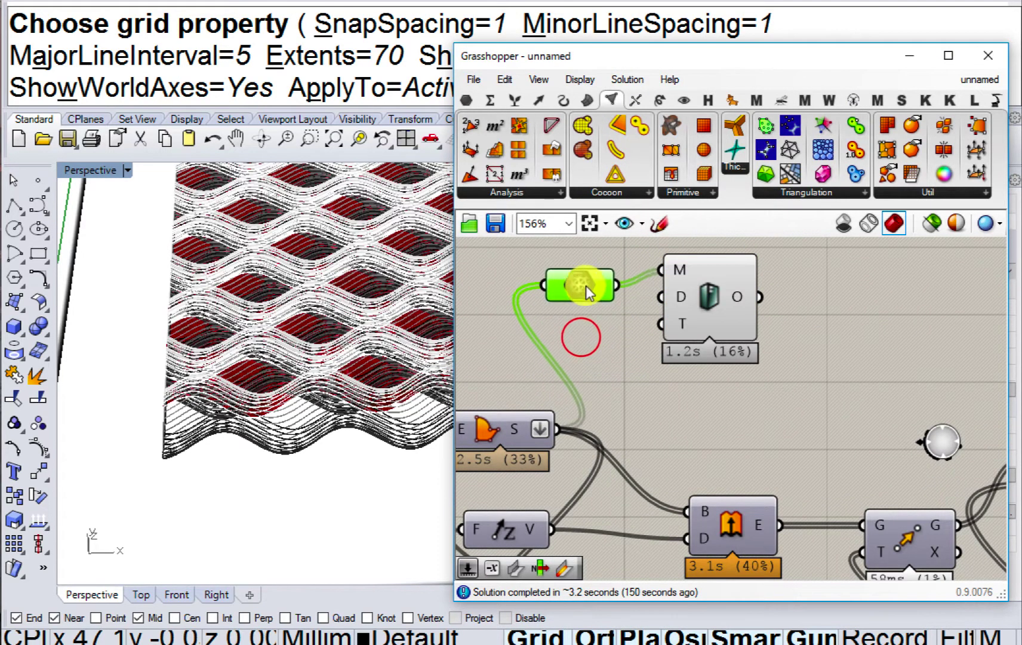
# Connect the Step slider to the Mesh Thicken component's D input.
pyautogui.scroll(-1, 584, 284)
pyautogui.scroll(-1, 645, 338)
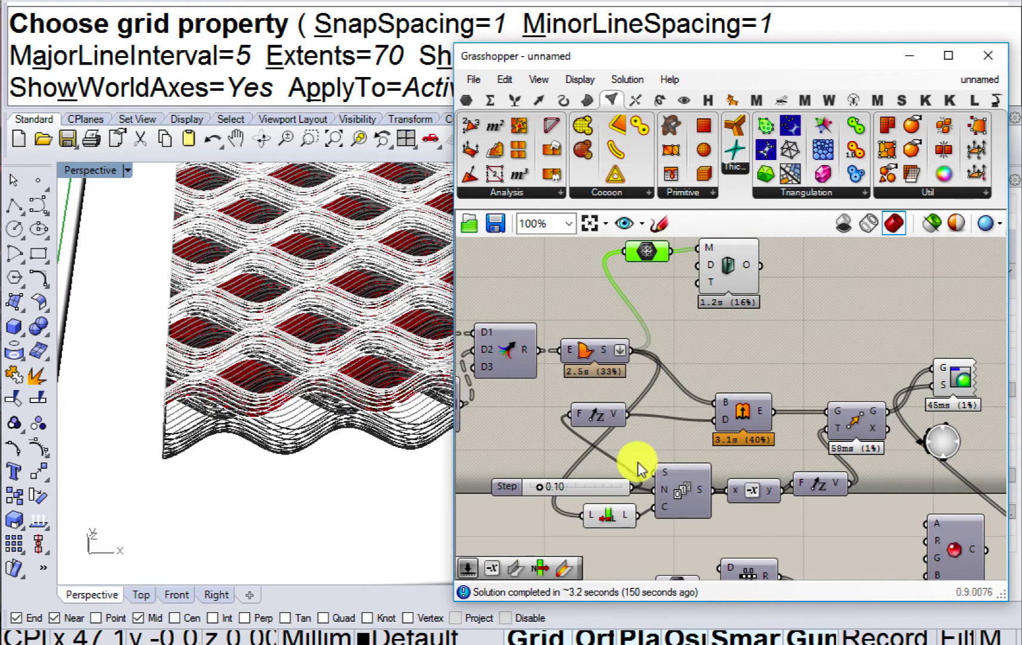
pyautogui.moveTo(630, 484); pyautogui.dragTo(698, 266)
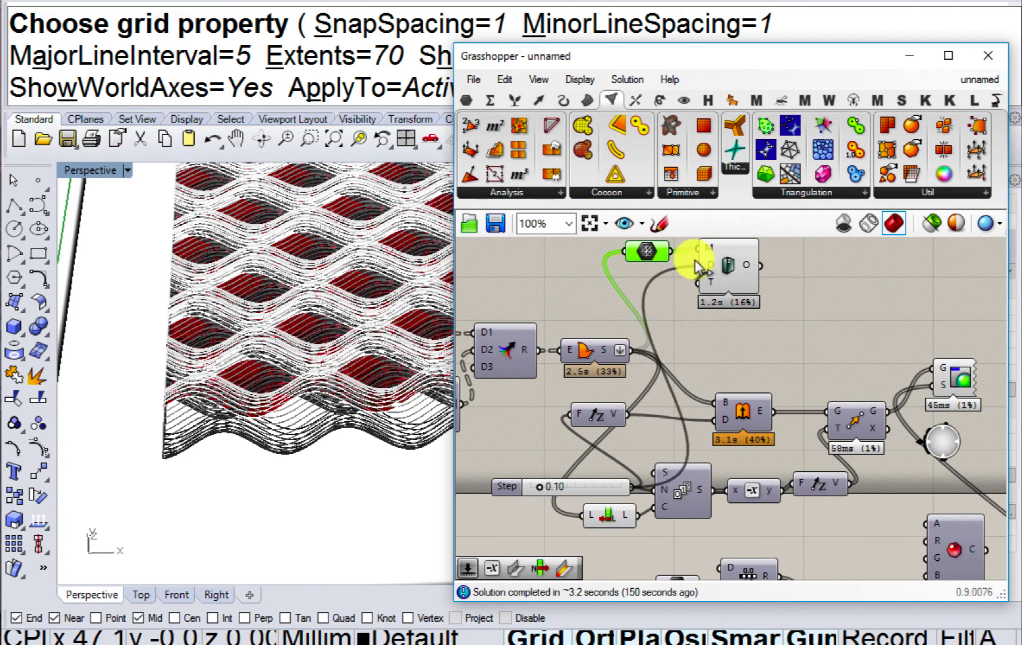
pyautogui.click(733, 266)
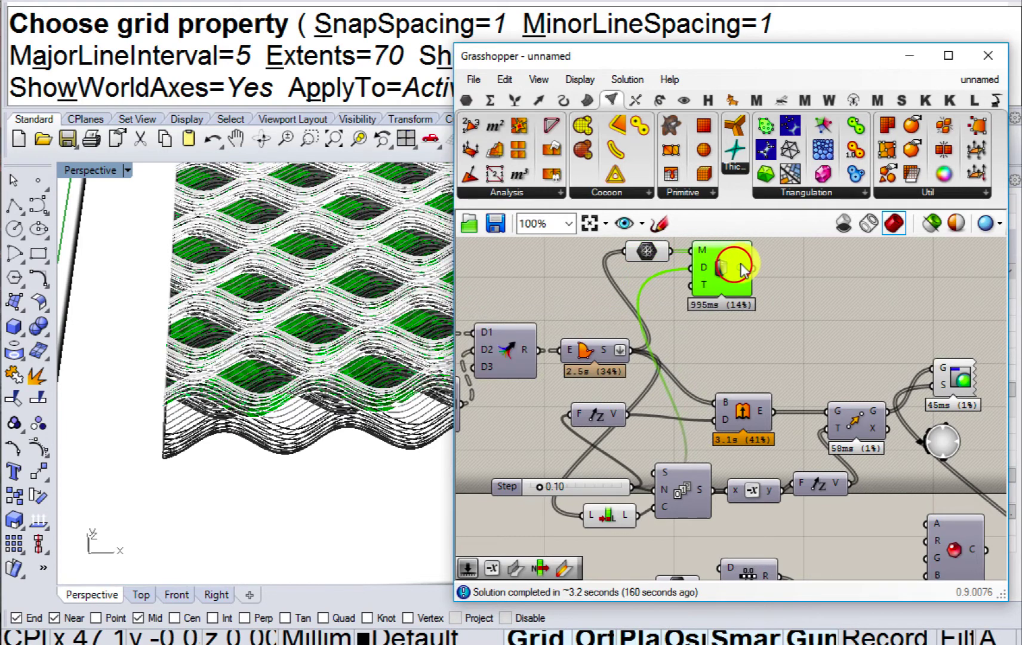
# Add an Unweld Mesh component and connect the Mesh Thicken output to its M input.
pyautogui.moveTo(741, 270); pyautogui.dragTo(710, 323, button='right')
pyautogui.moveTo(718, 329)
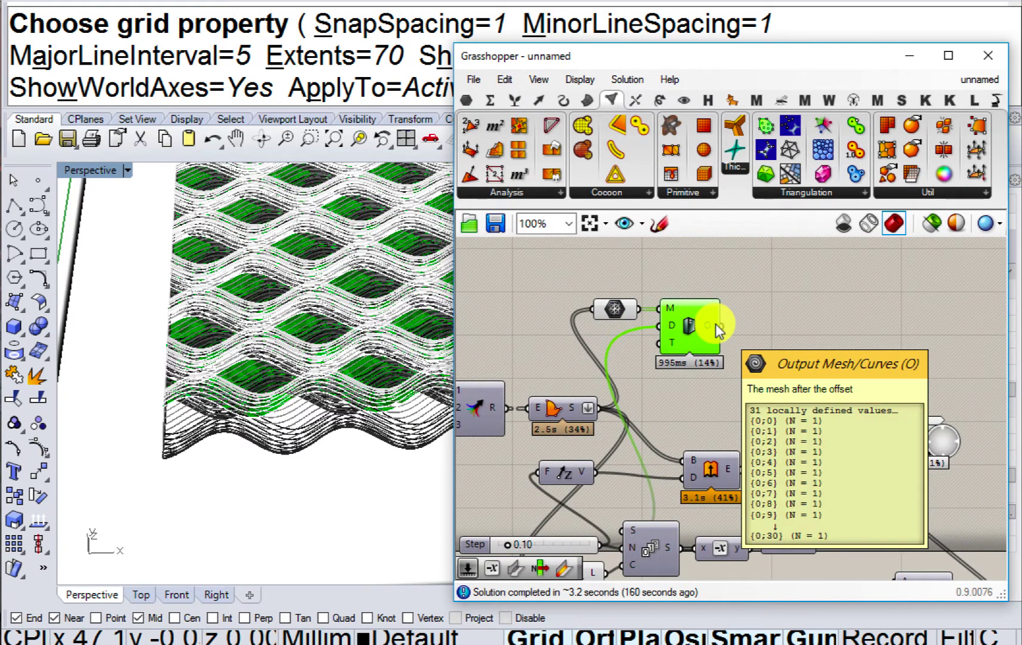
pyautogui.doubleClick(770, 319)
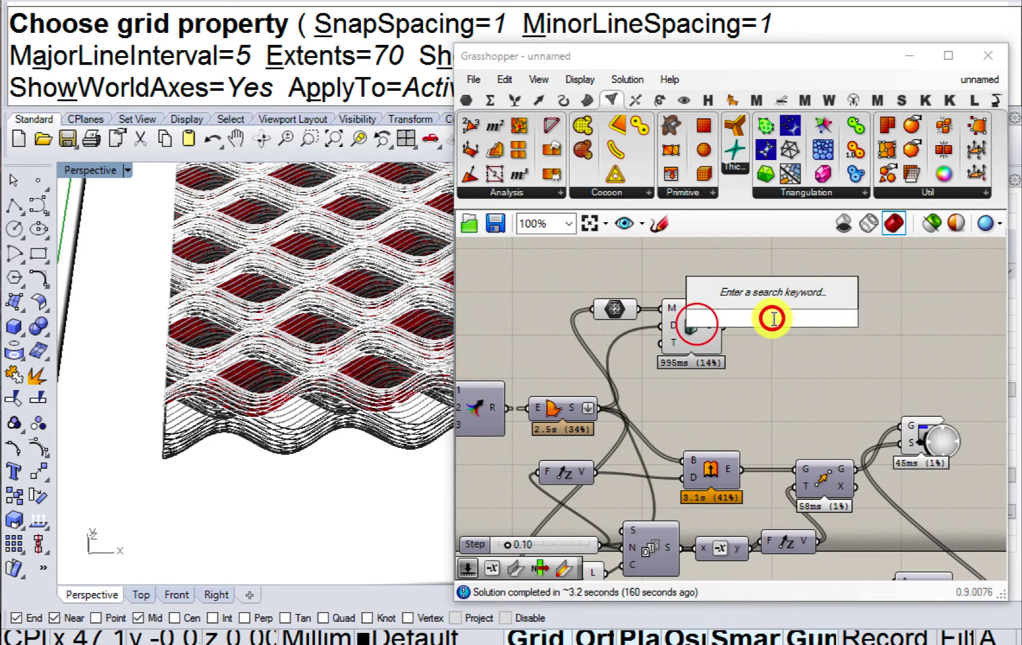
pyautogui.write('unwe')
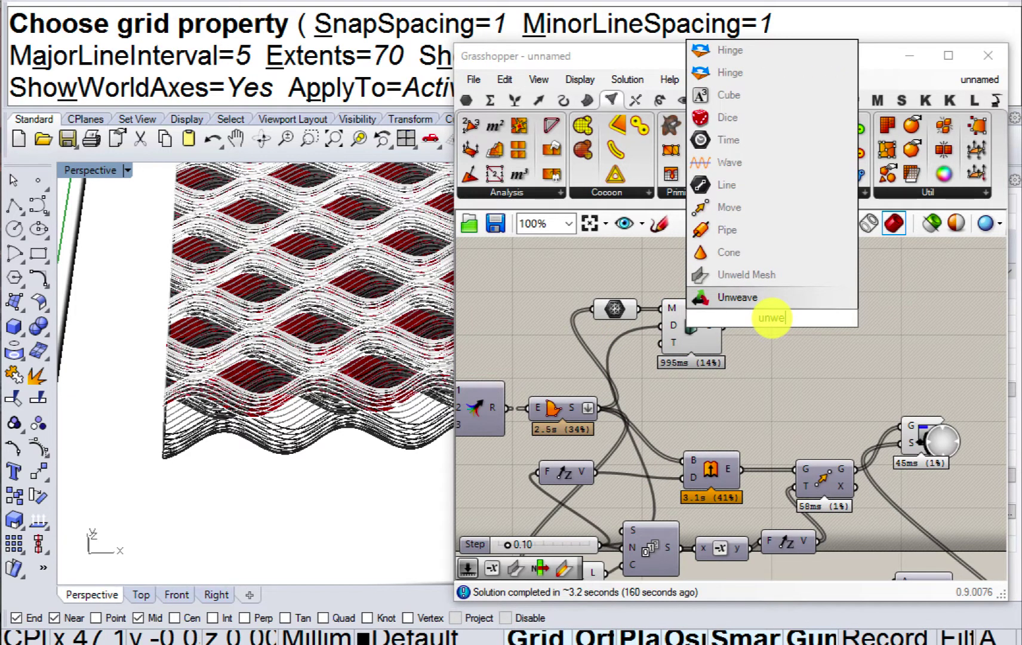
pyautogui.click(725, 274)
pyautogui.scroll(3, 725, 321)
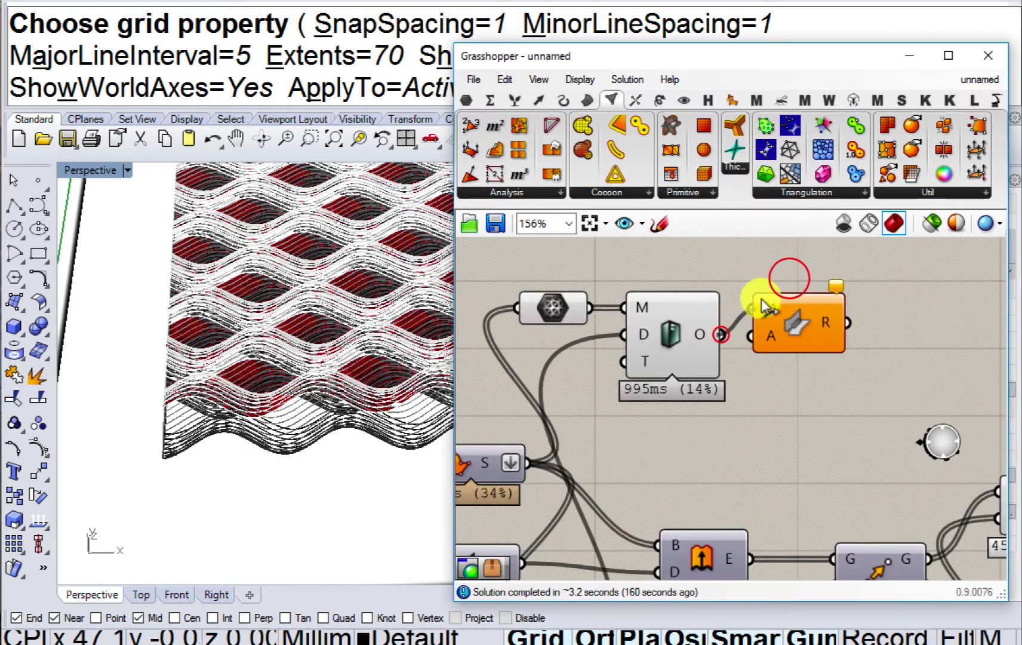
pyautogui.moveTo(788, 326); pyautogui.dragTo(789, 322)
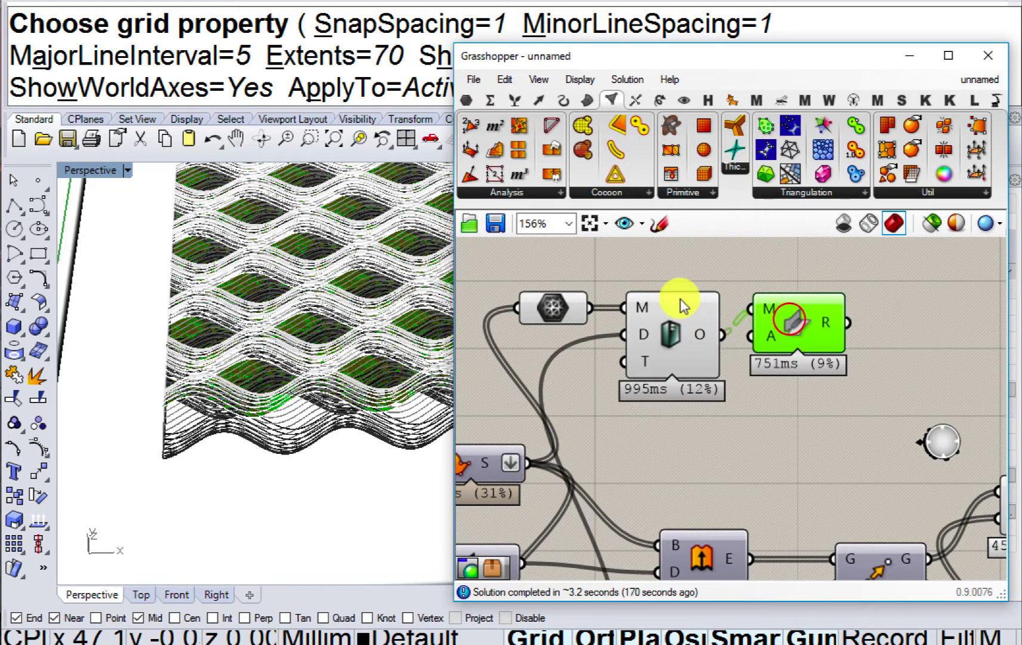
# Turn off the preview of the Mesh parameter and the Mesh Thicken component.
pyautogui.moveTo(680, 299); pyautogui.dragTo(683, 343, button='right')
pyautogui.moveTo(673, 282); pyautogui.dragTo(534, 403)
pyautogui.moveTo(575, 390); pyautogui.dragTo(624, 344, button='middle')
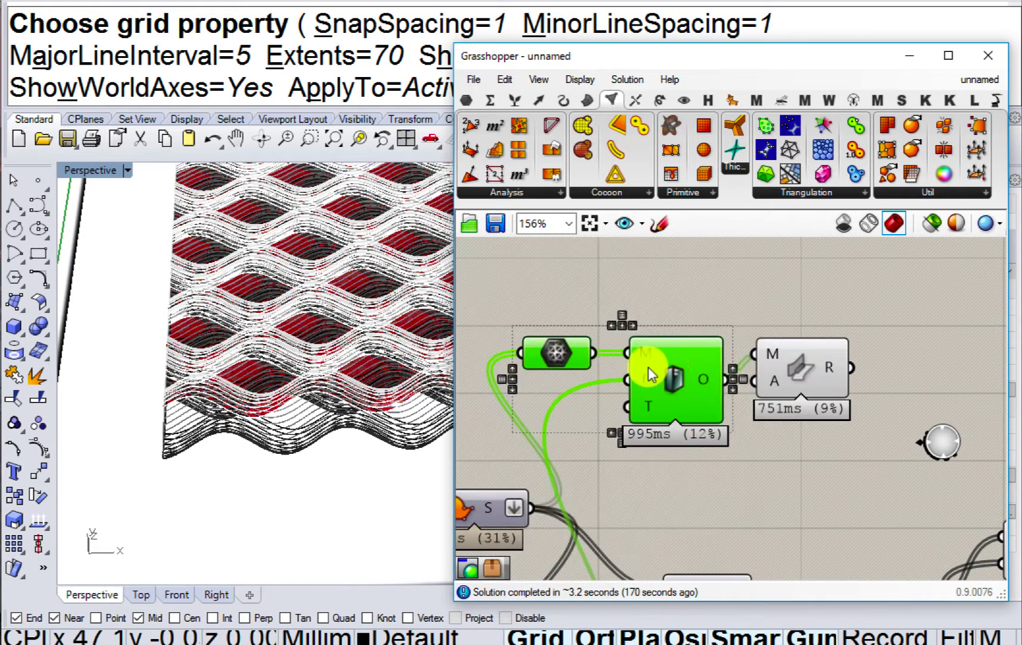
# Flatten the Unweld Mesh R output and connect it to the Move component's G input in place of the extrusion.
pyautogui.moveTo(770, 363); pyautogui.dragTo(661, 318, button='right')
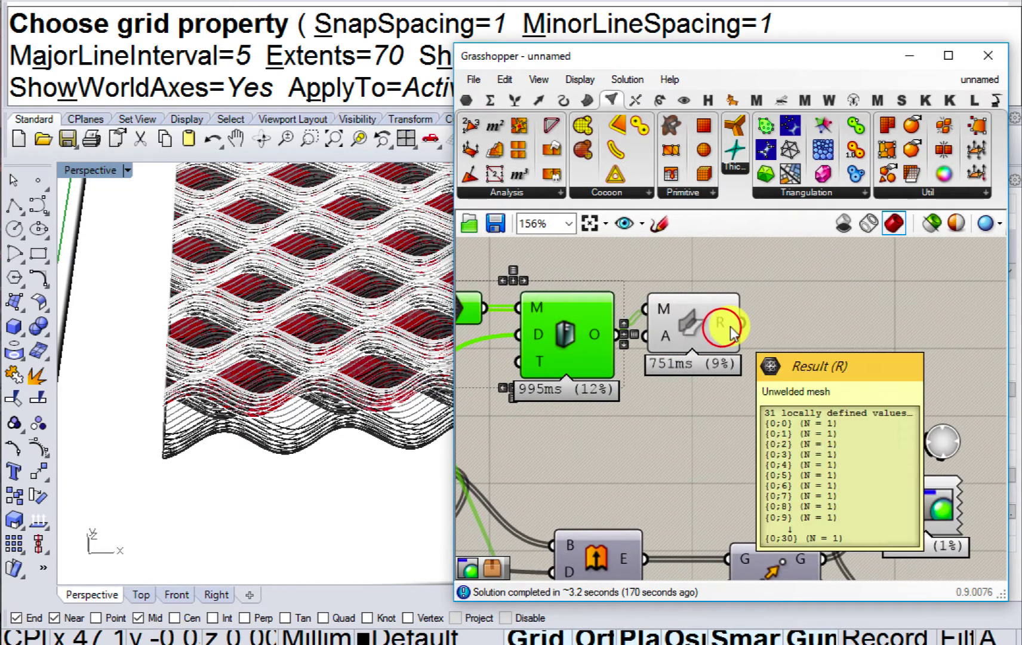
pyautogui.rightClick(730, 326)
pyautogui.click(756, 398)
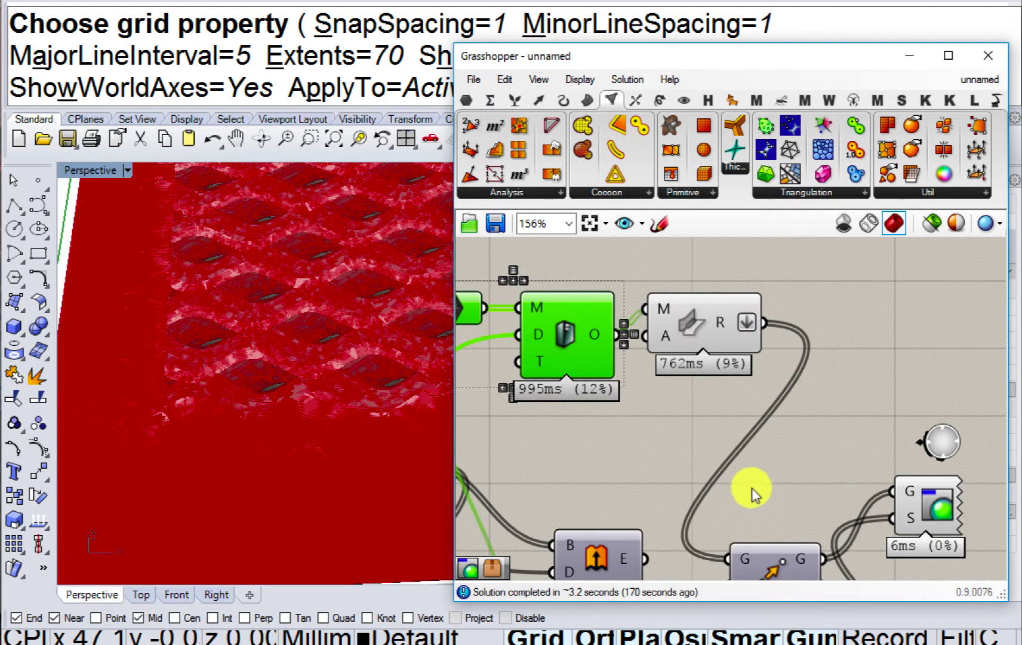
pyautogui.click(752, 487)
# Turn off the preview of the Mesh Thicken and Unweld Mesh components.
pyautogui.moveTo(678, 458); pyautogui.dragTo(736, 392, button='right')
pyautogui.scroll(-1, 737, 392)
pyautogui.moveTo(749, 395); pyautogui.dragTo(652, 267)
pyautogui.middleClick(694, 348)
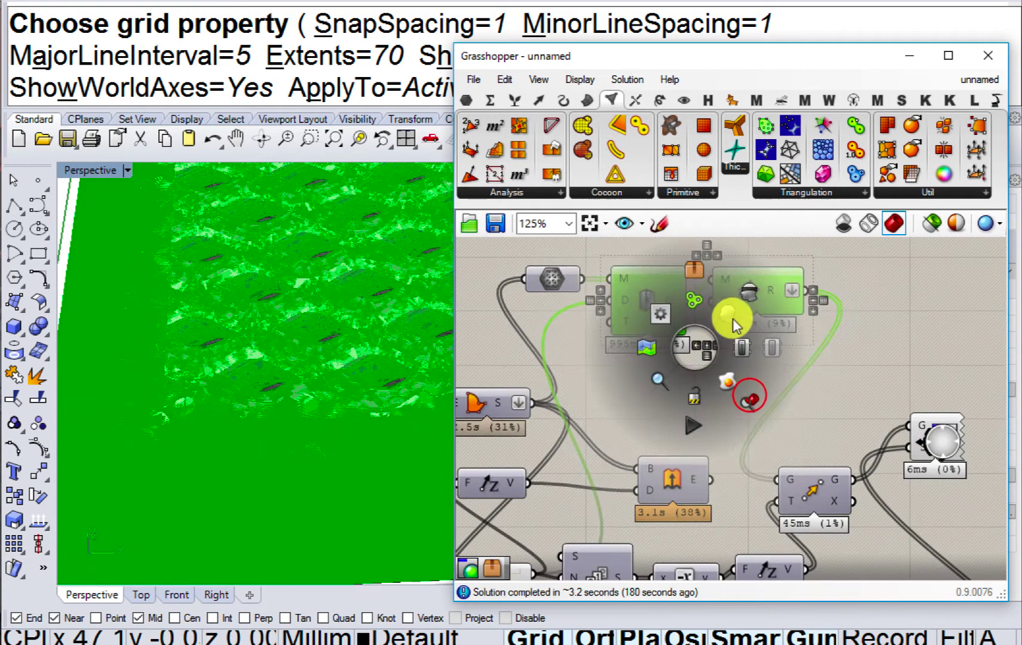
pyautogui.click(747, 292)
pyautogui.click(683, 400)
# Delete the disconnected Extrude component.
pyautogui.click(661, 480)
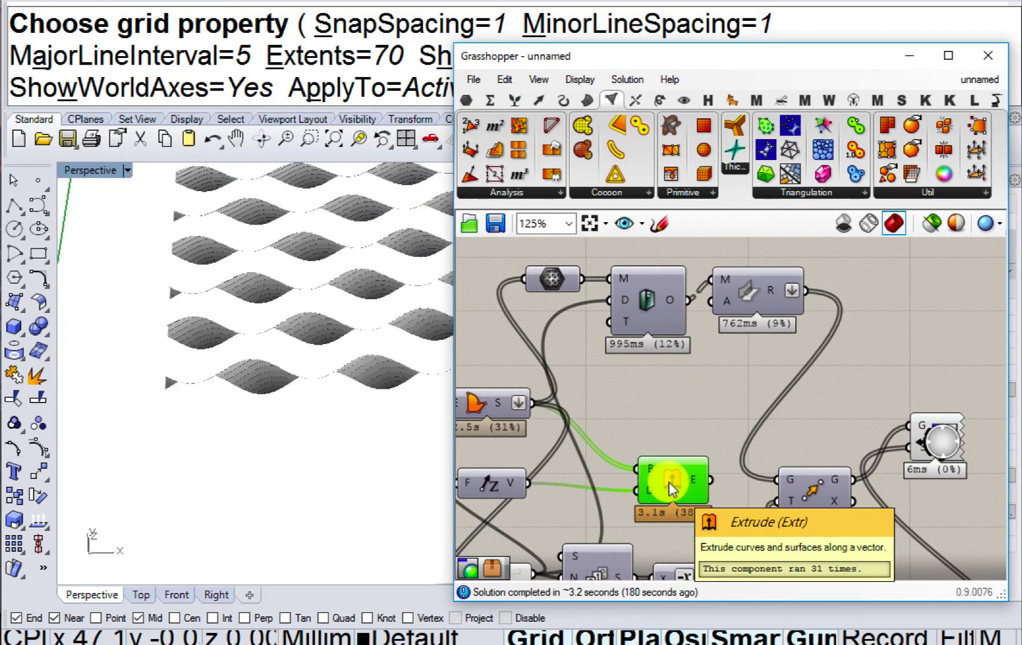
pyautogui.moveTo(671, 488); pyautogui.dragTo(667, 440)
pyautogui.press('Delete')
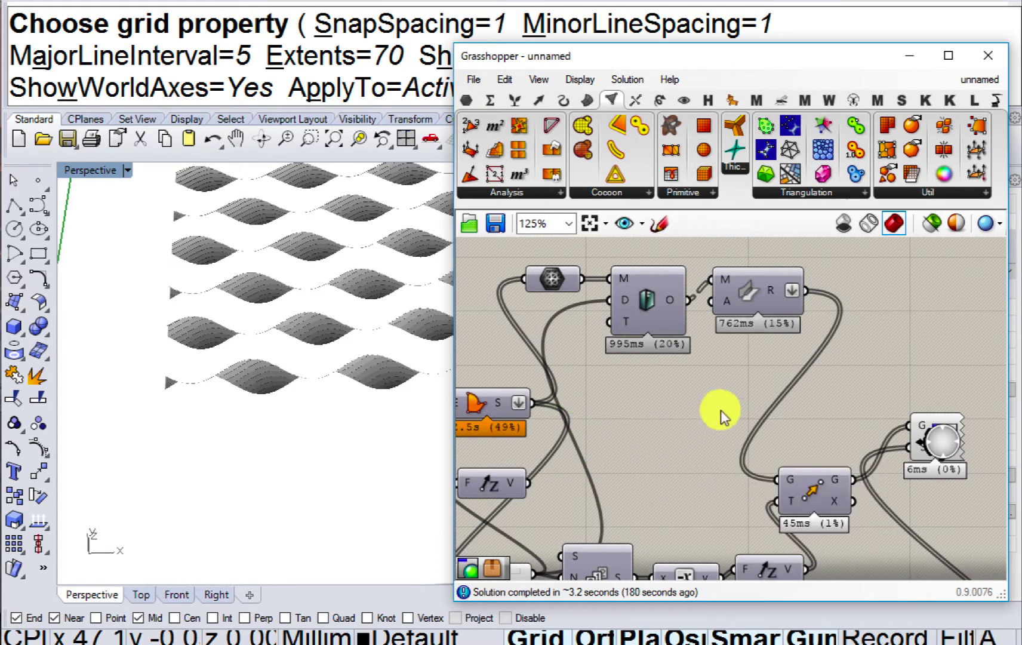
# Add a Mesh Normalize component and wire it between the Unweld Mesh result and the Move component's G input.
pyautogui.moveTo(720, 410); pyautogui.dragTo(641, 433, button='right')
pyautogui.doubleClick(642, 434)
pyautogui.write('normal')
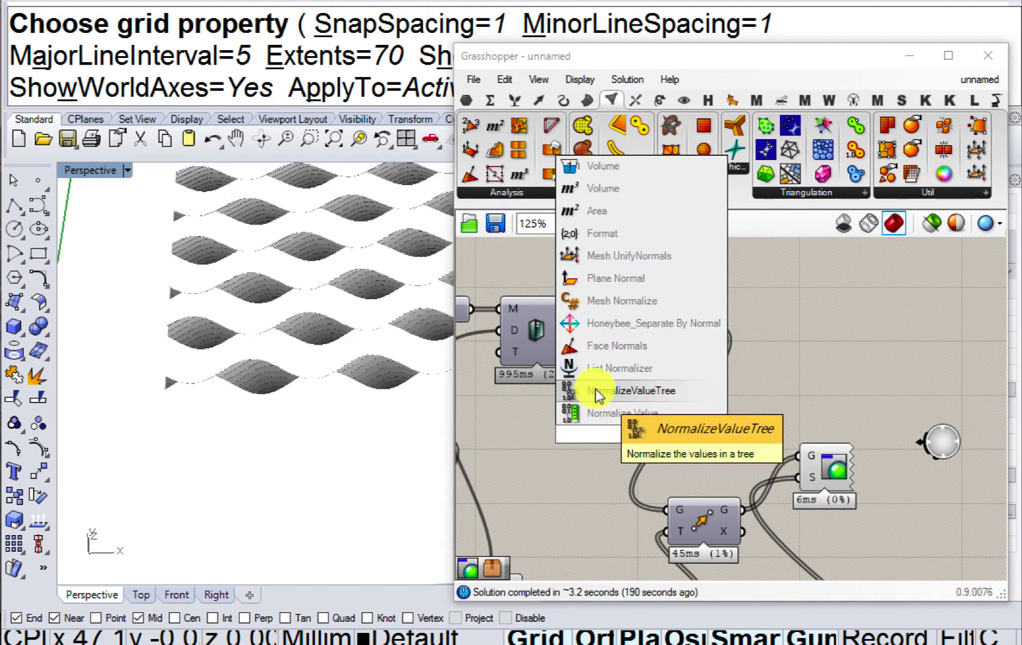
pyautogui.click(618, 301)
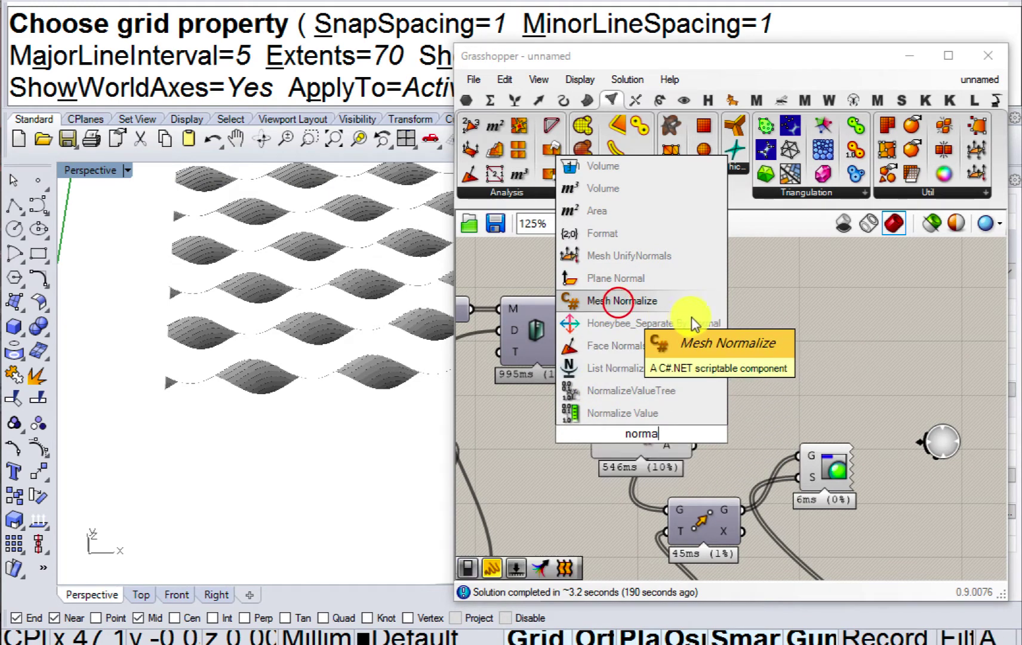
pyautogui.moveTo(691, 319); pyautogui.dragTo(590, 434)
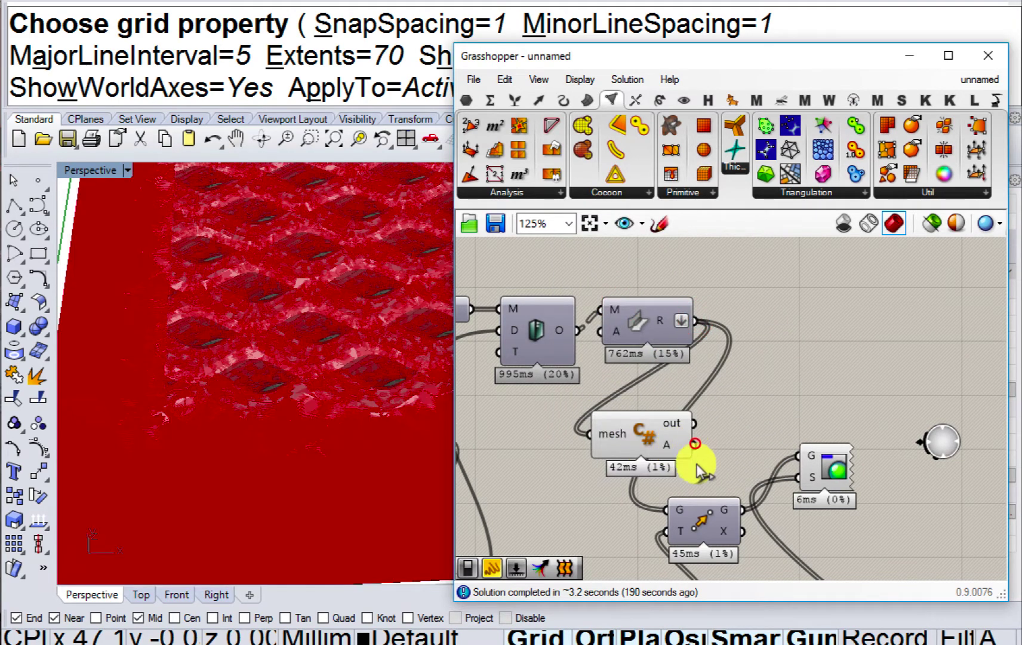
pyautogui.moveTo(697, 465); pyautogui.dragTo(666, 509)
# Turn off the Mesh Normalize preview and view the shaded layers from above.
pyautogui.click(654, 417)
pyautogui.middleClick(656, 419)
pyautogui.click(723, 373)
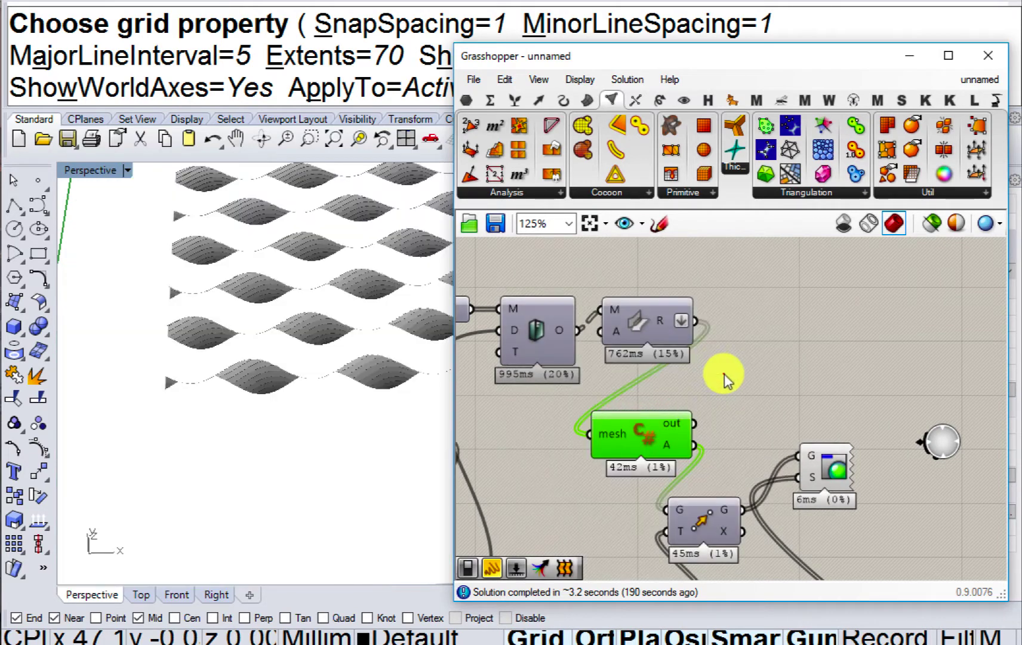
pyautogui.click(724, 377)
pyautogui.moveTo(383, 406); pyautogui.dragTo(275, 443, button='right')
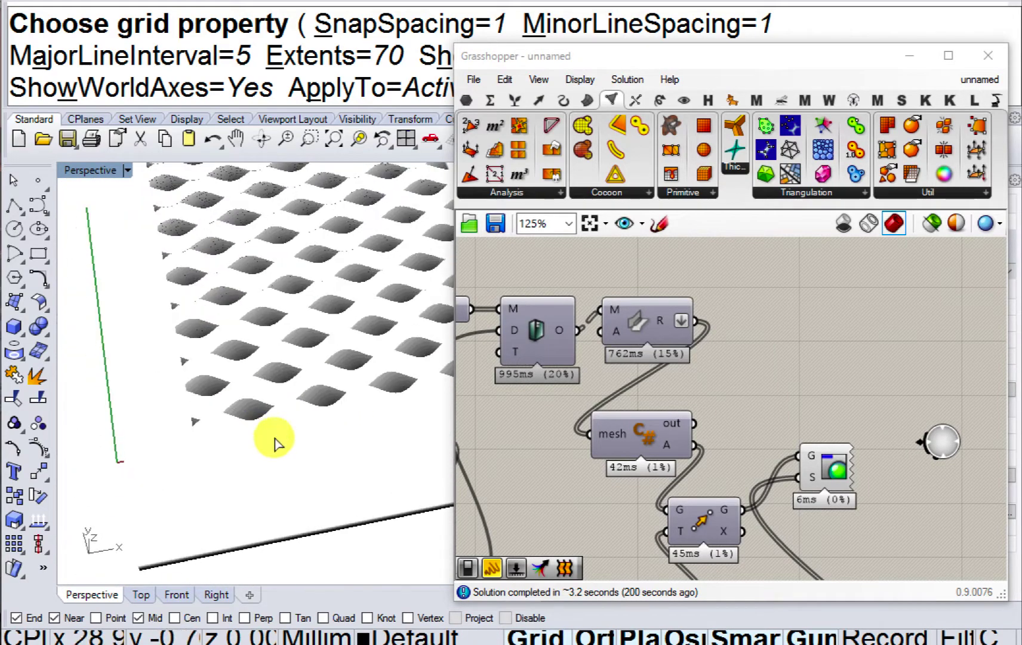
# Move the Steps slider clear of the Factor slider and set Factor to 1.0, viewing the layers from a lower angle.
pyautogui.scroll(-7, 626, 403)
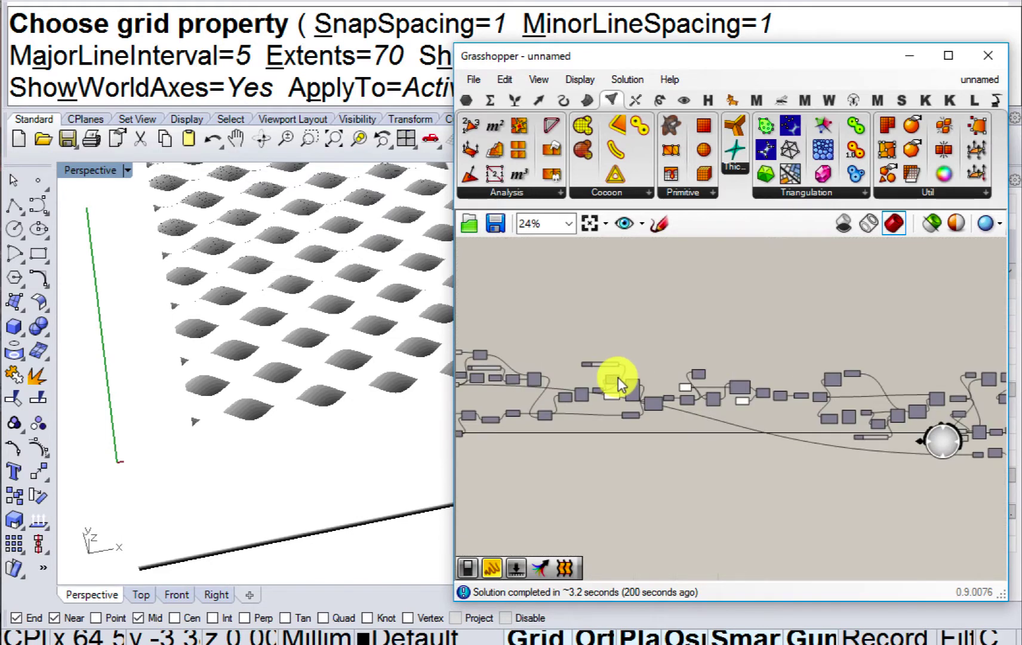
pyautogui.scroll(7, 618, 377)
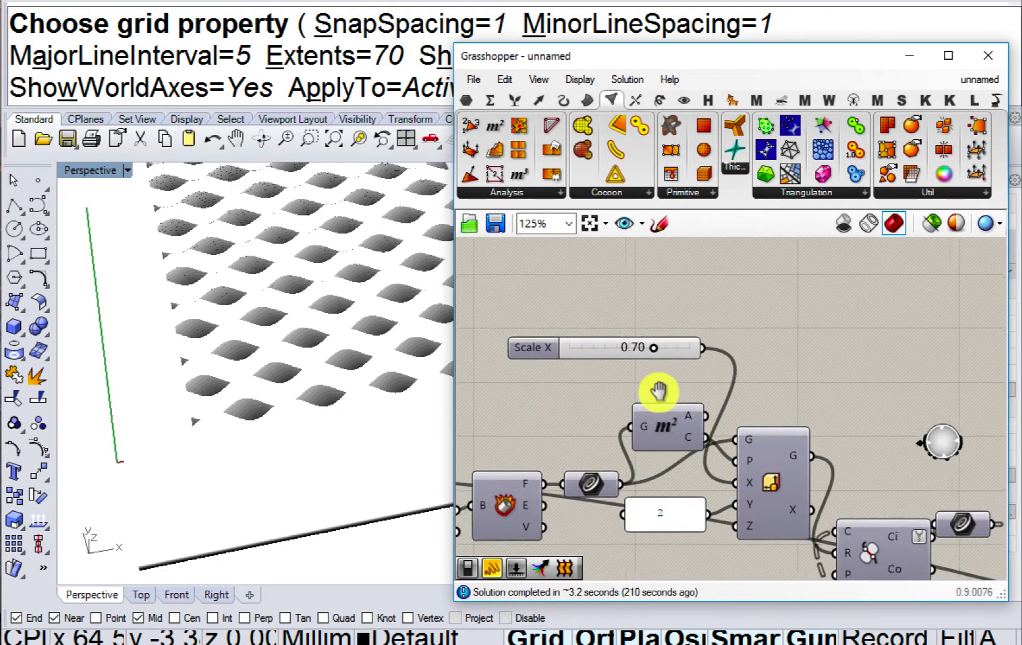
pyautogui.moveTo(659, 391); pyautogui.dragTo(839, 354, button='right')
pyautogui.scroll(-1, 836, 355)
pyautogui.moveTo(526, 404); pyautogui.dragTo(851, 396, button='right')
pyautogui.moveTo(591, 386); pyautogui.dragTo(801, 400, button='right')
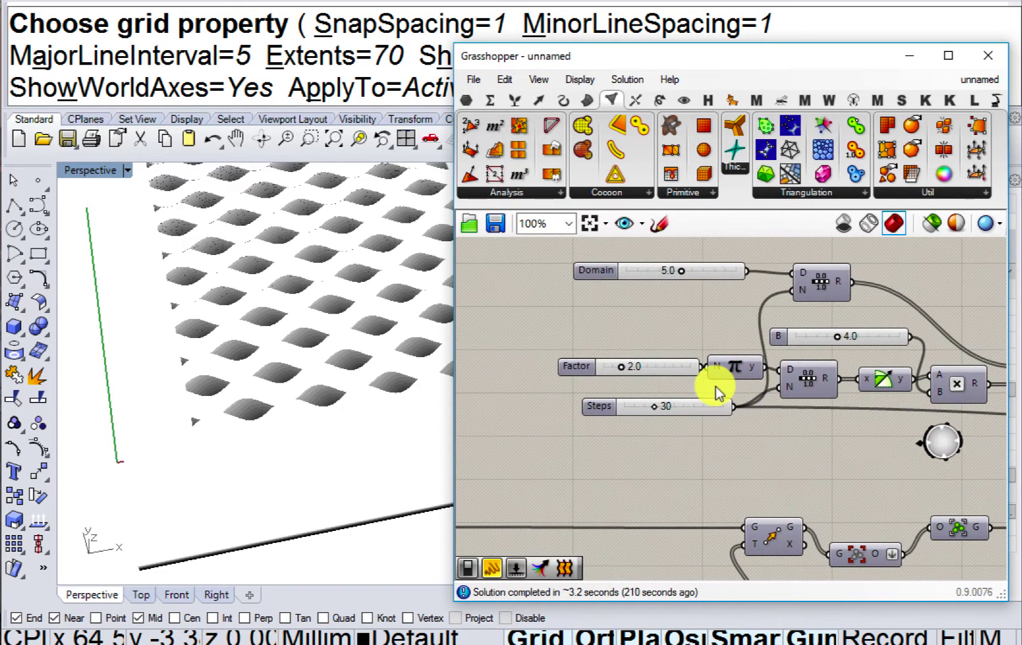
pyautogui.moveTo(718, 392); pyautogui.dragTo(673, 412, button='right')
pyautogui.moveTo(658, 457); pyautogui.dragTo(628, 492)
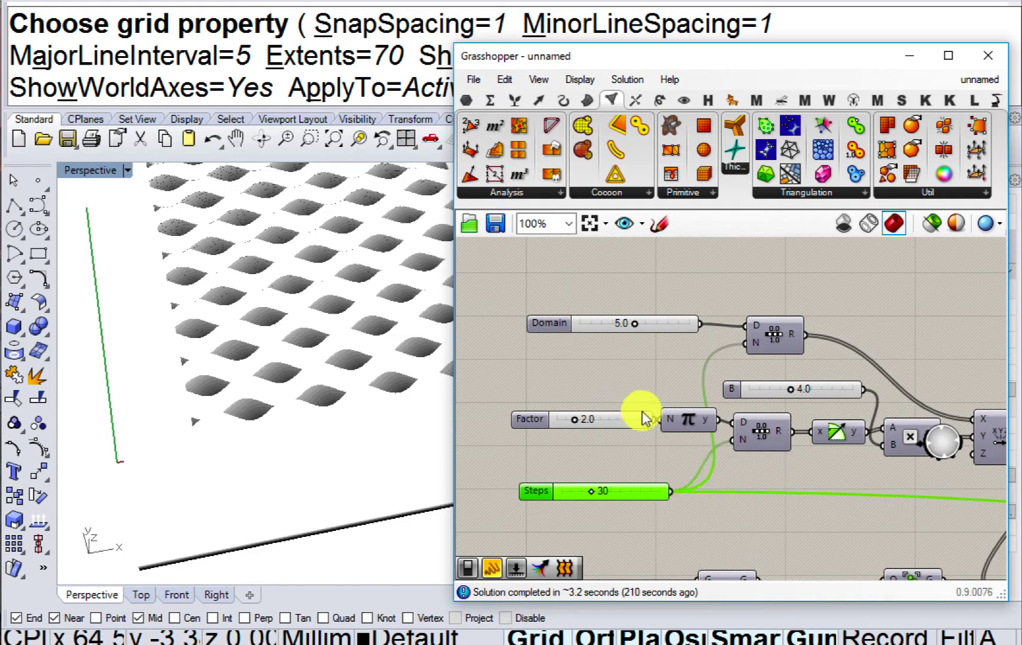
pyautogui.doubleClick(619, 419)
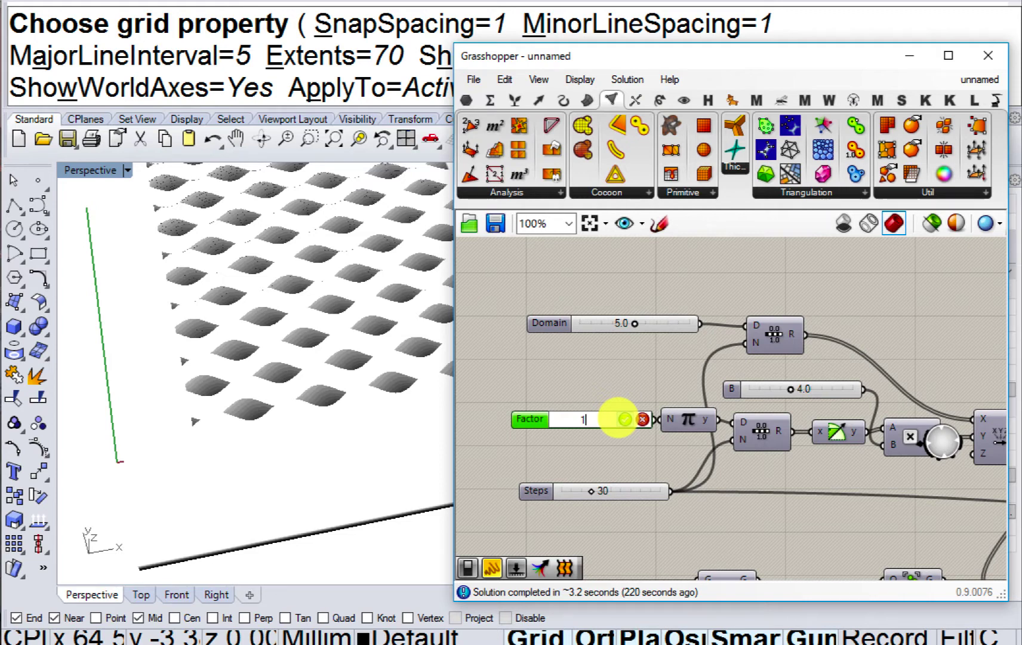
pyautogui.write('1')
pyautogui.press('Return')
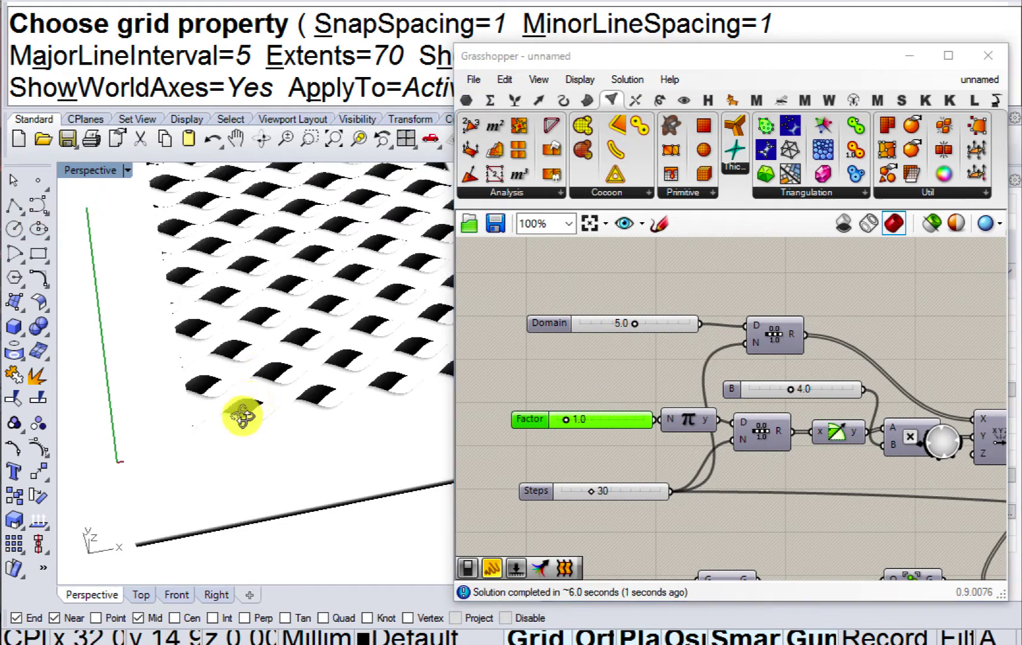
pyautogui.moveTo(244, 414); pyautogui.dragTo(262, 326, button='right')
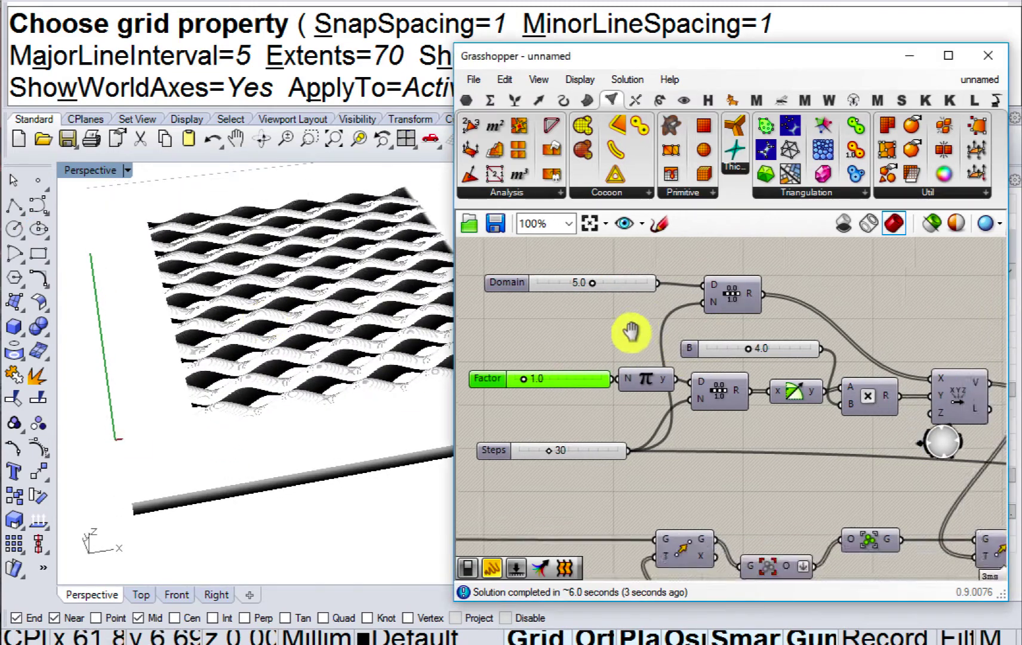
# Set the Gradient component's start colour to a light grey with value 88 and view the layers up close.
pyautogui.scroll(-8, 784, 376)
pyautogui.scroll(10, 672, 440)
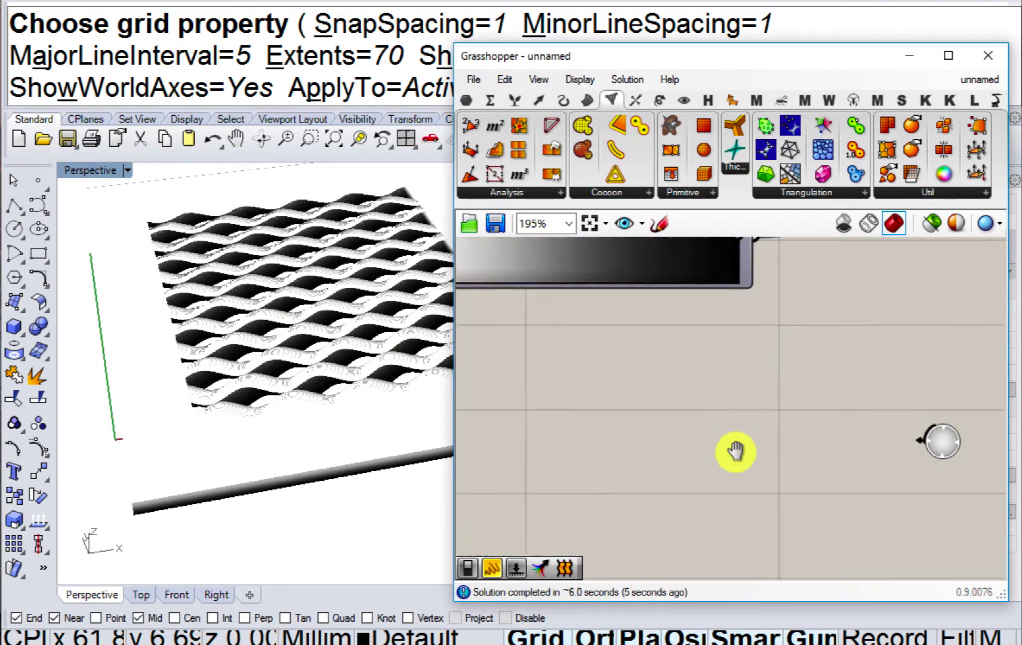
pyautogui.rightClick(487, 328)
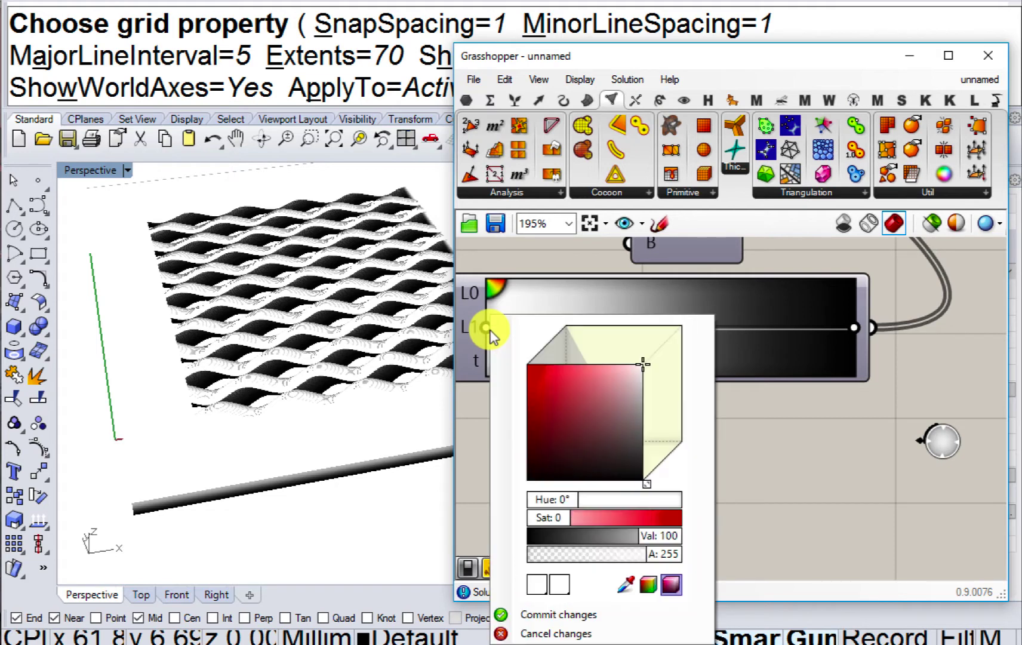
pyautogui.moveTo(653, 406); pyautogui.dragTo(676, 383)
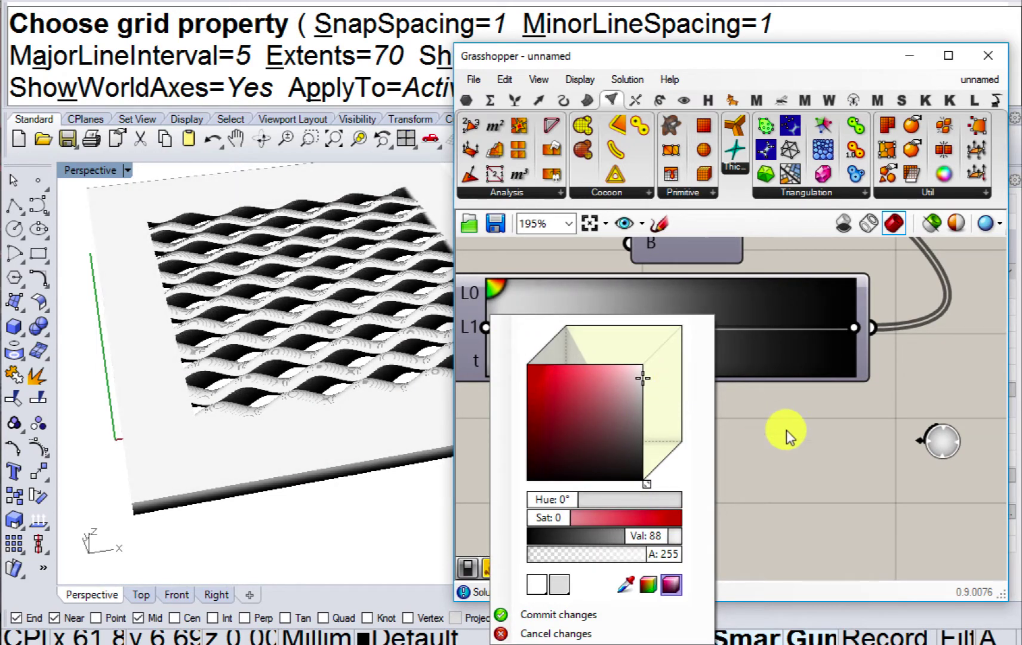
pyautogui.click(786, 431)
pyautogui.moveTo(273, 397); pyautogui.dragTo(317, 392, button='right')
pyautogui.scroll(8, 268, 420)
pyautogui.moveTo(637, 356); pyautogui.dragTo(676, 396, button='right')
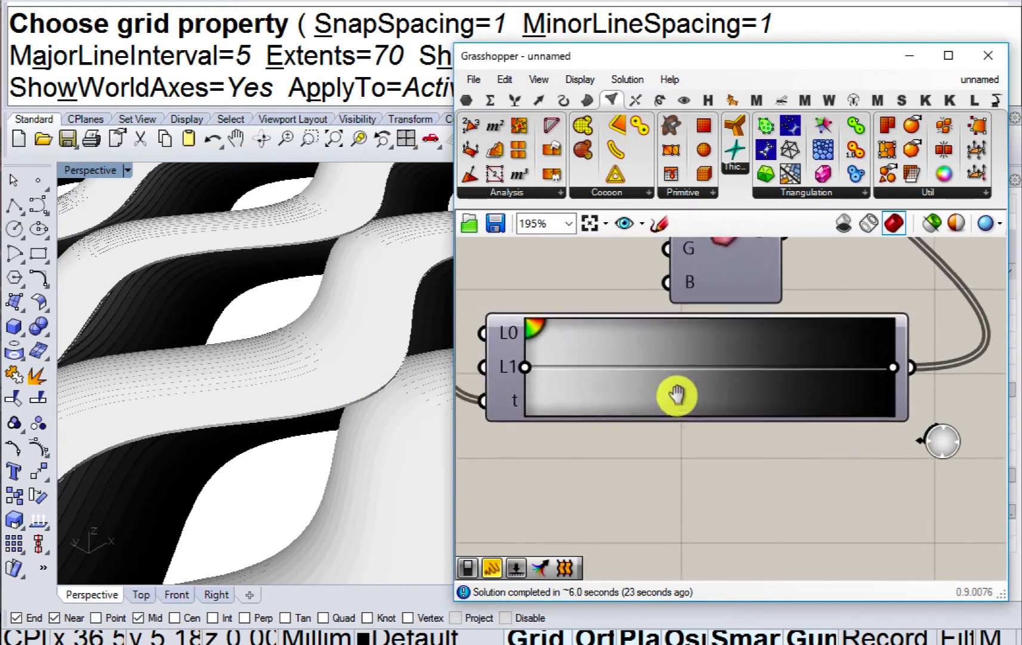
# Set the Factor slider to 0.5 and view the wave layers from above.
pyautogui.scroll(-8, 676, 395)
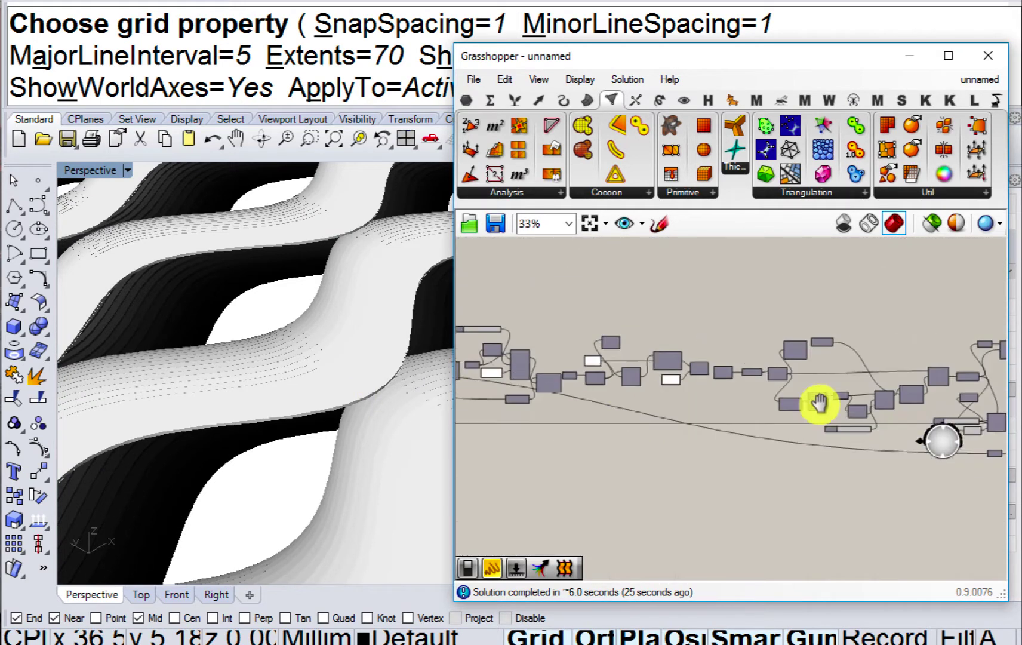
pyautogui.moveTo(819, 403); pyautogui.dragTo(675, 392, button='right')
pyautogui.scroll(1, 843, 402)
pyautogui.scroll(5, 691, 388)
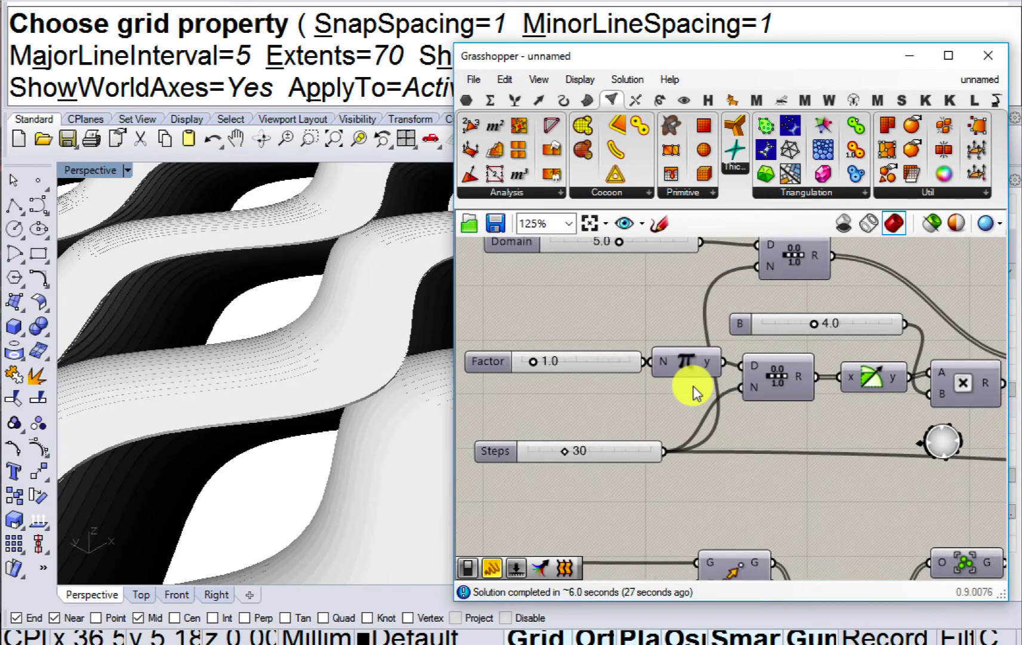
pyautogui.moveTo(235, 369); pyautogui.dragTo(184, 393, button='right')
pyautogui.scroll(-4, 264, 378)
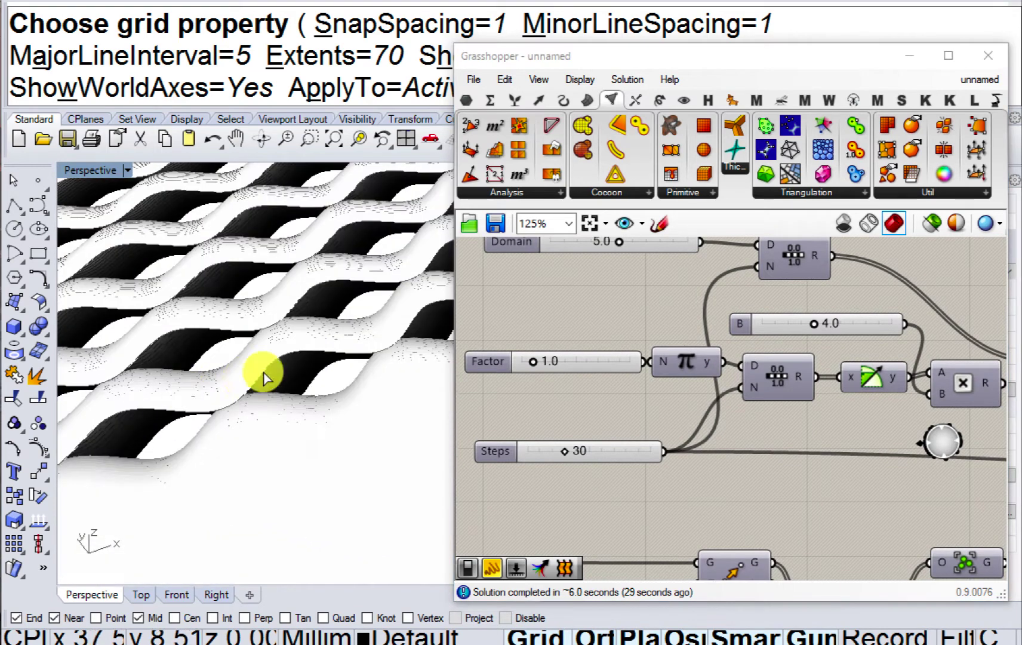
pyautogui.moveTo(265, 379); pyautogui.dragTo(245, 416, button='right')
pyautogui.moveTo(701, 397); pyautogui.dragTo(645, 442, button='right')
pyautogui.moveTo(624, 371); pyautogui.dragTo(647, 409, button='right')
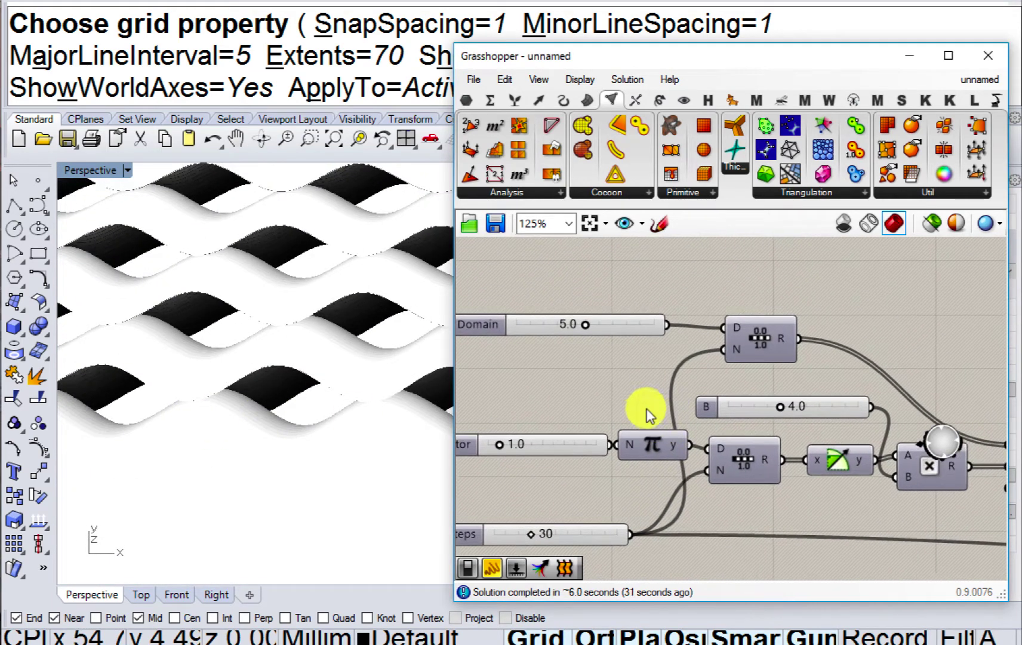
pyautogui.scroll(-2, 621, 385)
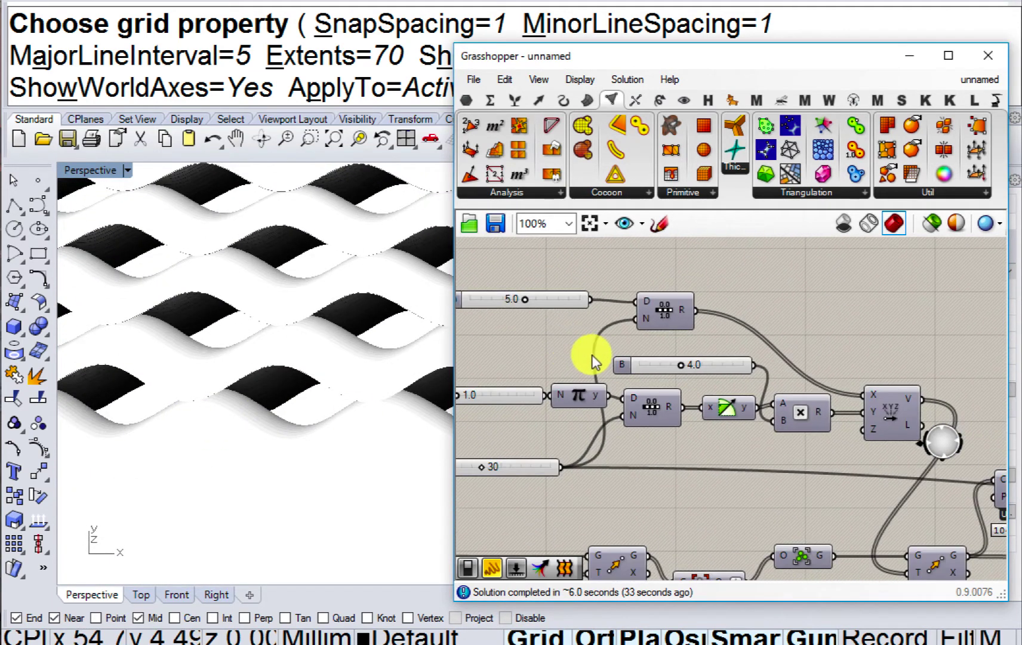
pyautogui.moveTo(417, 364); pyautogui.dragTo(313, 394, button='right')
pyautogui.moveTo(525, 428); pyautogui.dragTo(591, 382, button='right')
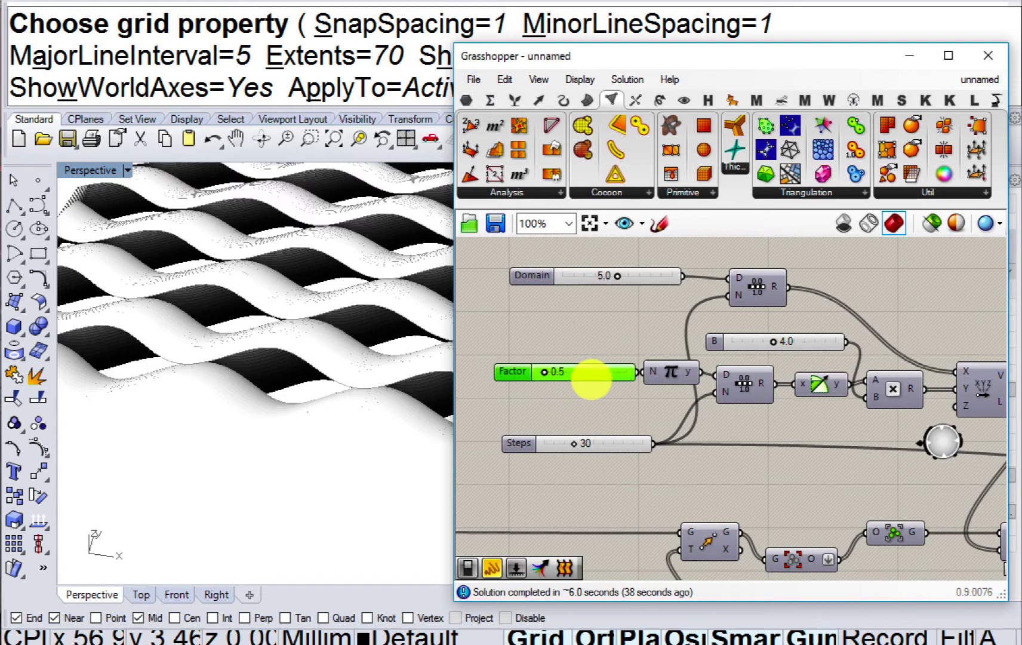
pyautogui.moveTo(244, 359); pyautogui.dragTo(284, 414, button='right')
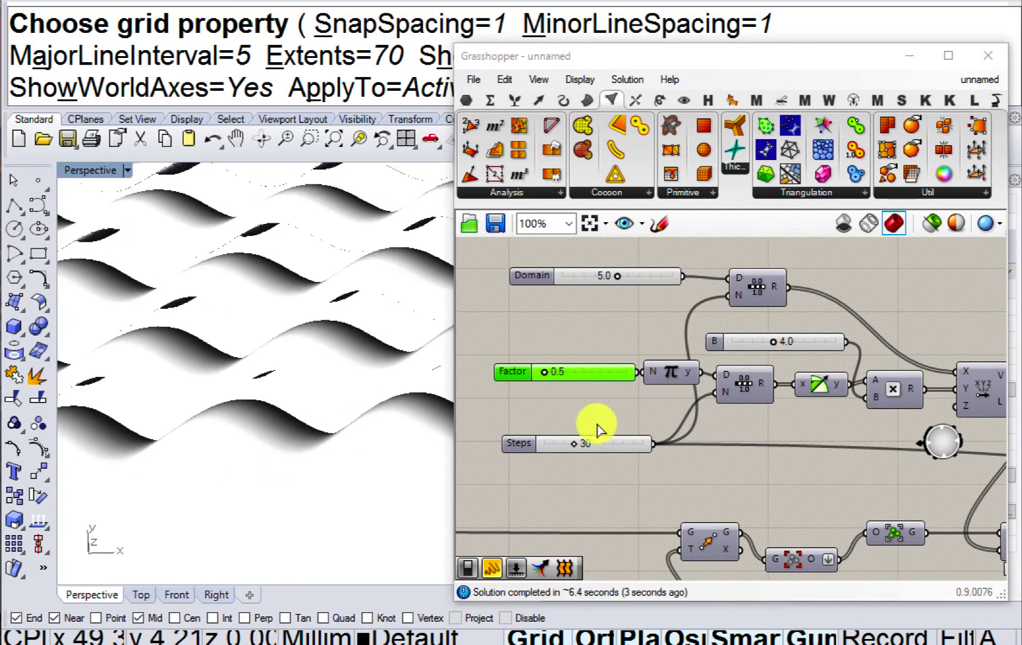
# Set the B slider that multiplies the wave height to 10.
pyautogui.moveTo(624, 385); pyautogui.dragTo(566, 384, button='right')
pyautogui.doubleClick(756, 339)
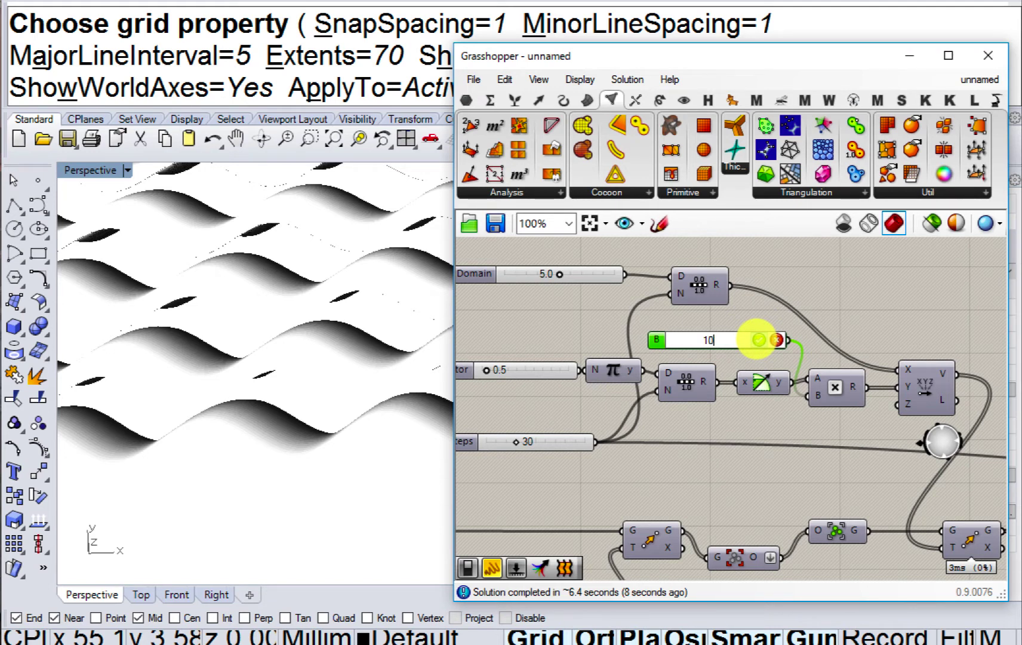
pyautogui.press('Return')
pyautogui.moveTo(204, 421); pyautogui.dragTo(221, 454, button='right')
pyautogui.scroll(-6, 679, 390)
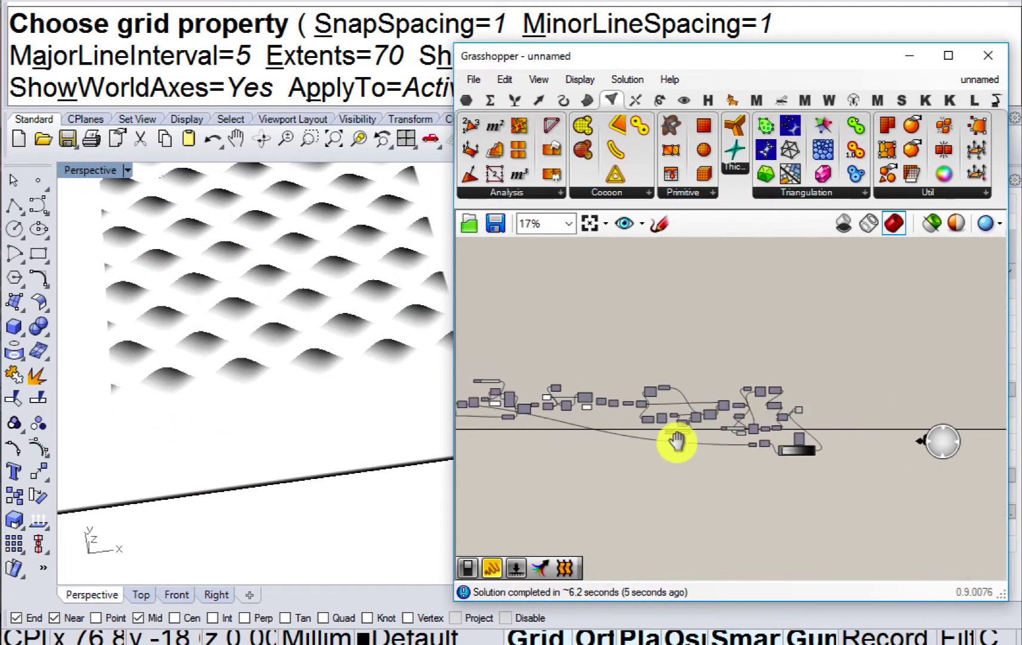
# Set the Step slider feeding the Series component to 0.30.
pyautogui.scroll(2, 746, 448)
pyautogui.scroll(7, 754, 450)
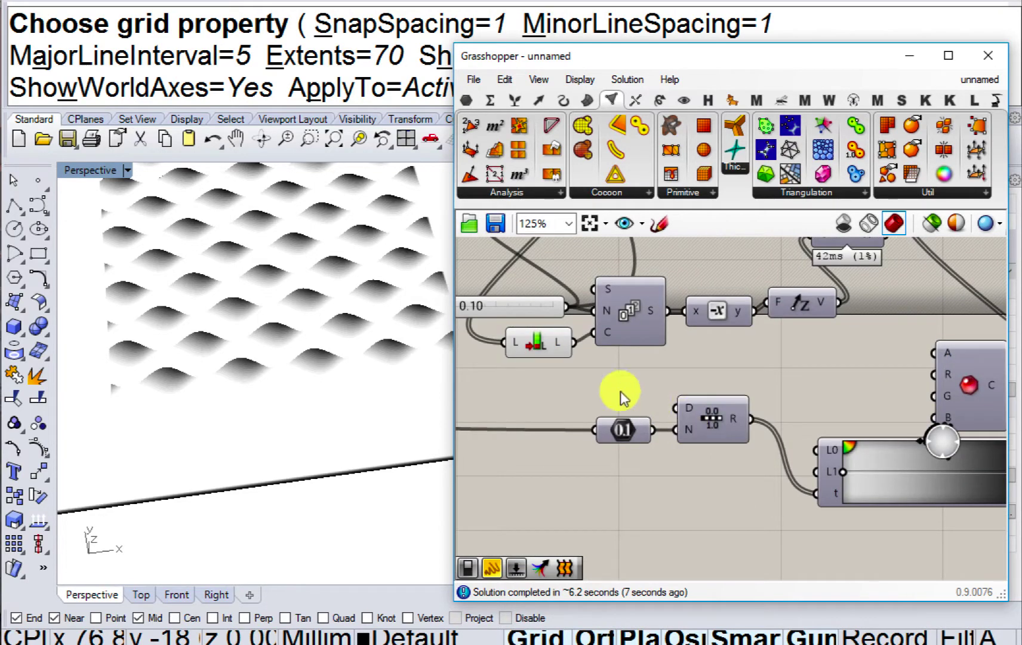
pyautogui.moveTo(611, 387); pyautogui.dragTo(744, 443, button='right')
pyautogui.moveTo(659, 401); pyautogui.dragTo(620, 399, button='right')
pyautogui.click(579, 353)
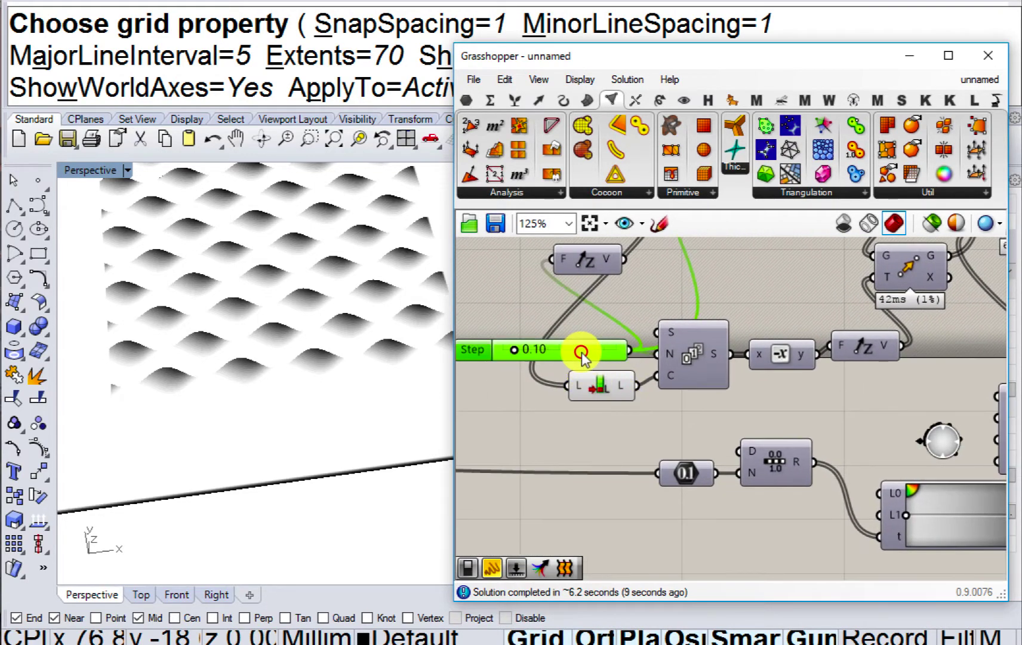
pyautogui.doubleClick(582, 352)
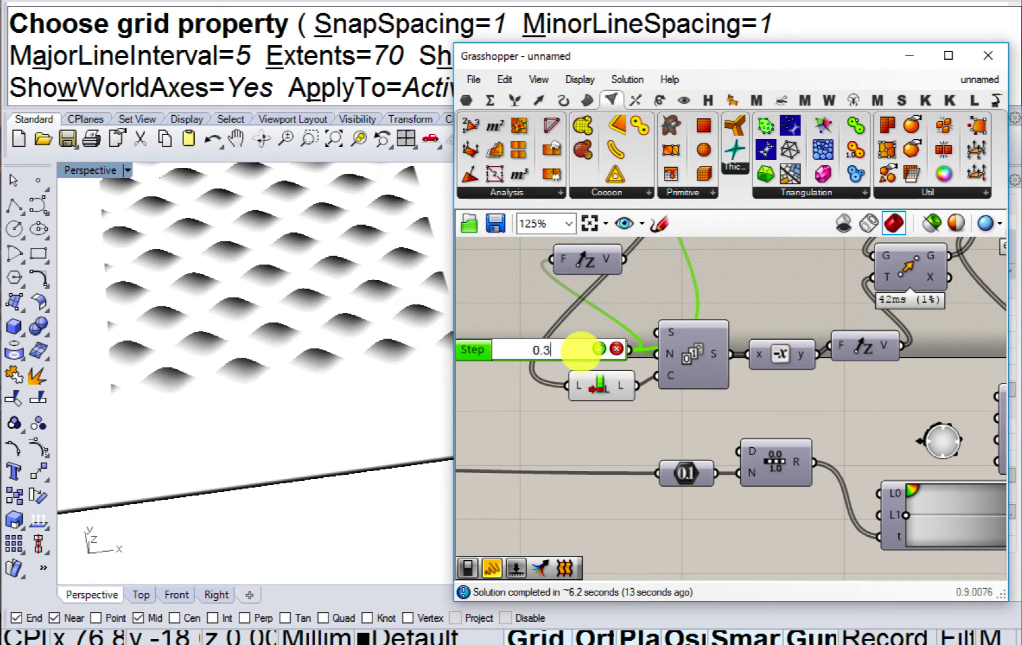
pyautogui.write('0.3')
pyautogui.press('Return')
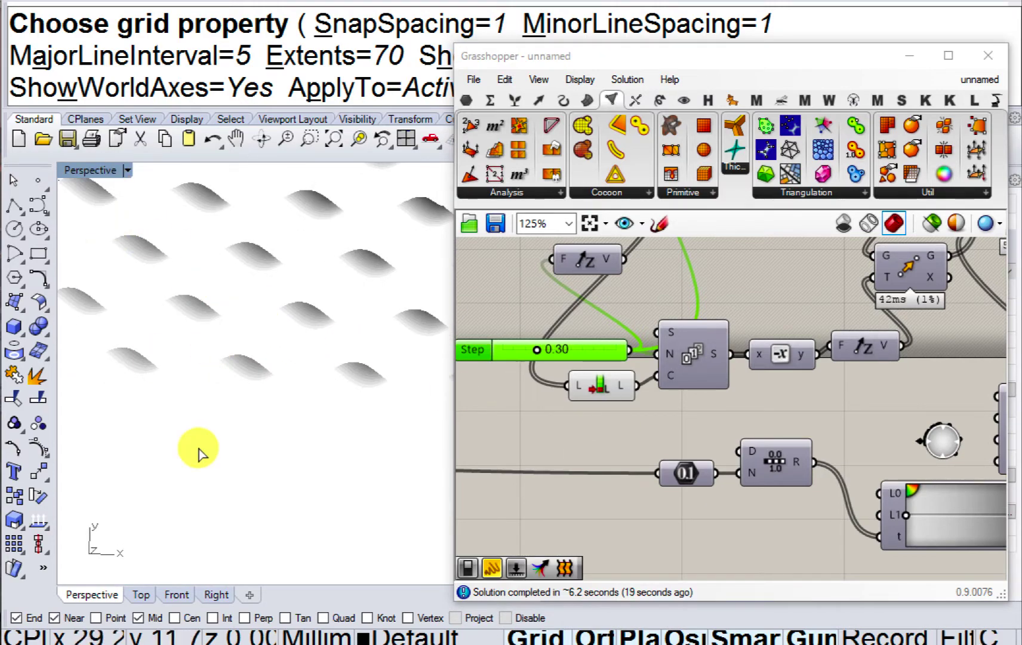
# With the model shown in the Top view, darken the Gradient's start colour to a grey with value 63.
pyautogui.click(141, 594)
pyautogui.moveTo(374, 436); pyautogui.dragTo(374, 396, button='right')
pyautogui.scroll(-14, 373, 397)
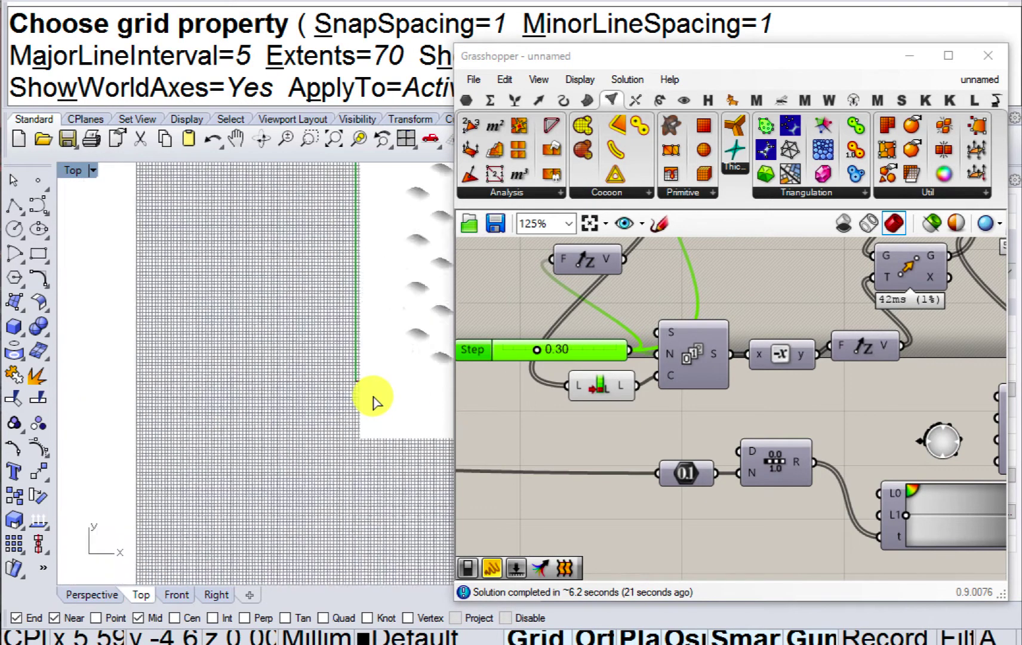
pyautogui.moveTo(441, 388); pyautogui.dragTo(263, 420, button='right')
pyautogui.moveTo(343, 385); pyautogui.dragTo(375, 447, button='right')
pyautogui.scroll(8, 244, 451)
pyautogui.moveTo(937, 543); pyautogui.dragTo(766, 506, button='right')
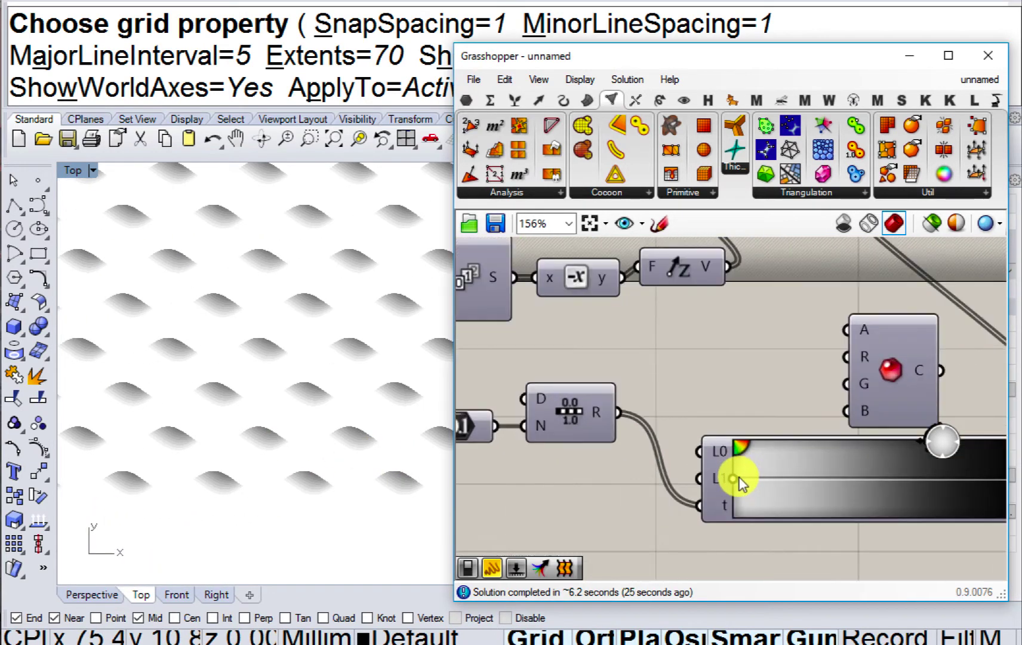
pyautogui.scroll(3, 748, 478)
pyautogui.moveTo(732, 480); pyautogui.dragTo(701, 495)
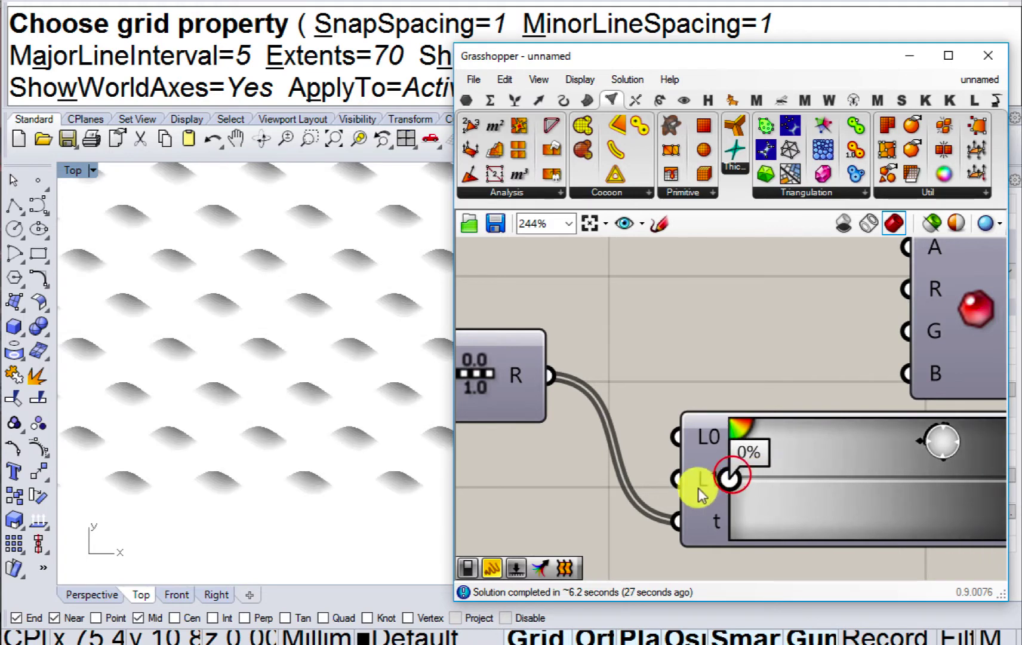
pyautogui.rightClick(733, 488)
pyautogui.moveTo(879, 410)
pyautogui.mouseDown()
pyautogui.moveTo(880, 400)
pyautogui.moveTo(897, 420)
pyautogui.moveTo(900, 394)
pyautogui.moveTo(895, 449)
pyautogui.moveTo(823, 427)
pyautogui.moveTo(798, 386)
pyautogui.moveTo(840, 355)
pyautogui.moveTo(885, 387)
pyautogui.moveTo(890, 413)
pyautogui.mouseUp()
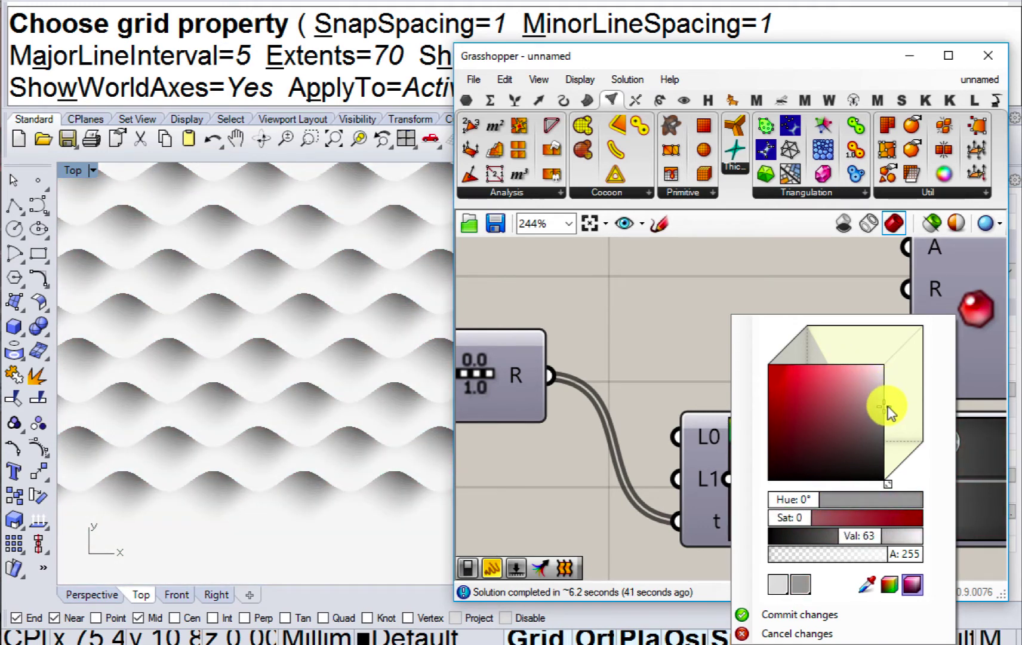
# Examine the recoloured wave layers in the Perspective view from several angles and distances.
pyautogui.scroll(-10, 639, 347)
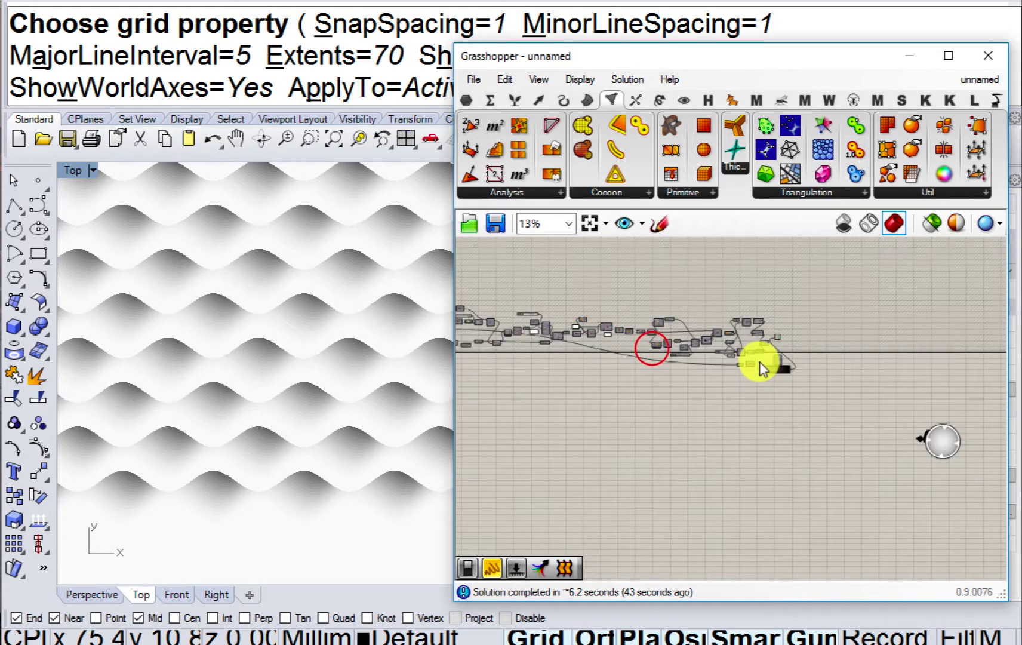
pyautogui.scroll(4, 696, 354)
pyautogui.moveTo(817, 436); pyautogui.dragTo(737, 410, button='right')
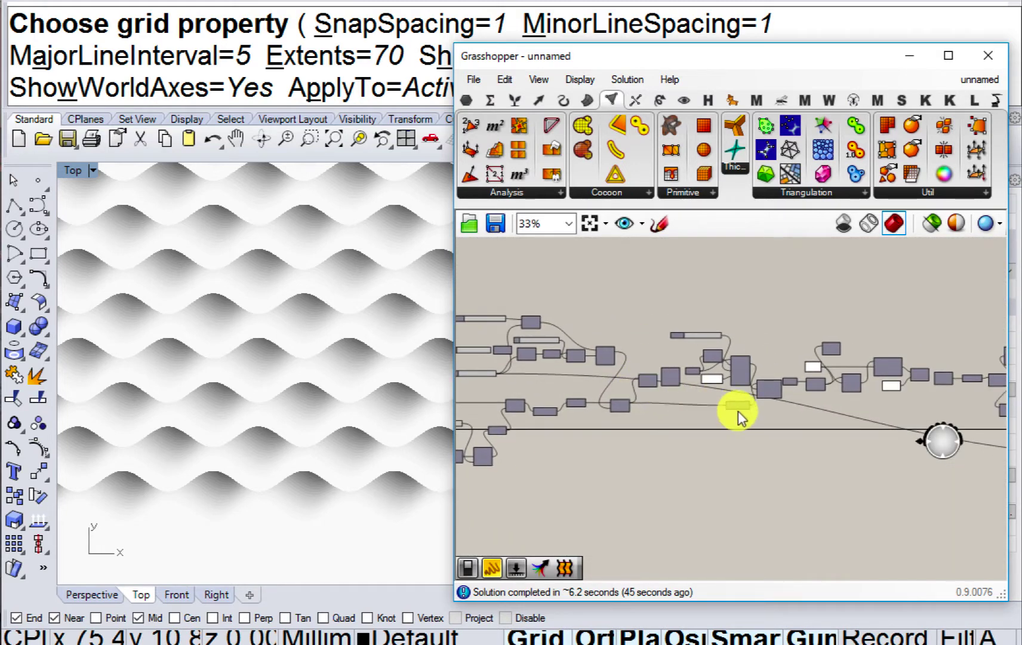
pyautogui.click(98, 594)
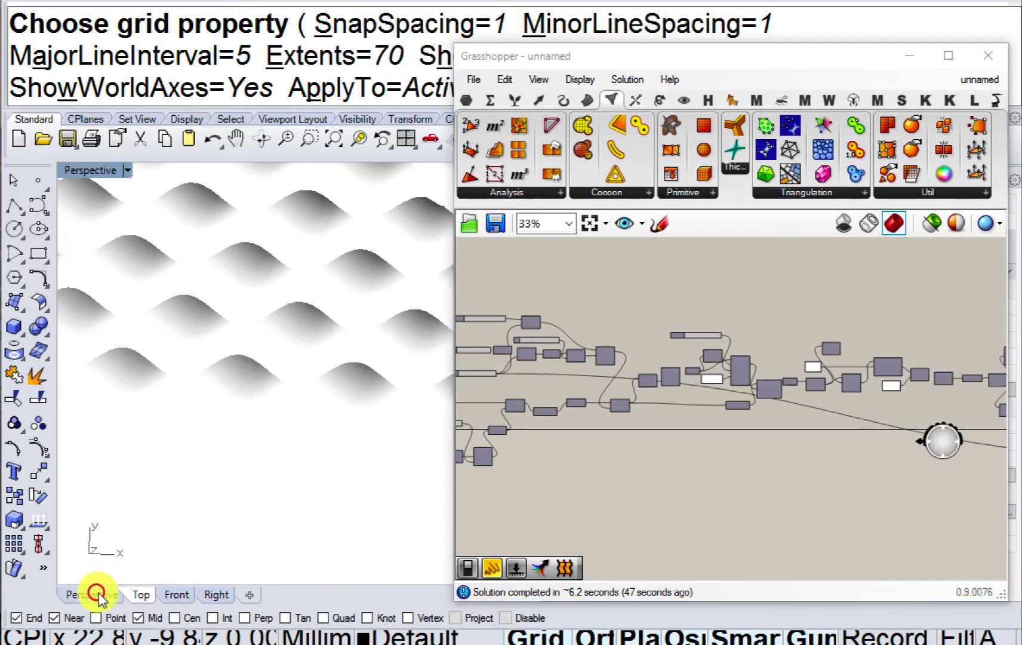
pyautogui.moveTo(264, 461)
pyautogui.mouseDown(button='right')
pyautogui.moveTo(380, 317)
pyautogui.moveTo(228, 491)
pyautogui.moveTo(246, 488)
pyautogui.moveTo(262, 456)
pyautogui.moveTo(258, 480)
pyautogui.moveTo(246, 497)
pyautogui.moveTo(272, 376)
pyautogui.moveTo(230, 460)
pyautogui.moveTo(283, 397)
pyautogui.moveTo(372, 346)
pyautogui.moveTo(403, 346)
pyautogui.moveTo(320, 388)
pyautogui.moveTo(365, 417)
pyautogui.moveTo(342, 402)
pyautogui.moveTo(349, 477)
pyautogui.mouseUp(button='right')
pyautogui.scroll(10, 344, 493)
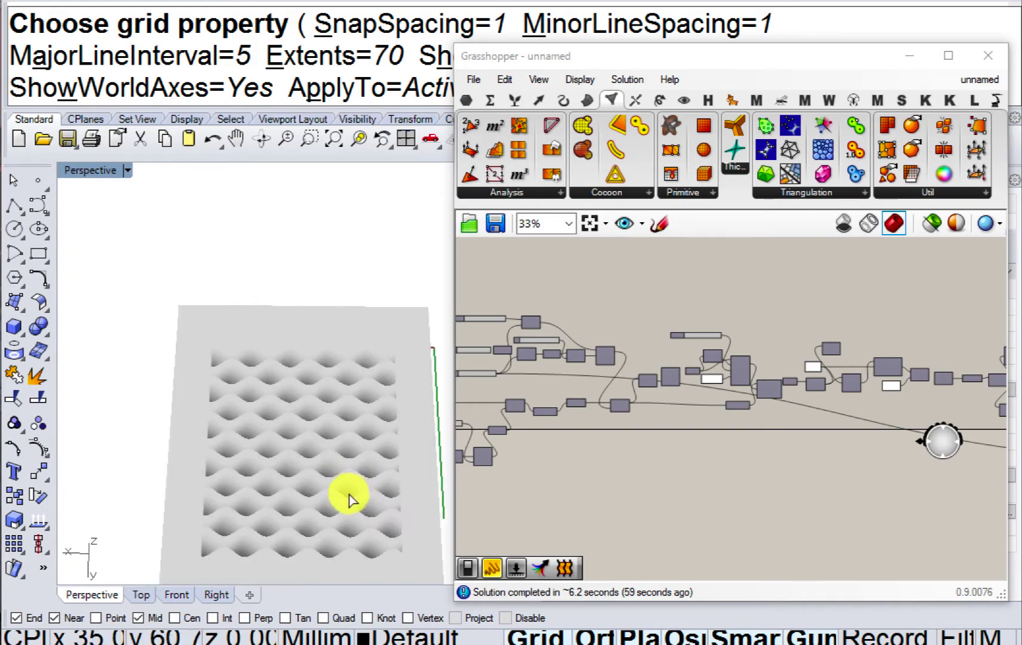
pyautogui.moveTo(341, 534)
pyautogui.mouseDown(button='right')
pyautogui.moveTo(380, 486)
pyautogui.moveTo(342, 456)
pyautogui.moveTo(338, 515)
pyautogui.moveTo(389, 459)
pyautogui.moveTo(336, 493)
pyautogui.mouseUp(button='right')
pyautogui.moveTo(336, 492)
pyautogui.keyDown('shift'); pyautogui.mouseDown(button='right')
pyautogui.moveTo(338, 448)
pyautogui.moveTo(359, 399)
pyautogui.moveTo(306, 497)
pyautogui.mouseUp(button='right'); pyautogui.keyUp('shift')
pyautogui.scroll(-4, 338, 449)
pyautogui.scroll(3, 306, 497)
pyautogui.scroll(-3, 323, 413)
pyautogui.scroll(3, 323, 415)
pyautogui.moveTo(323, 415)
pyautogui.mouseDown(button='right')
pyautogui.moveTo(297, 447)
pyautogui.moveTo(286, 426)
pyautogui.moveTo(333, 414)
pyautogui.moveTo(332, 435)
pyautogui.mouseUp(button='right')
# Set the Step slider feeding the Series component to 0.50 and view the layers from another angle.
pyautogui.moveTo(661, 443); pyautogui.dragTo(516, 469, button='right')
pyautogui.scroll(5, 715, 449)
pyautogui.moveTo(949, 415); pyautogui.dragTo(716, 450, button='right')
pyautogui.moveTo(847, 438); pyautogui.dragTo(597, 460, button='right')
pyautogui.moveTo(876, 501)
pyautogui.mouseDown(button='right')
pyautogui.moveTo(746, 474)
pyautogui.moveTo(663, 382)
pyautogui.mouseUp(button='right')
pyautogui.scroll(-4, 719, 406)
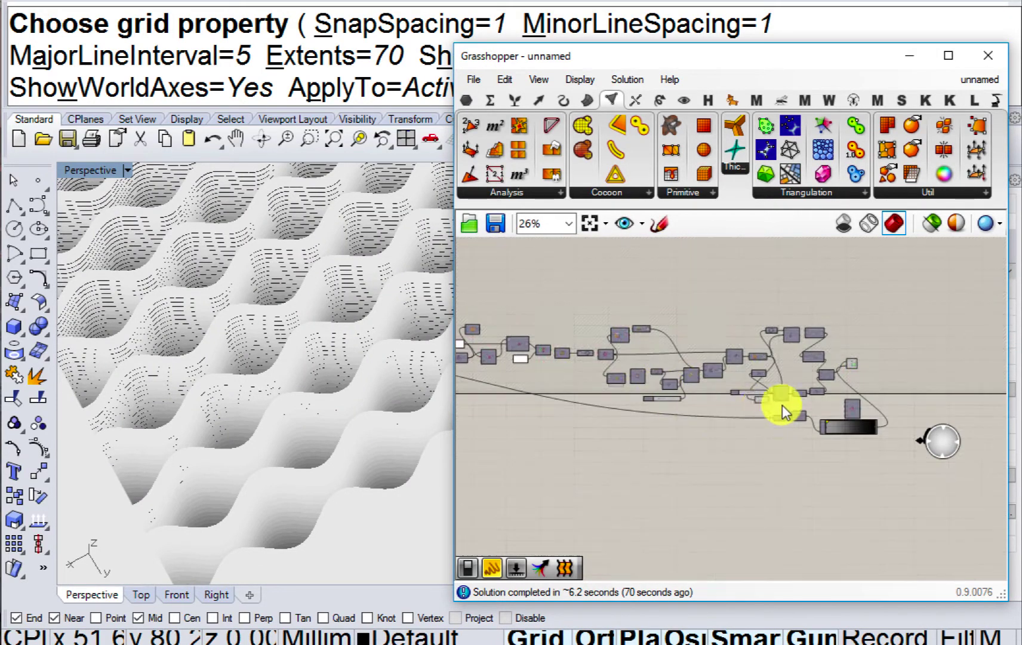
pyautogui.scroll(6, 645, 424)
pyautogui.click(568, 394)
pyautogui.doubleClick(569, 395)
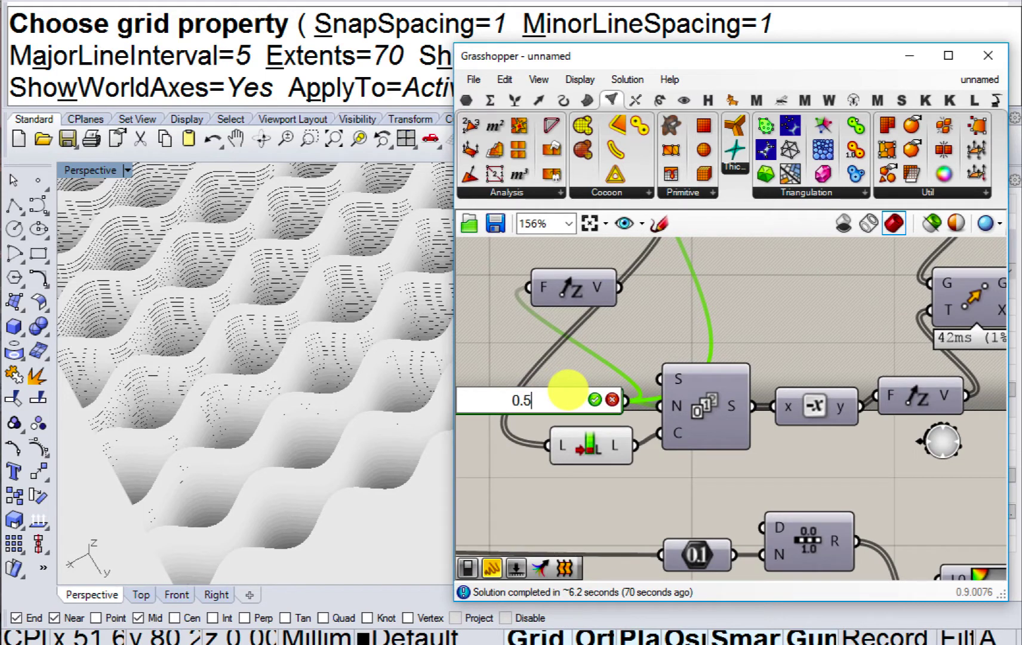
pyautogui.press('Return')
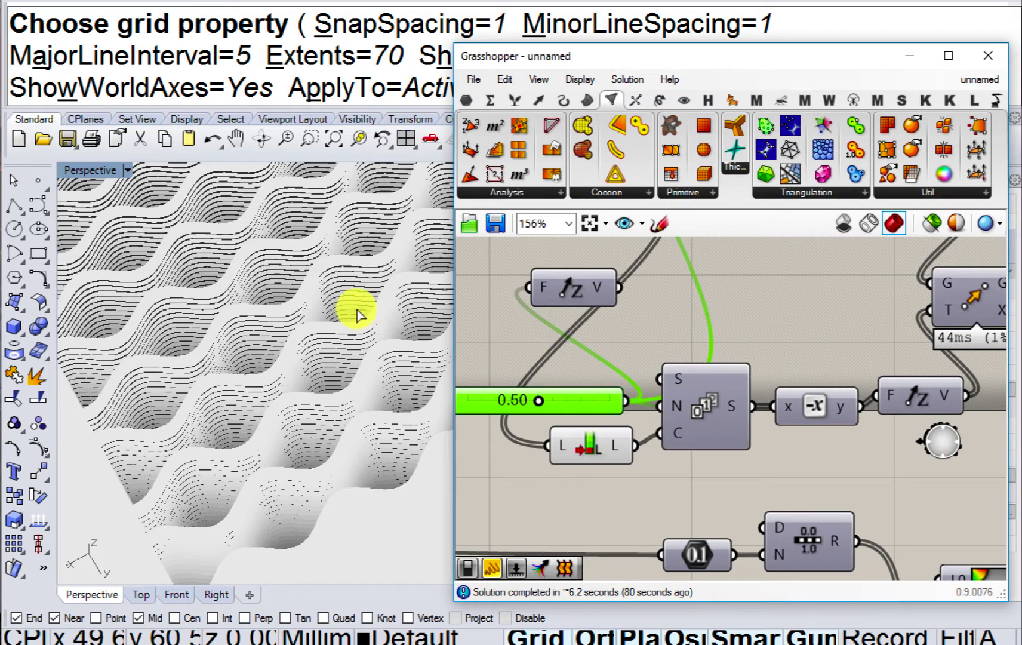
pyautogui.moveTo(358, 311); pyautogui.dragTo(295, 327, button='right')
# Set the Domain slider to 10.0 and inspect the wave layers up close and as a whole.
pyautogui.scroll(-10, 741, 392)
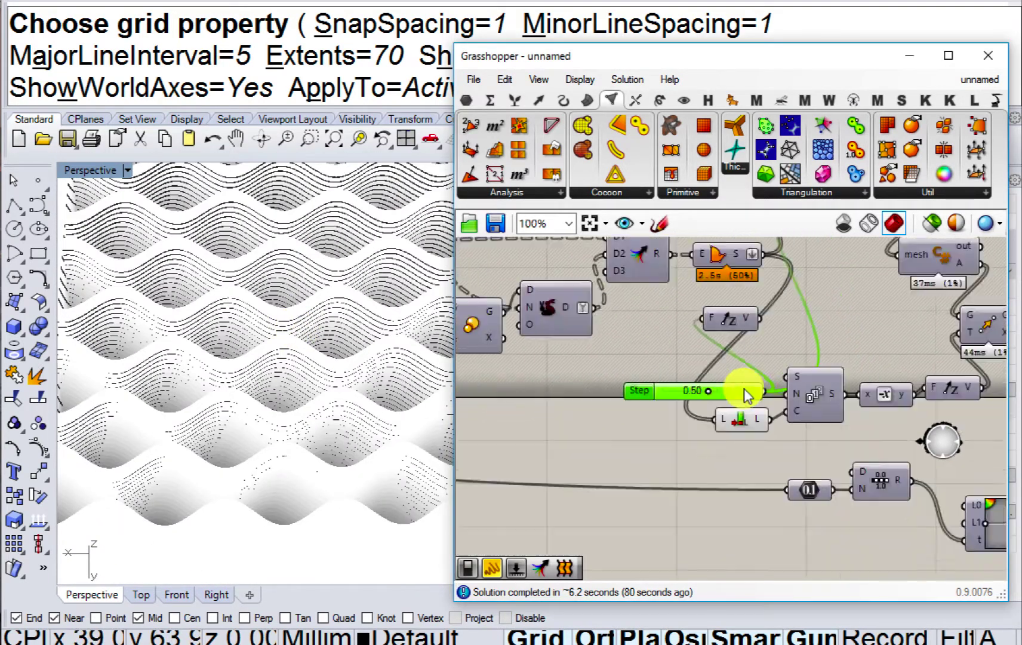
pyautogui.scroll(10, 688, 389)
pyautogui.moveTo(586, 358); pyautogui.dragTo(690, 351, button='right')
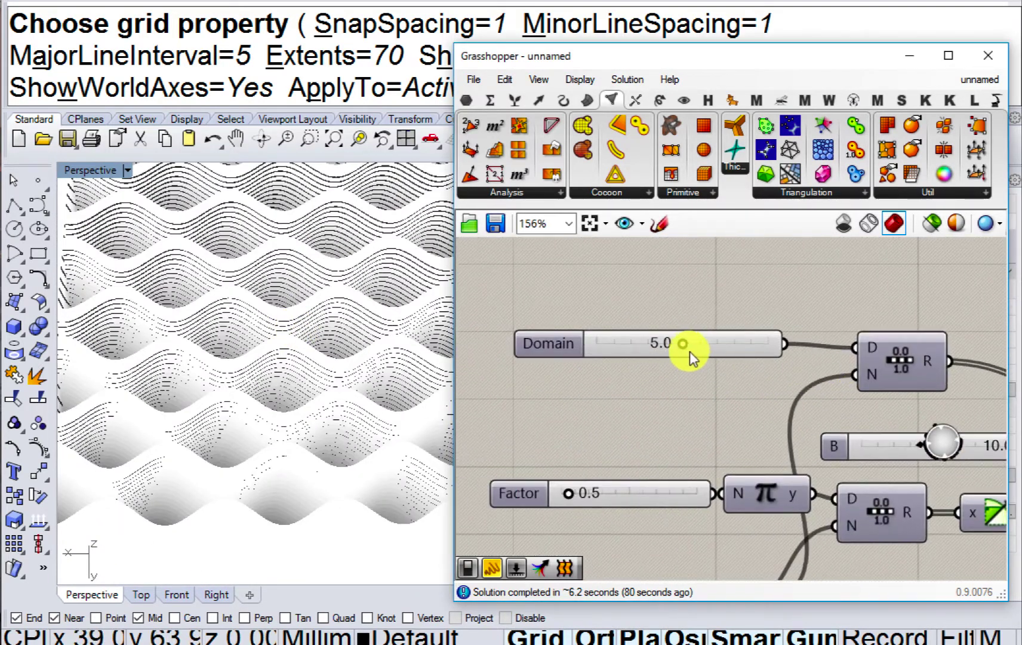
pyautogui.doubleClick(714, 343)
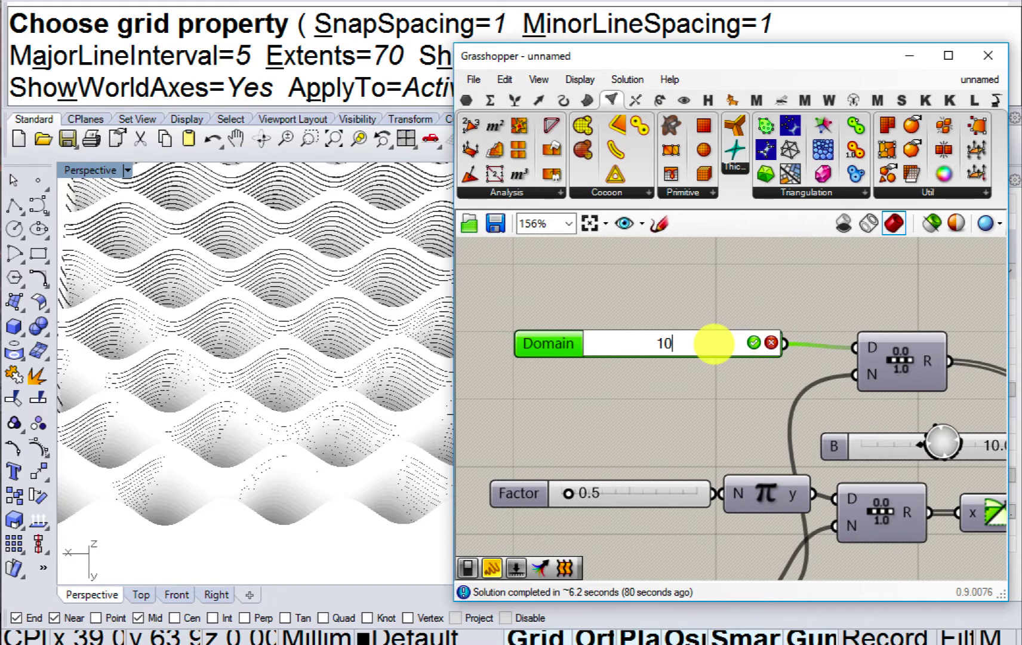
pyautogui.press('Return')
pyautogui.scroll(-5, 331, 425)
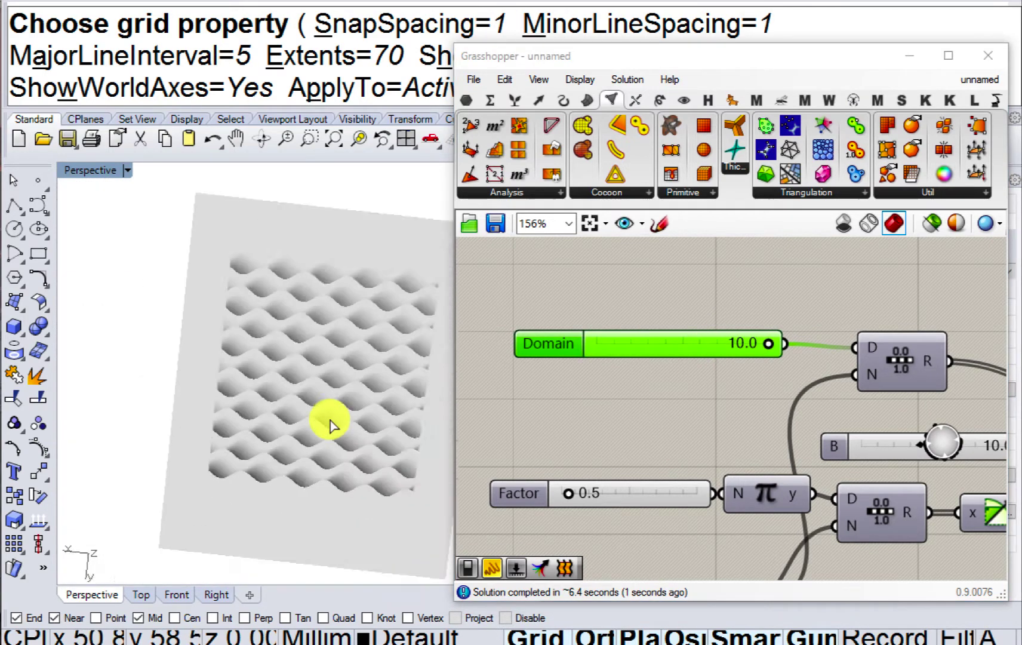
pyautogui.scroll(8, 331, 425)
pyautogui.moveTo(347, 467)
pyautogui.mouseDown(button='right')
pyautogui.moveTo(339, 488)
pyautogui.moveTo(338, 472)
pyautogui.mouseUp(button='right')
pyautogui.scroll(10, 338, 414)
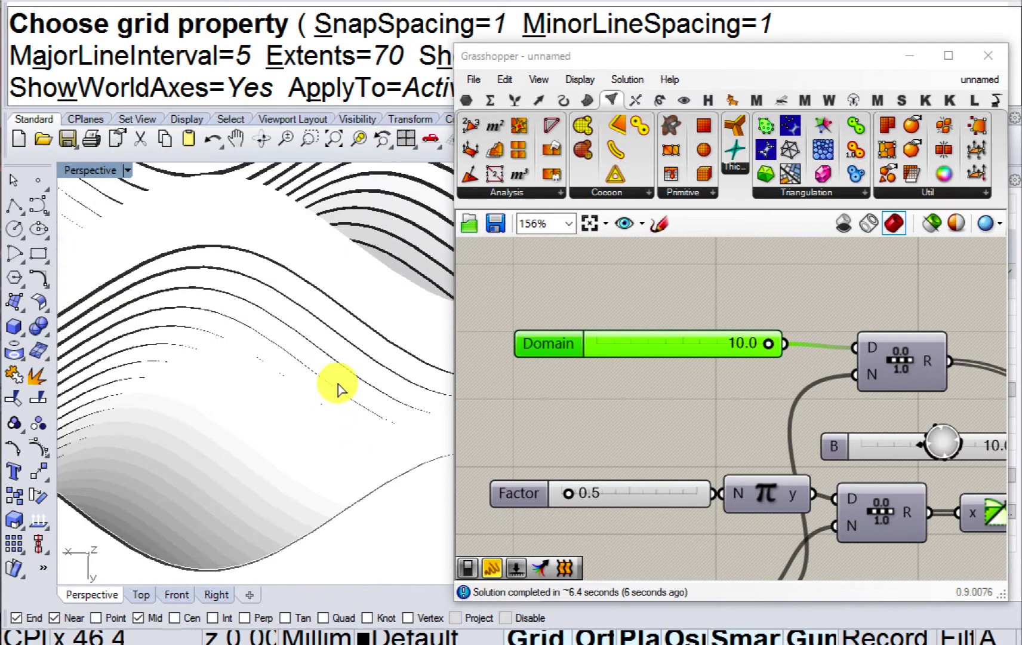
pyautogui.scroll(-10, 338, 382)
pyautogui.moveTo(337, 370)
pyautogui.mouseDown(button='right')
pyautogui.moveTo(338, 342)
pyautogui.moveTo(324, 412)
pyautogui.moveTo(328, 372)
pyautogui.mouseUp(button='right')
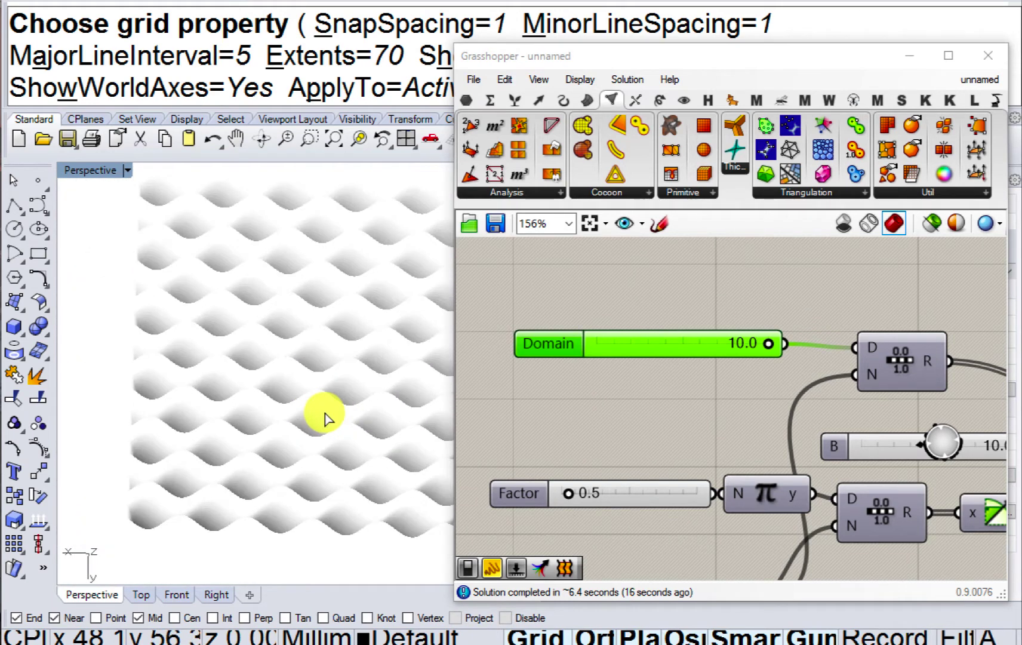
pyautogui.scroll(3, 324, 418)
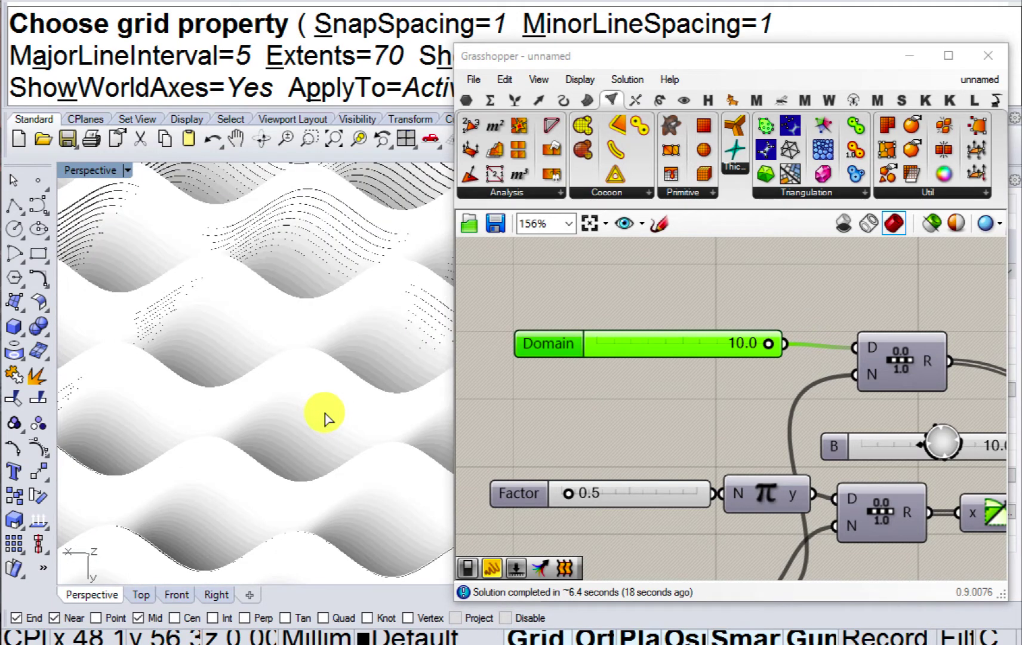
# Examine the wave layers in the Perspective view from an oblique angle, both as a whole and up close.
pyautogui.scroll(-5, 324, 418)
pyautogui.moveTo(325, 418); pyautogui.dragTo(171, 257, button='right')
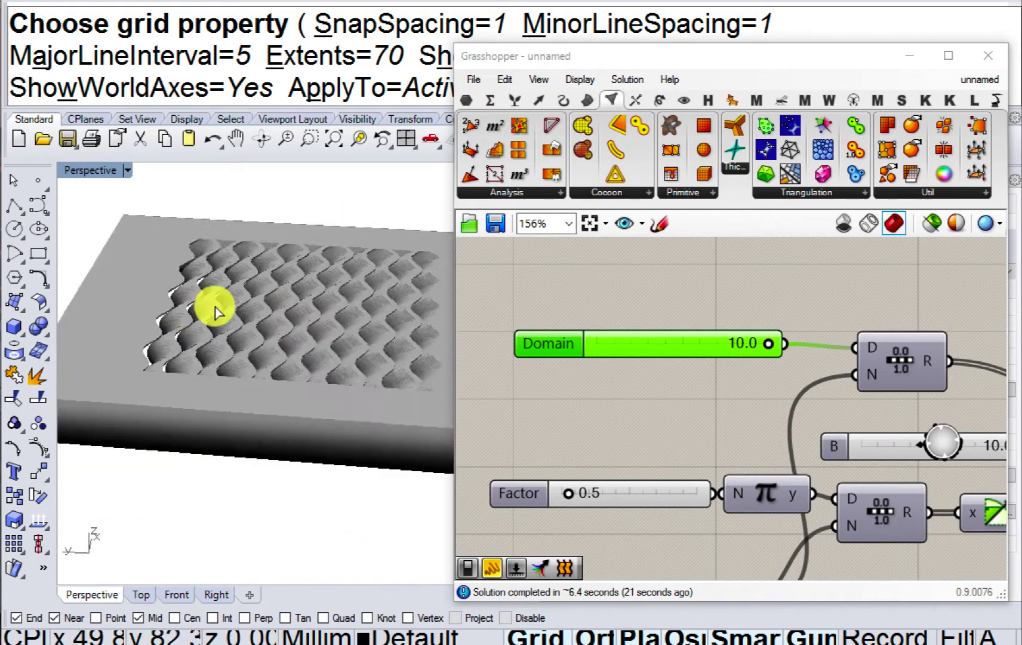
pyautogui.scroll(4, 322, 324)
pyautogui.moveTo(324, 327); pyautogui.dragTo(358, 430, button='right')
pyautogui.scroll(4, 212, 347)
pyautogui.scroll(-2, 276, 428)
pyautogui.scroll(-2, 641, 381)
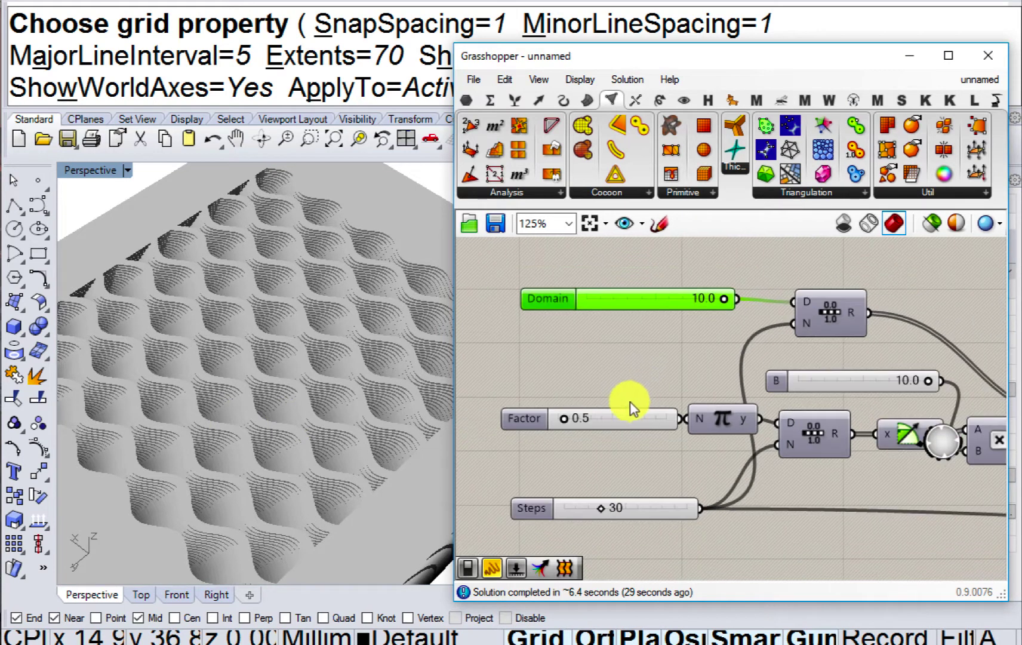
# Try the Factor slider at 1.0, view the wave layers from another angle, and return Factor to 0.5.
pyautogui.doubleClick(624, 417)
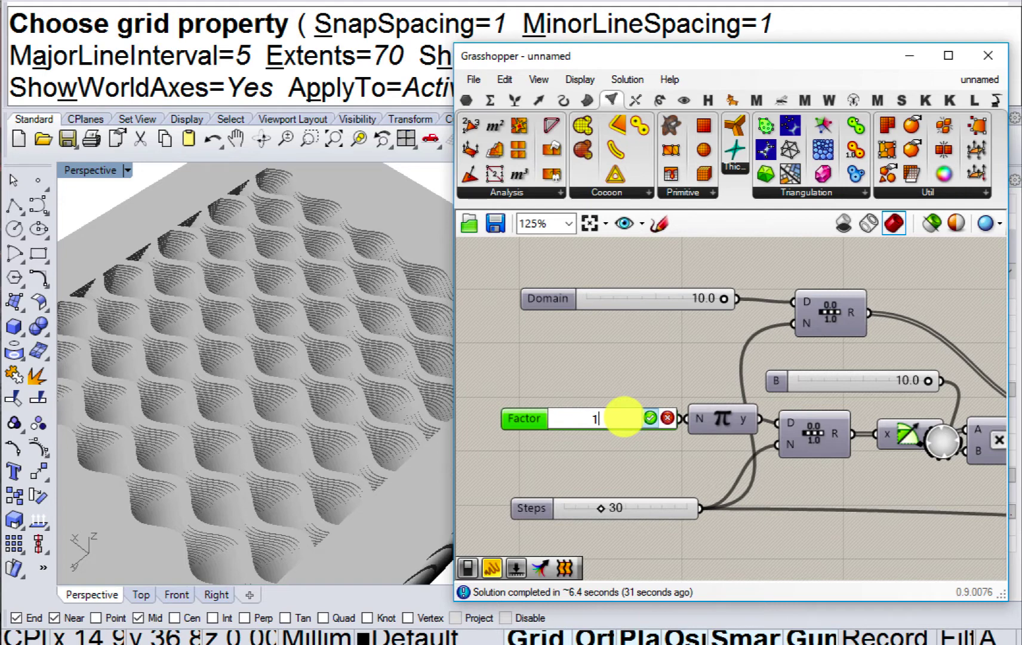
pyautogui.write('1')
pyautogui.press('Return')
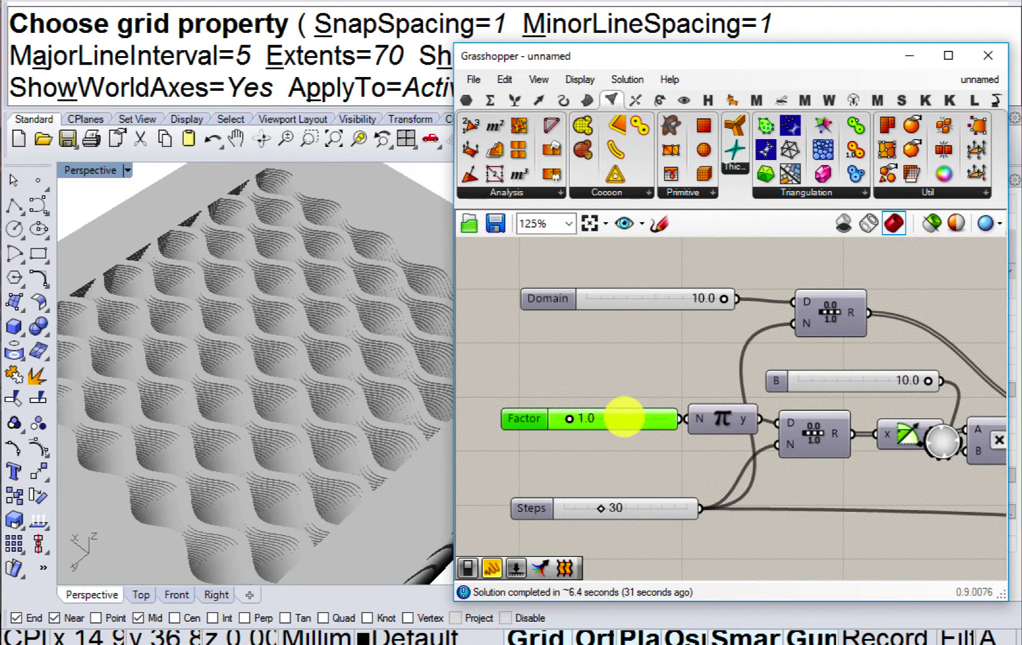
pyautogui.moveTo(418, 414); pyautogui.dragTo(297, 383, button='right')
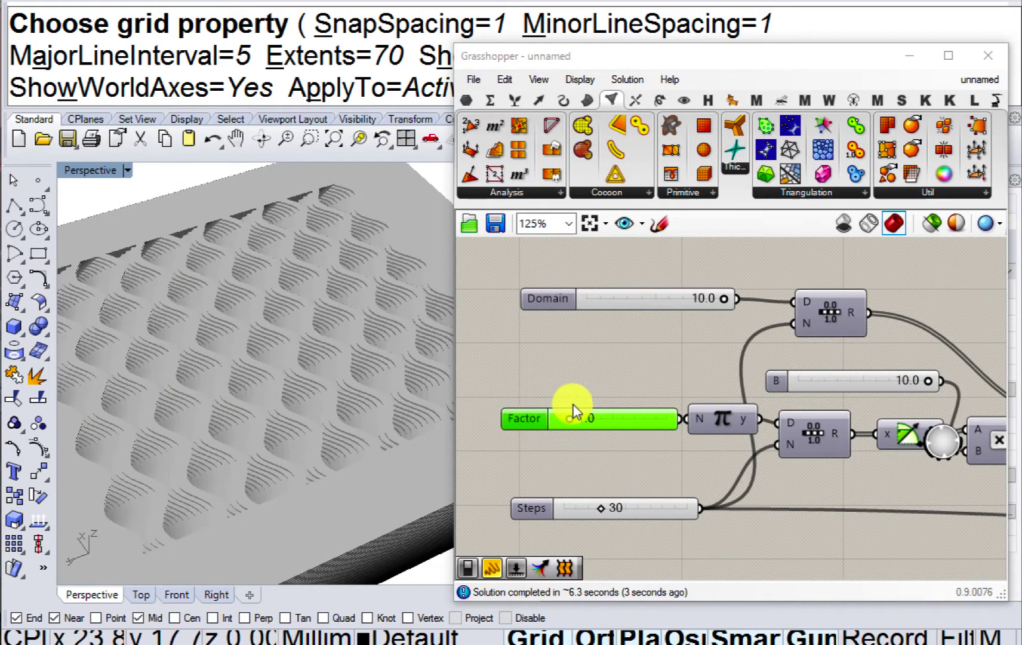
pyautogui.doubleClick(588, 412)
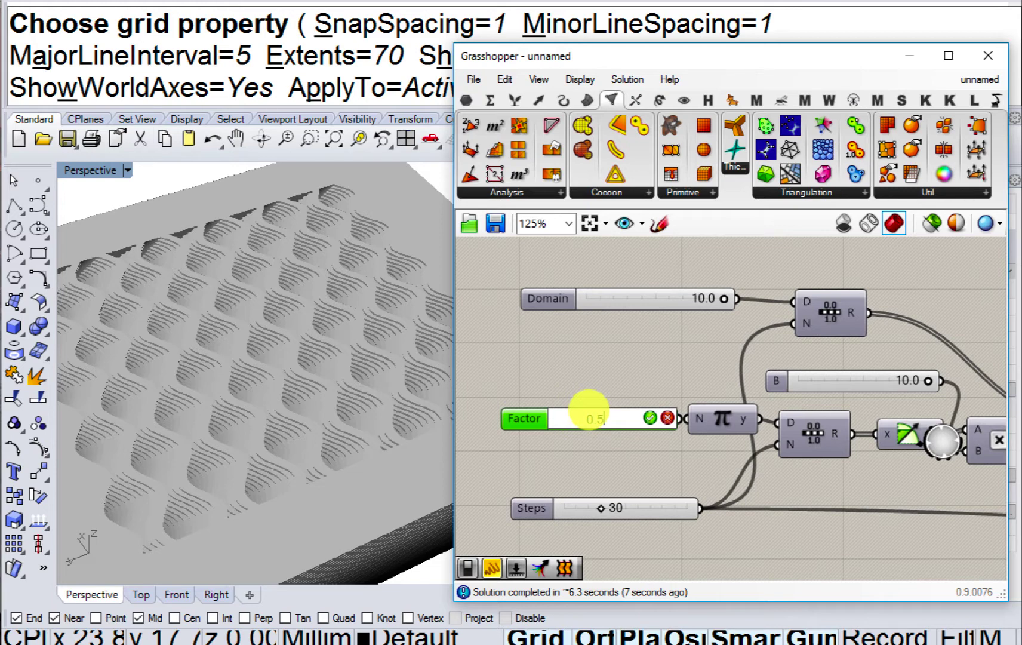
pyautogui.press('Return')
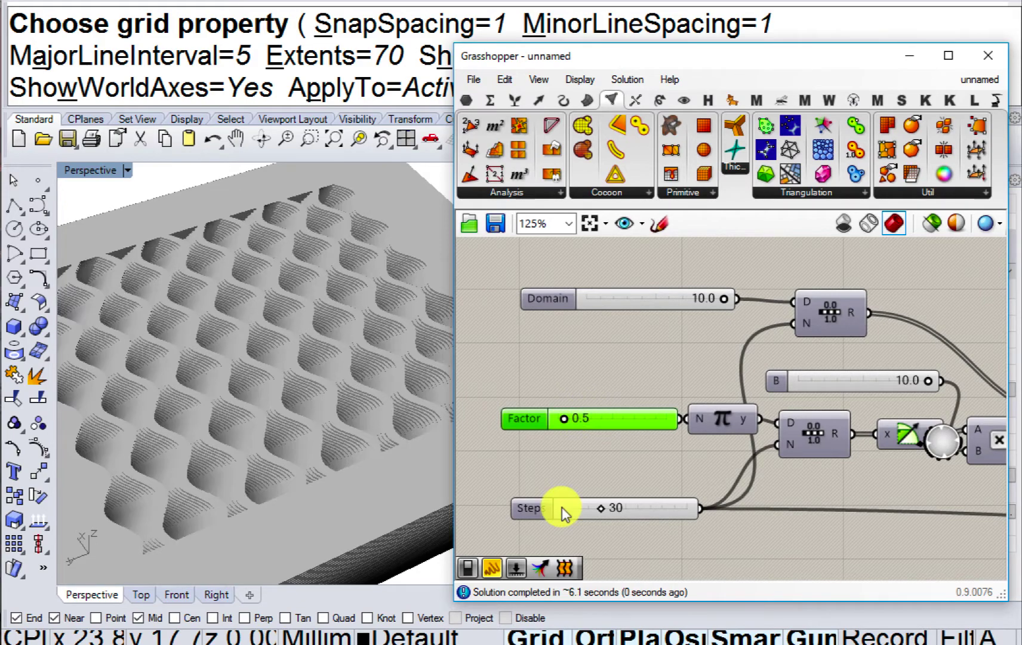
pyautogui.moveTo(310, 412)
pyautogui.mouseDown(button='right')
pyautogui.moveTo(297, 497)
pyautogui.moveTo(260, 436)
pyautogui.moveTo(205, 404)
pyautogui.moveTo(327, 413)
pyautogui.mouseUp(button='right')
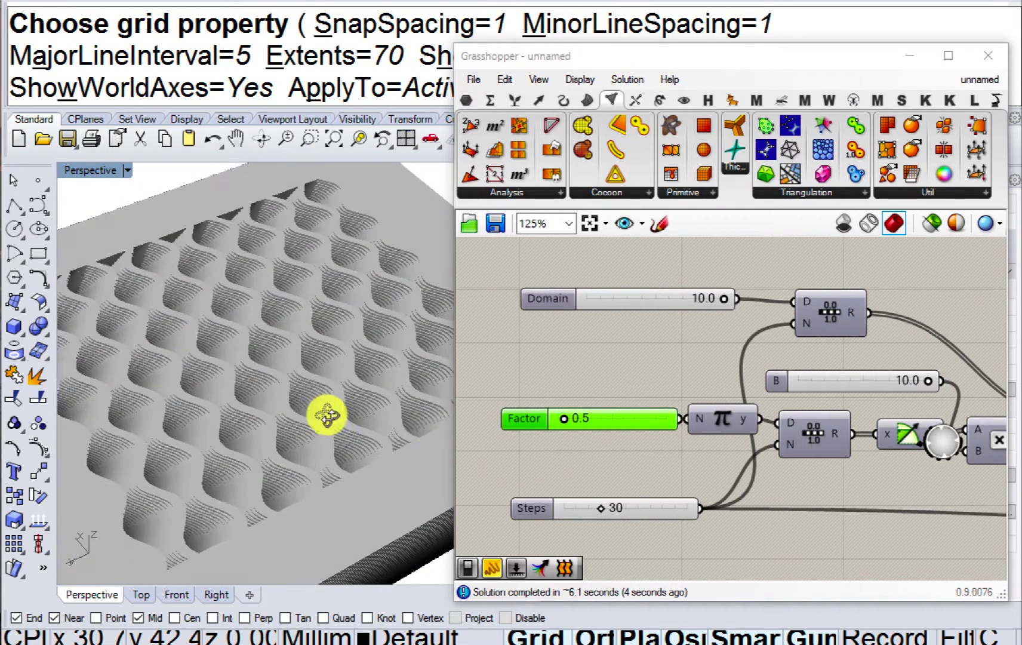
# Try the B slider at 5.0 and view the wave layers from a slightly different angle.
pyautogui.doubleClick(897, 378)
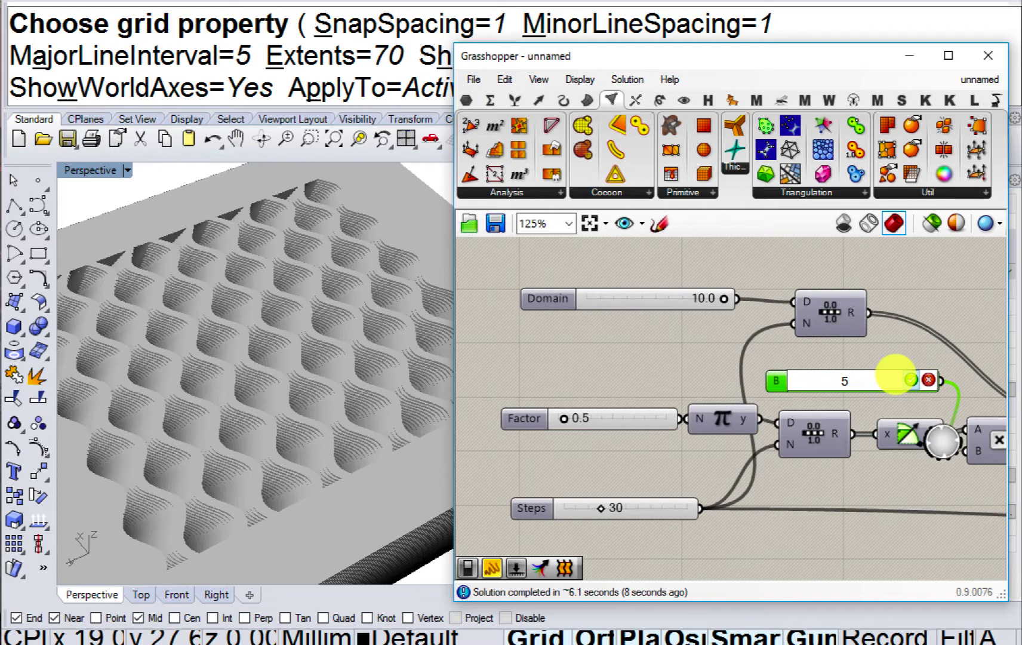
pyautogui.press('Return')
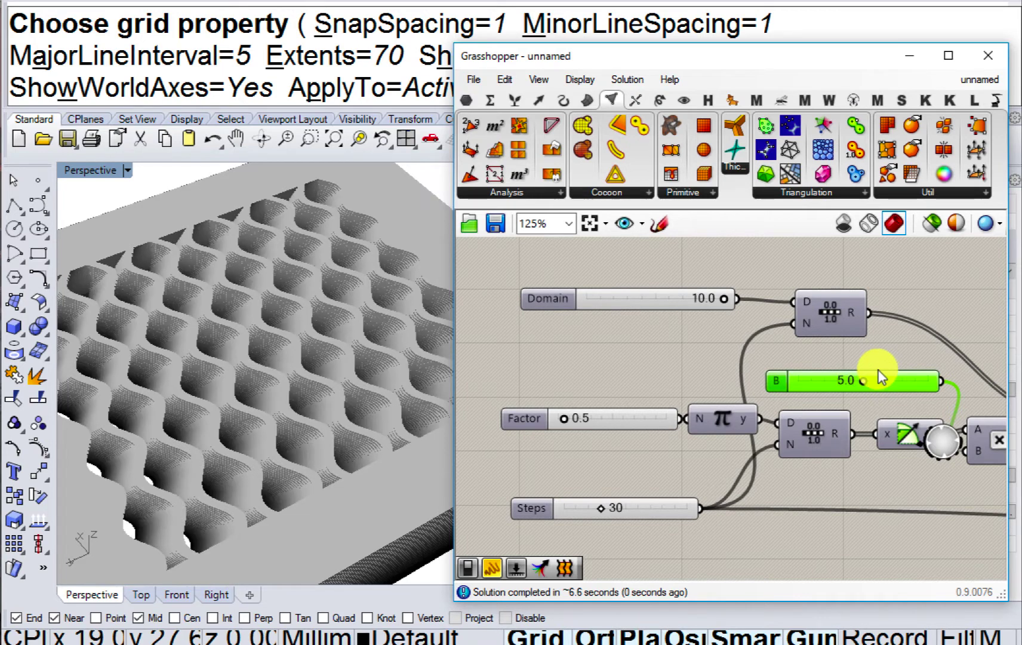
pyautogui.moveTo(380, 366)
pyautogui.mouseDown(button='right')
pyautogui.moveTo(350, 342)
pyautogui.moveTo(362, 372)
pyautogui.mouseUp(button='right')
# Set the B slider to 8.0 and view the whole set of wave layers from another angle.
pyautogui.click(835, 386)
pyautogui.doubleClick(834, 385)
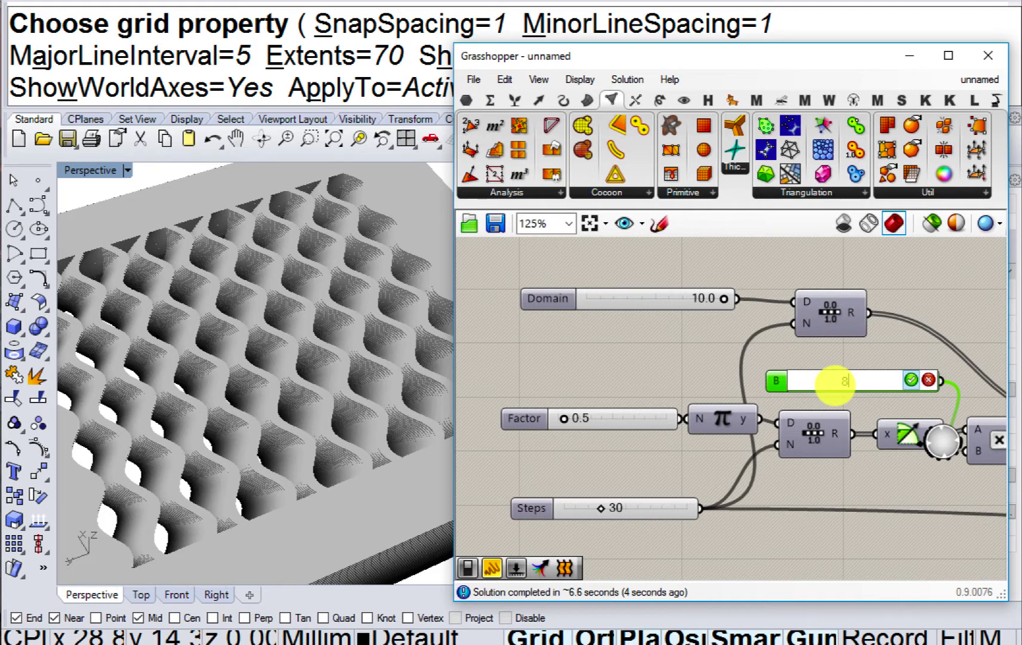
pyautogui.press('Return')
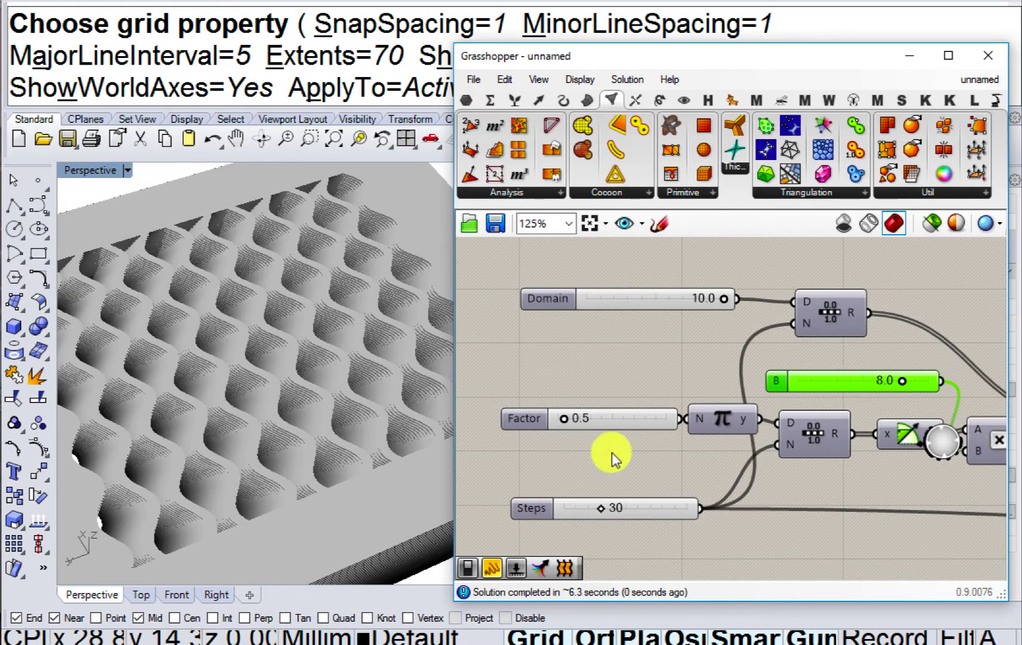
pyautogui.moveTo(392, 453); pyautogui.dragTo(450, 315, button='right')
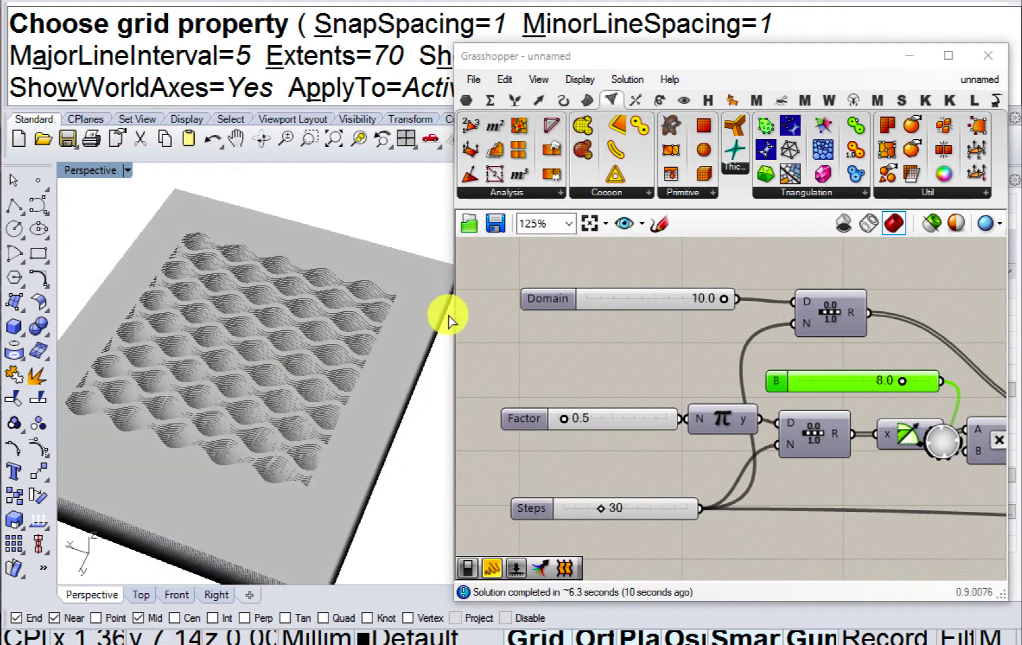
# Narrow the Grasshopper window to expose more of the Perspective viewport and inspect the wave layers up close.
pyautogui.click(454, 315)
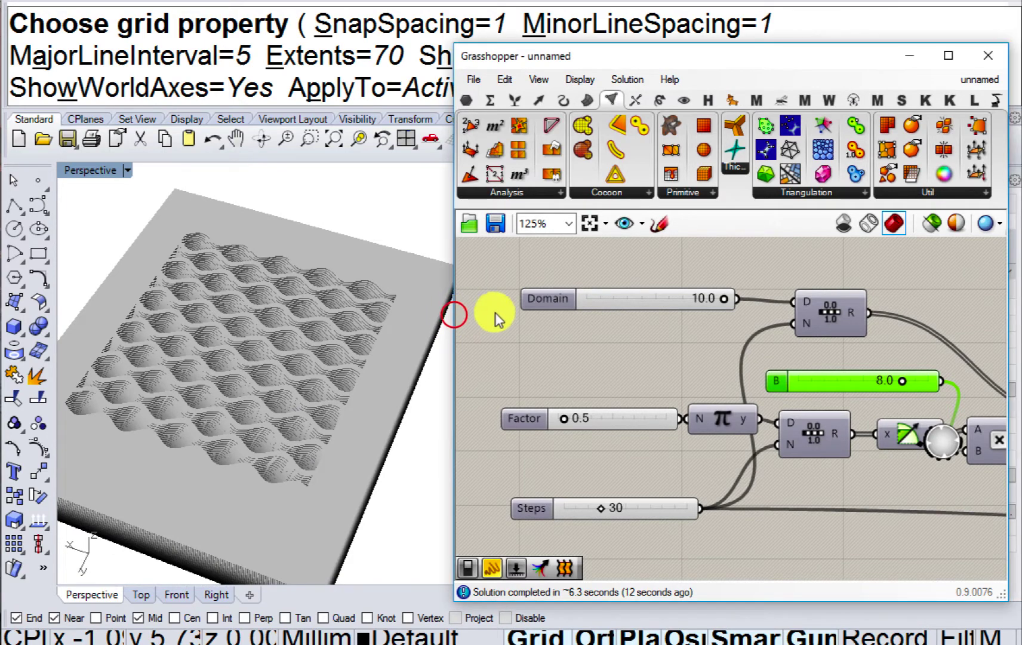
pyautogui.moveTo(453, 320); pyautogui.dragTo(618, 319)
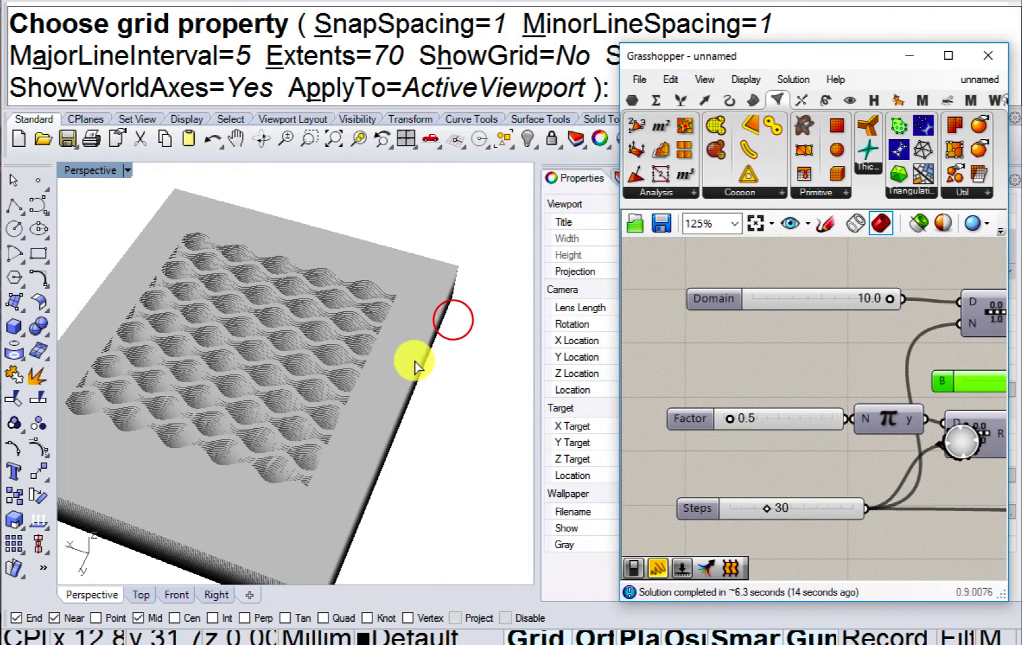
pyautogui.scroll(5, 418, 361)
pyautogui.moveTo(426, 342)
pyautogui.mouseDown(button='right')
pyautogui.moveTo(442, 342)
pyautogui.moveTo(404, 344)
pyautogui.moveTo(391, 356)
pyautogui.moveTo(406, 354)
pyautogui.moveTo(401, 342)
pyautogui.moveTo(392, 428)
pyautogui.moveTo(406, 397)
pyautogui.mouseUp(button='right')
pyautogui.scroll(2, 402, 344)
pyautogui.scroll(-6, 415, 374)
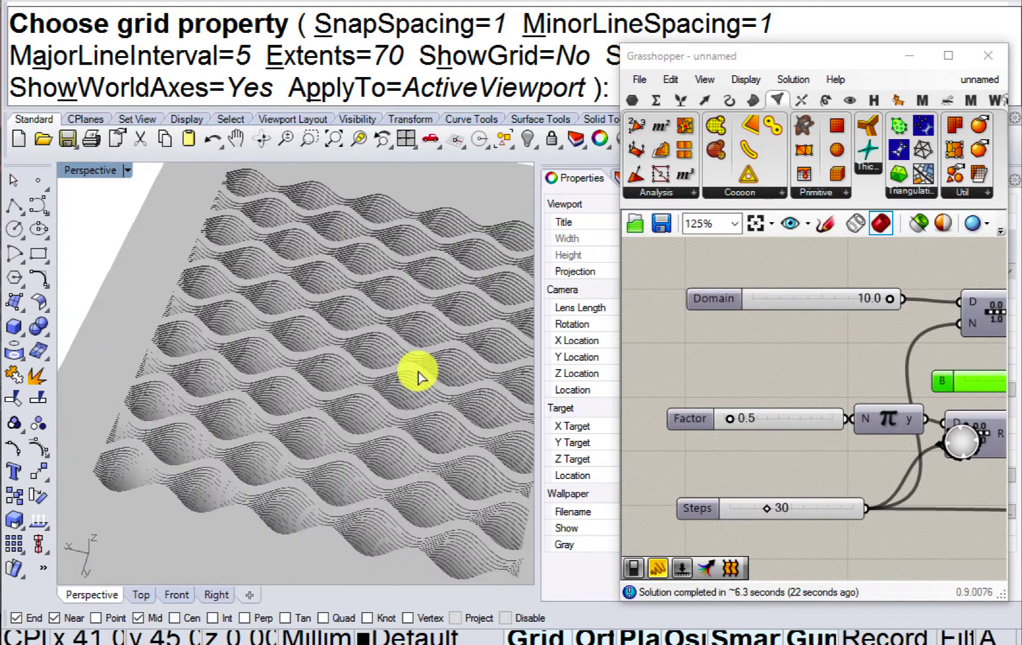
pyautogui.scroll(5, 417, 374)
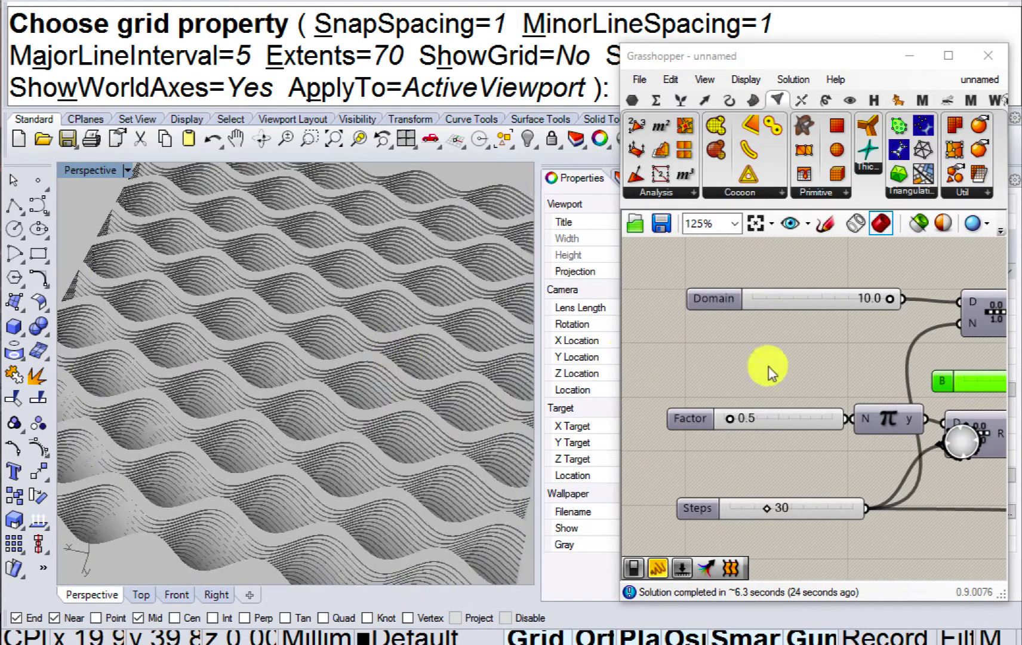
# Move the Custom Preview component further away from the Move component and delete the unconnected ARGB colour component above the Gradient.
pyautogui.scroll(-4, 768, 366)
pyautogui.moveTo(792, 360); pyautogui.dragTo(798, 339, button='right')
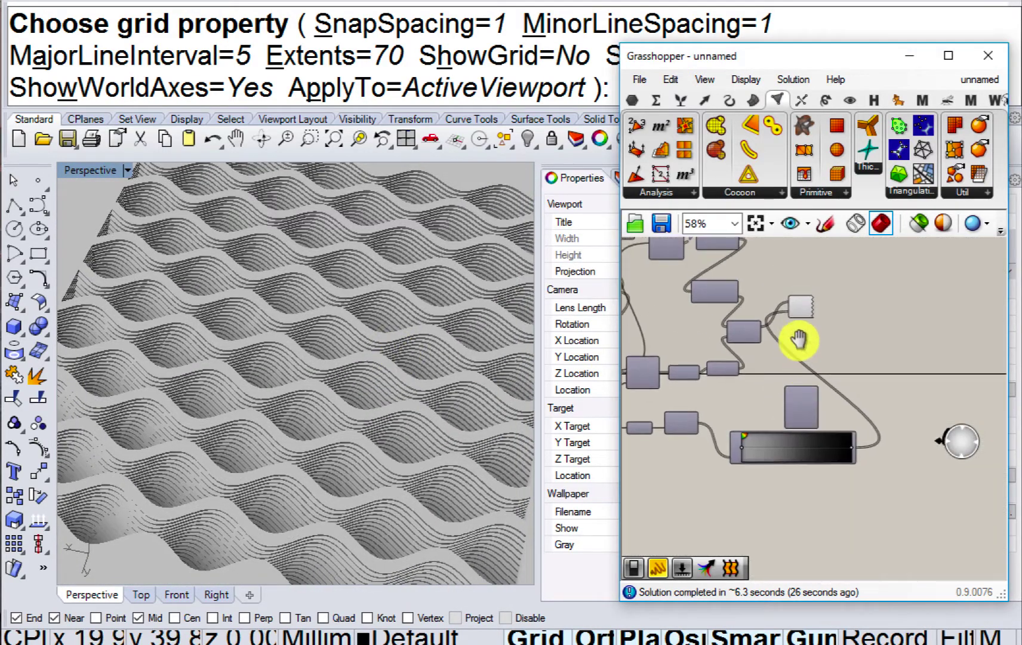
pyautogui.scroll(4, 798, 325)
pyautogui.moveTo(798, 298); pyautogui.dragTo(886, 357)
pyautogui.click(802, 501)
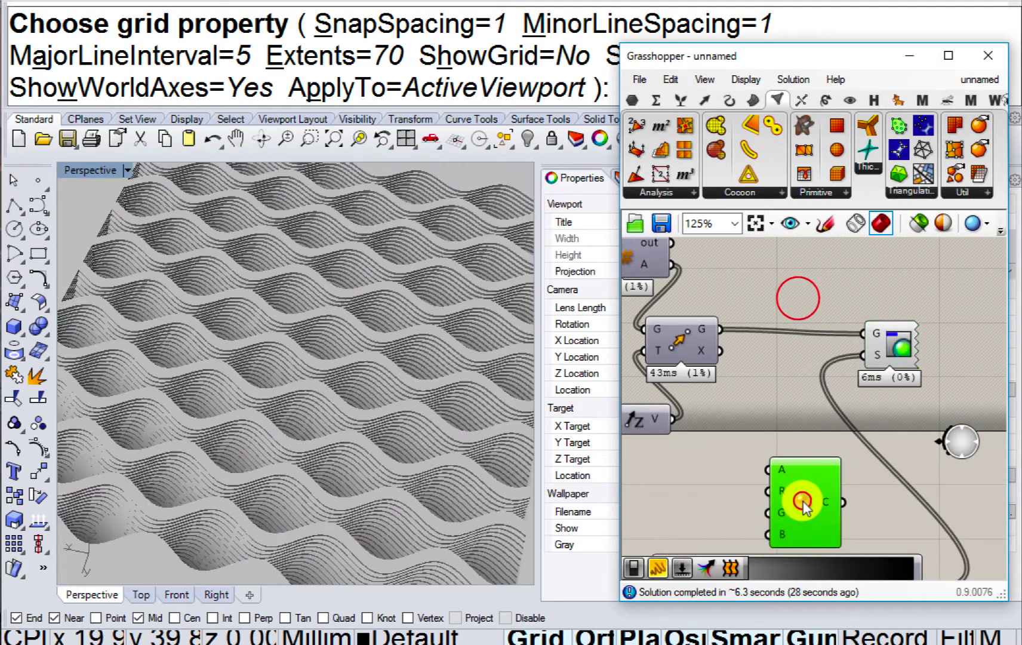
pyautogui.press('Delete')
# Change the Gradient's start colour to white with saturation 0 and value 100.
pyautogui.moveTo(798, 502); pyautogui.dragTo(810, 423, button='right')
pyautogui.rightClick(720, 441)
pyautogui.click(753, 369)
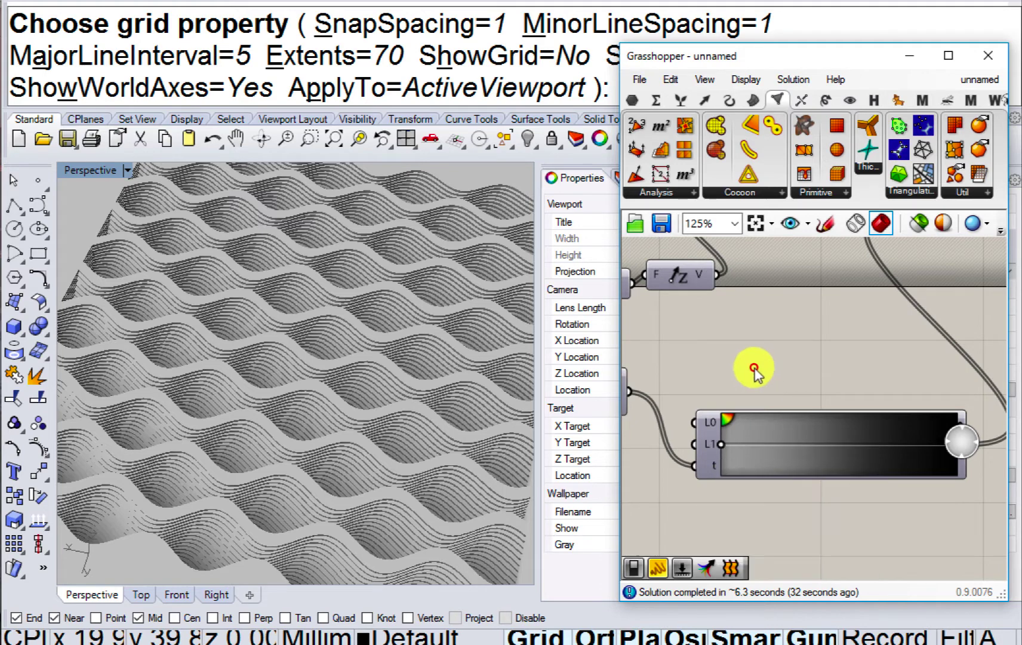
pyautogui.scroll(4, 724, 452)
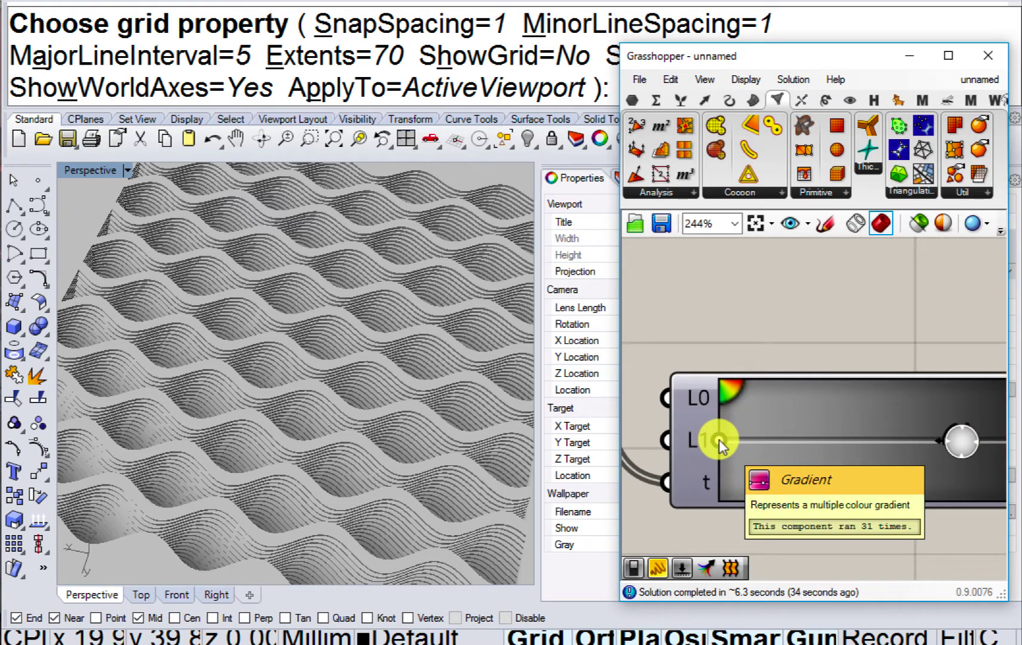
pyautogui.rightClick(719, 439)
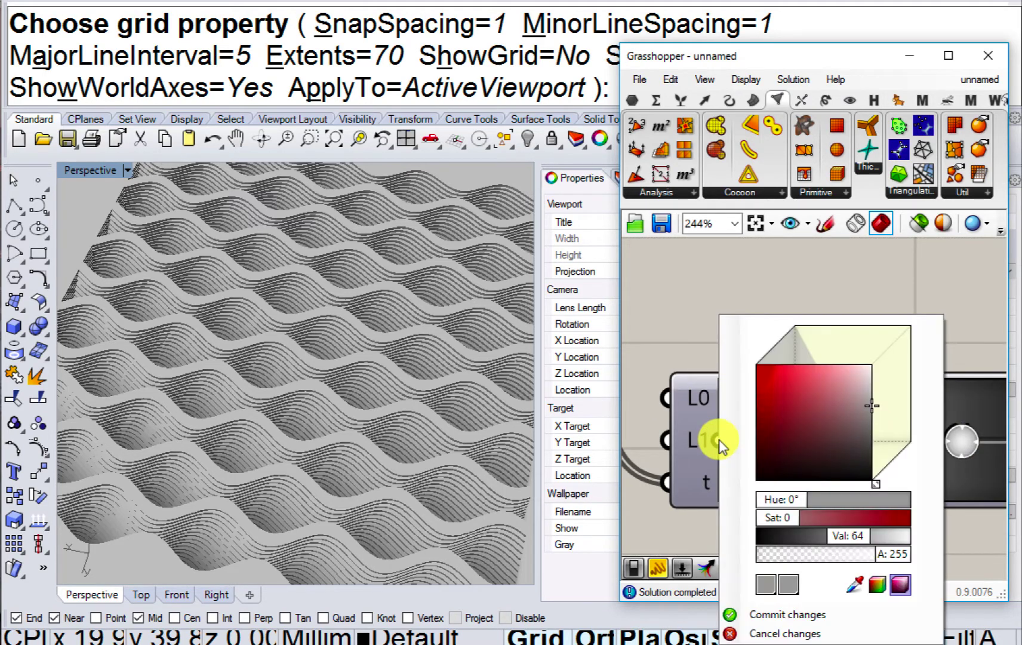
pyautogui.moveTo(819, 416); pyautogui.dragTo(888, 361)
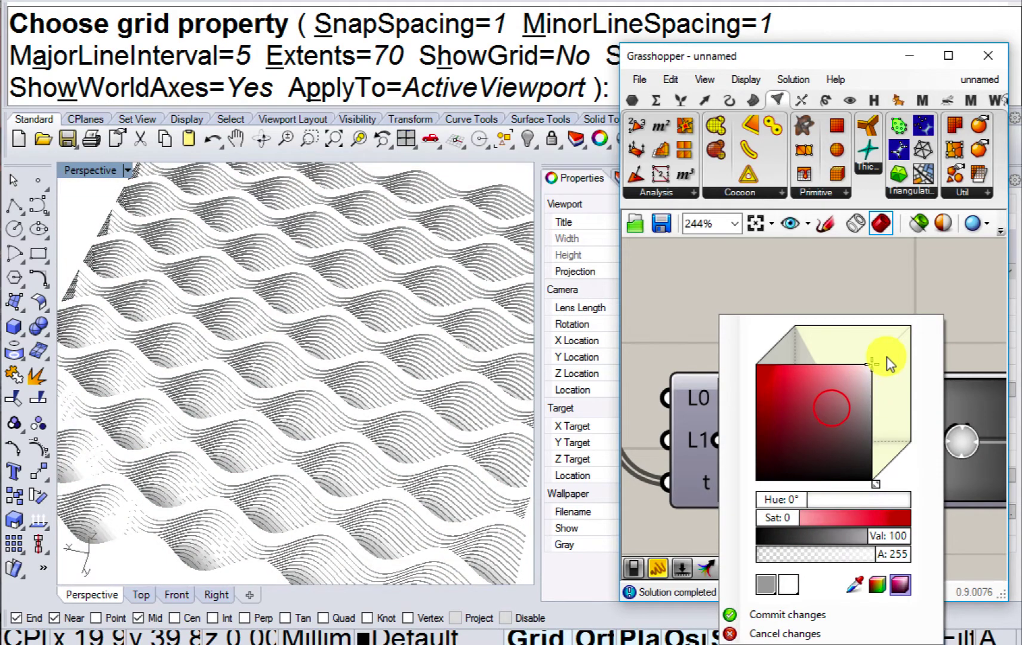
pyautogui.click(767, 287)
pyautogui.moveTo(477, 305); pyautogui.dragTo(513, 272, button='right')
pyautogui.moveTo(696, 334); pyautogui.dragTo(666, 286, button='right')
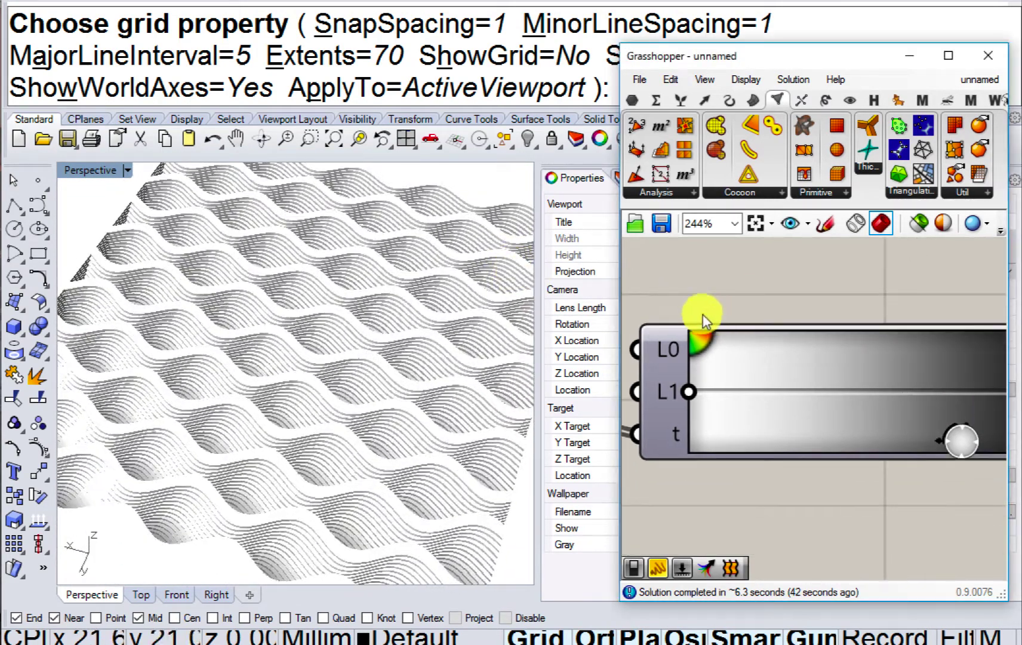
# Reverse the Gradient by swapping its grips, placing the black one at 0% and the white one at the far end.
pyautogui.scroll(-3, 674, 305)
pyautogui.scroll(-5, 862, 347)
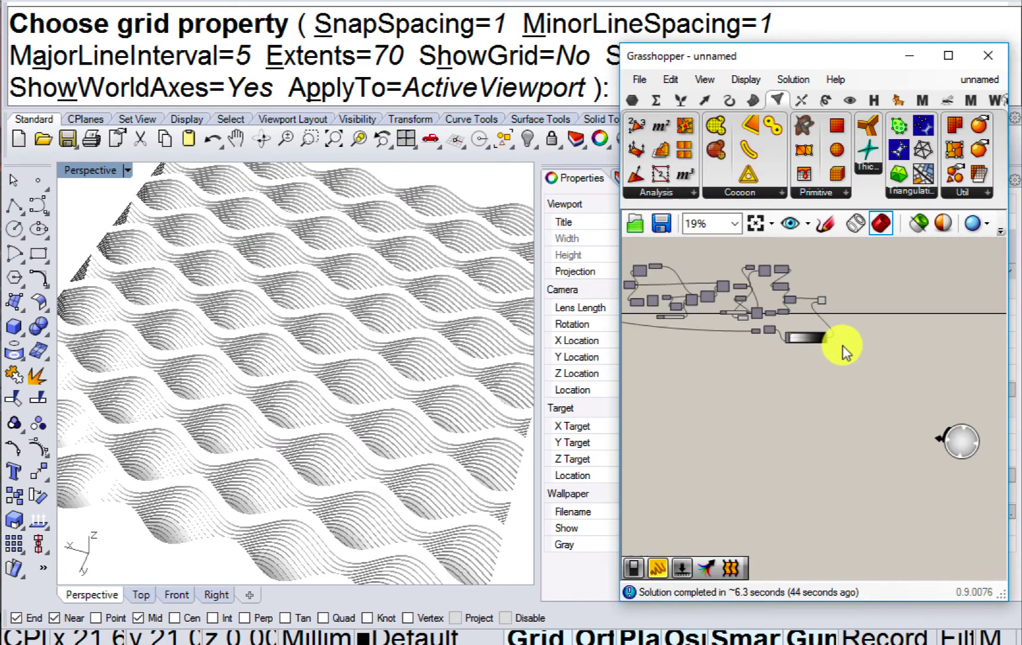
pyautogui.scroll(5, 808, 342)
pyautogui.moveTo(891, 345); pyautogui.dragTo(769, 357)
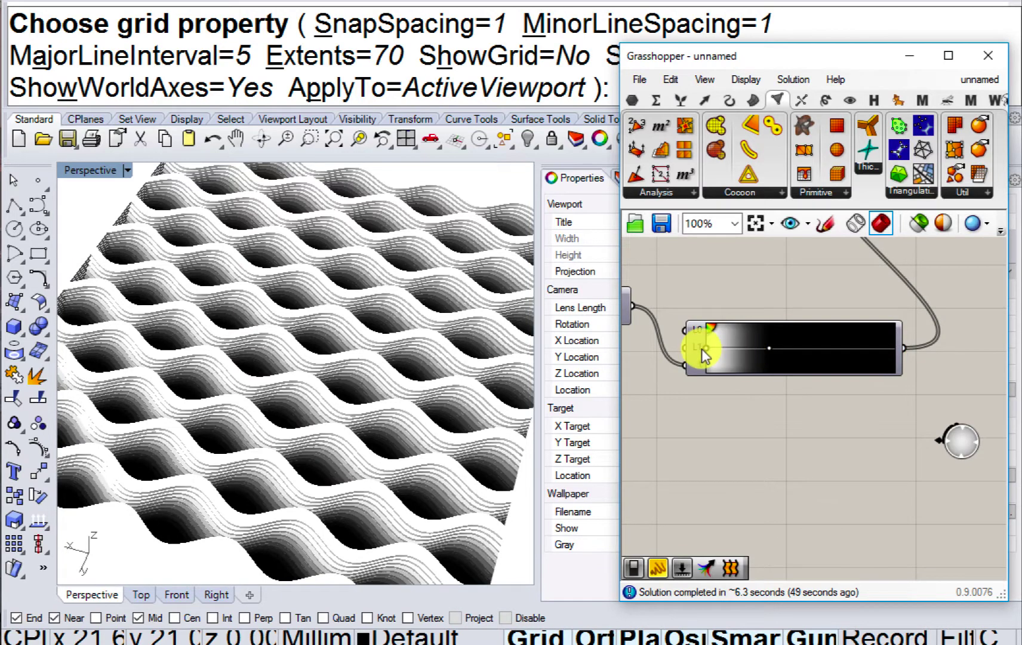
pyautogui.moveTo(703, 348); pyautogui.dragTo(885, 354)
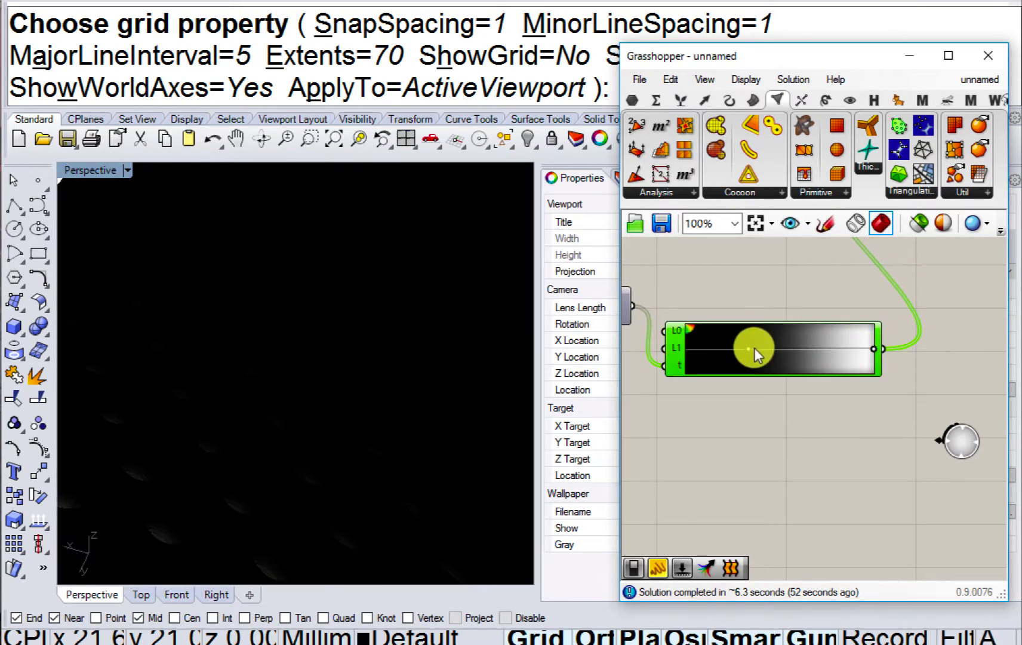
pyautogui.moveTo(746, 346); pyautogui.dragTo(670, 346)
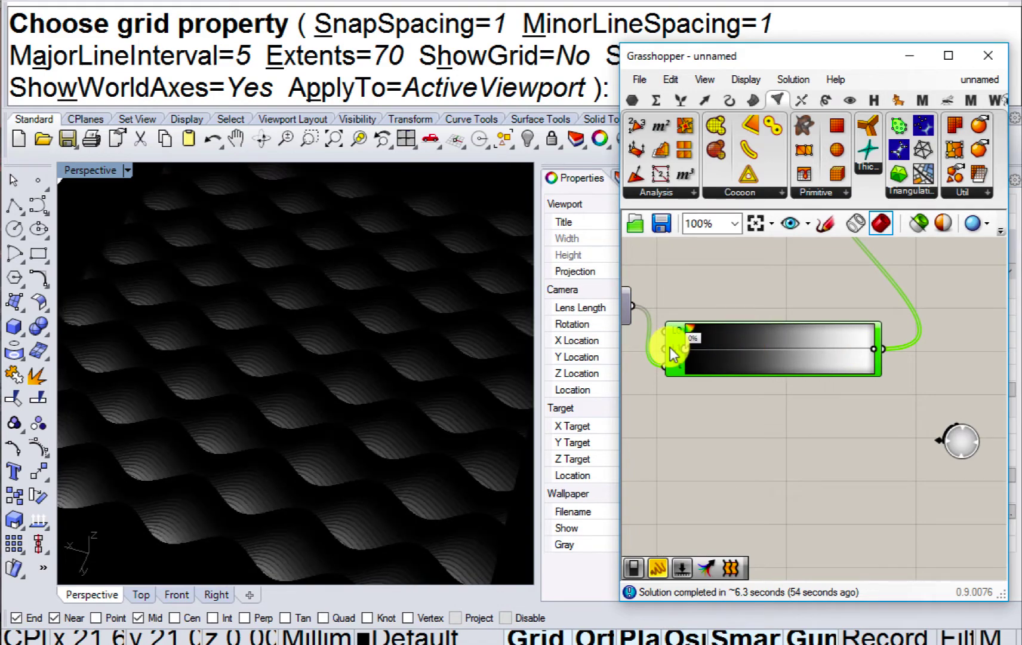
pyautogui.moveTo(470, 336)
pyautogui.mouseDown(button='right')
pyautogui.moveTo(456, 401)
pyautogui.moveTo(463, 348)
pyautogui.mouseUp(button='right')
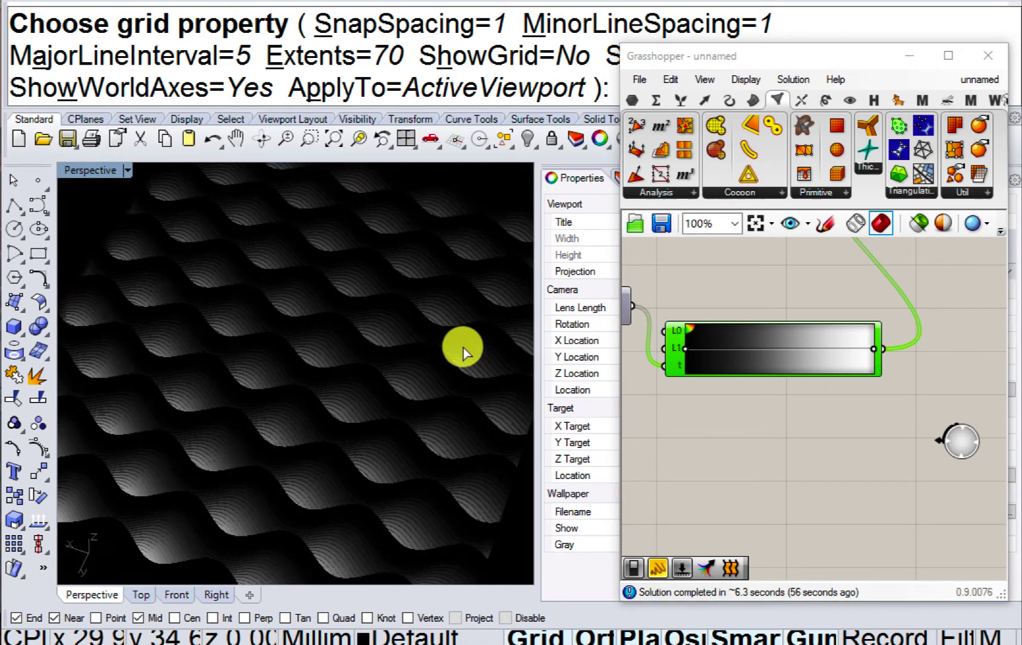
# Lighten the Gradient's black start colour to a mid grey.
pyautogui.scroll(3, 688, 351)
pyautogui.rightClick(684, 343)
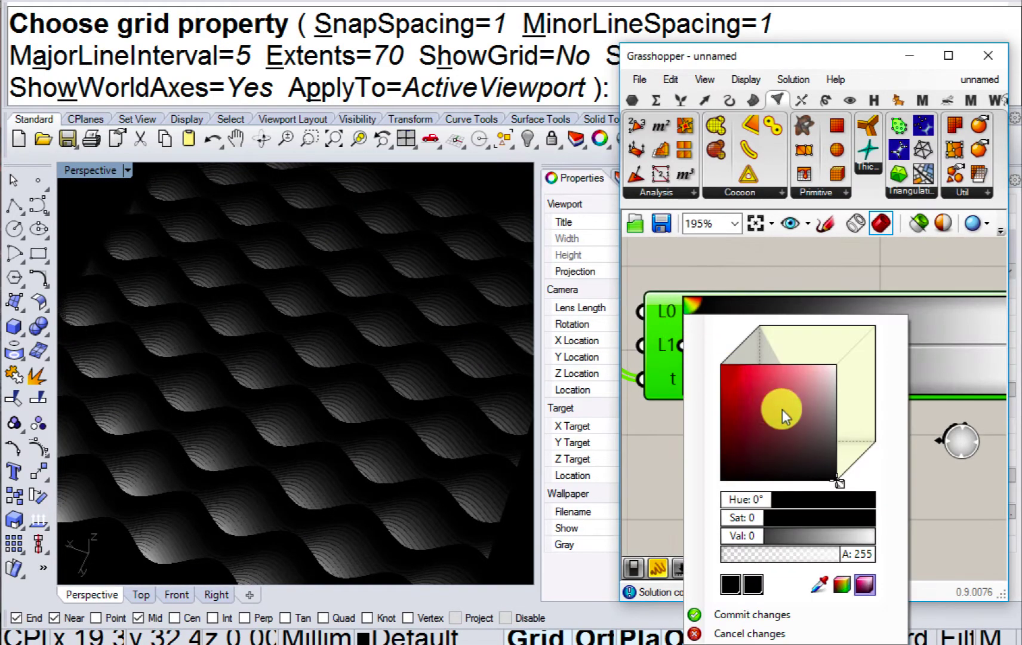
pyautogui.click(819, 444)
pyautogui.moveTo(819, 444)
pyautogui.mouseDown()
pyautogui.moveTo(853, 438)
pyautogui.moveTo(854, 446)
pyautogui.moveTo(866, 397)
pyautogui.moveTo(867, 408)
pyautogui.mouseUp()
# Examine the wave layers with the grey-to-white colouring in the Perspective view from high and low angles and up close.
pyautogui.scroll(-10, 463, 369)
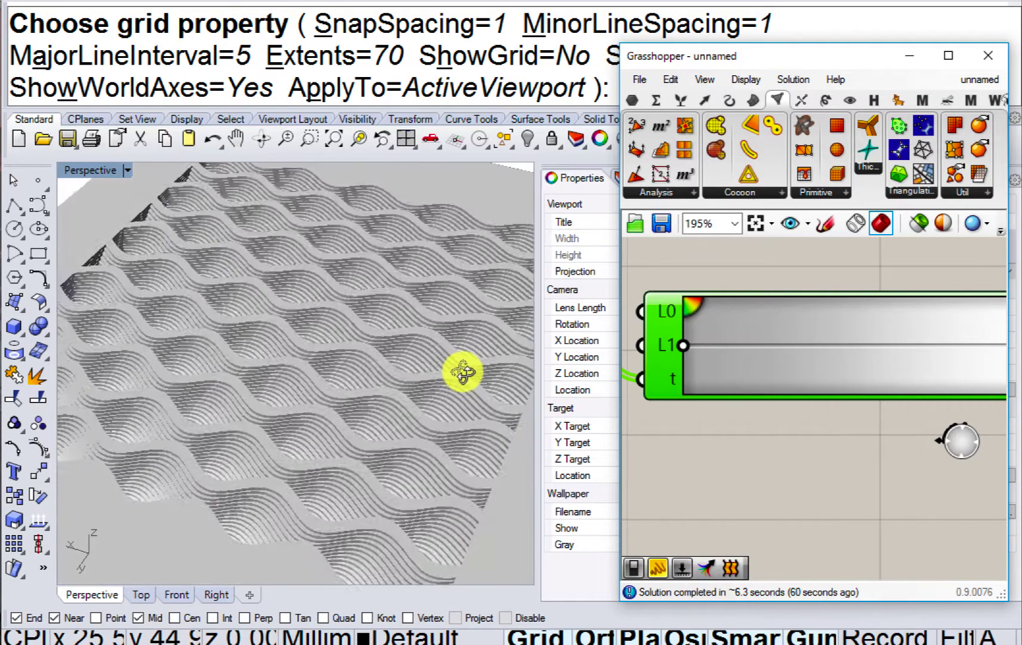
pyautogui.scroll(8, 417, 420)
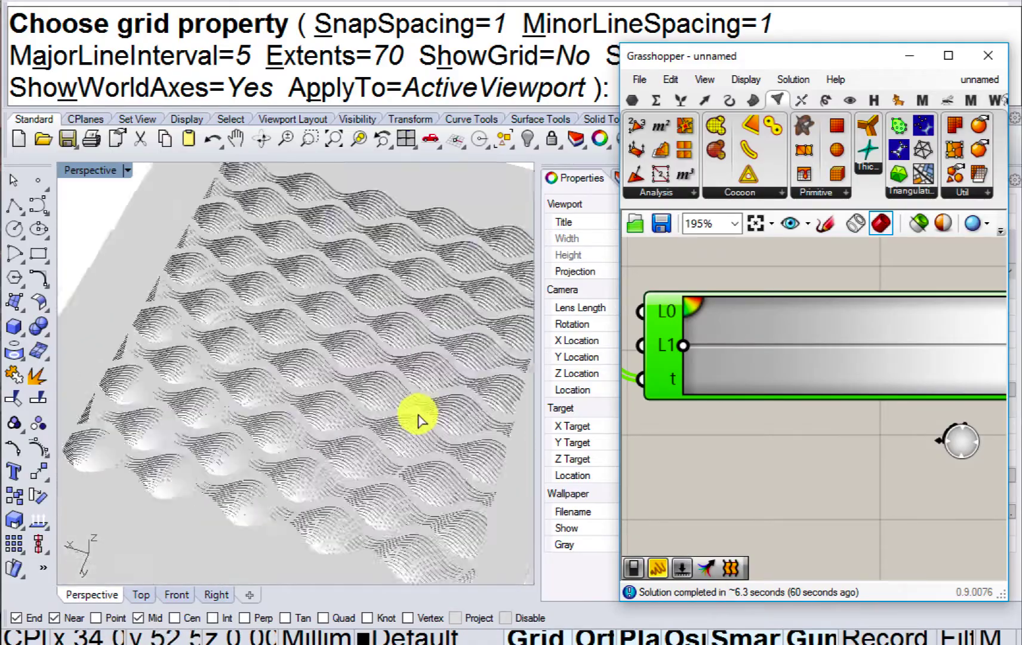
pyautogui.moveTo(332, 391)
pyautogui.mouseDown(button='right')
pyautogui.moveTo(425, 404)
pyautogui.moveTo(434, 429)
pyautogui.mouseUp(button='right')
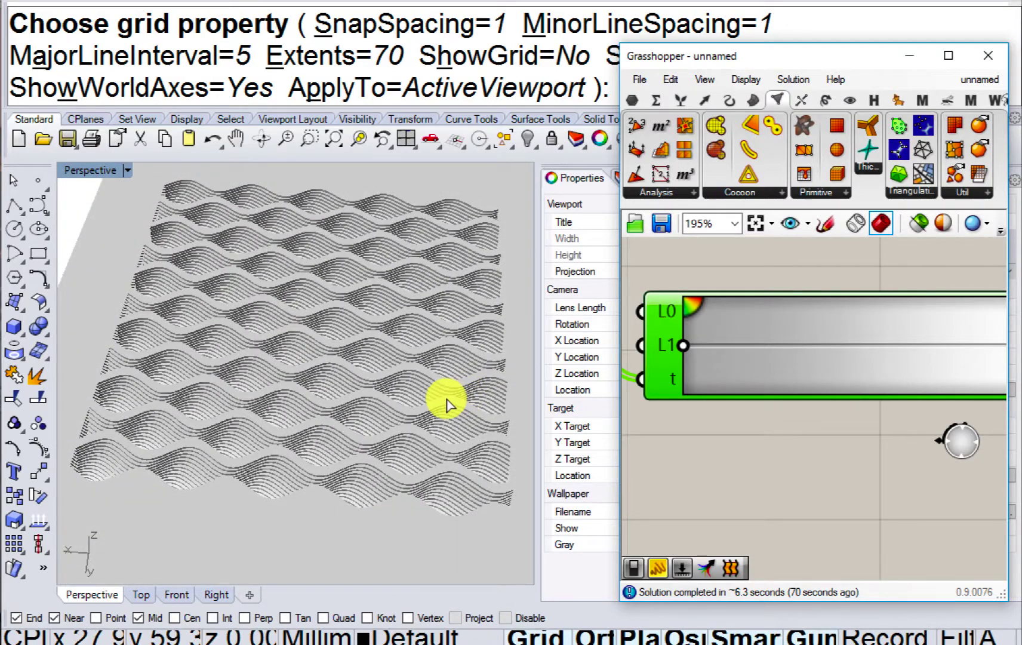
pyautogui.moveTo(353, 399)
pyautogui.mouseDown(button='right')
pyautogui.moveTo(314, 384)
pyautogui.moveTo(295, 338)
pyautogui.moveTo(358, 398)
pyautogui.moveTo(463, 369)
pyautogui.moveTo(420, 365)
pyautogui.moveTo(461, 364)
pyautogui.moveTo(365, 326)
pyautogui.moveTo(386, 304)
pyautogui.mouseUp(button='right')
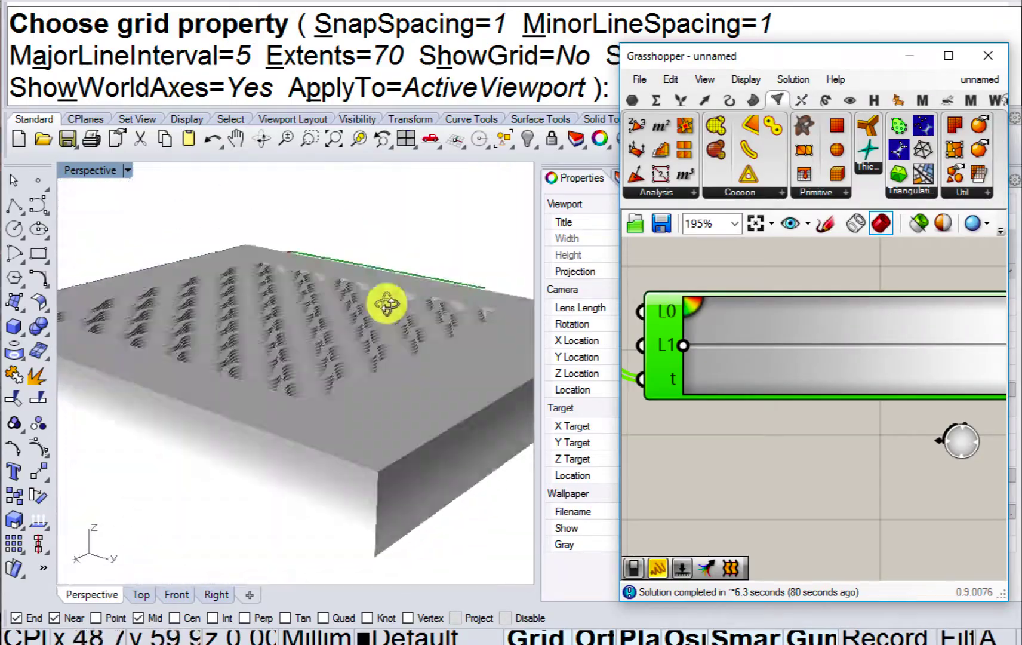
pyautogui.moveTo(313, 315)
pyautogui.mouseDown(button='right')
pyautogui.moveTo(221, 408)
pyautogui.moveTo(303, 349)
pyautogui.moveTo(262, 370)
pyautogui.moveTo(336, 305)
pyautogui.moveTo(269, 339)
pyautogui.moveTo(242, 317)
pyautogui.moveTo(515, 334)
pyautogui.mouseUp(button='right')
pyautogui.scroll(-4, 336, 304)
pyautogui.scroll(5, 242, 317)
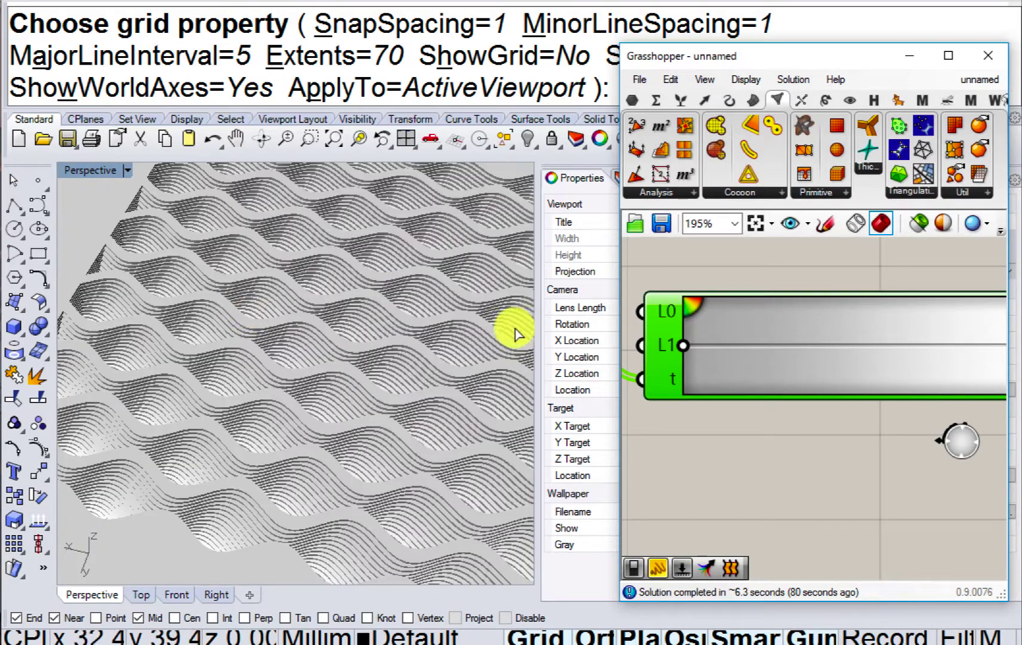
# Change the Gradient's grey start colour to a light tan with hue 36°, saturation 36 and value 82.
pyautogui.rightClick(683, 343)
pyautogui.click(790, 396)
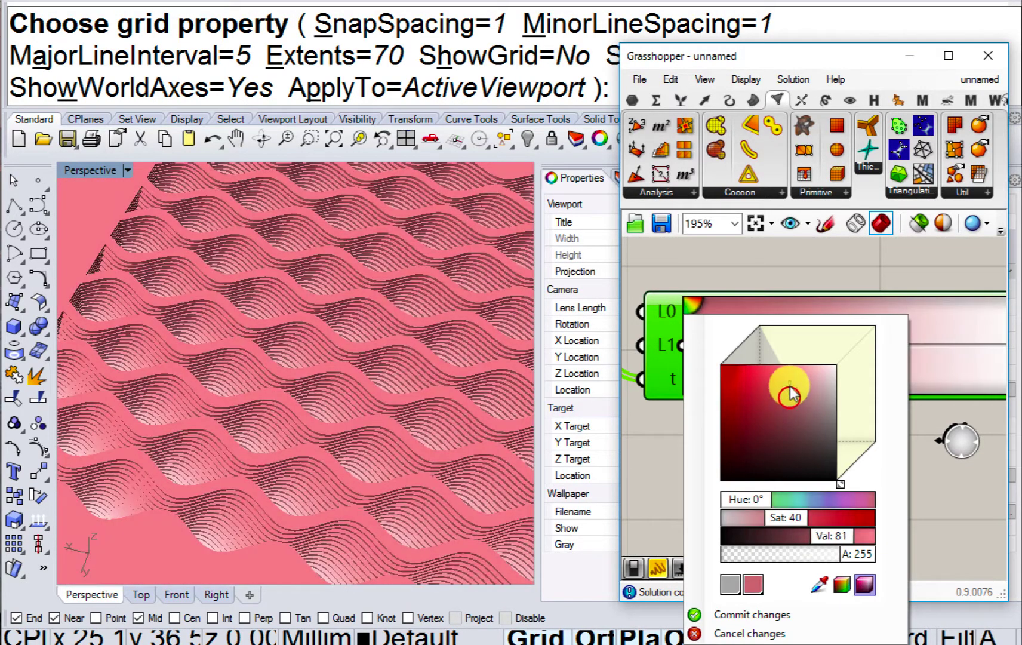
pyautogui.moveTo(790, 397)
pyautogui.mouseDown()
pyautogui.moveTo(865, 403)
pyautogui.moveTo(881, 385)
pyautogui.moveTo(876, 424)
pyautogui.moveTo(776, 435)
pyautogui.moveTo(759, 390)
pyautogui.moveTo(894, 418)
pyautogui.moveTo(896, 409)
pyautogui.moveTo(771, 407)
pyautogui.moveTo(729, 380)
pyautogui.mouseUp()
pyautogui.moveTo(758, 501)
pyautogui.mouseDown()
pyautogui.moveTo(799, 498)
pyautogui.moveTo(767, 504)
pyautogui.mouseUp()
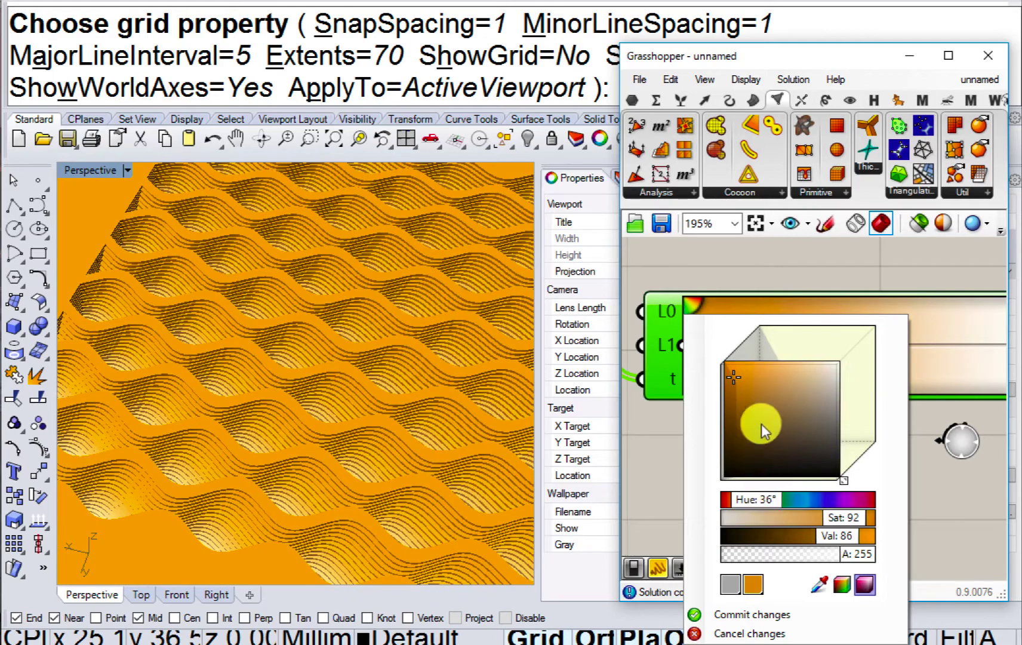
pyautogui.moveTo(761, 424); pyautogui.dragTo(798, 381)
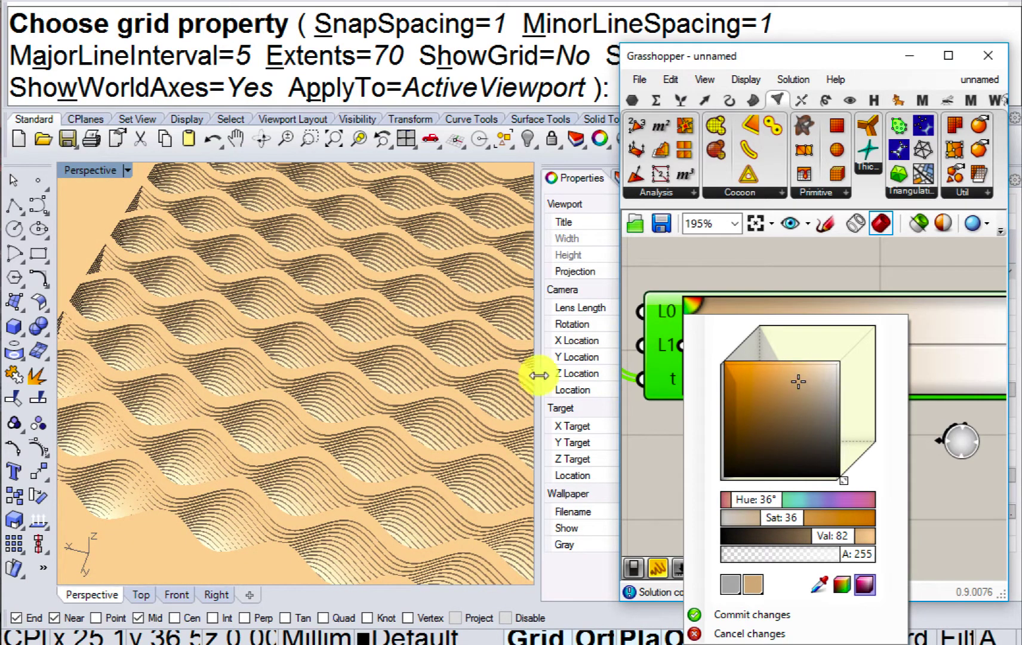
# Examine the wave layers with the tan-to-white colouring in the Perspective view, both up close and as a whole.
pyautogui.scroll(-4, 373, 382)
pyautogui.moveTo(373, 382)
pyautogui.keyDown('shift'); pyautogui.mouseDown(button='right')
pyautogui.moveTo(323, 387)
pyautogui.moveTo(326, 434)
pyautogui.moveTo(353, 479)
pyautogui.moveTo(357, 529)
pyautogui.moveTo(371, 401)
pyautogui.moveTo(454, 369)
pyautogui.moveTo(302, 376)
pyautogui.moveTo(326, 424)
pyautogui.moveTo(372, 424)
pyautogui.moveTo(376, 402)
pyautogui.moveTo(390, 424)
pyautogui.moveTo(345, 401)
pyautogui.moveTo(332, 412)
pyautogui.moveTo(327, 394)
pyautogui.mouseUp(button='right'); pyautogui.keyUp('shift')
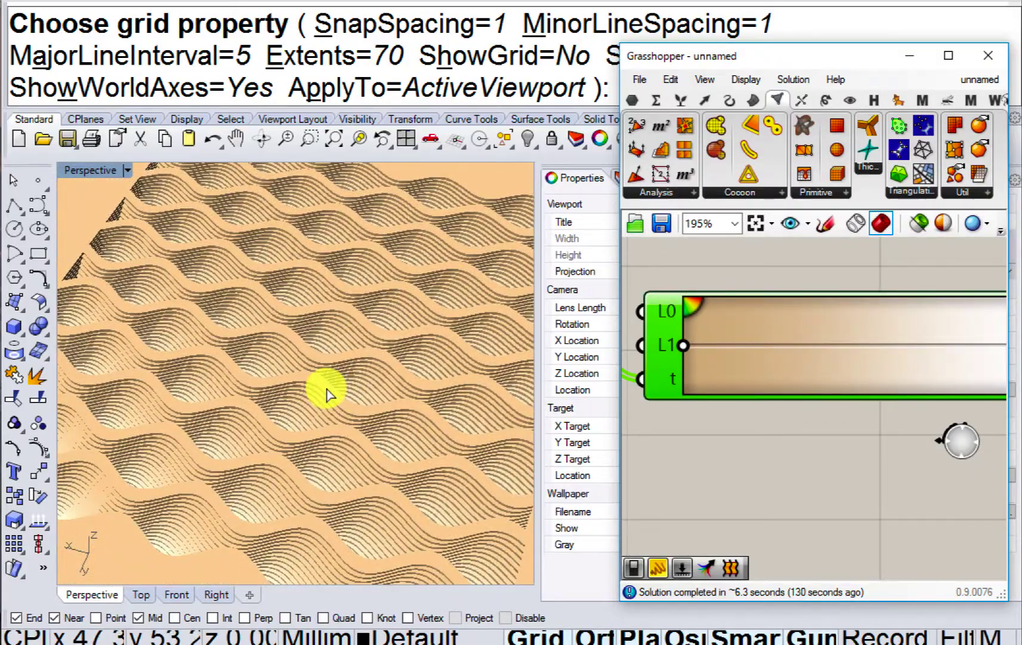
pyautogui.scroll(-3, 333, 394)
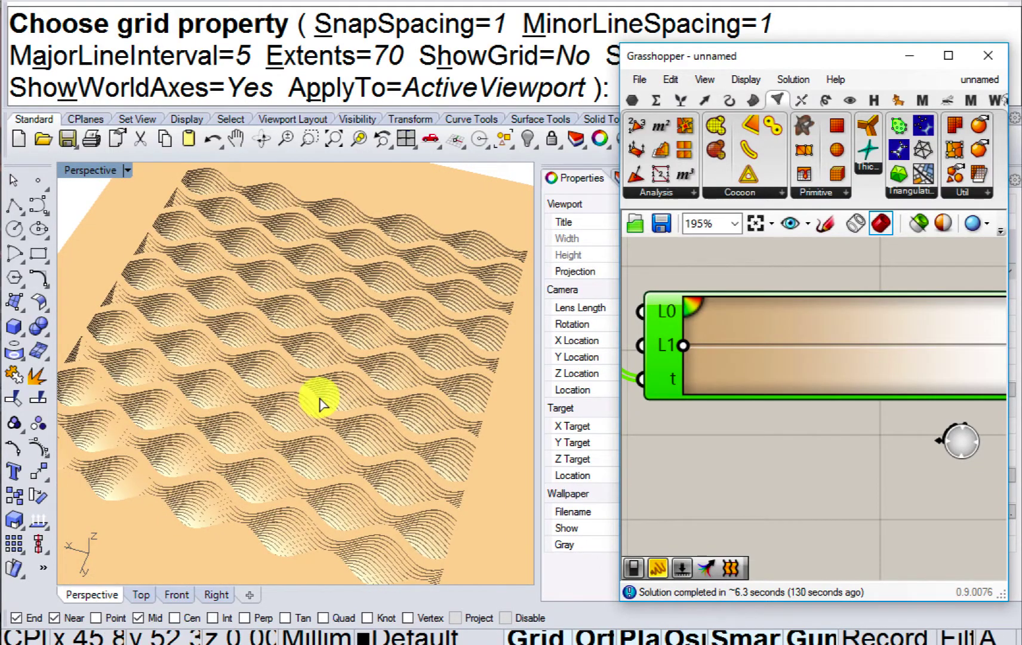
pyautogui.scroll(-2, 321, 406)
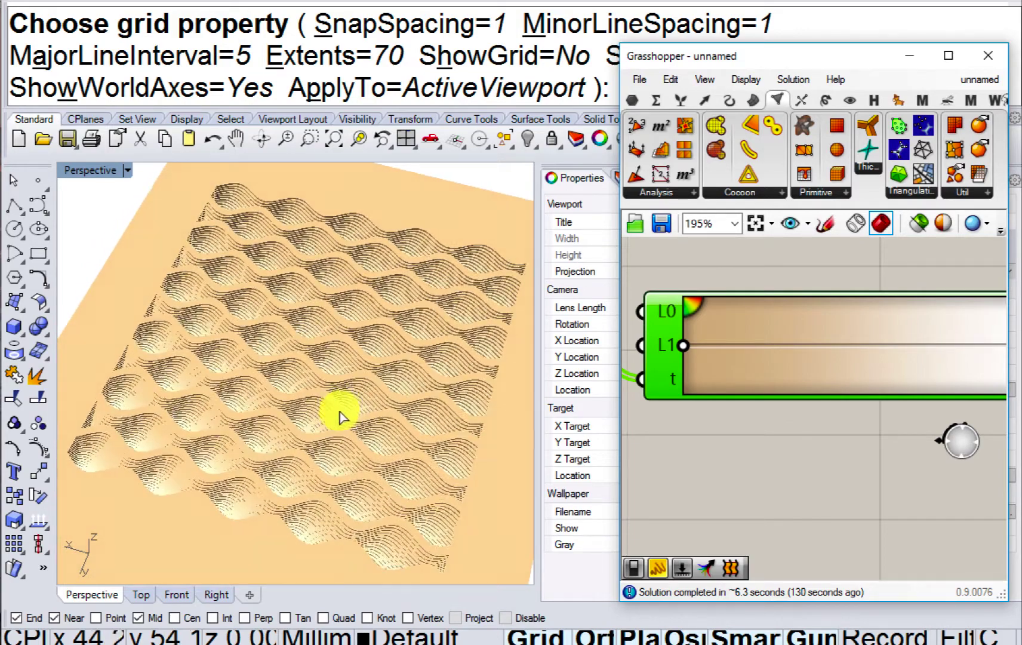
pyautogui.keyDown('shift'); pyautogui.moveTo(340, 416); pyautogui.dragTo(330, 411, button='right'); pyautogui.keyUp('shift')
pyautogui.scroll(3, 330, 416)
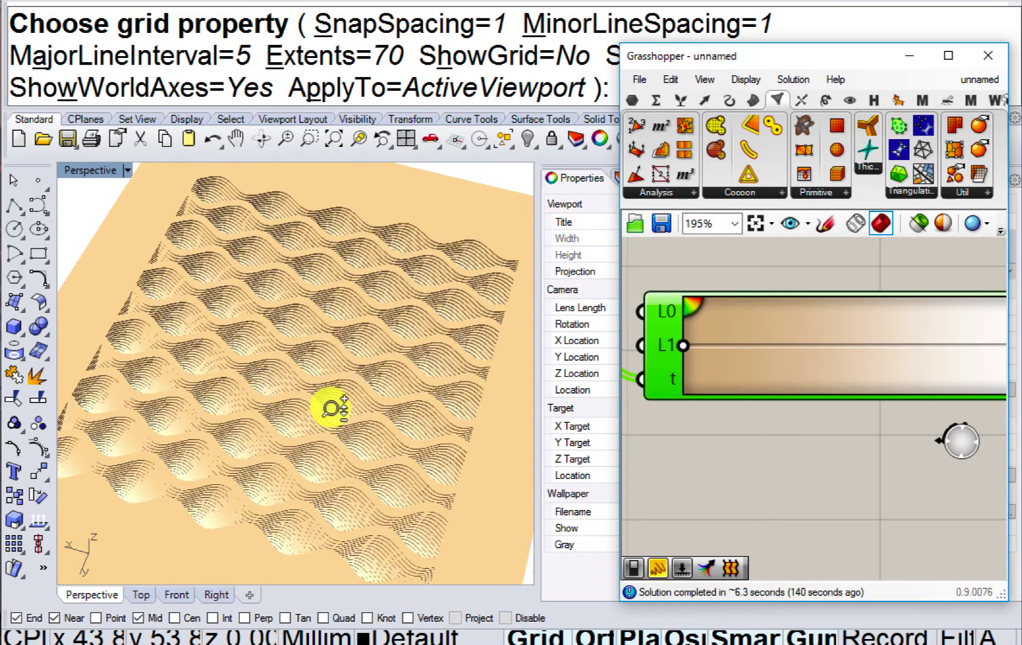
pyautogui.scroll(-4, 331, 416)
pyautogui.scroll(1, 331, 416)
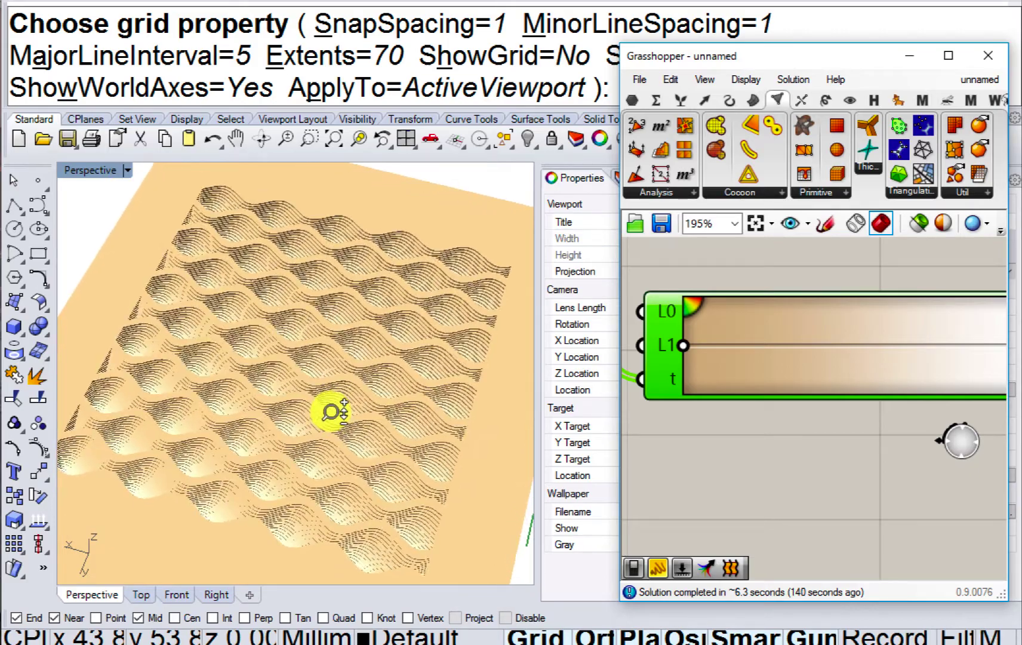
pyautogui.scroll(3, 332, 412)
pyautogui.scroll(-3, 333, 411)
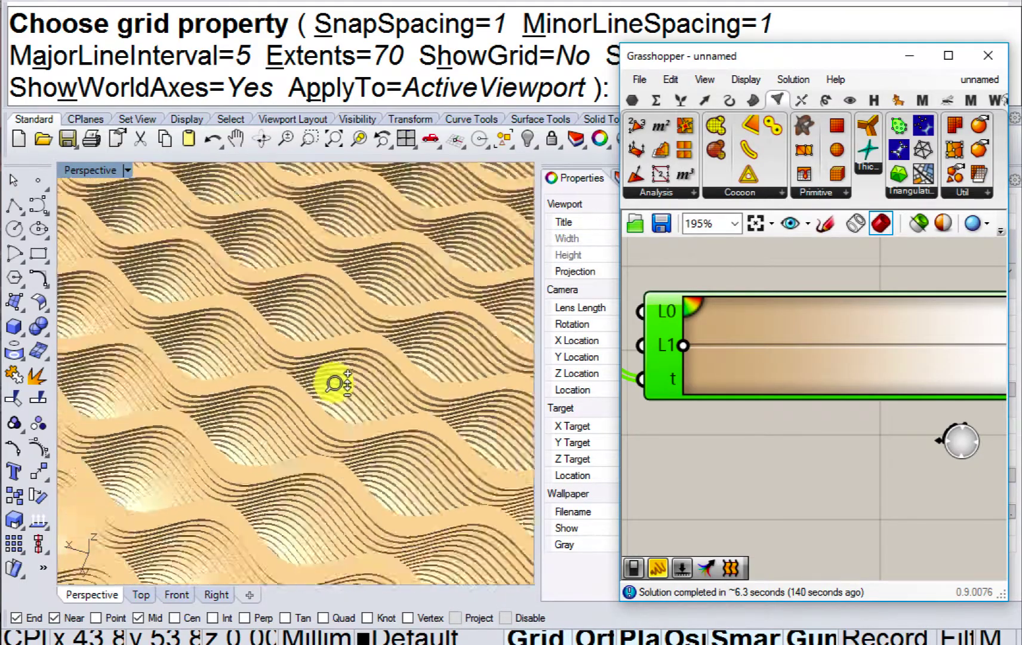
pyautogui.scroll(-3, 333, 411)
pyautogui.scroll(3, 331, 411)
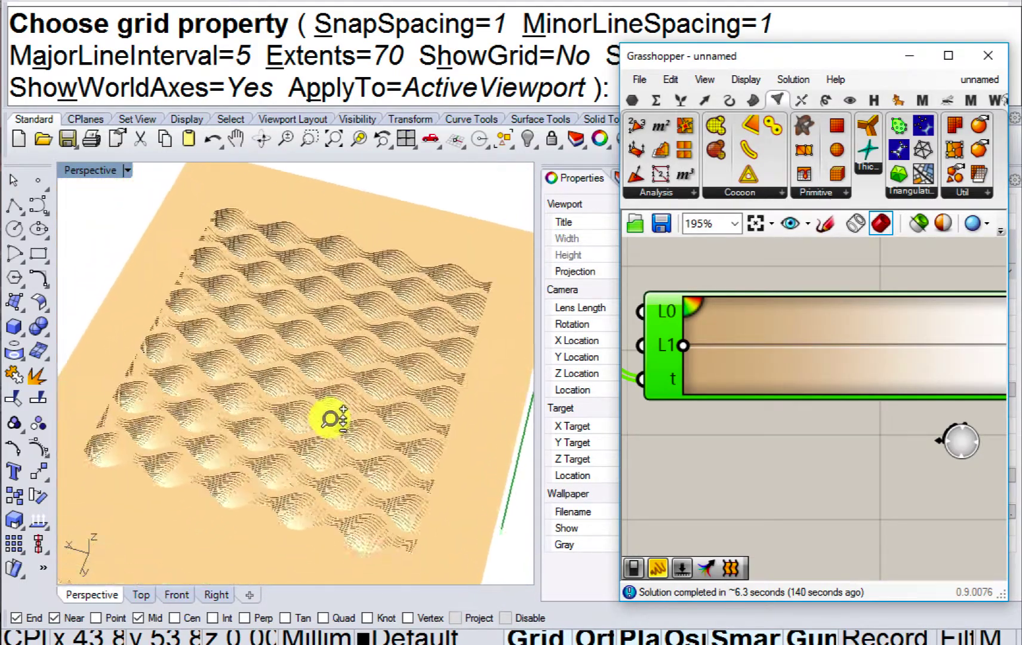
pyautogui.moveTo(331, 402)
pyautogui.mouseDown(button='right')
pyautogui.moveTo(331, 411)
pyautogui.moveTo(336, 387)
pyautogui.moveTo(338, 402)
pyautogui.moveTo(347, 398)
pyautogui.mouseUp(button='right')
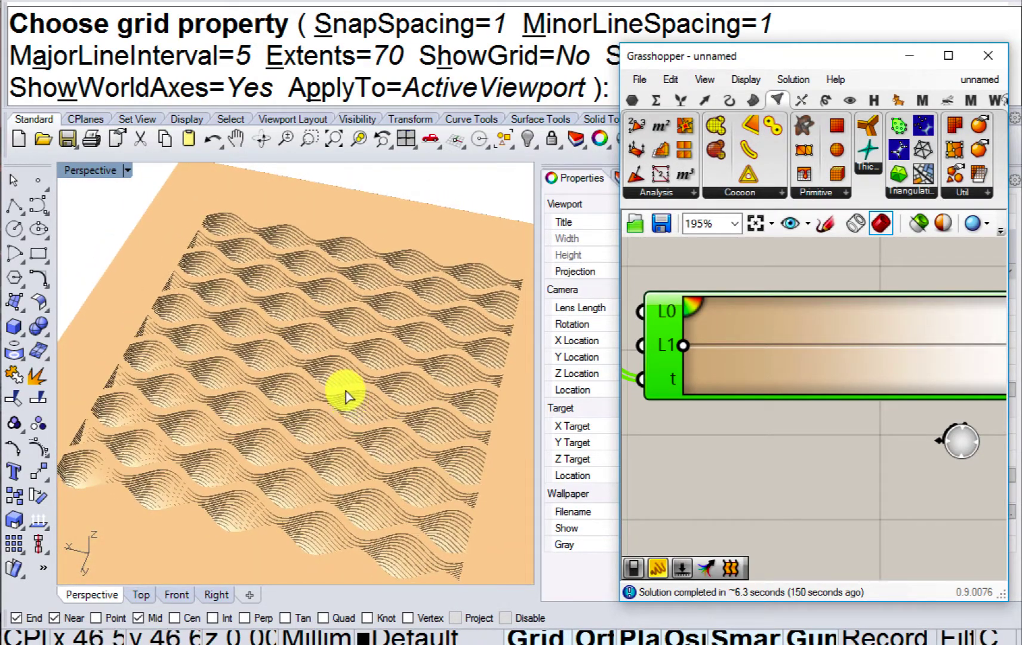
pyautogui.scroll(-3, 346, 397)
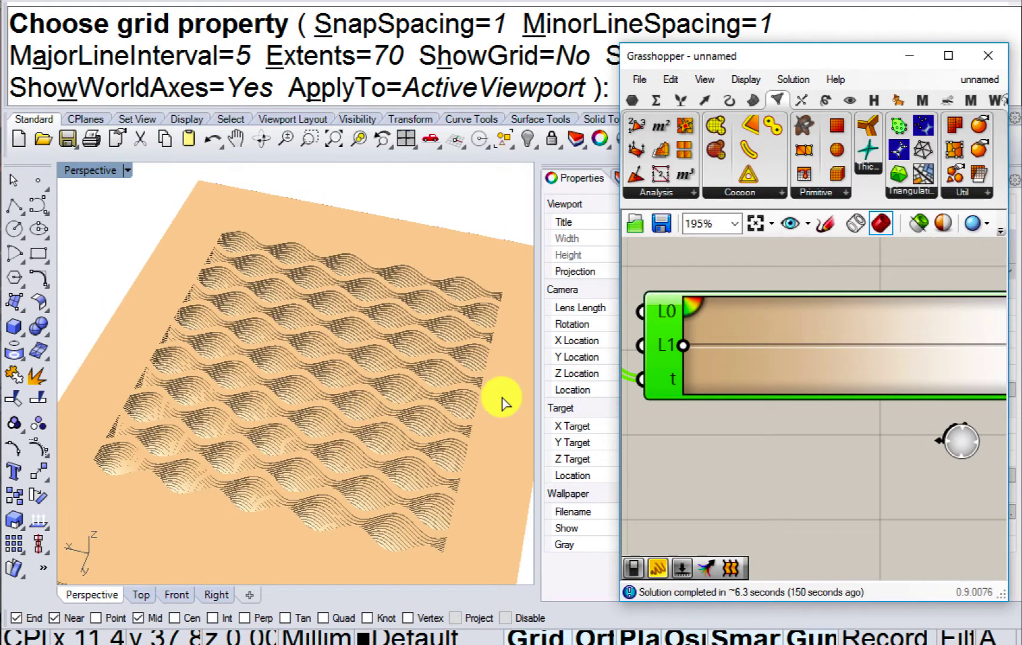
# Widen the Perspective viewport and reposition the Grasshopper window so the whole wave pattern stays visible beside it.
pyautogui.moveTo(539, 391); pyautogui.dragTo(613, 391)
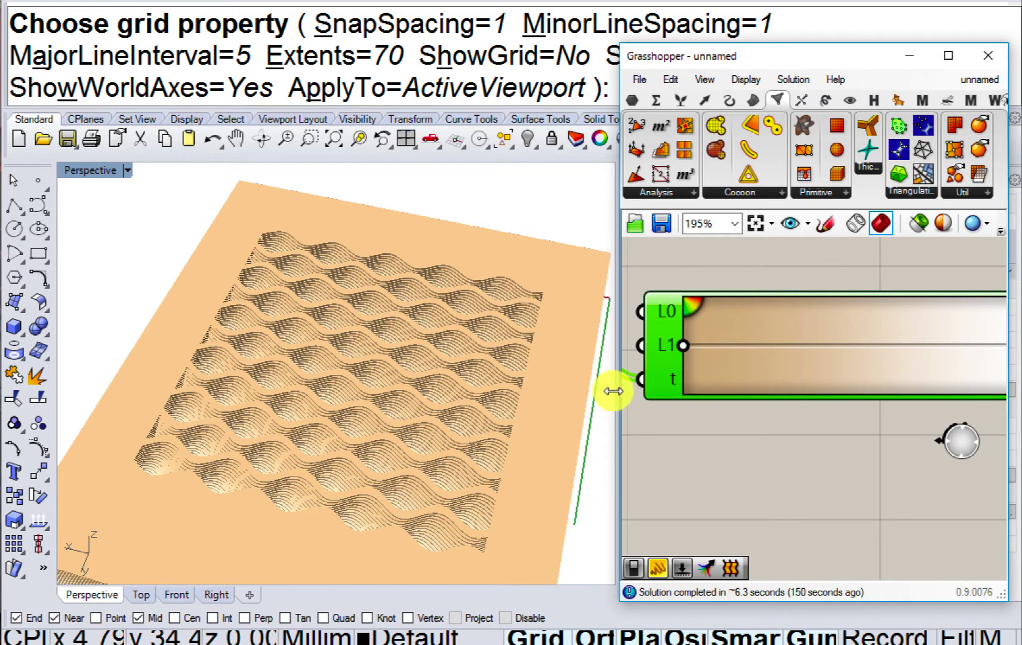
pyautogui.moveTo(784, 60); pyautogui.dragTo(324, 101)
pyautogui.moveTo(616, 271); pyautogui.dragTo(814, 273)
pyautogui.moveTo(386, 102); pyautogui.dragTo(839, 90)
pyautogui.keyDown('shift'); pyautogui.moveTo(468, 331); pyautogui.dragTo(399, 308, button='right'); pyautogui.keyUp('shift')
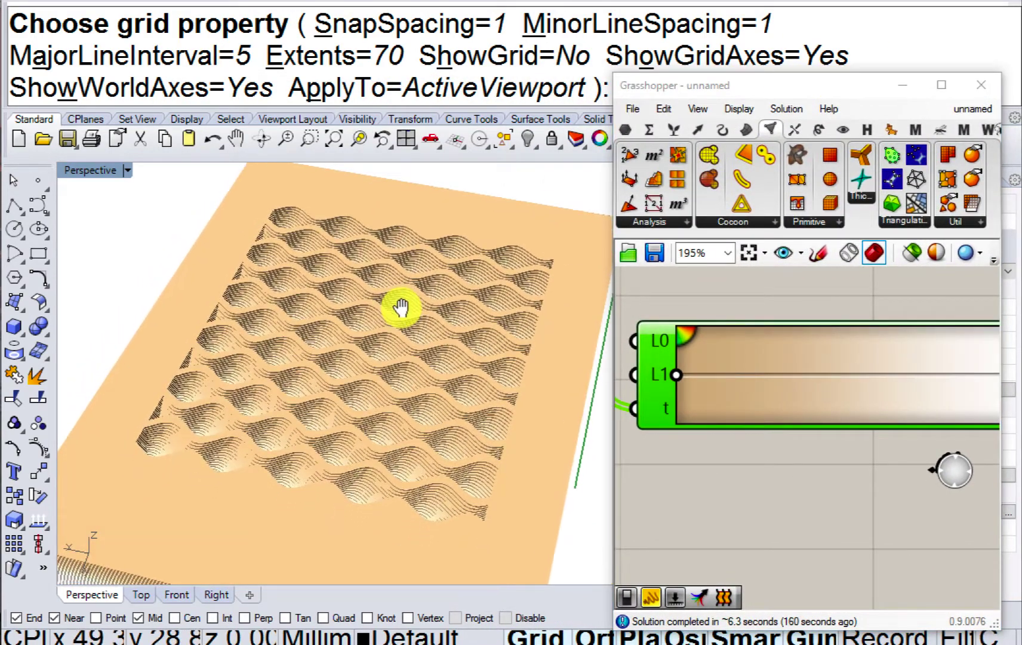
# Deselect the Gradient component on the Grasshopper canvas.
pyautogui.scroll(-3, 732, 465)
pyautogui.scroll(-3, 732, 465)
pyautogui.scroll(6, 725, 413)
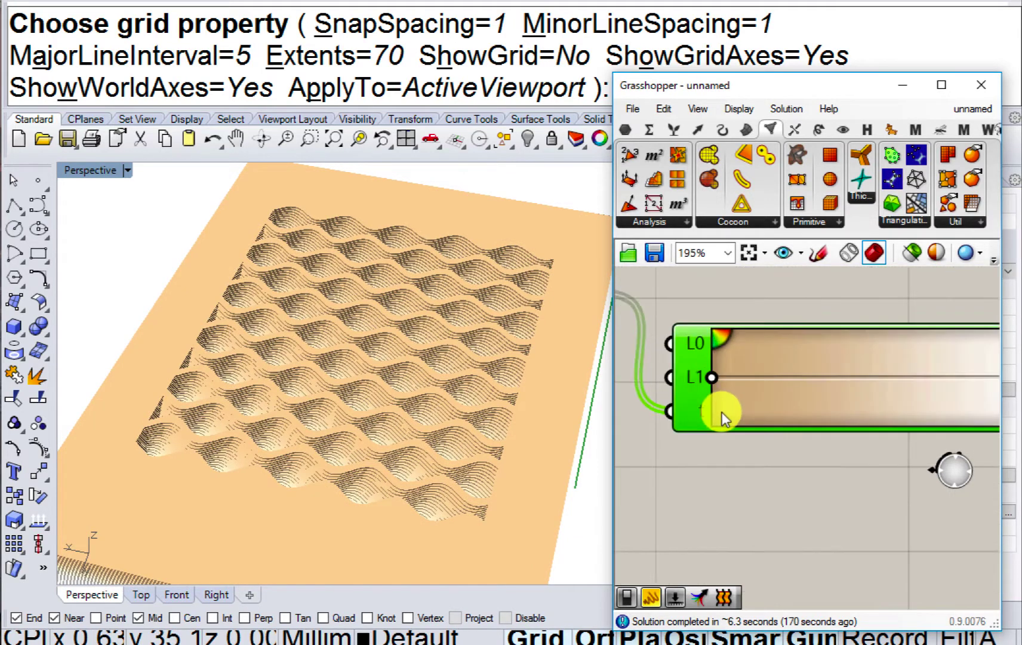
pyautogui.moveTo(715, 395); pyautogui.dragTo(774, 498, button='right')
pyautogui.click(774, 501)
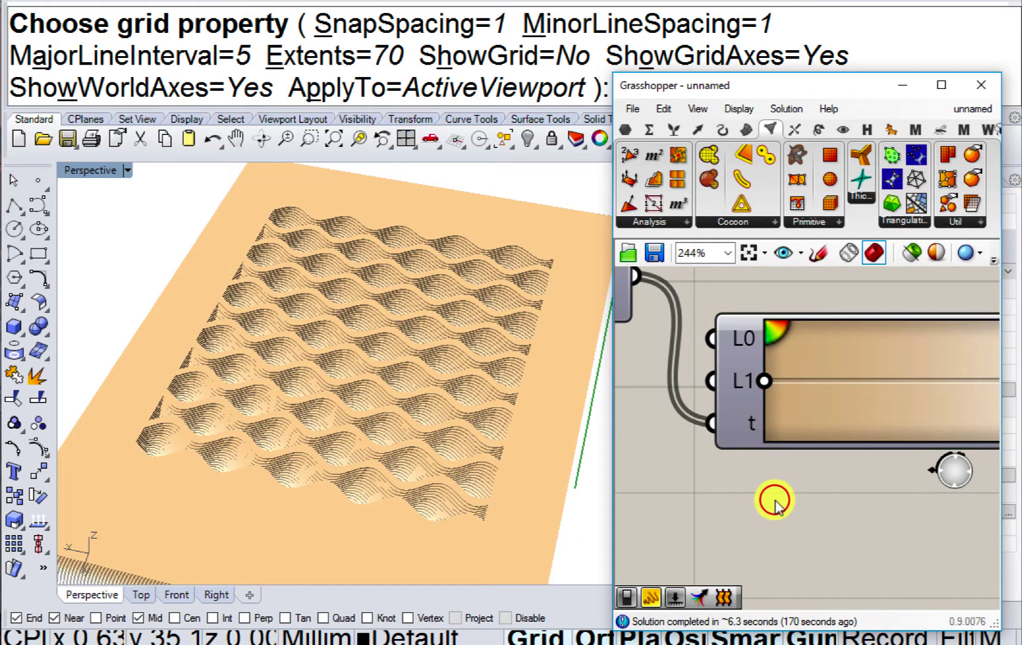